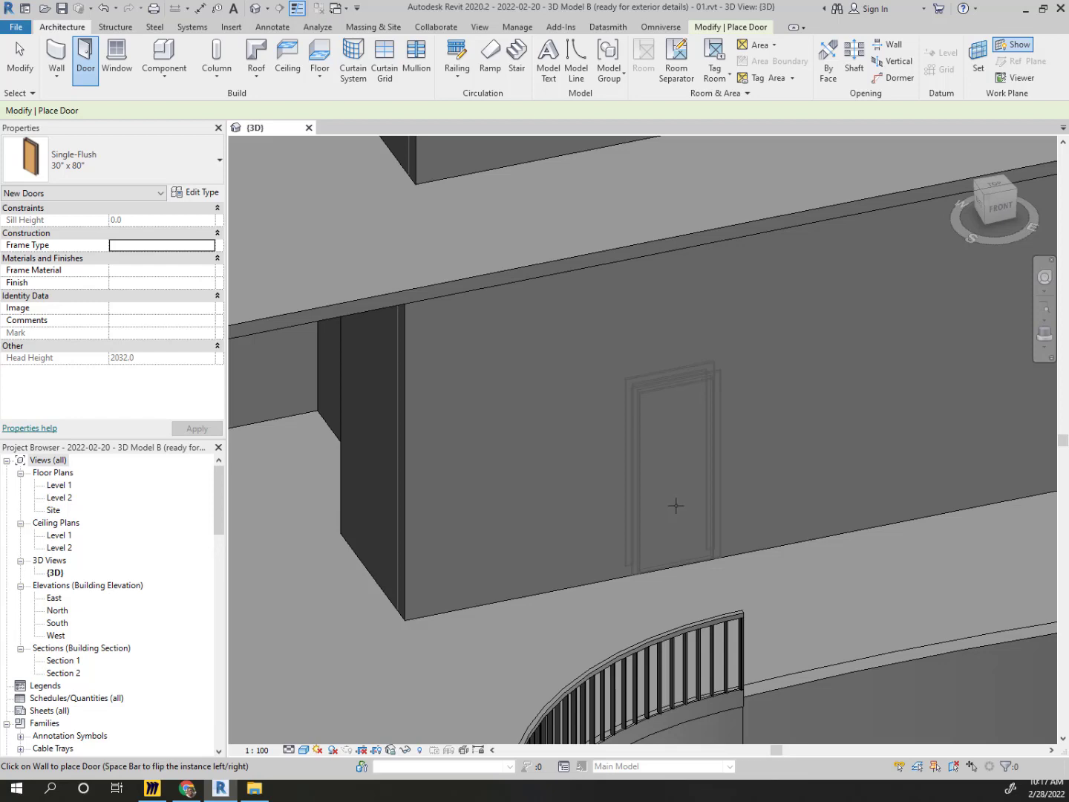
Place a Single-Flush 30" x 80" door on the upper-level wall near its corner, above the curved railing
{"action": "left_click", "coordinate": [649, 588]}
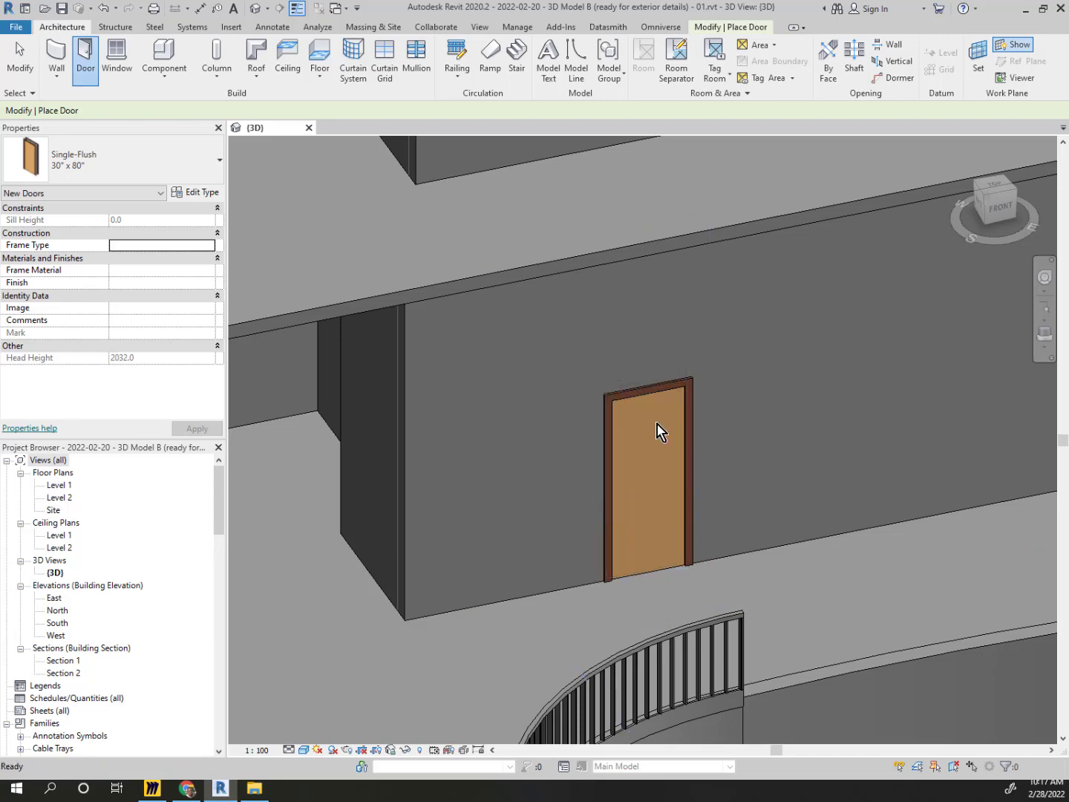
{"action": "key", "text": "Escape"}
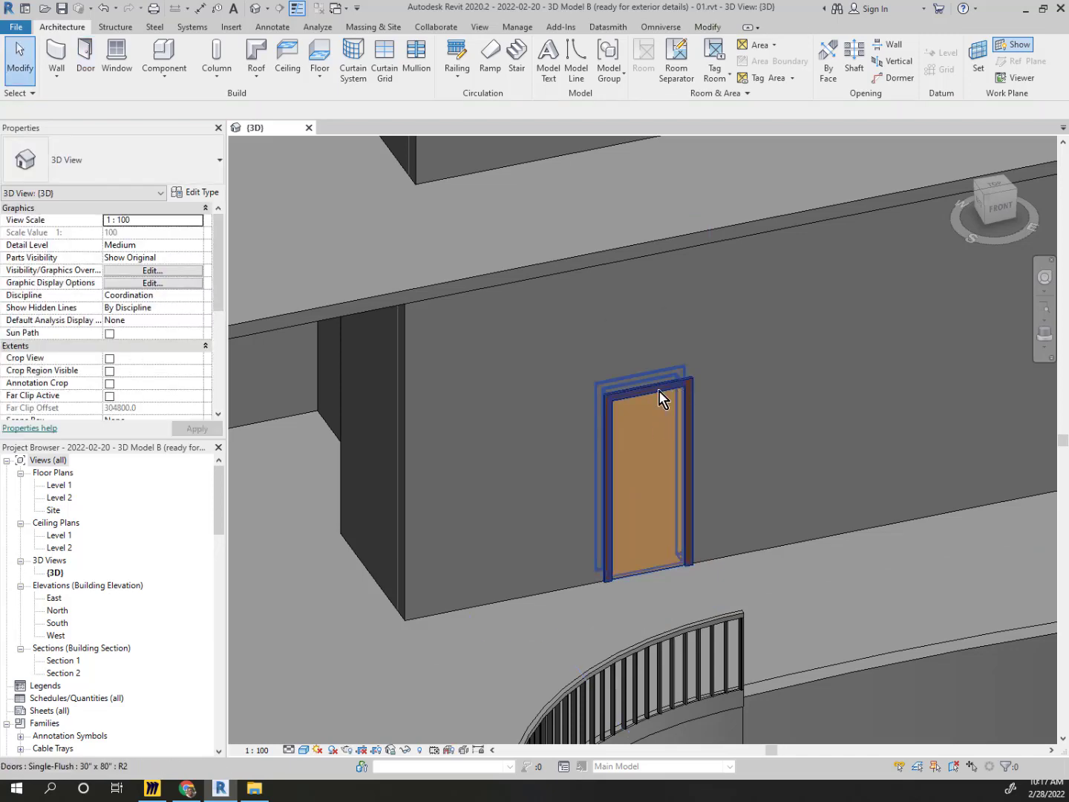
{"action": "scroll", "coordinate": [658, 399], "scroll_direction": "up", "scroll_amount": 2}
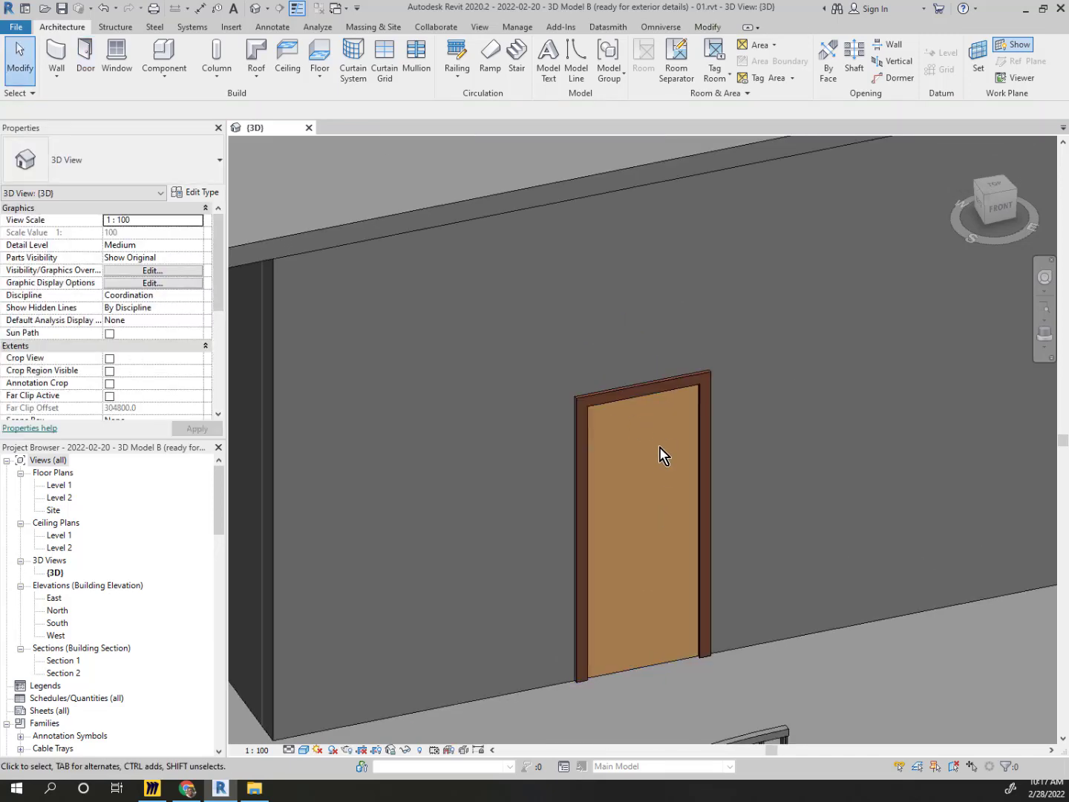
Switch to Miro, examine the row of double doors around grid 3 in the building section, and return to Revit
{"action": "left_click", "coordinate": [153, 792]}
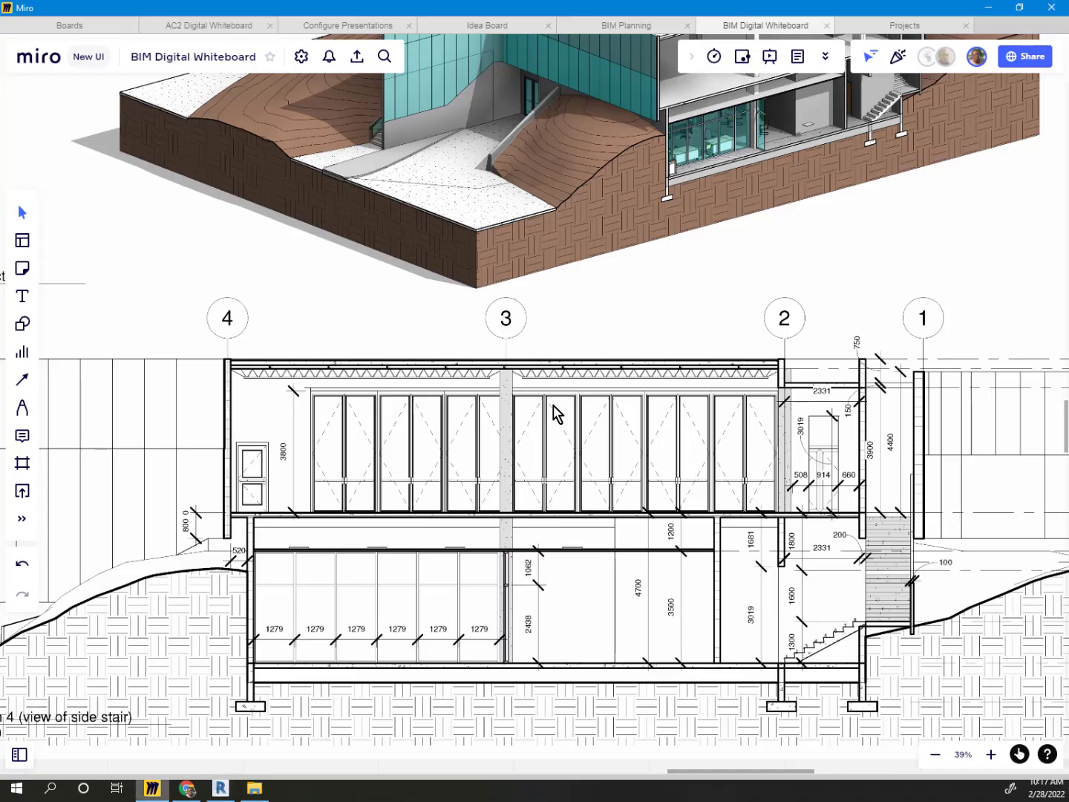
{"action": "scroll", "coordinate": [554, 411], "scroll_direction": "up", "scroll_amount": 5}
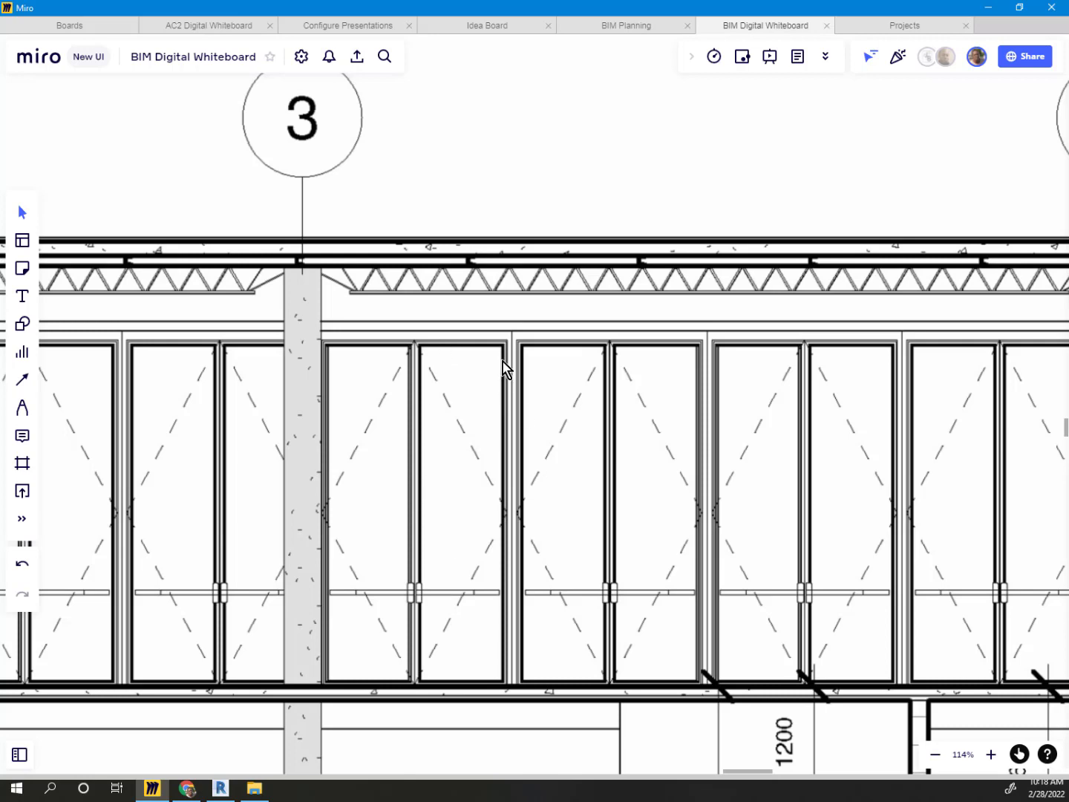
{"action": "left_click", "coordinate": [994, 10]}
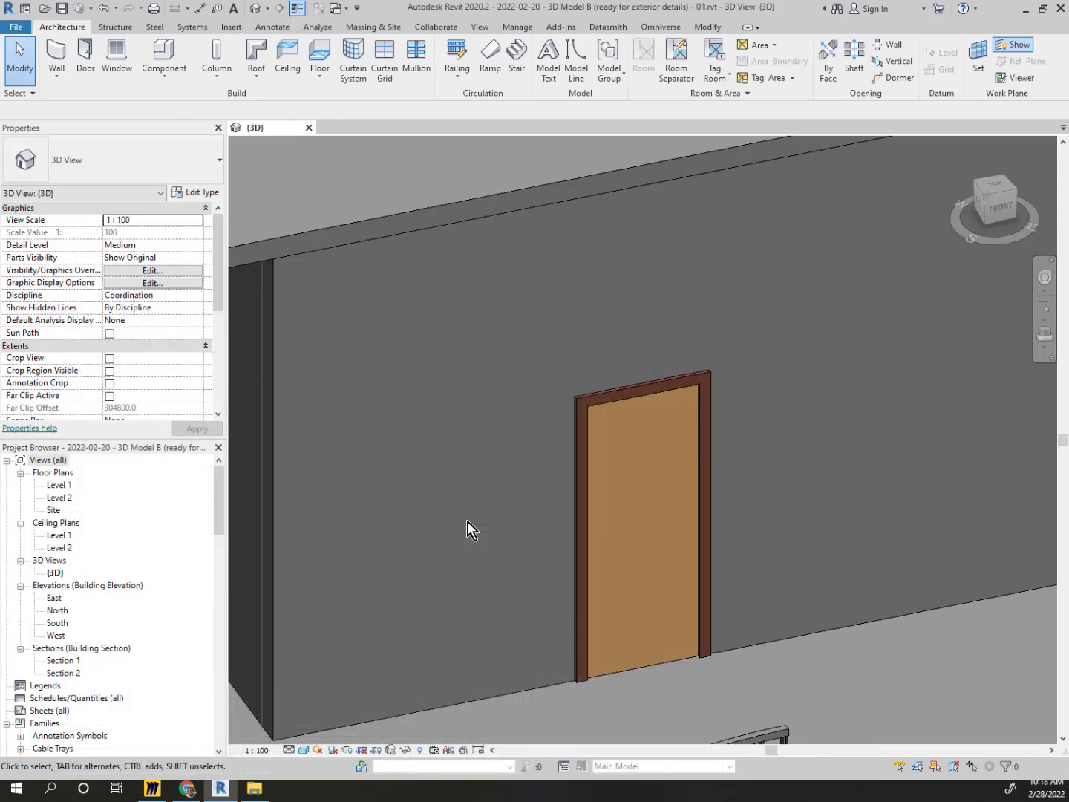
Select the placed door and review its instance properties, including level, sill height, frame, finish, mark and head height
{"action": "left_click", "coordinate": [643, 402]}
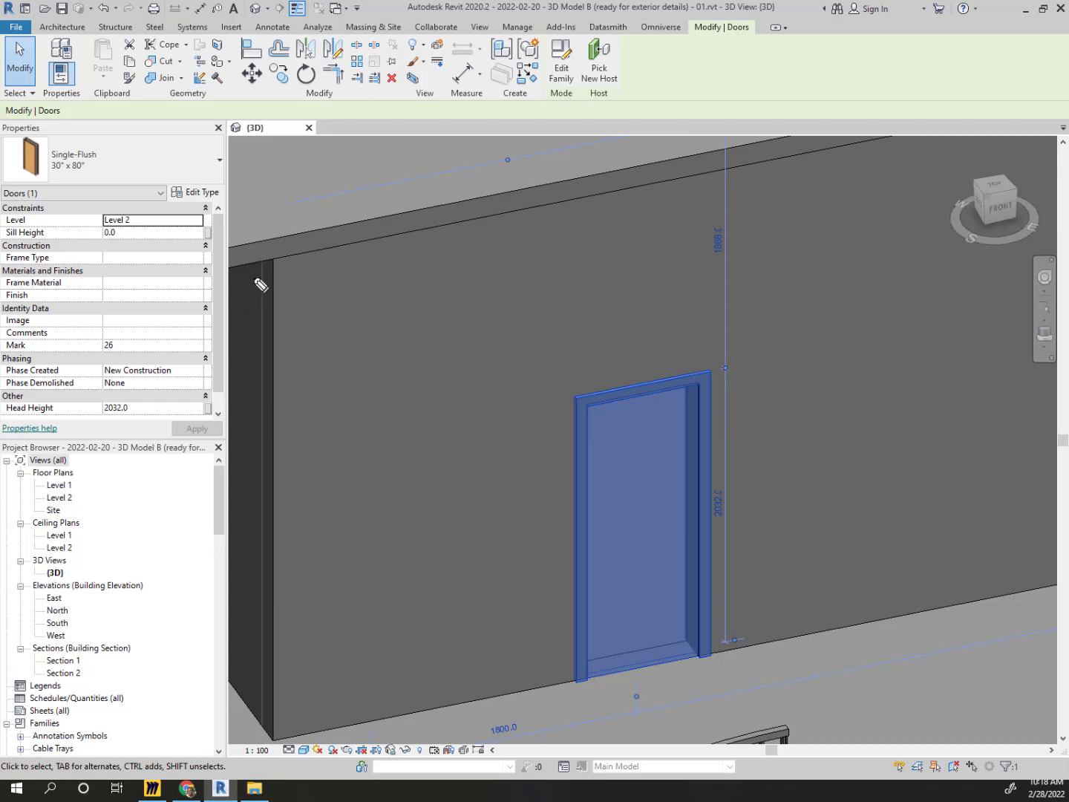
{"action": "mouse_move", "coordinate": [267, 248]}
{"action": "left_mouse_down"}
{"action": "mouse_move", "coordinate": [156, 156]}
{"action": "mouse_move", "coordinate": [3, 306]}
{"action": "left_mouse_up"}
{"action": "left_click_drag", "start_coordinate": [6, 409], "coordinate": [269, 240]}
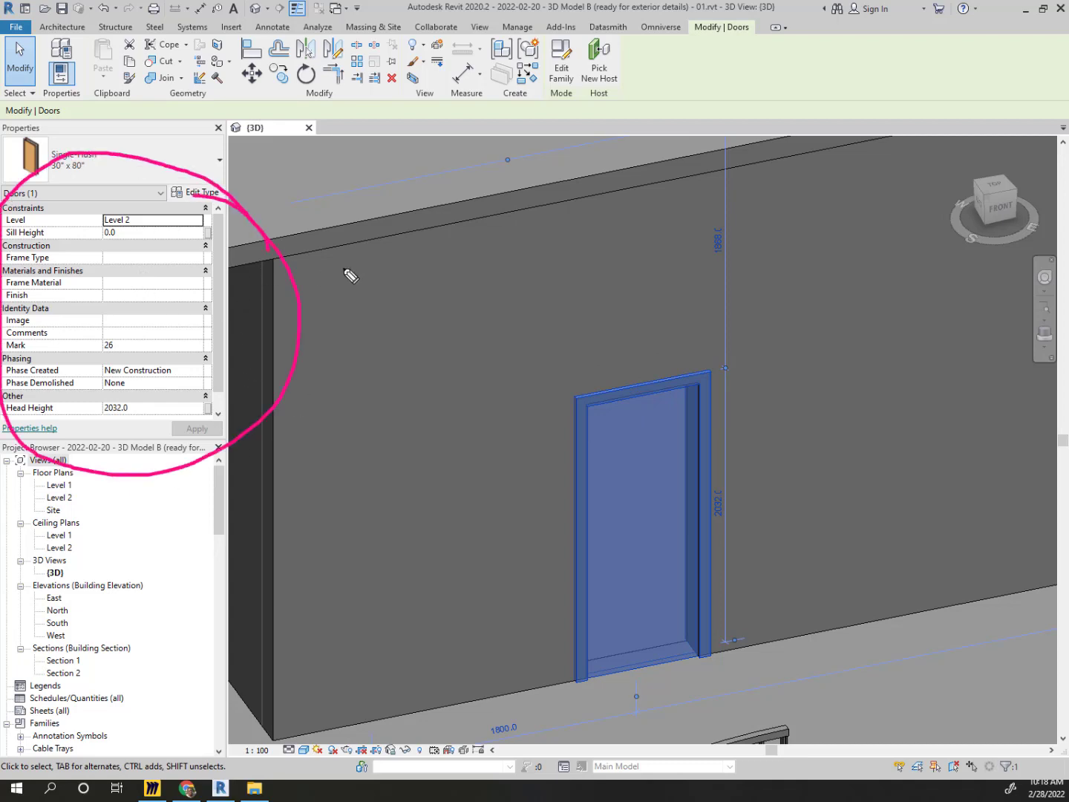
{"action": "mouse_move", "coordinate": [537, 287]}
{"action": "left_mouse_down"}
{"action": "mouse_move", "coordinate": [305, 301]}
{"action": "mouse_move", "coordinate": [361, 337]}
{"action": "mouse_move", "coordinate": [394, 310]}
{"action": "left_mouse_up"}
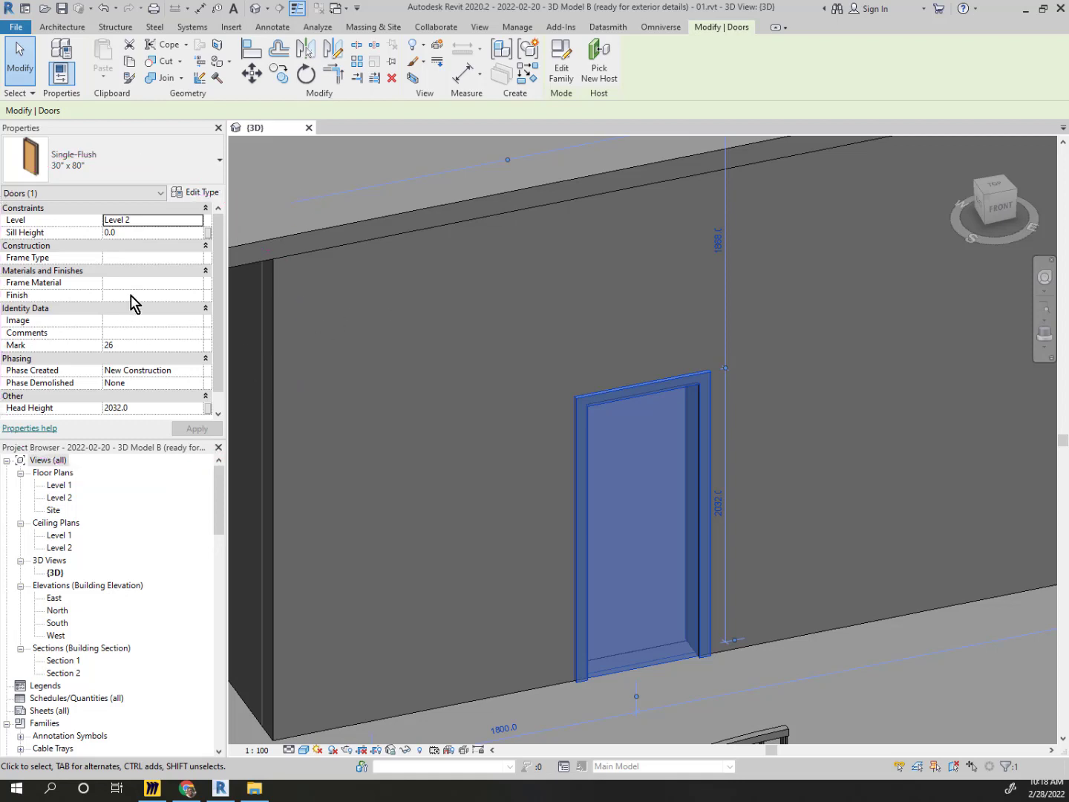
{"action": "scroll", "coordinate": [120, 296], "scroll_direction": "down", "scroll_amount": 1}
{"action": "scroll", "coordinate": [124, 303], "scroll_direction": "up", "scroll_amount": 1}
{"action": "scroll", "coordinate": [79, 293], "scroll_direction": "down", "scroll_amount": 1}
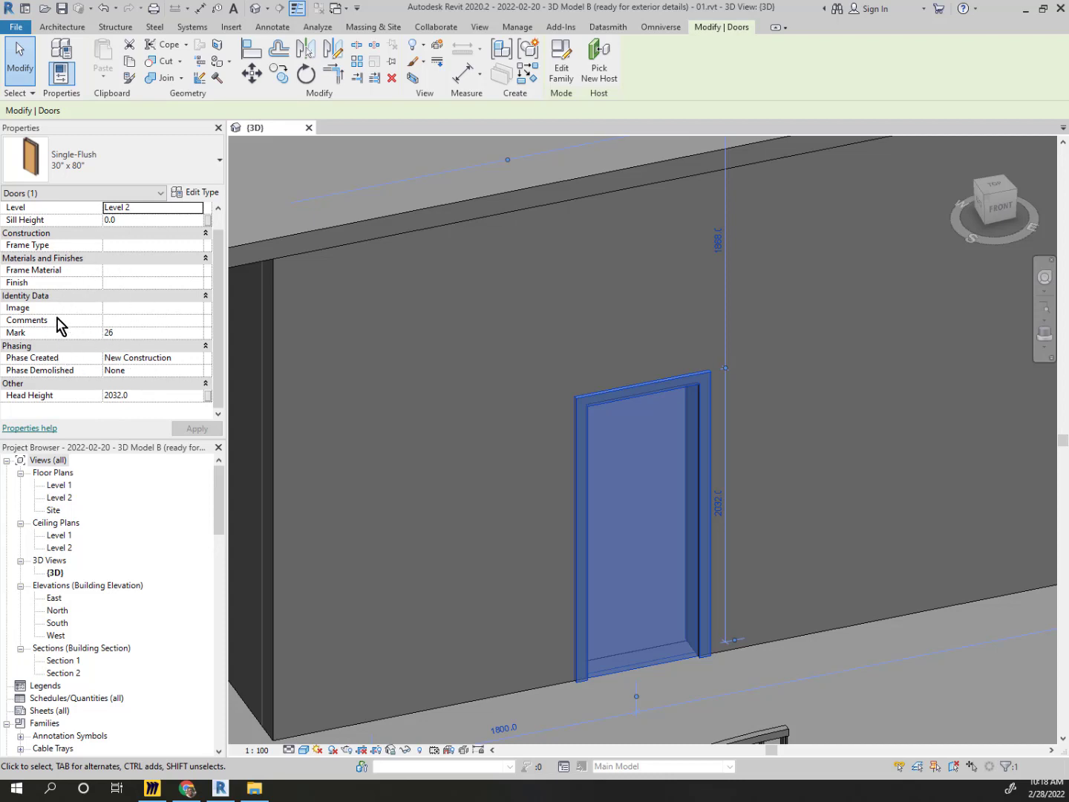
{"action": "scroll", "coordinate": [19, 308], "scroll_direction": "up", "scroll_amount": 1}
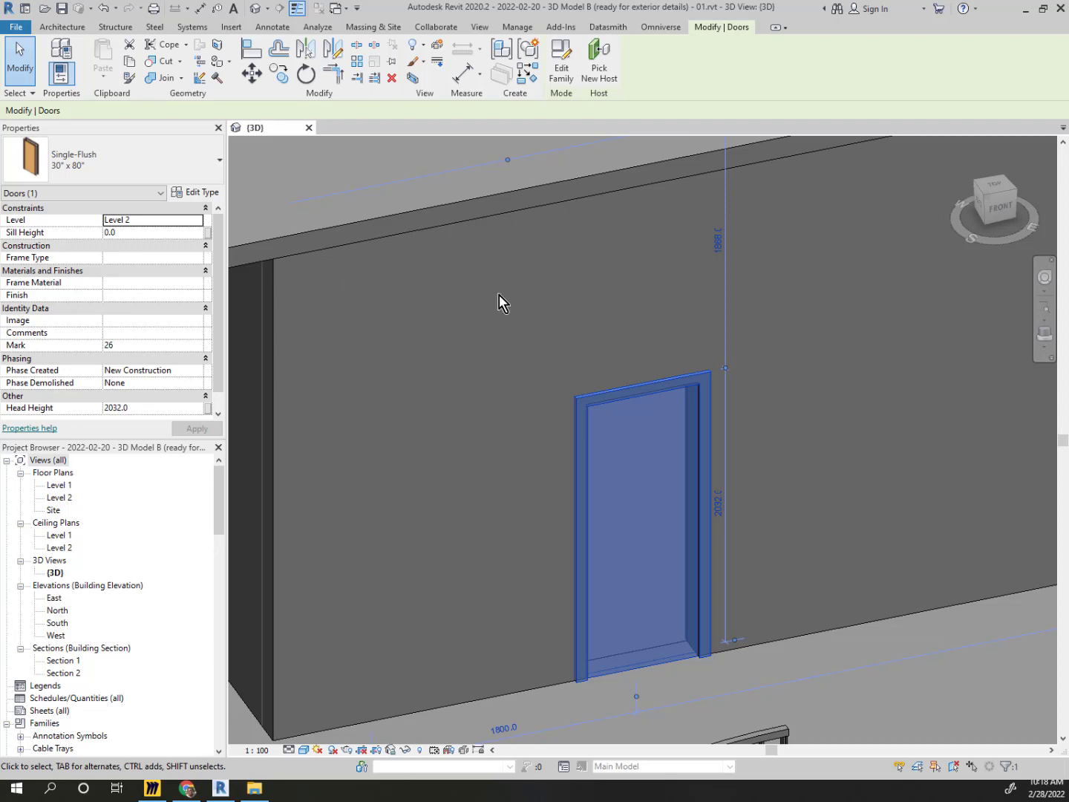
{"action": "scroll", "coordinate": [395, 228], "scroll_direction": "up", "scroll_amount": 1}
{"action": "key", "text": "ctrl+shift+3"}
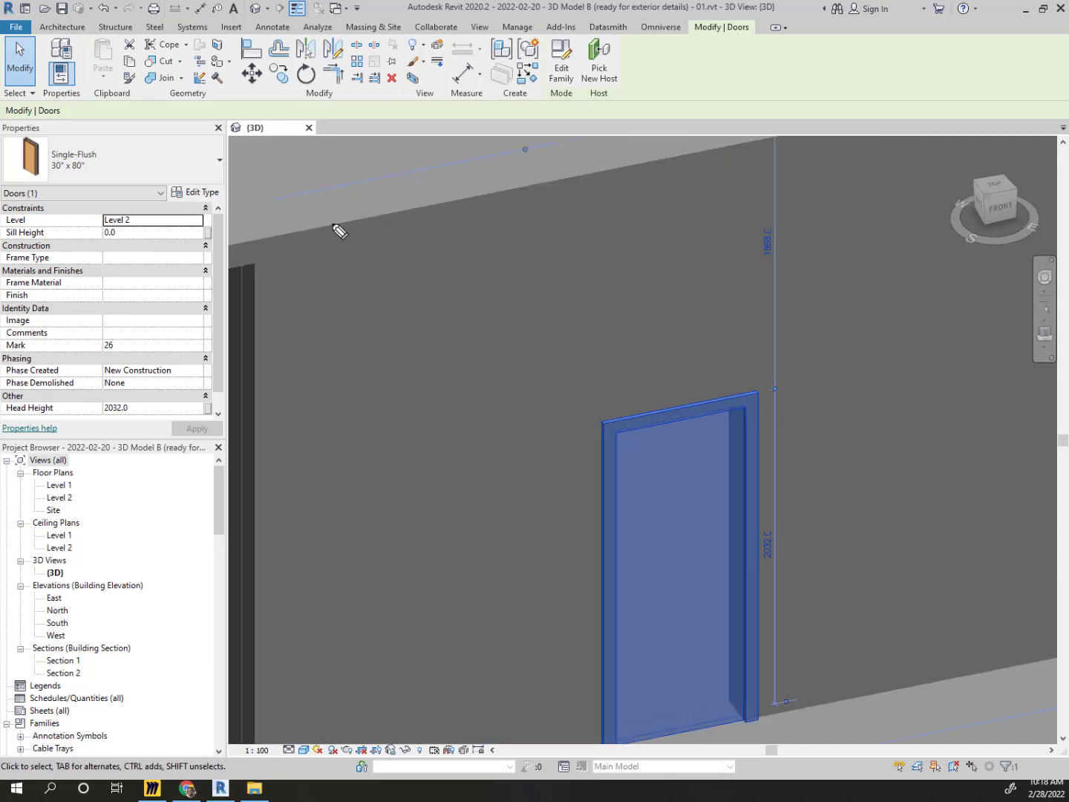
{"action": "mouse_move", "coordinate": [406, 197]}
{"action": "left_mouse_down"}
{"action": "mouse_move", "coordinate": [245, 195]}
{"action": "mouse_move", "coordinate": [267, 204]}
{"action": "mouse_move", "coordinate": [295, 190]}
{"action": "left_mouse_up"}
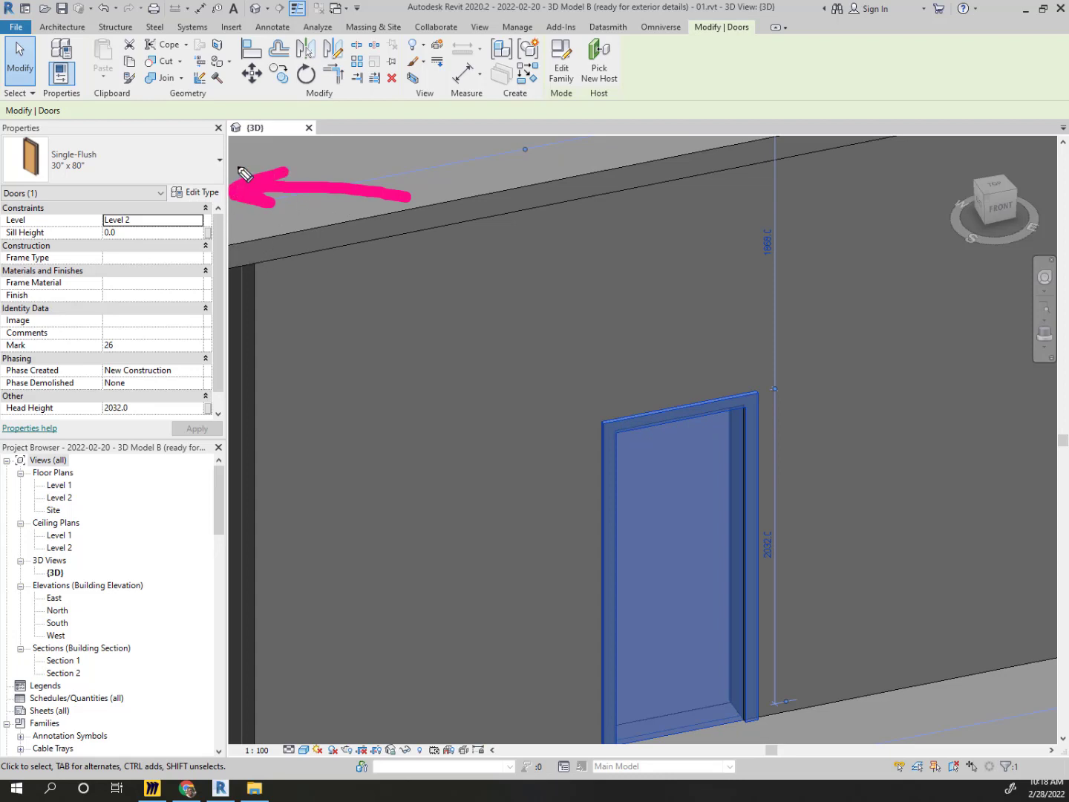
{"action": "key", "text": "ctrl+shift+5"}
{"action": "left_click", "coordinate": [245, 203]}
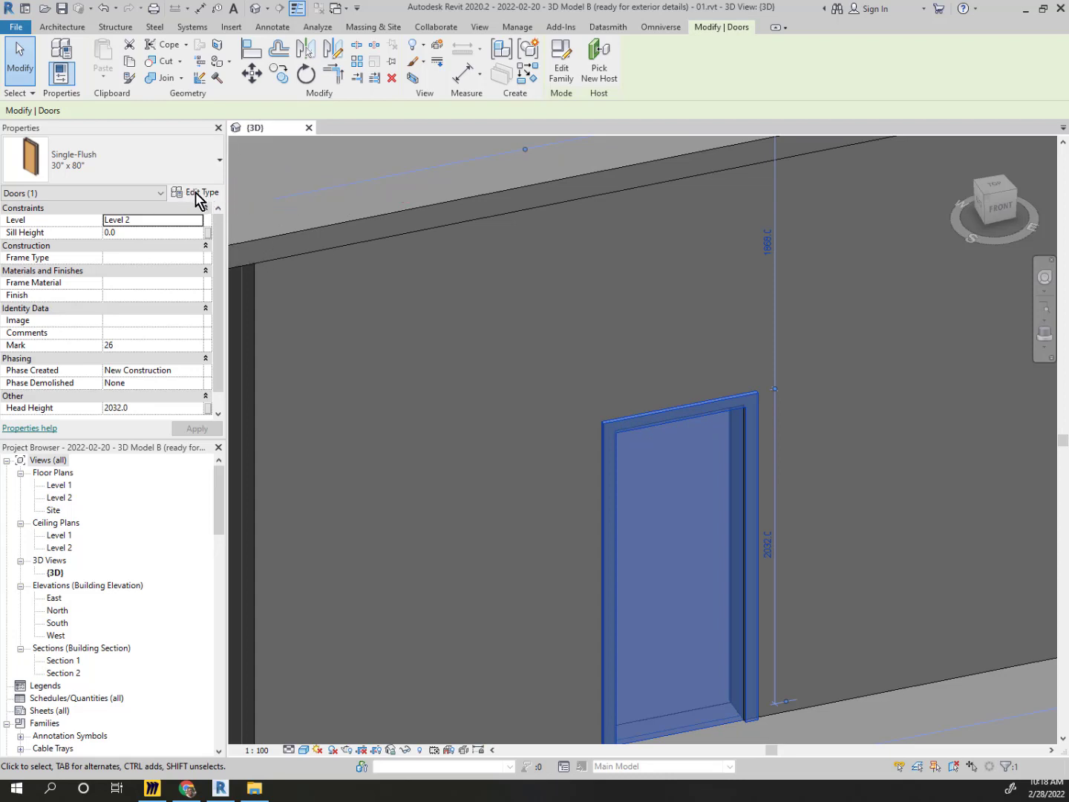
Review the selected door's type properties, including materials and dimensions, and close them without changes
{"action": "left_click", "coordinate": [204, 193]}
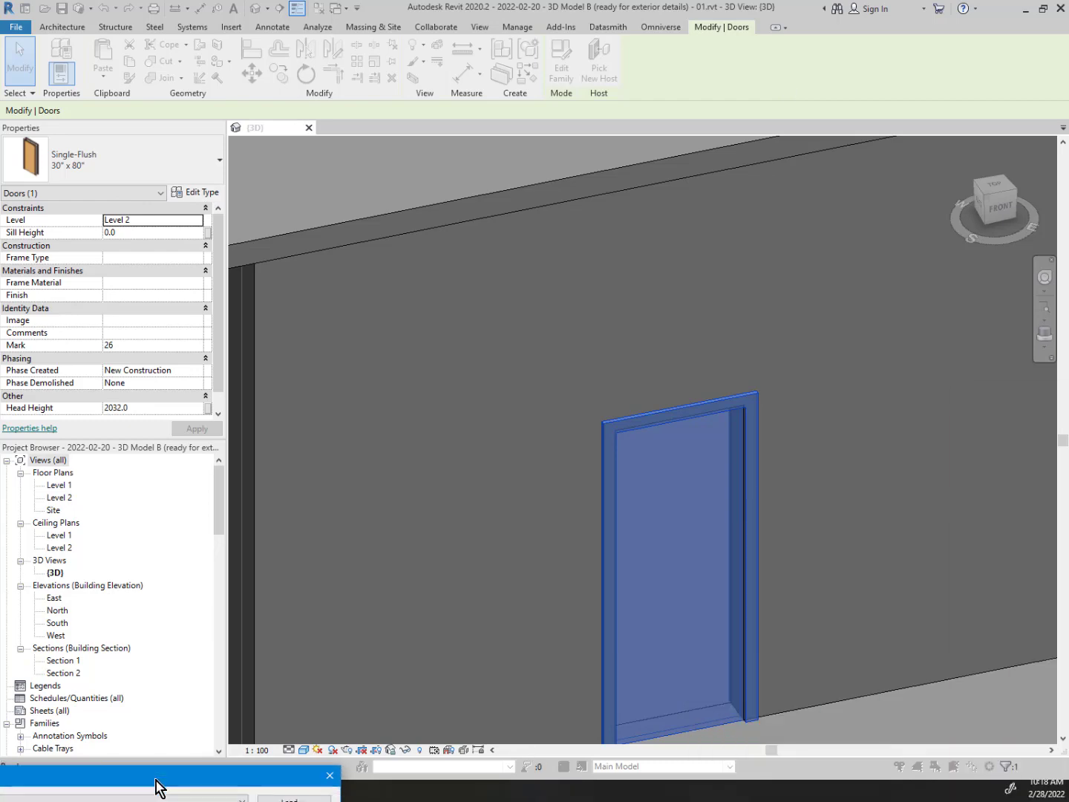
{"action": "left_click_drag", "start_coordinate": [150, 775], "coordinate": [634, 150]}
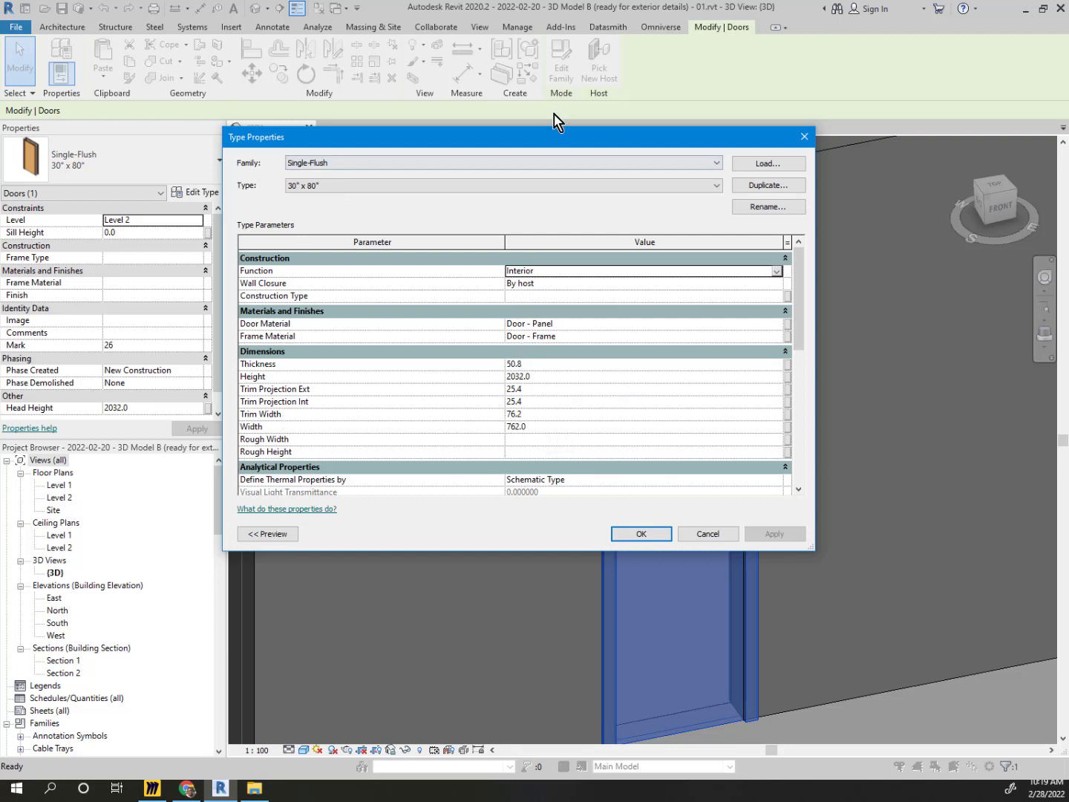
{"action": "left_click_drag", "start_coordinate": [556, 141], "coordinate": [458, 211]}
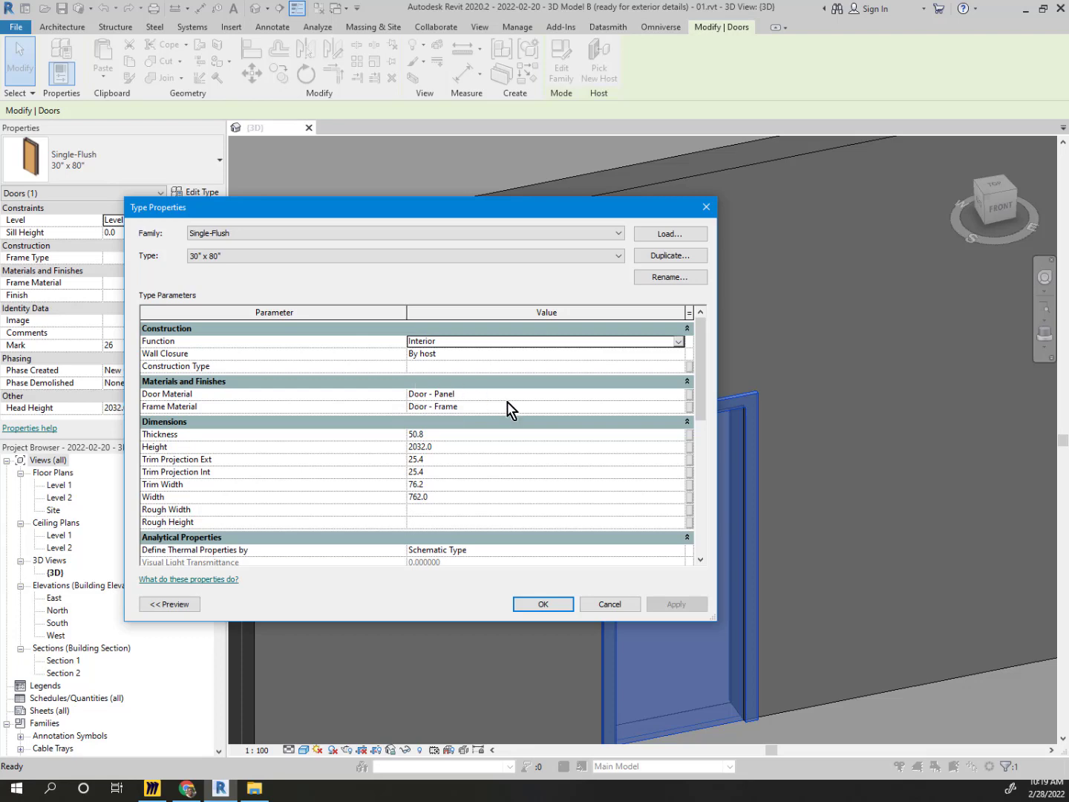
{"action": "left_click", "coordinate": [609, 605]}
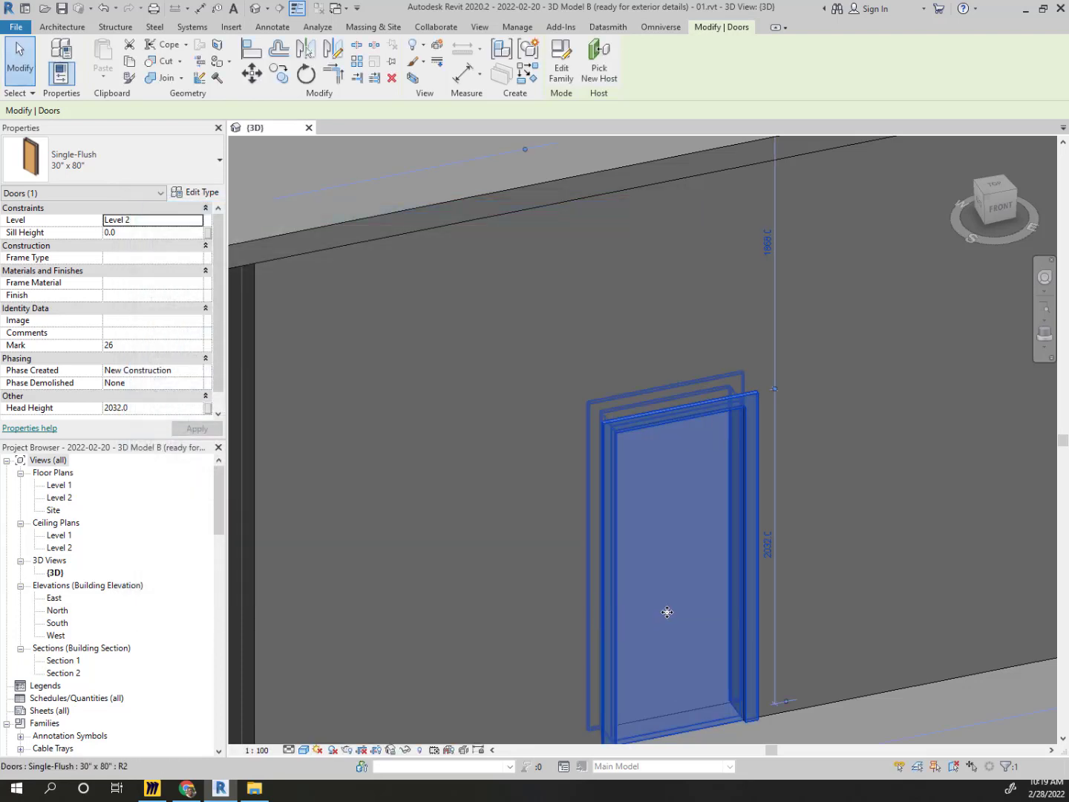
Try to copy the door to another position along the same wall
{"action": "middle_click_drag", "start_coordinate": [665, 608], "coordinate": [511, 463]}
{"action": "key", "text": "m"}
{"action": "key", "text": "v"}
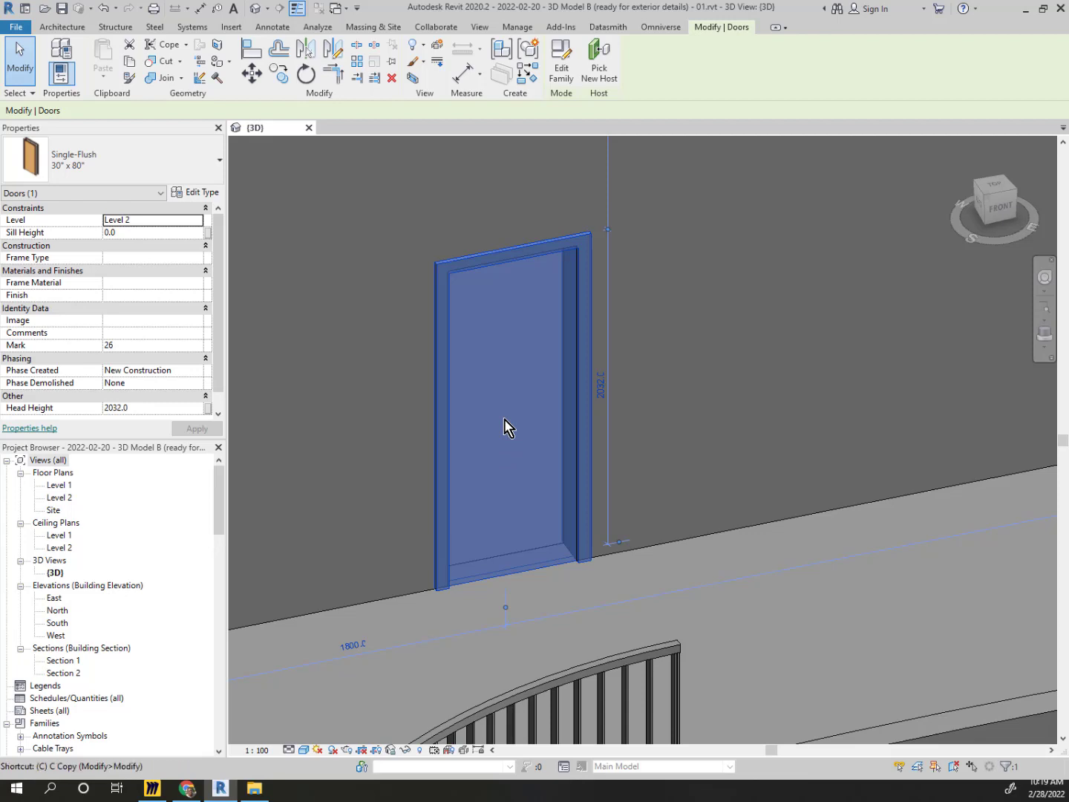
{"action": "left_click", "coordinate": [437, 557]}
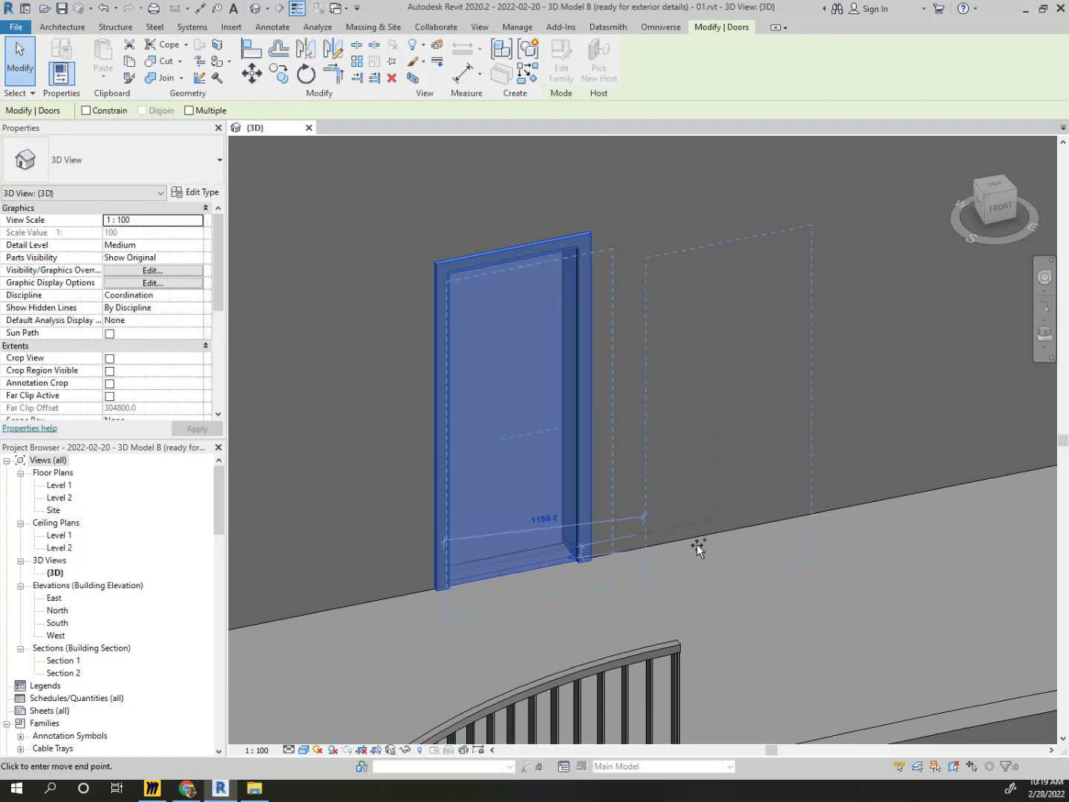
{"action": "left_click", "coordinate": [729, 528]}
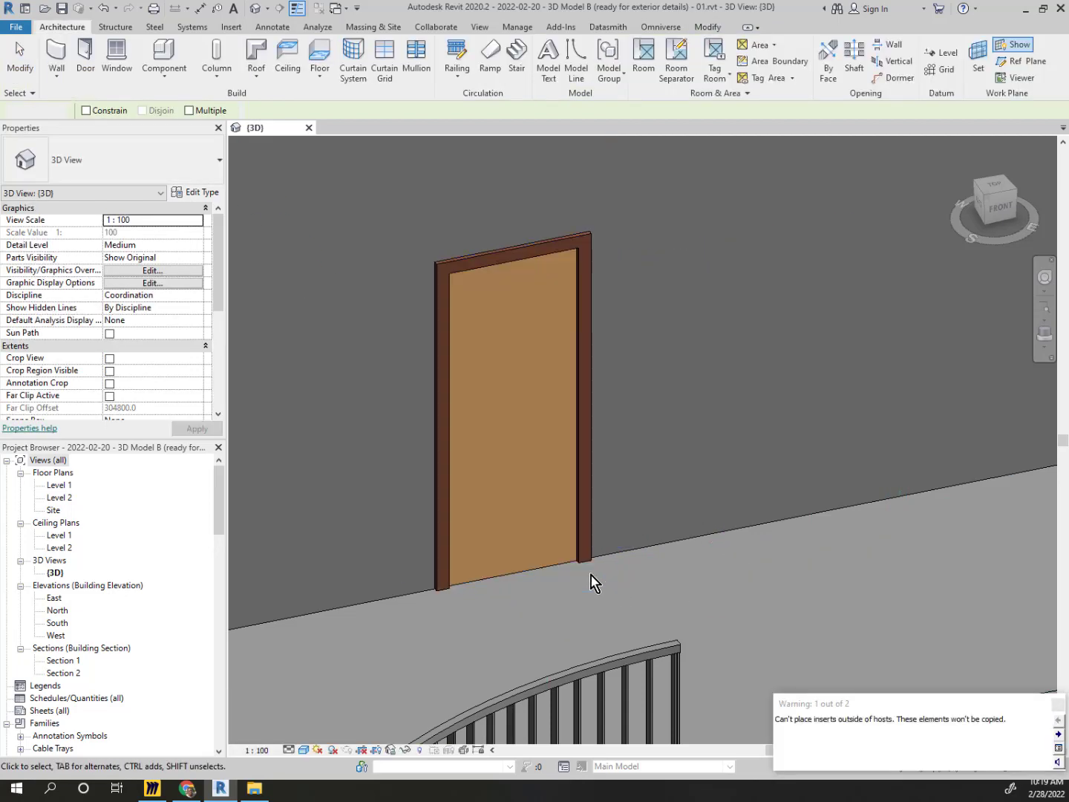
{"action": "key", "text": "Escape"}
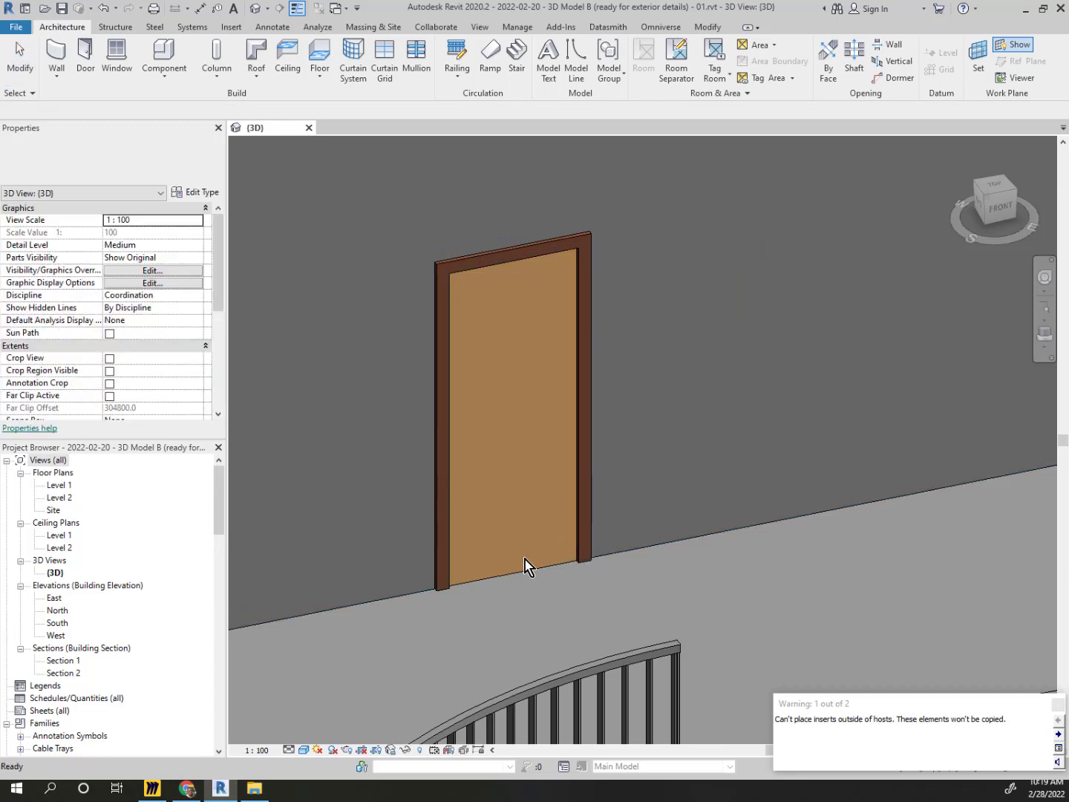
Copy the door about 1400 mm along the wall's base edge, away from the wall corner
{"action": "left_click", "coordinate": [499, 579]}
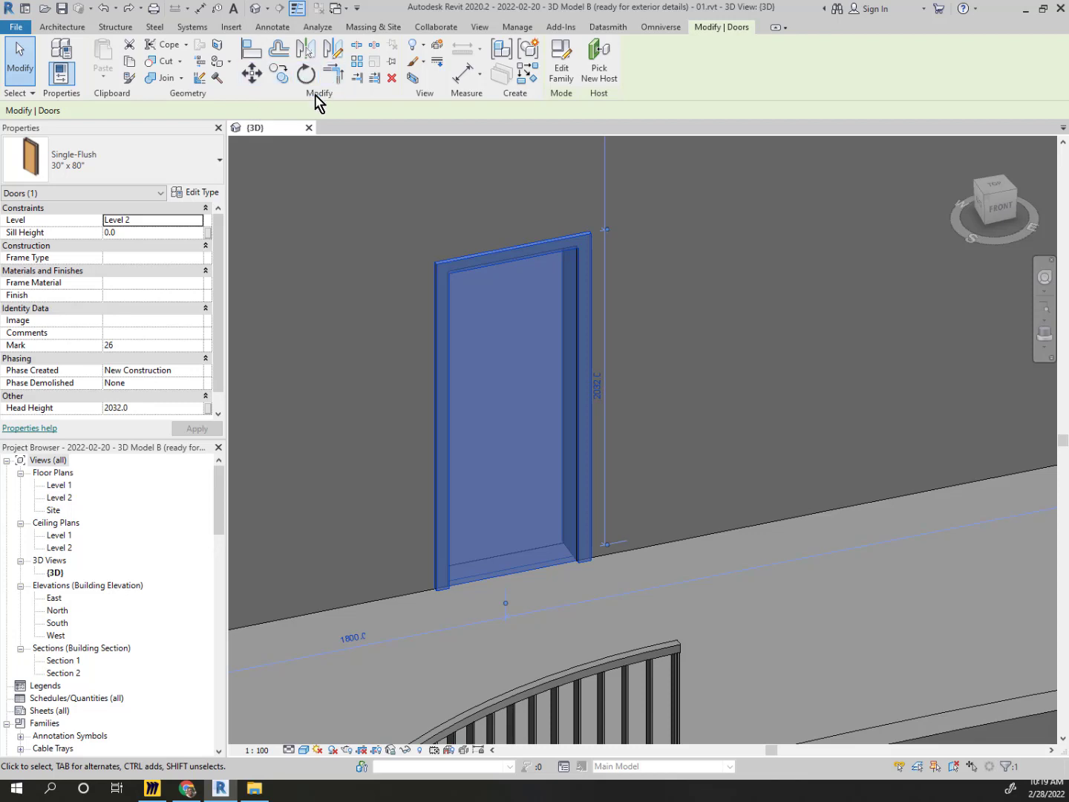
{"action": "key", "text": "m"}
{"action": "key", "text": "v"}
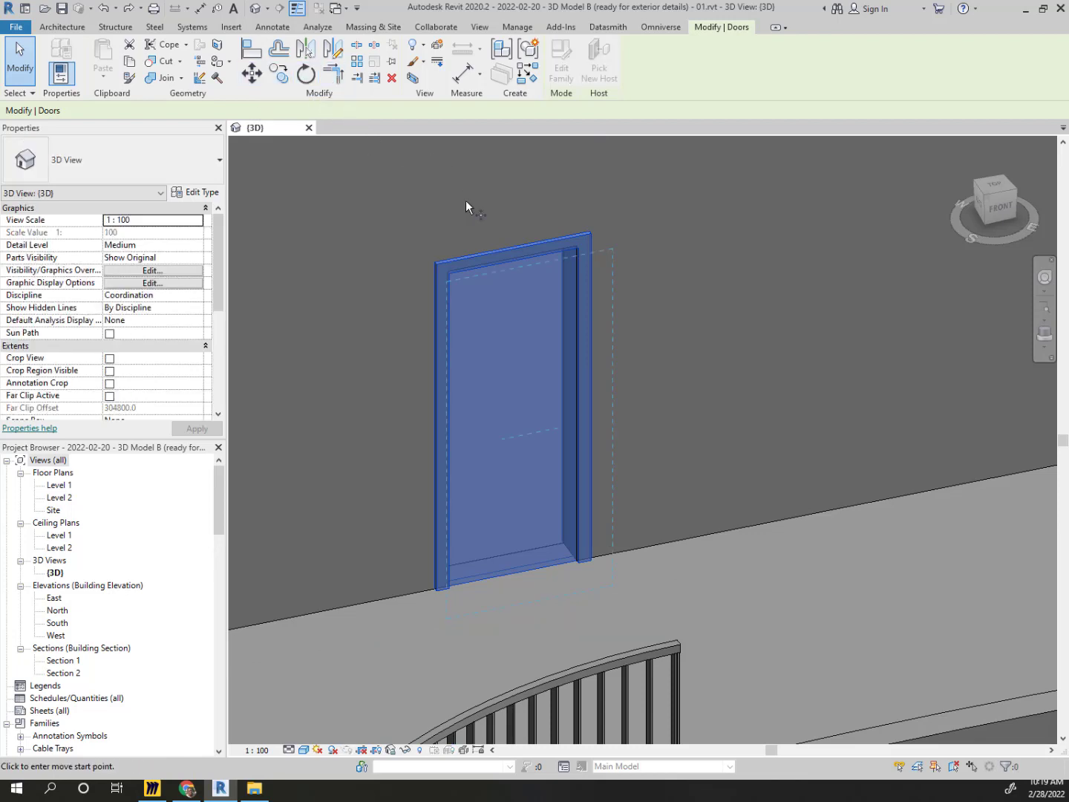
{"action": "left_click", "coordinate": [591, 559]}
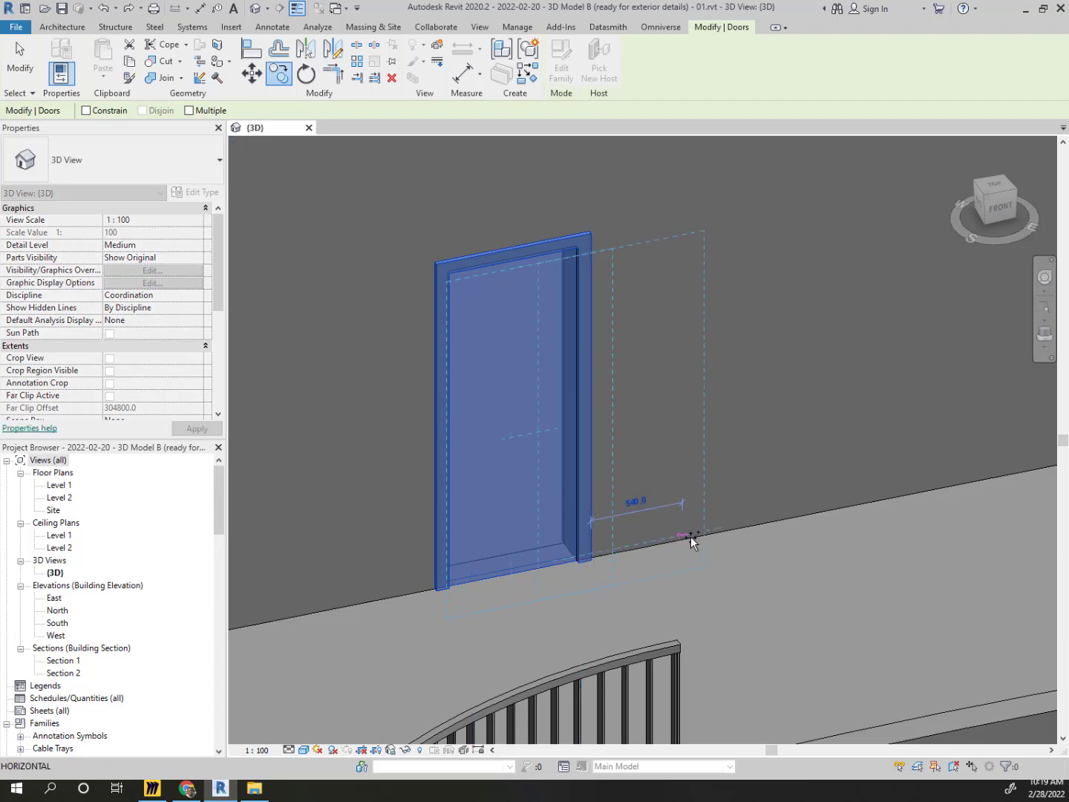
{"action": "left_click", "coordinate": [827, 507]}
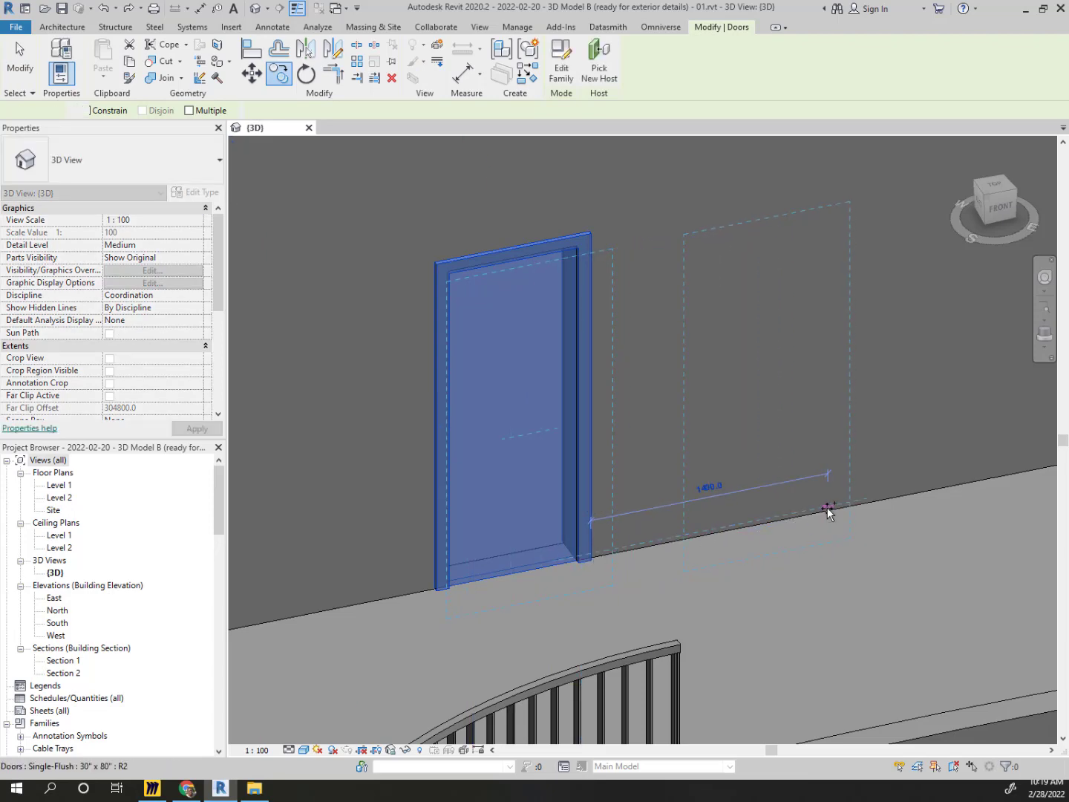
{"action": "key", "text": "Escape"}
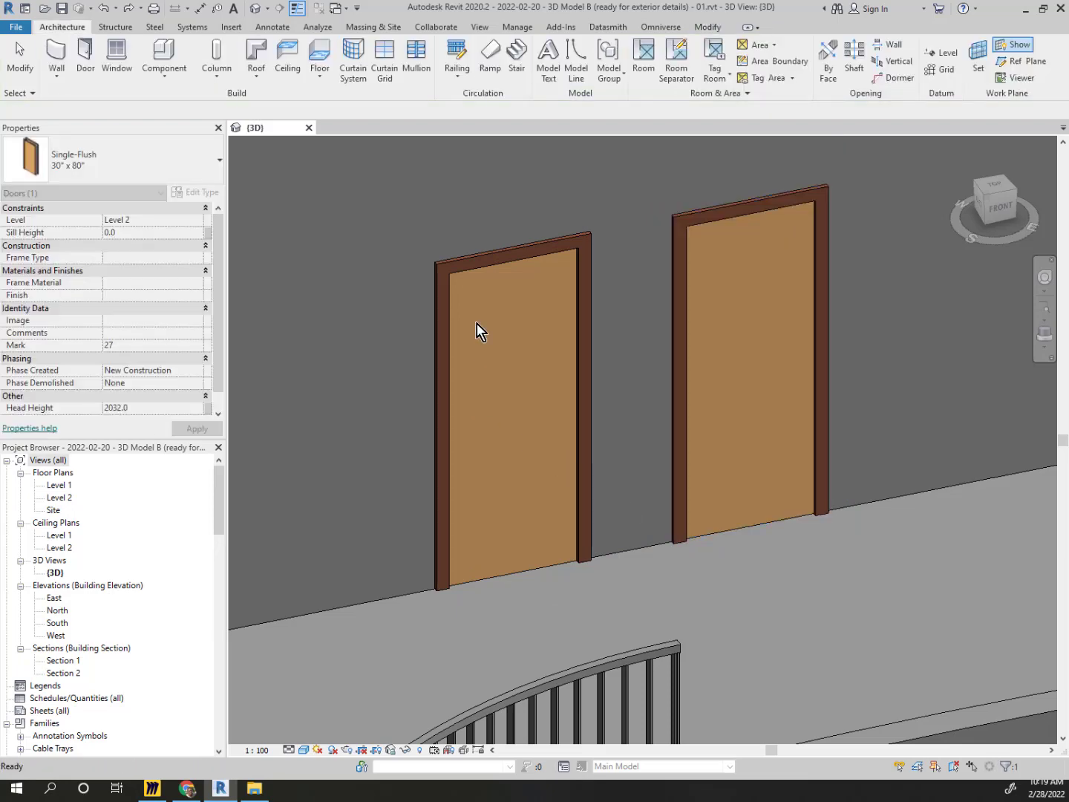
Set the Height type parameter of the Single-Flush 30" x 80" door to 2500 mm and inspect both doors
{"action": "left_click", "coordinate": [464, 269]}
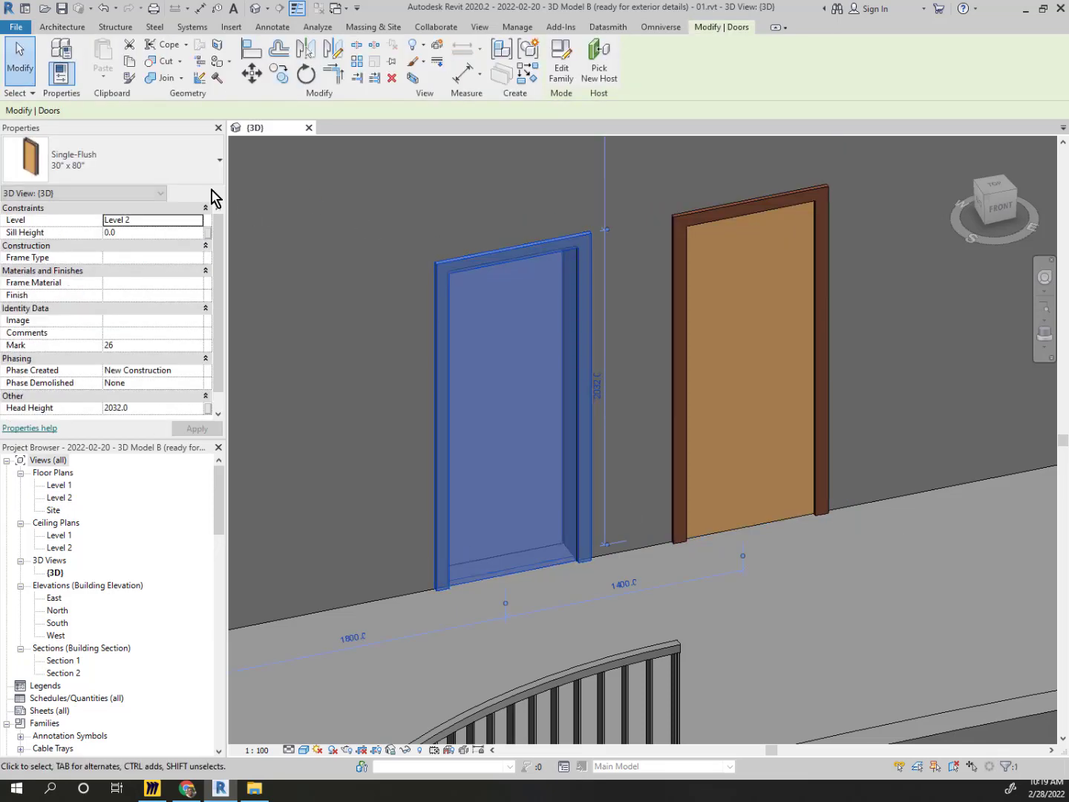
{"action": "left_click", "coordinate": [204, 194]}
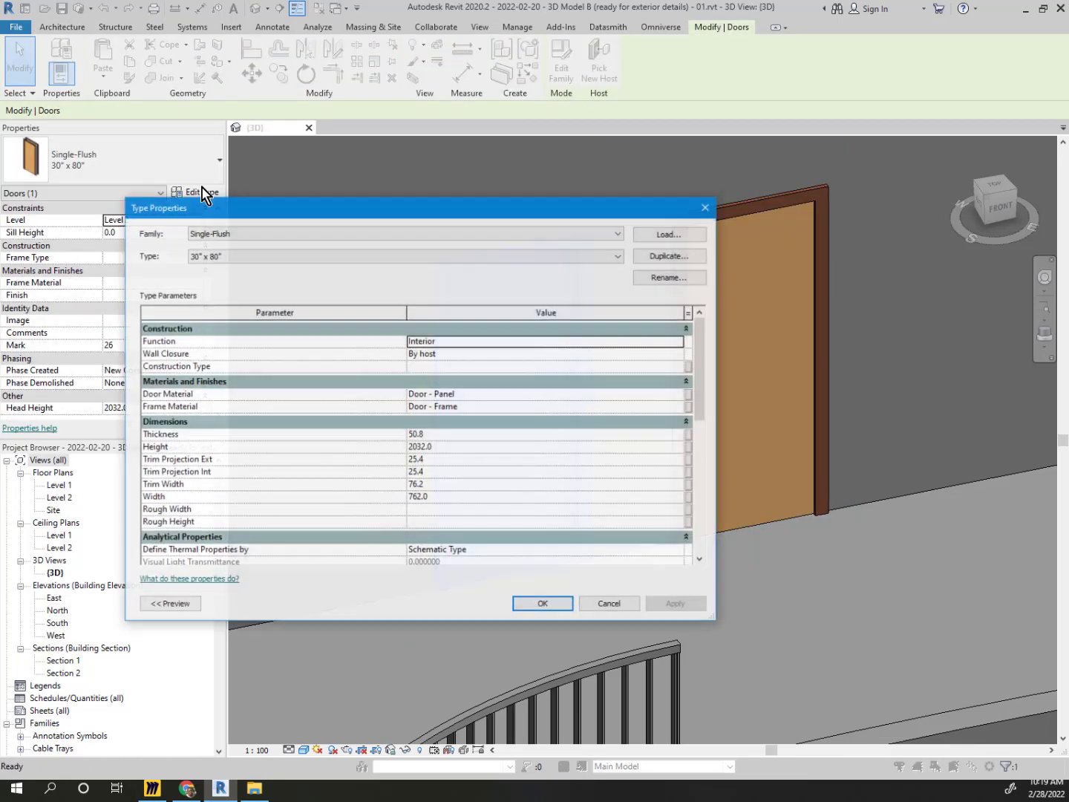
{"action": "left_click", "coordinate": [444, 450]}
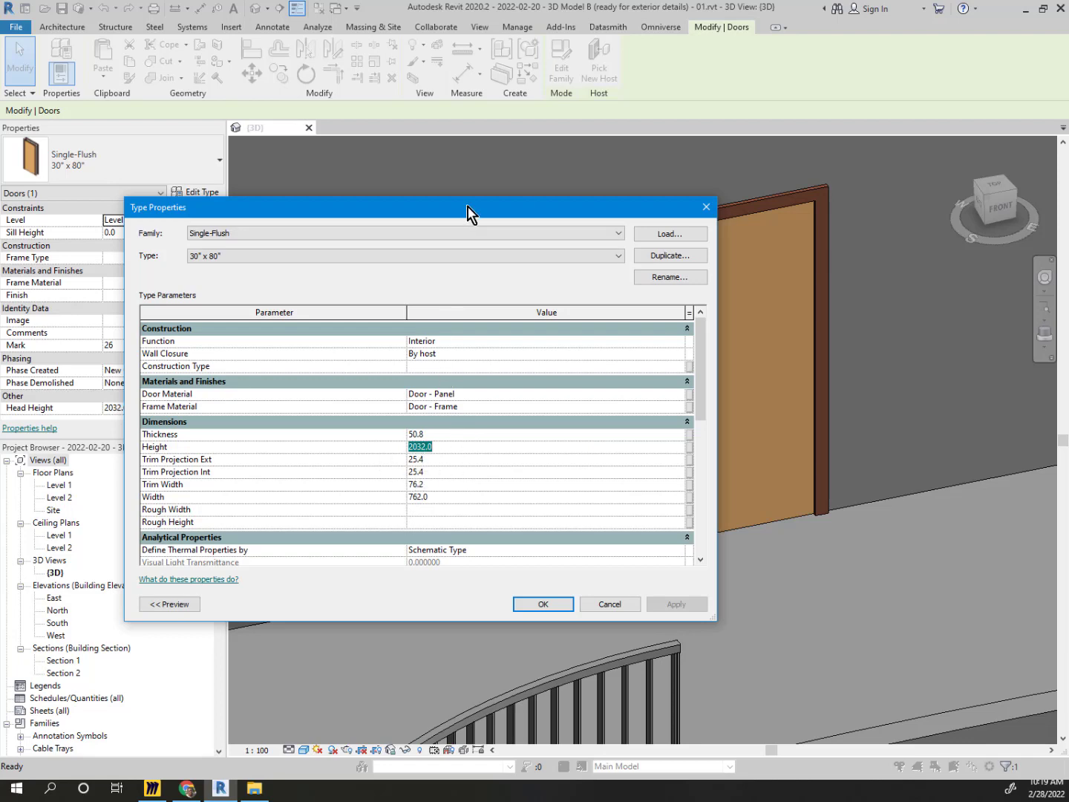
{"action": "left_click_drag", "start_coordinate": [466, 208], "coordinate": [469, 174]}
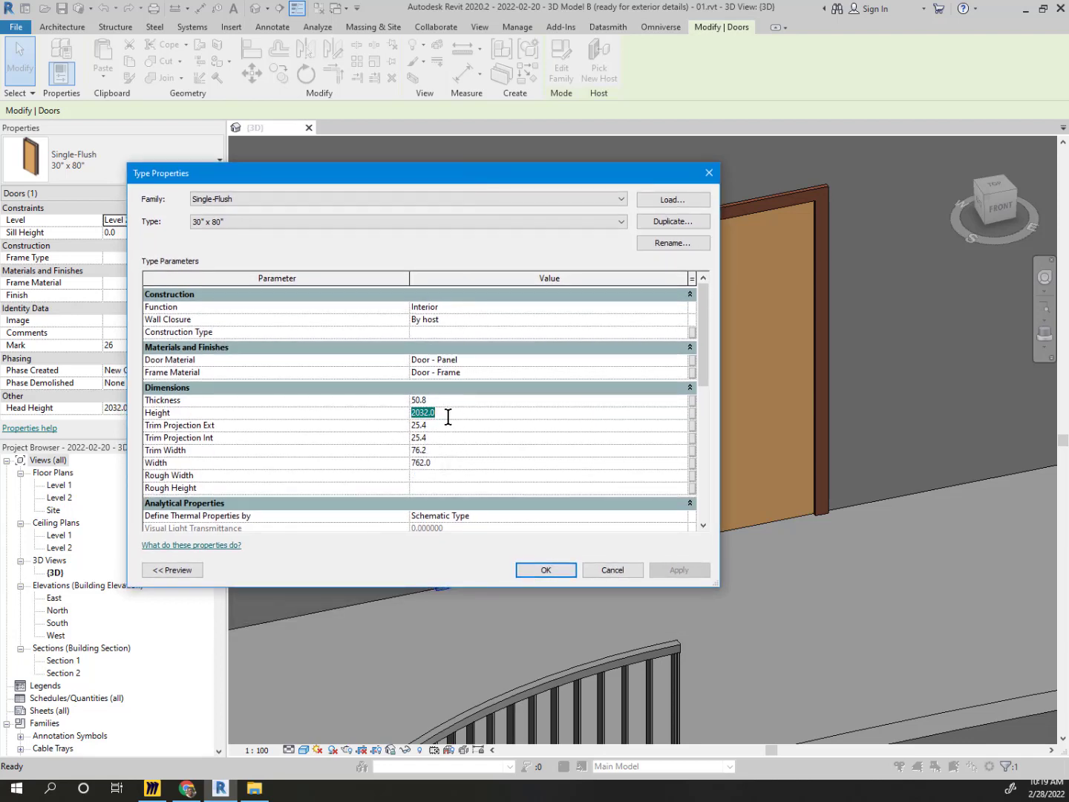
{"action": "left_click", "coordinate": [463, 403]}
{"action": "left_click", "coordinate": [462, 402]}
{"action": "left_click", "coordinate": [450, 410]}
{"action": "left_click", "coordinate": [444, 401]}
{"action": "left_click", "coordinate": [438, 400]}
{"action": "left_click", "coordinate": [460, 417]}
{"action": "left_click", "coordinate": [446, 399]}
{"action": "left_click", "coordinate": [454, 411]}
{"action": "type", "text": "25"}
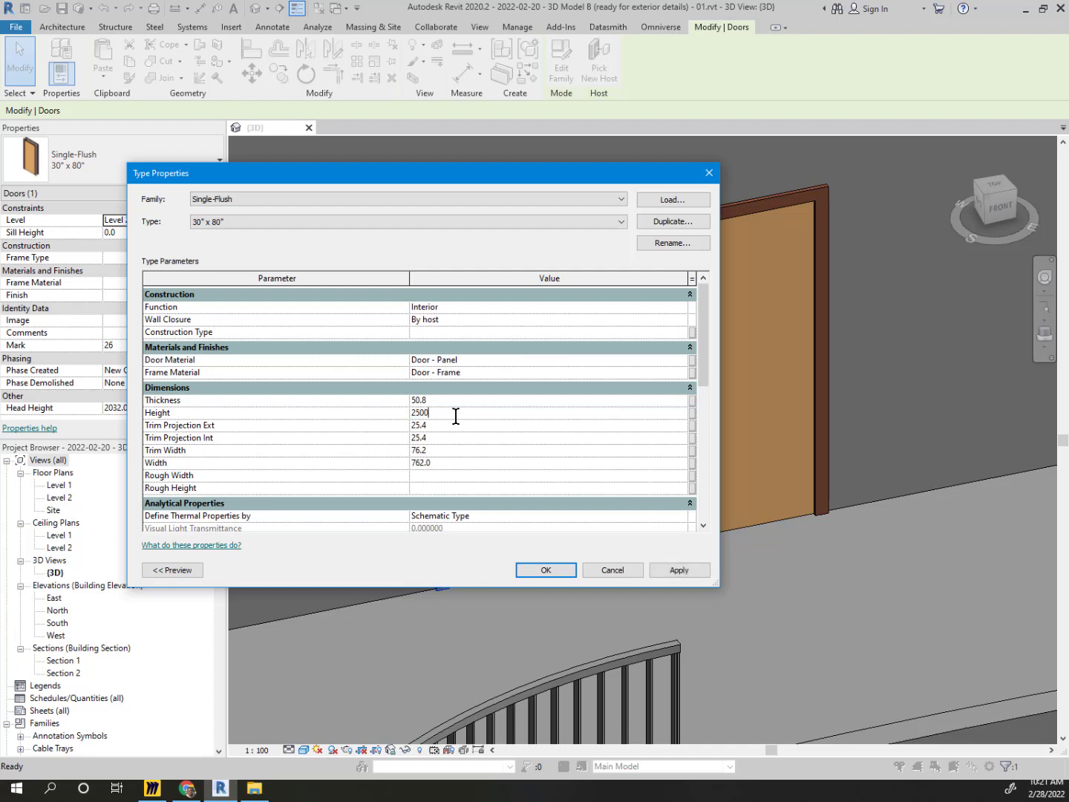
{"action": "left_click", "coordinate": [545, 570]}
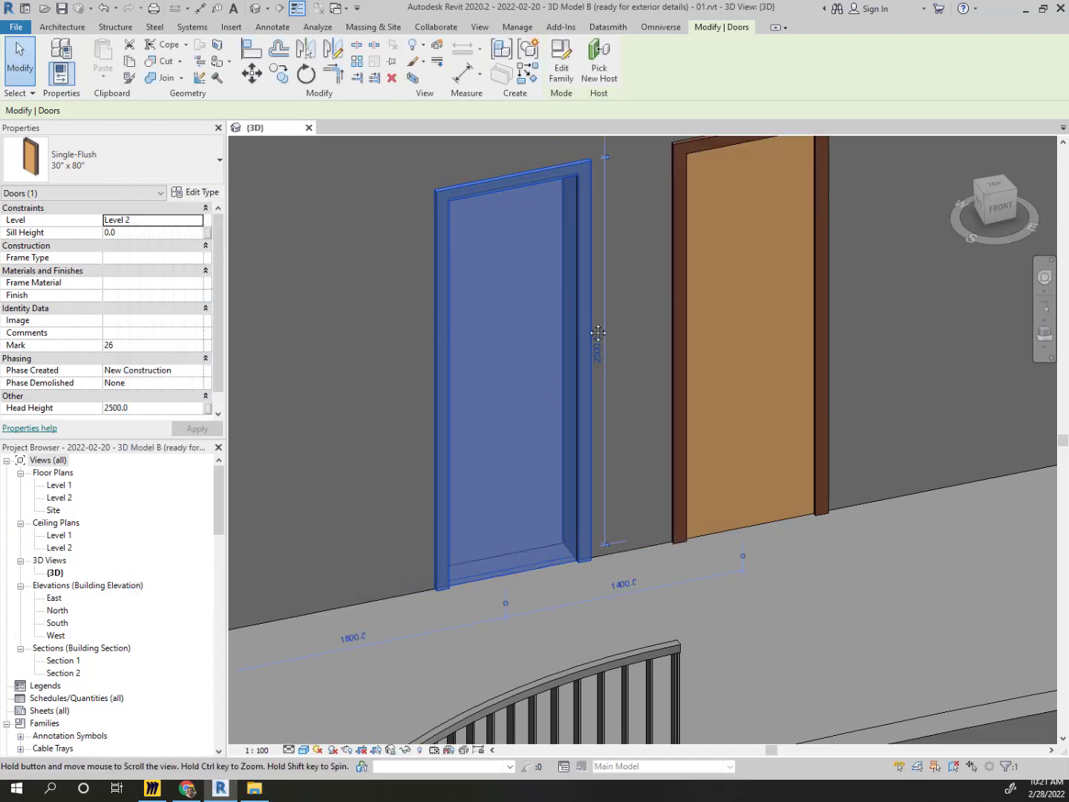
{"action": "middle_click_drag", "start_coordinate": [600, 332], "coordinate": [523, 371]}
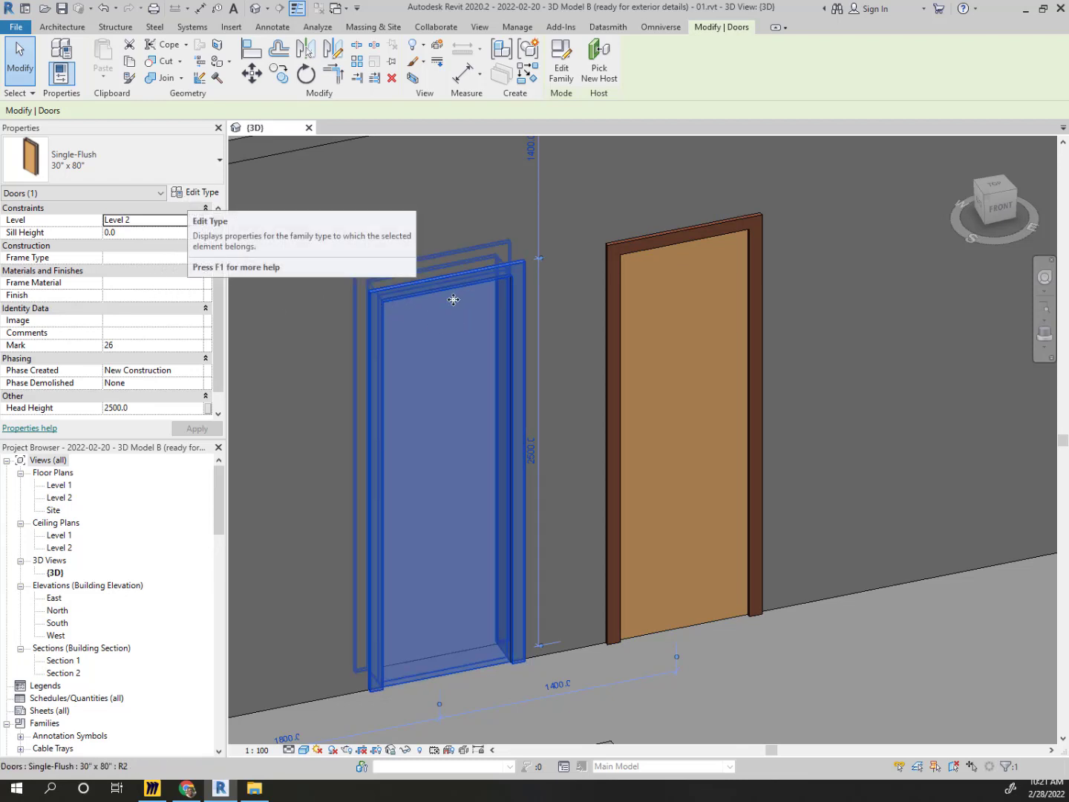
{"action": "scroll", "coordinate": [484, 303], "scroll_direction": "up", "scroll_amount": 3}
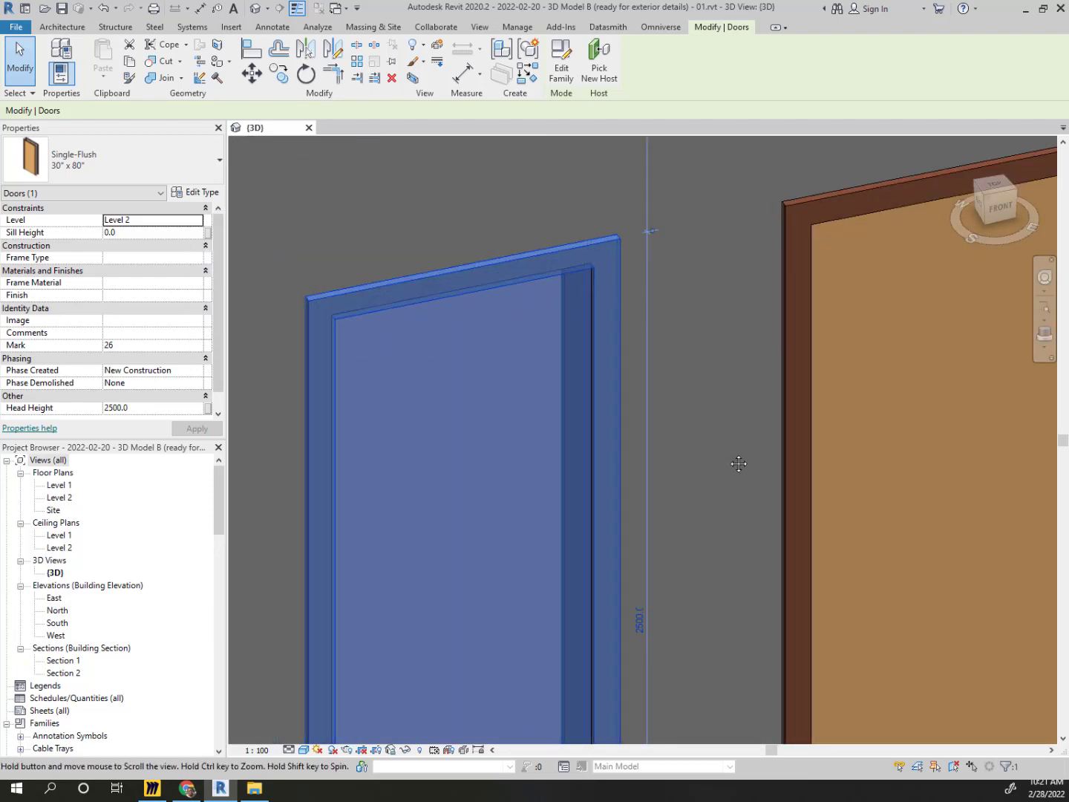
Review the type parameters of the selected Single-Flush door and close them without changes
{"action": "middle_click_drag", "start_coordinate": [740, 460], "coordinate": [456, 486]}
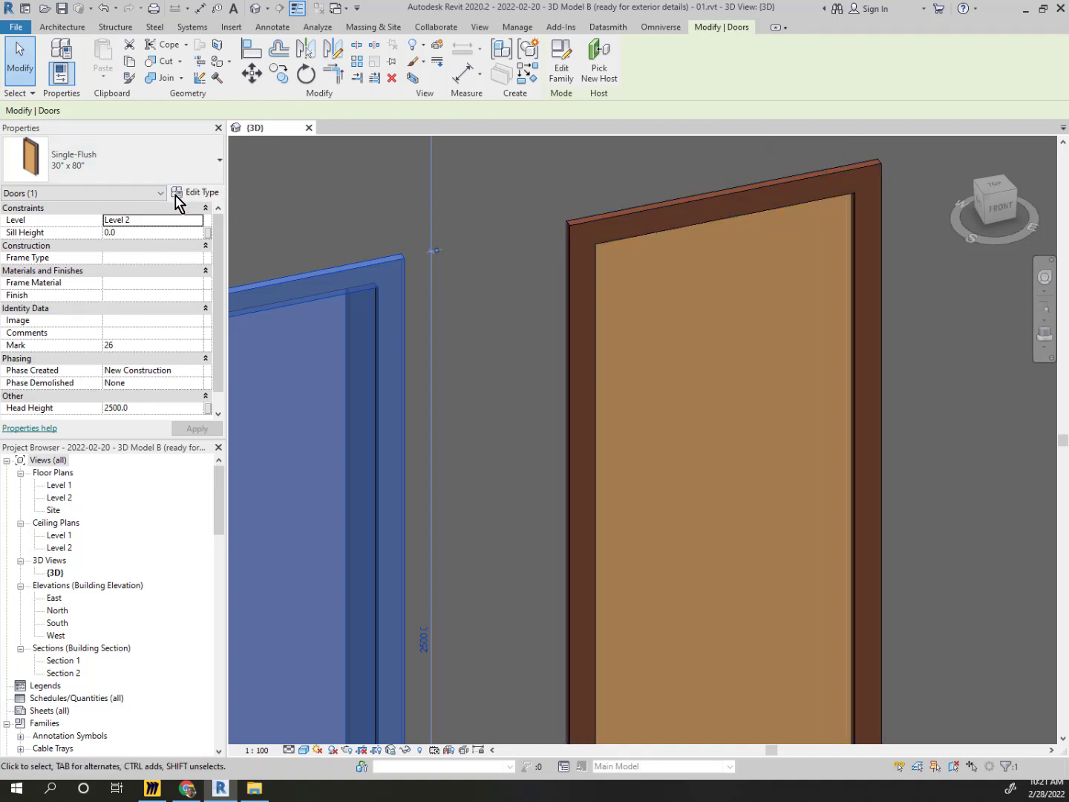
{"action": "left_click", "coordinate": [202, 195]}
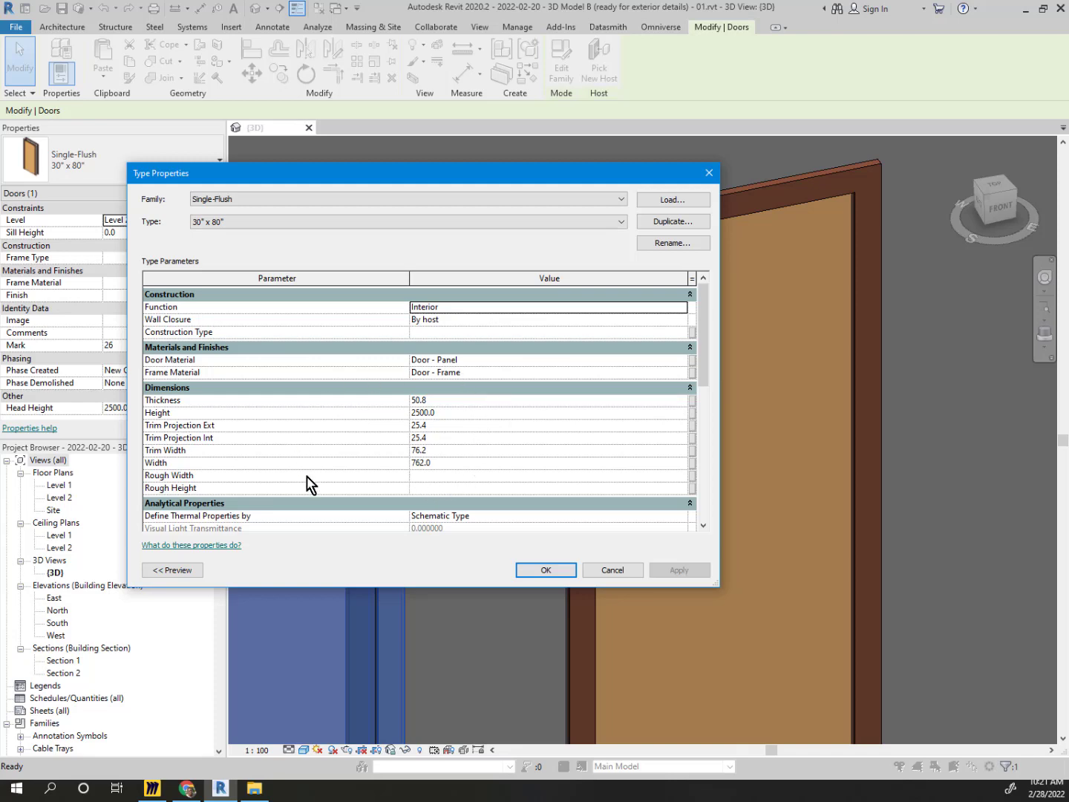
{"action": "left_click", "coordinate": [610, 571]}
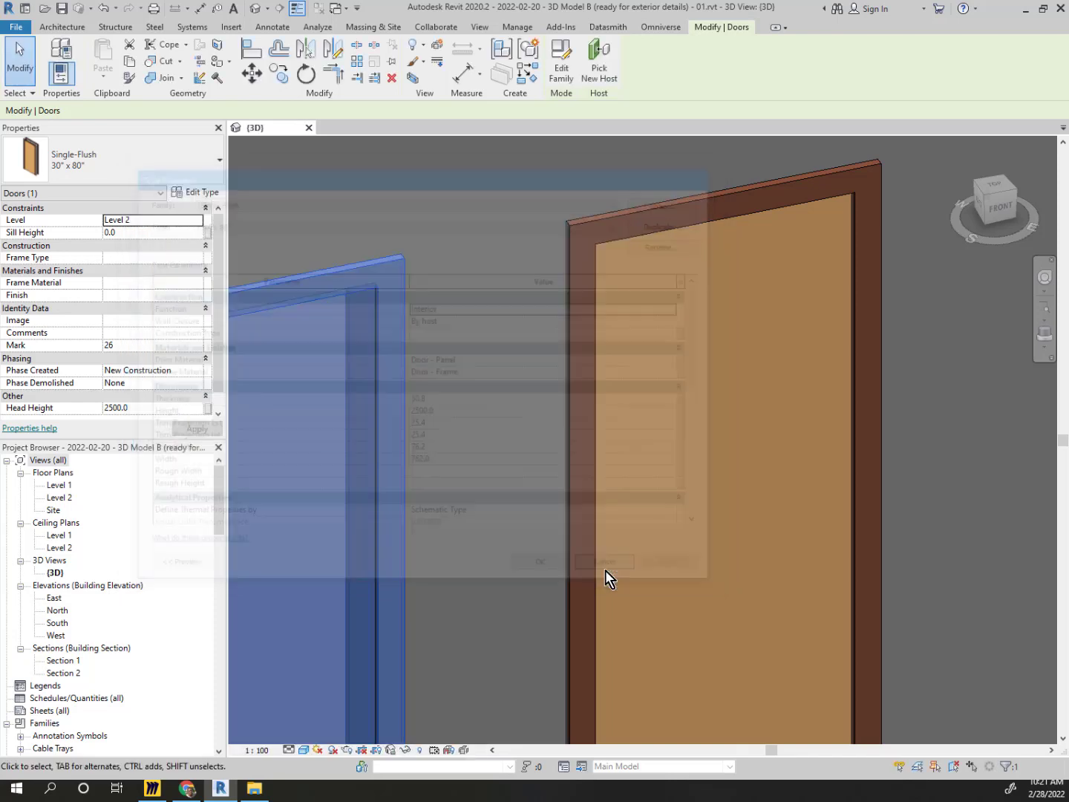
Open the family of the copied Single-Flush door for editing
{"action": "middle_click_drag", "start_coordinate": [393, 282], "coordinate": [496, 254]}
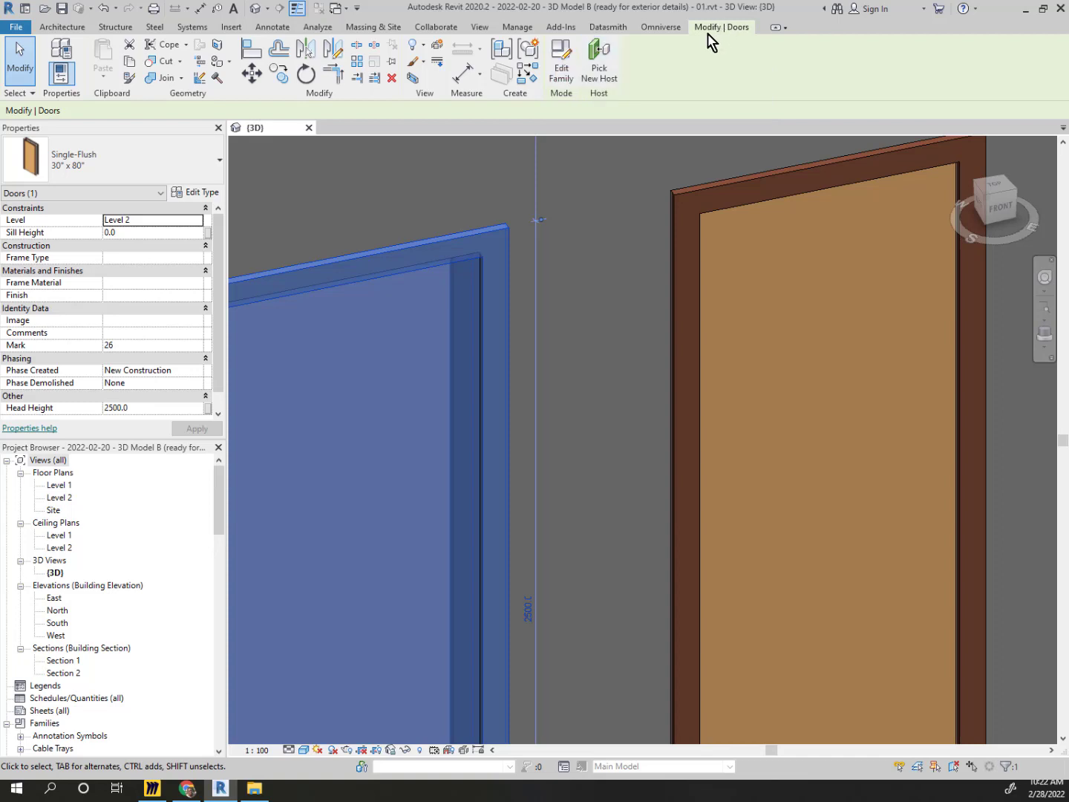
{"action": "left_click", "coordinate": [682, 204]}
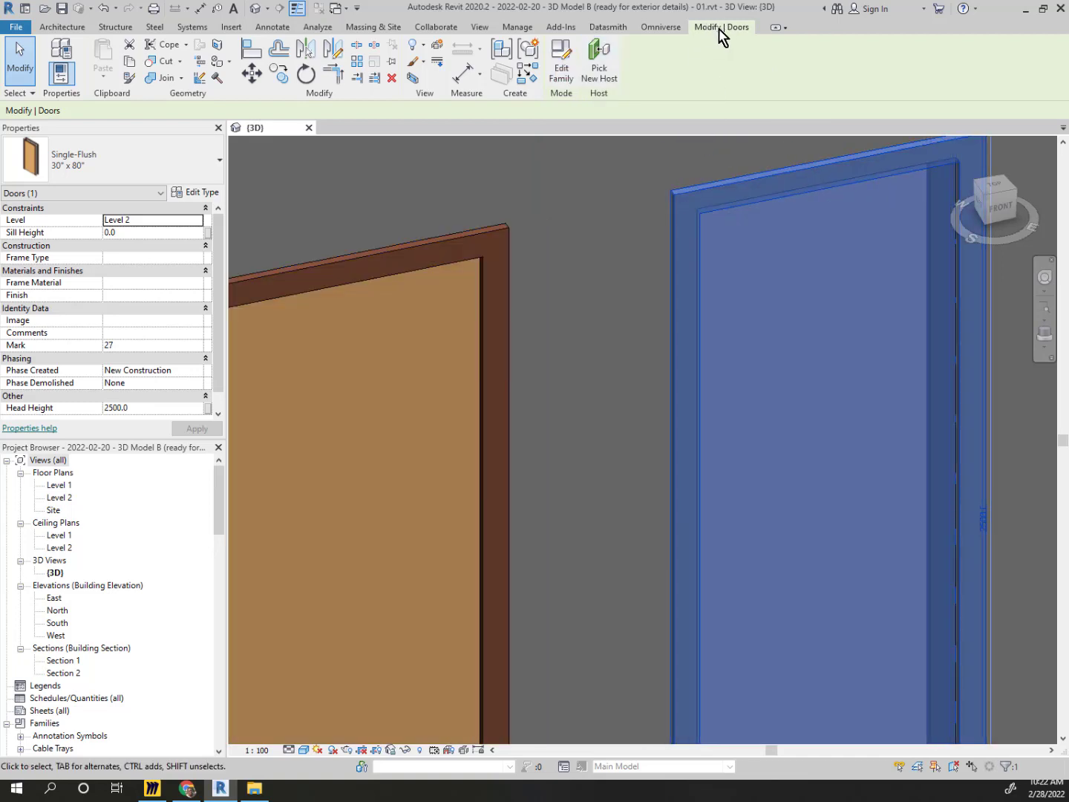
{"action": "left_click", "coordinate": [573, 69]}
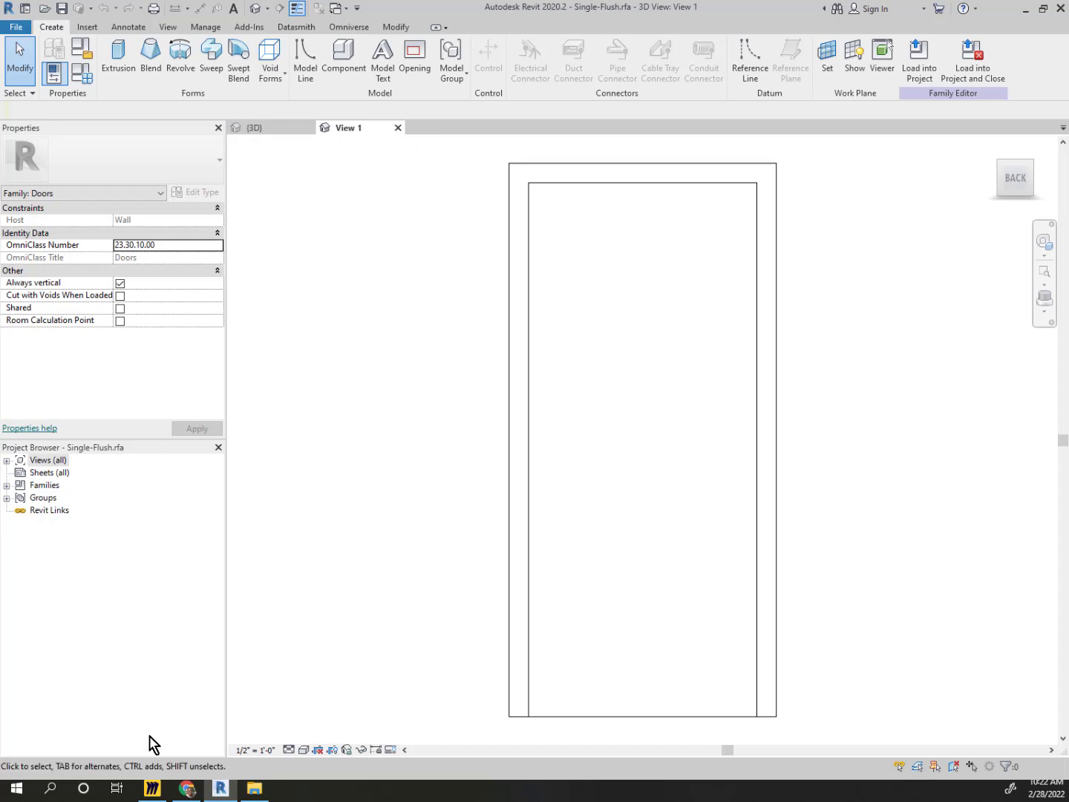
Switch to Chrome and go back to the slide comparing the .rvt project and .rfa family modelling environments
{"action": "left_click", "coordinate": [188, 789]}
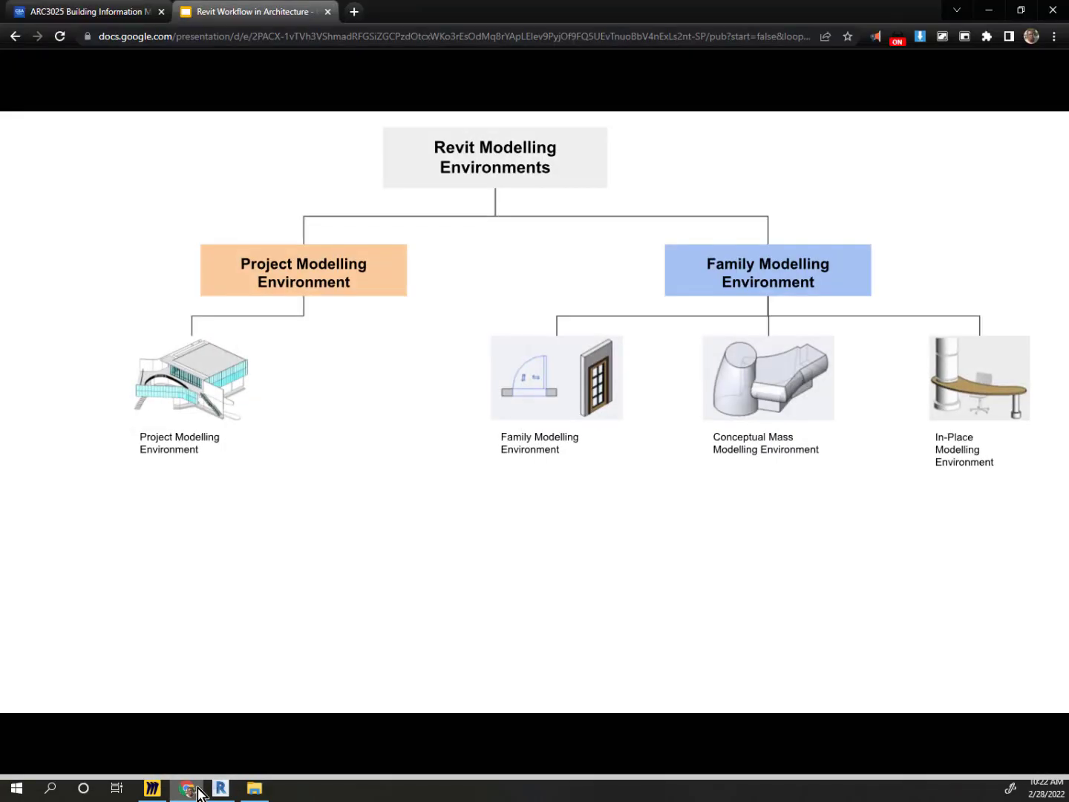
{"action": "key", "text": "Left"}
{"action": "key", "text": "Right"}
{"action": "key", "text": "Left"}
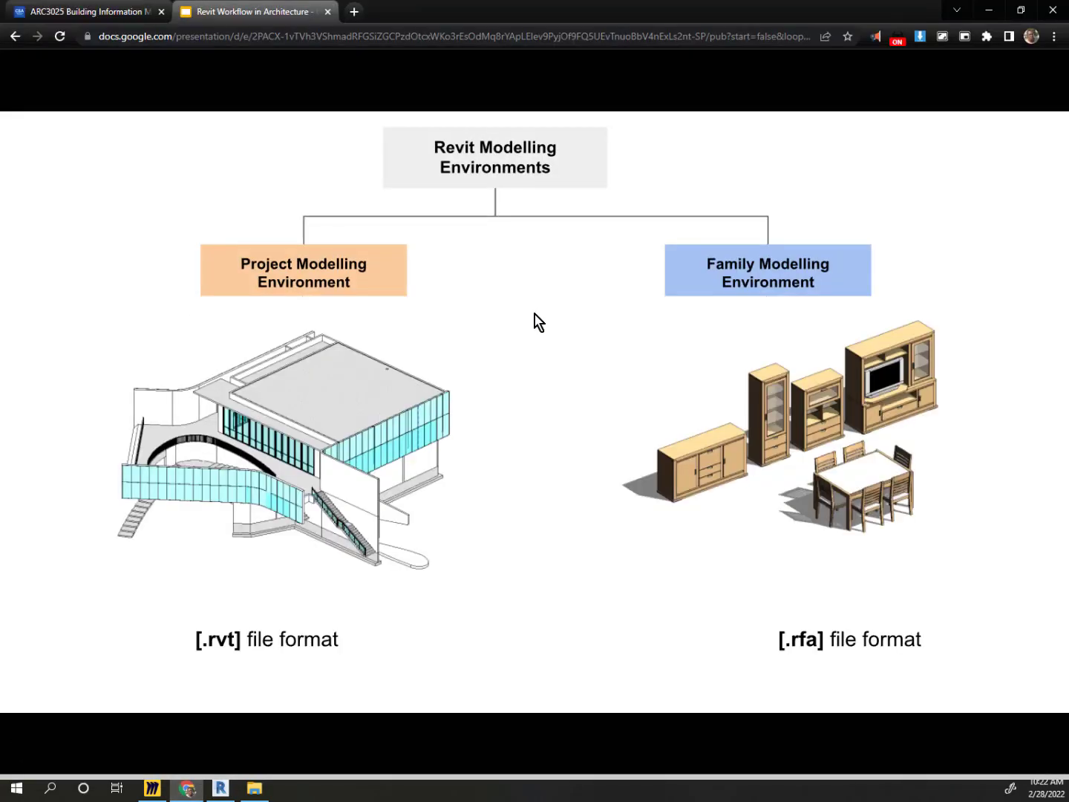
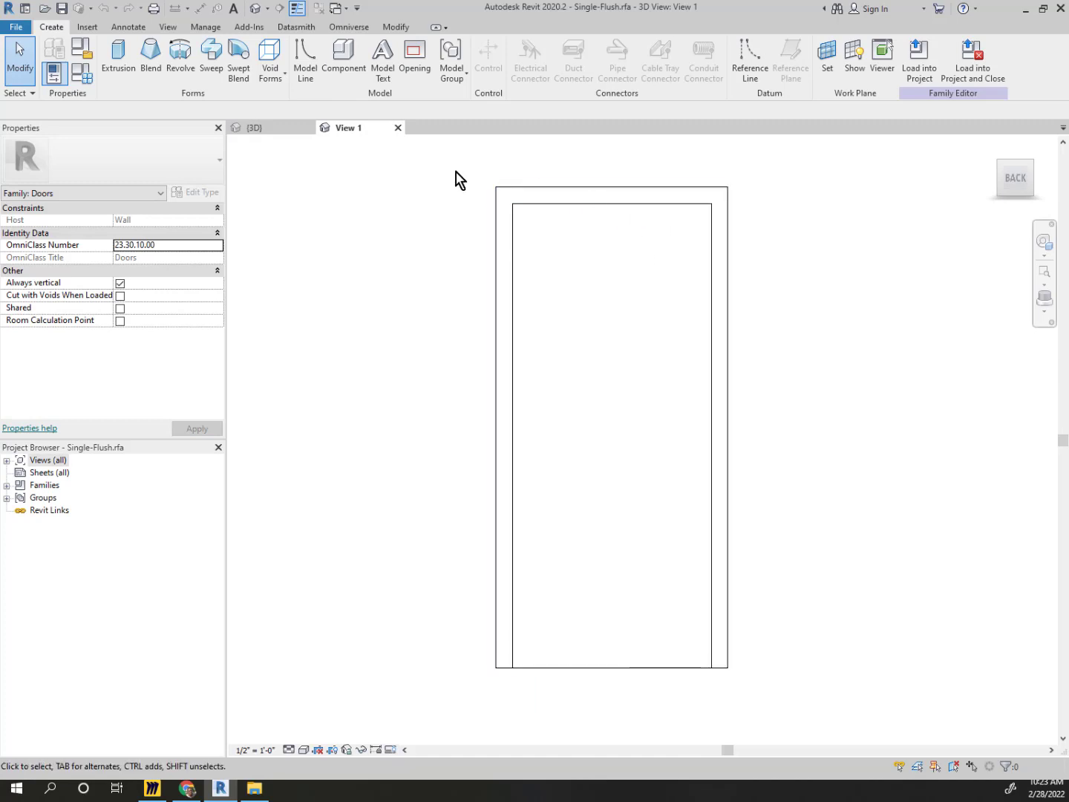
Try to move the upper edge of the door's Frame/Mullion extrusion with its shape handle
{"action": "left_click", "coordinate": [537, 204]}
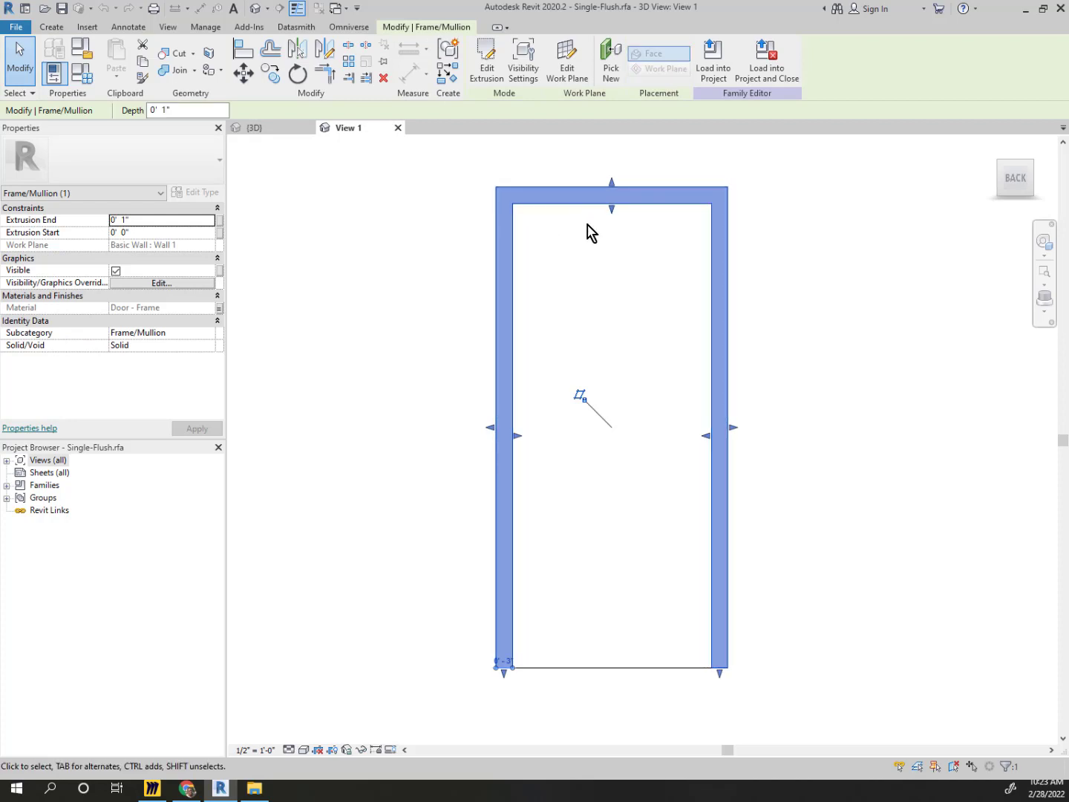
{"action": "scroll", "coordinate": [486, 438], "scroll_direction": "down", "scroll_amount": 2}
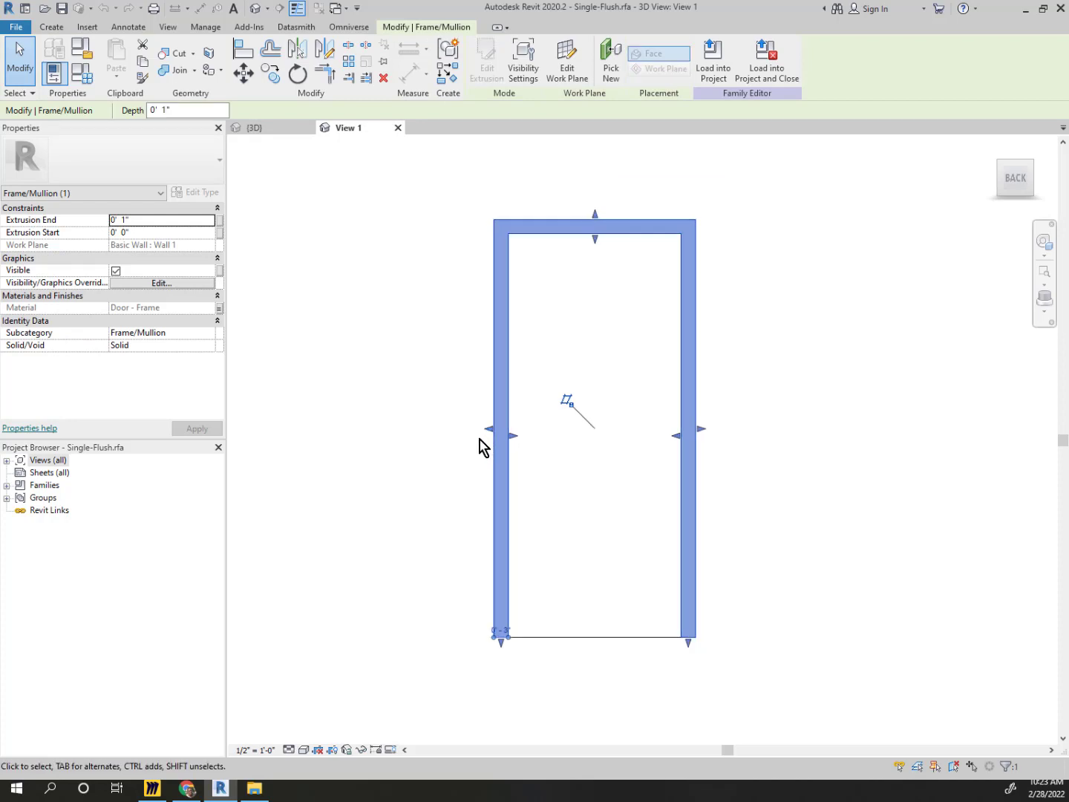
{"action": "scroll", "coordinate": [563, 257], "scroll_direction": "up", "scroll_amount": 3}
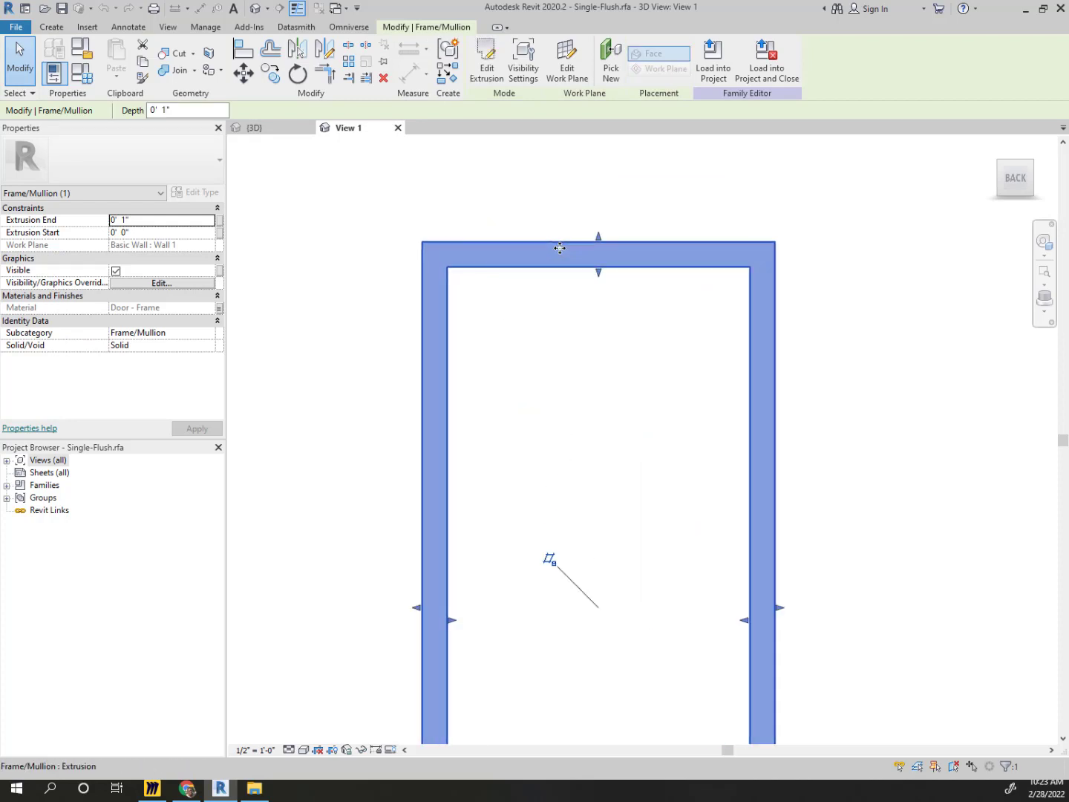
{"action": "scroll", "coordinate": [612, 251], "scroll_direction": "up", "scroll_amount": 2}
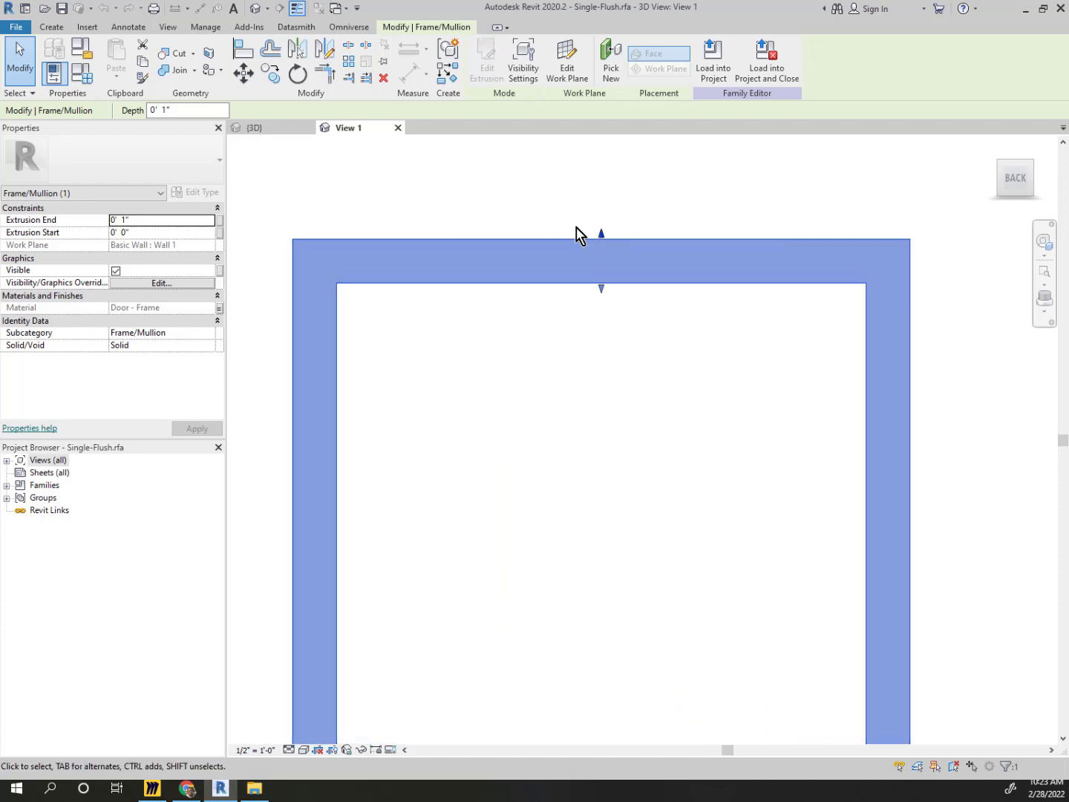
{"action": "scroll", "coordinate": [594, 242], "scroll_direction": "down", "scroll_amount": 1}
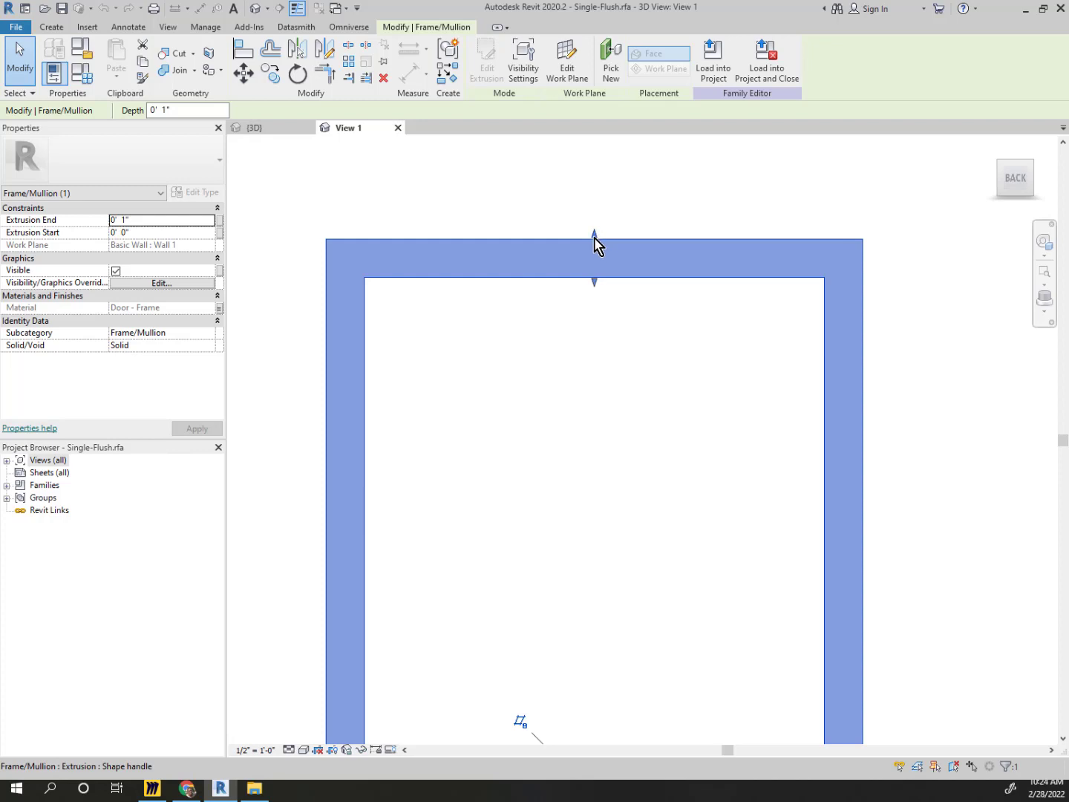
{"action": "mouse_move", "coordinate": [594, 235]}
{"action": "left_mouse_down"}
{"action": "mouse_move", "coordinate": [597, 210]}
{"action": "mouse_move", "coordinate": [590, 238]}
{"action": "left_mouse_up"}
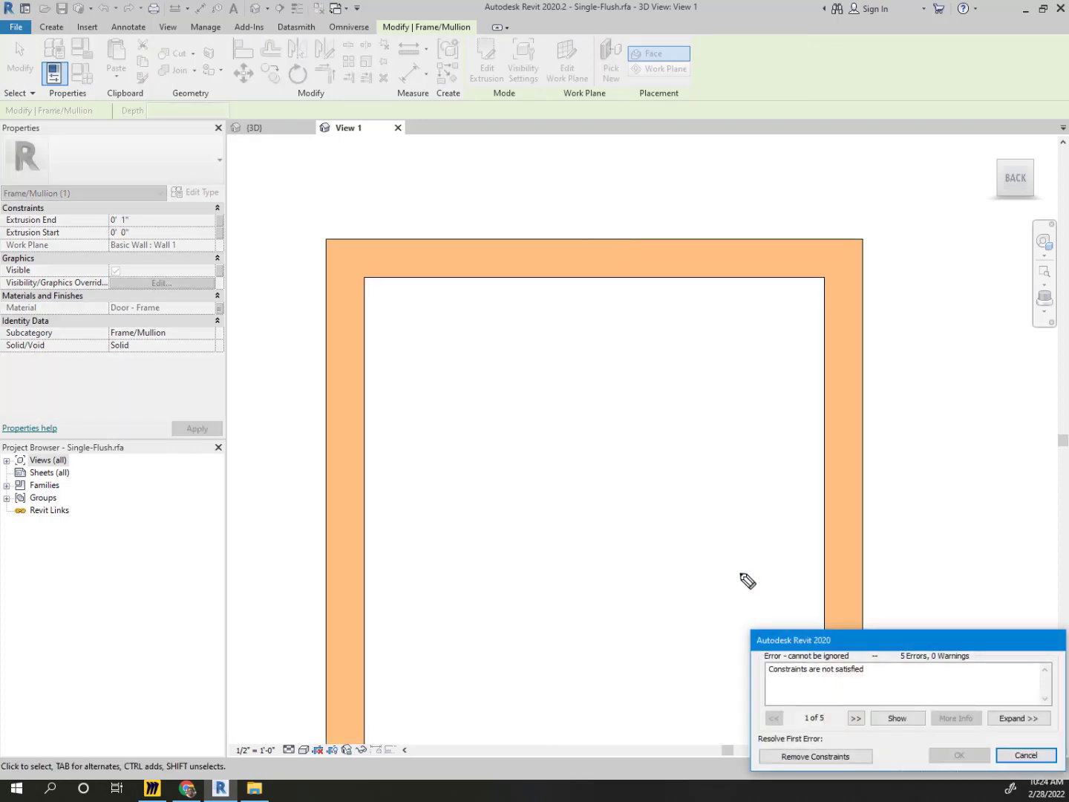
{"action": "left_click_drag", "start_coordinate": [585, 418], "coordinate": [778, 632]}
{"action": "mouse_move", "coordinate": [691, 604]}
{"action": "left_mouse_down"}
{"action": "mouse_move", "coordinate": [776, 632]}
{"action": "mouse_move", "coordinate": [777, 558]}
{"action": "left_mouse_up"}
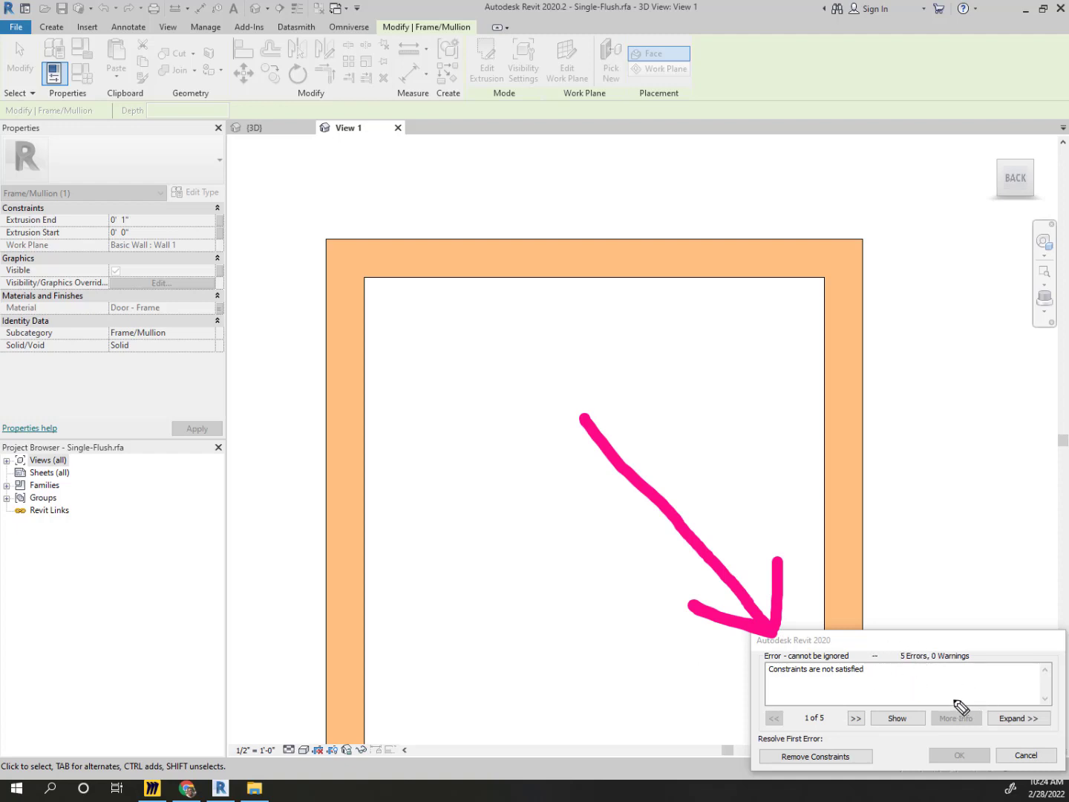
{"action": "left_click_drag", "start_coordinate": [739, 516], "coordinate": [686, 640]}
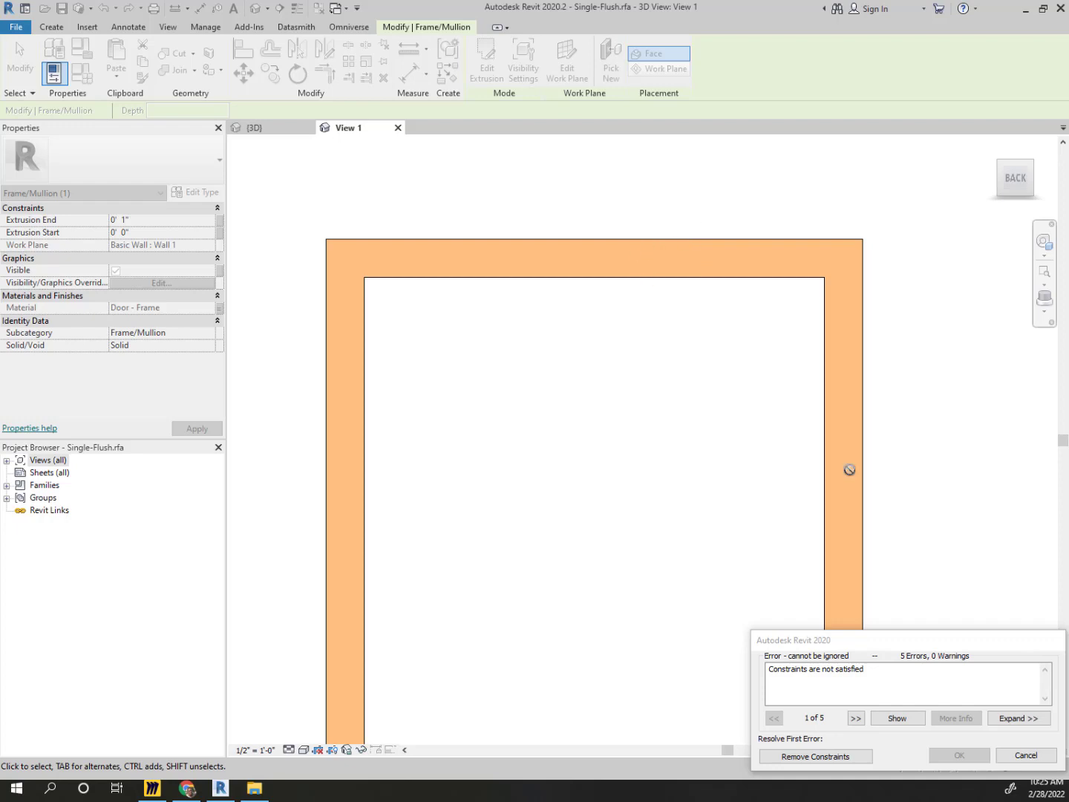
{"action": "left_click", "coordinate": [1027, 756]}
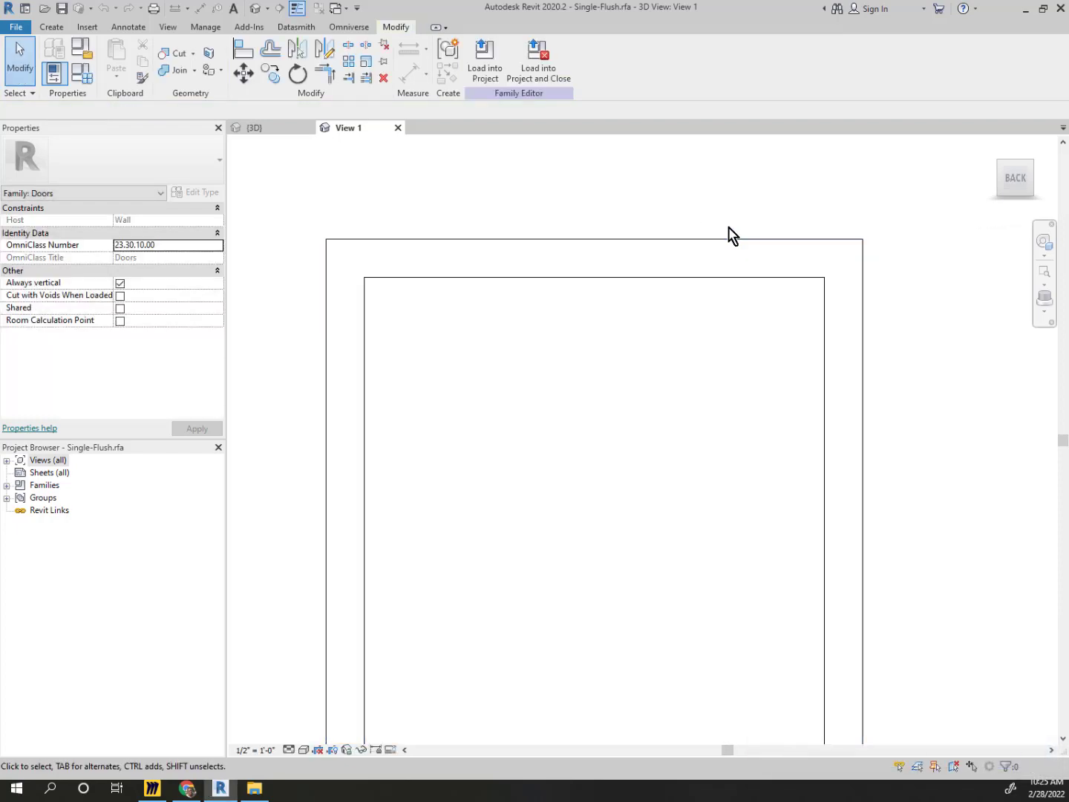
Examine the door family's Frame/Mullion extrusion and close the family view to return to the project
{"action": "scroll", "coordinate": [558, 253], "scroll_direction": "down", "scroll_amount": 1}
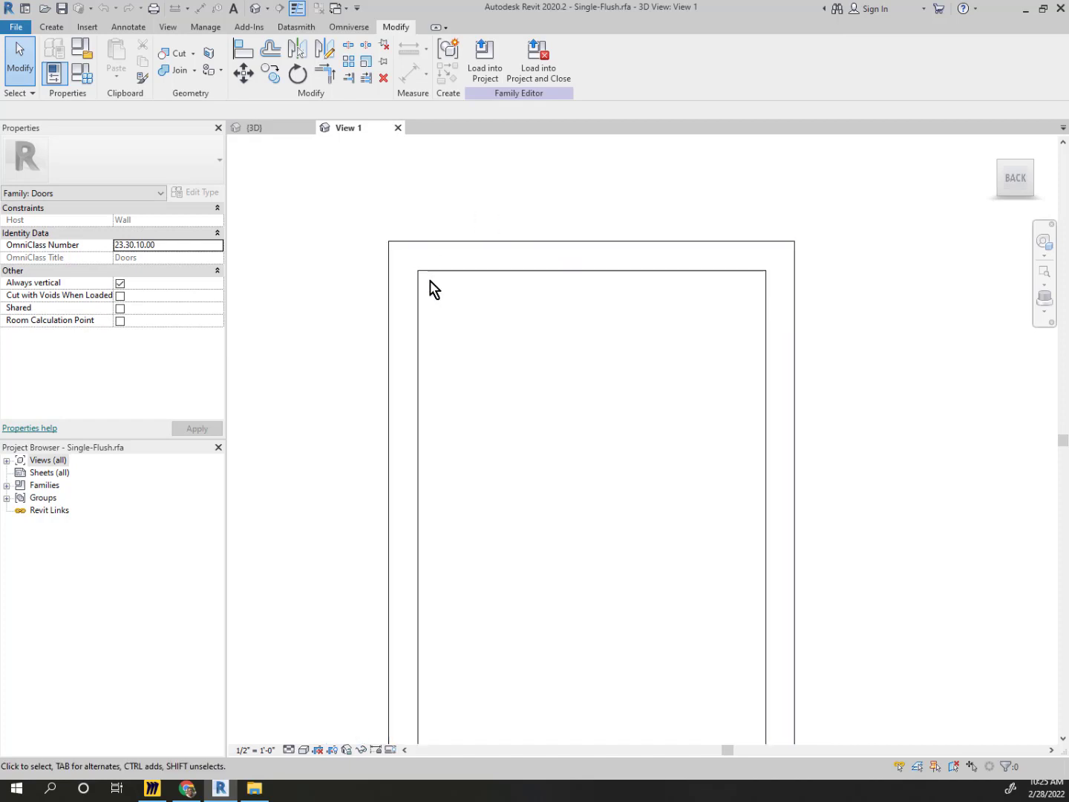
{"action": "middle_click_drag", "start_coordinate": [432, 289], "coordinate": [539, 157]}
{"action": "scroll", "coordinate": [490, 242], "scroll_direction": "down", "scroll_amount": 5}
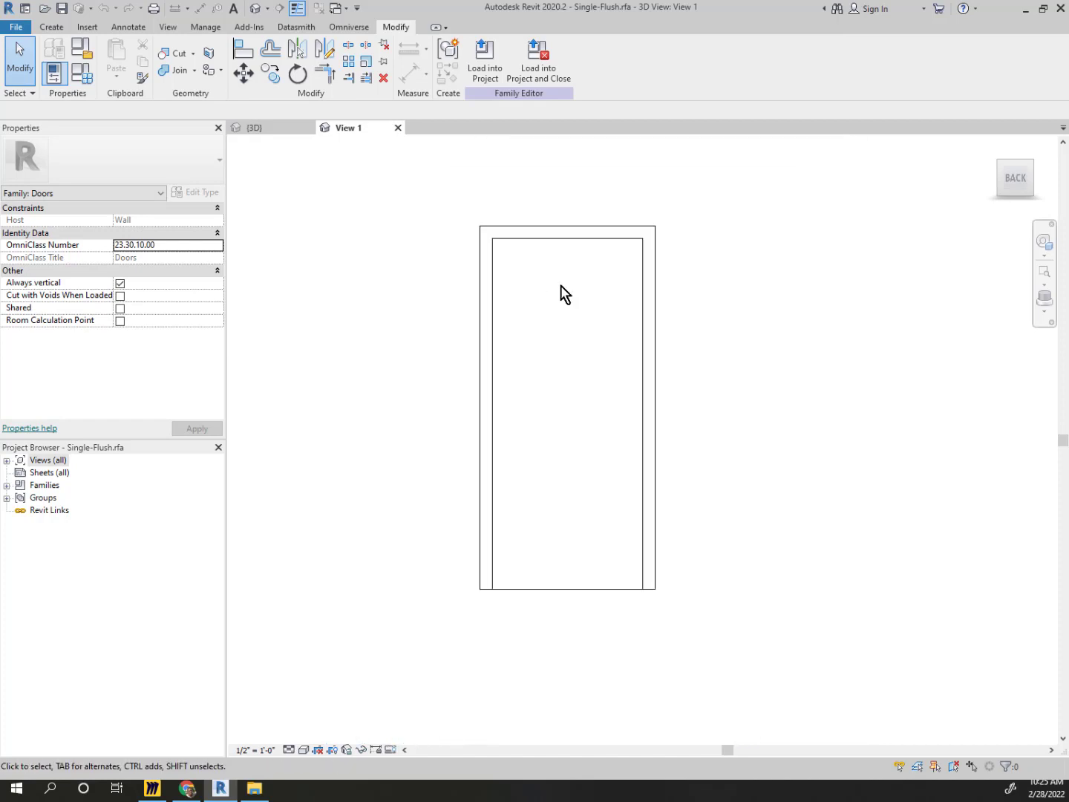
{"action": "middle_click_drag", "start_coordinate": [615, 266], "coordinate": [589, 286]}
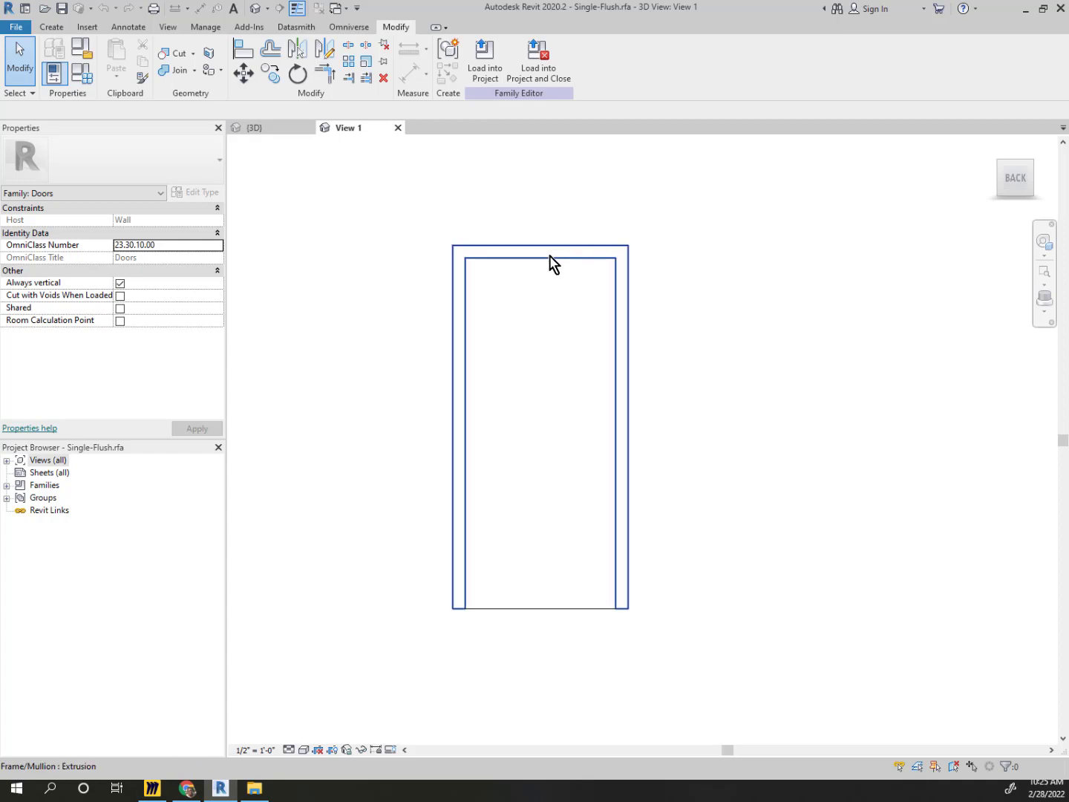
{"action": "left_click", "coordinate": [500, 253]}
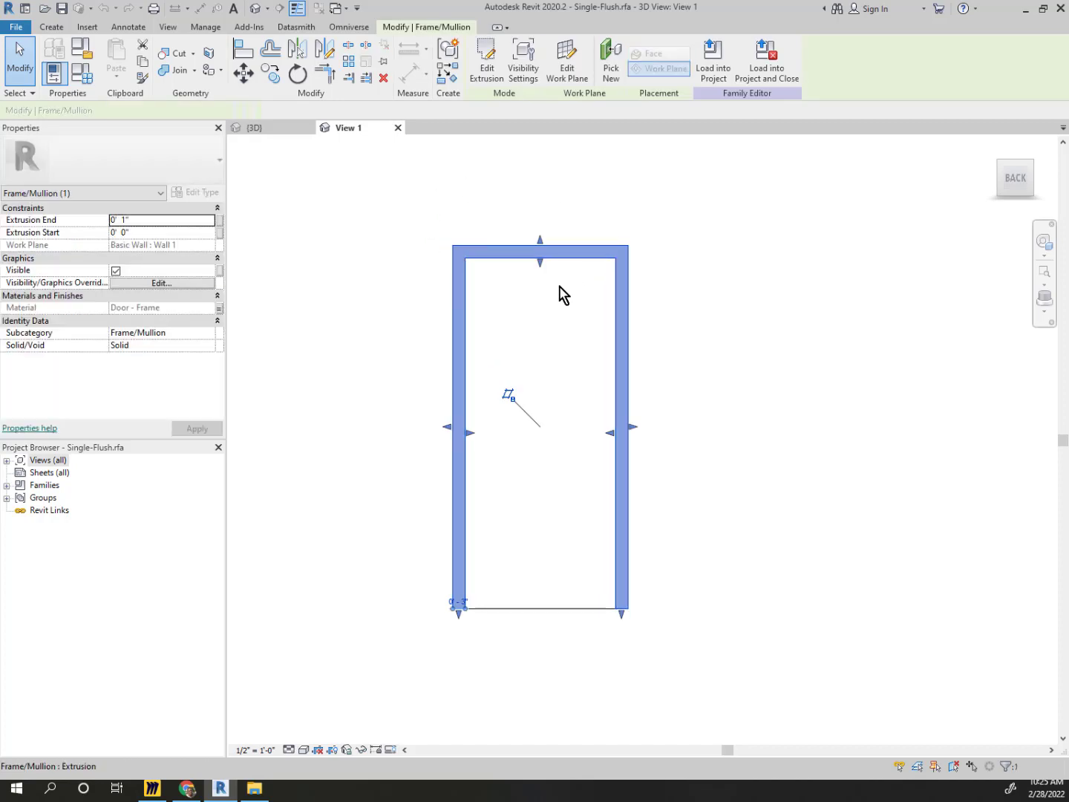
{"action": "left_click", "coordinate": [621, 286]}
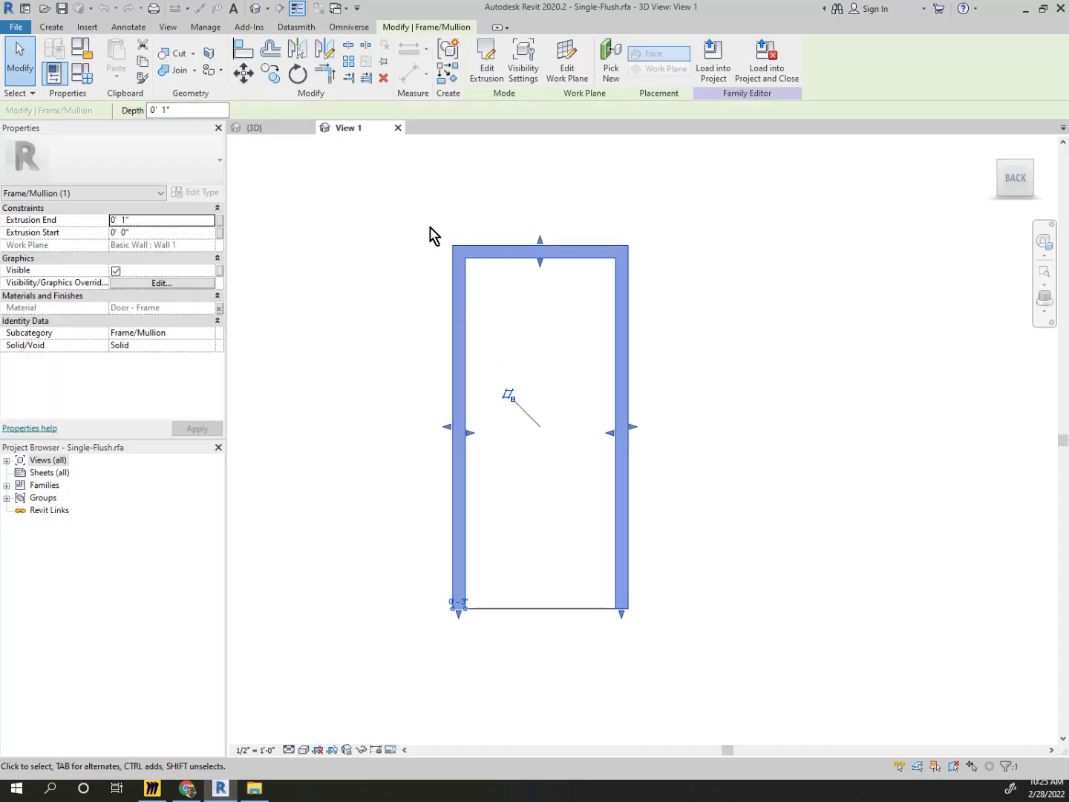
{"action": "scroll", "coordinate": [531, 339], "scroll_direction": "up", "scroll_amount": 2}
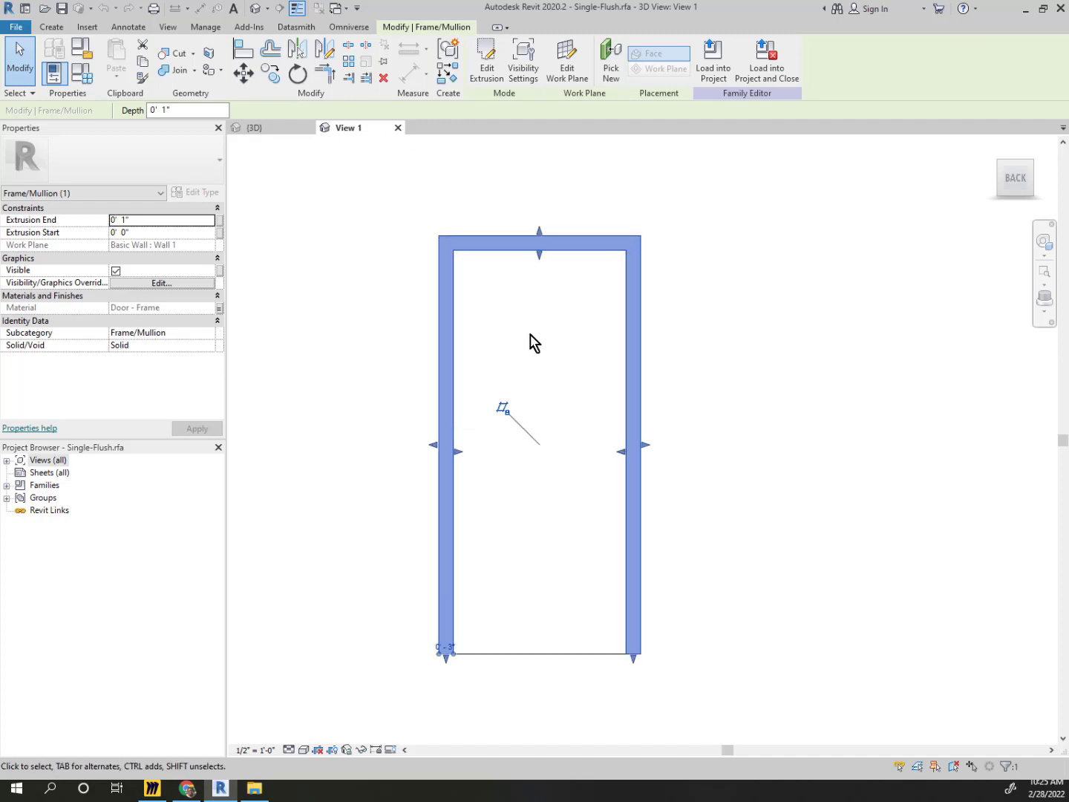
{"action": "middle_click_drag", "start_coordinate": [510, 484], "coordinate": [496, 457]}
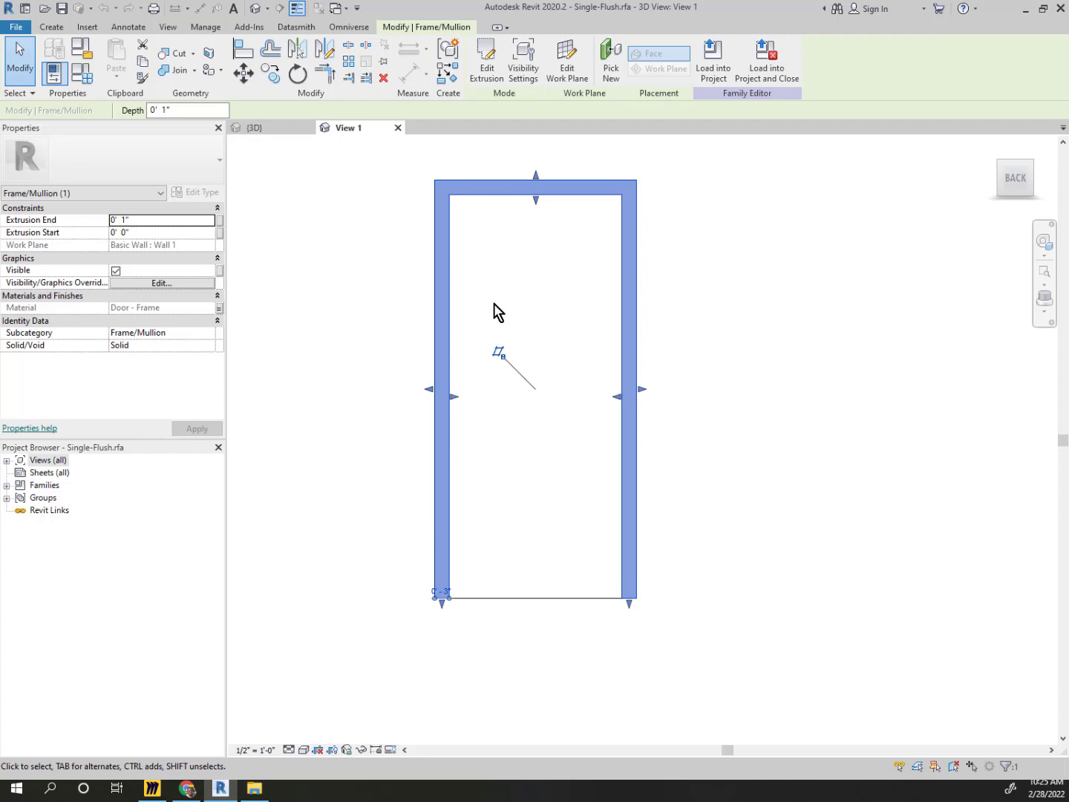
{"action": "left_click", "coordinate": [700, 344]}
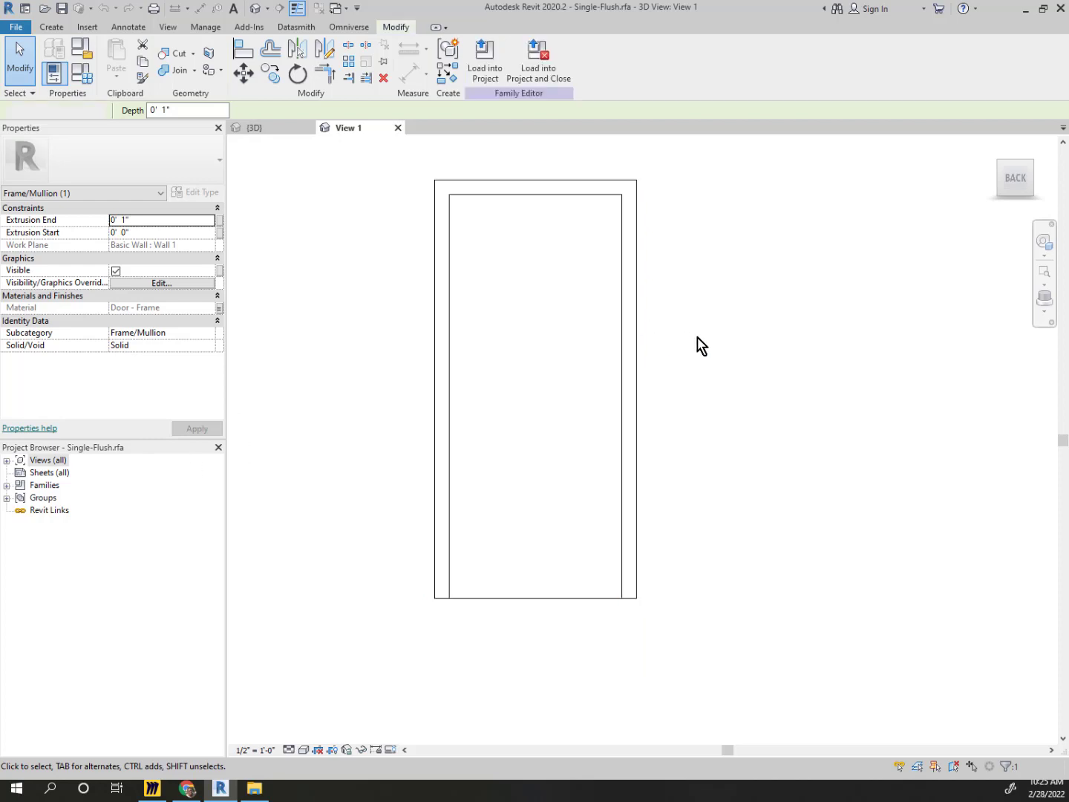
{"action": "left_click", "coordinate": [633, 360]}
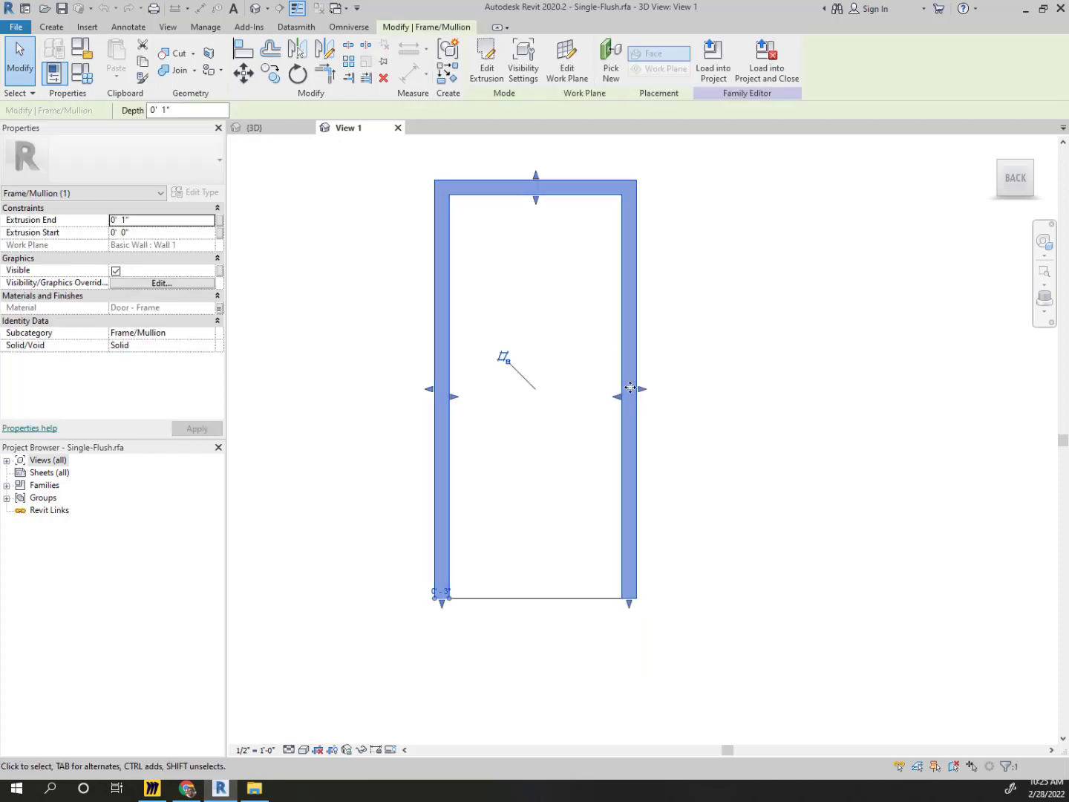
{"action": "left_click", "coordinate": [706, 390]}
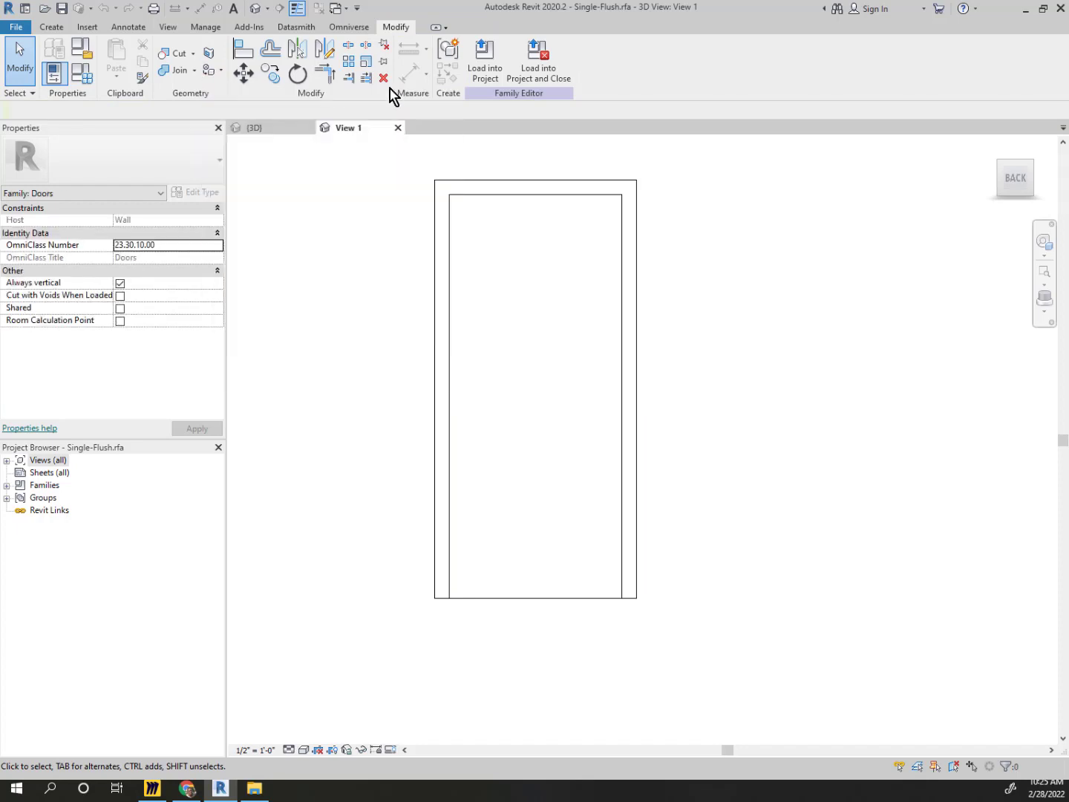
{"action": "left_click", "coordinate": [398, 128]}
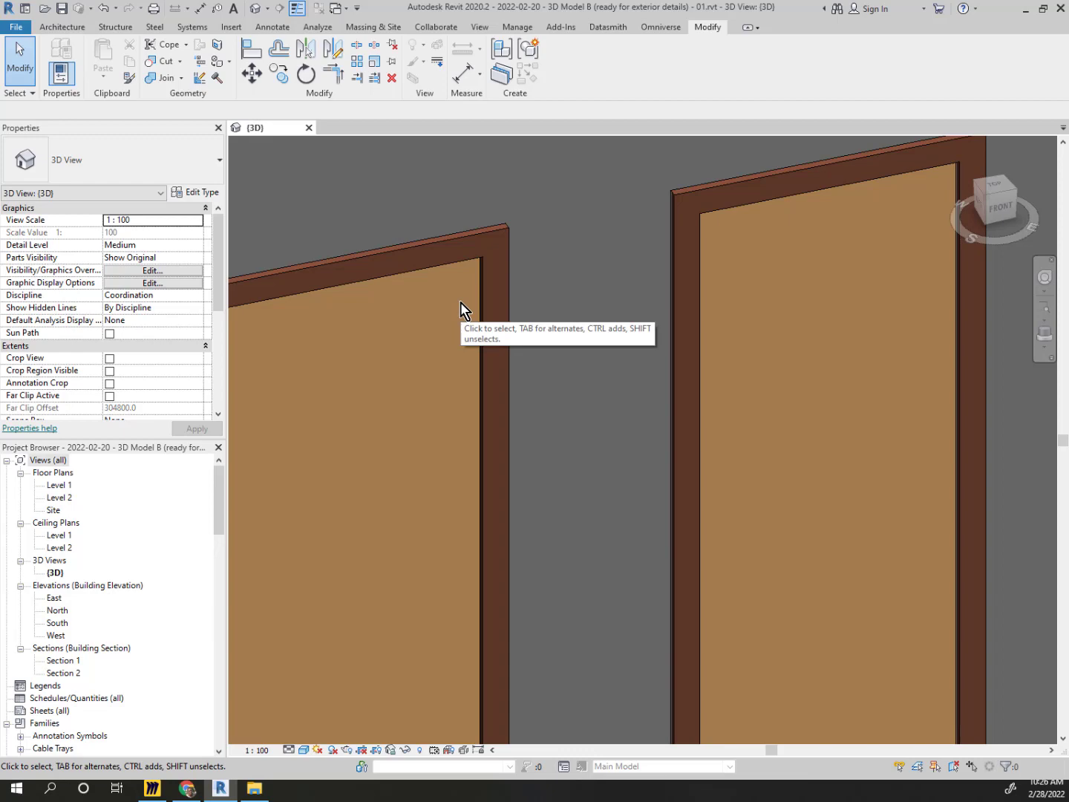
Start an in-place component in the Furniture category and name it "Model in plance Table Furniture 1"
{"action": "scroll", "coordinate": [472, 375], "scroll_direction": "down", "scroll_amount": 8}
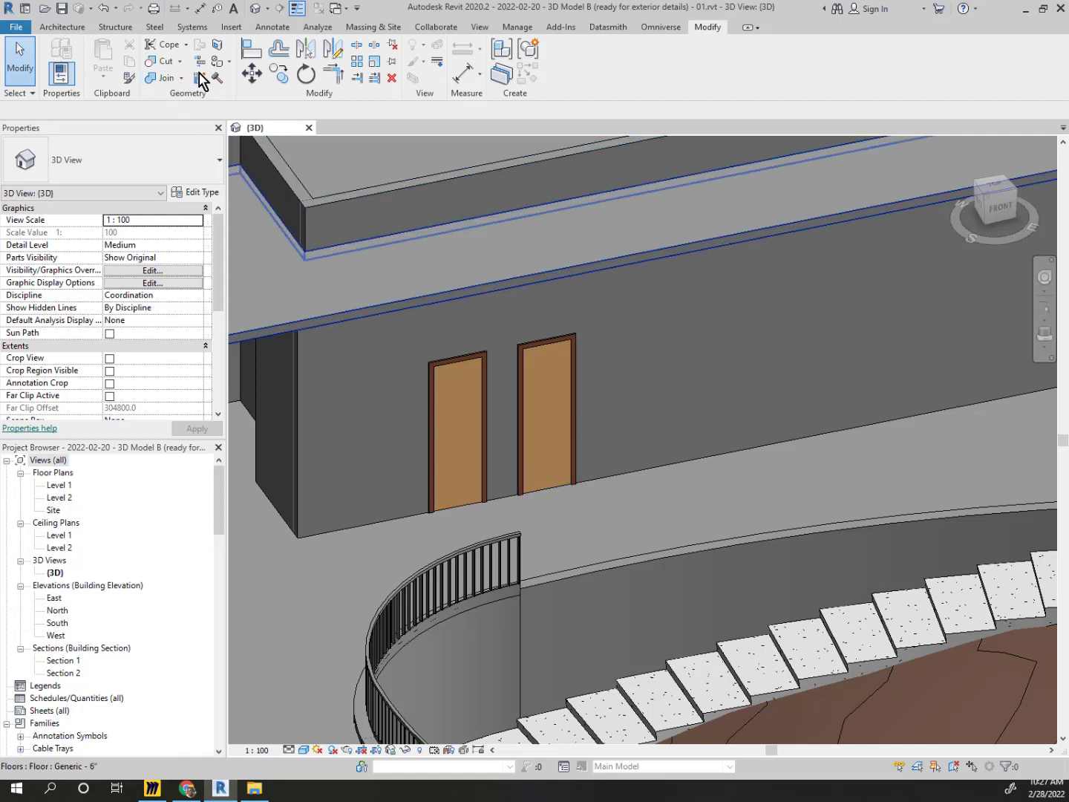
{"action": "left_click", "coordinate": [74, 28]}
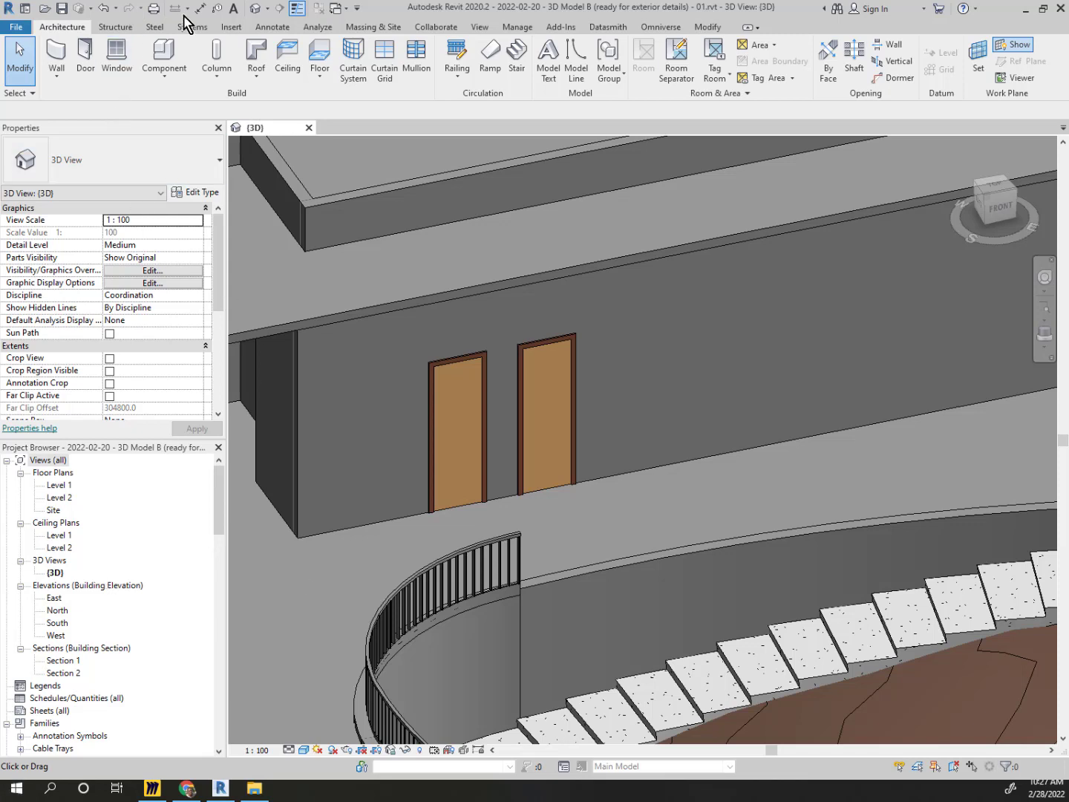
{"action": "left_click", "coordinate": [150, 76]}
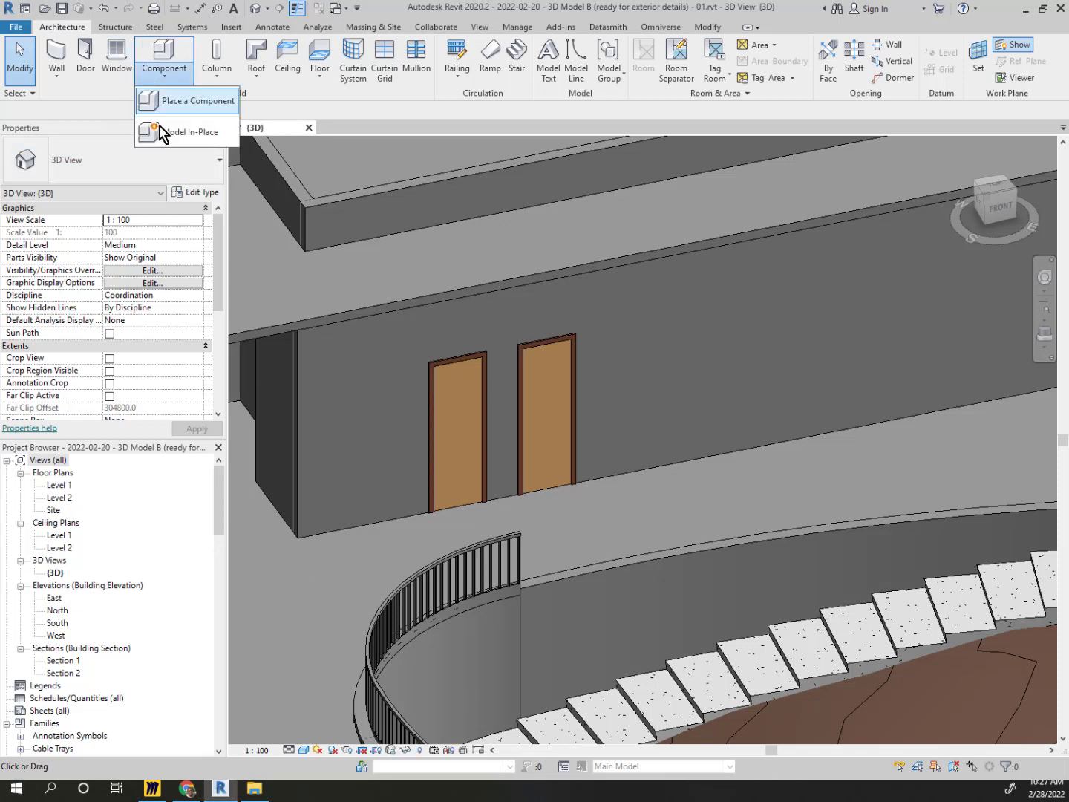
{"action": "left_click", "coordinate": [162, 133]}
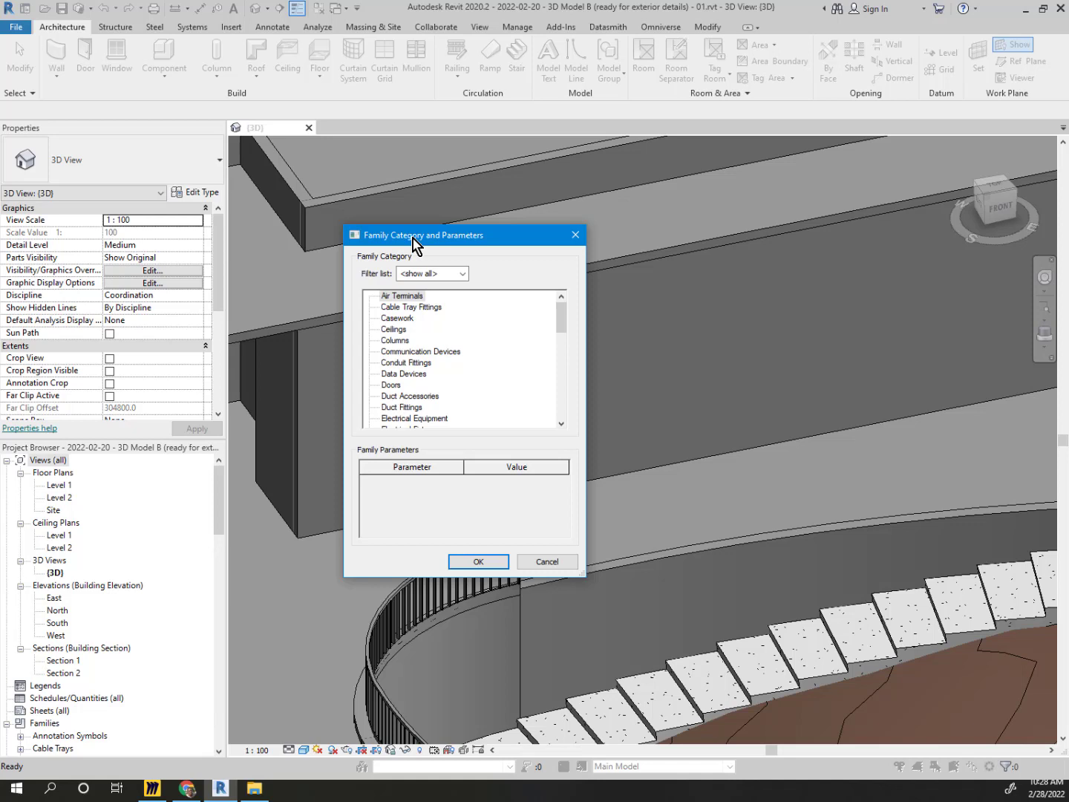
{"action": "scroll", "coordinate": [416, 381], "scroll_direction": "down", "scroll_amount": 2}
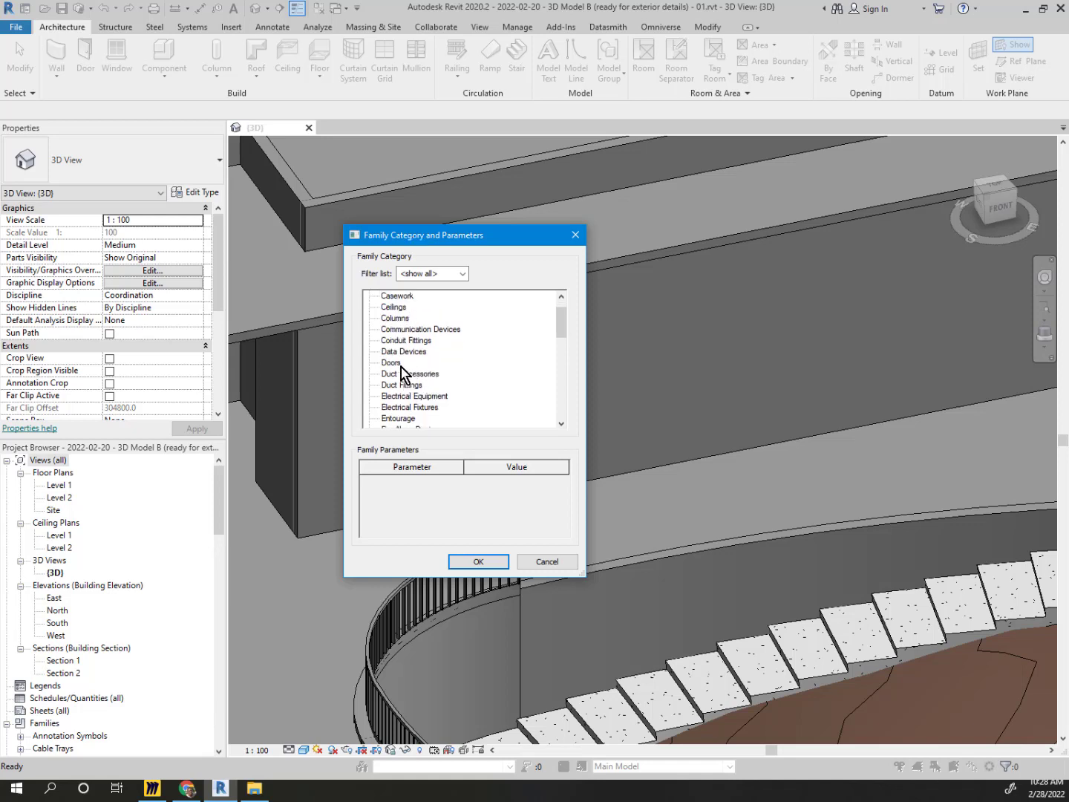
{"action": "scroll", "coordinate": [401, 371], "scroll_direction": "down", "scroll_amount": 6}
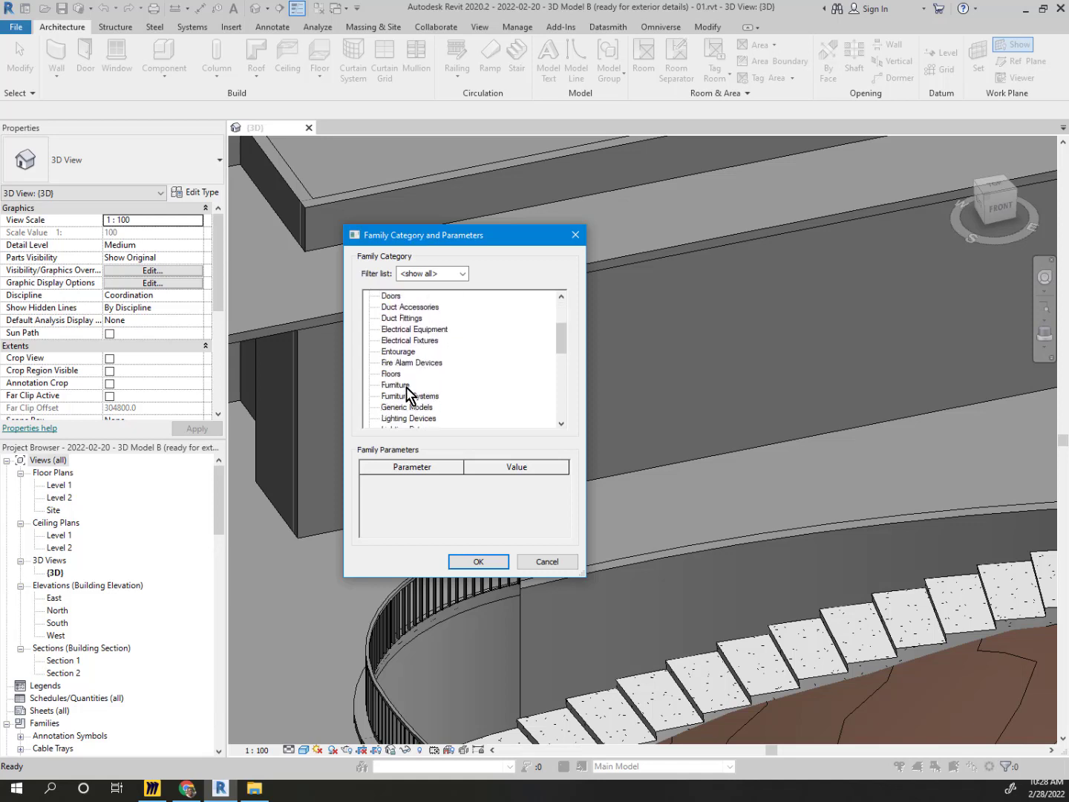
{"action": "left_click", "coordinate": [406, 387]}
{"action": "left_click", "coordinate": [472, 563]}
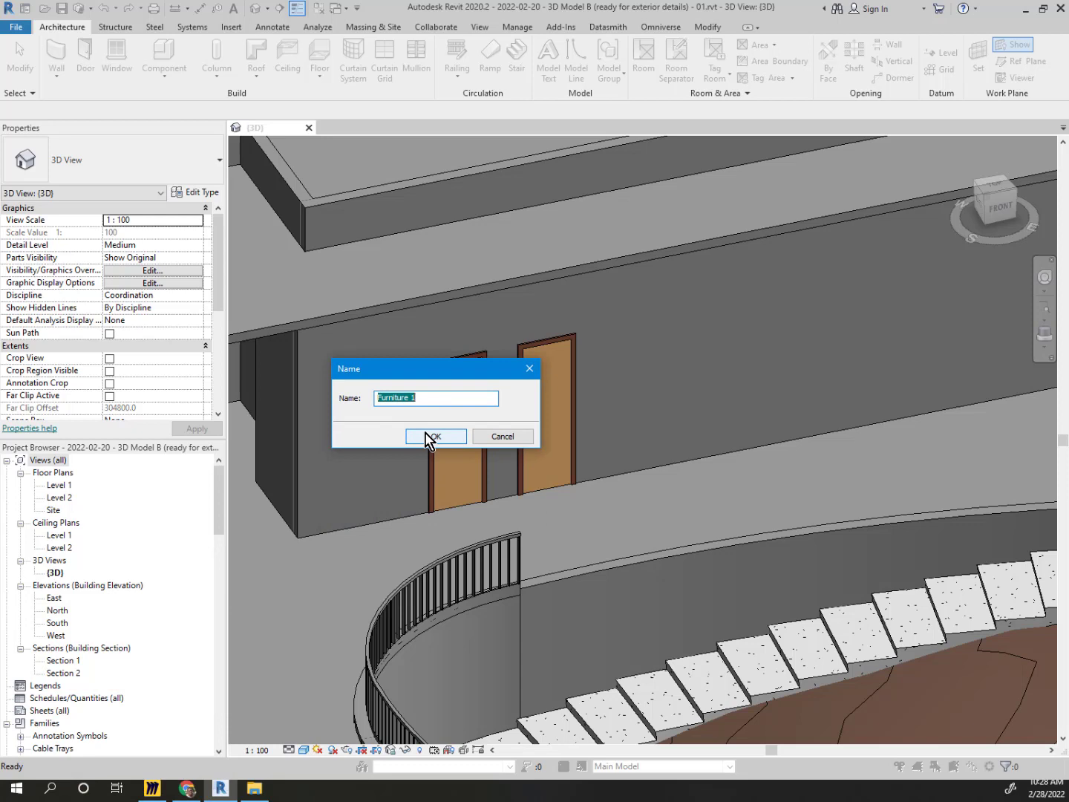
{"action": "key", "text": "Home"}
{"action": "type", "text": "Model in plance Table"}
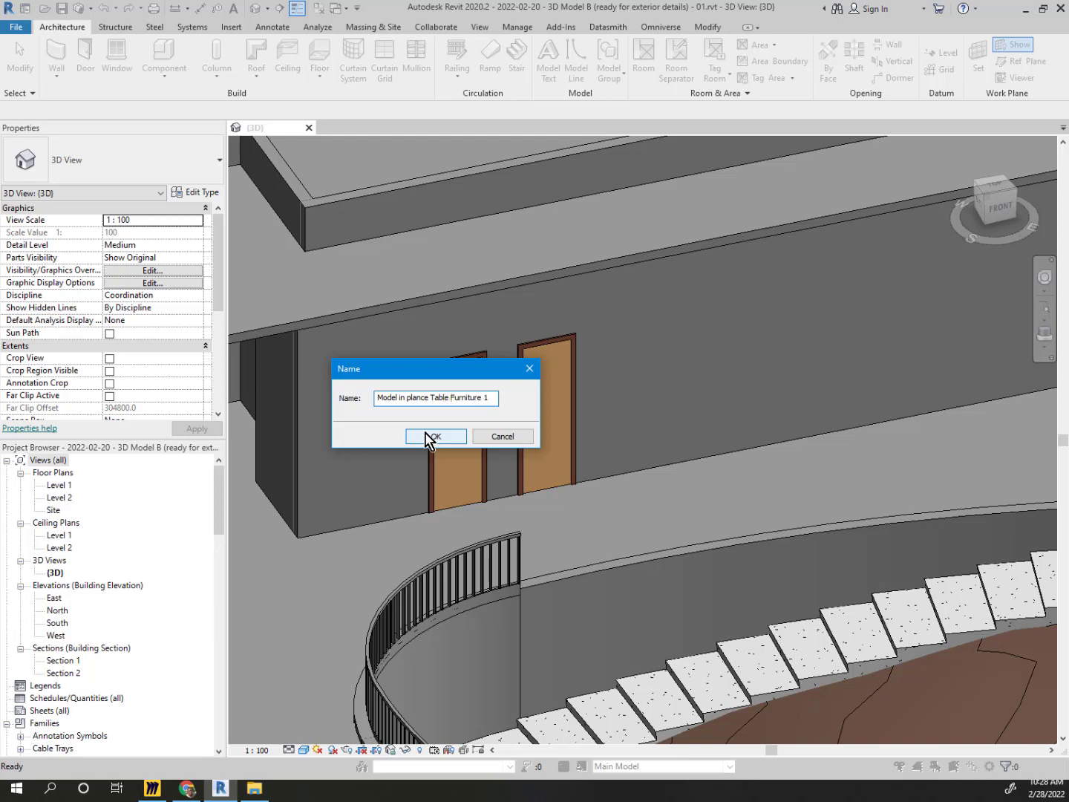
{"action": "left_click", "coordinate": [430, 437]}
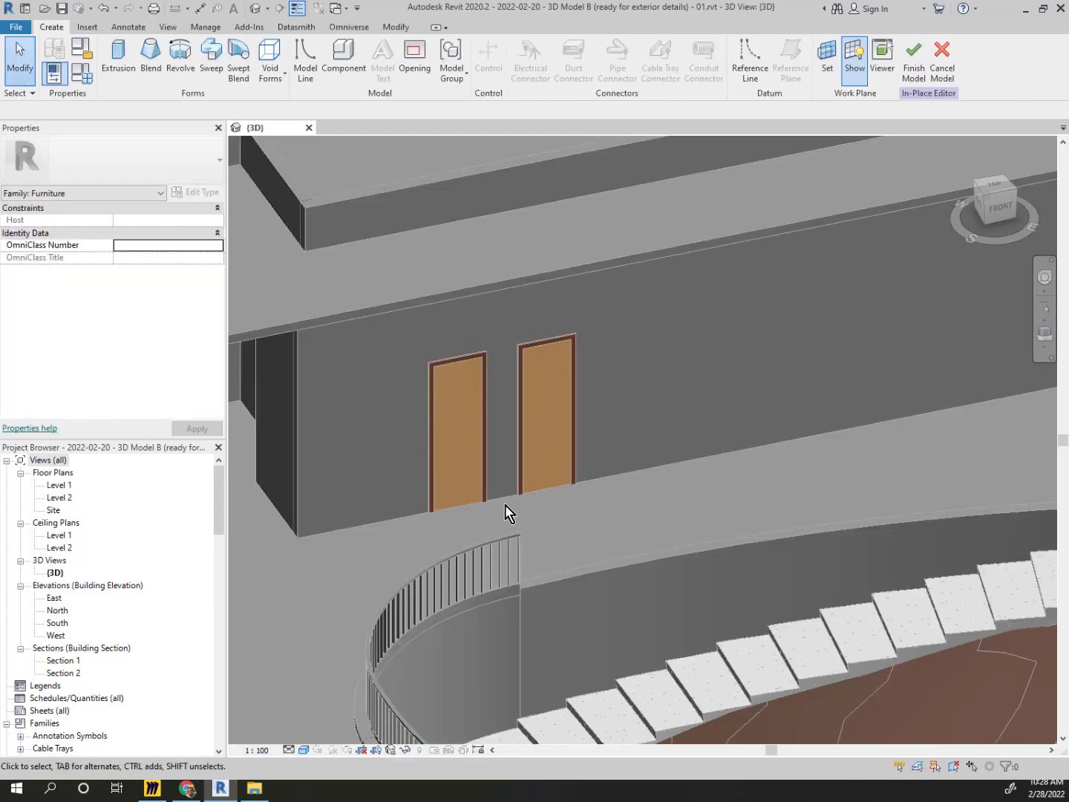
{"action": "mouse_move", "coordinate": [425, 529]}
{"action": "left_mouse_down"}
{"action": "mouse_move", "coordinate": [327, 245]}
{"action": "mouse_move", "coordinate": [255, 117]}
{"action": "mouse_move", "coordinate": [431, 127]}
{"action": "left_mouse_up"}
{"action": "mouse_move", "coordinate": [547, 134]}
{"action": "left_mouse_down"}
{"action": "mouse_move", "coordinate": [954, 122]}
{"action": "mouse_move", "coordinate": [1014, 35]}
{"action": "mouse_move", "coordinate": [3, 33]}
{"action": "mouse_move", "coordinate": [13, 103]}
{"action": "mouse_move", "coordinate": [248, 112]}
{"action": "left_mouse_up"}
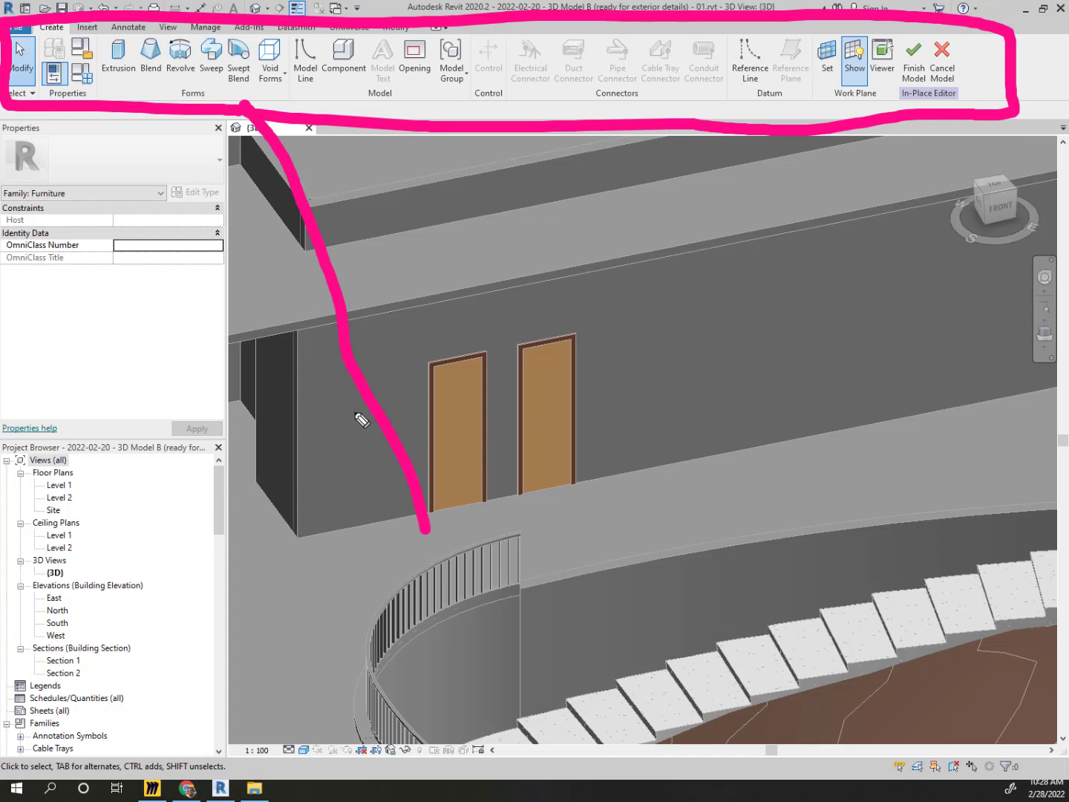
{"action": "mouse_move", "coordinate": [231, 440]}
{"action": "left_mouse_down"}
{"action": "mouse_move", "coordinate": [6, 407]}
{"action": "mouse_move", "coordinate": [9, 628]}
{"action": "mouse_move", "coordinate": [110, 667]}
{"action": "mouse_move", "coordinate": [216, 625]}
{"action": "mouse_move", "coordinate": [232, 442]}
{"action": "left_mouse_up"}
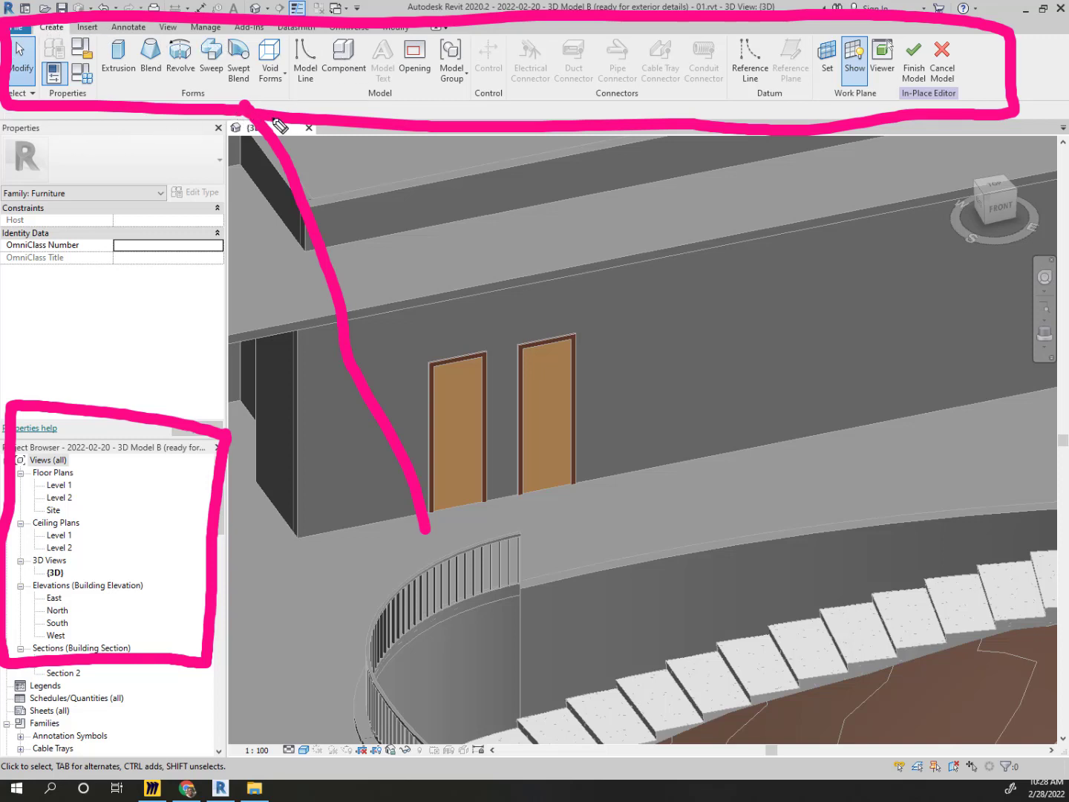
{"action": "left_click_drag", "start_coordinate": [336, 60], "coordinate": [176, 279]}
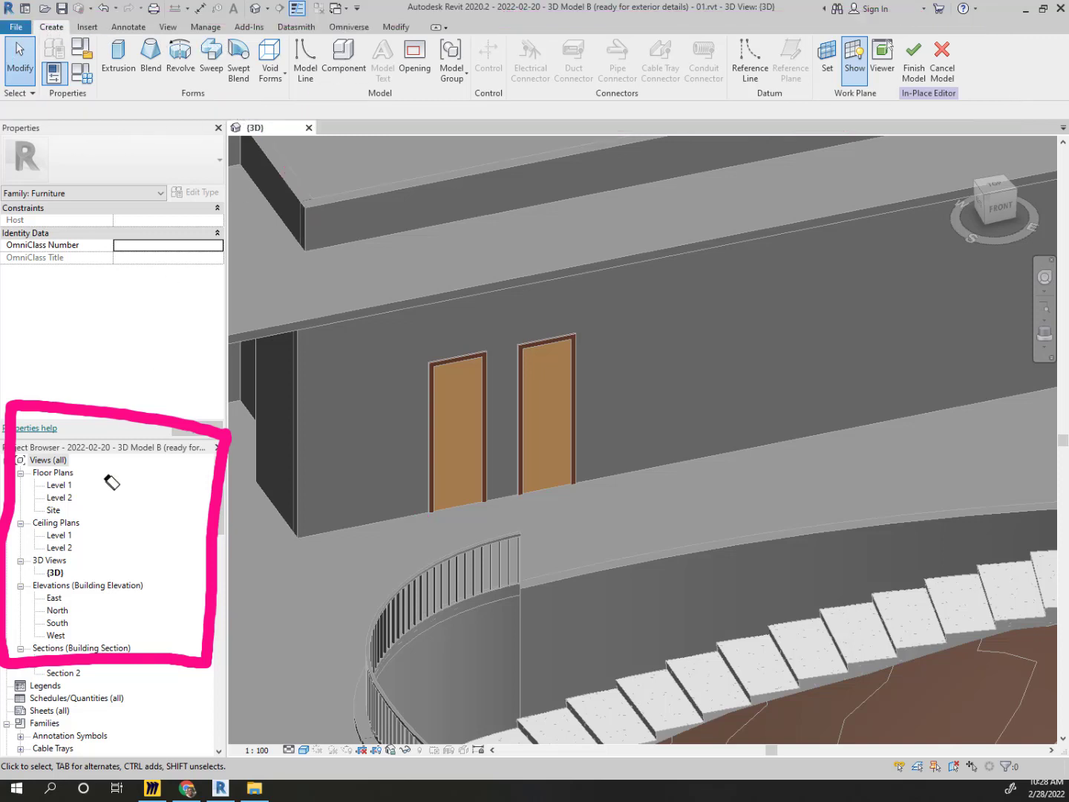
{"action": "left_click_drag", "start_coordinate": [111, 482], "coordinate": [138, 506]}
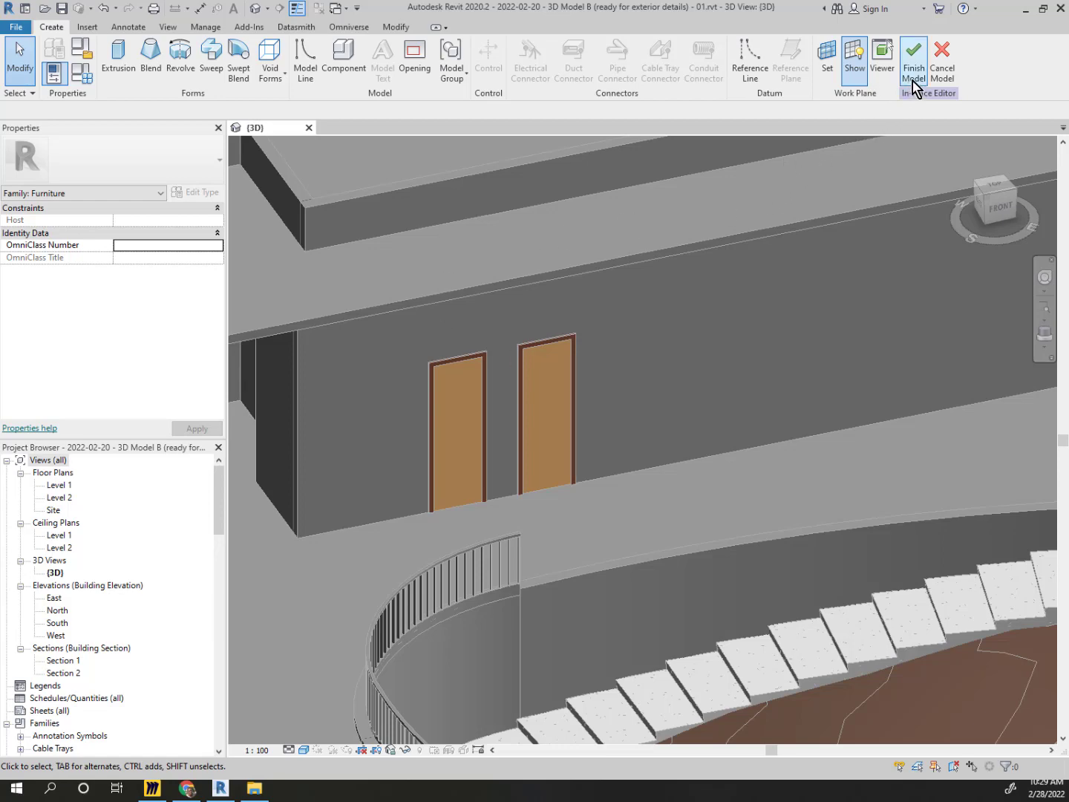
Cancel the in-place furniture model and return to the project
{"action": "left_click", "coordinate": [941, 55]}
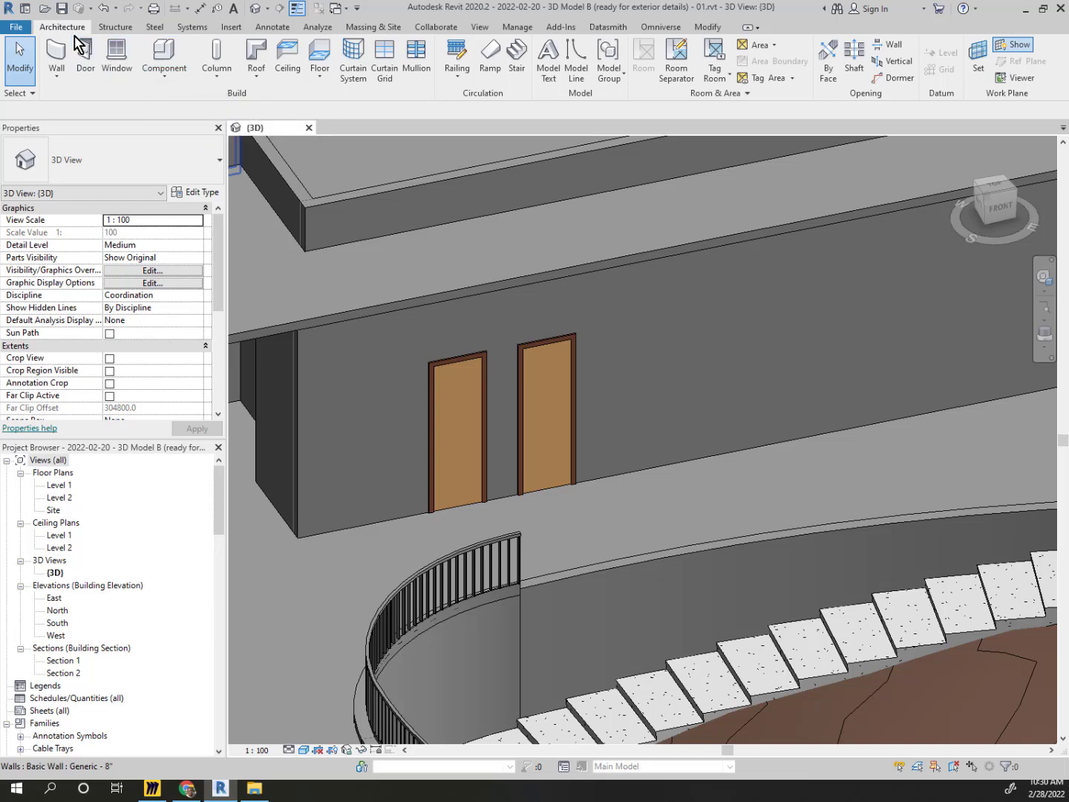
Create a new family from the Generic Model.rft template in the English_I folder
{"action": "left_click", "coordinate": [16, 28]}
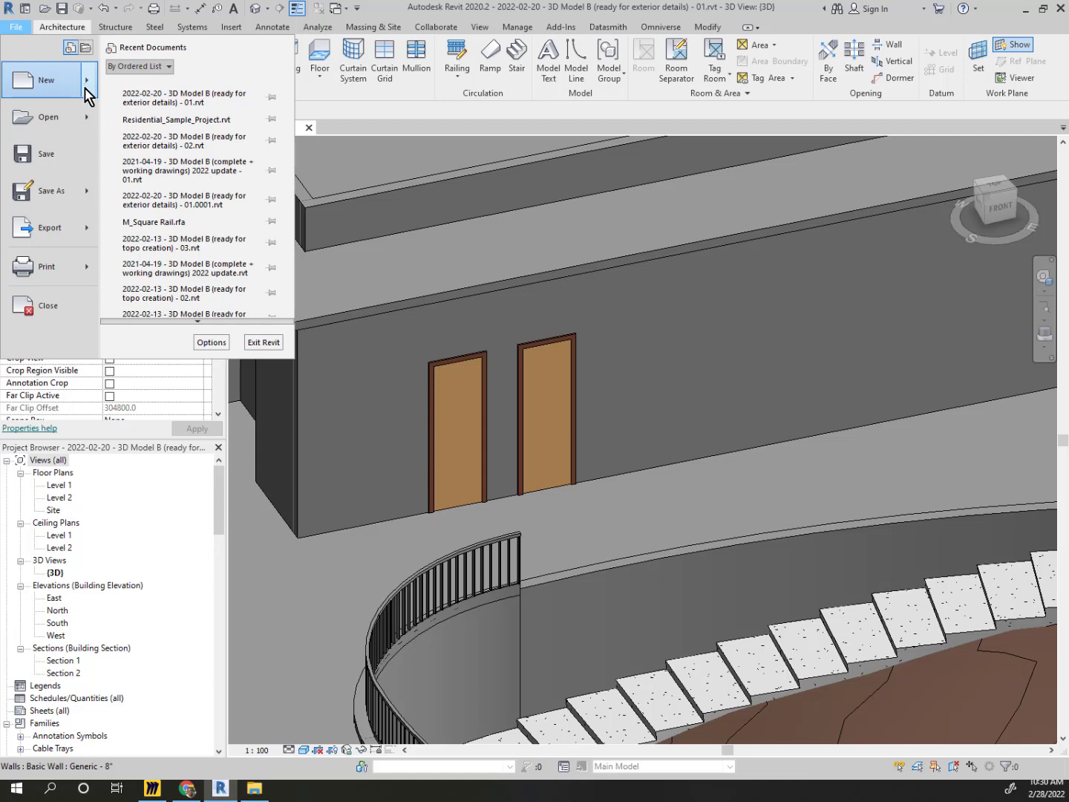
{"action": "mouse_move", "coordinate": [91, 96]}
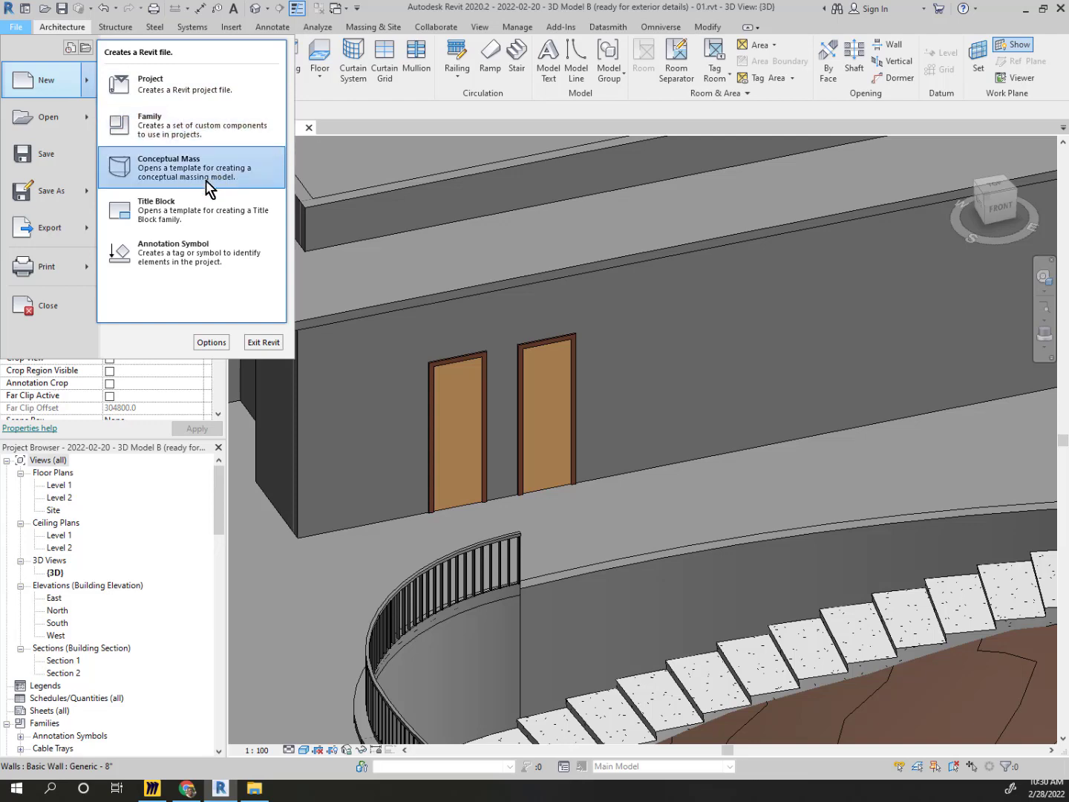
{"action": "left_click", "coordinate": [180, 136]}
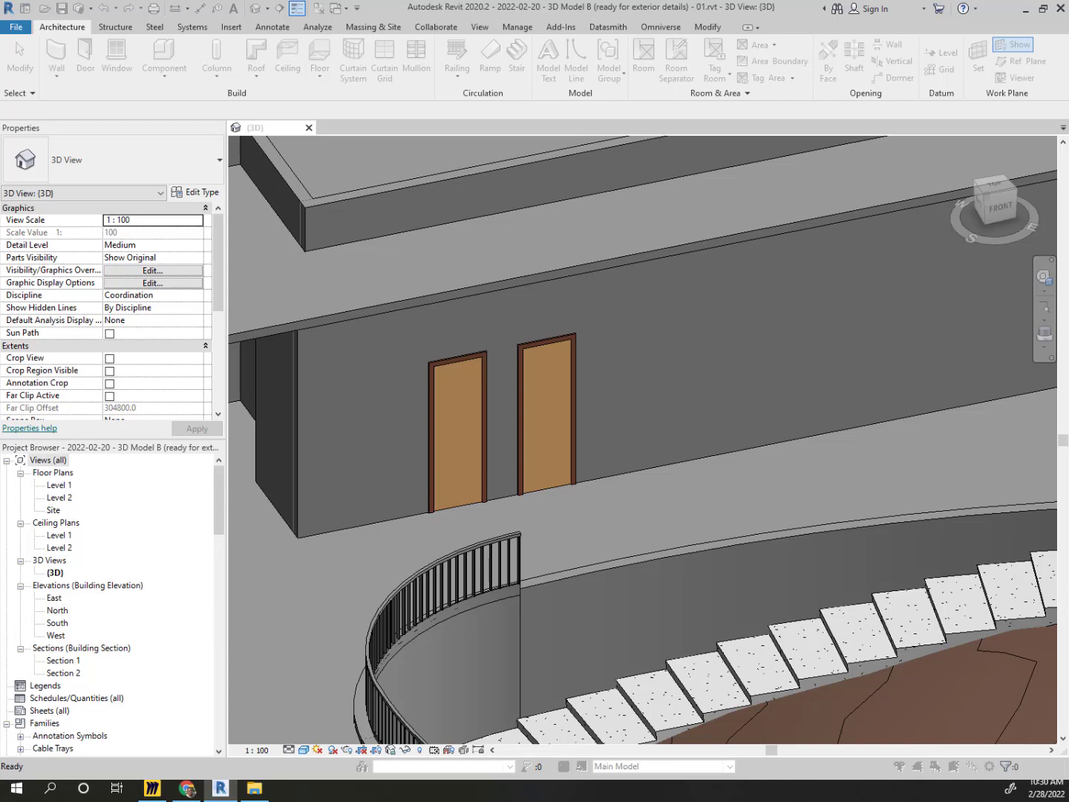
{"action": "left_click_drag", "start_coordinate": [1068, 303], "coordinate": [737, 117]}
{"action": "scroll", "coordinate": [417, 352], "scroll_direction": "down", "scroll_amount": 1}
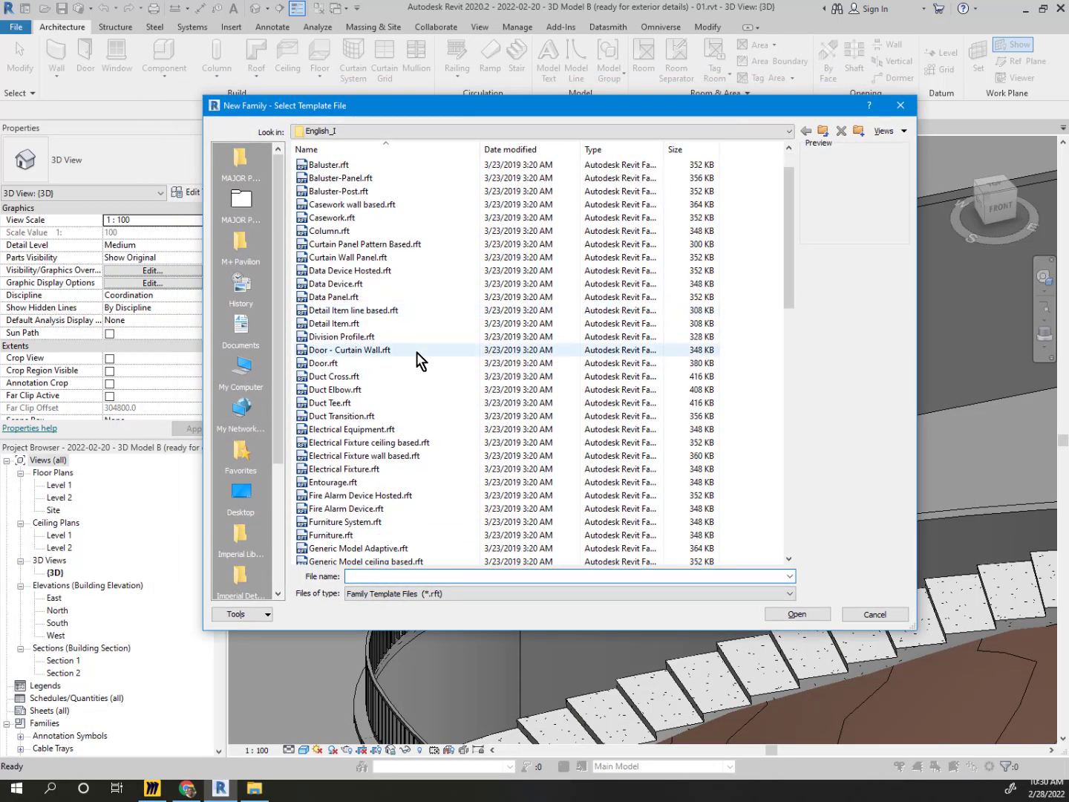
{"action": "scroll", "coordinate": [416, 352], "scroll_direction": "down", "scroll_amount": 4}
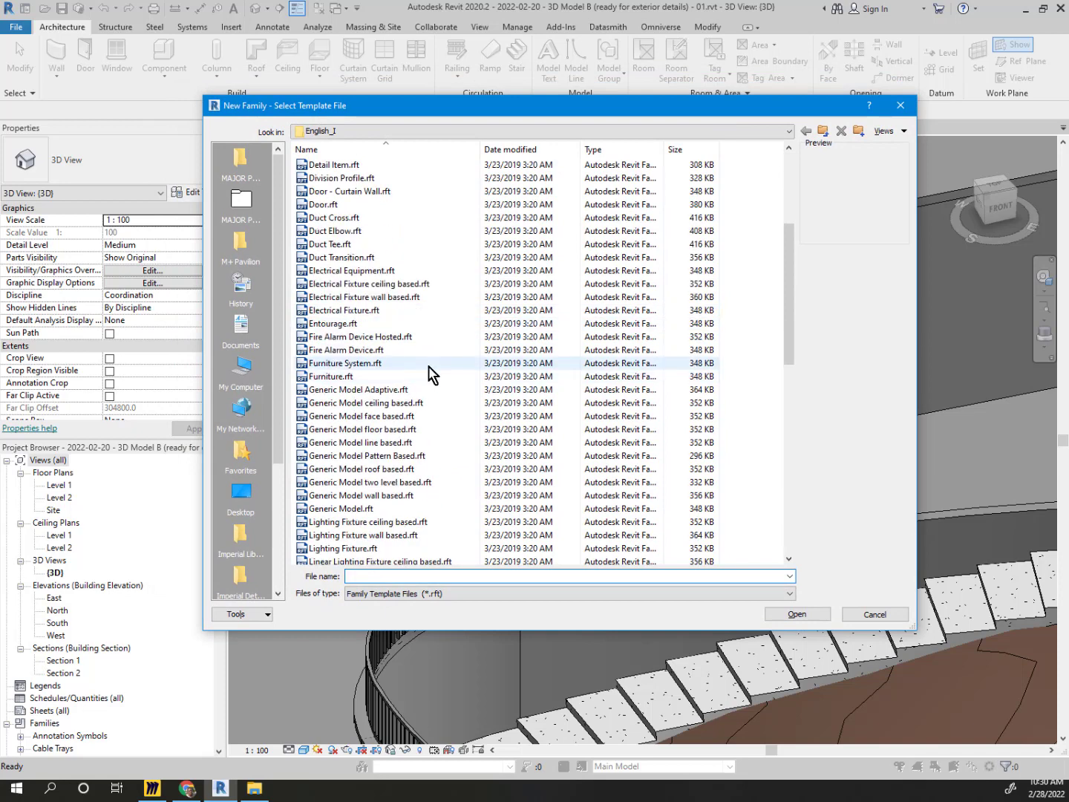
{"action": "scroll", "coordinate": [429, 366], "scroll_direction": "down", "scroll_amount": 1}
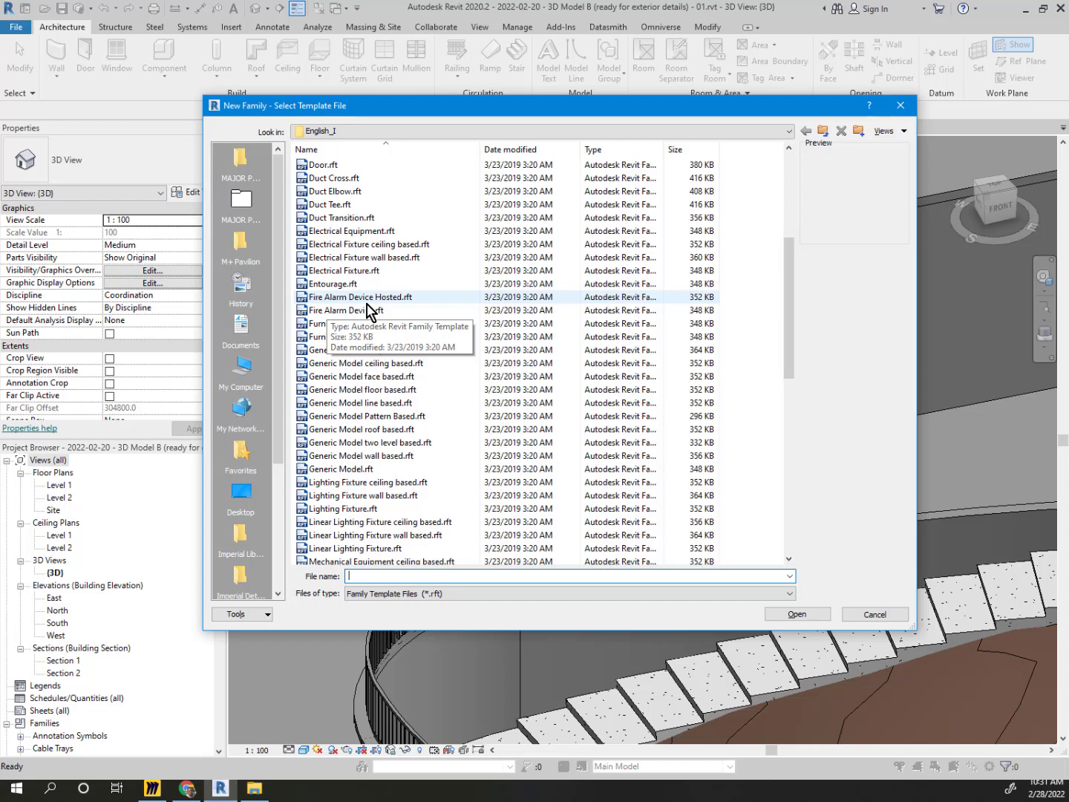
{"action": "left_click", "coordinate": [360, 391]}
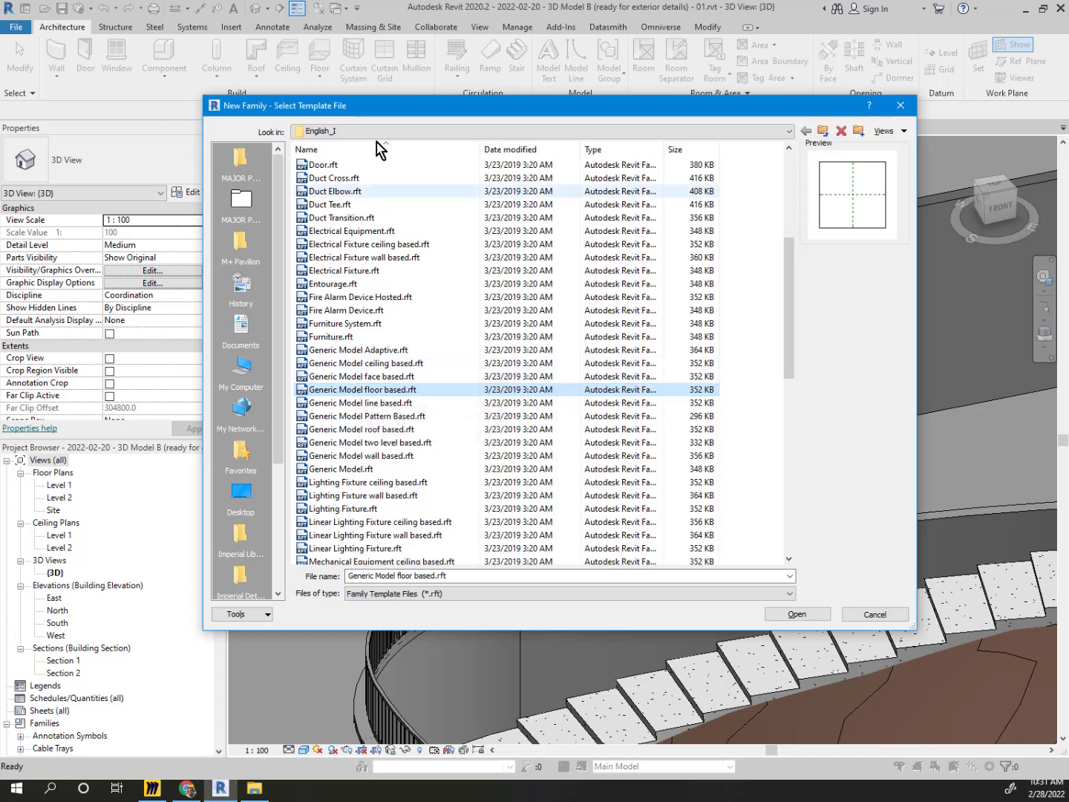
{"action": "left_click_drag", "start_coordinate": [382, 110], "coordinate": [331, 237]}
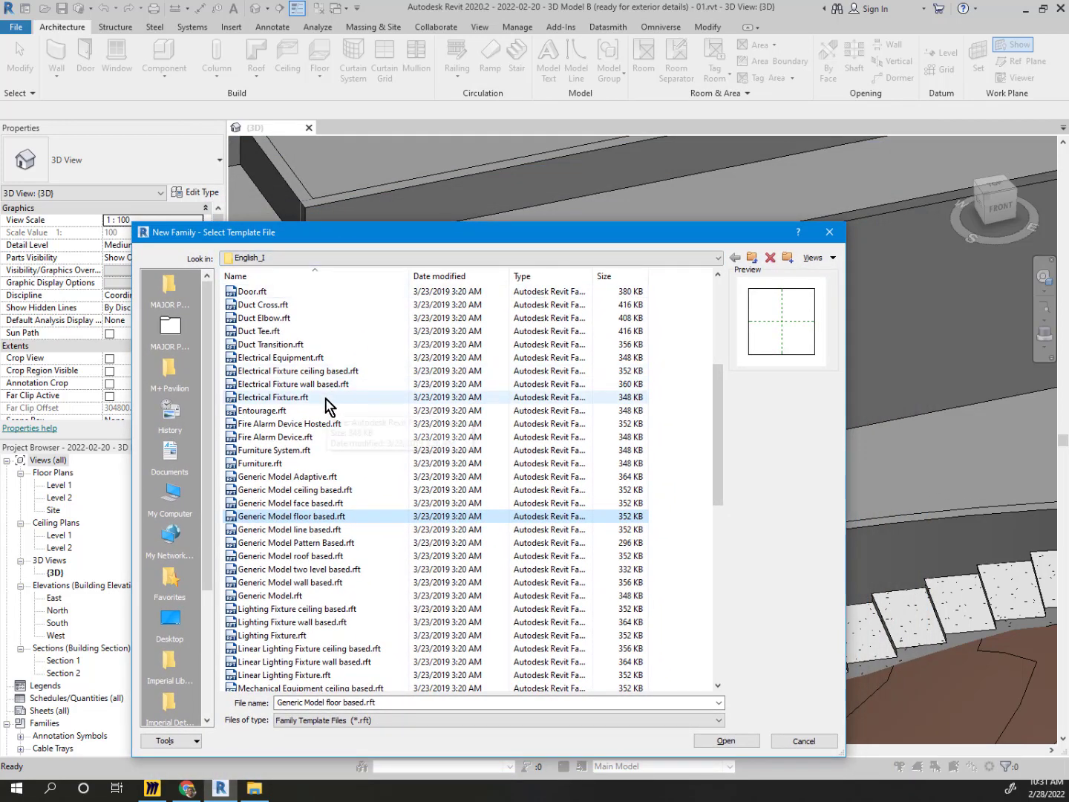
{"action": "left_click", "coordinate": [297, 454]}
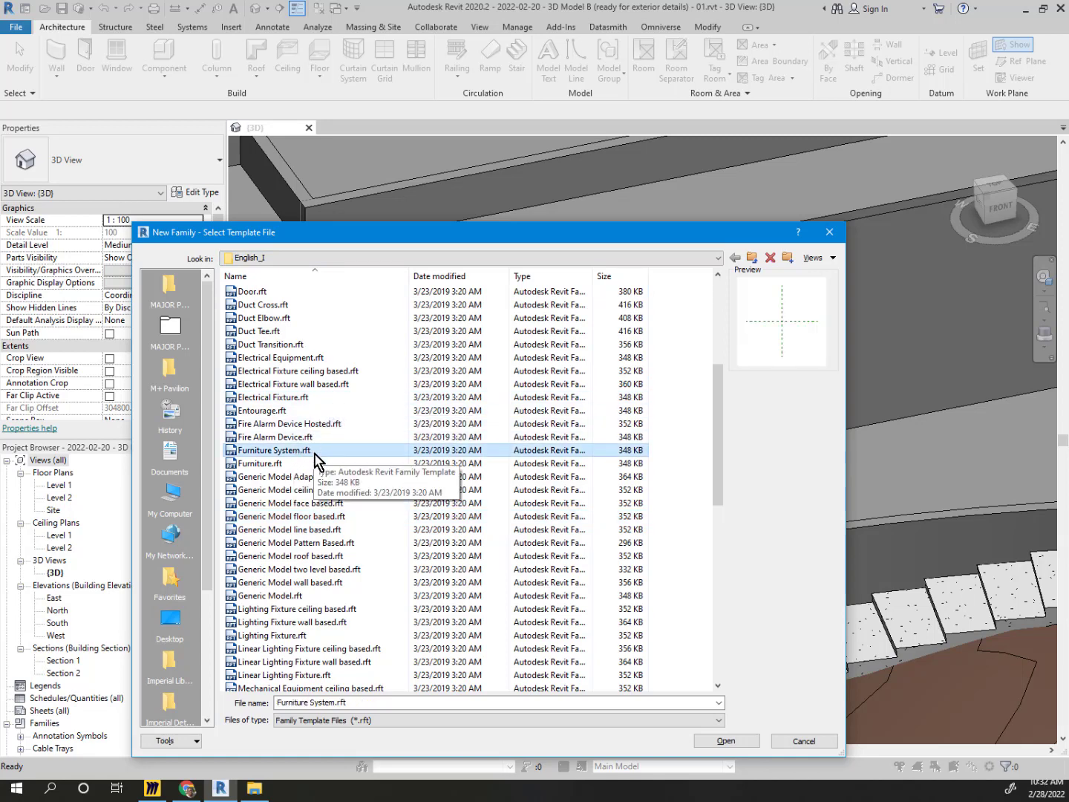
{"action": "left_click", "coordinate": [296, 597]}
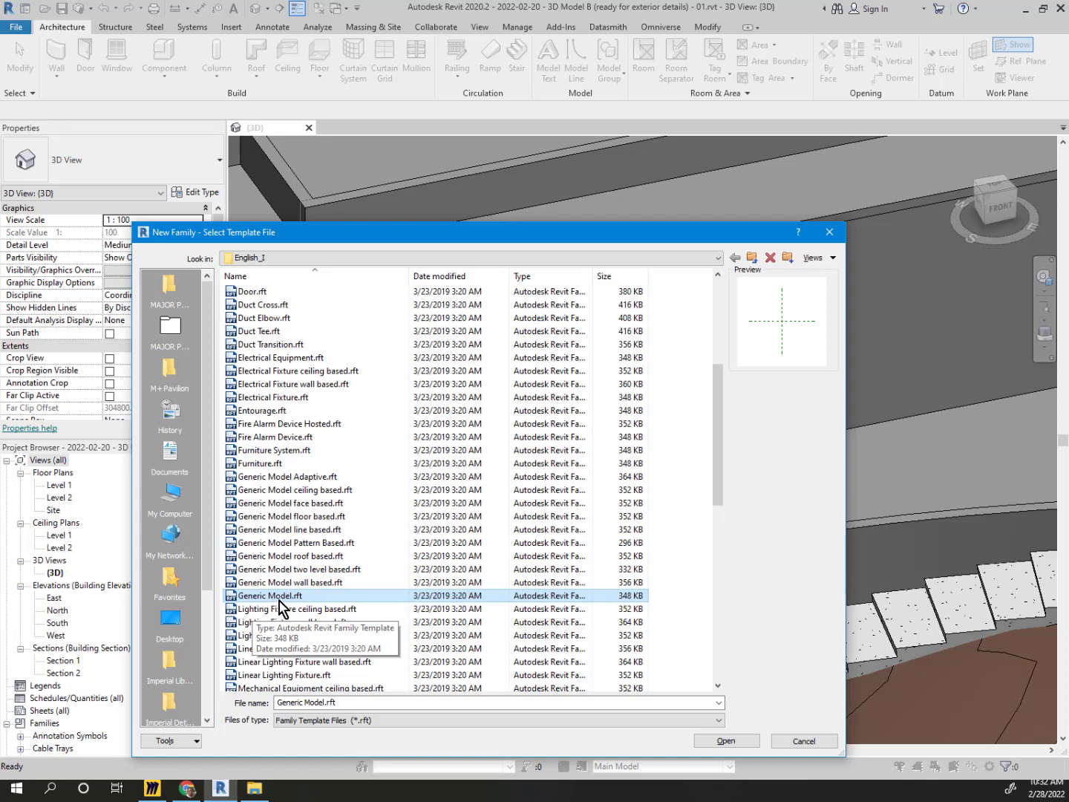
{"action": "key", "text": "Return"}
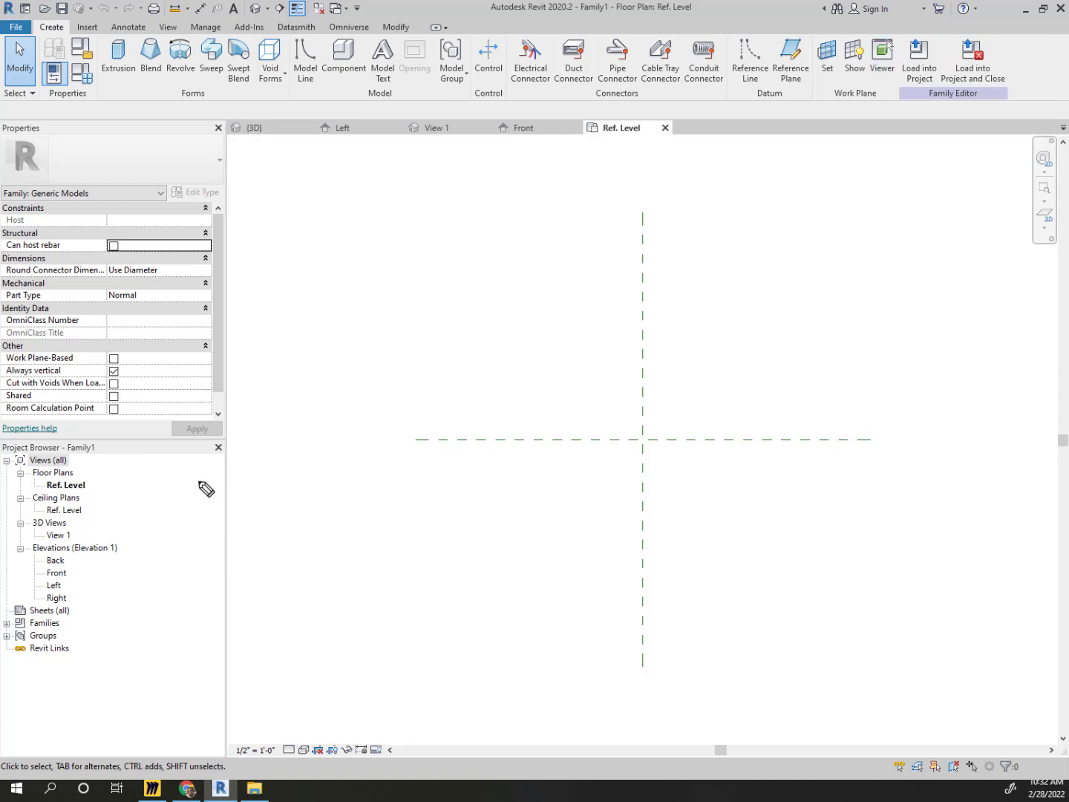
{"action": "mouse_move", "coordinate": [198, 493]}
{"action": "left_mouse_down"}
{"action": "mouse_move", "coordinate": [96, 388]}
{"action": "mouse_move", "coordinate": [14, 628]}
{"action": "mouse_move", "coordinate": [54, 689]}
{"action": "left_mouse_up"}
{"action": "left_click_drag", "start_coordinate": [113, 670], "coordinate": [176, 472]}
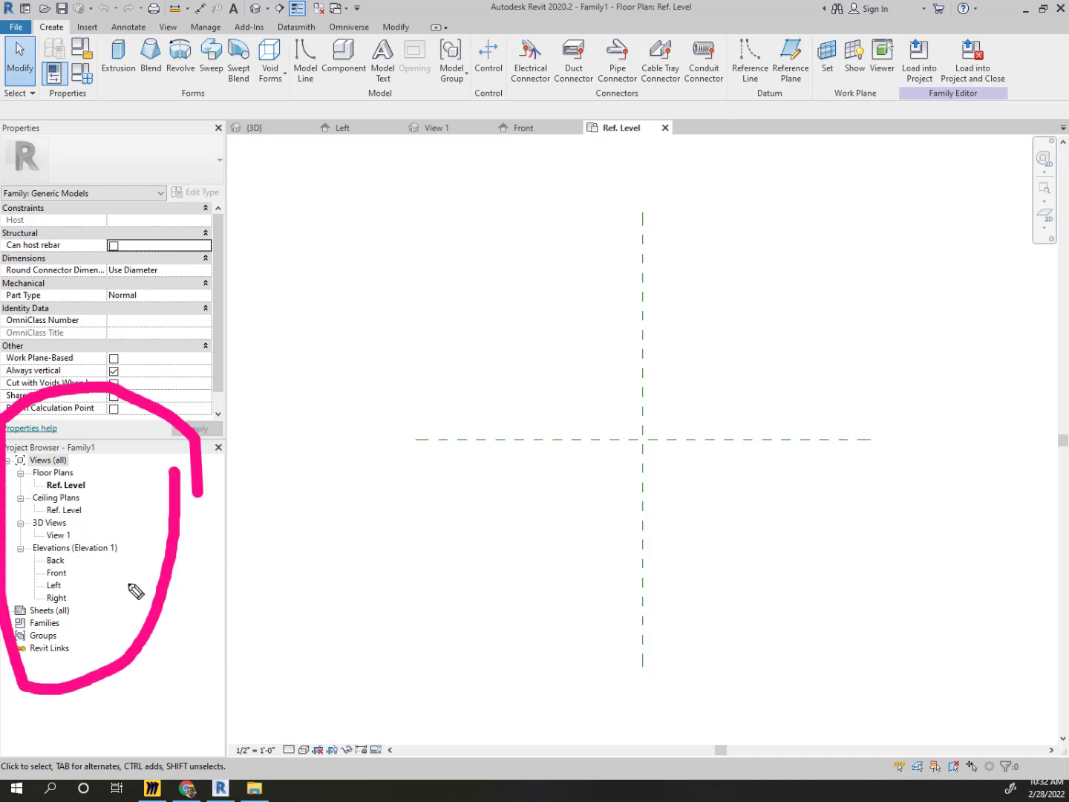
{"action": "left_click", "coordinate": [149, 384]}
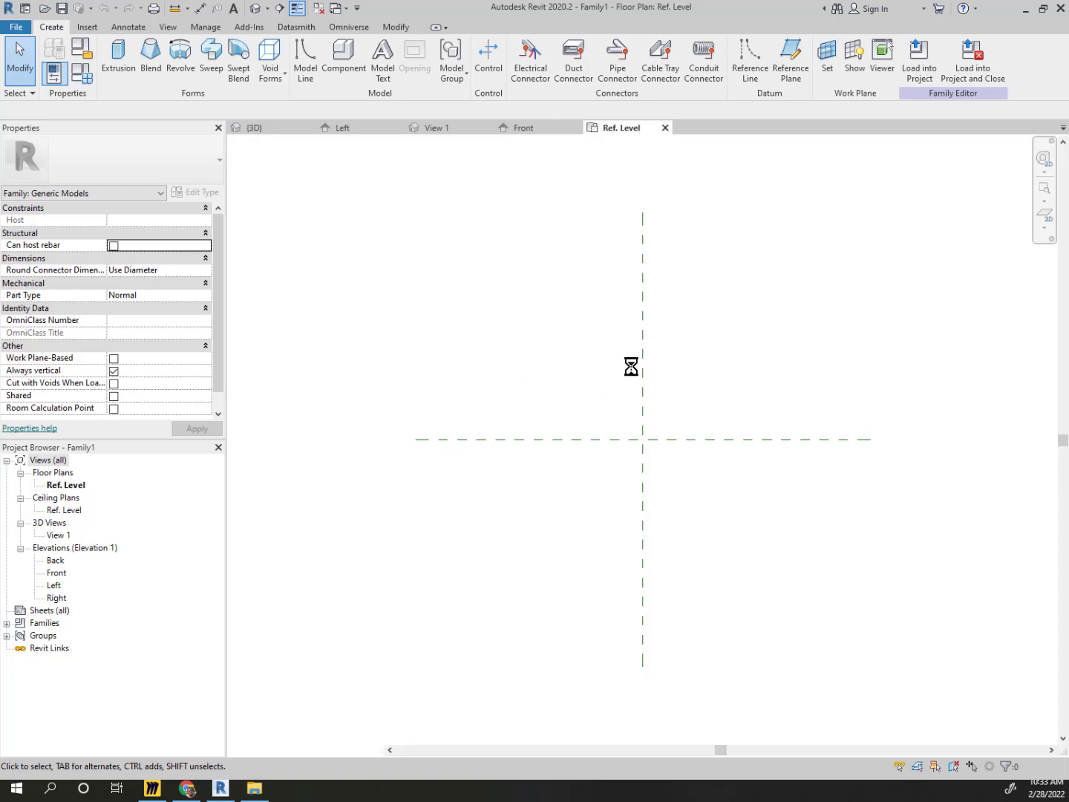
Extrude a 9' by 6' rectangle drawn across the reference planes on Ref. Level to a depth of 4" and show it in 3D
{"action": "scroll", "coordinate": [631, 366], "scroll_direction": "down", "scroll_amount": 5}
{"action": "scroll", "coordinate": [595, 370], "scroll_direction": "up", "scroll_amount": 6}
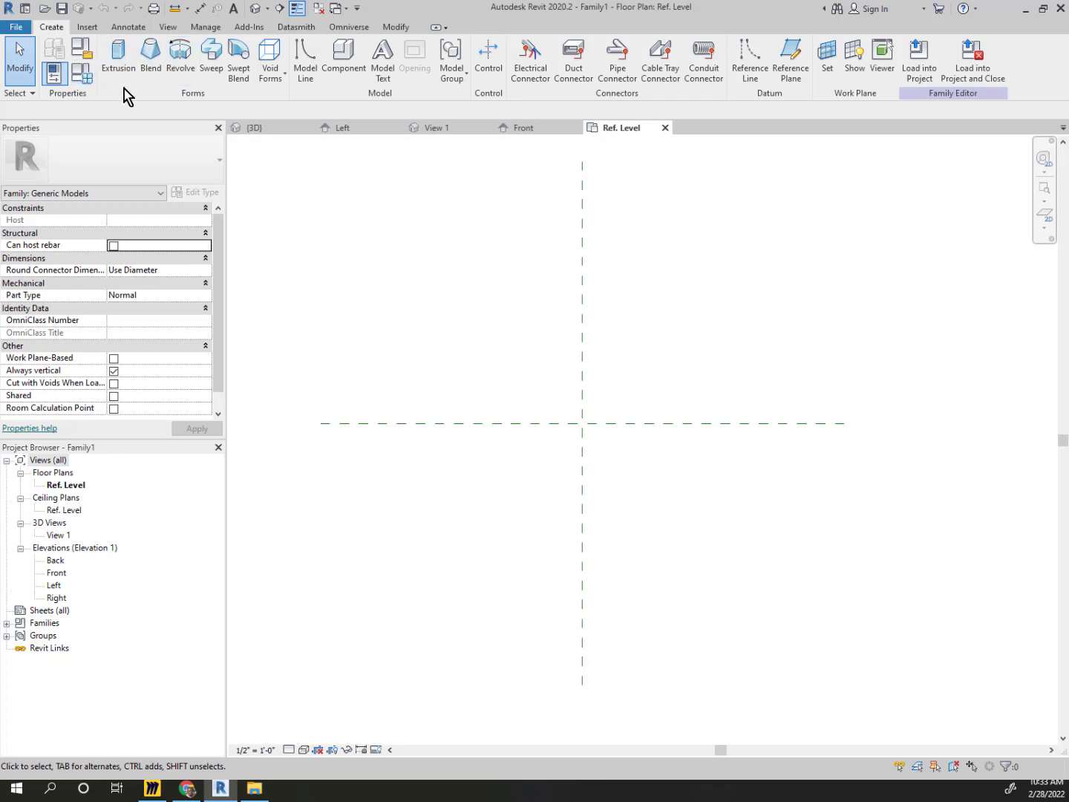
{"action": "left_click", "coordinate": [117, 65]}
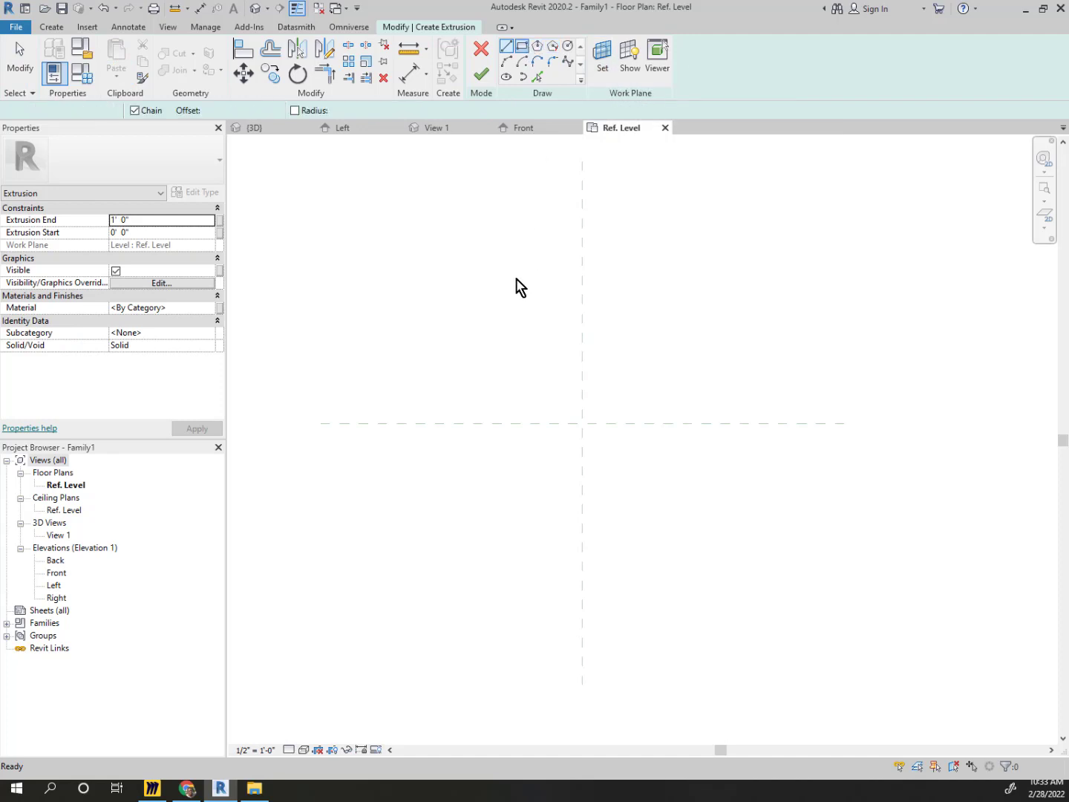
{"action": "left_click", "coordinate": [338, 221]}
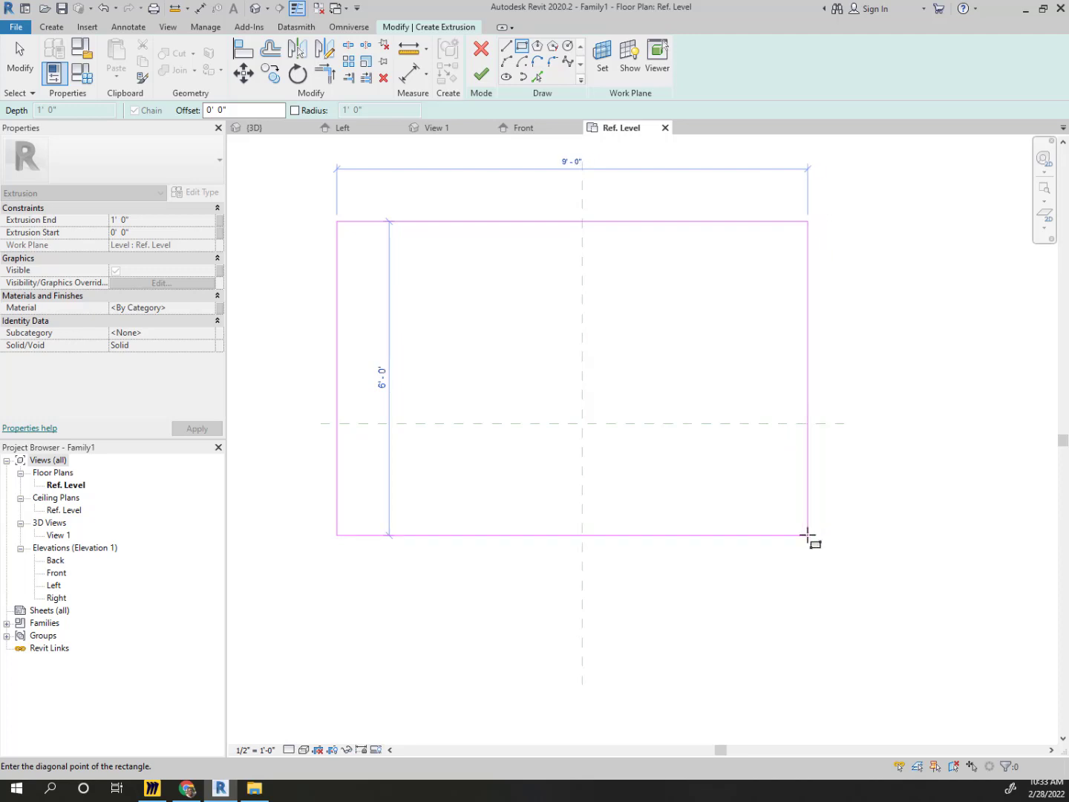
{"action": "left_click", "coordinate": [807, 534]}
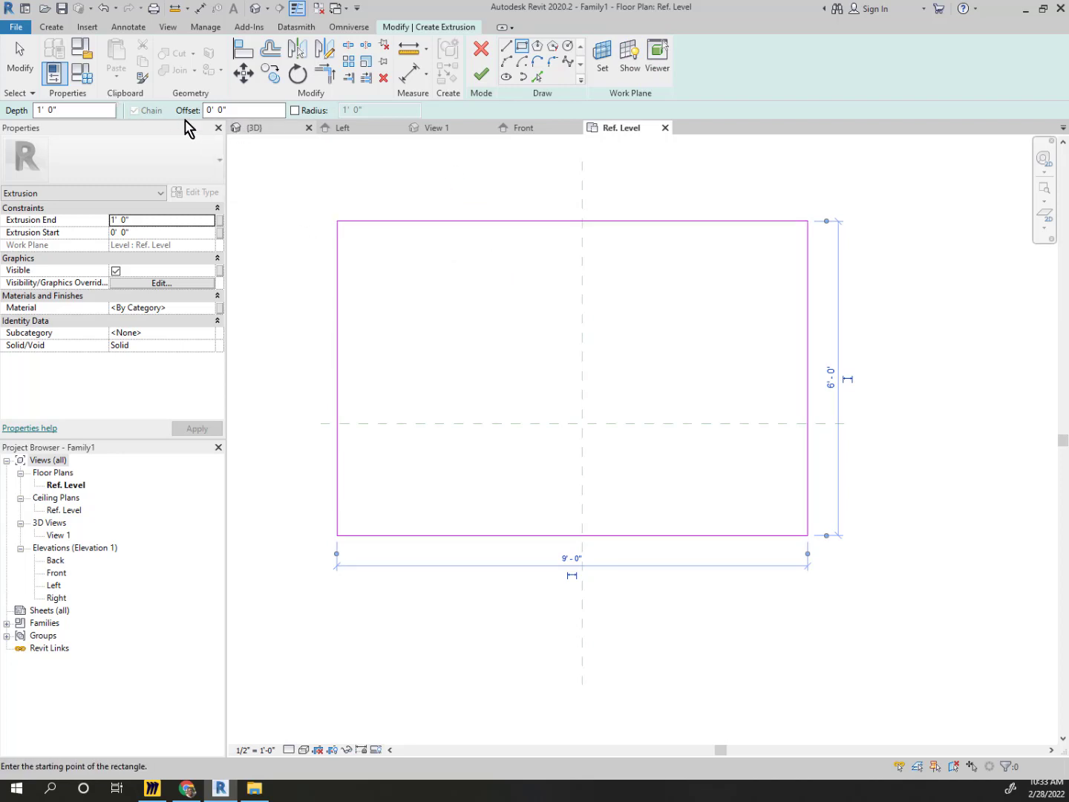
{"action": "left_click", "coordinate": [75, 110]}
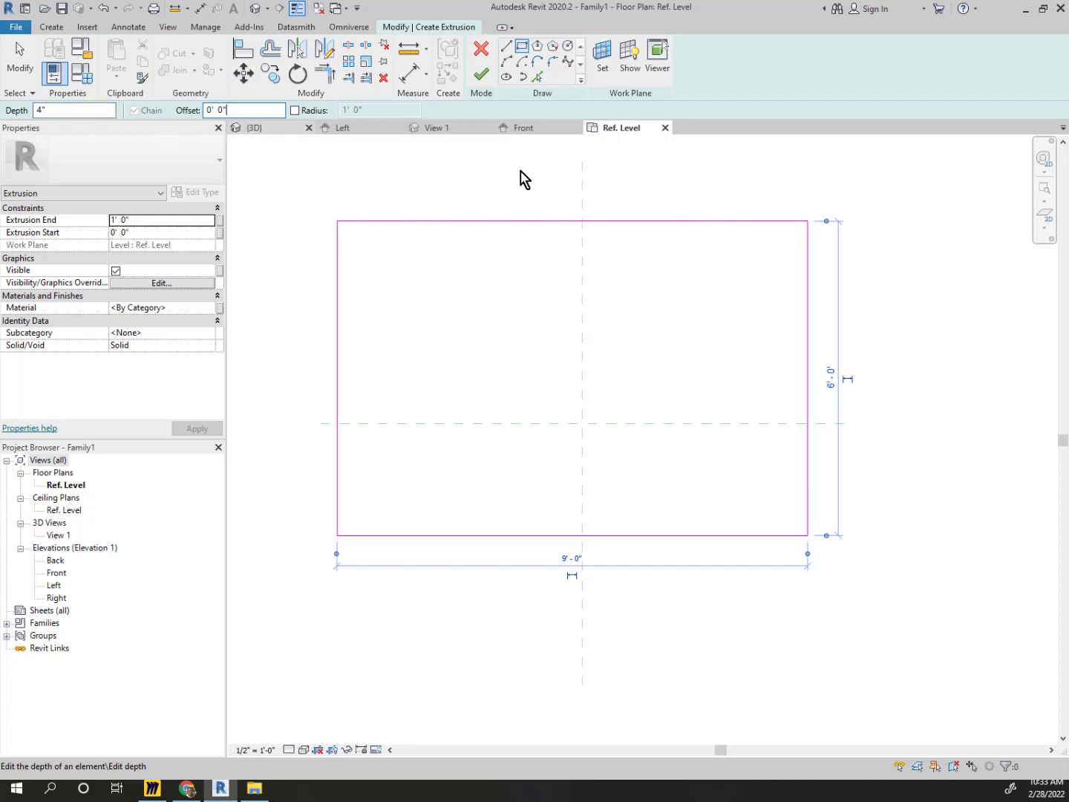
{"action": "left_click", "coordinate": [483, 75]}
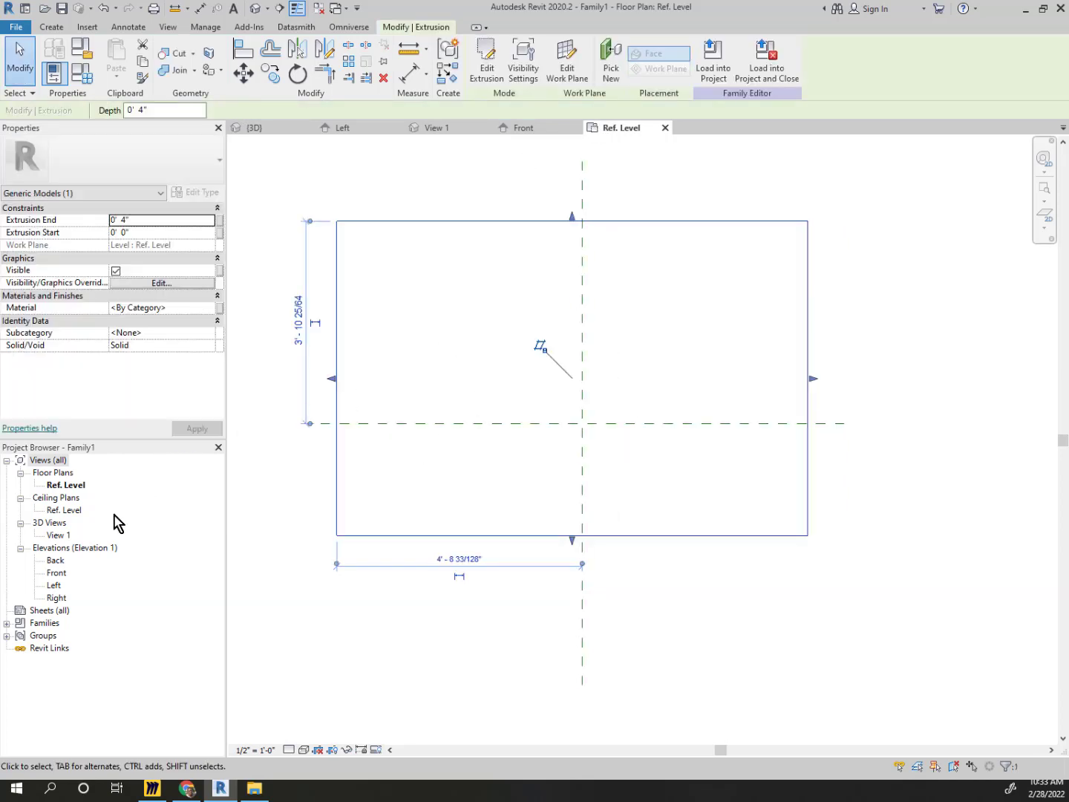
{"action": "left_click", "coordinate": [257, 10]}
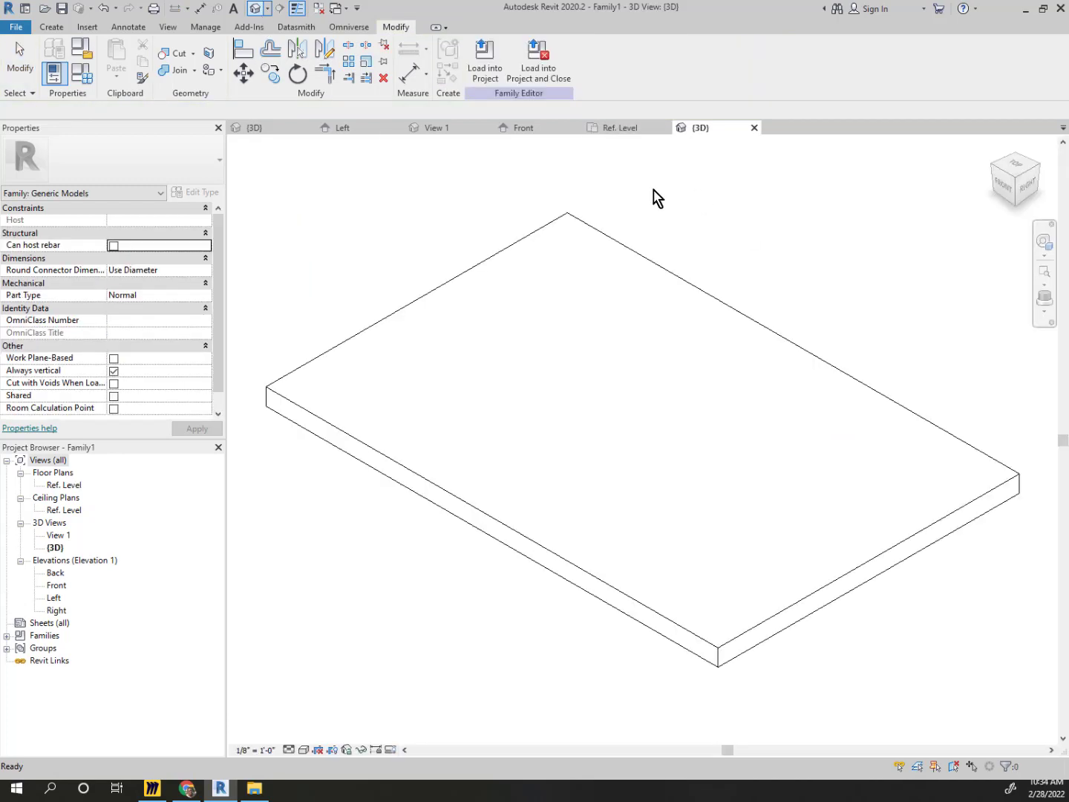
{"action": "scroll", "coordinate": [706, 360], "scroll_direction": "down", "scroll_amount": 3}
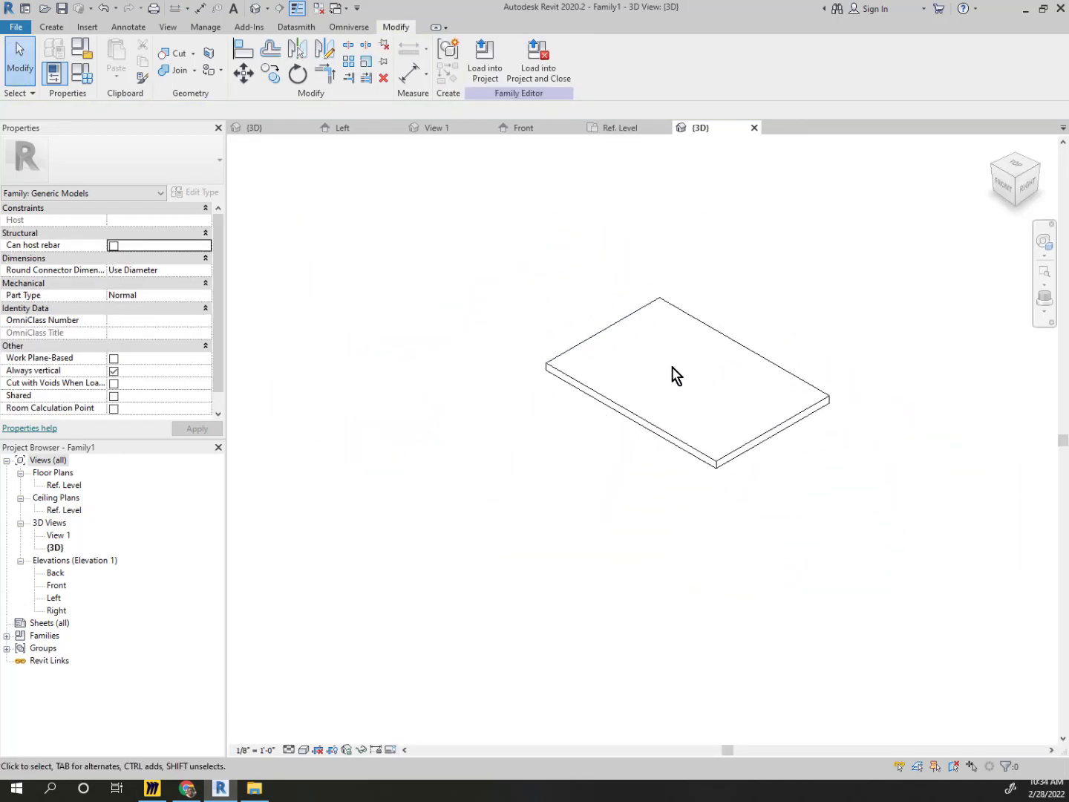
Inspect the extruded slab in the 3D view and open the Front elevation
{"action": "scroll", "coordinate": [695, 401], "scroll_direction": "up", "scroll_amount": 3}
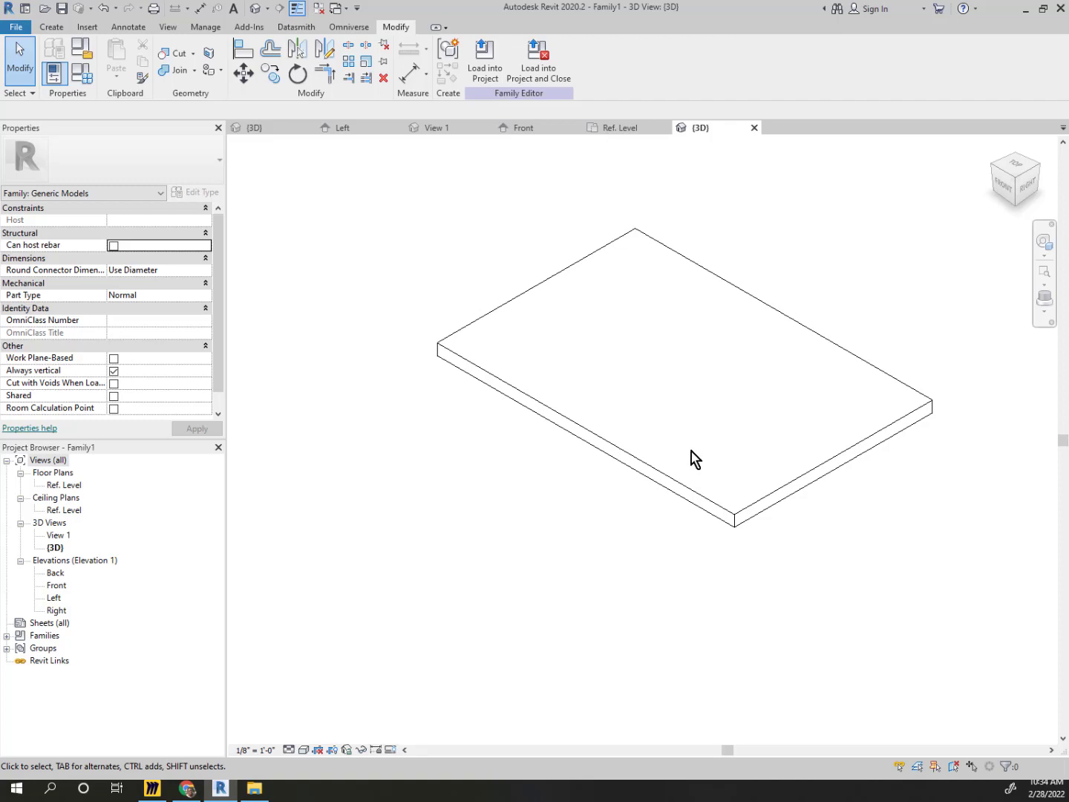
{"action": "scroll", "coordinate": [489, 434], "scroll_direction": "up", "scroll_amount": 2}
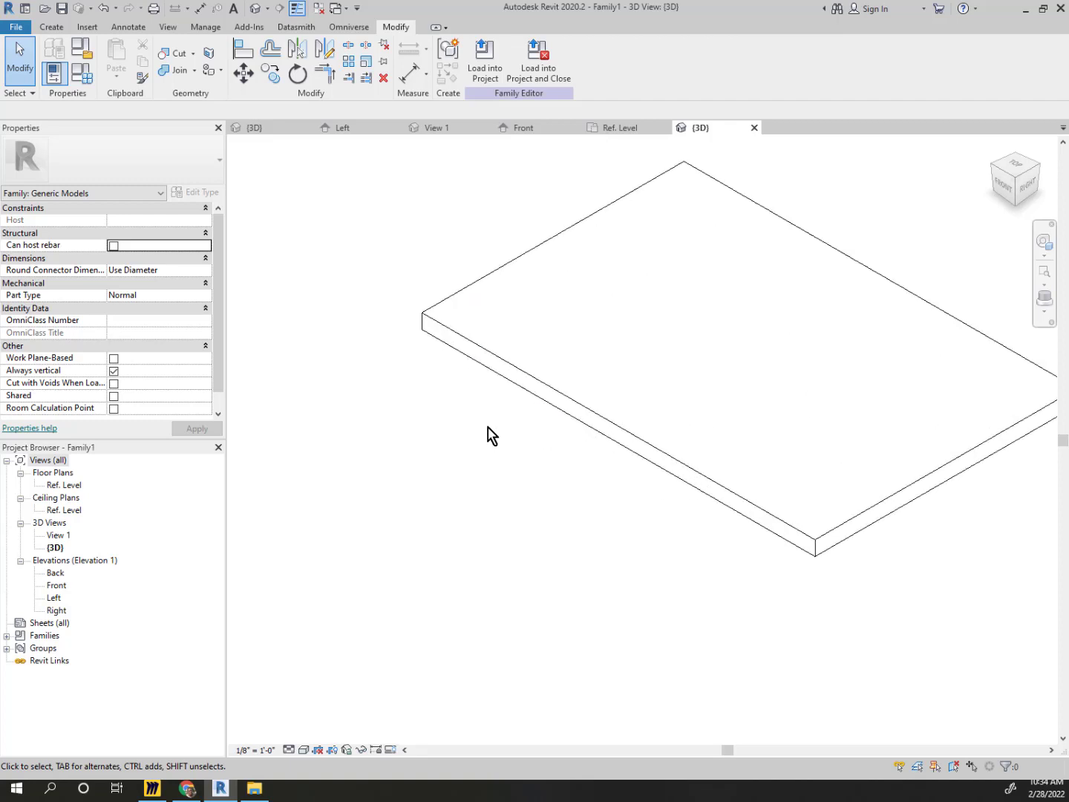
{"action": "scroll", "coordinate": [475, 367], "scroll_direction": "down", "scroll_amount": 2}
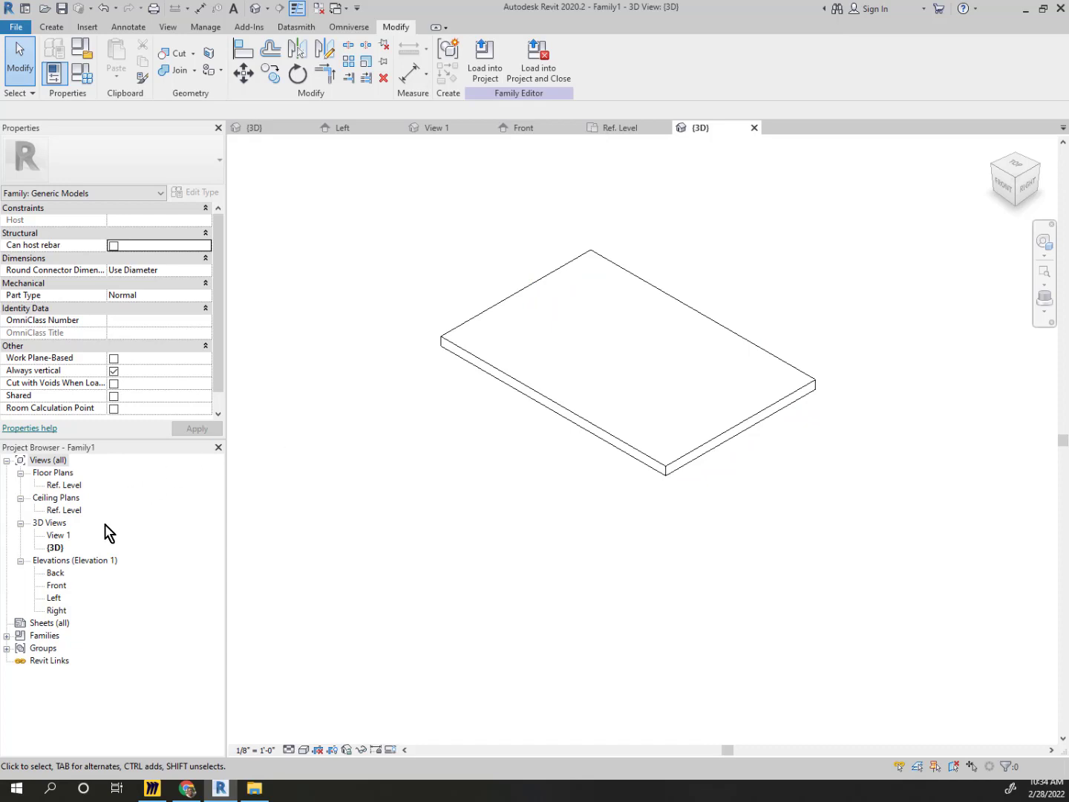
{"action": "left_click", "coordinate": [58, 585]}
{"action": "double_click", "coordinate": [58, 585]}
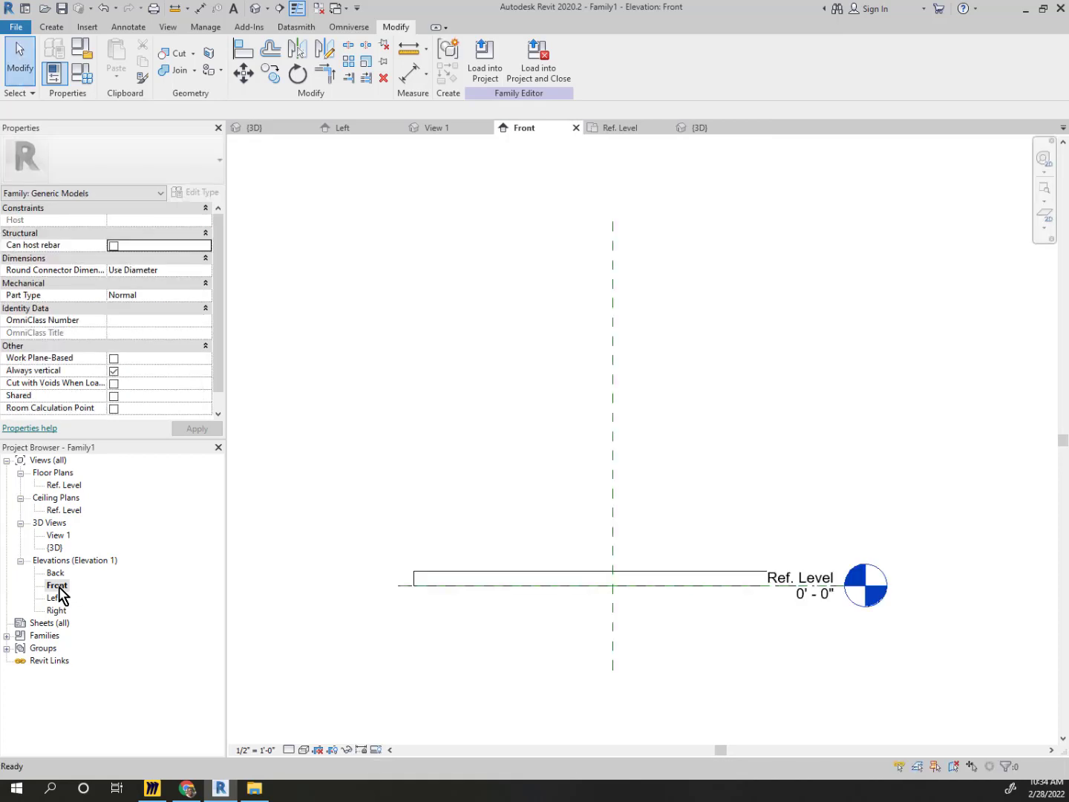
Examine the slab extrusion's position, depth and work plane relative to Ref. Level in the Front elevation
{"action": "scroll", "coordinate": [735, 642], "scroll_direction": "up", "scroll_amount": 4}
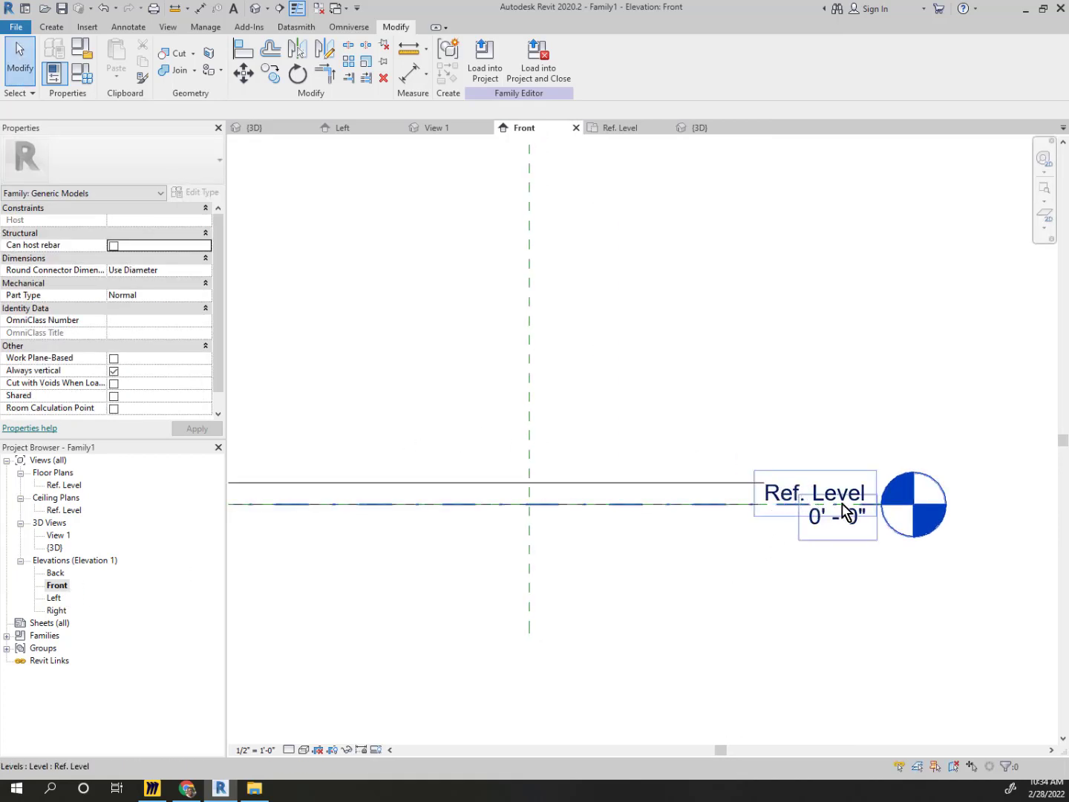
{"action": "scroll", "coordinate": [850, 513], "scroll_direction": "down", "scroll_amount": 3}
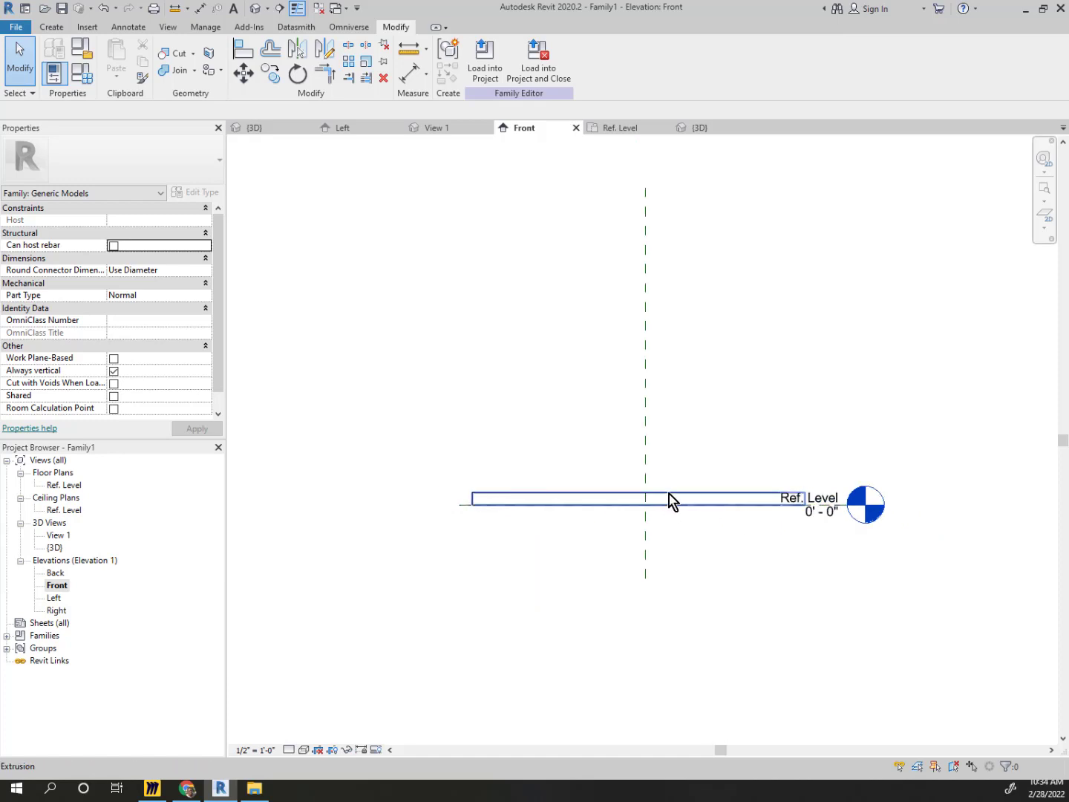
{"action": "left_click", "coordinate": [671, 499]}
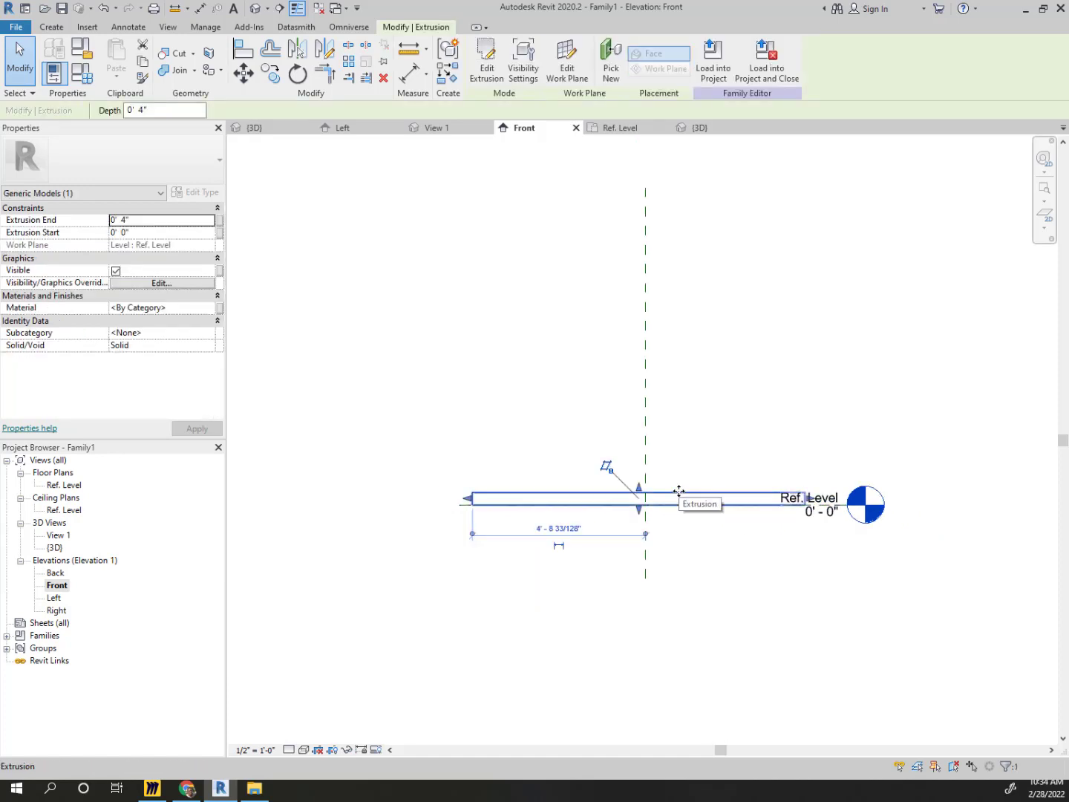
{"action": "scroll", "coordinate": [679, 490], "scroll_direction": "up", "scroll_amount": 2}
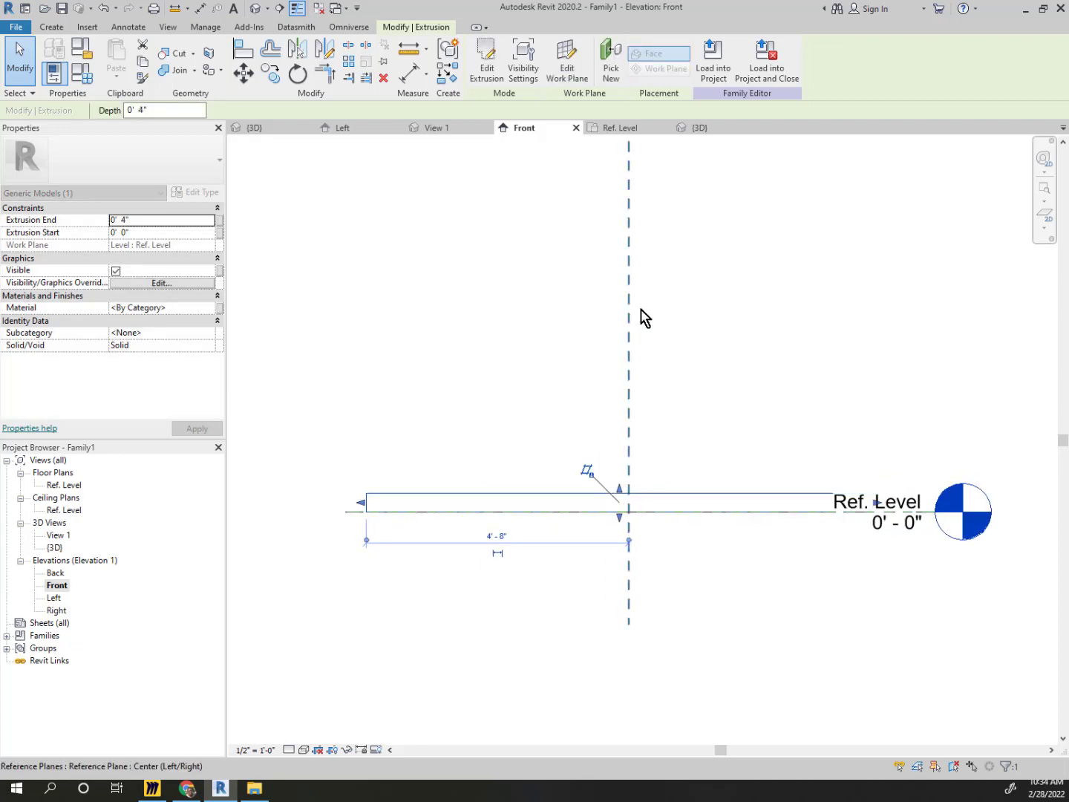
{"action": "scroll", "coordinate": [770, 434], "scroll_direction": "down", "scroll_amount": 2}
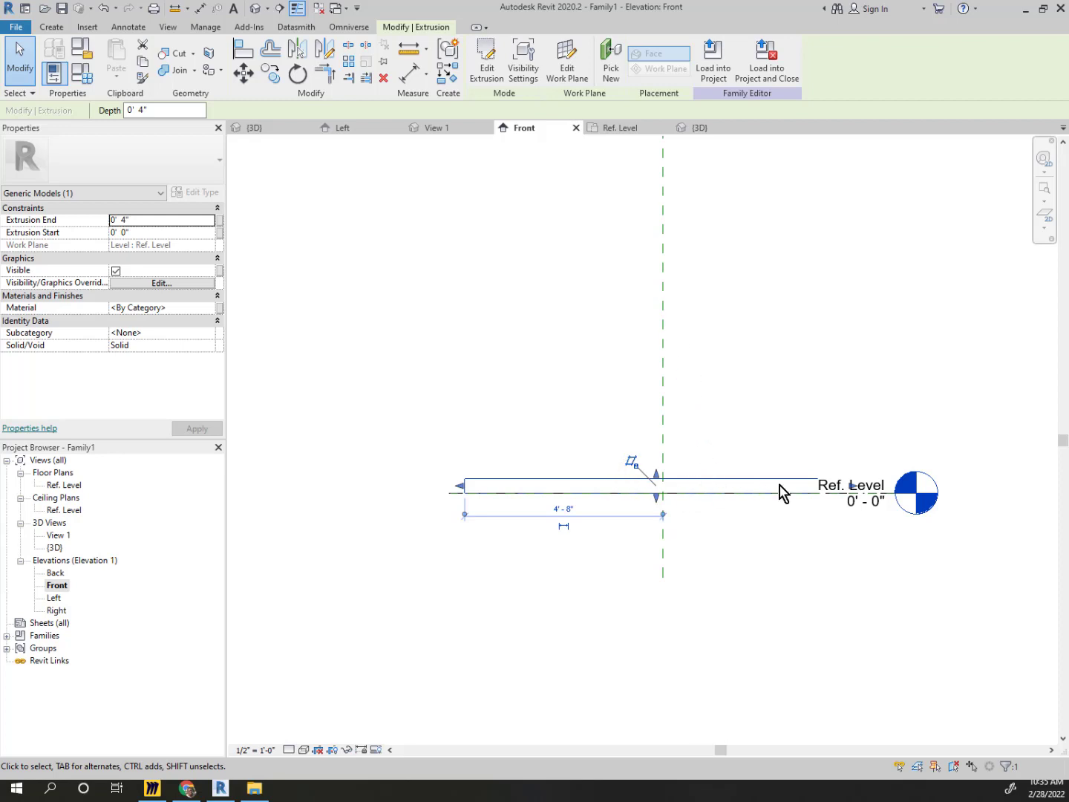
{"action": "scroll", "coordinate": [843, 545], "scroll_direction": "up", "scroll_amount": 1}
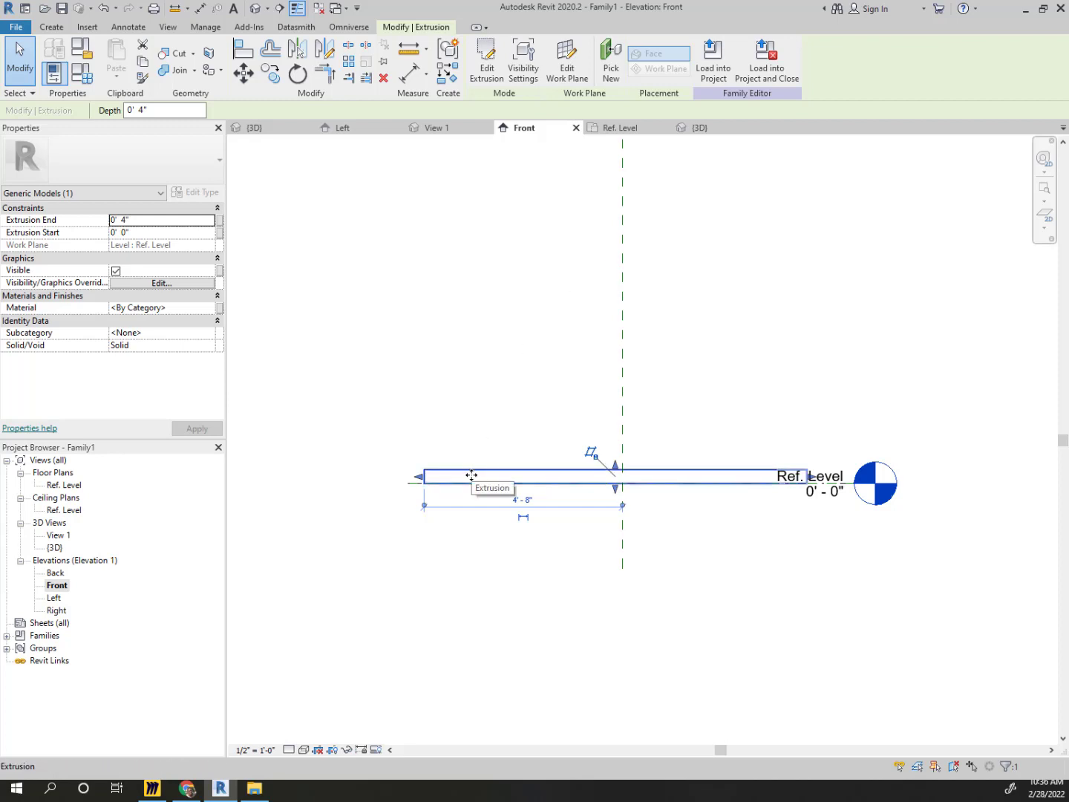
{"action": "scroll", "coordinate": [473, 468], "scroll_direction": "down", "scroll_amount": 1}
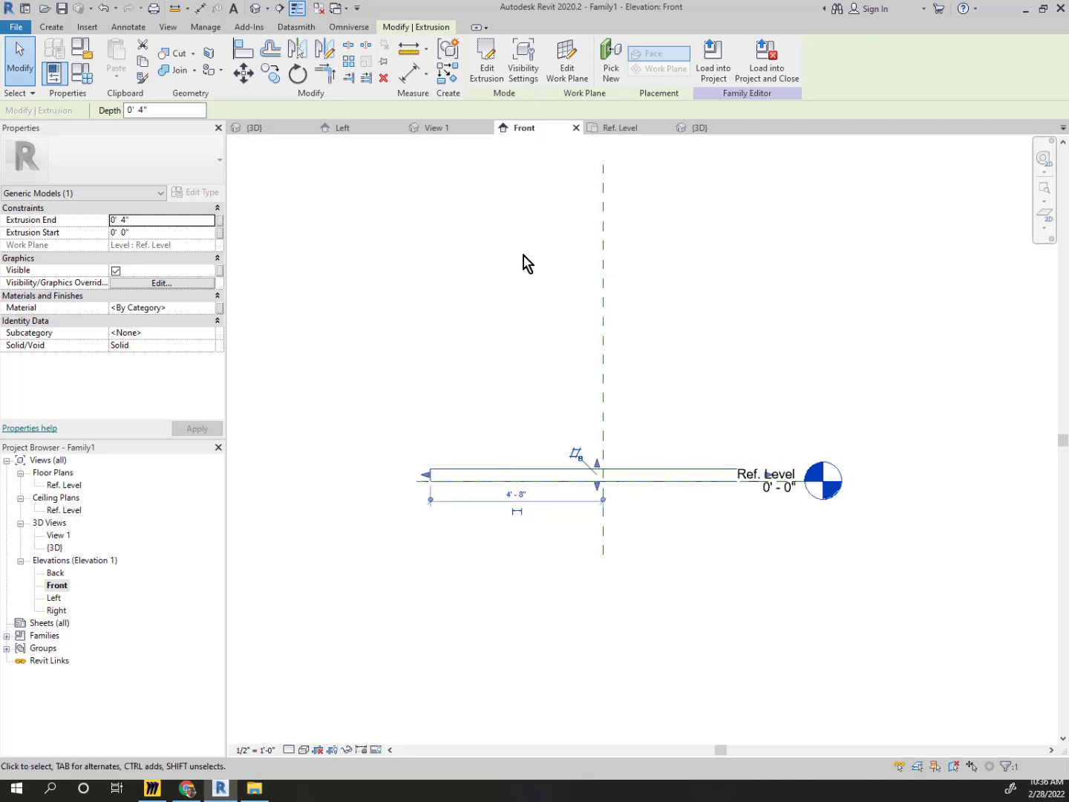
{"action": "middle_click_drag", "start_coordinate": [525, 265], "coordinate": [470, 290]}
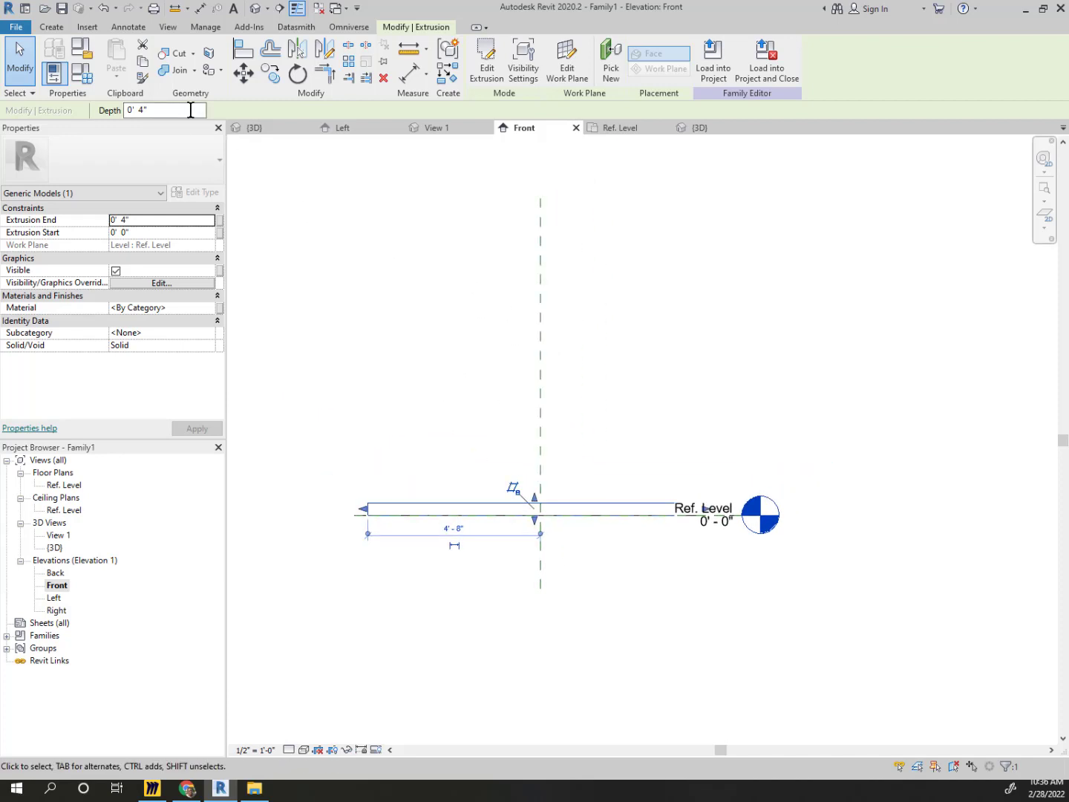
Draw a horizontal reference plane about 6' 7" above Ref. Level, spanning past both ends of the slab
{"action": "left_click", "coordinate": [62, 30]}
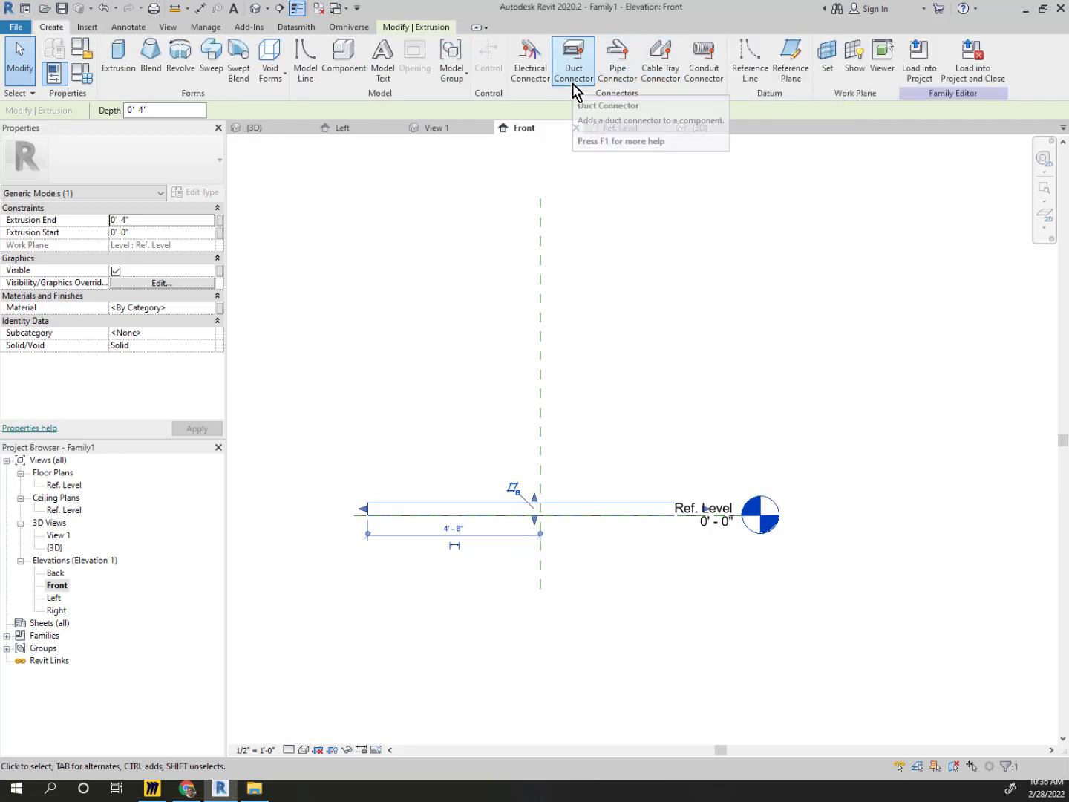
{"action": "left_click", "coordinate": [461, 244]}
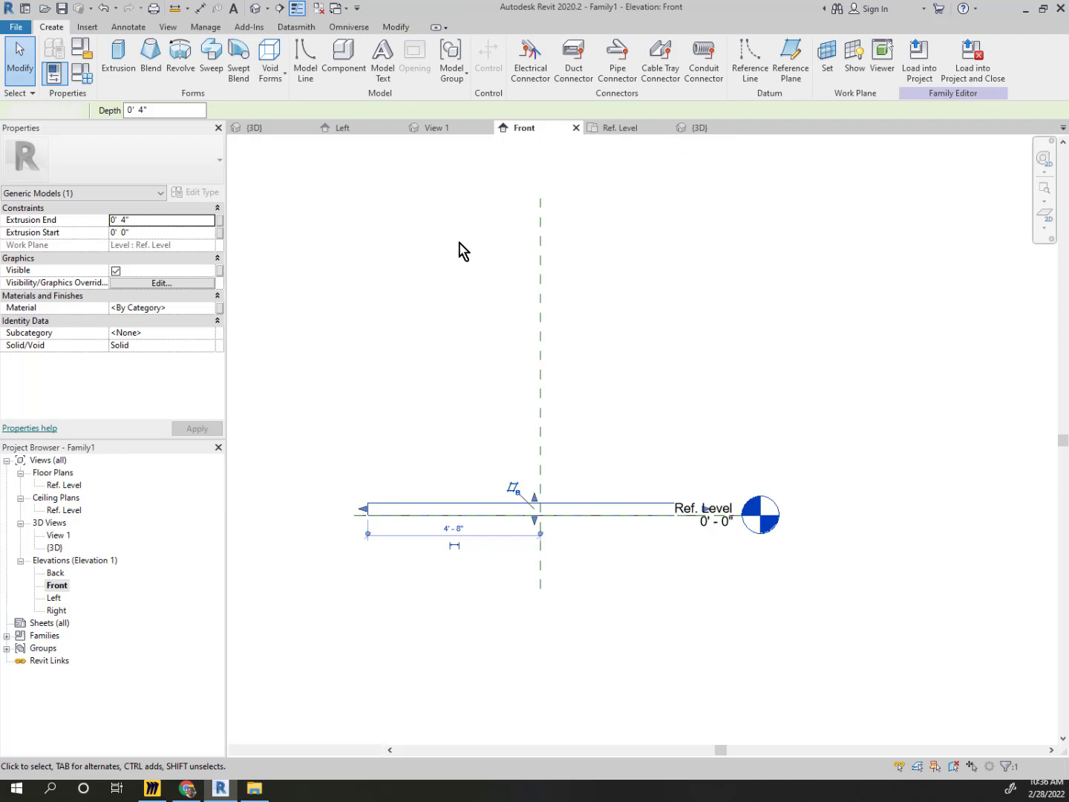
{"action": "left_click", "coordinate": [794, 48]}
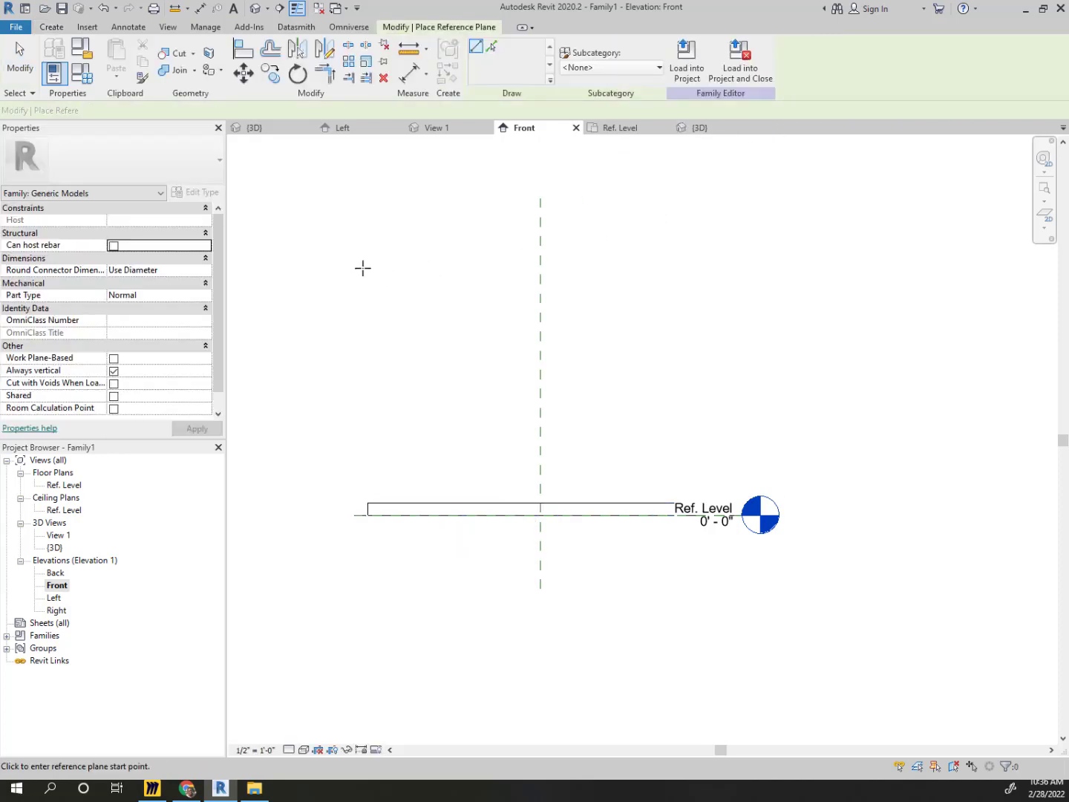
{"action": "left_click", "coordinate": [777, 270]}
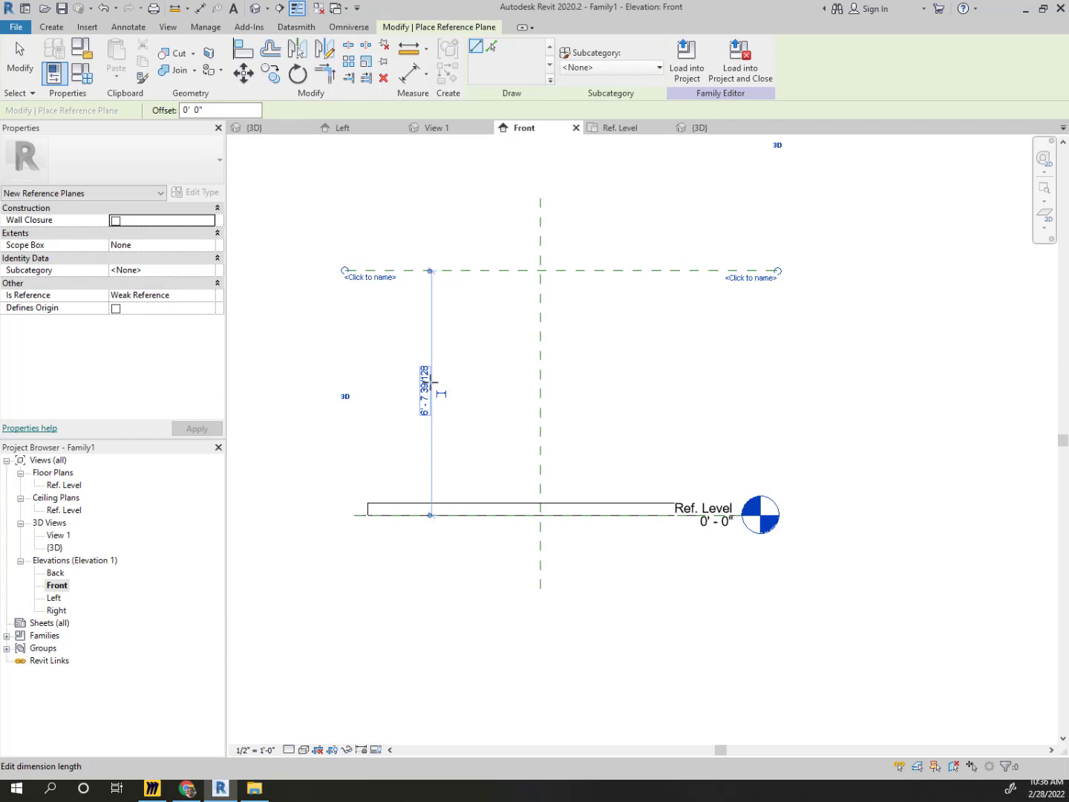
{"action": "key", "text": "Escape"}
{"action": "key", "text": "Escape"}
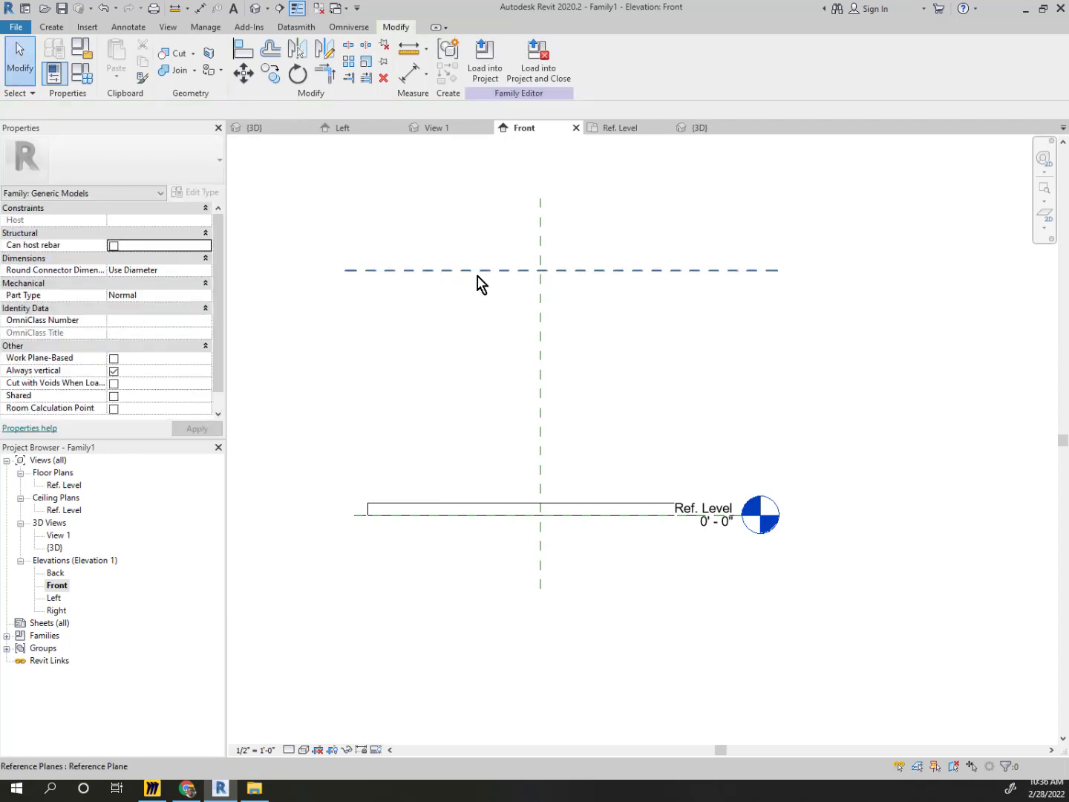
Name the new horizontal reference plane "top of table"
{"action": "left_click", "coordinate": [516, 270]}
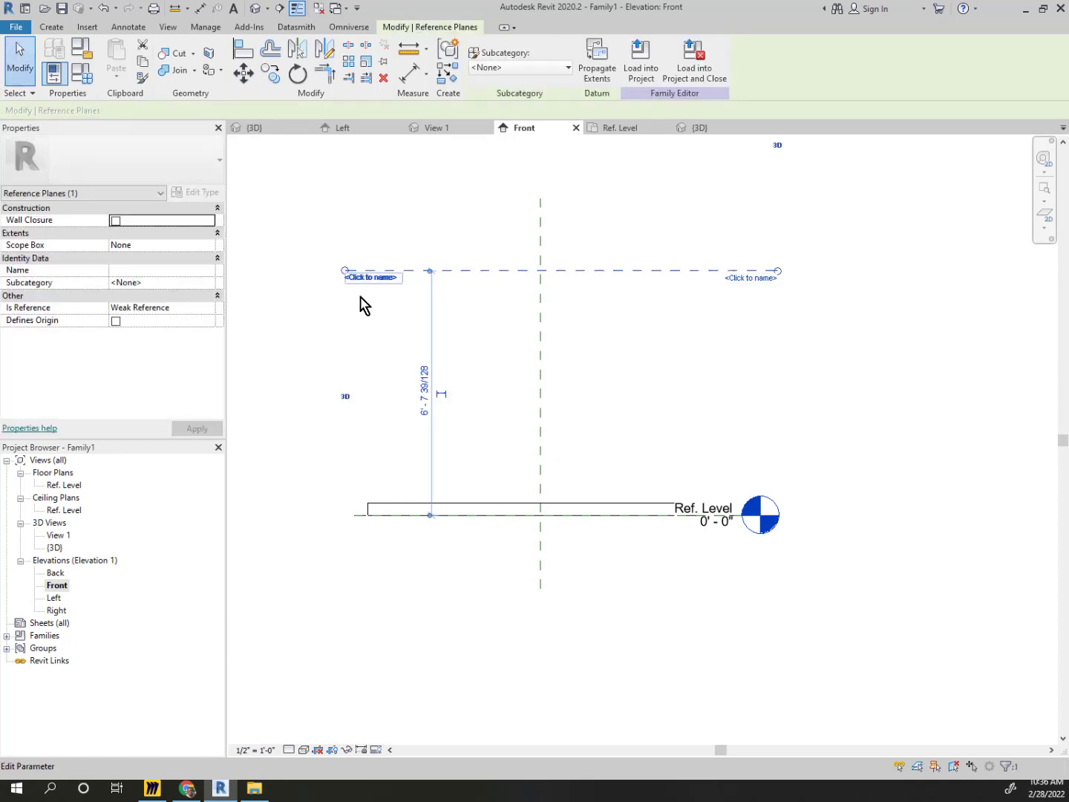
{"action": "scroll", "coordinate": [360, 296], "scroll_direction": "up", "scroll_amount": 3}
{"action": "left_click", "coordinate": [357, 249]}
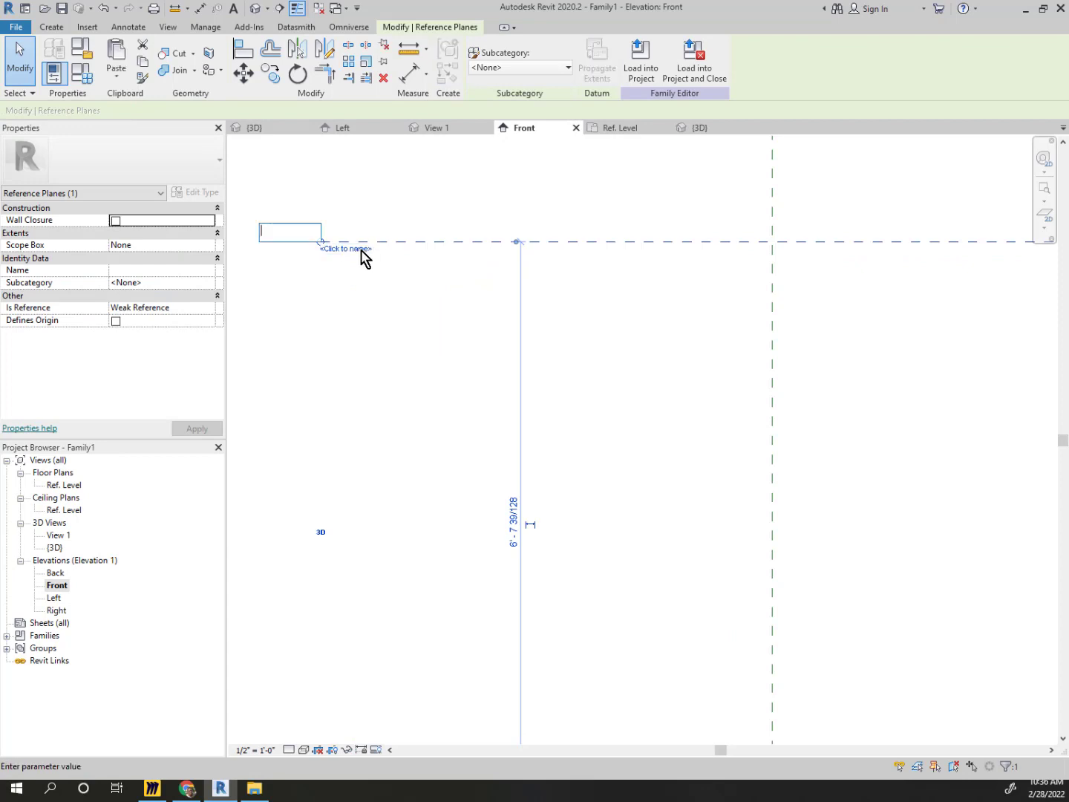
{"action": "type", "text": "top of table"}
{"action": "key", "text": "Return"}
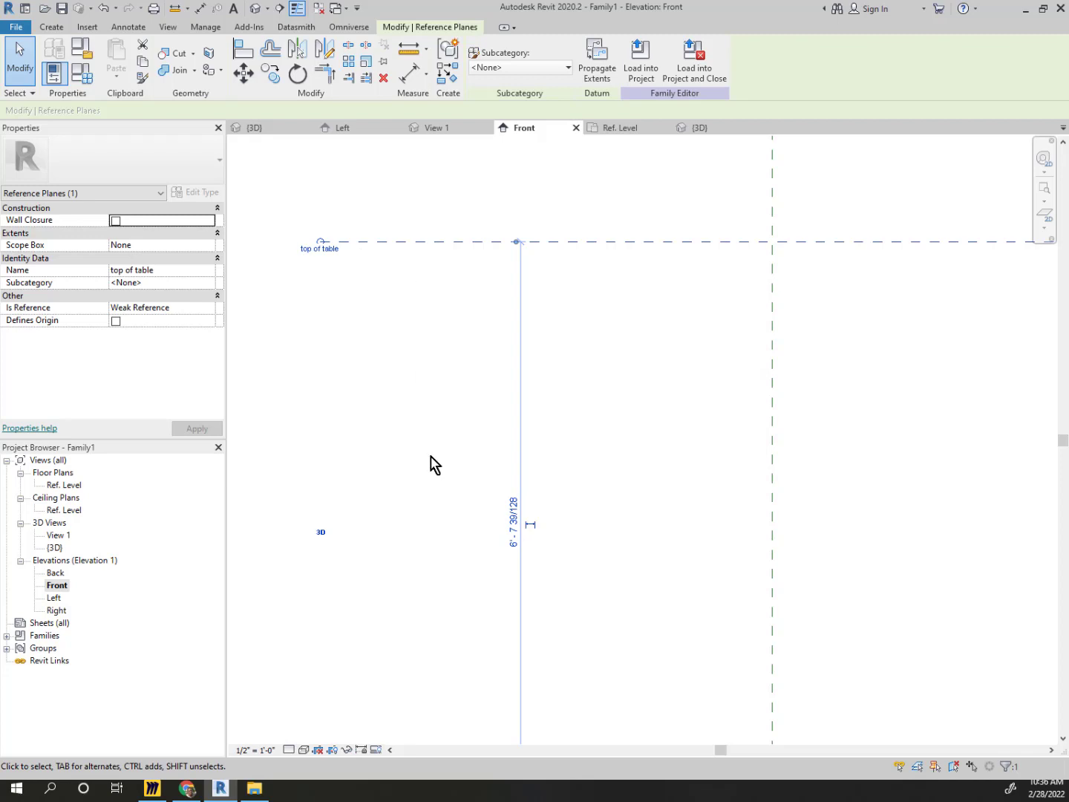
Set the "top of table" reference plane's height above Ref. Level to 4' and check its name and distance
{"action": "left_click", "coordinate": [514, 538]}
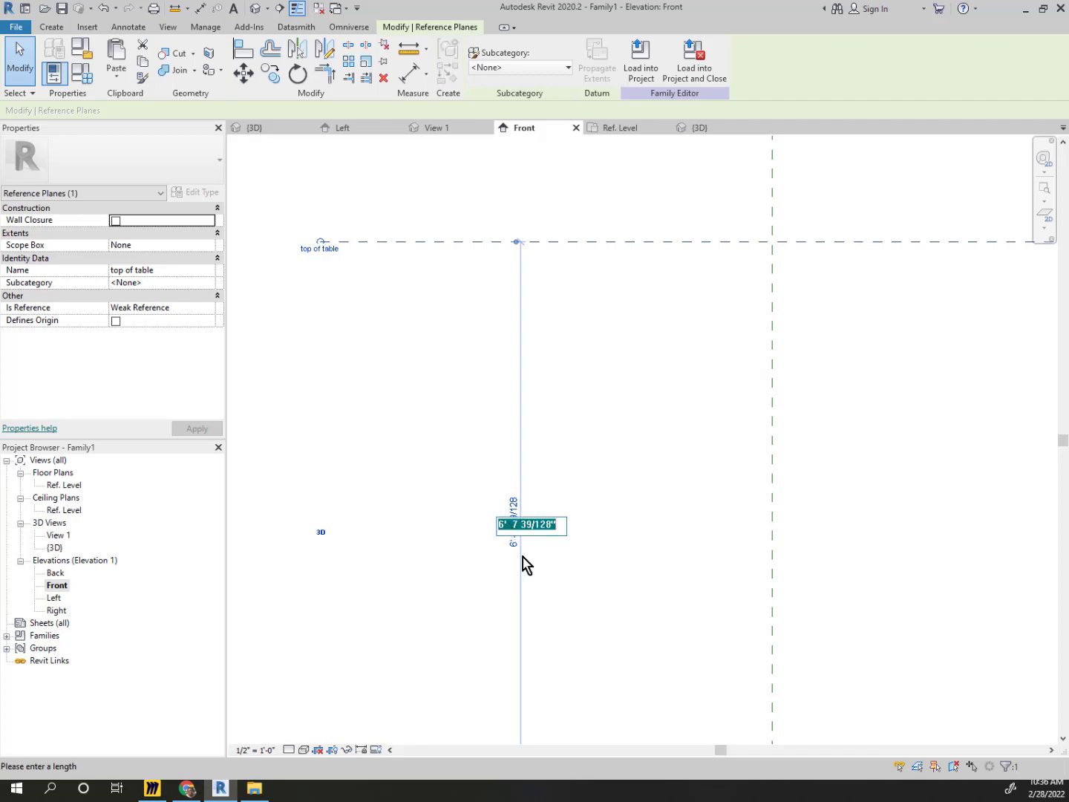
{"action": "type", "text": "4"}
{"action": "key", "text": "Return"}
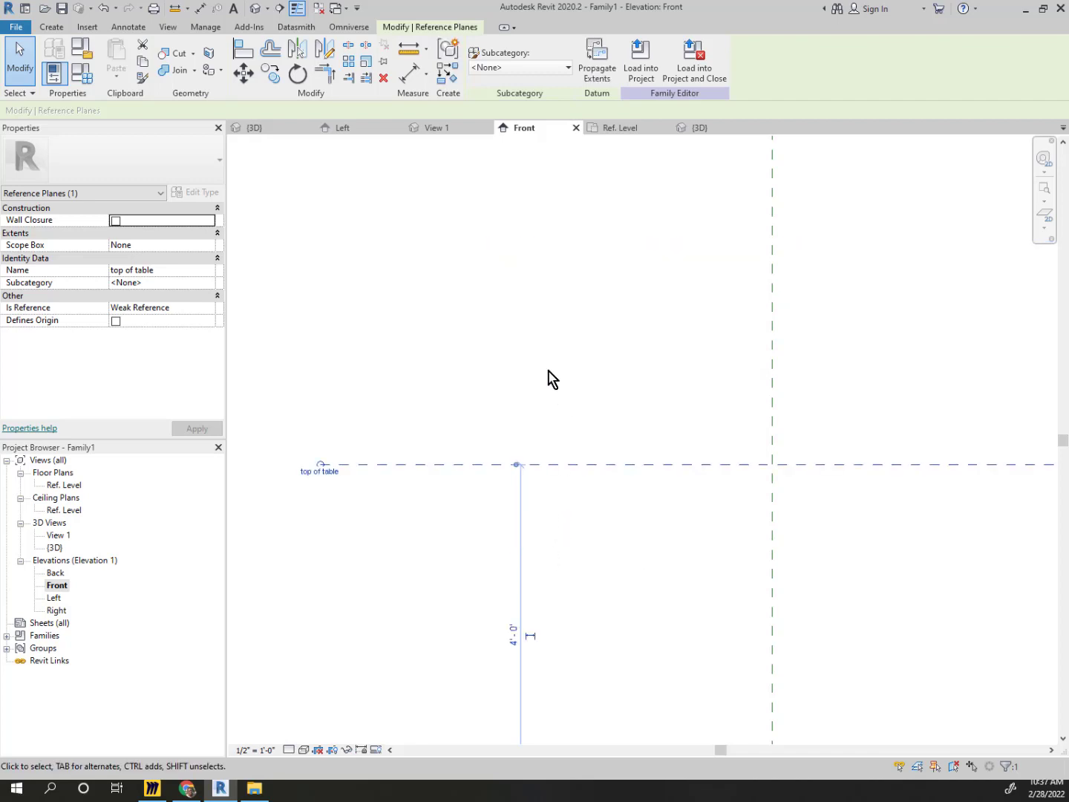
{"action": "left_click", "coordinate": [461, 300]}
{"action": "scroll", "coordinate": [571, 464], "scroll_direction": "down", "scroll_amount": 2}
{"action": "scroll", "coordinate": [712, 562], "scroll_direction": "up", "scroll_amount": 1}
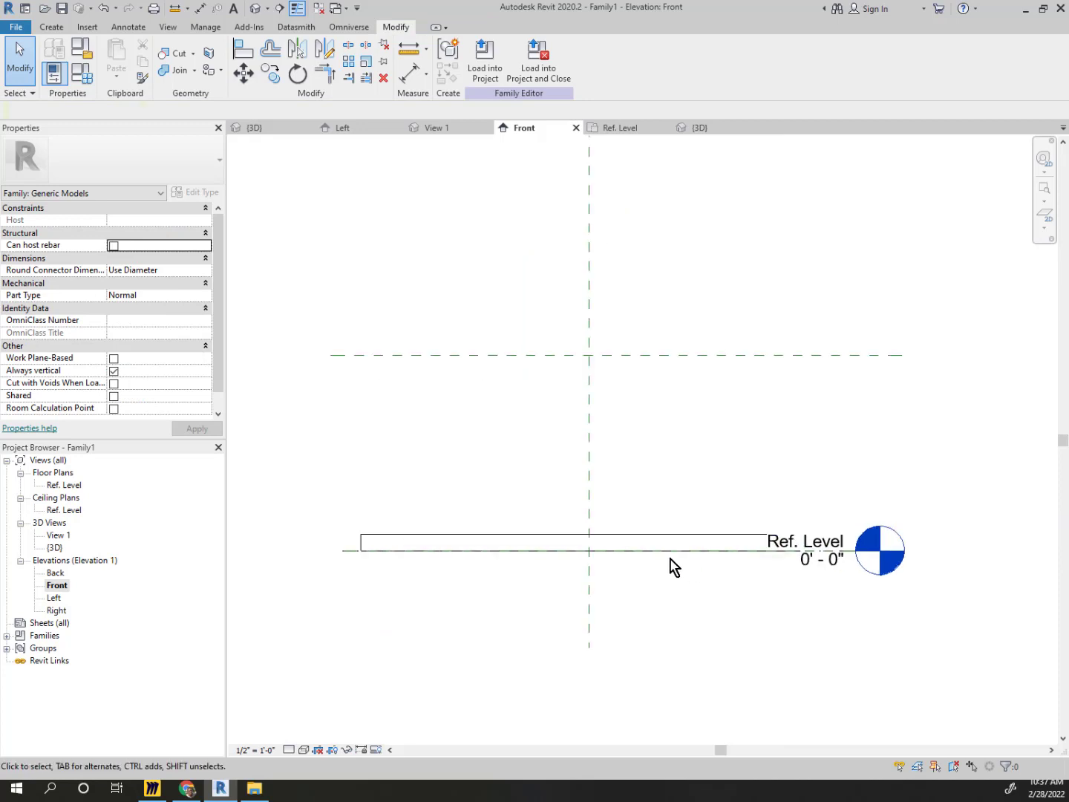
{"action": "left_click", "coordinate": [694, 356]}
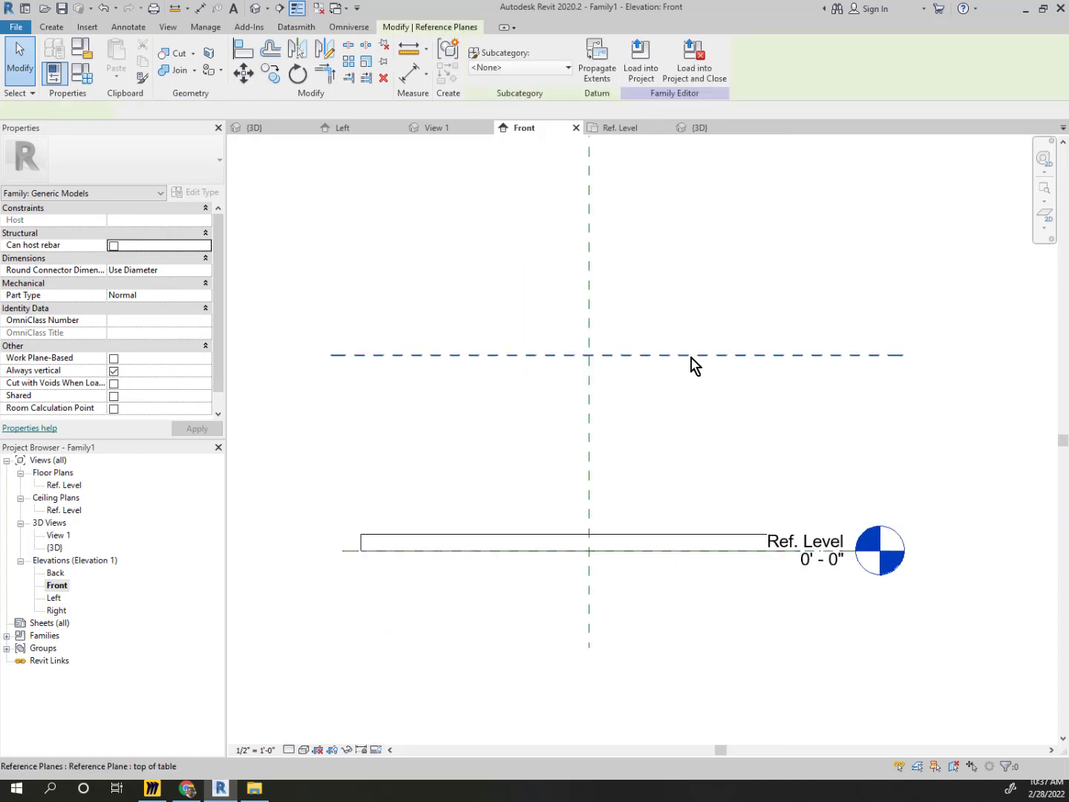
{"action": "scroll", "coordinate": [882, 364], "scroll_direction": "up", "scroll_amount": 2}
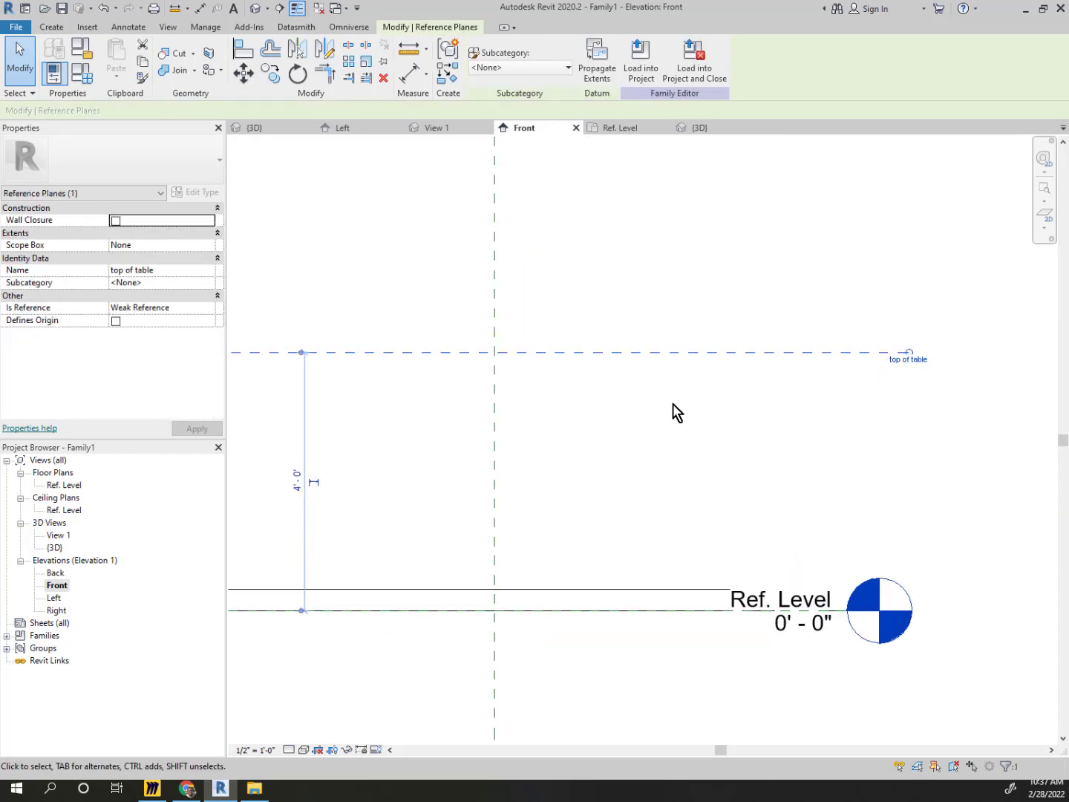
{"action": "scroll", "coordinate": [672, 405], "scroll_direction": "down", "scroll_amount": 1}
Change the slab extrusion's work plane to Reference Plane : top of table
{"action": "left_click", "coordinate": [583, 496]}
{"action": "left_click", "coordinate": [602, 550]}
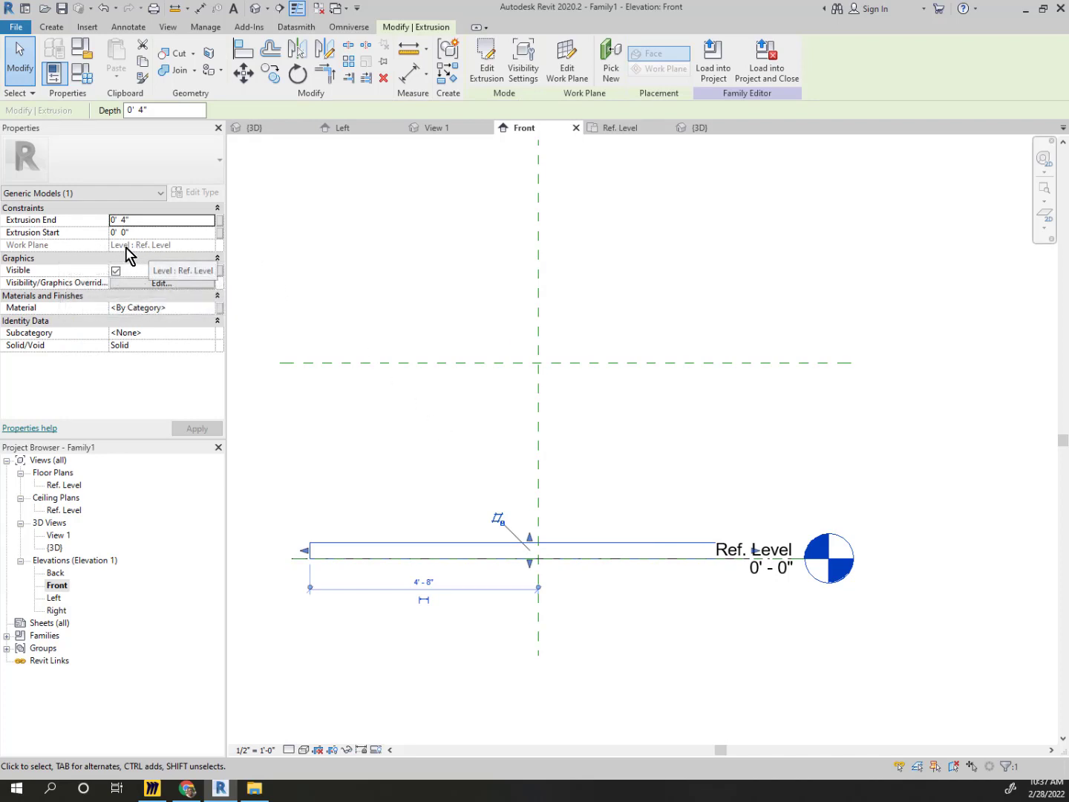
{"action": "key", "text": "Escape"}
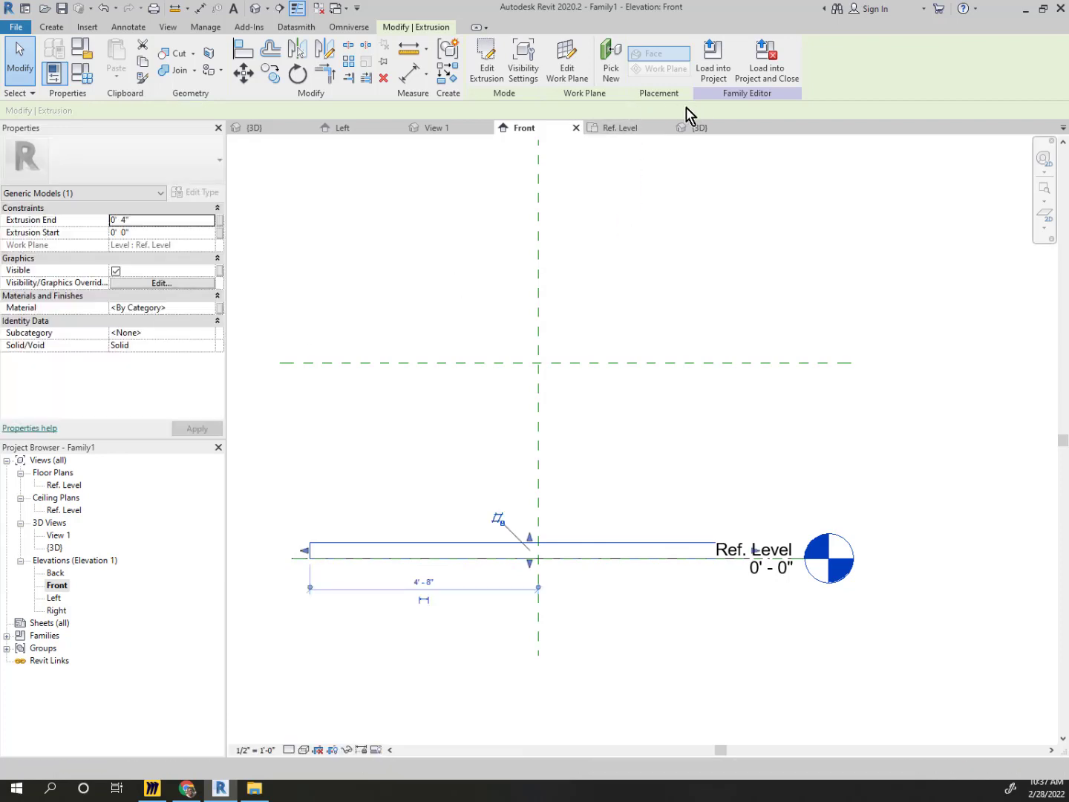
{"action": "left_click", "coordinate": [576, 70]}
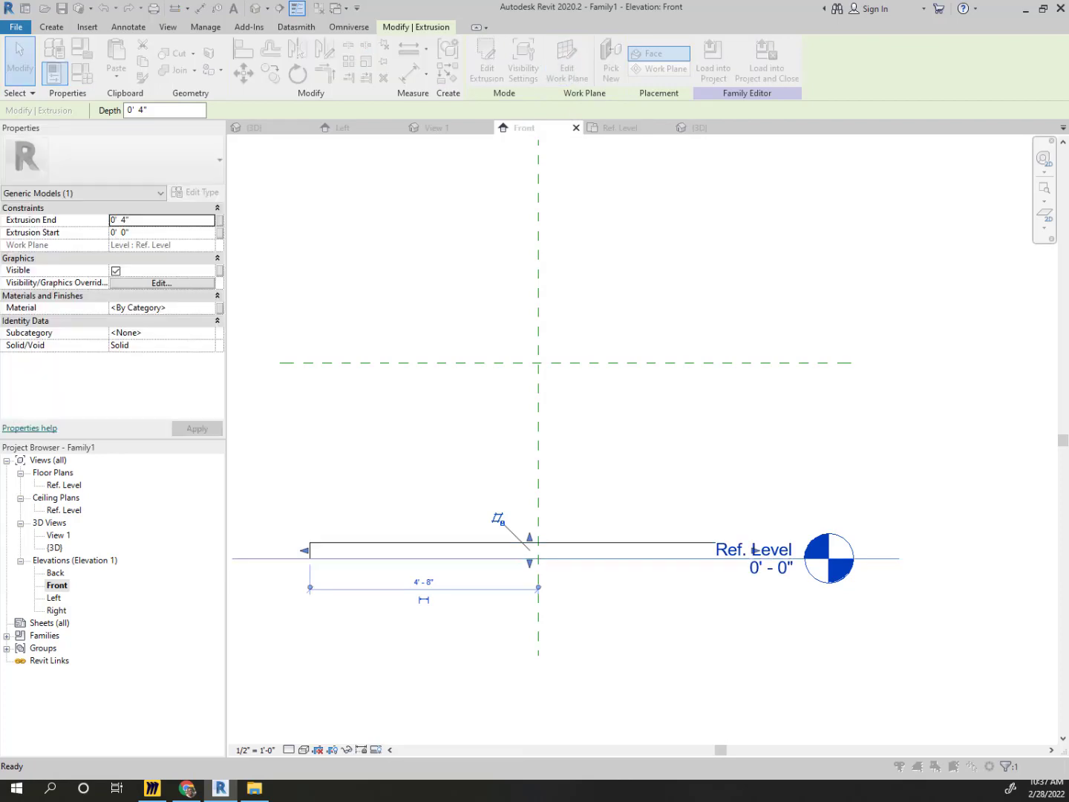
{"action": "left_click", "coordinate": [634, 394]}
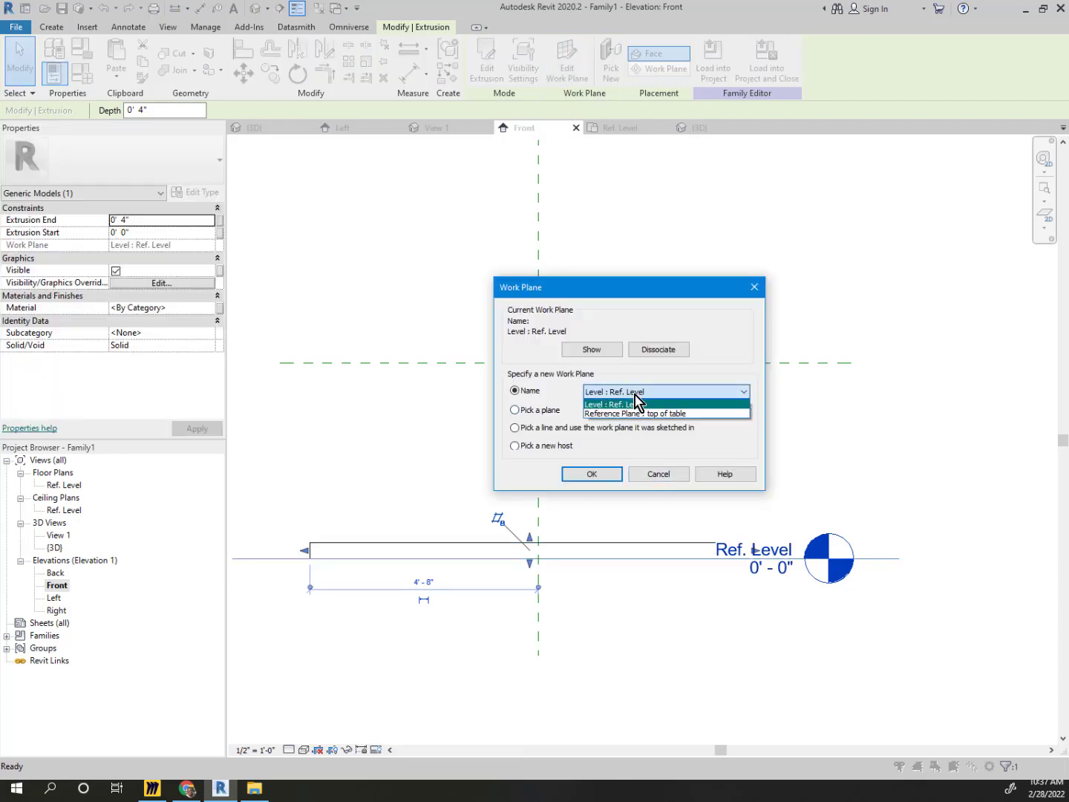
{"action": "left_click", "coordinate": [638, 414]}
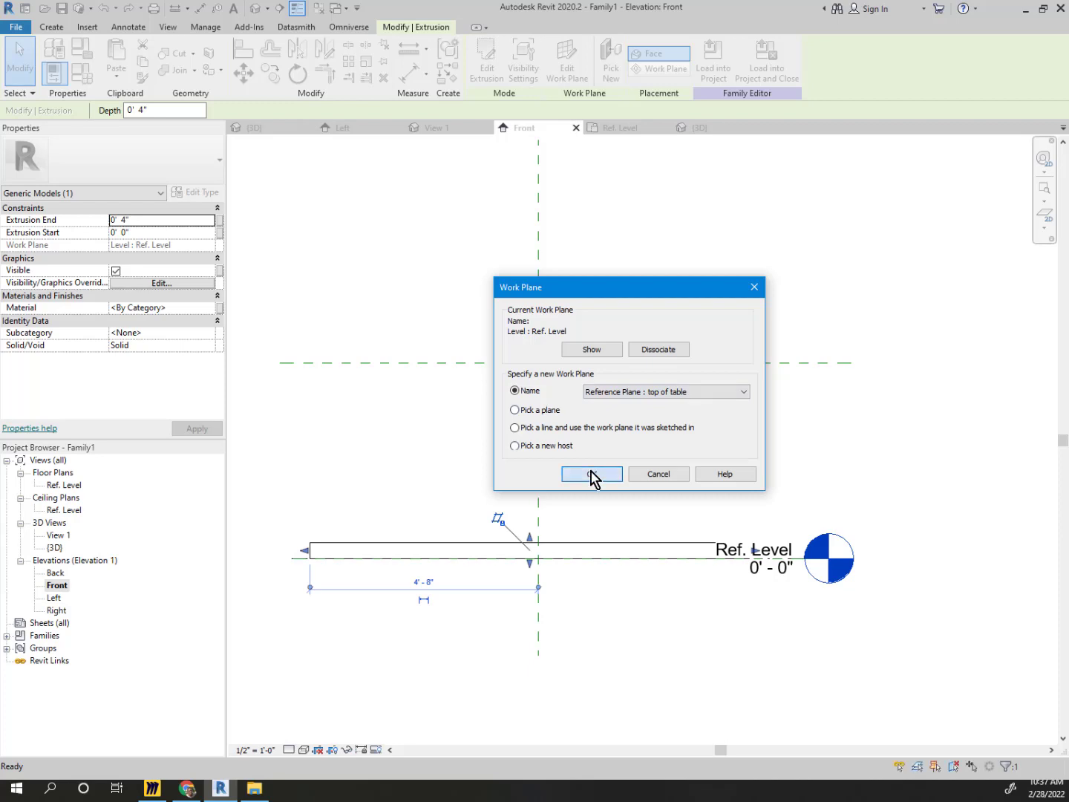
{"action": "left_click", "coordinate": [597, 473]}
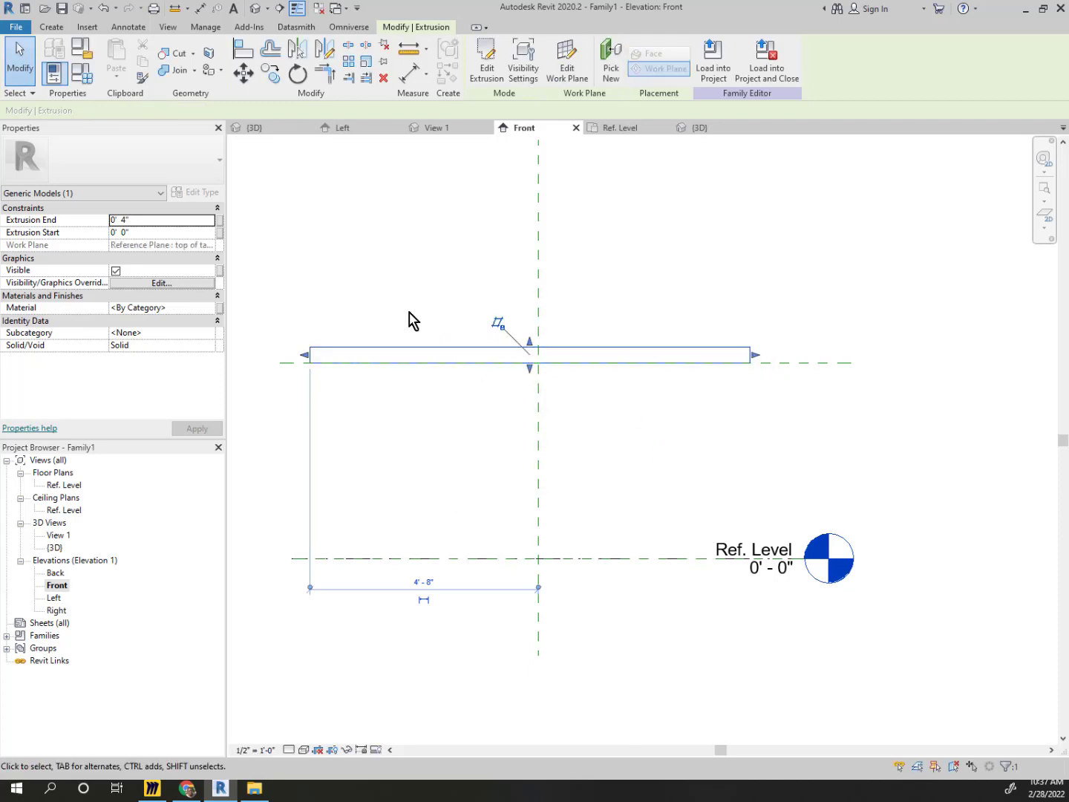
{"action": "left_click", "coordinate": [562, 390]}
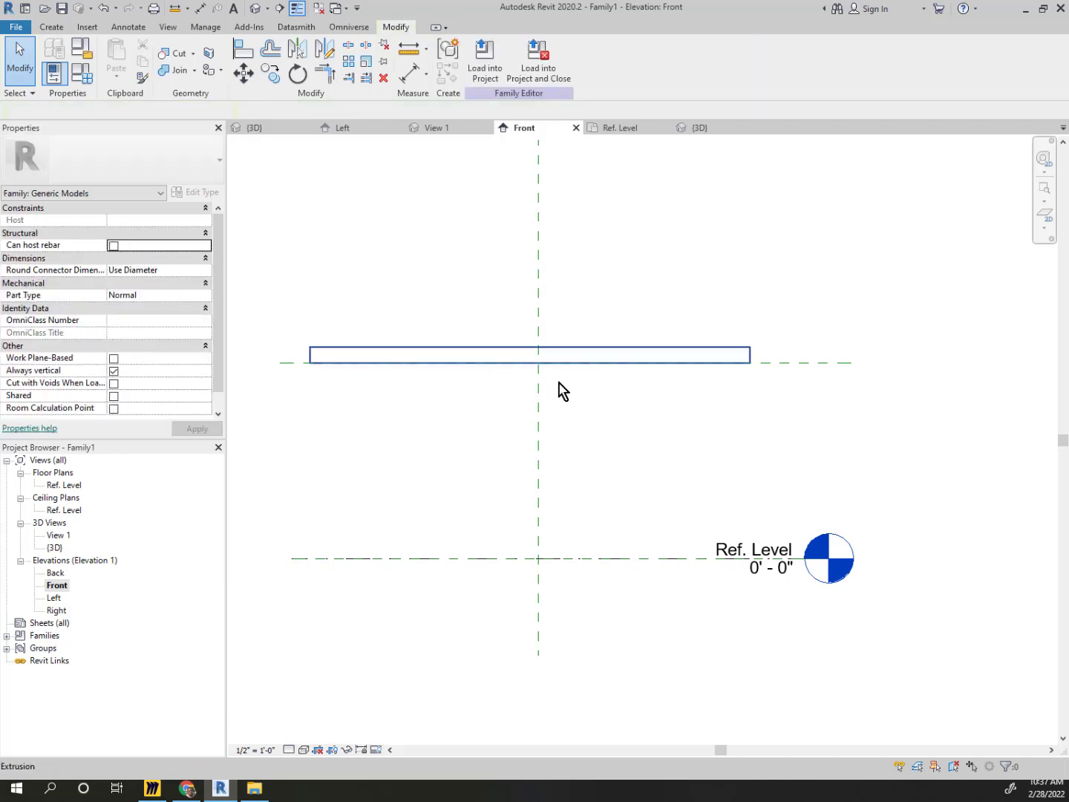
Shift the slab horizontally so its left end is 4' 6" from the vertical center reference plane
{"action": "left_click", "coordinate": [618, 346]}
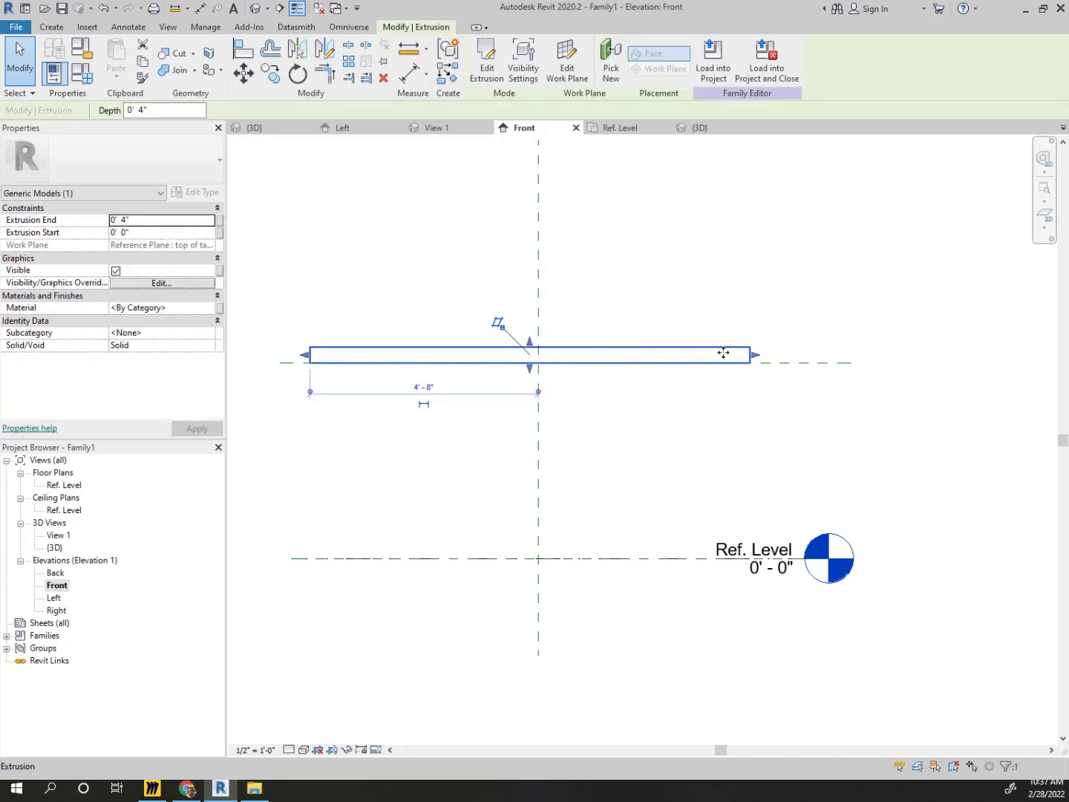
{"action": "left_click", "coordinate": [761, 338]}
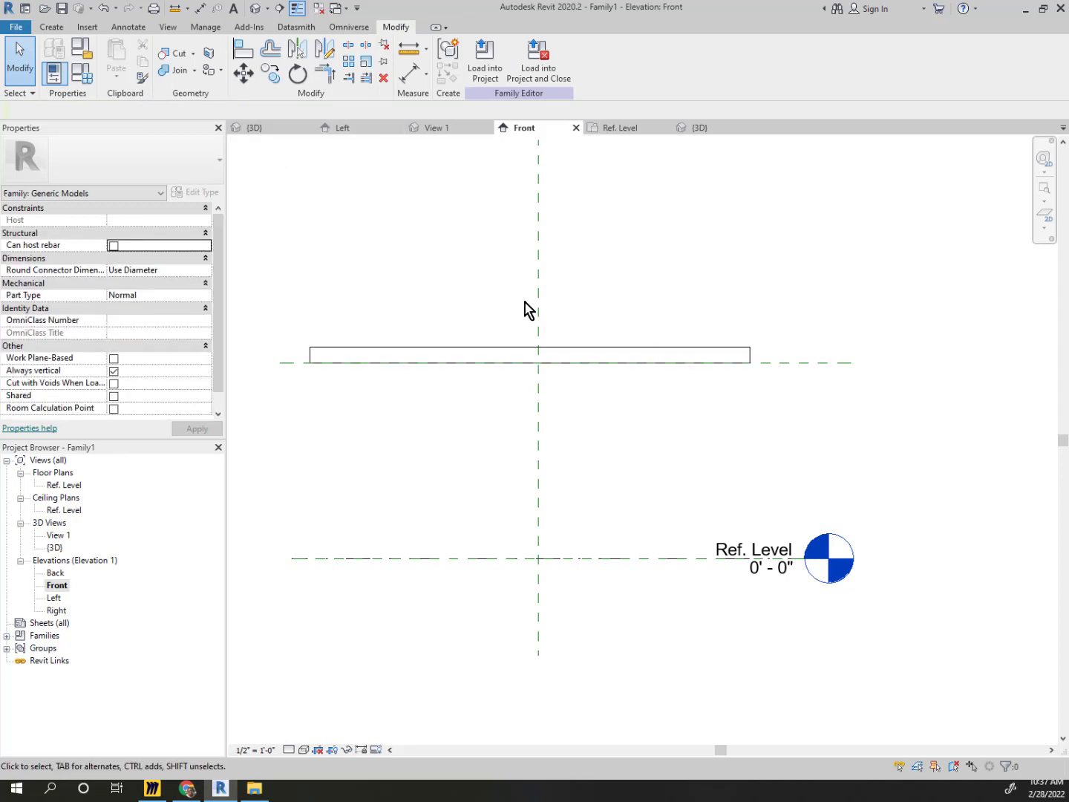
{"action": "left_click", "coordinate": [562, 357]}
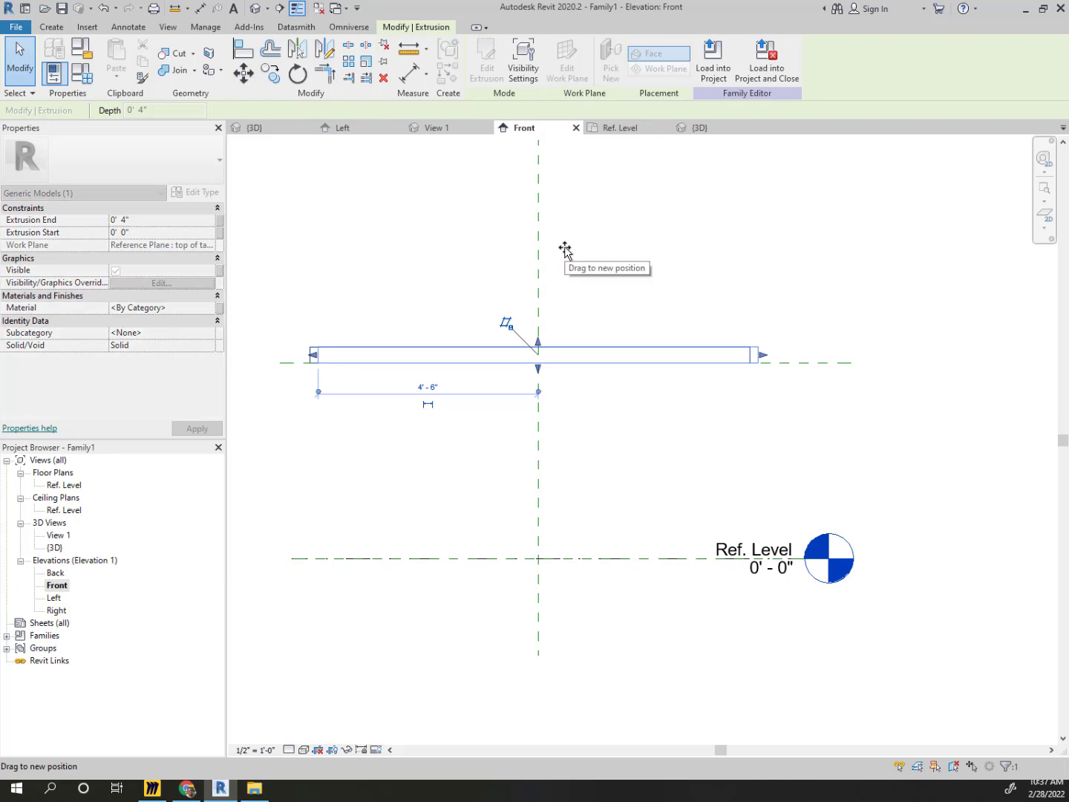
{"action": "left_click", "coordinate": [757, 407]}
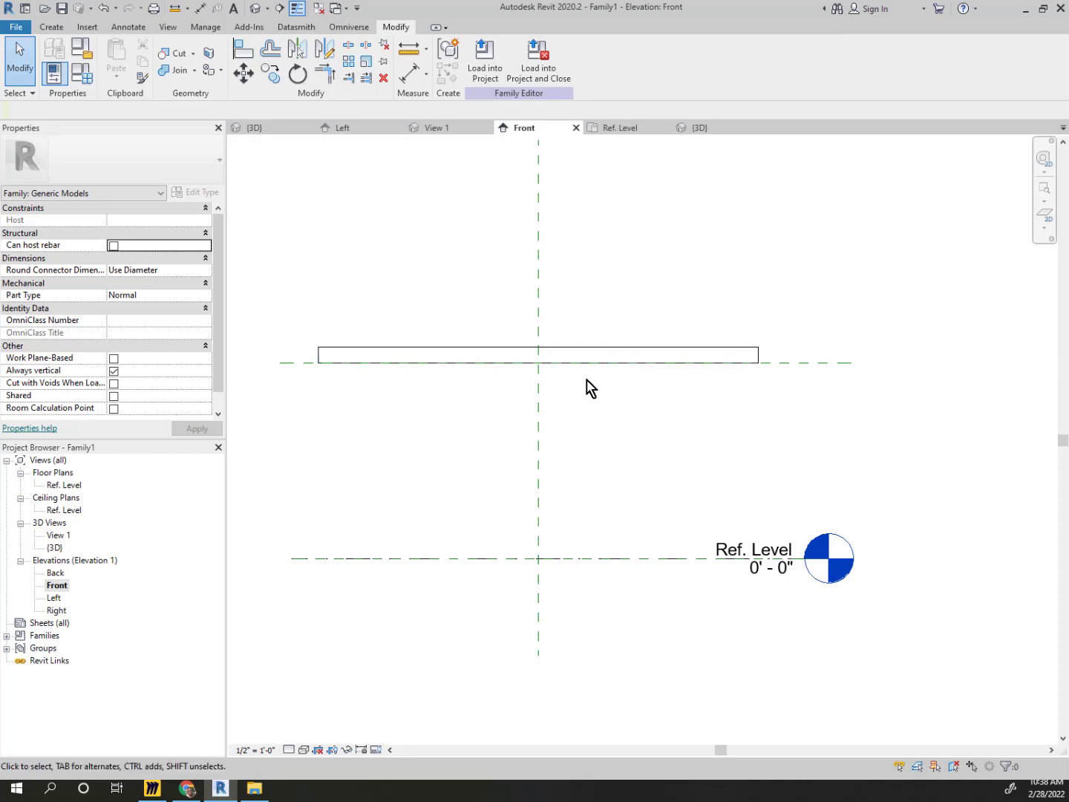
{"action": "middle_click_drag", "start_coordinate": [511, 378], "coordinate": [588, 344]}
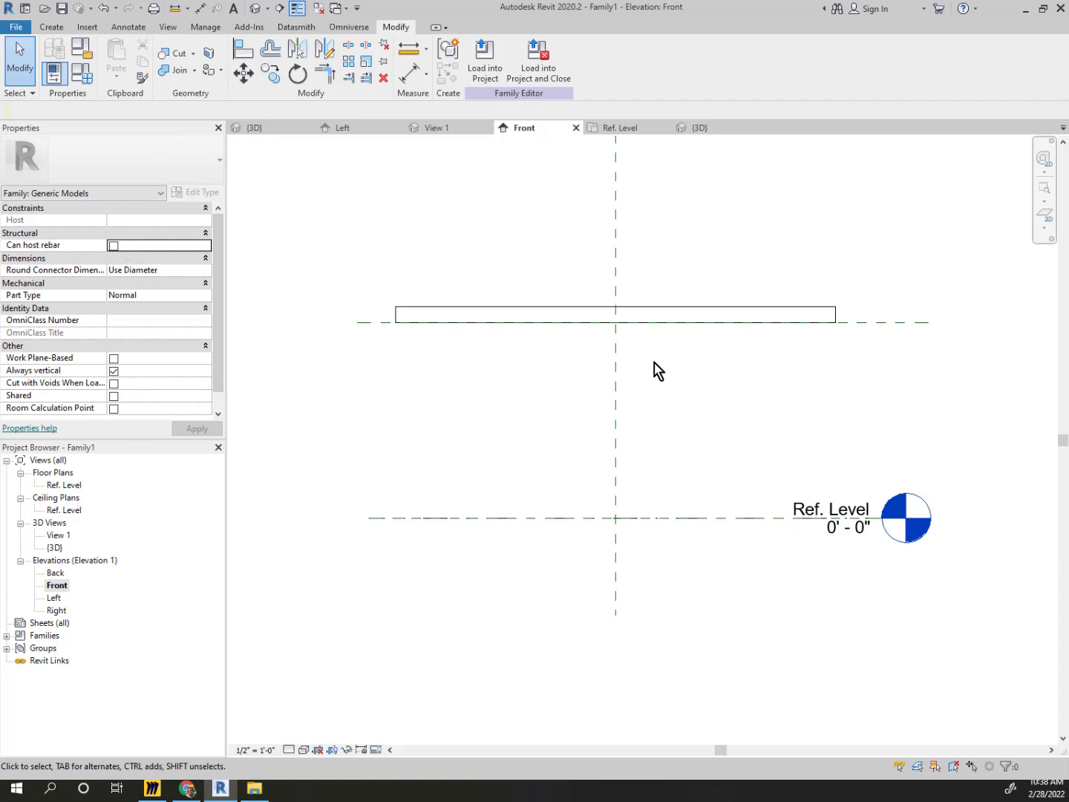
In the Ref. Level floor plan, create a 4" deep extrusion from a 1' by 1' square drawn around the center reference planes' intersection
{"action": "double_click", "coordinate": [68, 487]}
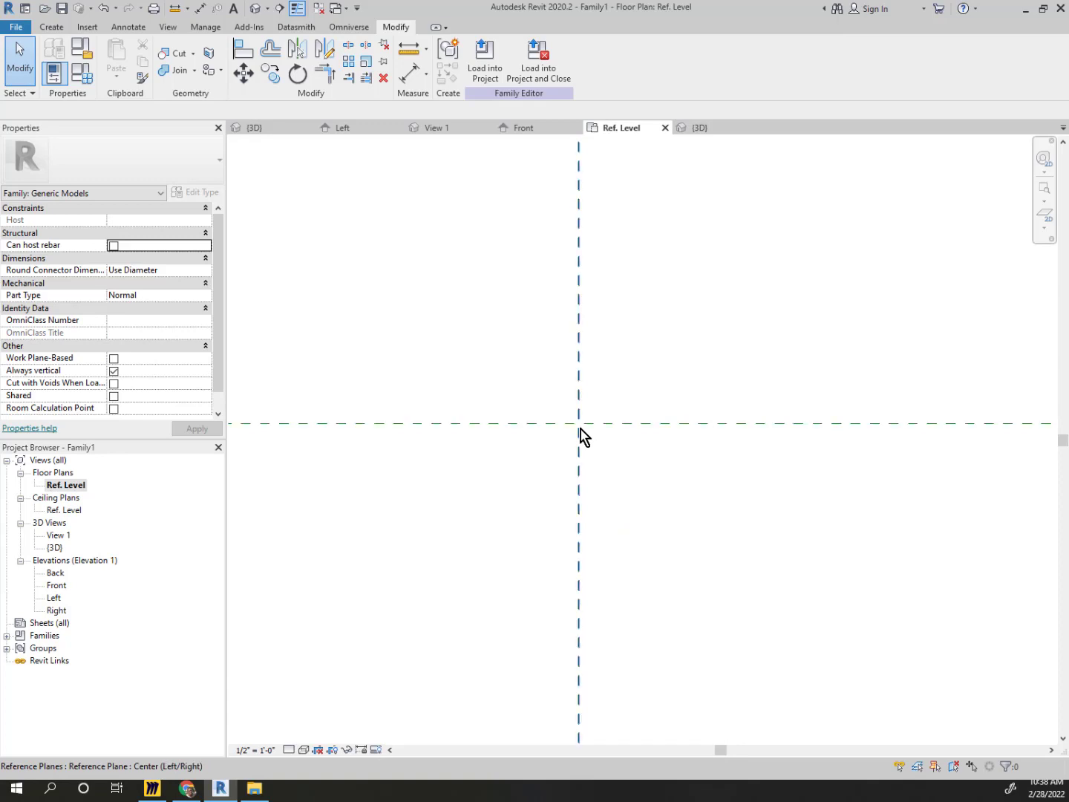
{"action": "scroll", "coordinate": [566, 490], "scroll_direction": "up", "scroll_amount": 2}
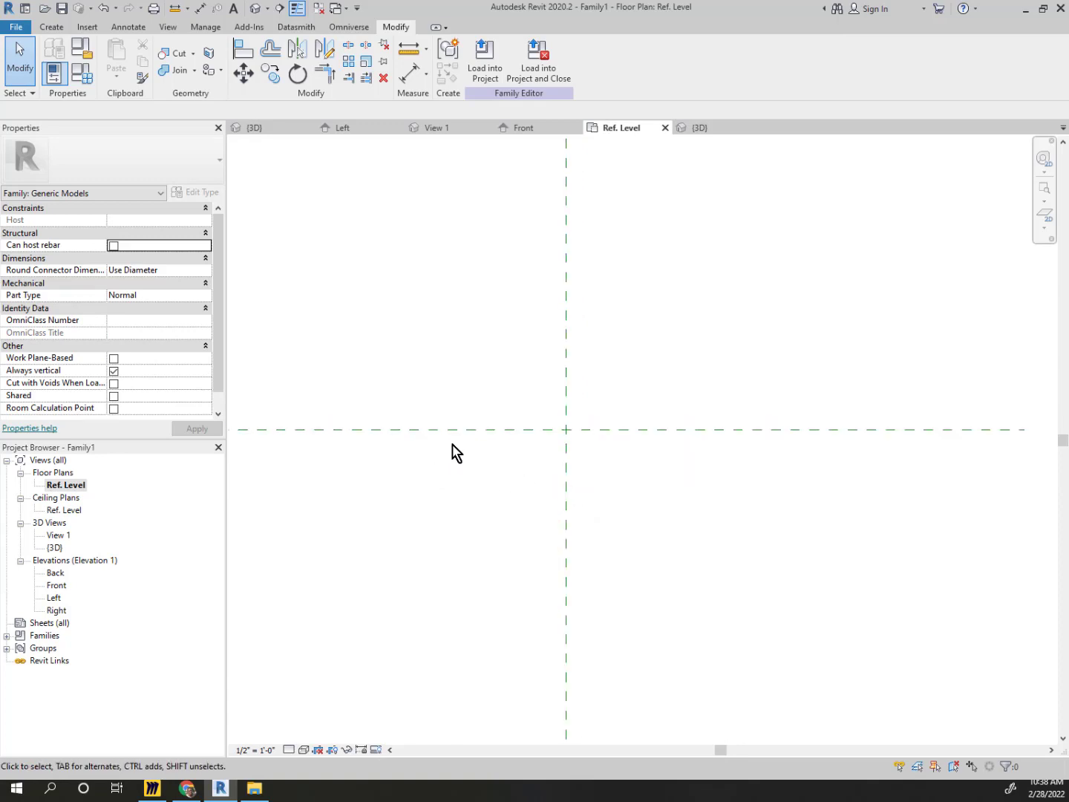
{"action": "scroll", "coordinate": [451, 444], "scroll_direction": "down", "scroll_amount": 2}
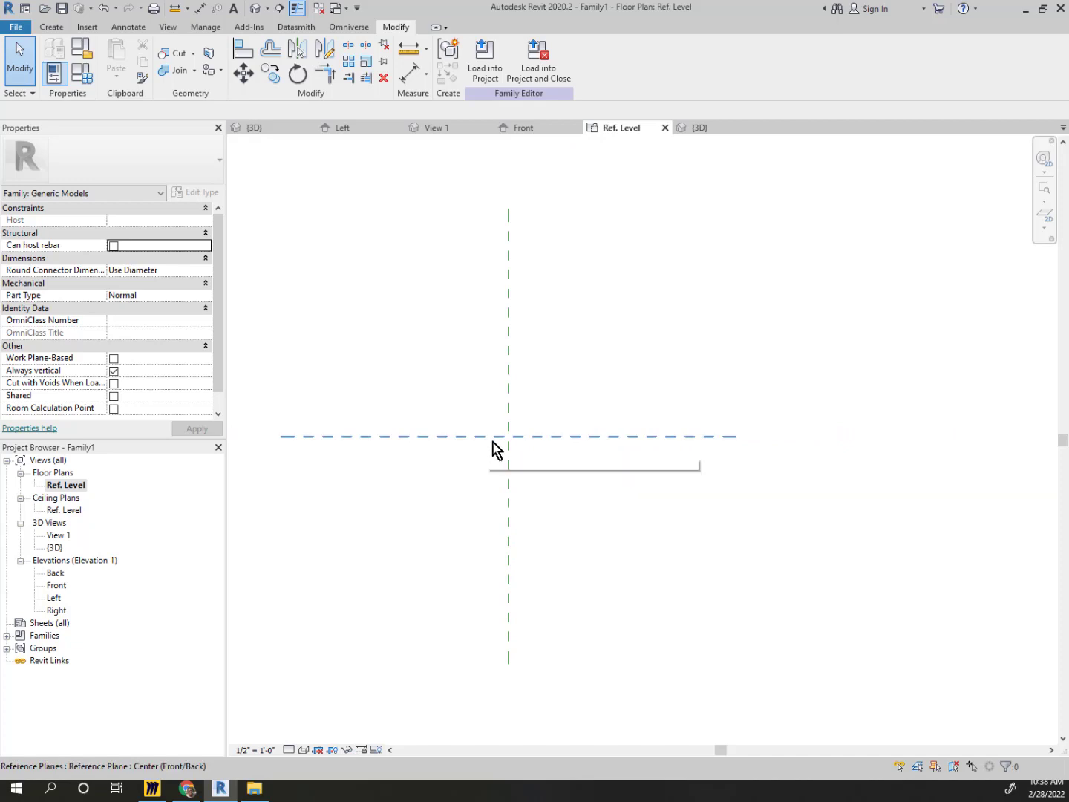
{"action": "scroll", "coordinate": [507, 422], "scroll_direction": "up", "scroll_amount": 1}
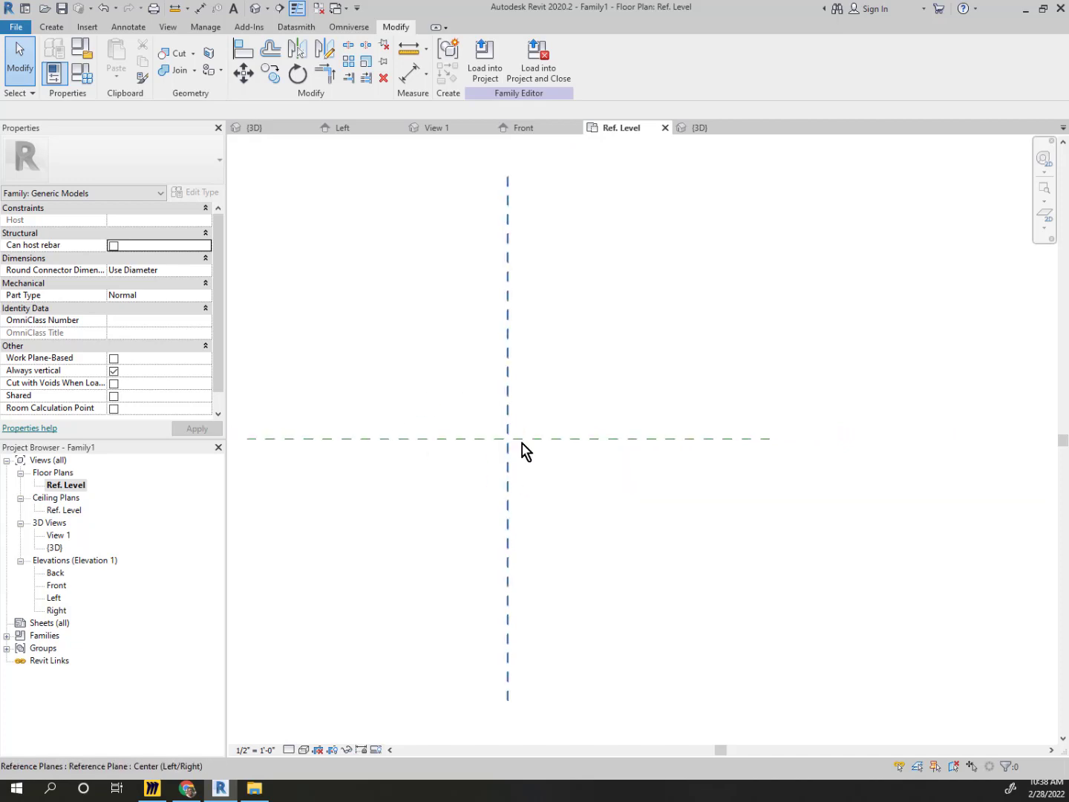
{"action": "left_click", "coordinate": [44, 30]}
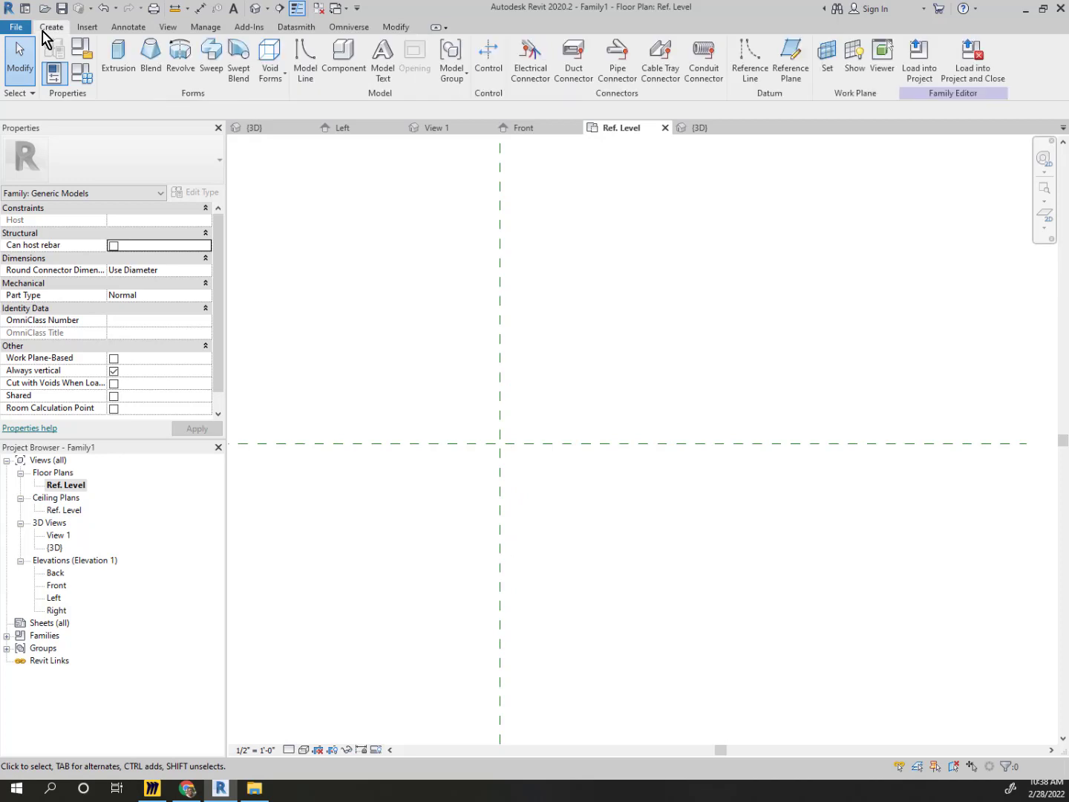
{"action": "left_click", "coordinate": [120, 56]}
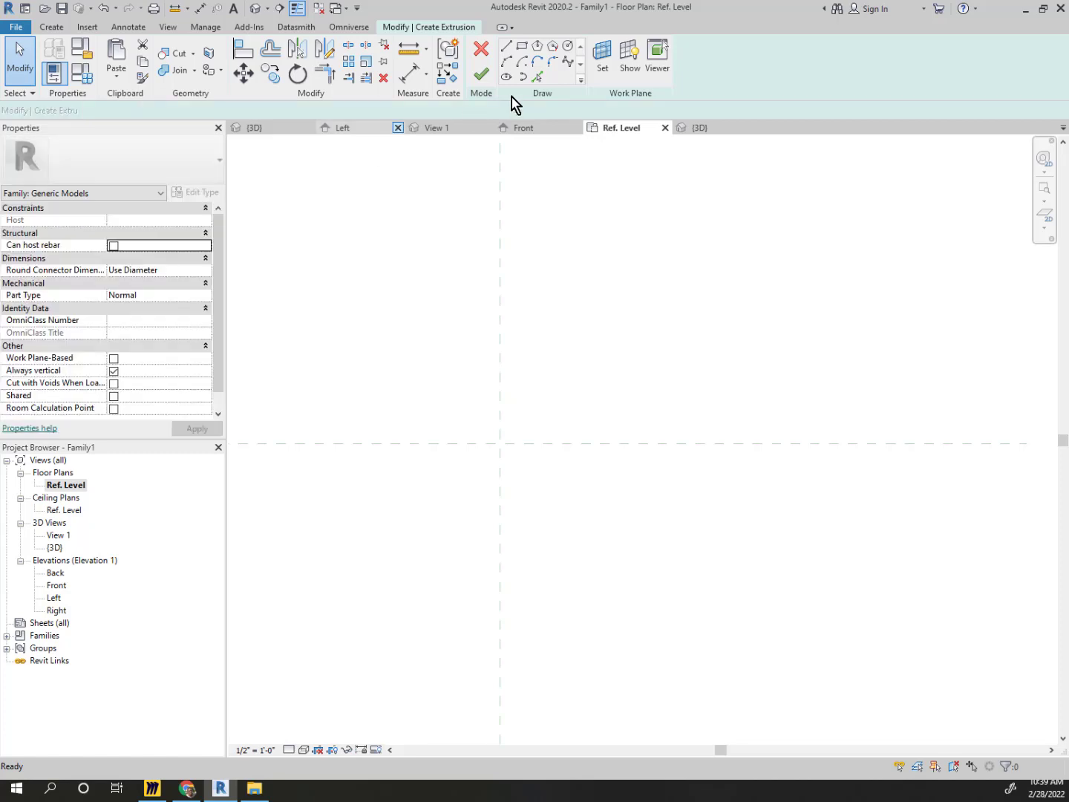
{"action": "left_click", "coordinate": [523, 48]}
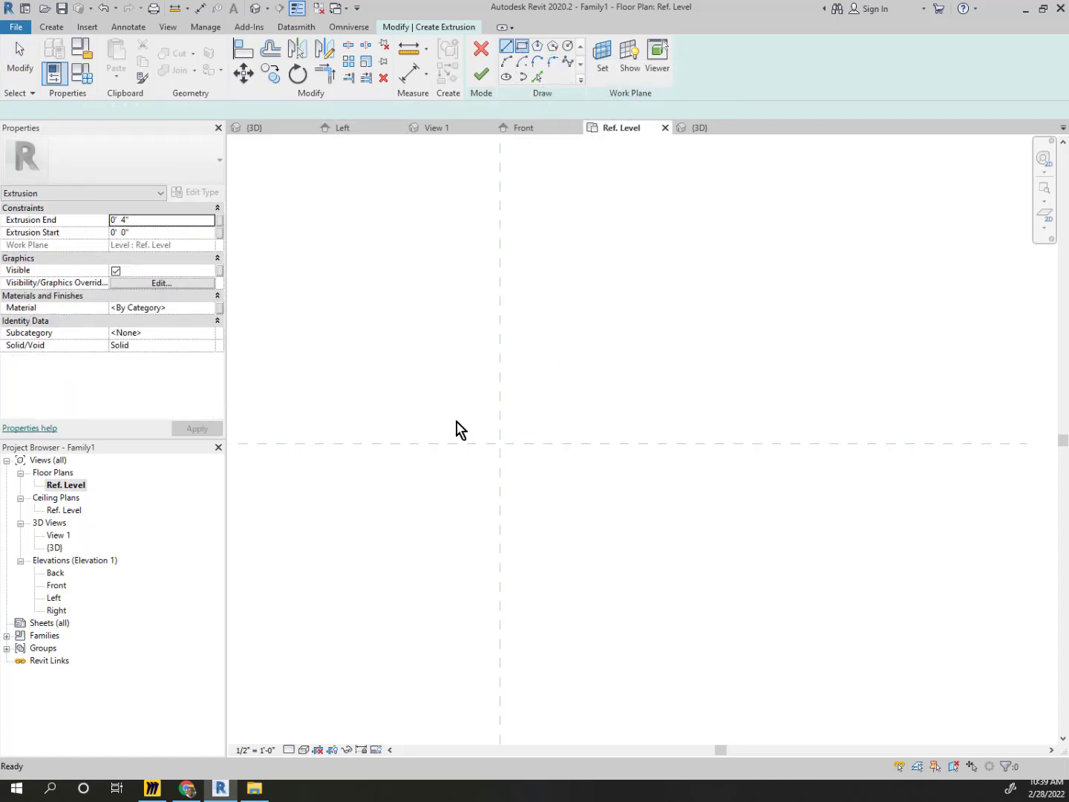
{"action": "left_click", "coordinate": [448, 388]}
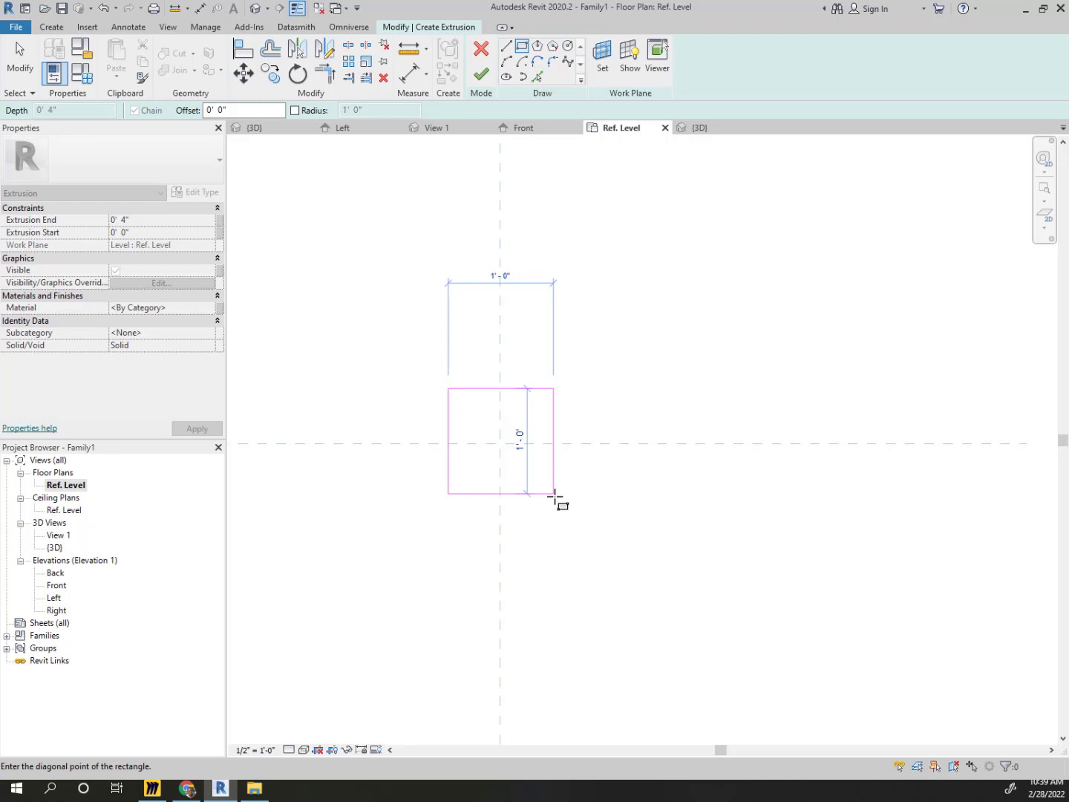
{"action": "left_click", "coordinate": [554, 494]}
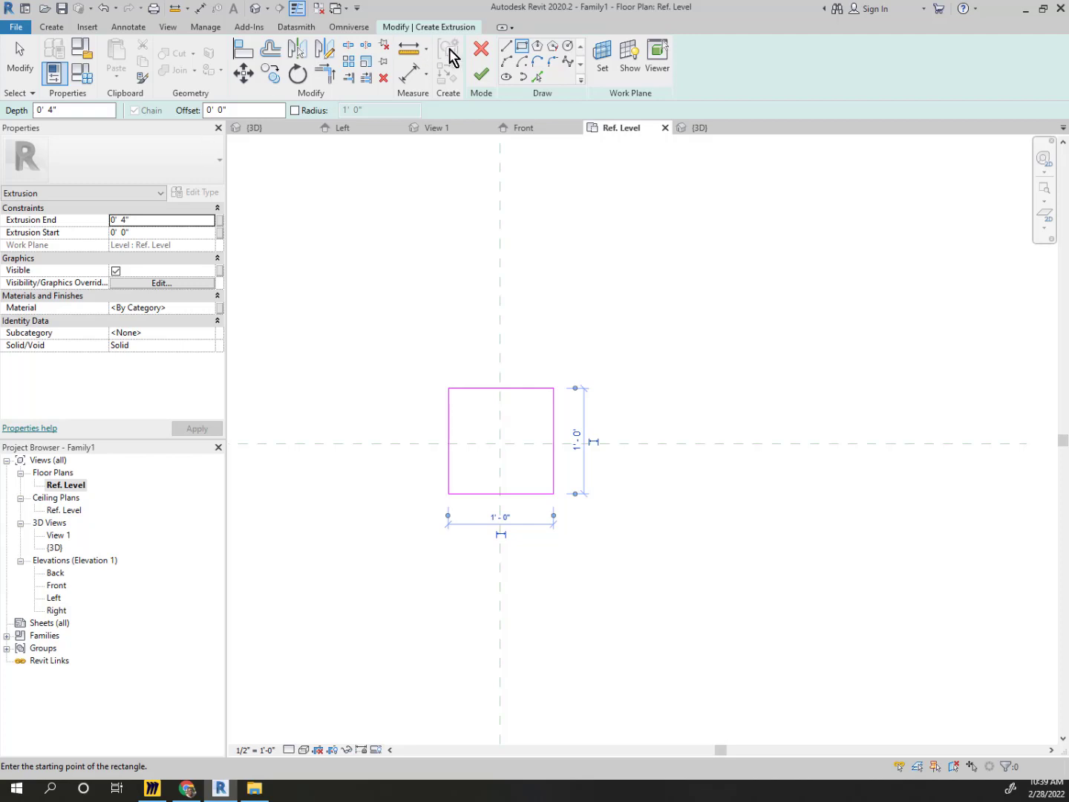
{"action": "left_click", "coordinate": [478, 75]}
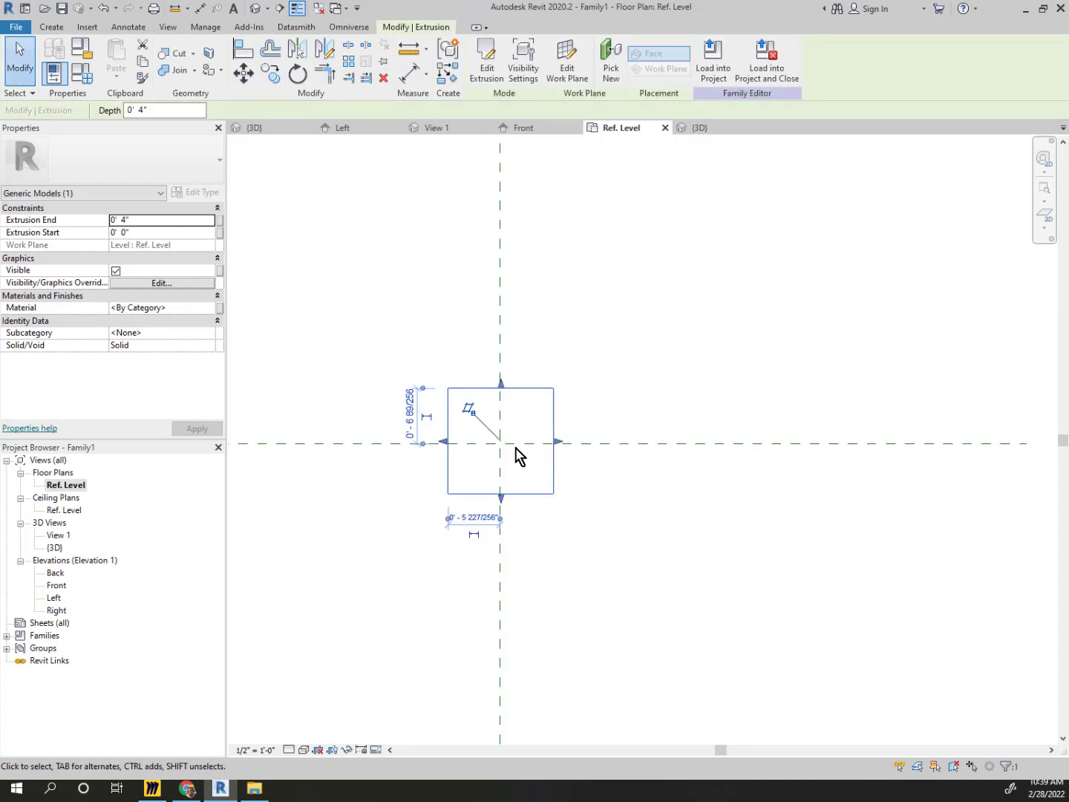
{"action": "scroll", "coordinate": [515, 475], "scroll_direction": "up", "scroll_amount": 3}
{"action": "scroll", "coordinate": [518, 483], "scroll_direction": "up", "scroll_amount": 1}
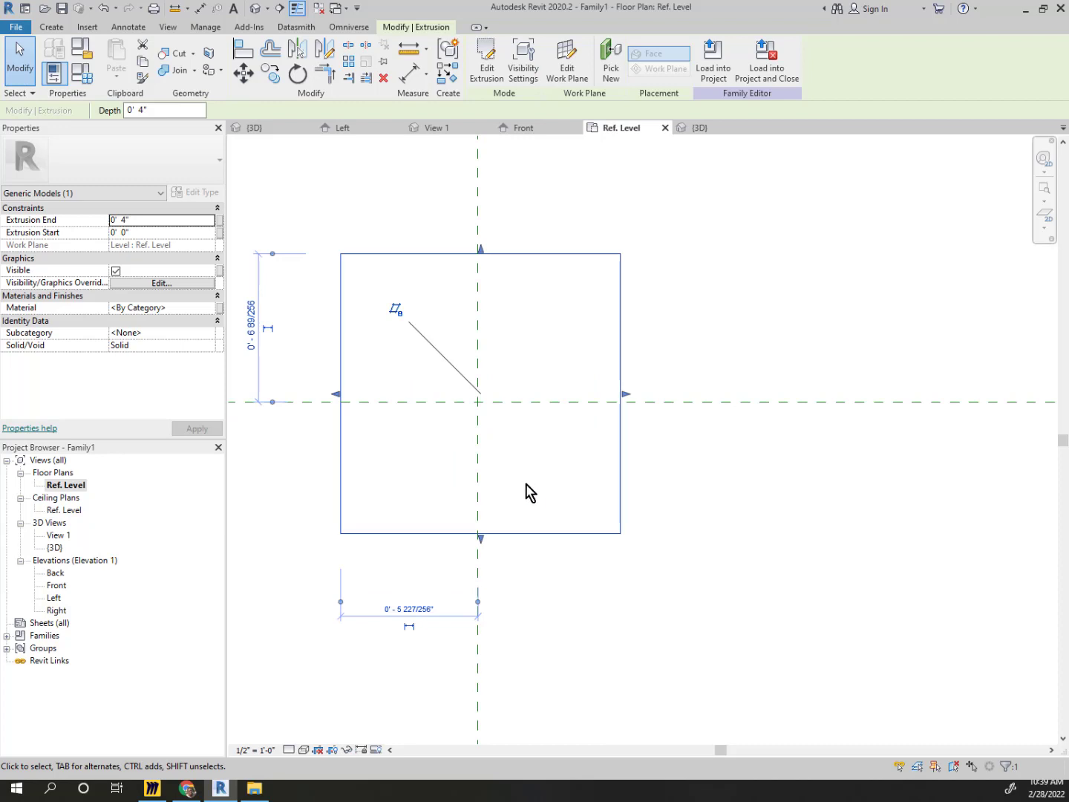
{"action": "right_click", "coordinate": [539, 531]}
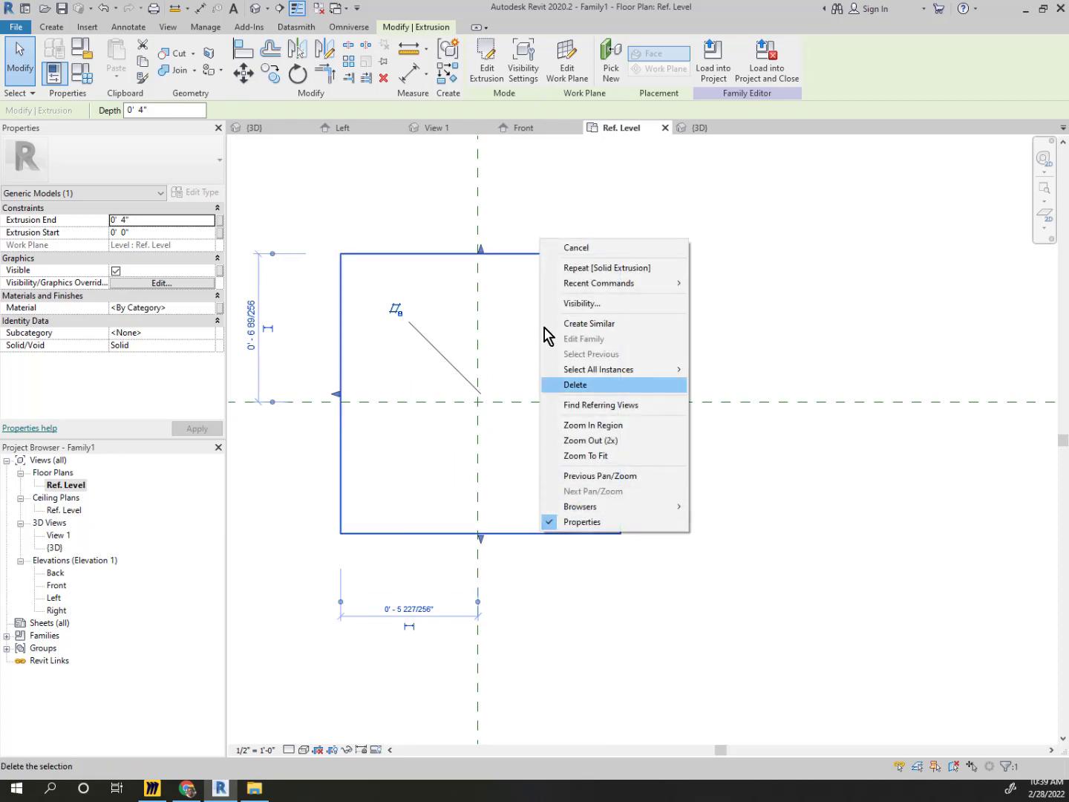
{"action": "left_click", "coordinate": [505, 253]}
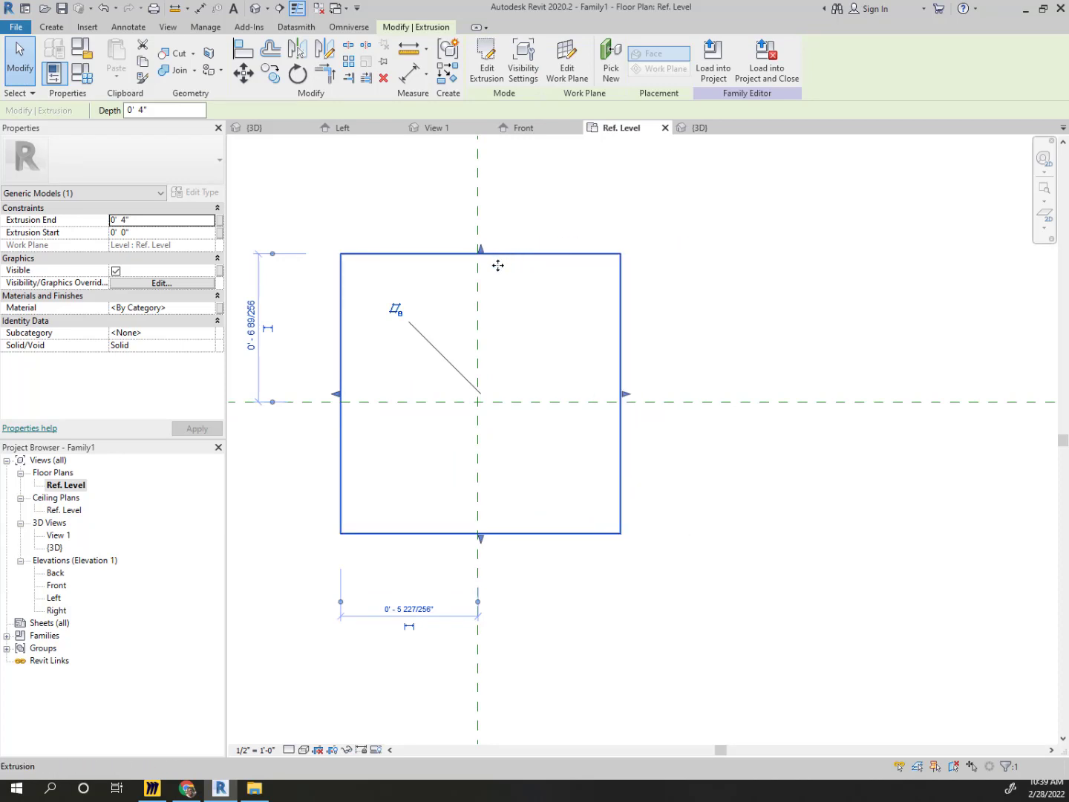
{"action": "key", "text": "m"}
{"action": "key", "text": "a"}
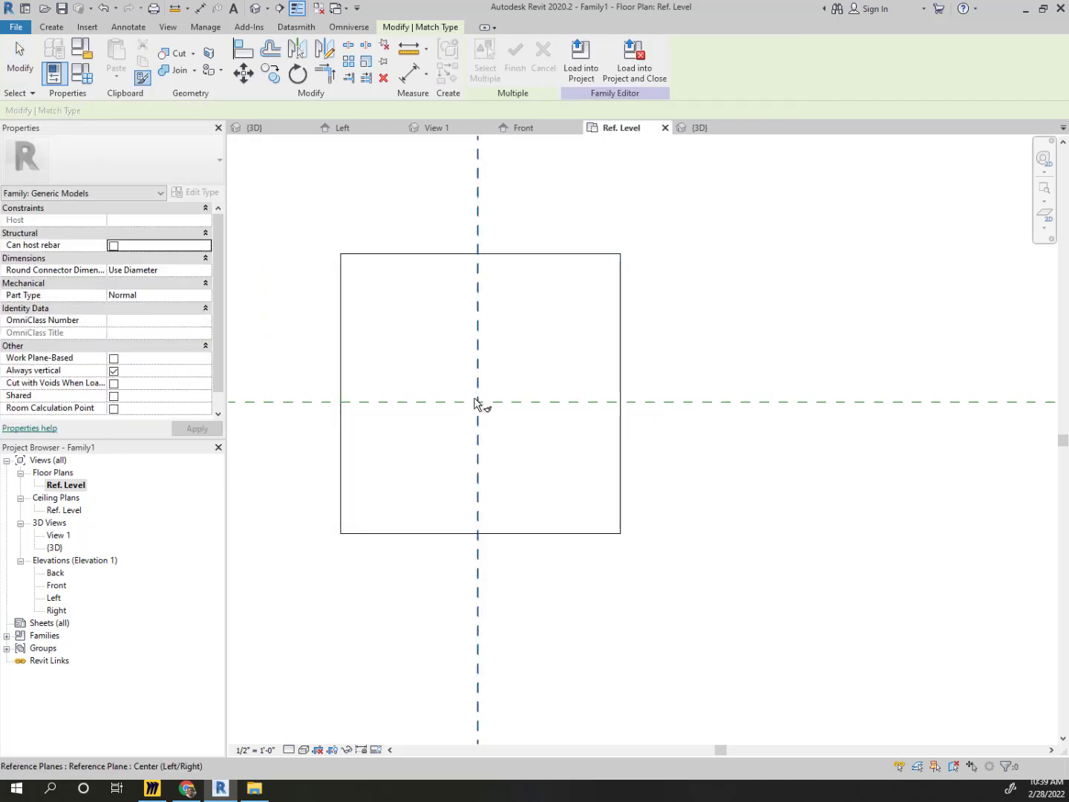
{"action": "key", "text": "Escape"}
Move the square extrusion vertically so its left edge's midpoint lies on the Center (Front/Back) reference plane
{"action": "left_click", "coordinate": [424, 267]}
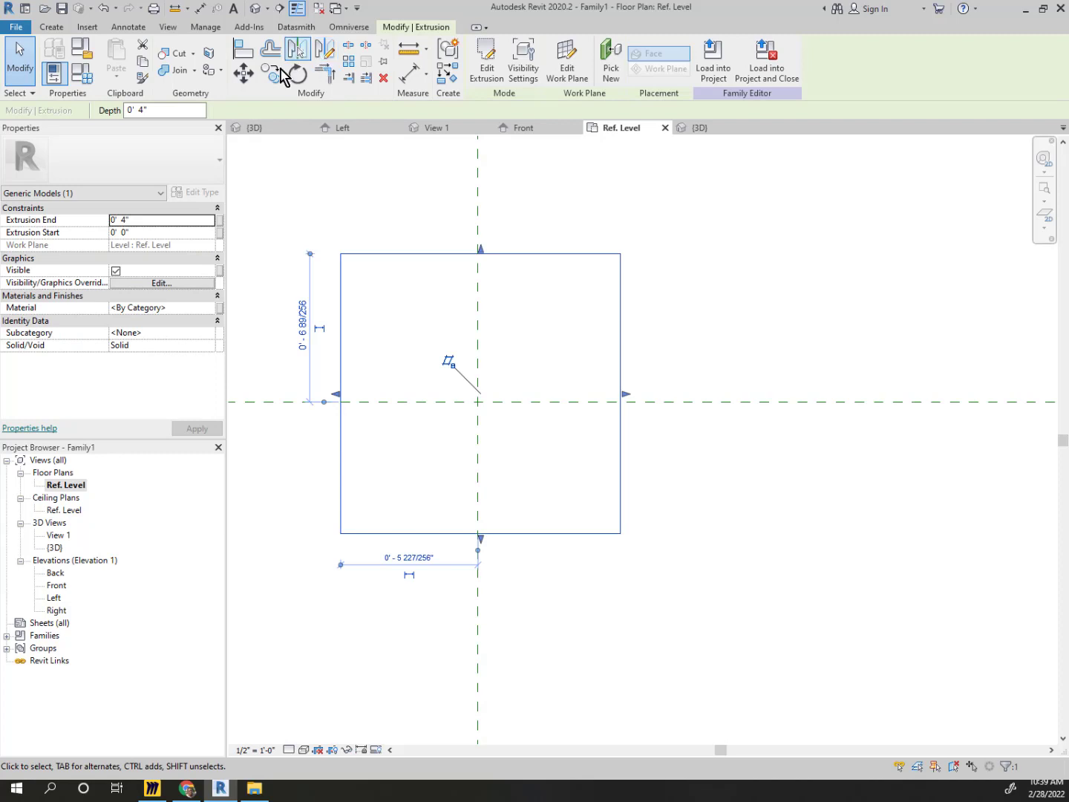
{"action": "left_click", "coordinate": [245, 75]}
{"action": "left_click", "coordinate": [433, 402]}
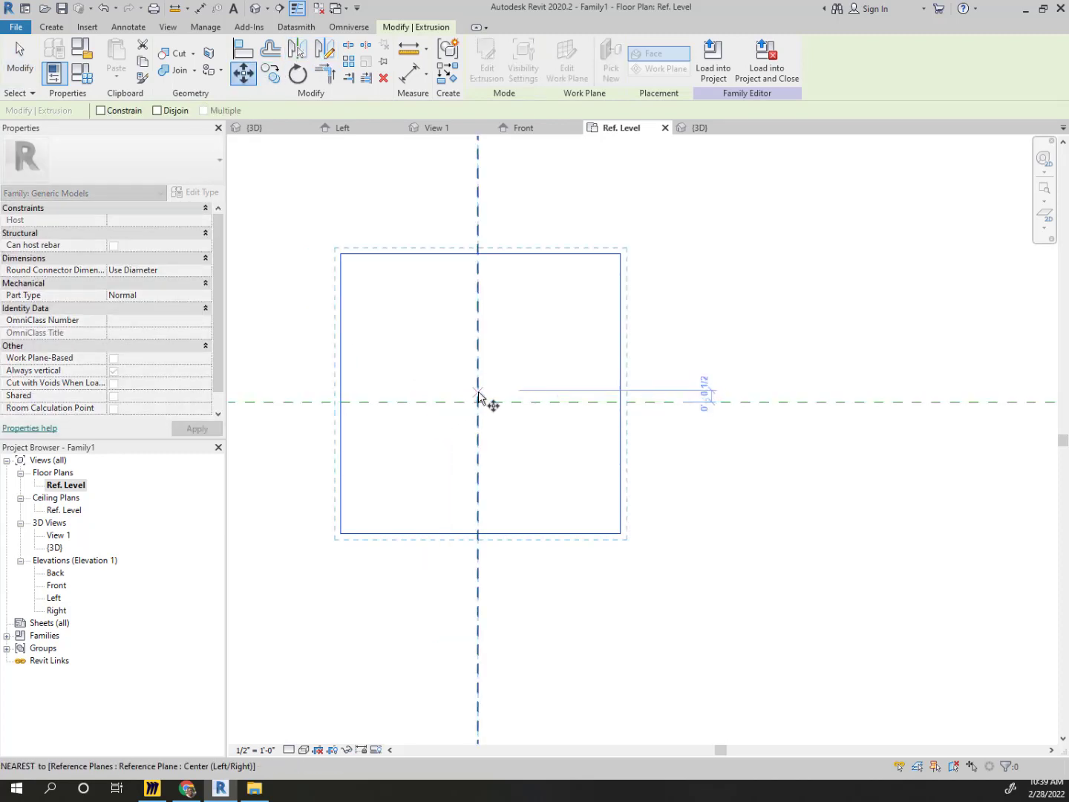
{"action": "scroll", "coordinate": [398, 385], "scroll_direction": "up", "scroll_amount": 1}
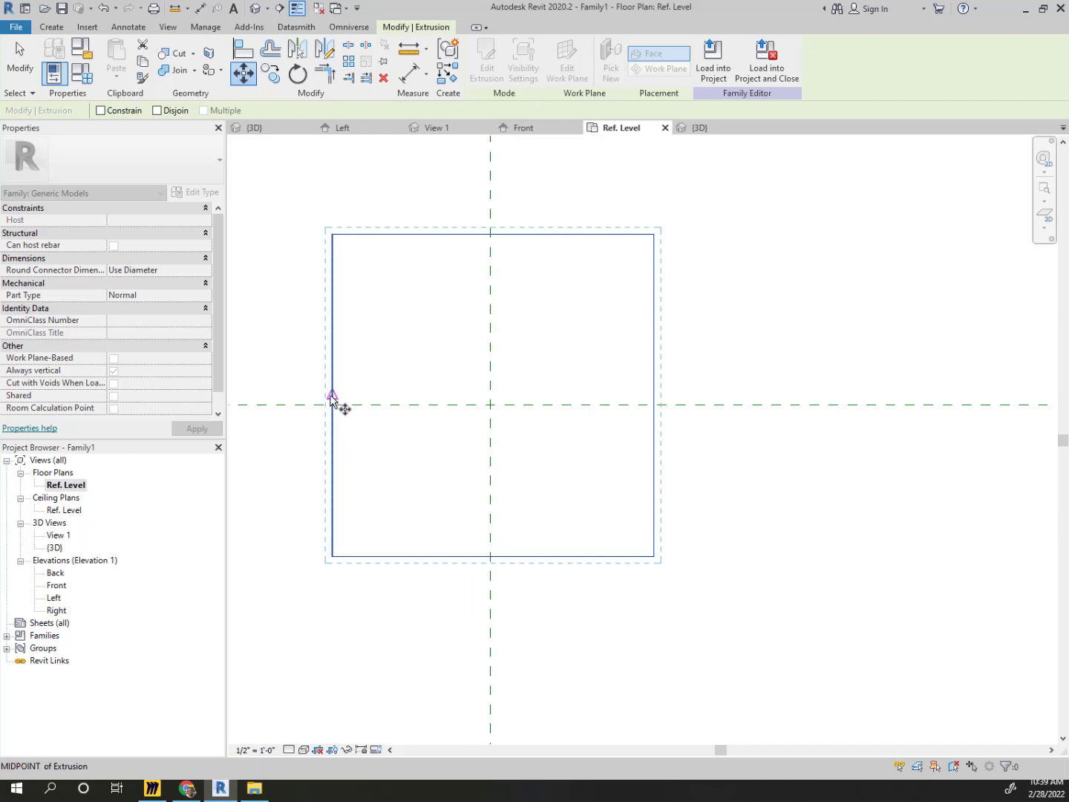
{"action": "left_click", "coordinate": [331, 405]}
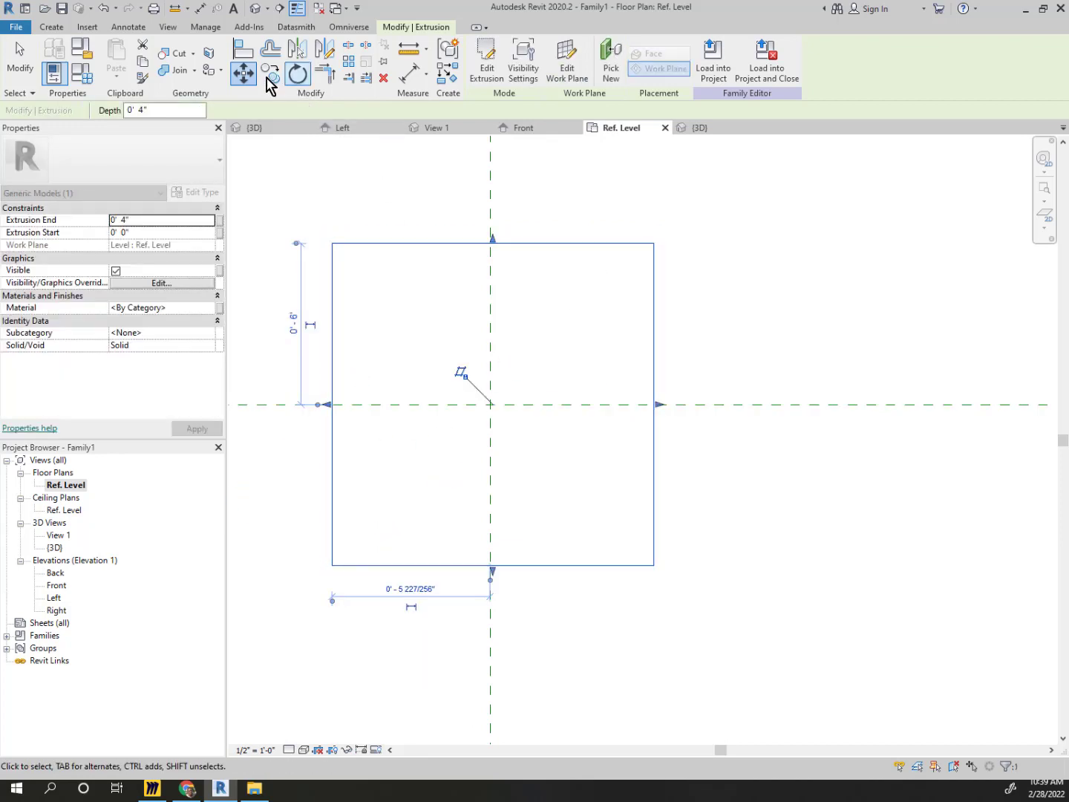
Move the square extrusion horizontally so its upper edge's midpoint lies on the Center (Left/Right) reference plane
{"action": "left_click", "coordinate": [245, 78]}
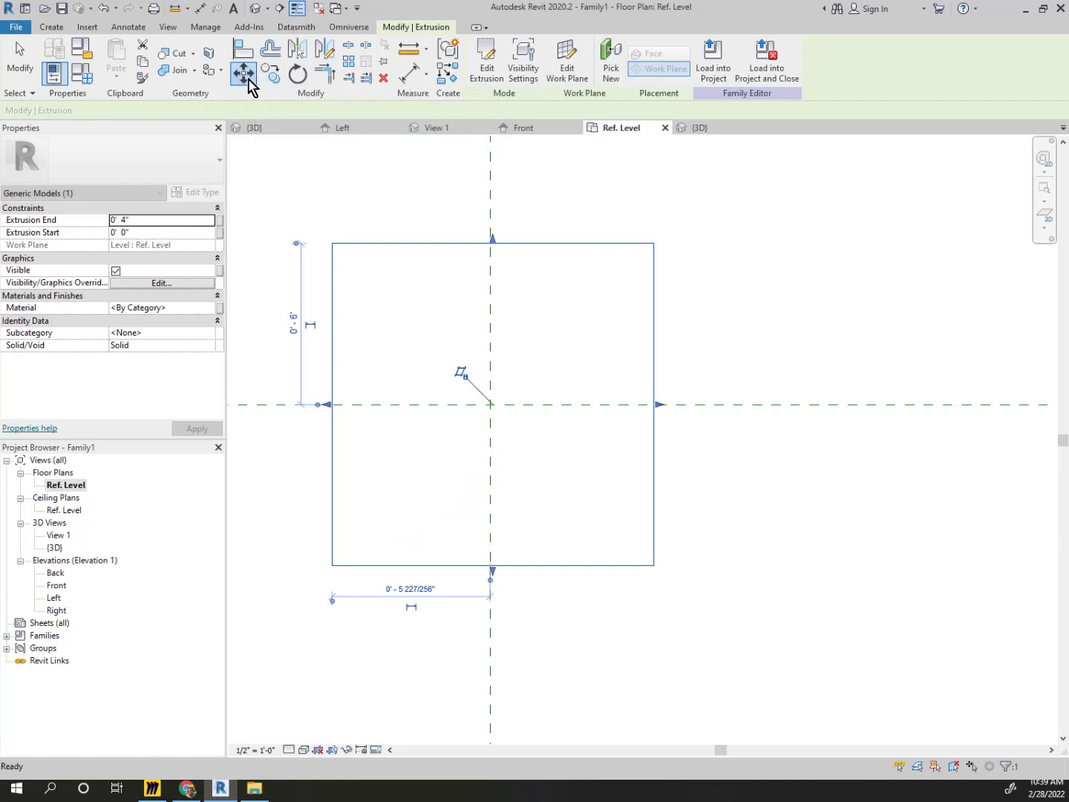
{"action": "scroll", "coordinate": [496, 248], "scroll_direction": "up", "scroll_amount": 3}
{"action": "left_click", "coordinate": [491, 240]}
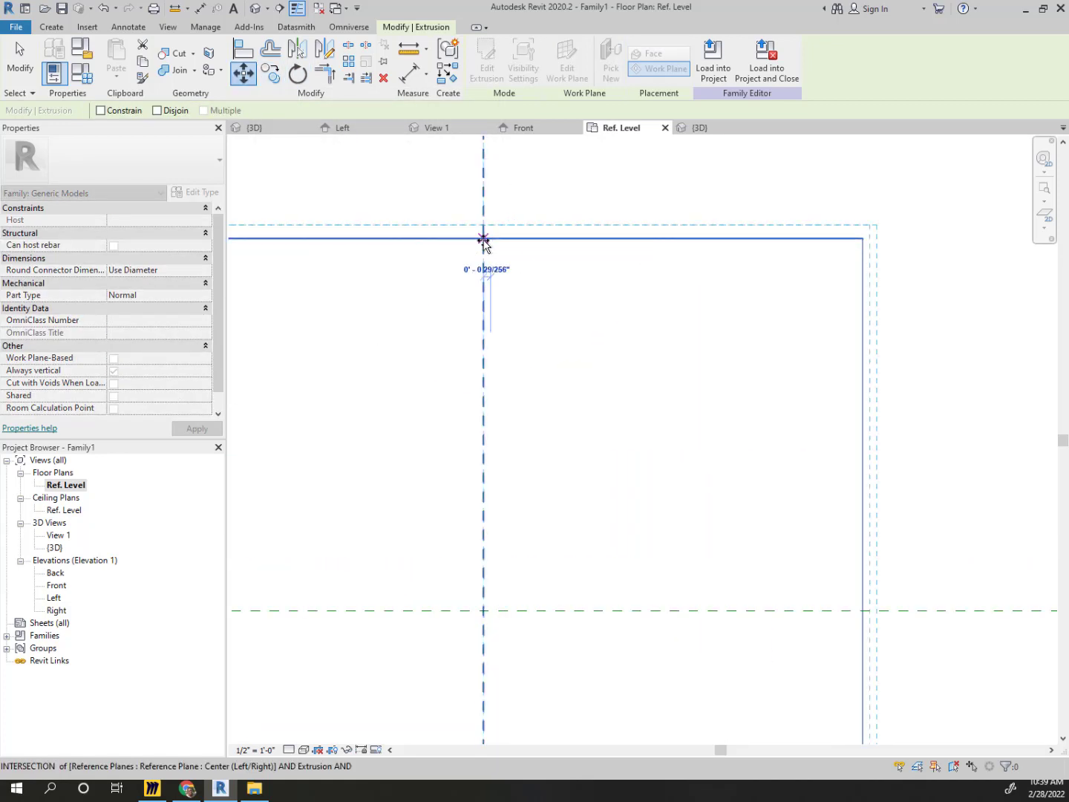
{"action": "left_click", "coordinate": [484, 239]}
{"action": "scroll", "coordinate": [558, 324], "scroll_direction": "down", "scroll_amount": 4}
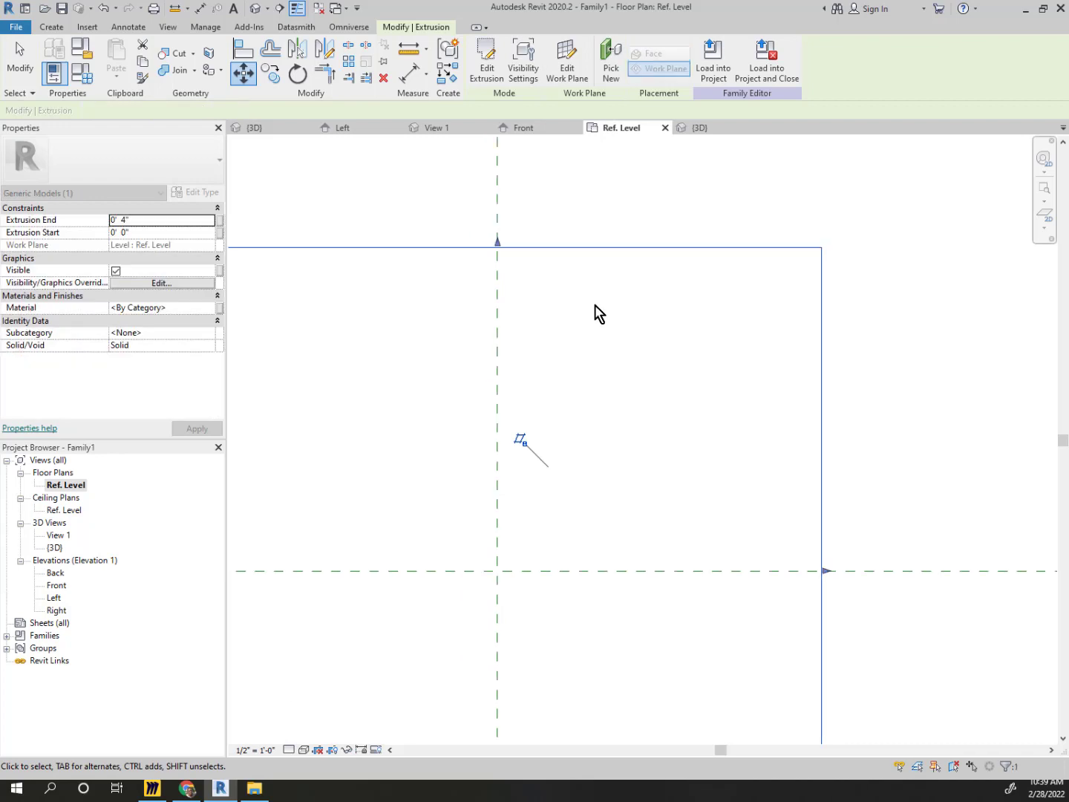
{"action": "left_click", "coordinate": [792, 370]}
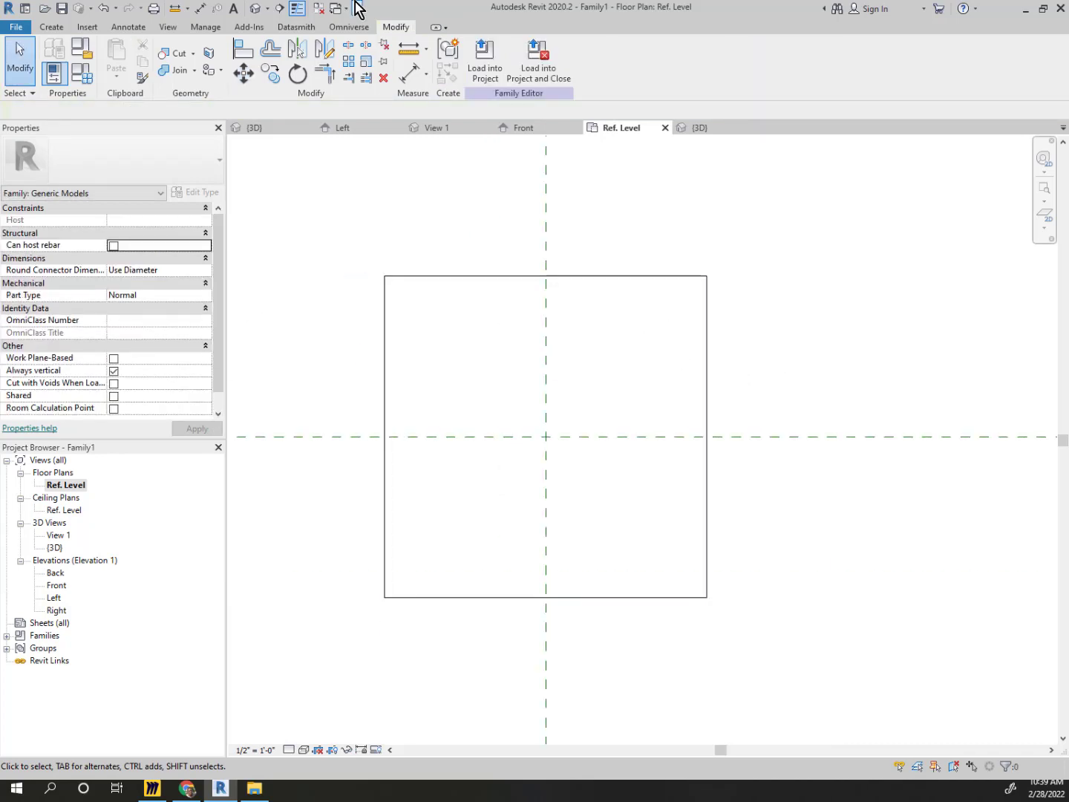
In the {3D} view, stretch the small square extrusion upward to a height of about 1' 9"
{"action": "left_click", "coordinate": [684, 127]}
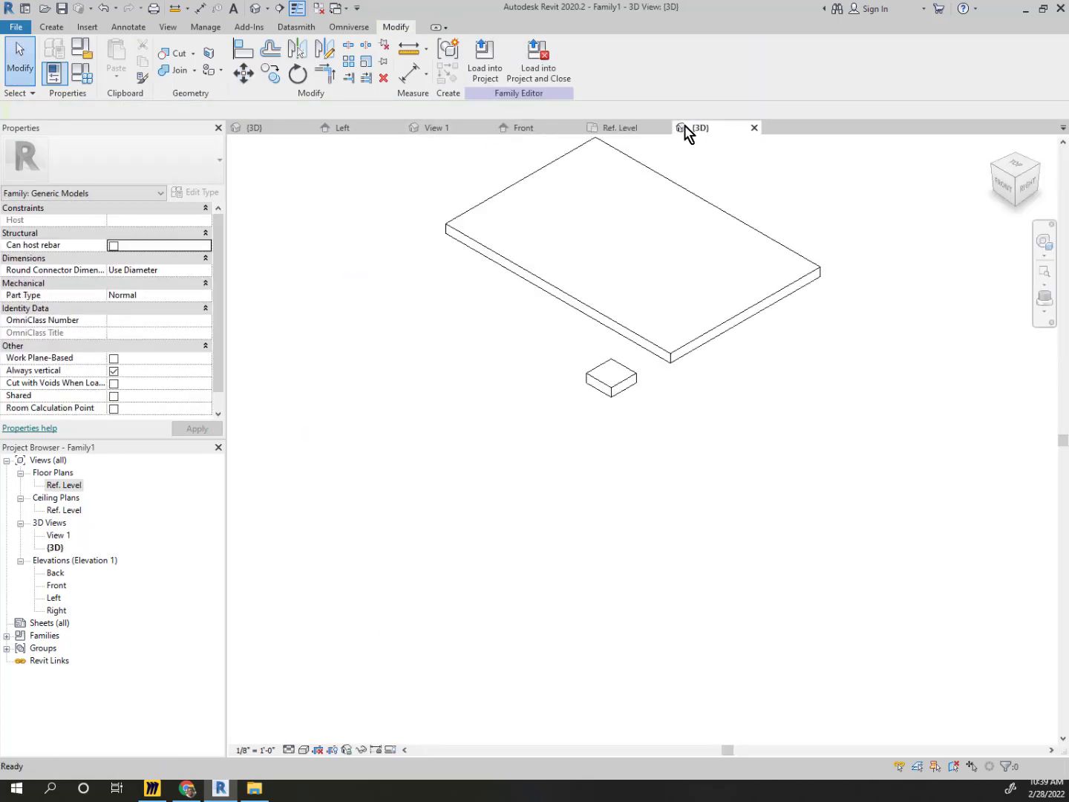
{"action": "scroll", "coordinate": [601, 402], "scroll_direction": "up", "scroll_amount": 4}
{"action": "middle_click_drag", "start_coordinate": [626, 353], "coordinate": [615, 281]}
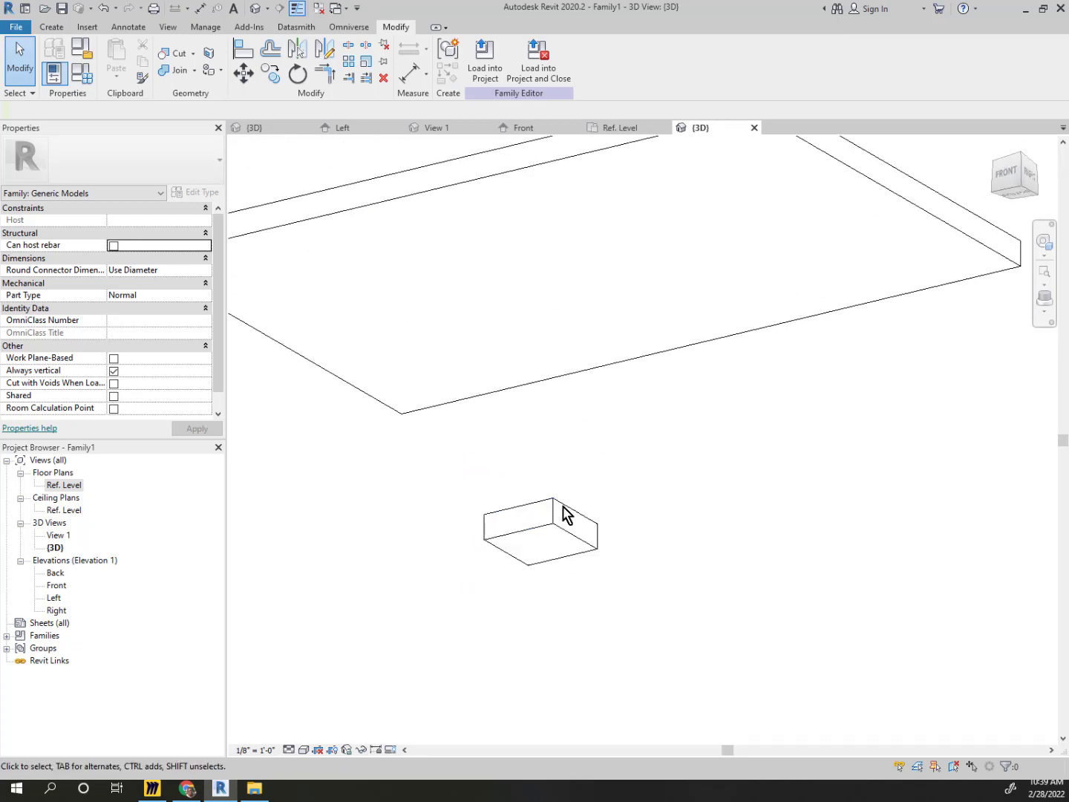
{"action": "middle_click_drag", "start_coordinate": [576, 375], "coordinate": [571, 582], "text": "shift"}
{"action": "left_click", "coordinate": [572, 583]}
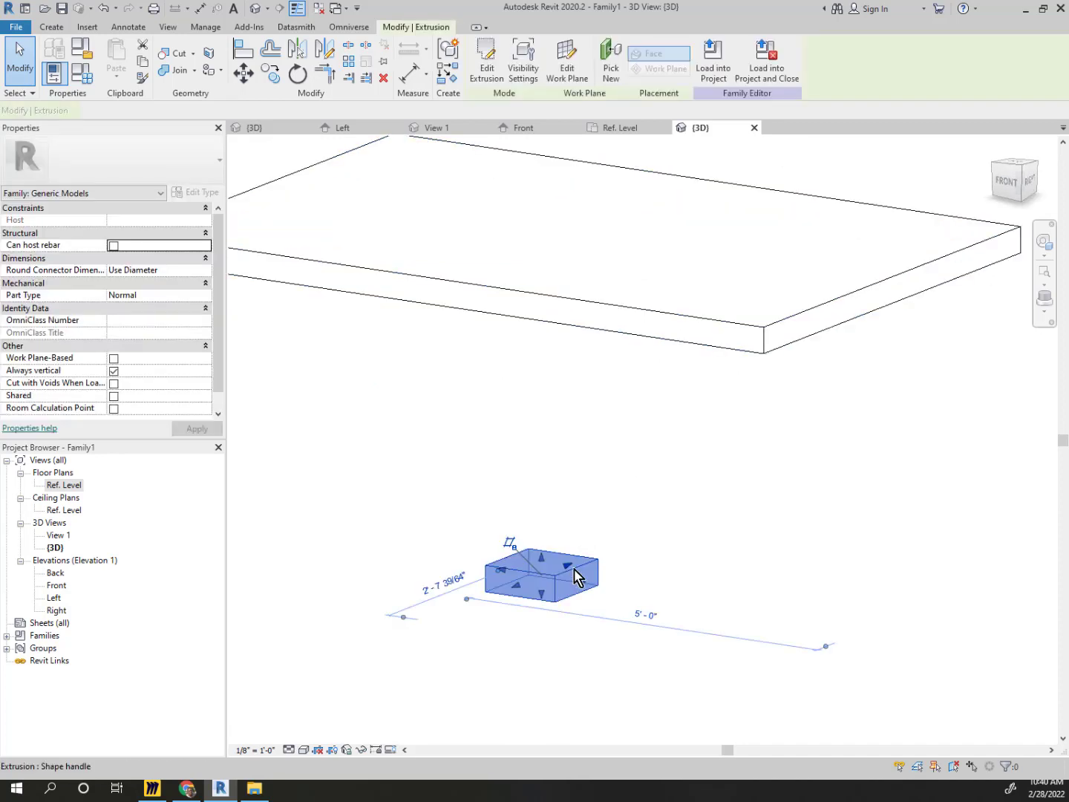
{"action": "middle_click_drag", "start_coordinate": [573, 505], "coordinate": [538, 519], "text": "shift"}
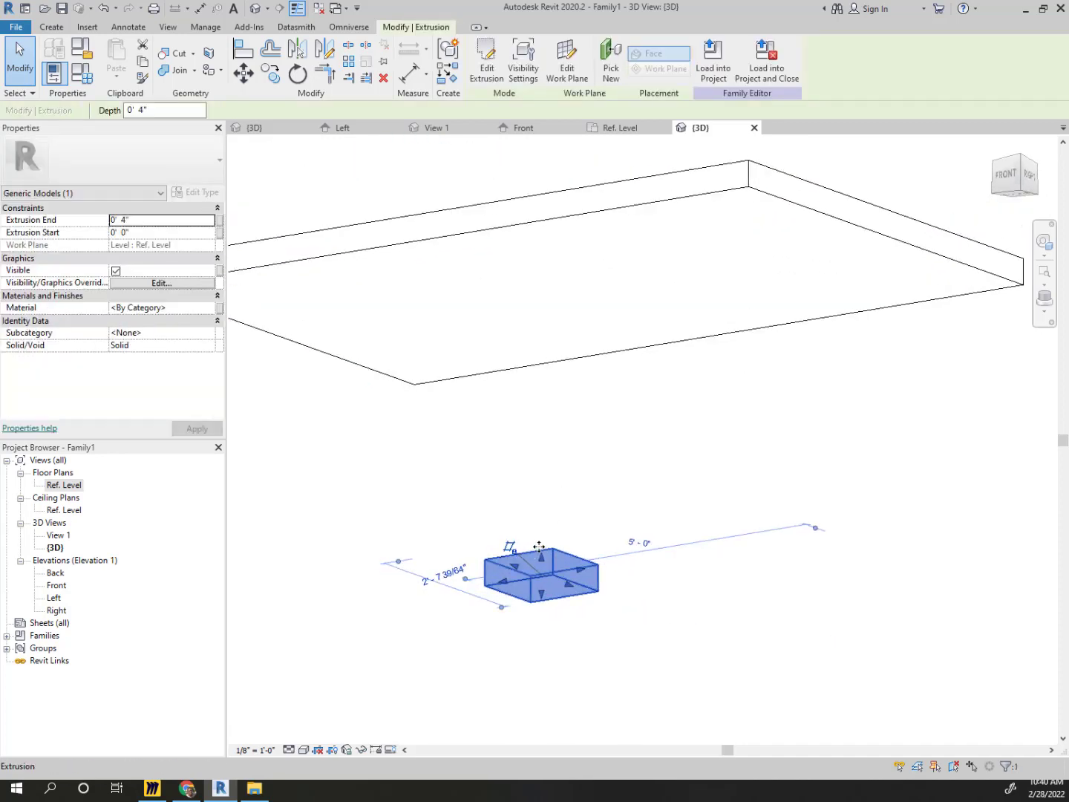
{"action": "left_click_drag", "start_coordinate": [554, 472], "coordinate": [677, 456]}
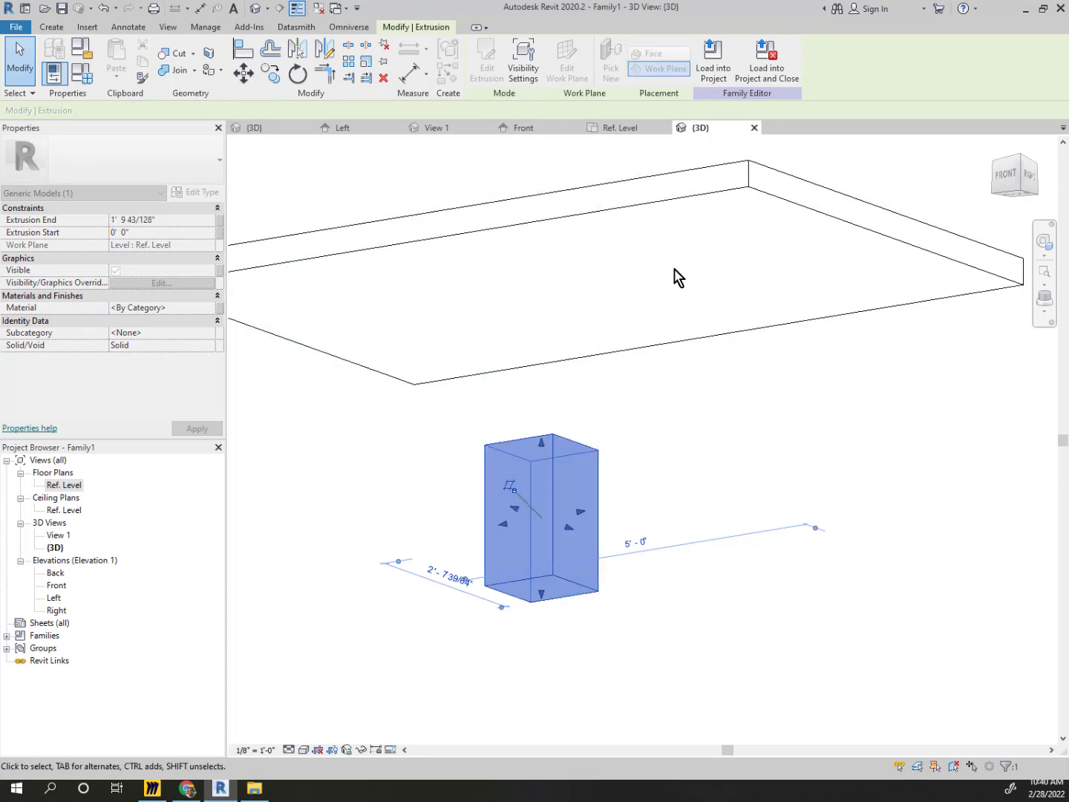
Align the top face of the square post with the underside of the table slab
{"action": "key", "text": "a"}
{"action": "key", "text": "l"}
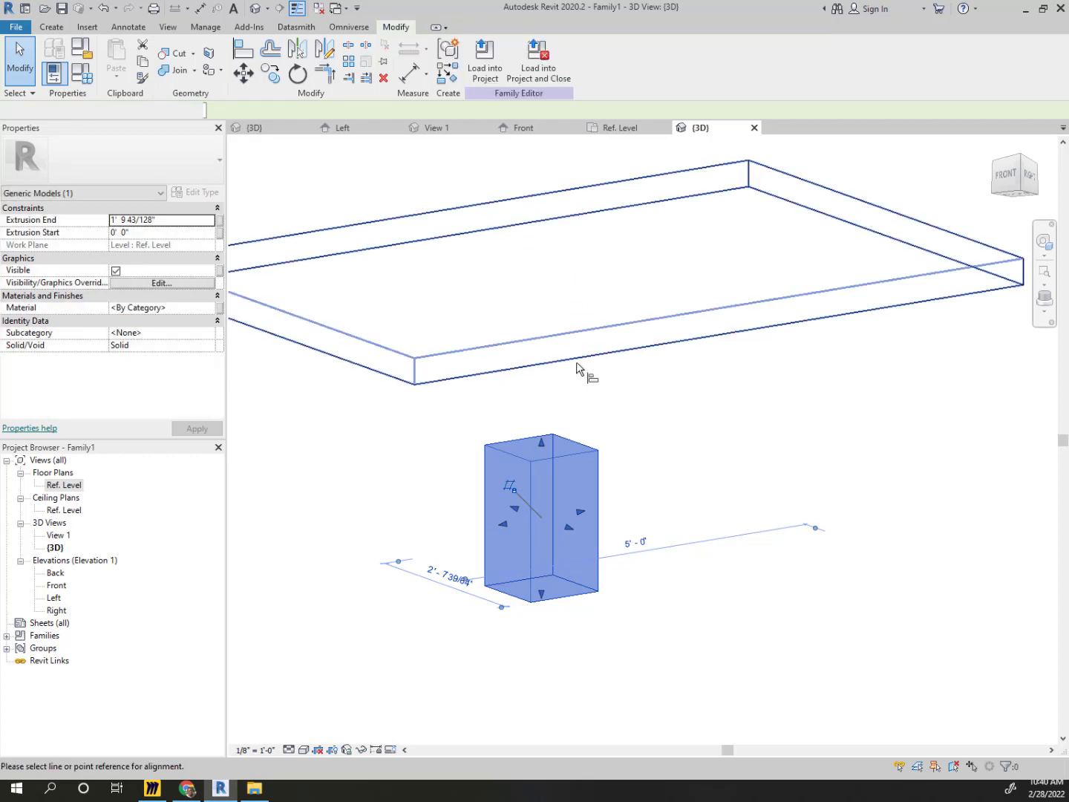
{"action": "left_click", "coordinate": [583, 357]}
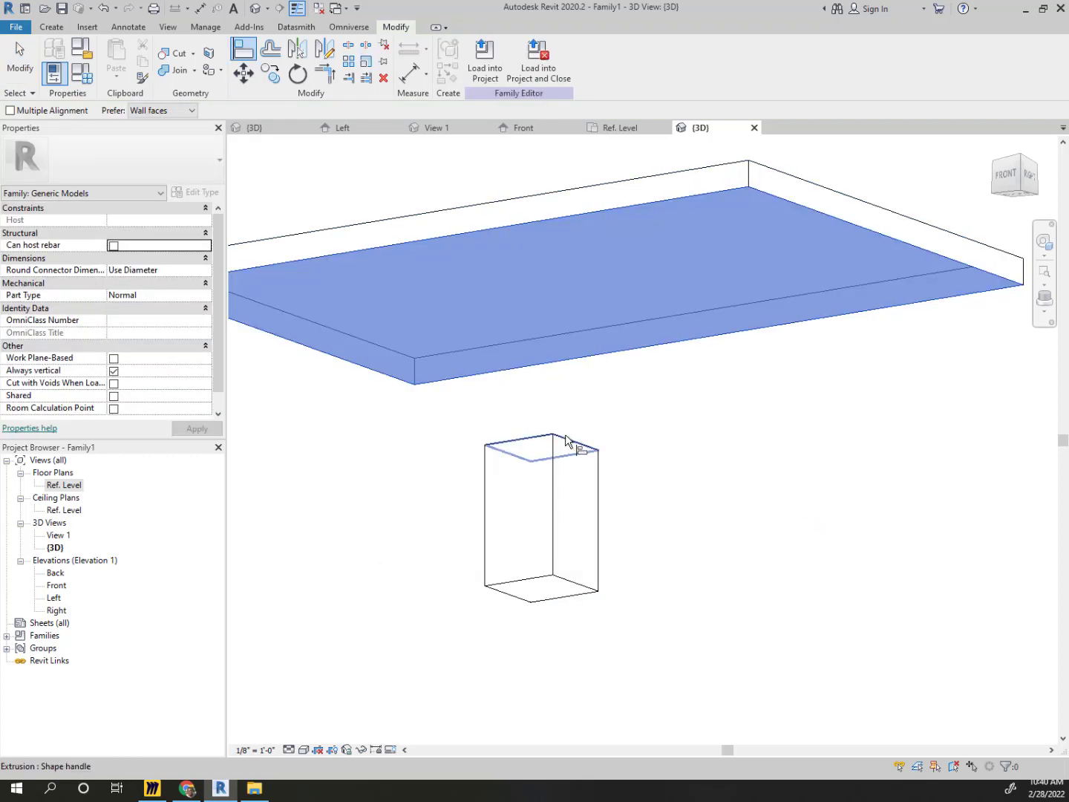
{"action": "left_click", "coordinate": [567, 436]}
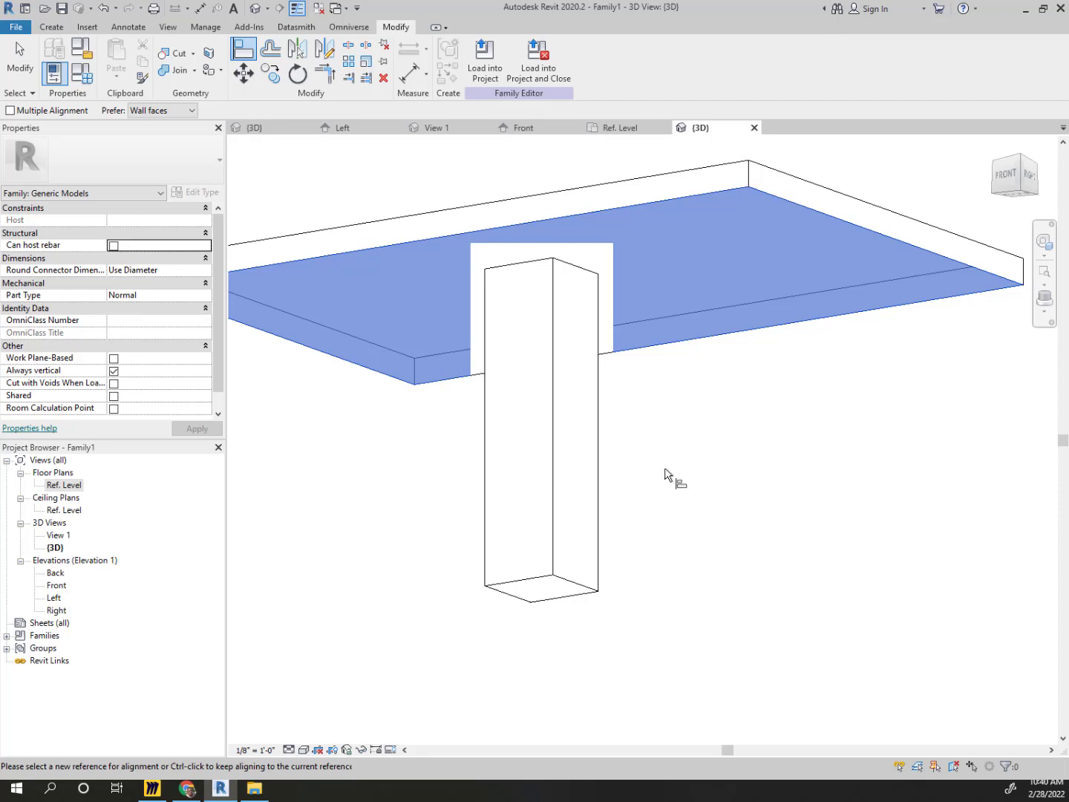
Examine the finished table from above in the 3D view, checking how the slab sits on its central post
{"action": "key", "text": "Escape"}
{"action": "key", "text": "Escape"}
{"action": "middle_click_drag", "start_coordinate": [643, 413], "coordinate": [539, 634]}
{"action": "scroll", "coordinate": [605, 476], "scroll_direction": "down", "scroll_amount": 3}
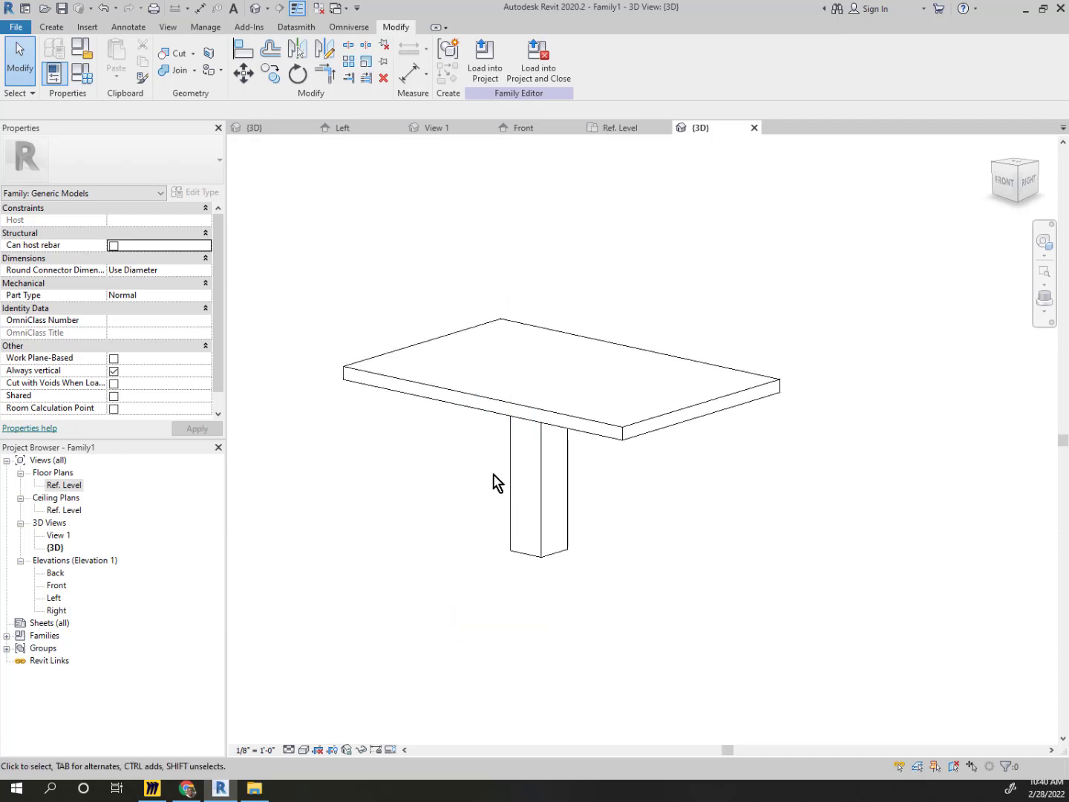
{"action": "middle_click_drag", "start_coordinate": [621, 429], "coordinate": [638, 524], "text": "shift"}
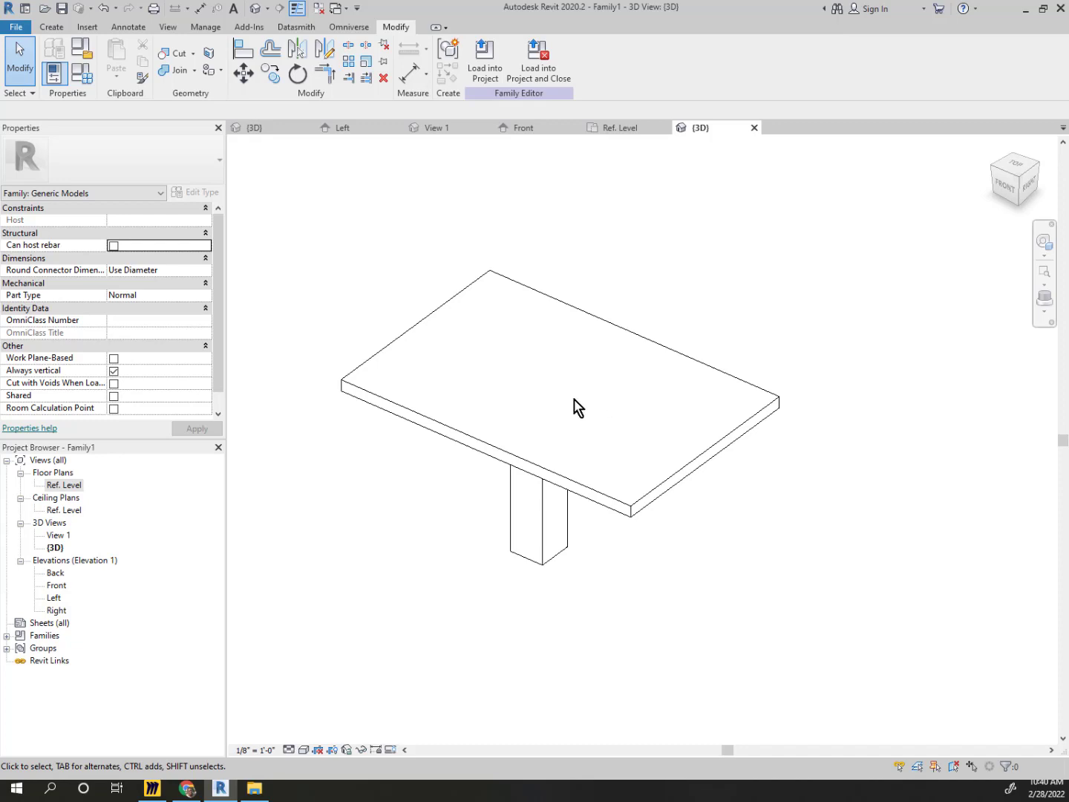
{"action": "left_click", "coordinate": [656, 499]}
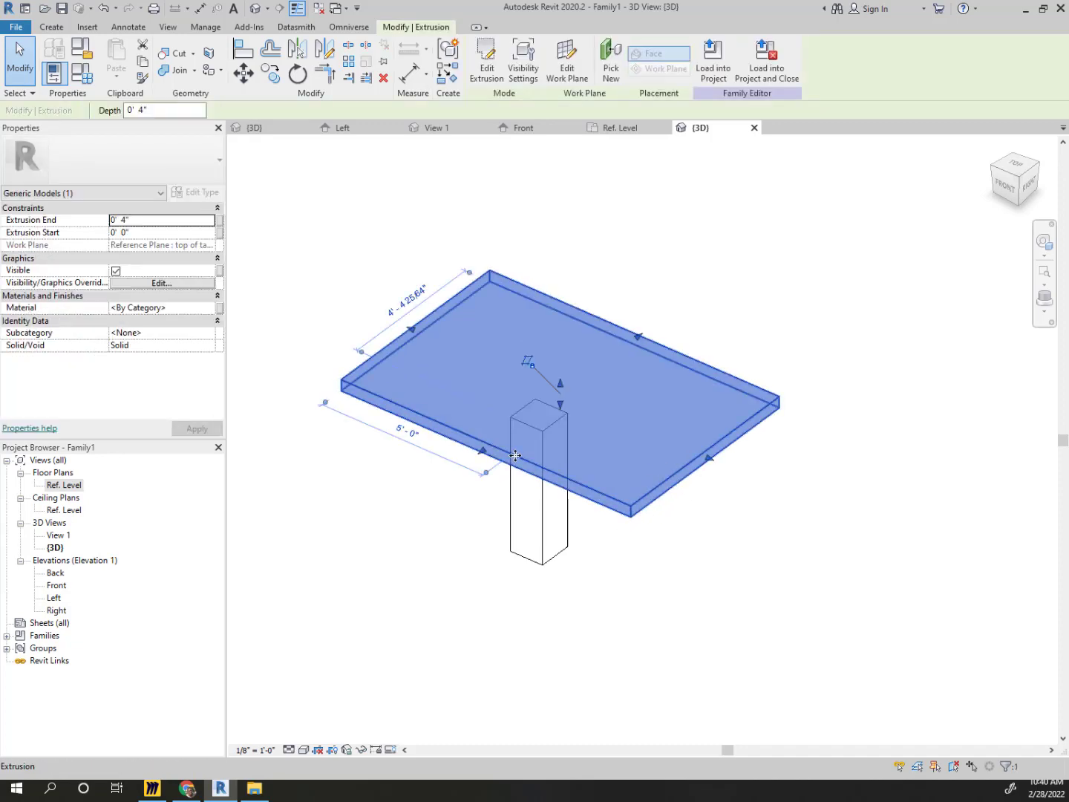
{"action": "scroll", "coordinate": [516, 456], "scroll_direction": "up", "scroll_amount": 2}
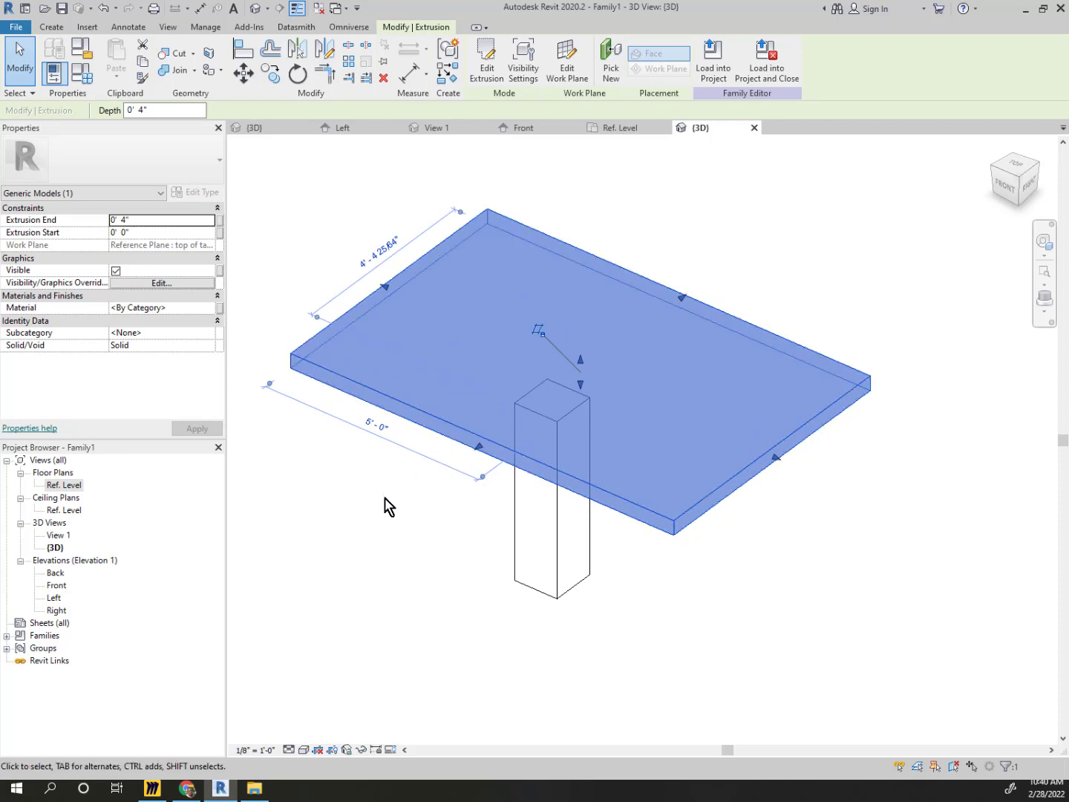
{"action": "left_click", "coordinate": [415, 536]}
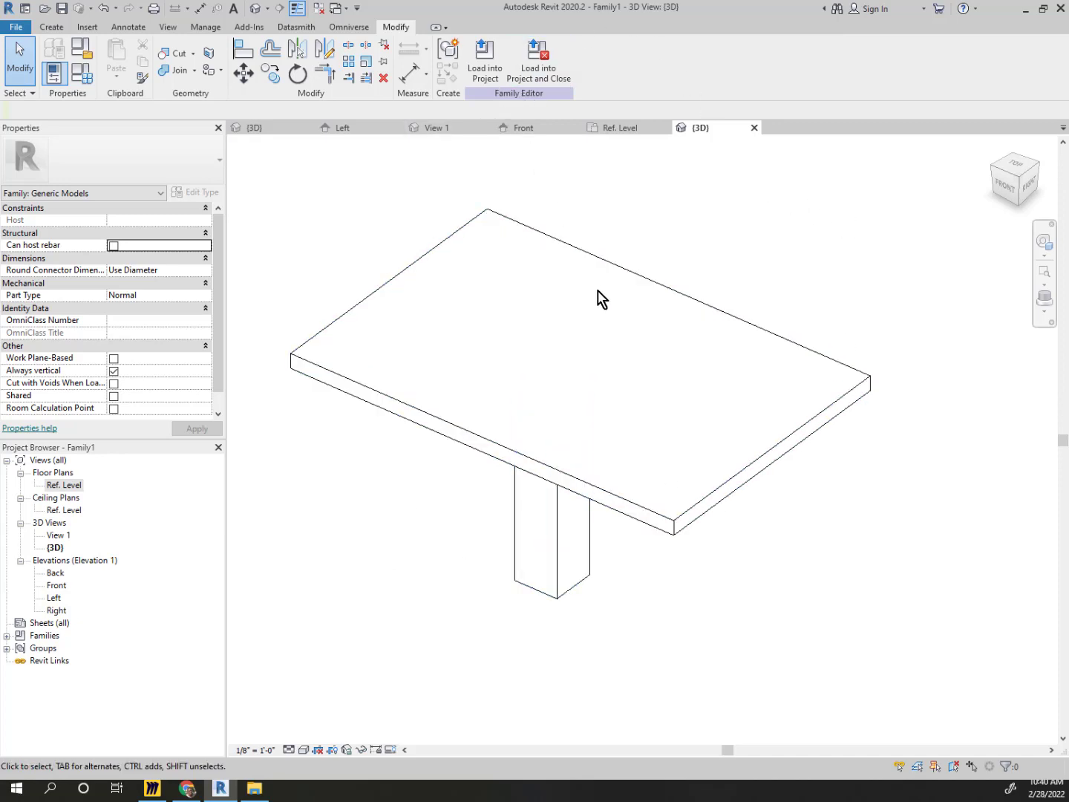
{"action": "mouse_move", "coordinate": [484, 344]}
{"action": "left_mouse_down"}
{"action": "mouse_move", "coordinate": [484, 109]}
{"action": "mouse_move", "coordinate": [461, 147]}
{"action": "left_mouse_up"}
{"action": "left_click_drag", "start_coordinate": [525, 170], "coordinate": [486, 110]}
Switch to the Revit Workflow in Architecture presentation in Chrome, review the Recommended Workflow slide, and return to Revit
{"action": "left_click", "coordinate": [187, 788]}
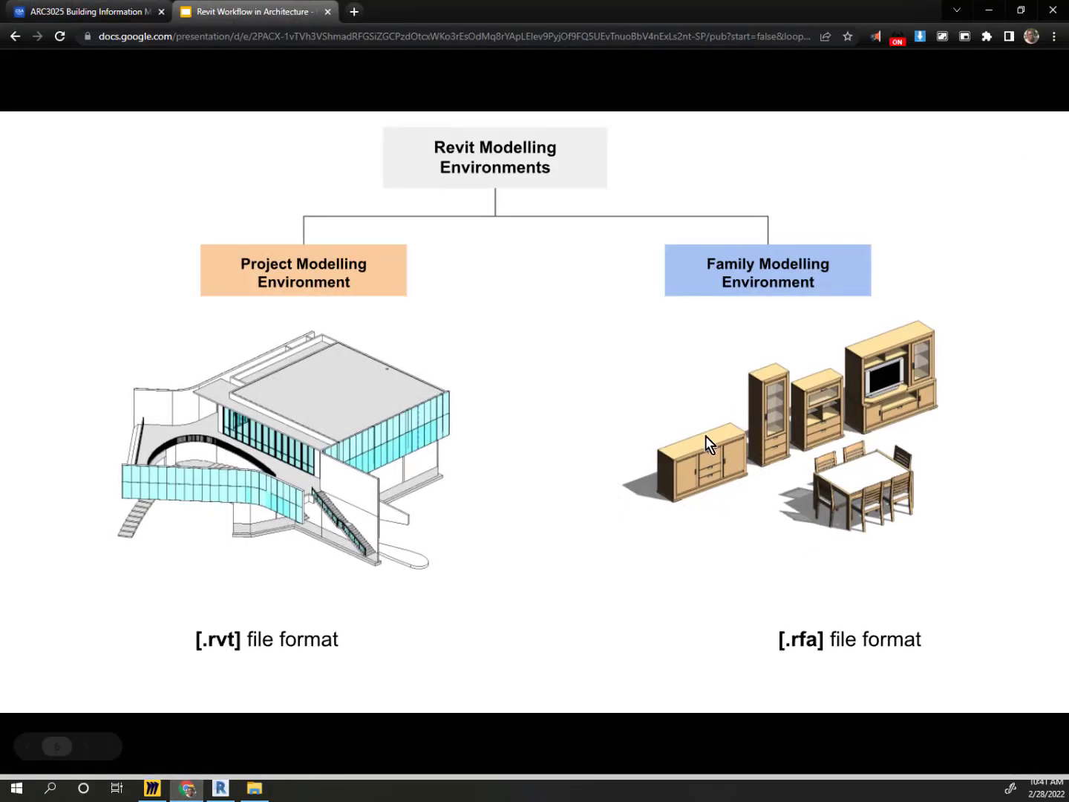
{"action": "key", "text": "Left"}
{"action": "key", "text": "Right"}
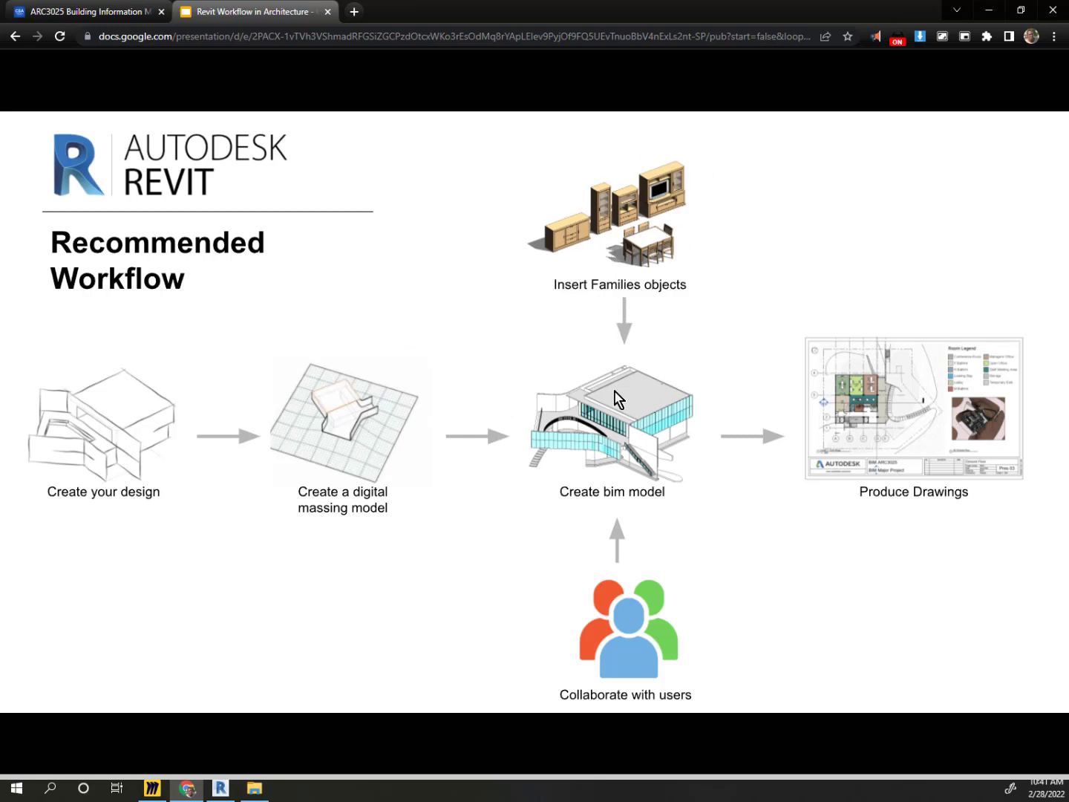
{"action": "left_click", "coordinate": [989, 11]}
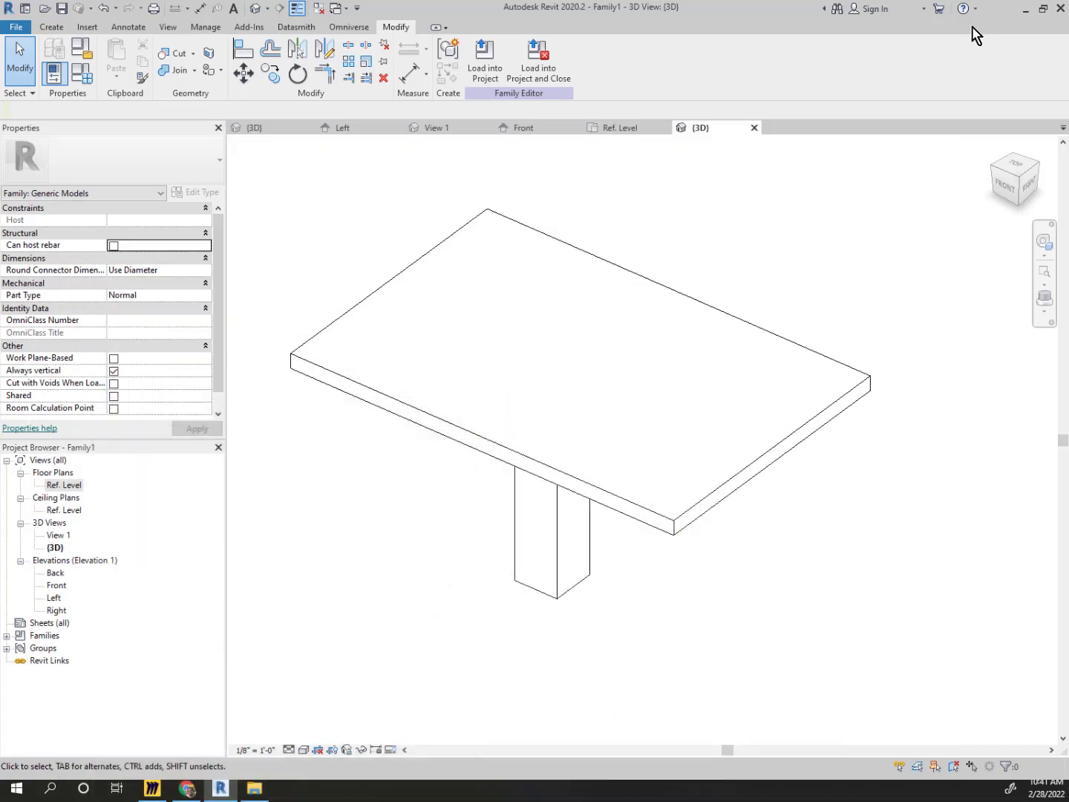
Load the table family into the building project and place one instance on the upper floor near the two doors
{"action": "left_click", "coordinate": [486, 72]}
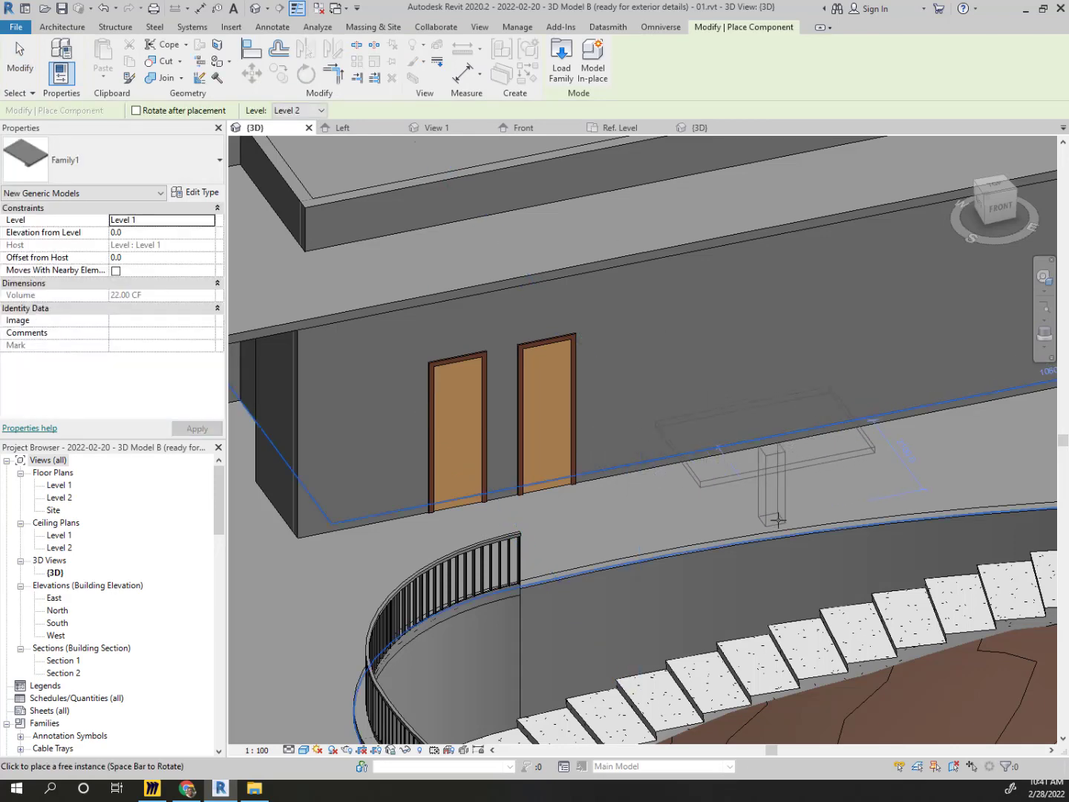
{"action": "left_click", "coordinate": [715, 554]}
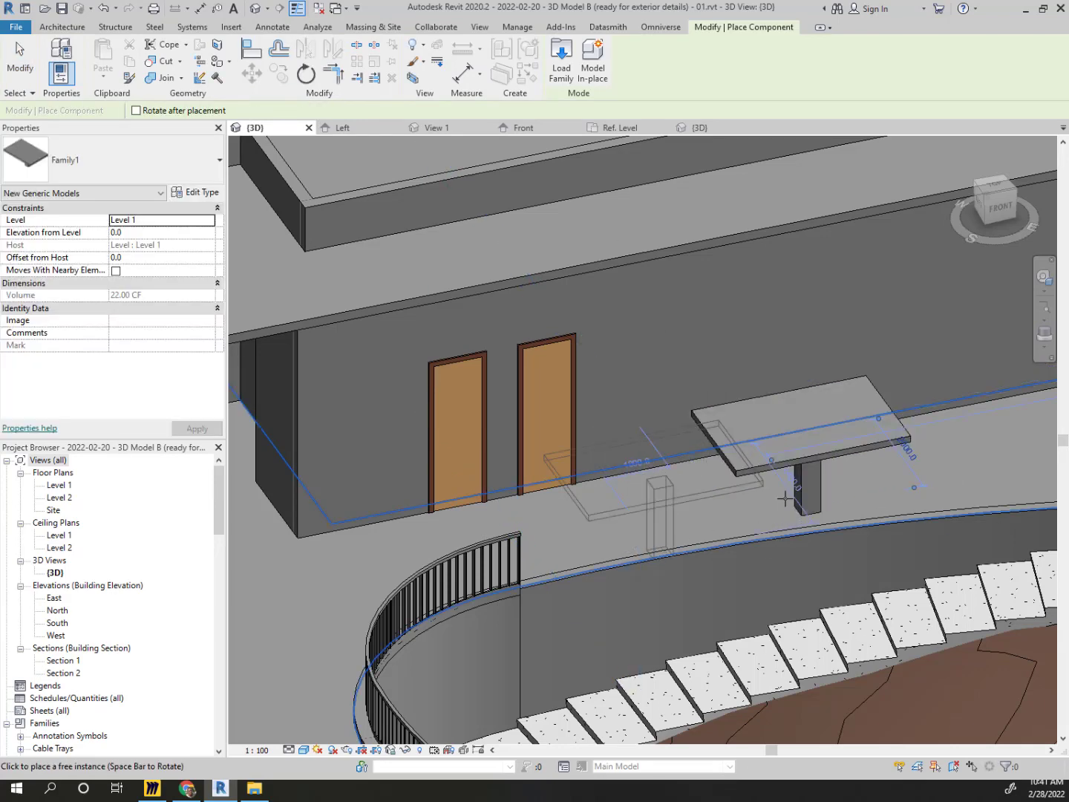
{"action": "key", "text": "Escape"}
{"action": "key", "text": "Escape"}
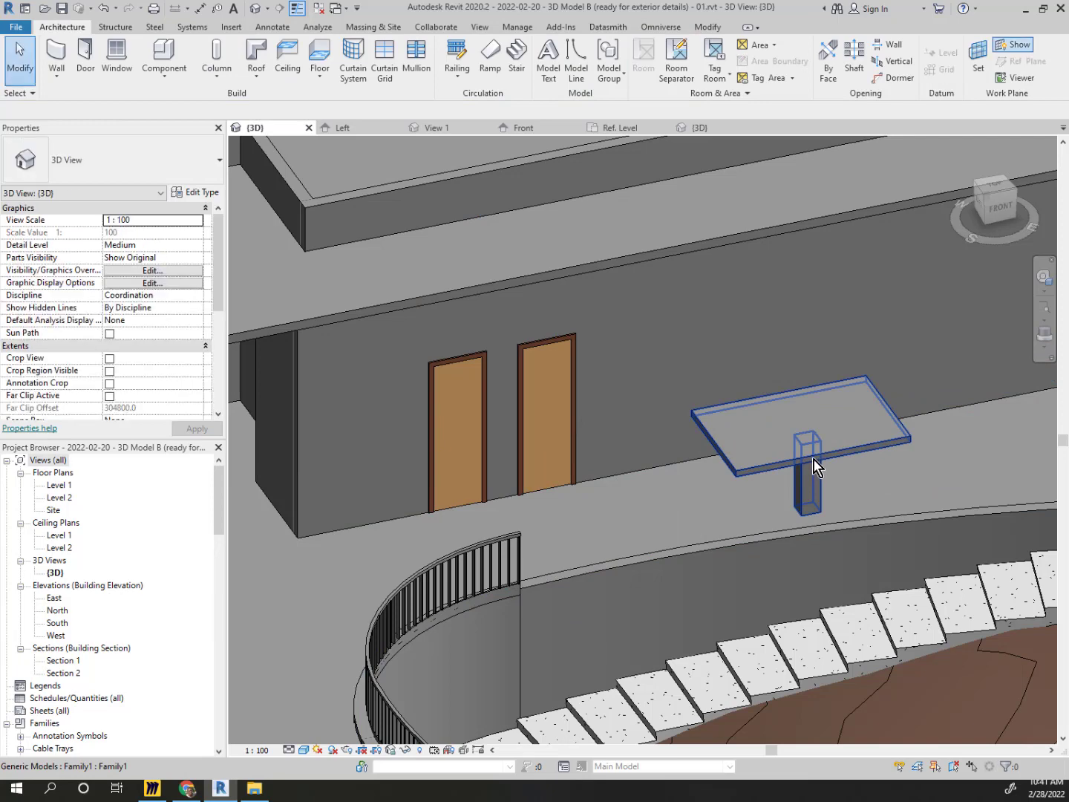
{"action": "middle_click_drag", "start_coordinate": [815, 466], "coordinate": [748, 464]}
{"action": "left_click", "coordinate": [749, 465]}
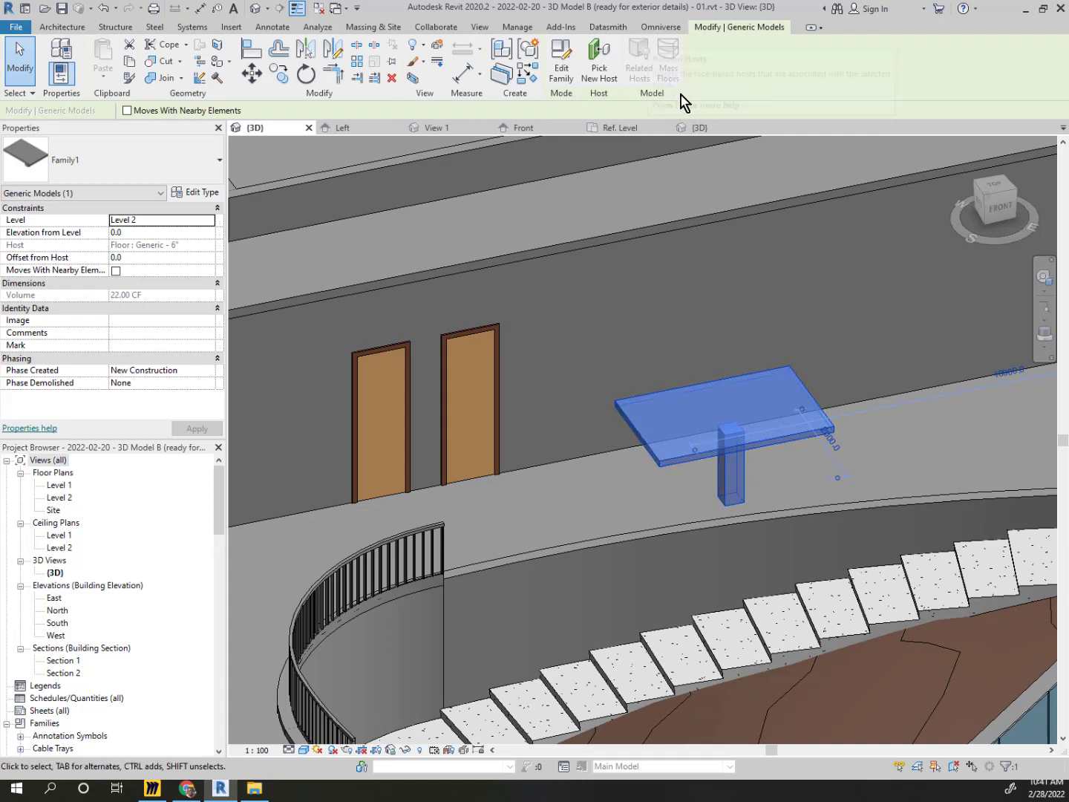
Return to the table family and inspect it in the Ref. Level floor plan, the ceiling plan and the 3D view from the top
{"action": "left_click", "coordinate": [628, 132]}
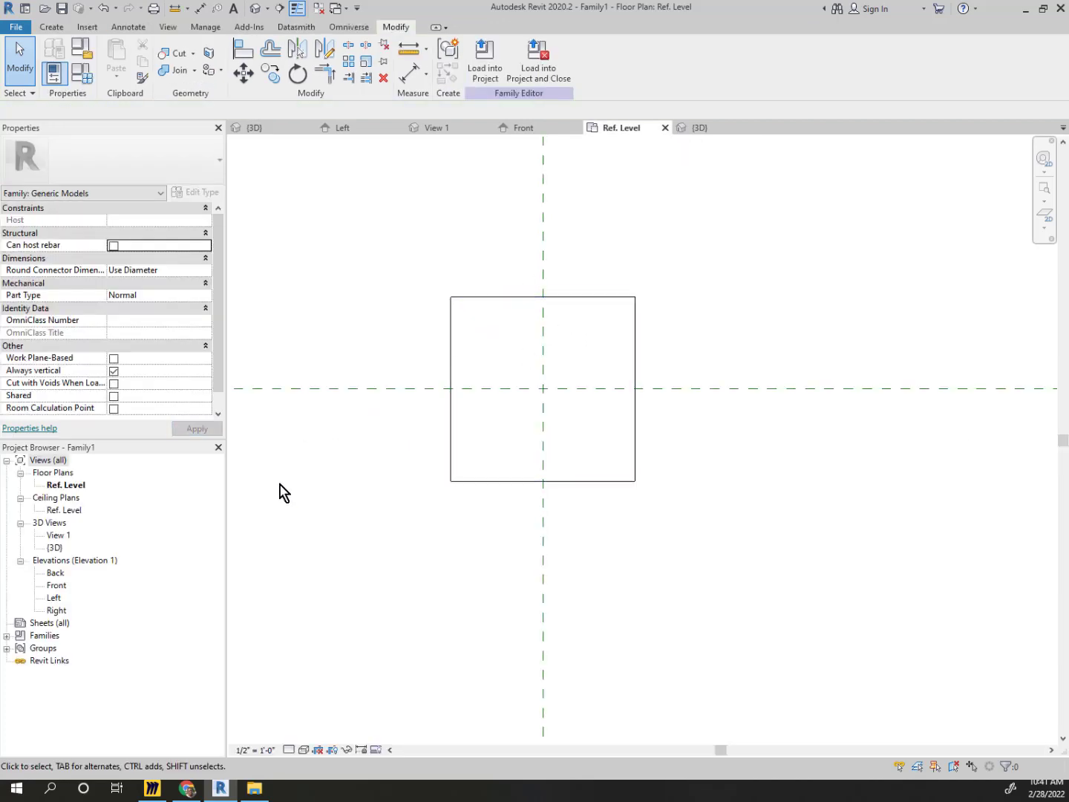
{"action": "scroll", "coordinate": [553, 489], "scroll_direction": "down", "scroll_amount": 5}
{"action": "double_click", "coordinate": [82, 512]}
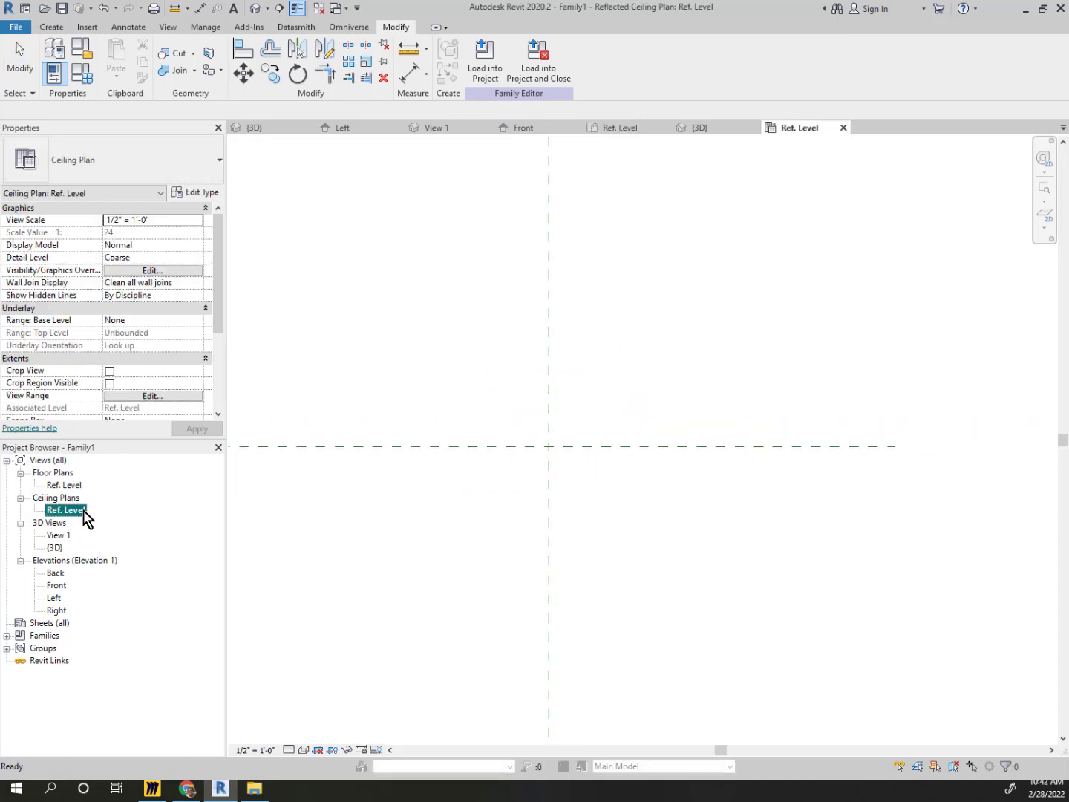
{"action": "double_click", "coordinate": [59, 549]}
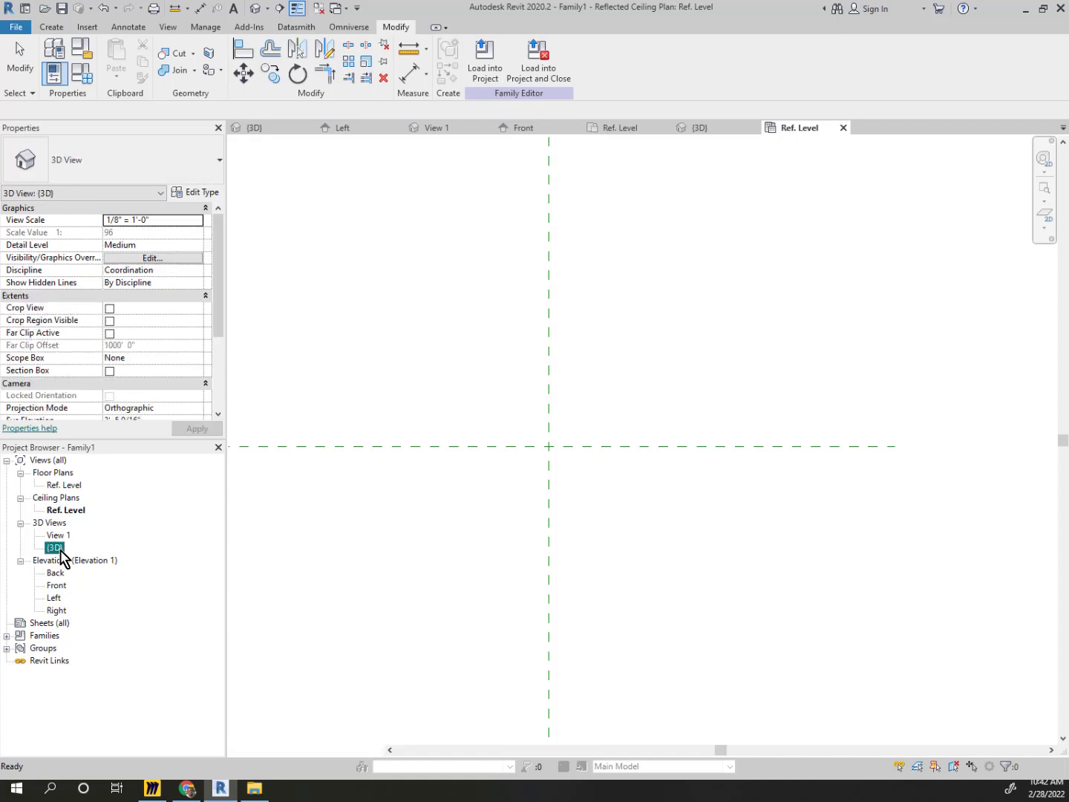
{"action": "left_click", "coordinate": [1011, 164]}
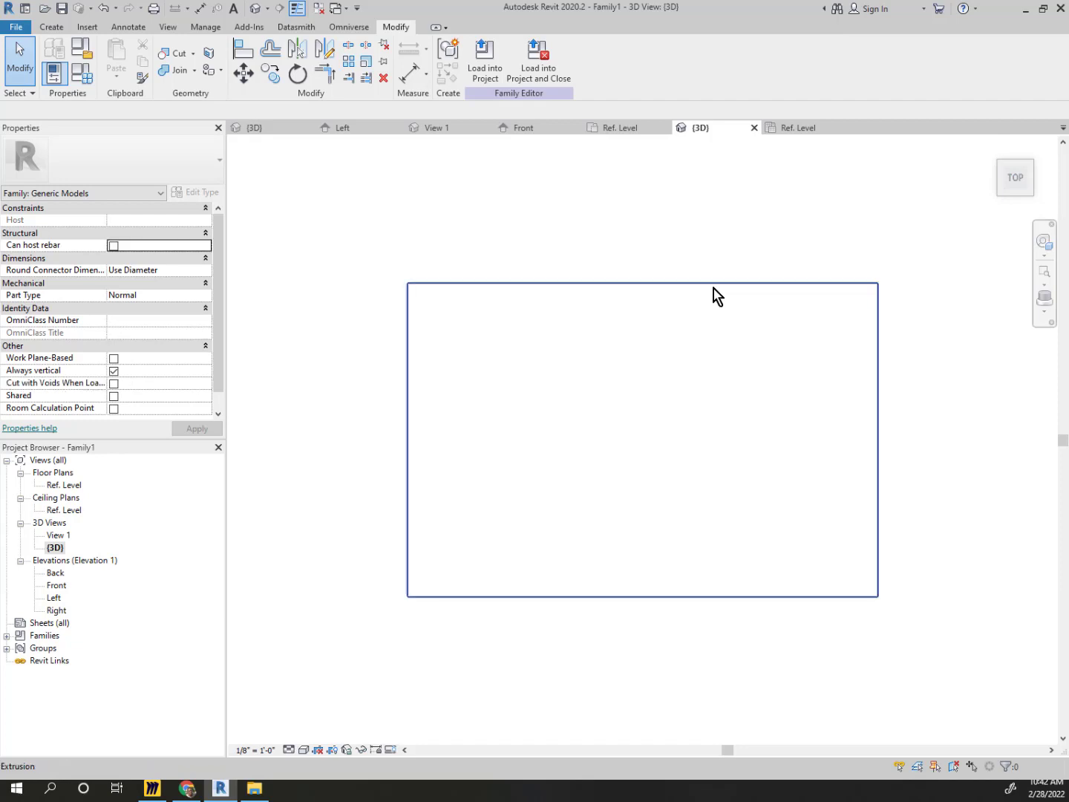
{"action": "left_click", "coordinate": [714, 292]}
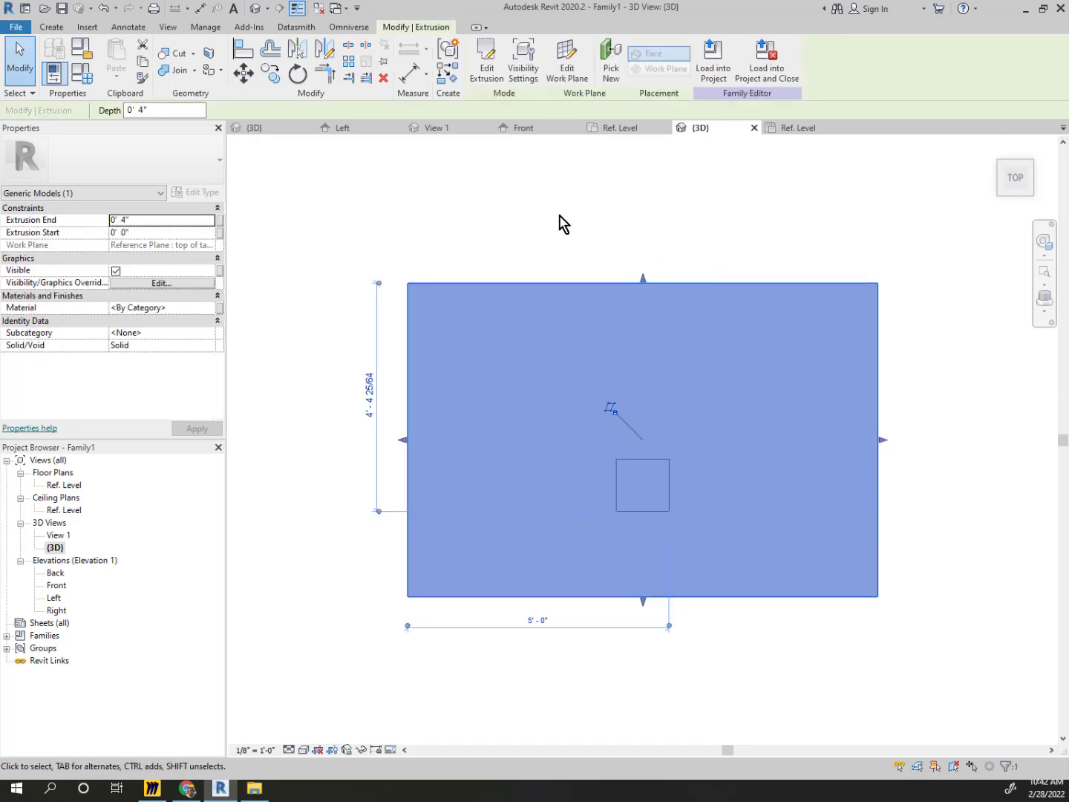
{"action": "left_click", "coordinate": [503, 223]}
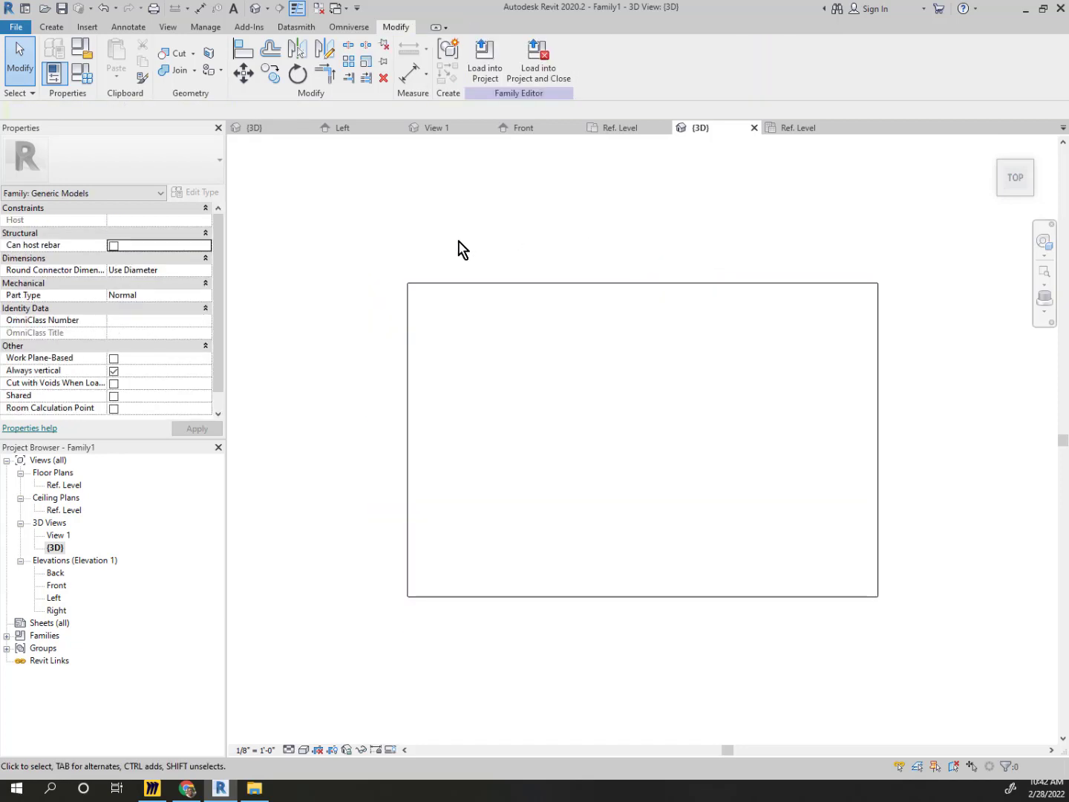
In the Front elevation, make the temporary dimension between Ref. Level and the "top of table" reference plane permanent
{"action": "left_click", "coordinate": [57, 28]}
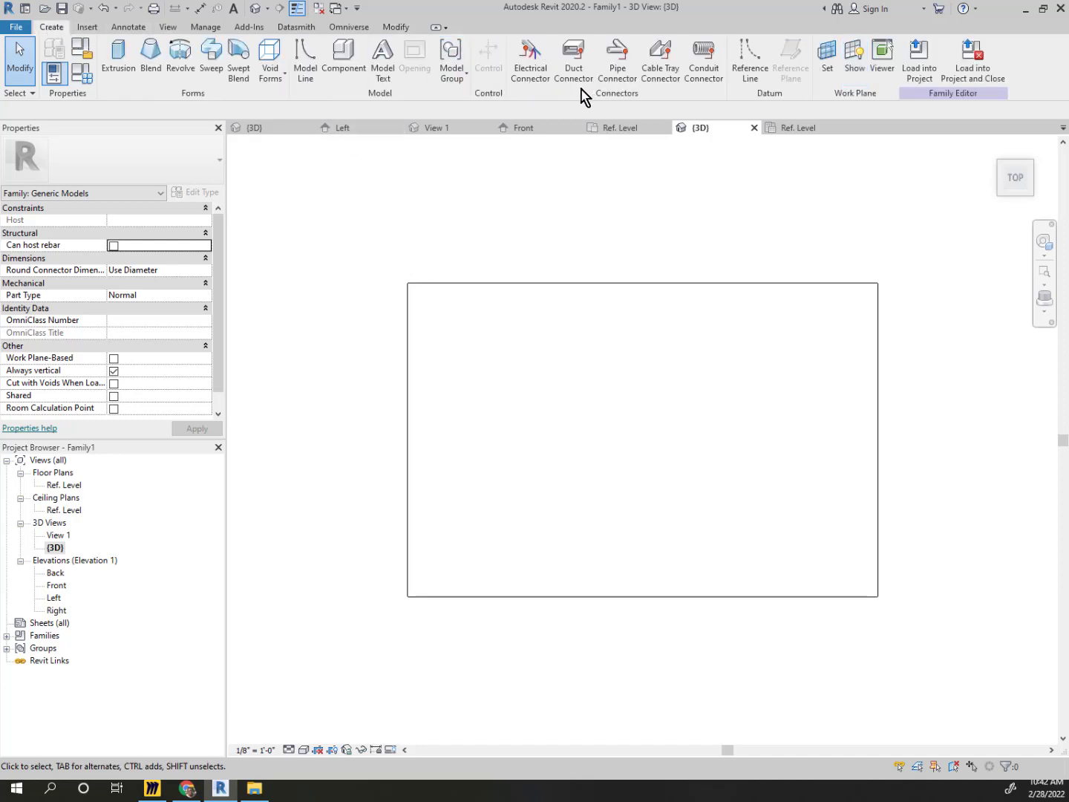
{"action": "double_click", "coordinate": [62, 586]}
{"action": "scroll", "coordinate": [657, 345], "scroll_direction": "up", "scroll_amount": 2}
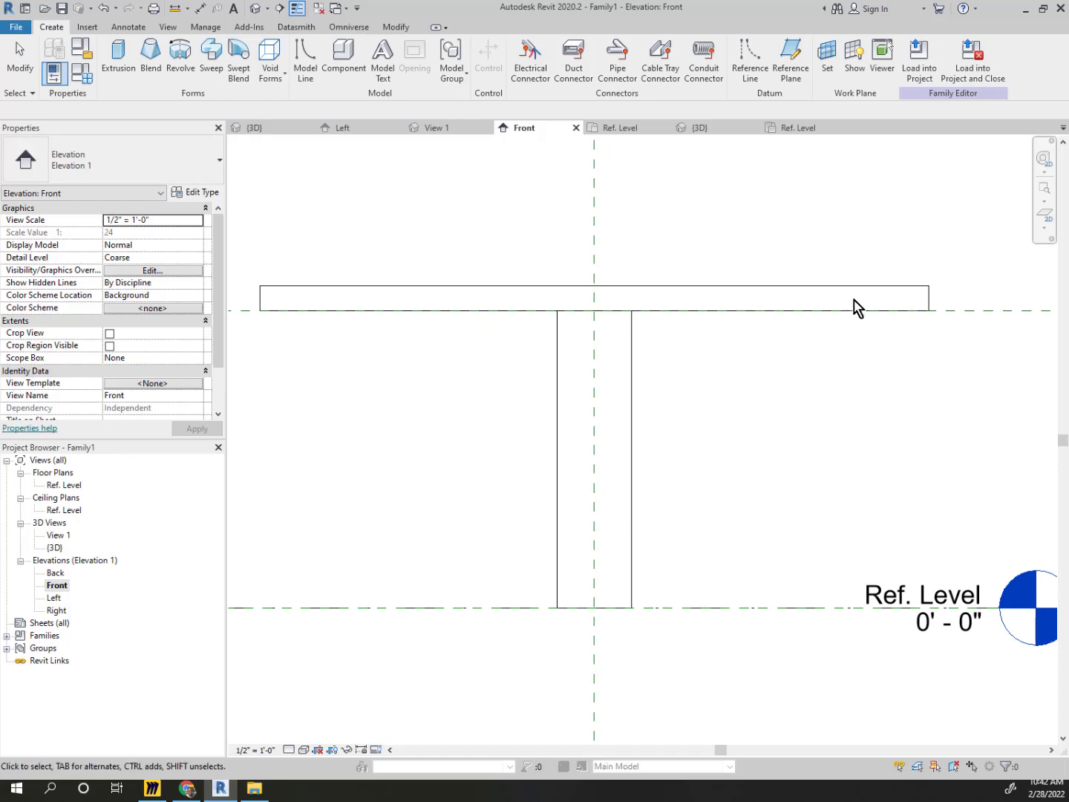
{"action": "left_click", "coordinate": [978, 312]}
{"action": "scroll", "coordinate": [891, 331], "scroll_direction": "down", "scroll_amount": 1}
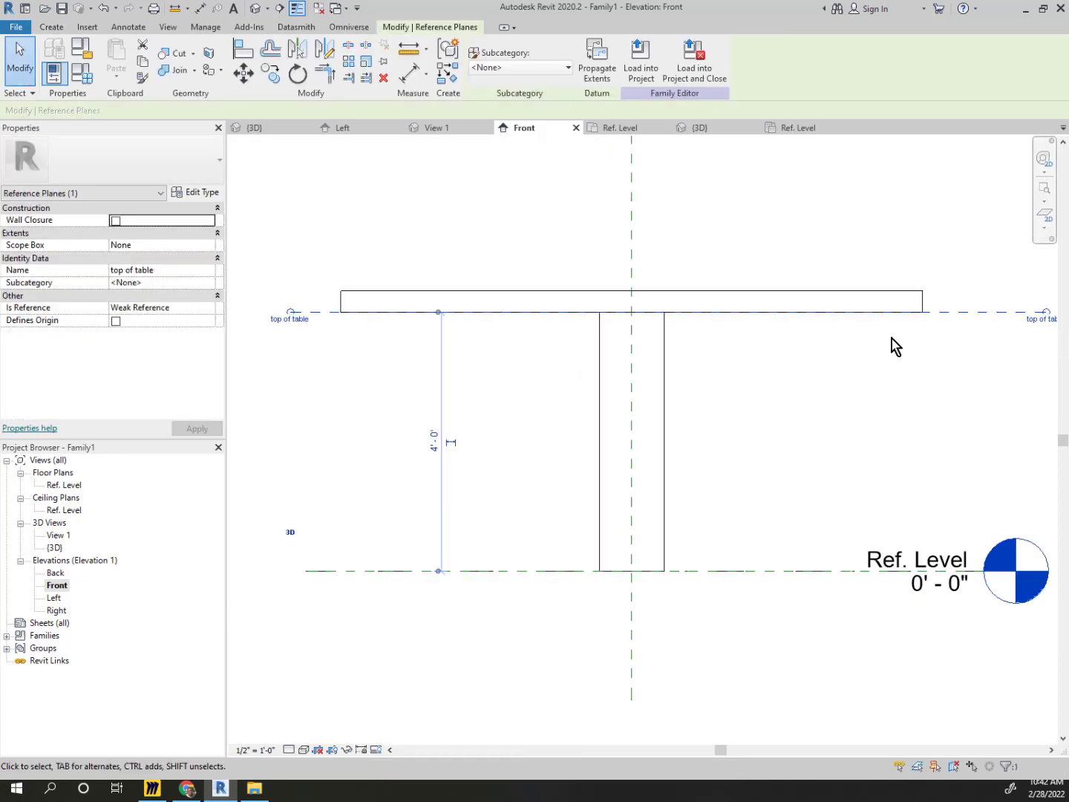
{"action": "scroll", "coordinate": [631, 357], "scroll_direction": "down", "scroll_amount": 1}
{"action": "scroll", "coordinate": [332, 398], "scroll_direction": "up", "scroll_amount": 2}
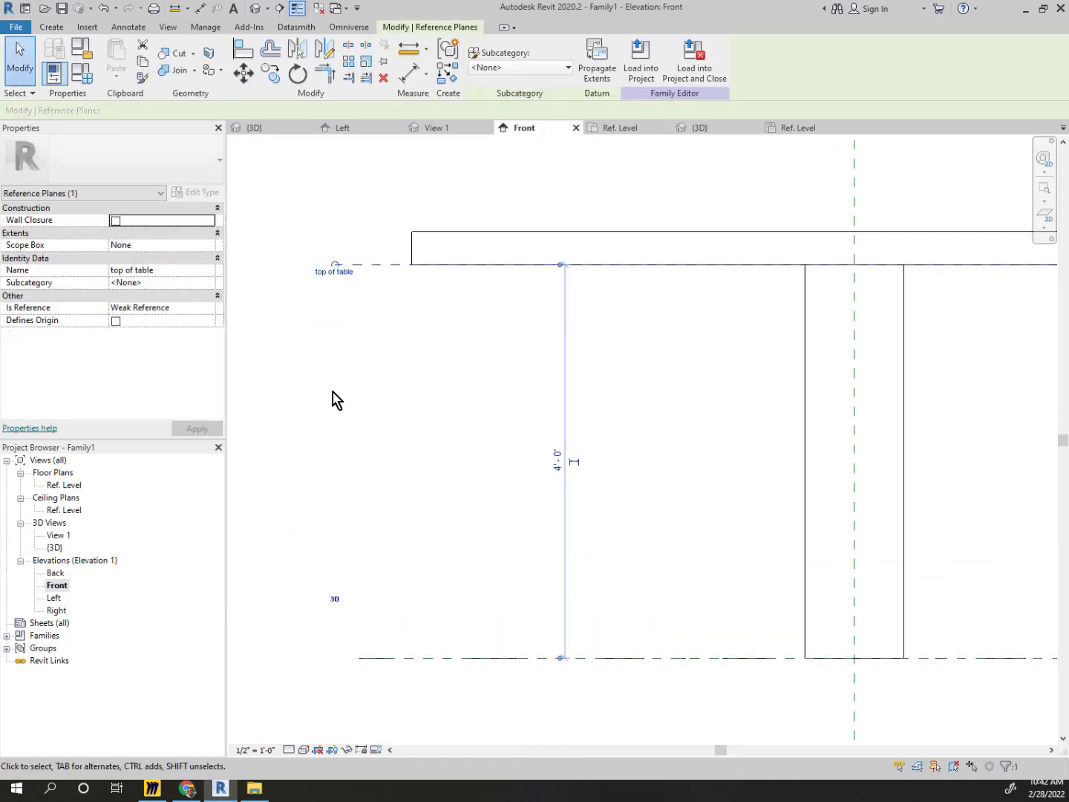
{"action": "left_click", "coordinate": [573, 463]}
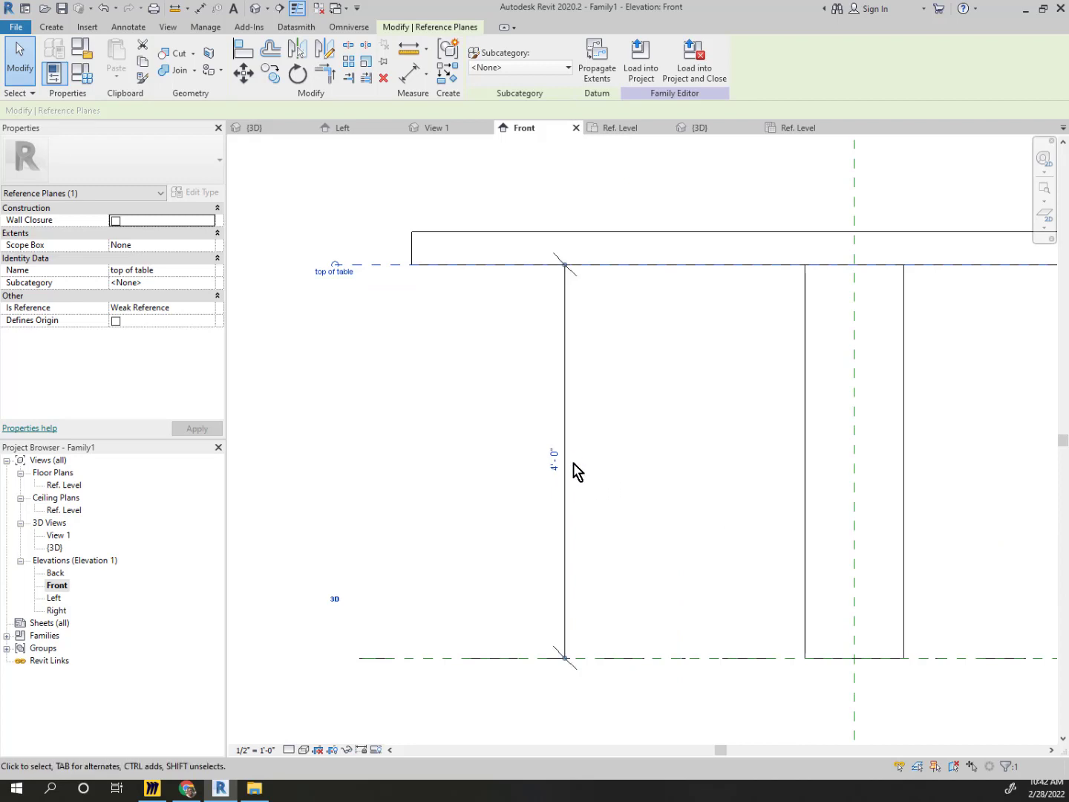
{"action": "left_click", "coordinate": [418, 520]}
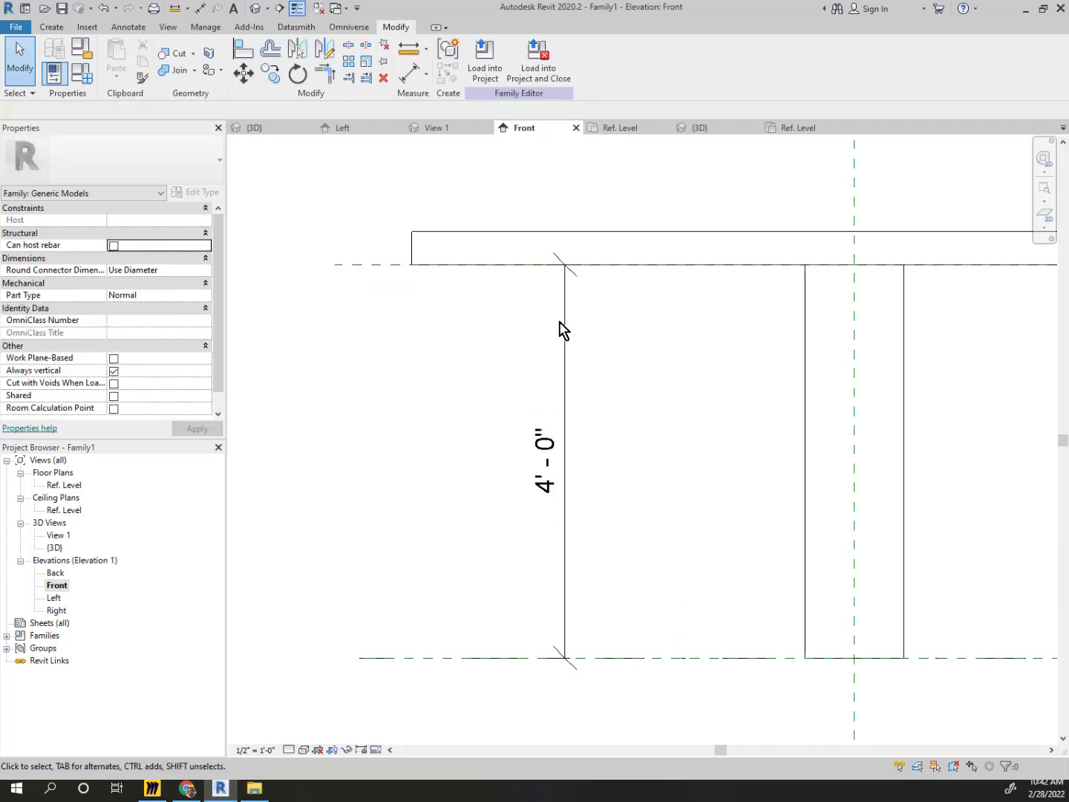
Label the vertical dimension with a new type-based family parameter named Table Height, grouped under Dimensions
{"action": "left_click", "coordinate": [567, 370]}
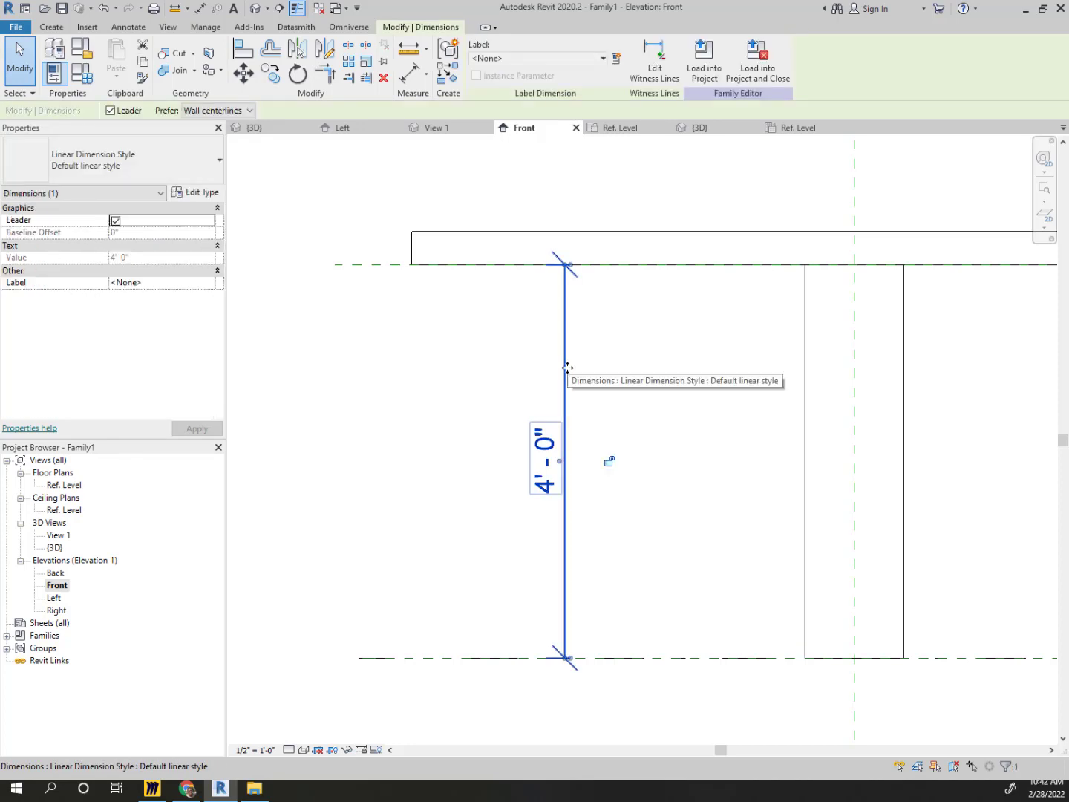
{"action": "left_click", "coordinate": [349, 339]}
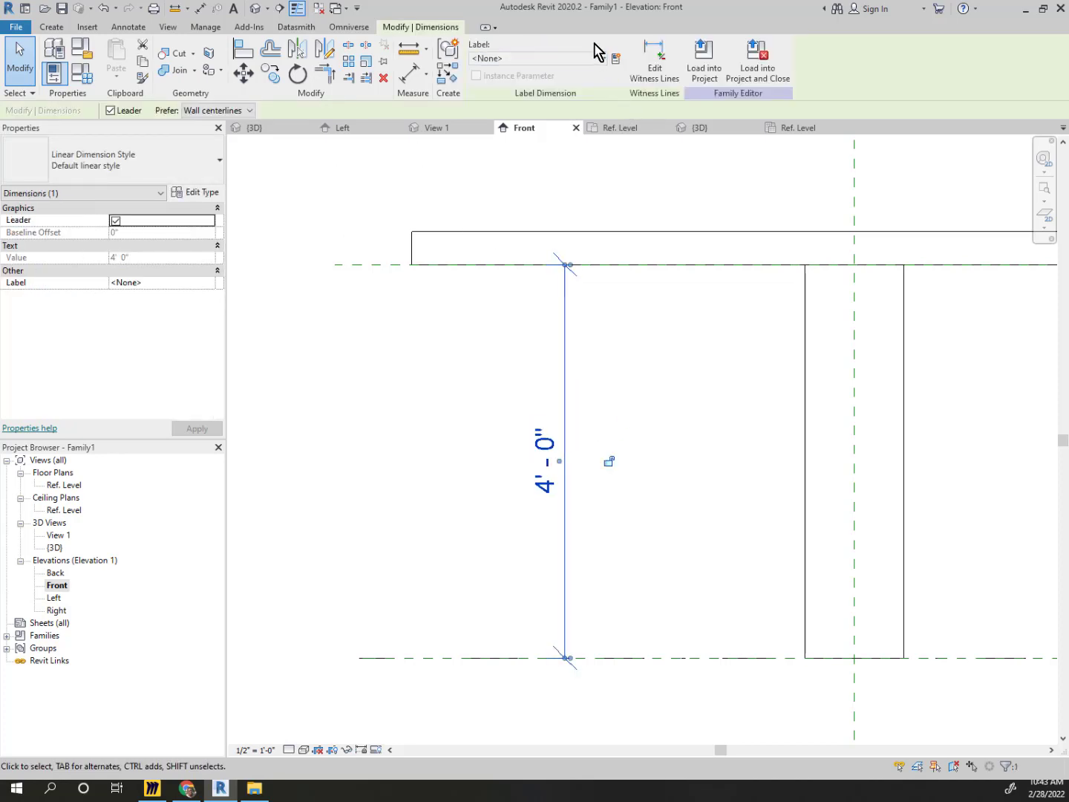
{"action": "left_click", "coordinate": [620, 67]}
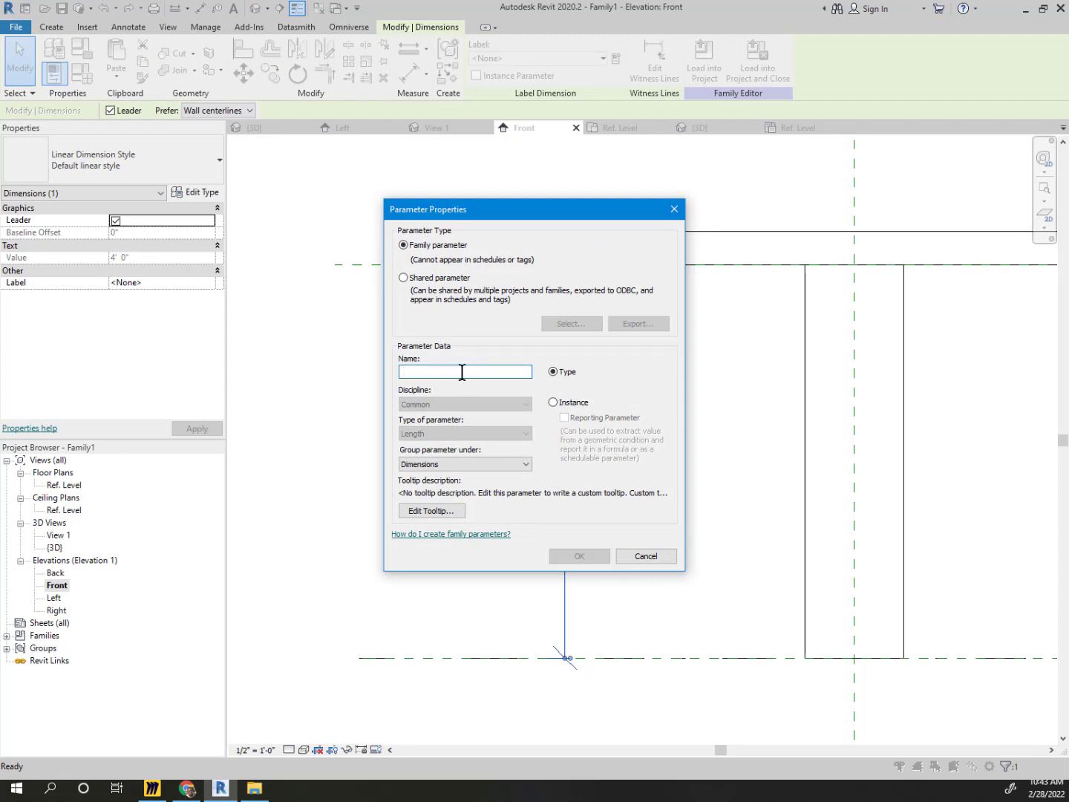
{"action": "type", "text": "Table Heigh"}
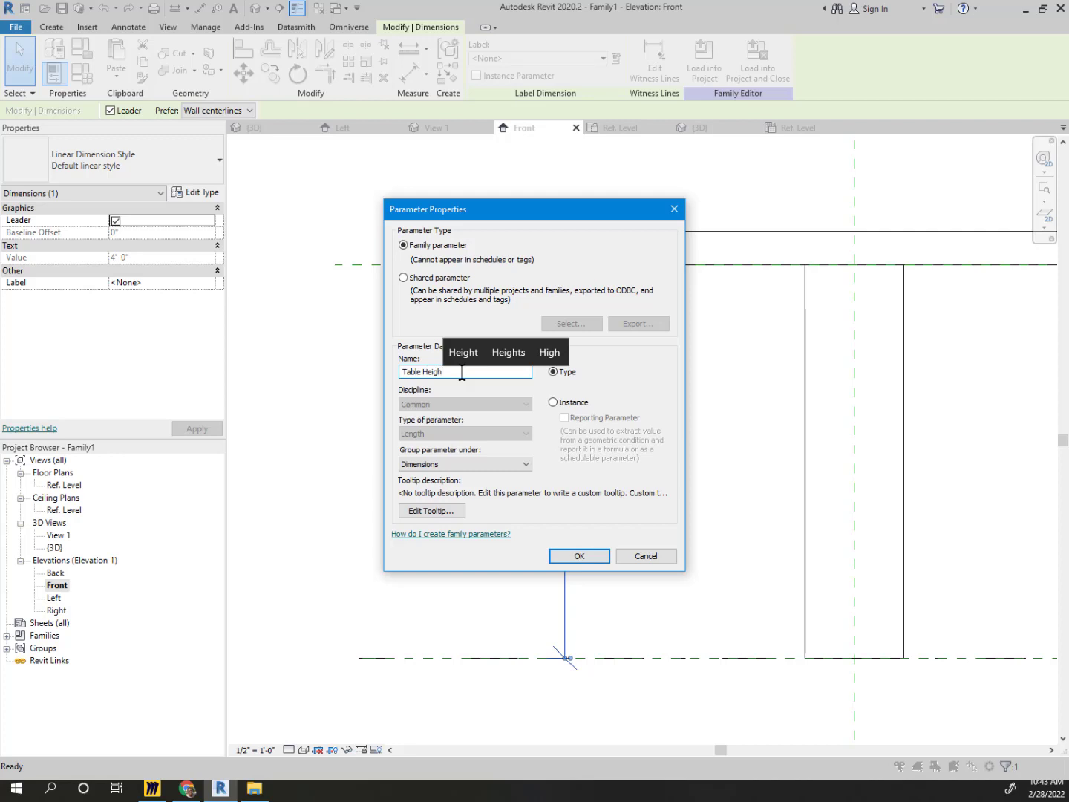
{"action": "type", "text": "t"}
{"action": "left_click", "coordinate": [567, 556]}
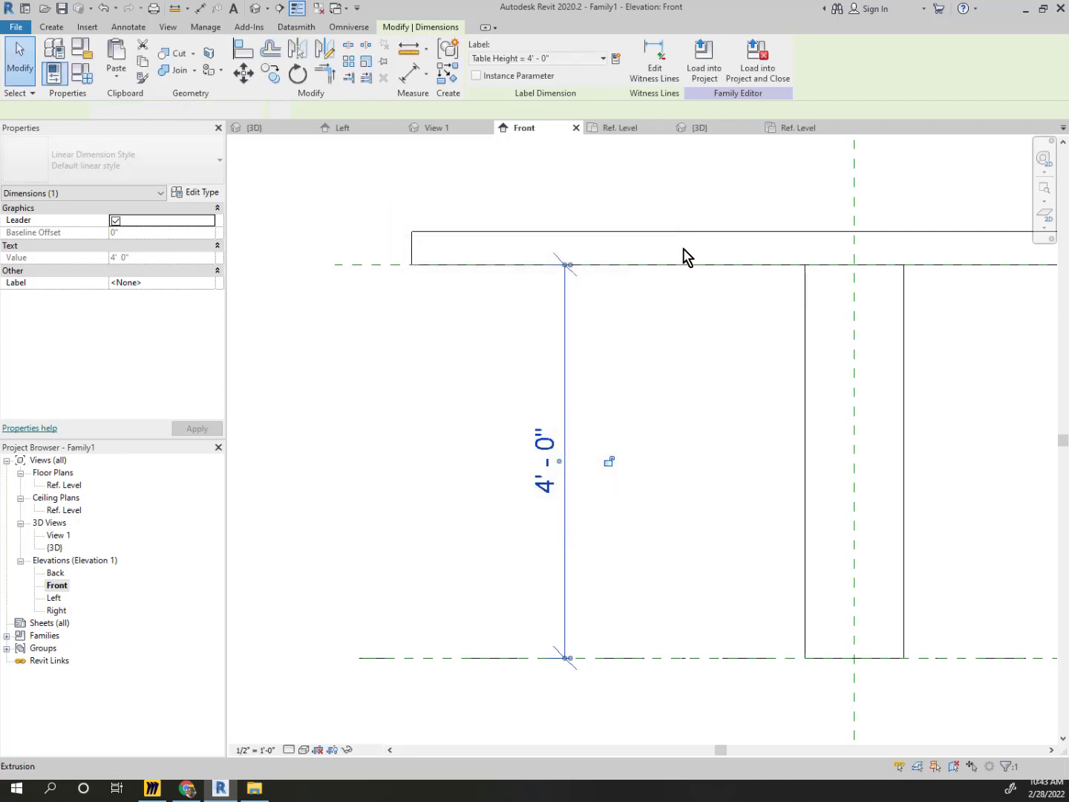
{"action": "left_click", "coordinate": [619, 191]}
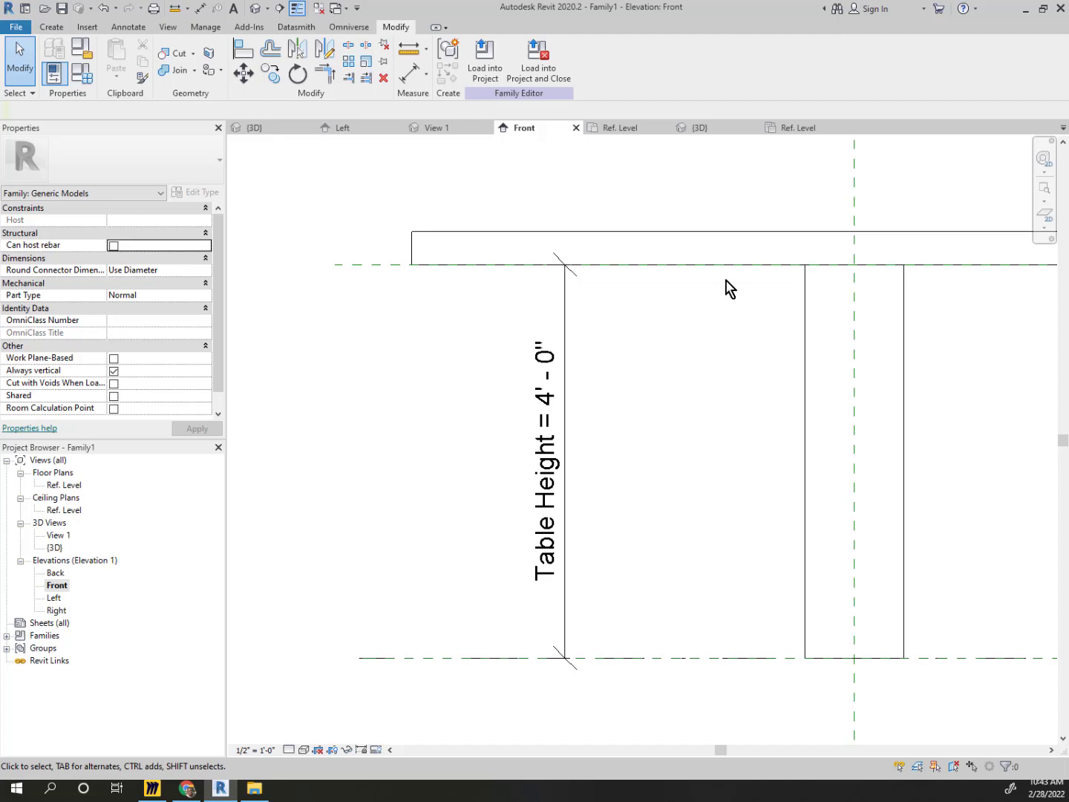
Save the table family to the Desktop as My Table
{"action": "middle_click_drag", "start_coordinate": [727, 289], "coordinate": [632, 277]}
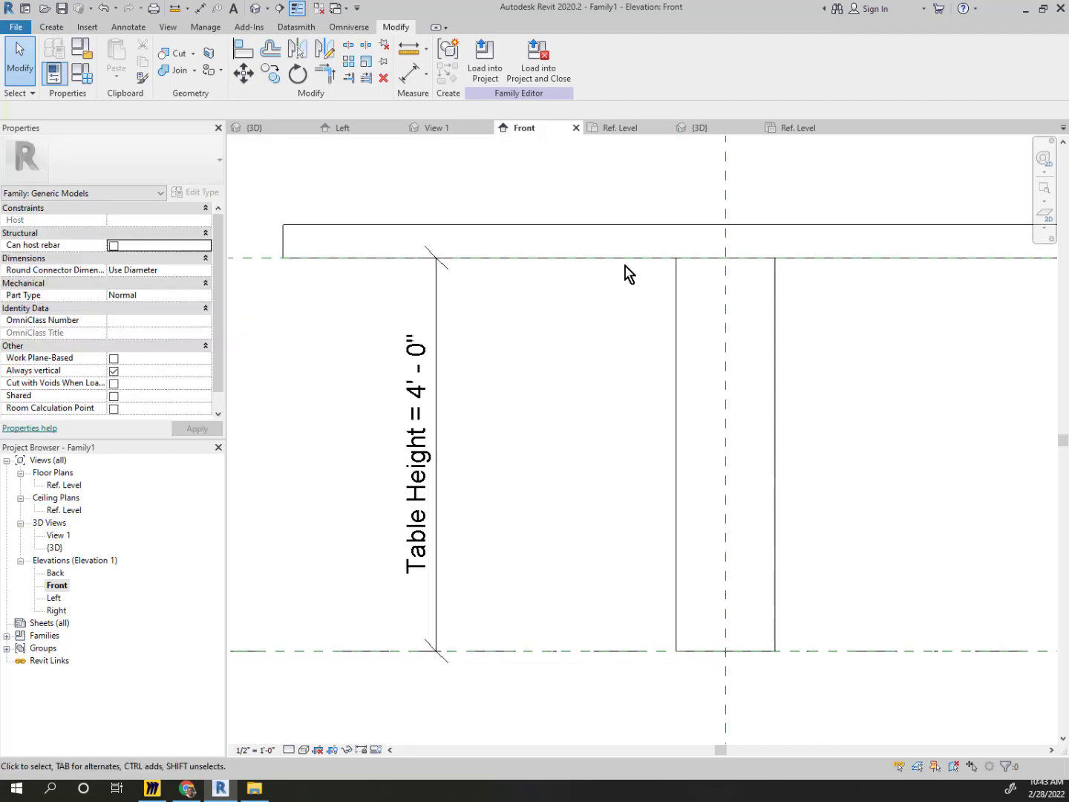
{"action": "double_click", "coordinate": [467, 226]}
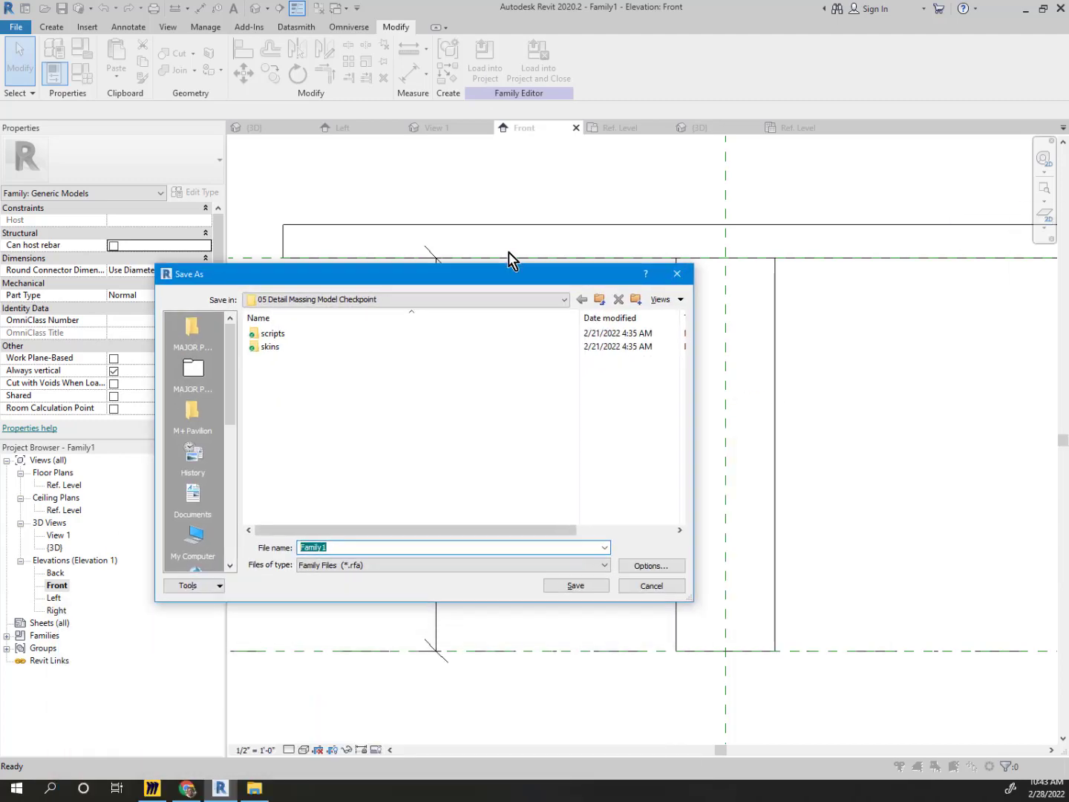
{"action": "scroll", "coordinate": [190, 443], "scroll_direction": "down", "scroll_amount": 3}
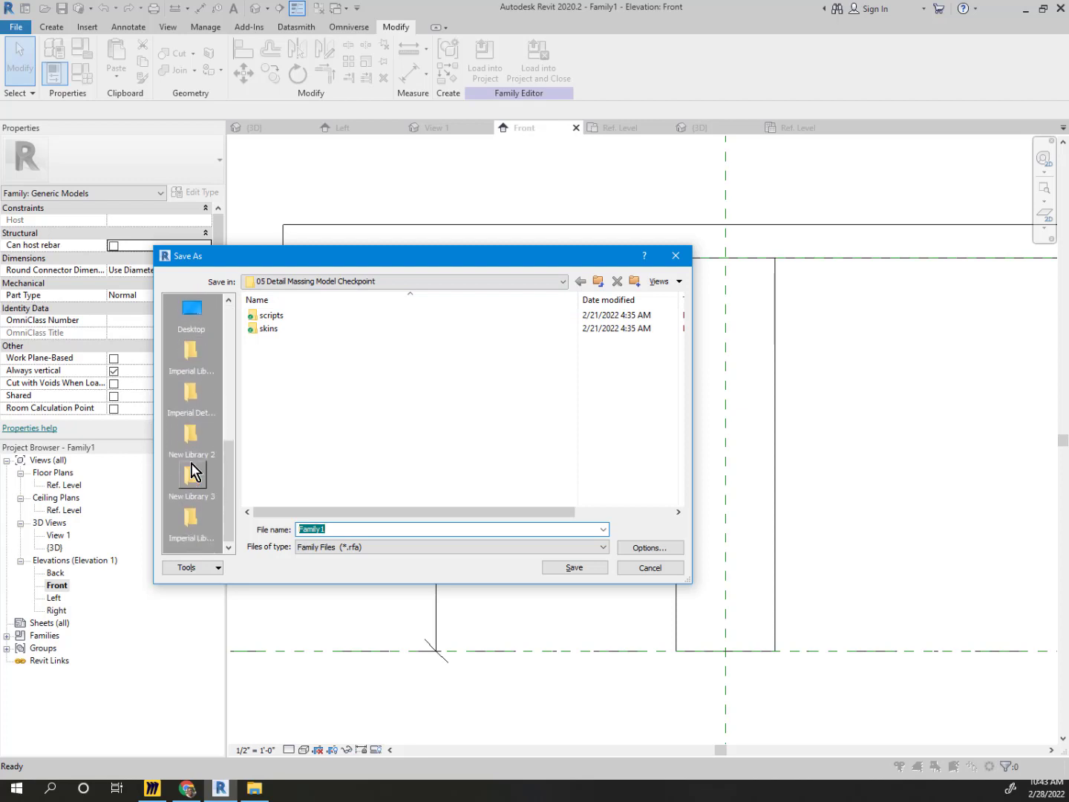
{"action": "left_click", "coordinate": [190, 434]}
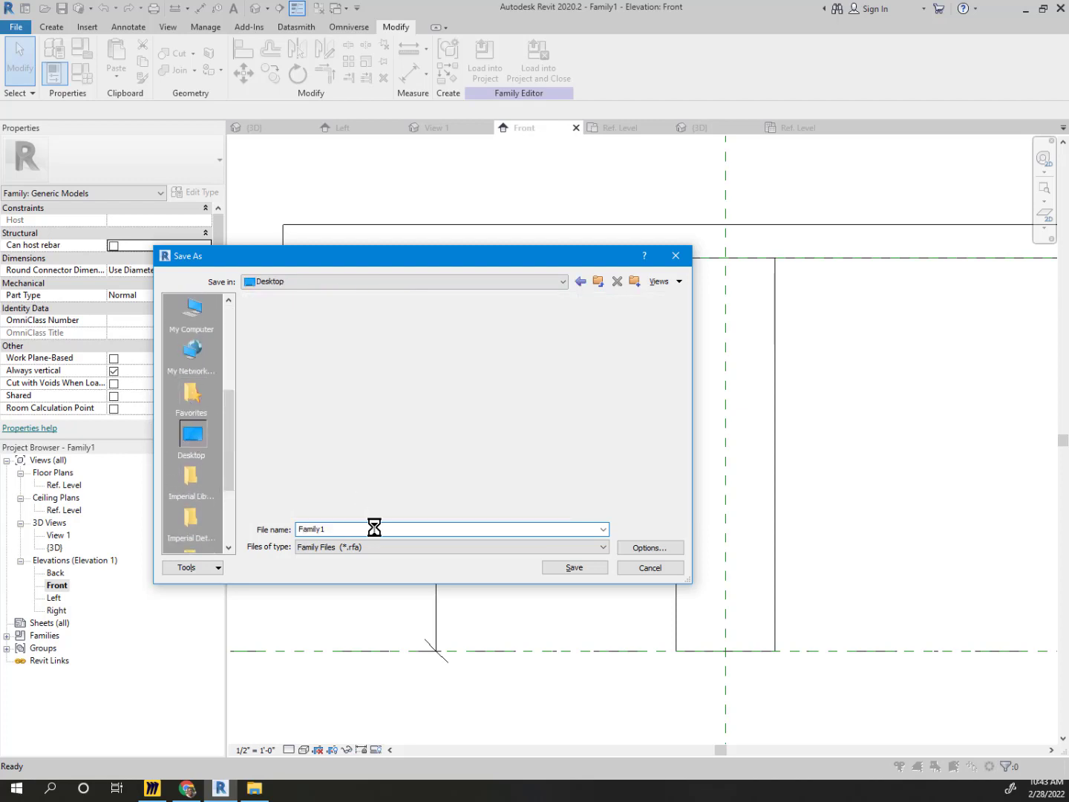
{"action": "double_click", "coordinate": [377, 532]}
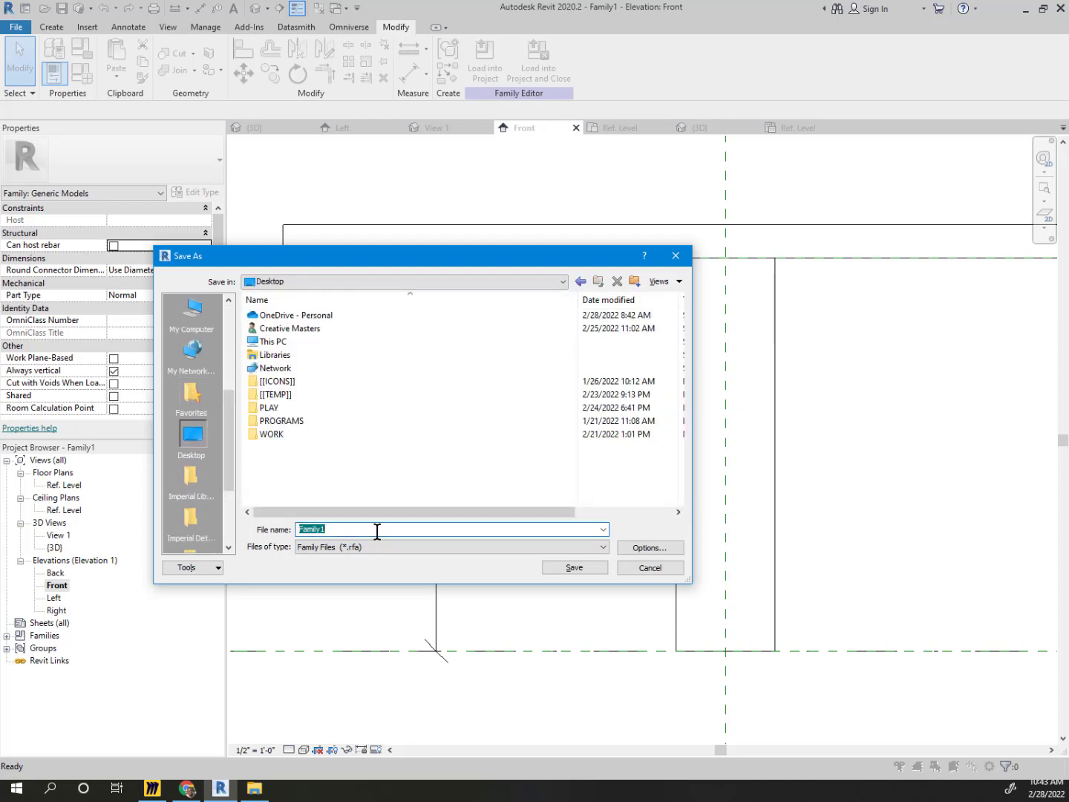
{"action": "type", "text": "T"}
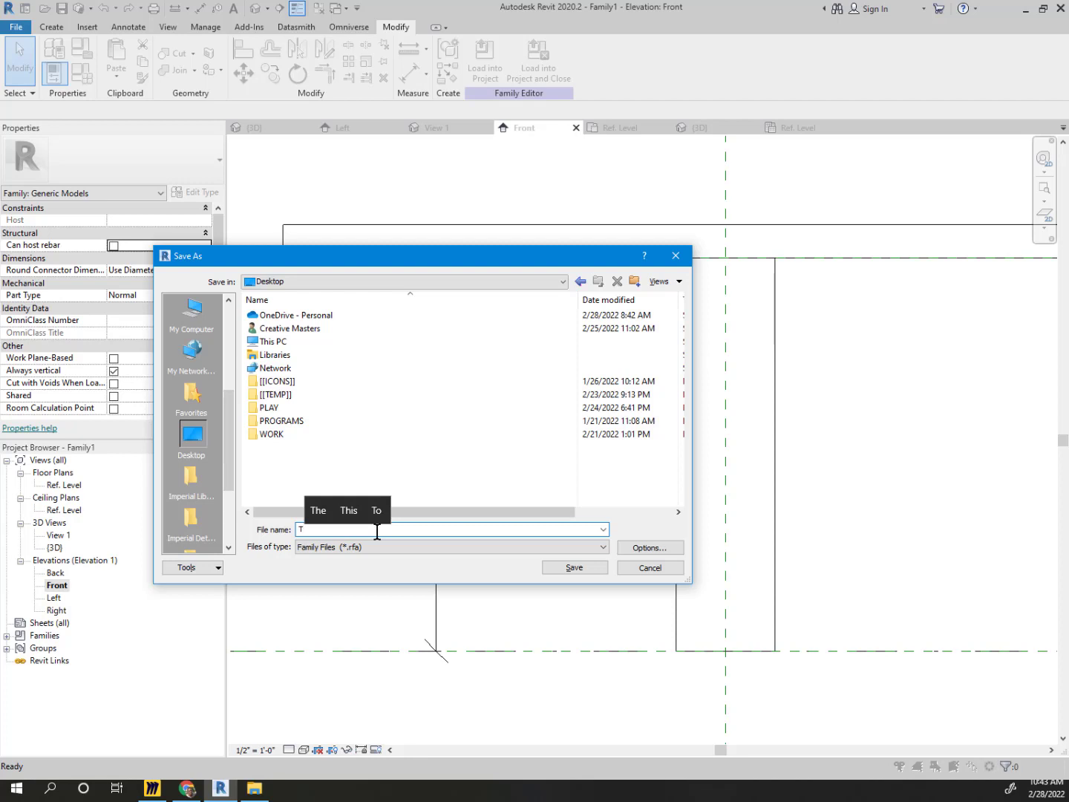
{"action": "key", "text": "BackSpace"}
{"action": "type", "text": "My Ta"}
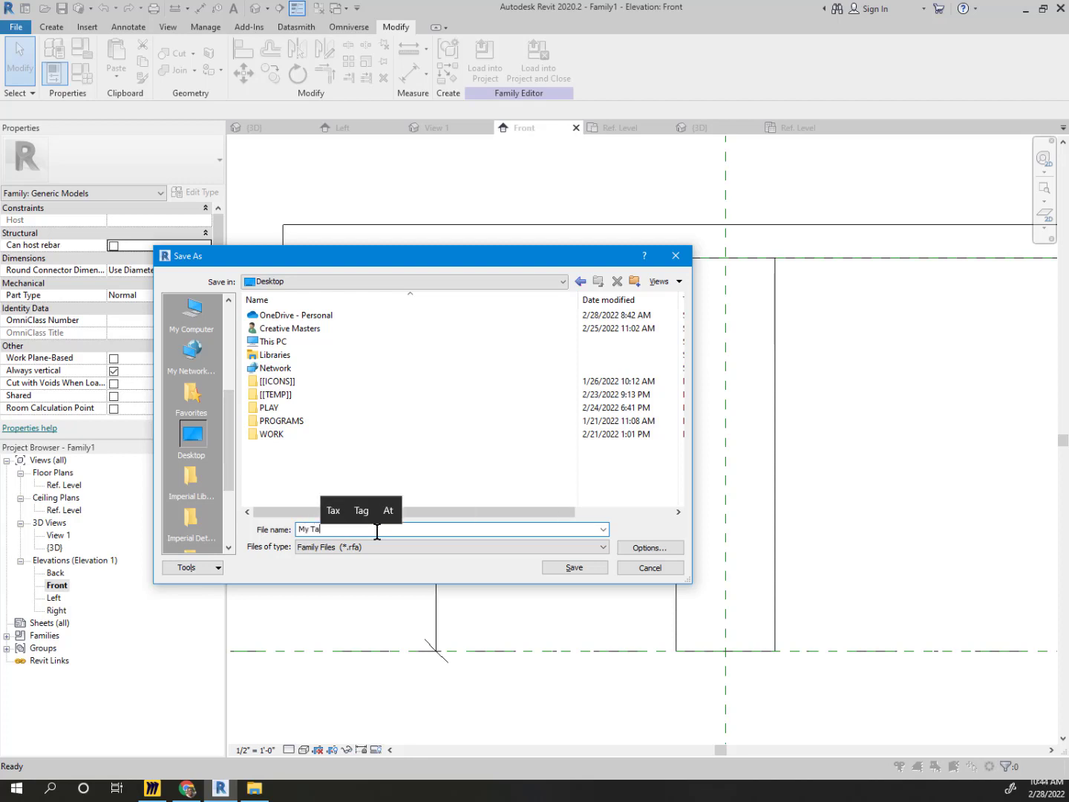
{"action": "type", "text": "ble"}
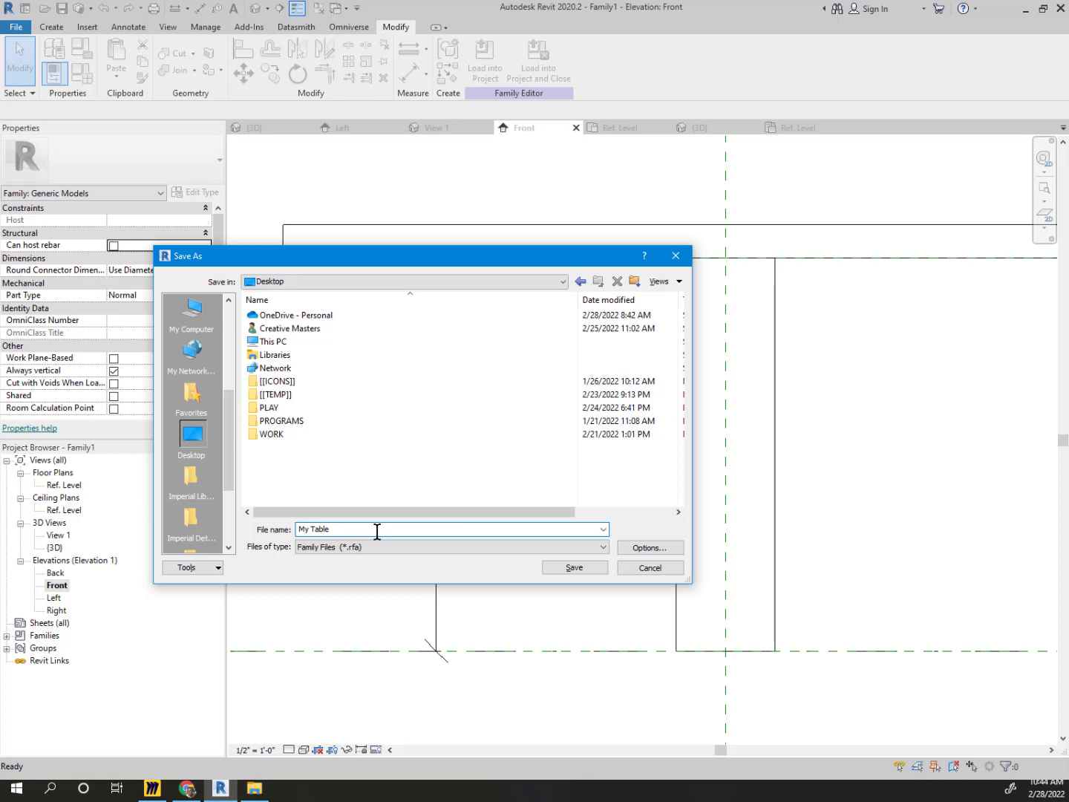
{"action": "key", "text": "Return"}
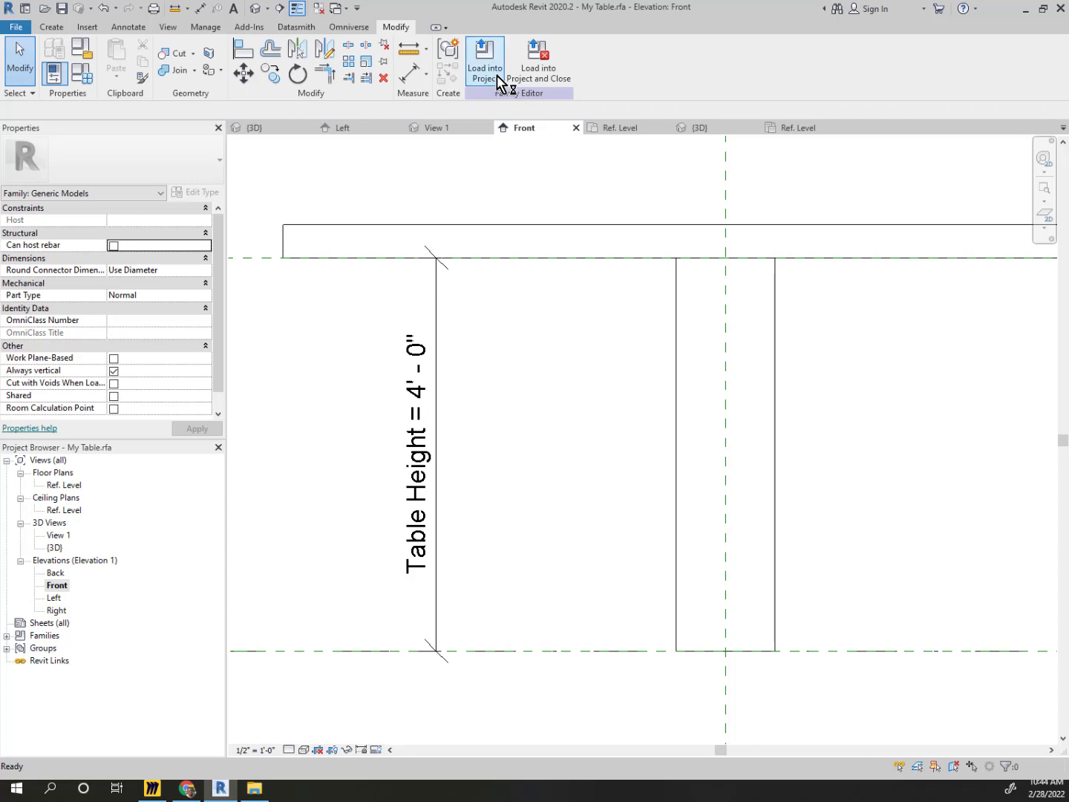
Load the My Table family into the building project and place one instance on the upper floor beside the existing table
{"action": "left_click", "coordinate": [496, 75]}
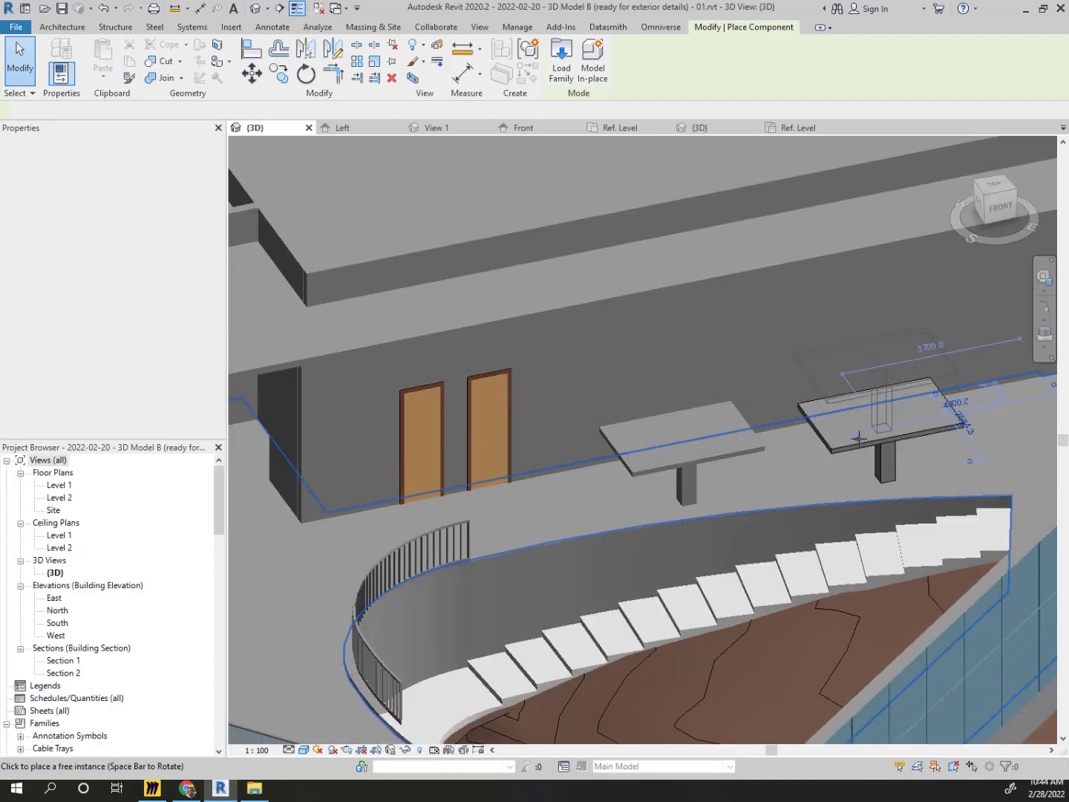
{"action": "left_click", "coordinate": [875, 457]}
{"action": "key", "text": "Escape"}
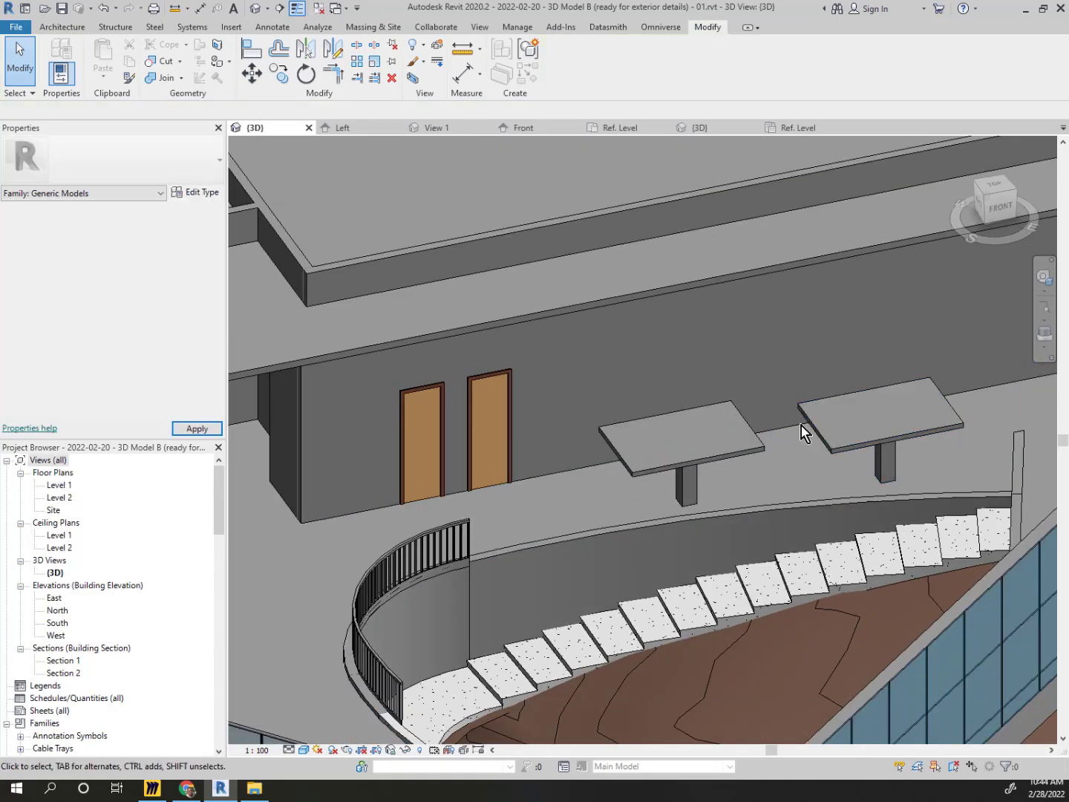
Set the Table Height type parameter of the newly placed My Table instance to 1500
{"action": "scroll", "coordinate": [884, 469], "scroll_direction": "up", "scroll_amount": 3}
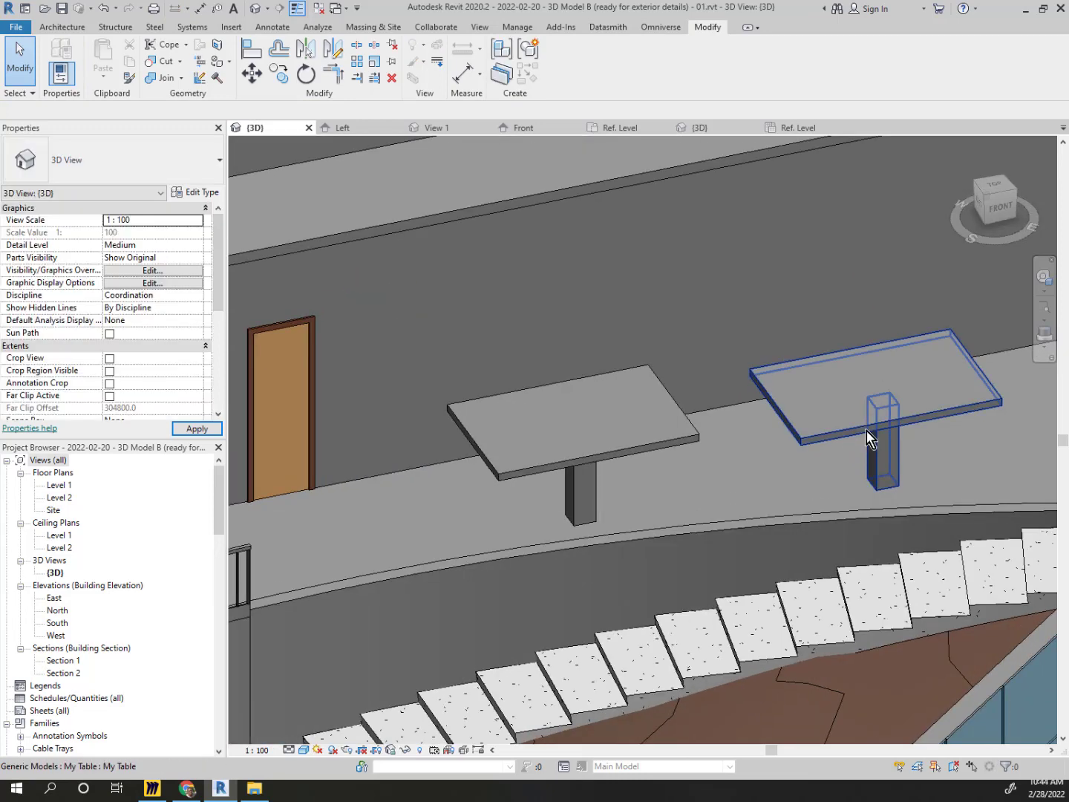
{"action": "left_click", "coordinate": [872, 442]}
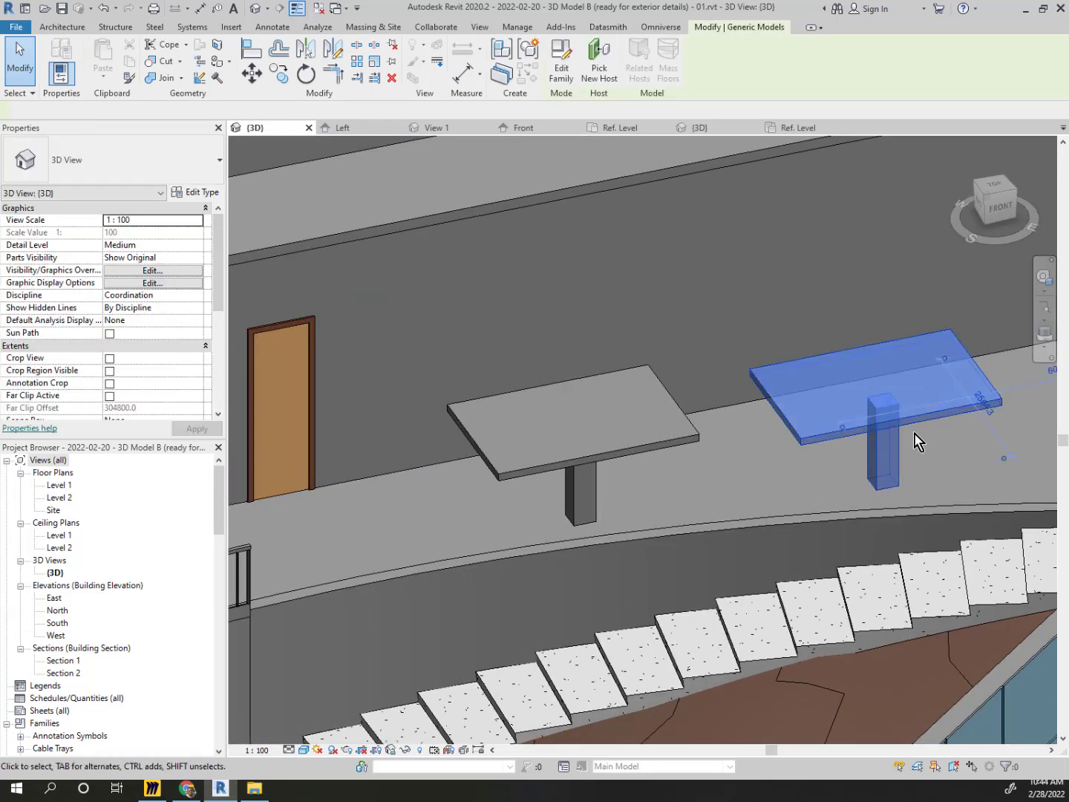
{"action": "left_click", "coordinate": [198, 194]}
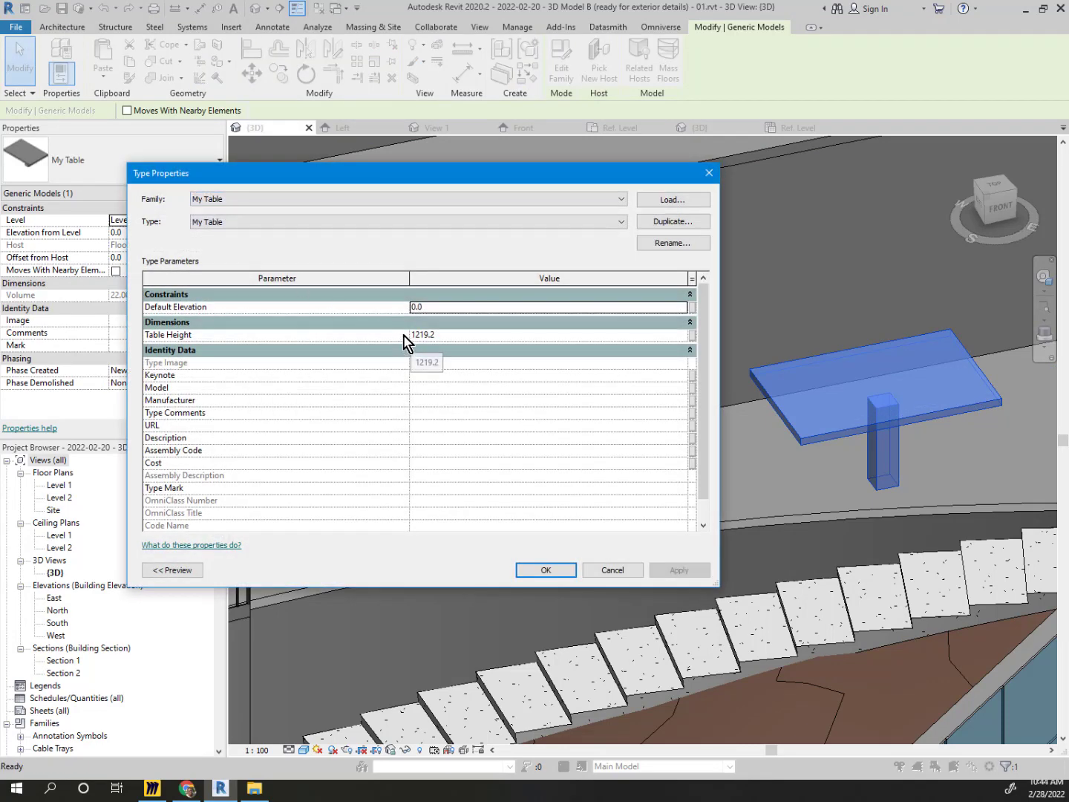
{"action": "left_click", "coordinate": [451, 334]}
{"action": "left_click_drag", "start_coordinate": [458, 335], "coordinate": [371, 343]}
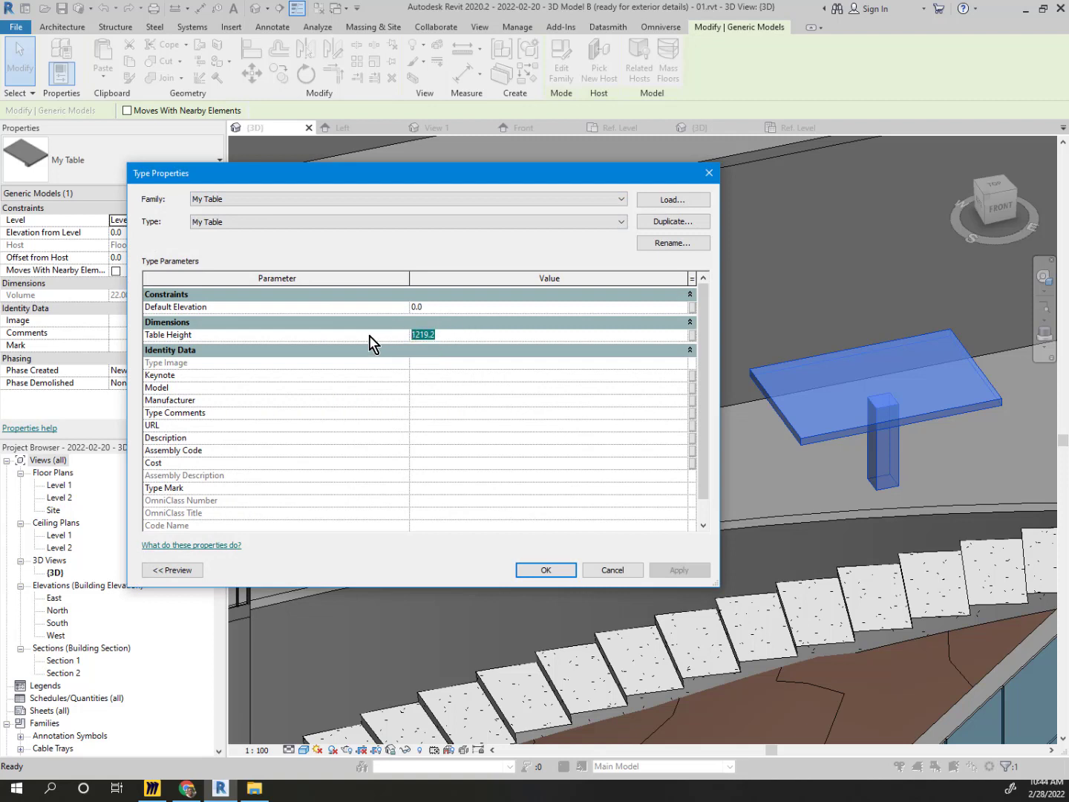
{"action": "type", "text": "1500"}
{"action": "left_click", "coordinate": [549, 571]}
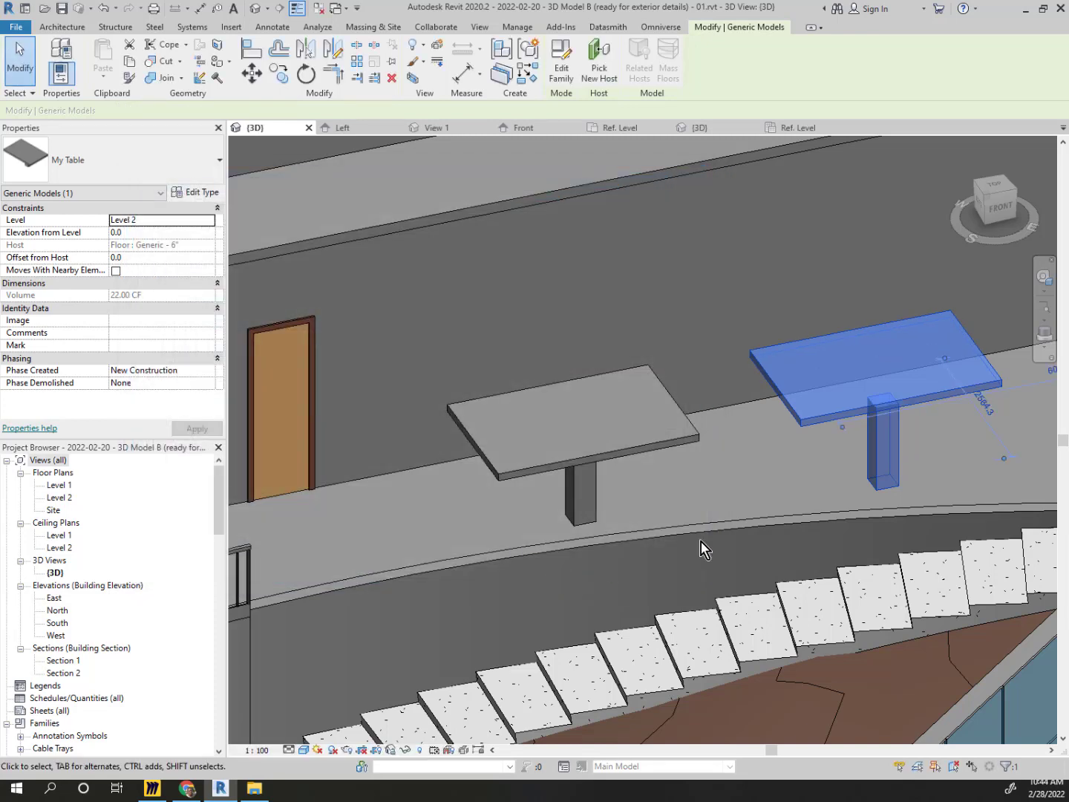
Check the type properties of the earlier Family1 table nearer the doors for a height parameter, leaving them unchanged
{"action": "left_click", "coordinate": [914, 380]}
{"action": "key", "text": "Escape"}
{"action": "left_click", "coordinate": [593, 451]}
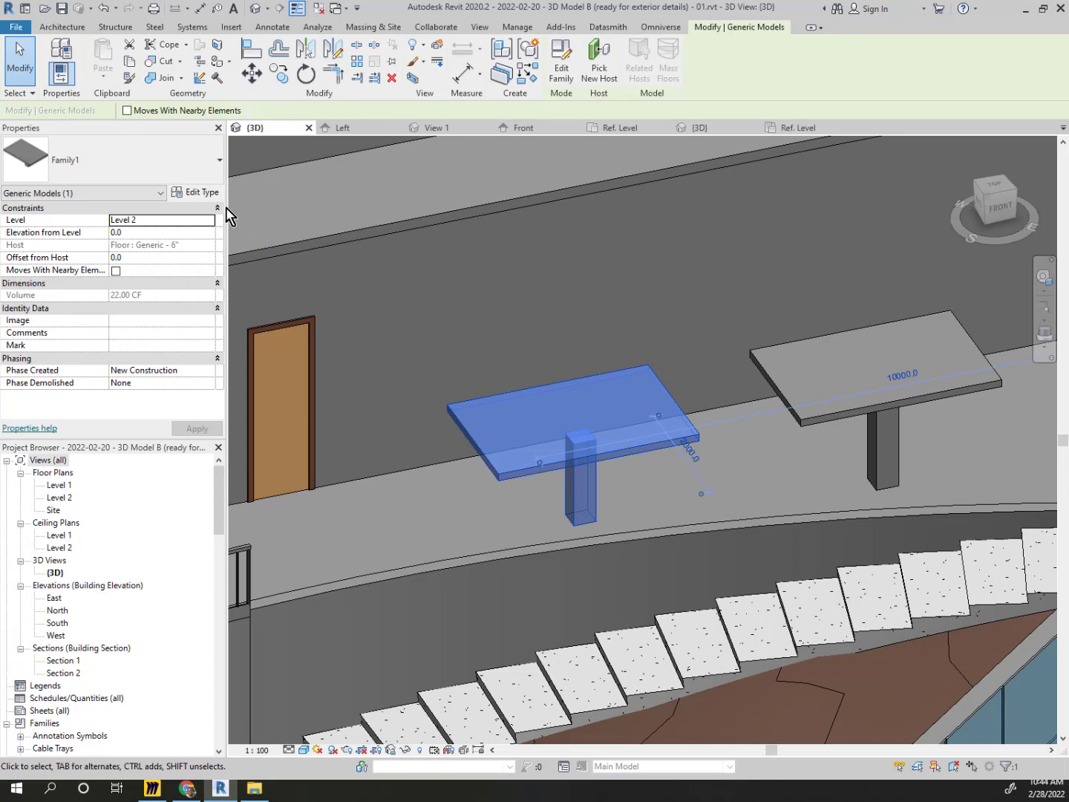
{"action": "left_click", "coordinate": [197, 192]}
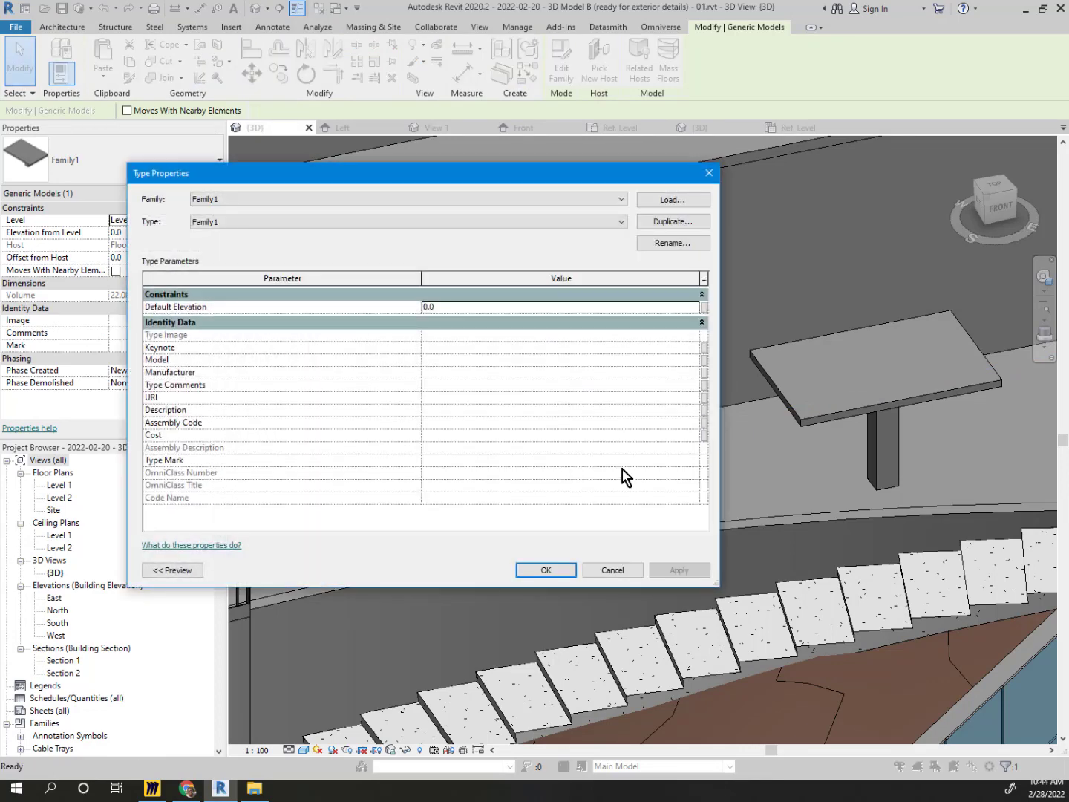
{"action": "left_click", "coordinate": [625, 575]}
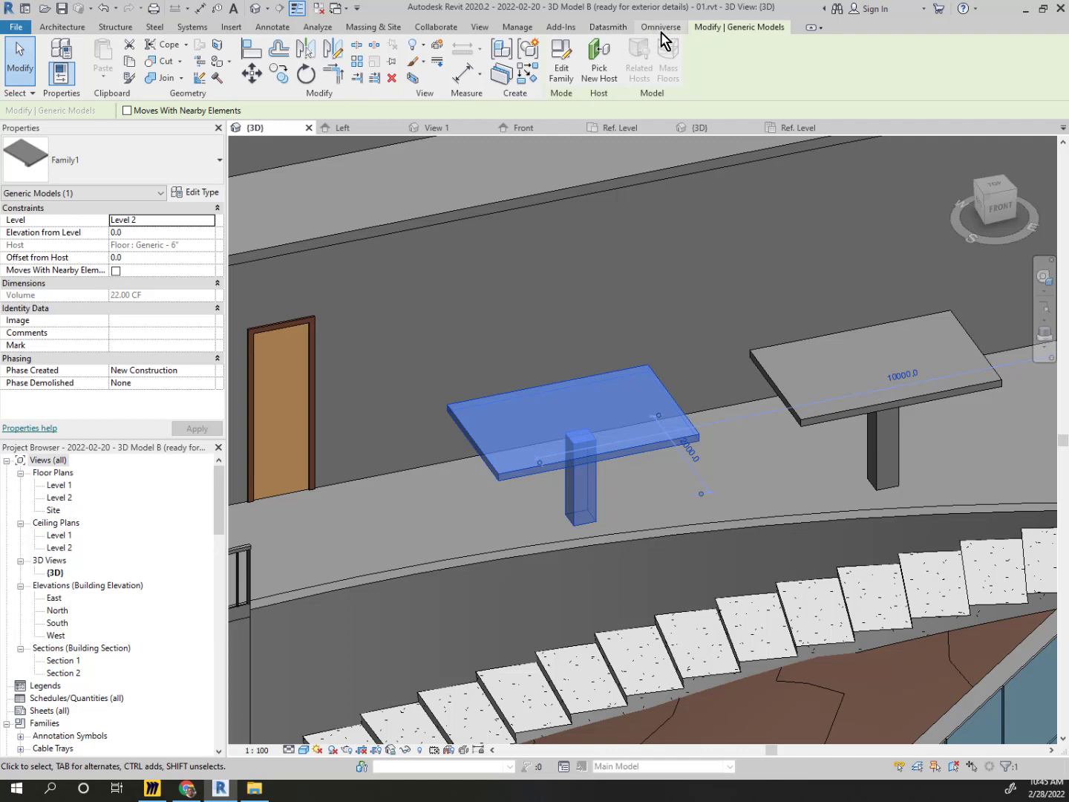
Return to the My Table family and examine the leg extrusion against the Table Height dimension in the Back elevation
{"action": "left_click", "coordinate": [796, 130]}
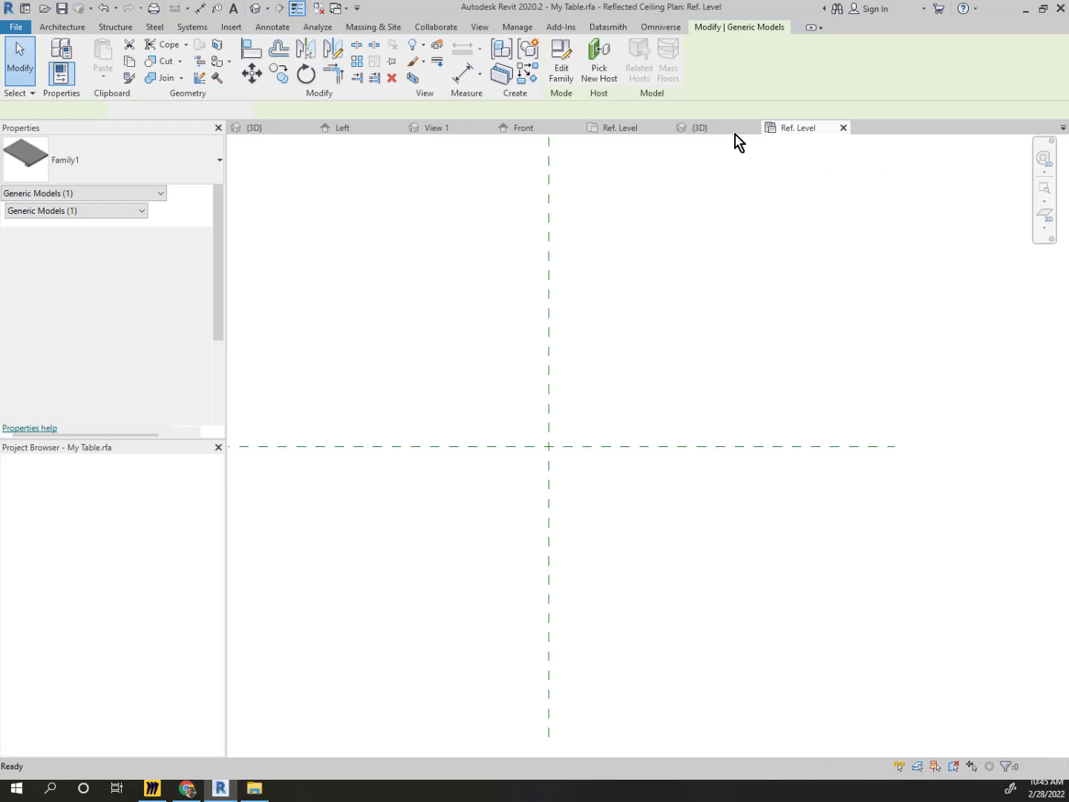
{"action": "left_click", "coordinate": [604, 127]}
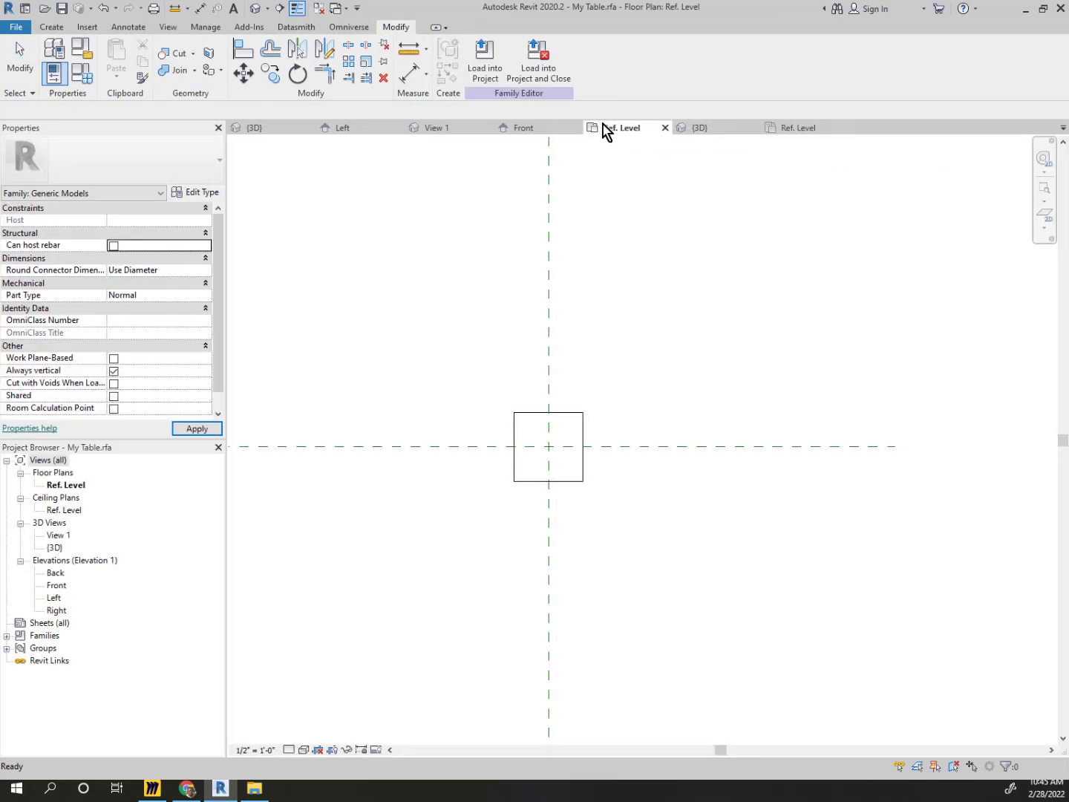
{"action": "left_click", "coordinate": [692, 133]}
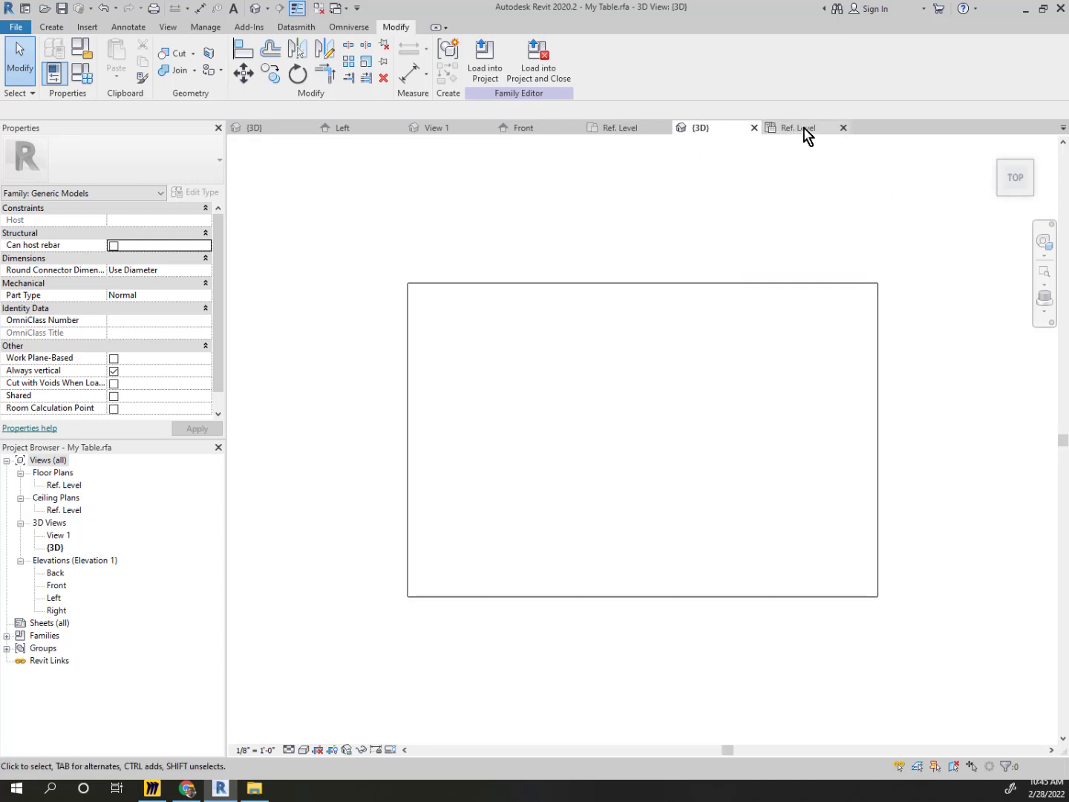
{"action": "left_click", "coordinate": [57, 576]}
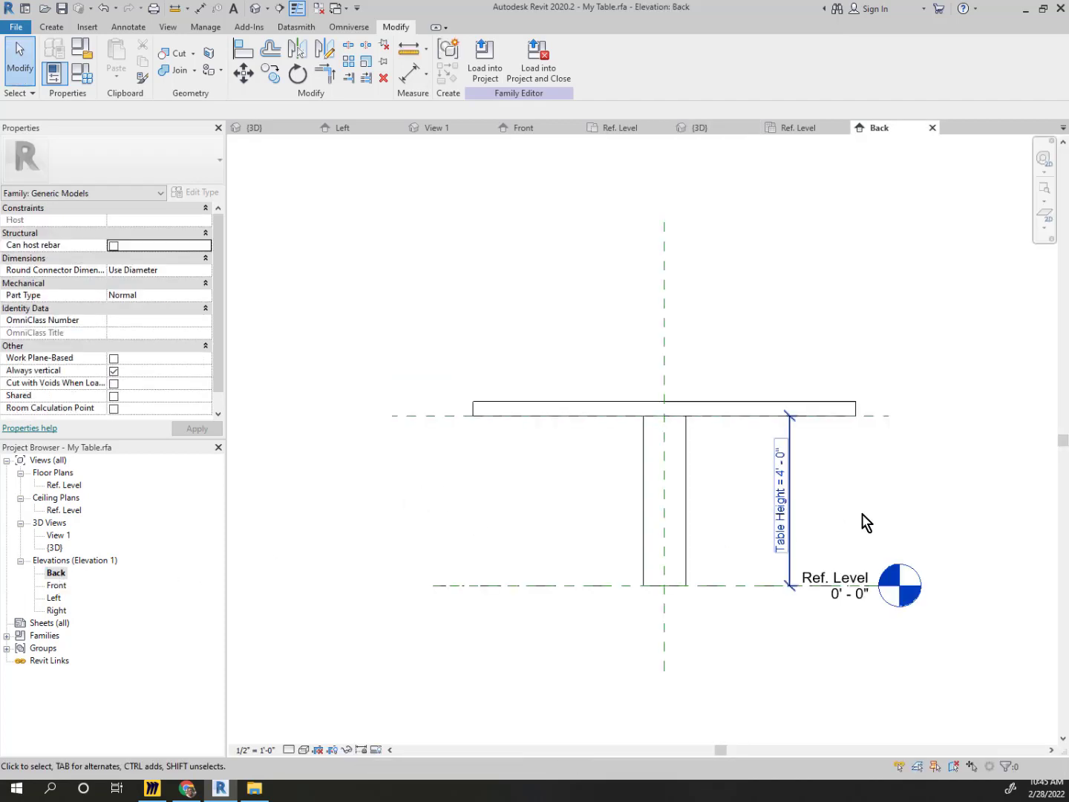
{"action": "scroll", "coordinate": [866, 522], "scroll_direction": "up", "scroll_amount": 2}
{"action": "scroll", "coordinate": [808, 551], "scroll_direction": "up", "scroll_amount": 2}
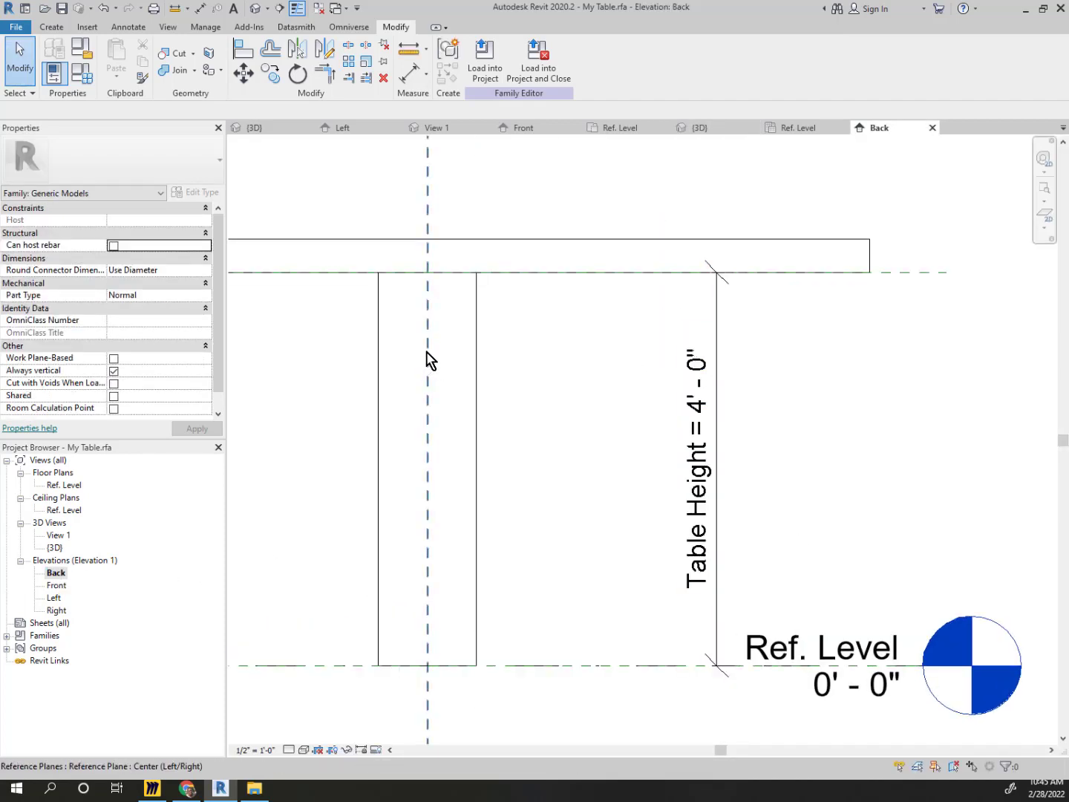
{"action": "left_click", "coordinate": [478, 349]}
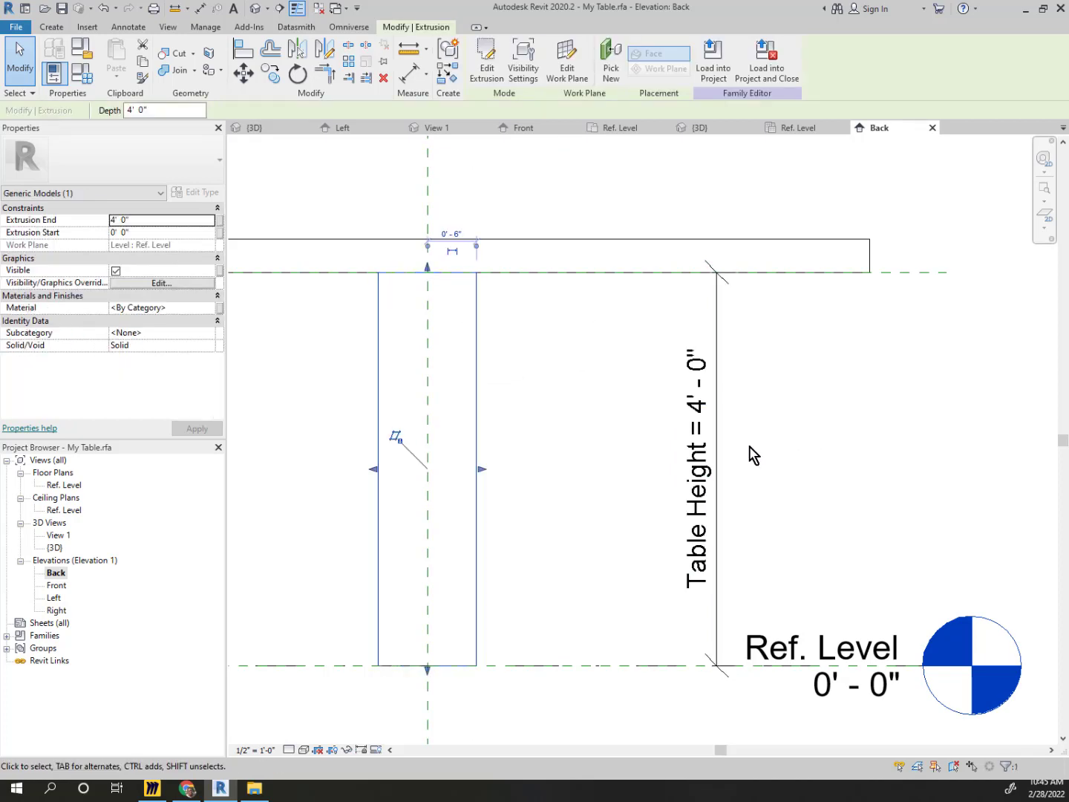
{"action": "scroll", "coordinate": [720, 450], "scroll_direction": "down", "scroll_amount": 2}
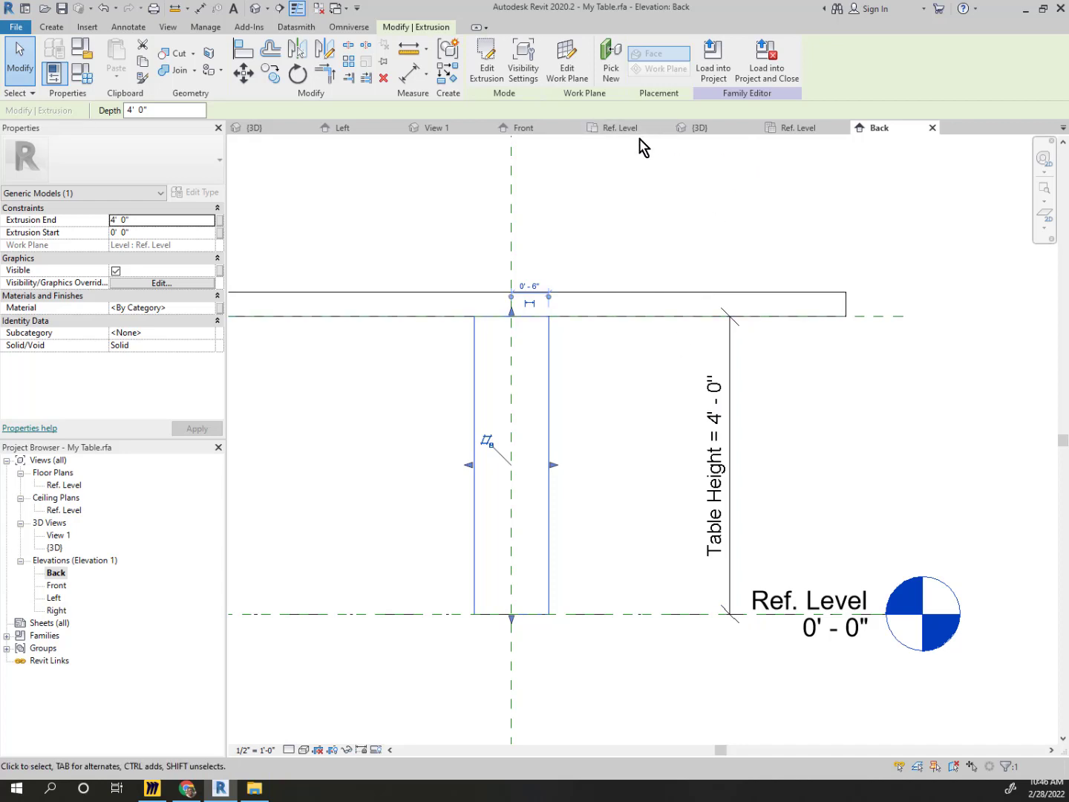
Return to the building project's 3D view and examine how the leg of the newly placed My Table instance meets its tabletop
{"action": "left_click", "coordinate": [675, 131]}
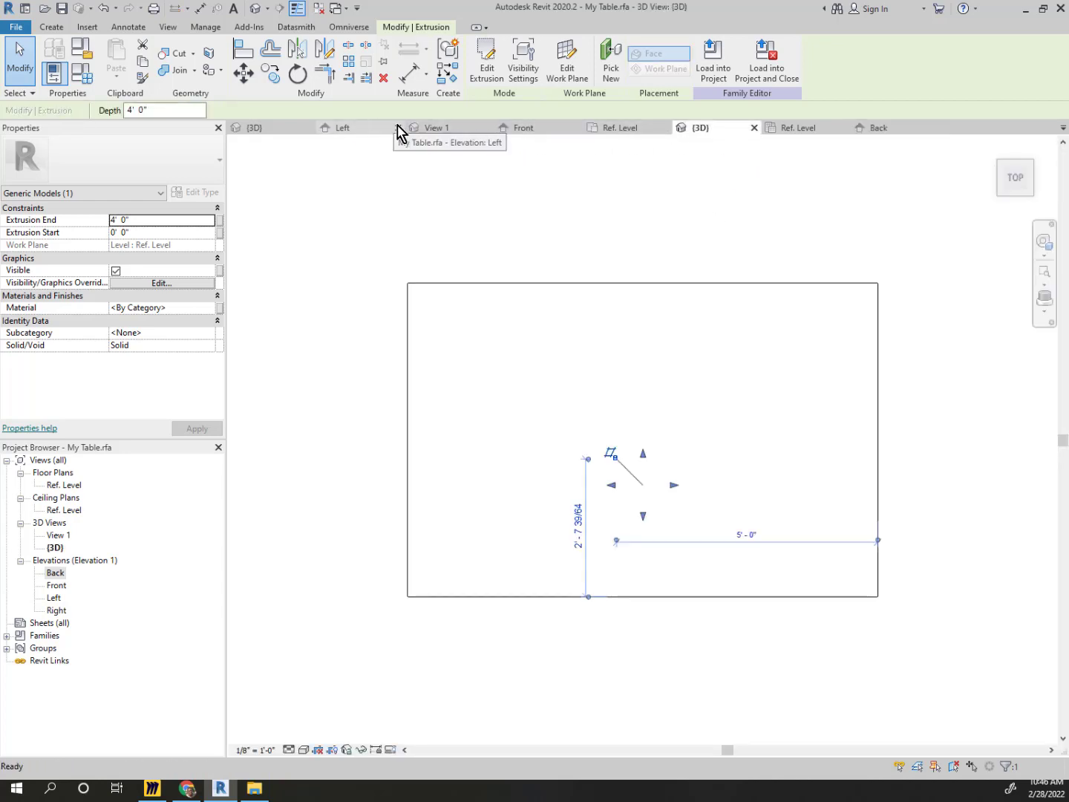
{"action": "left_click", "coordinate": [424, 134]}
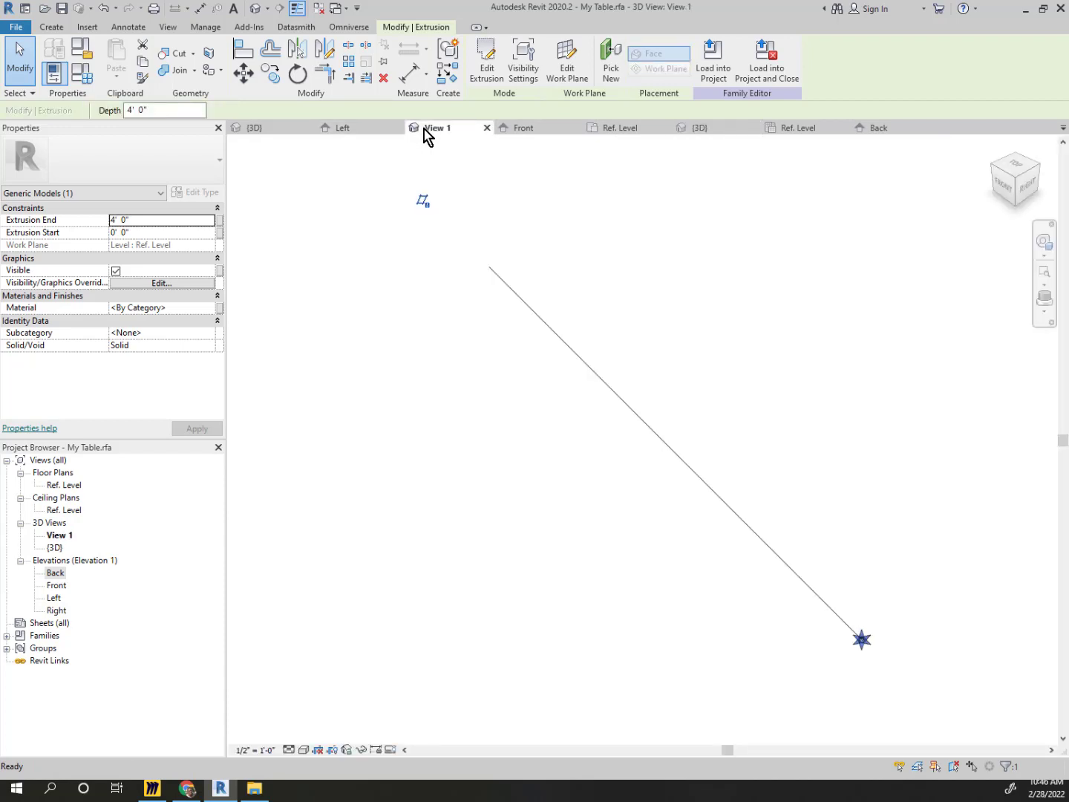
{"action": "left_click", "coordinate": [271, 137]}
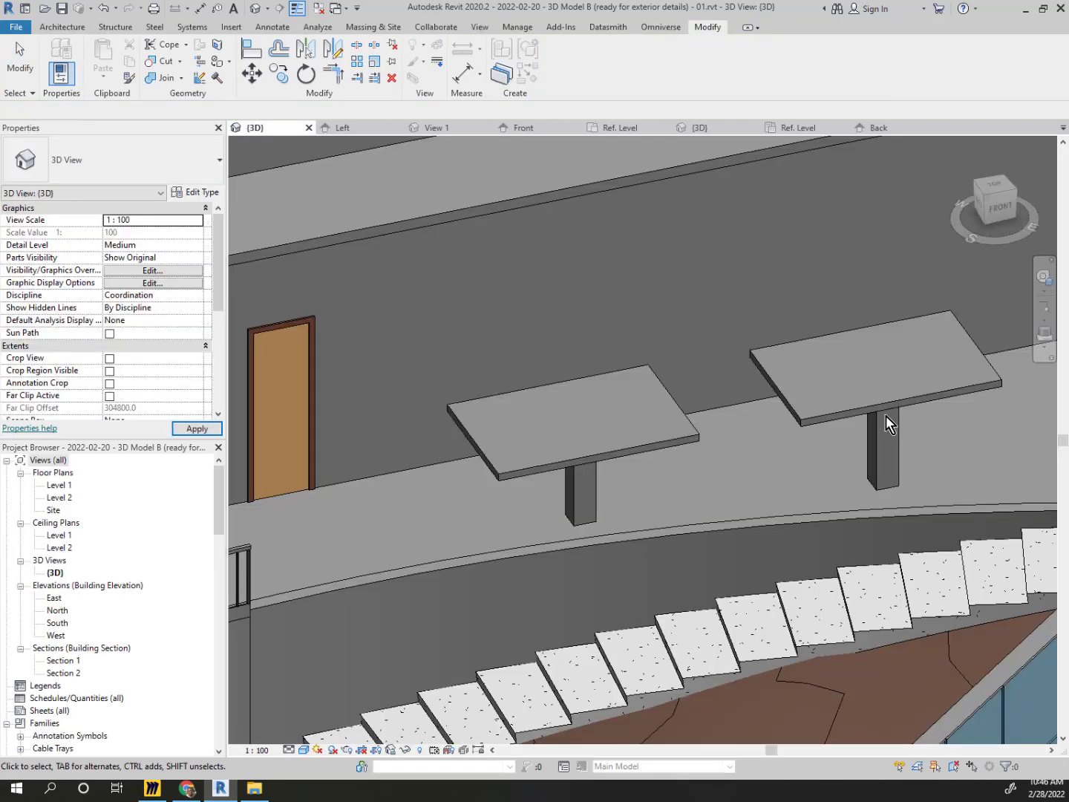
{"action": "scroll", "coordinate": [895, 389], "scroll_direction": "up", "scroll_amount": 4}
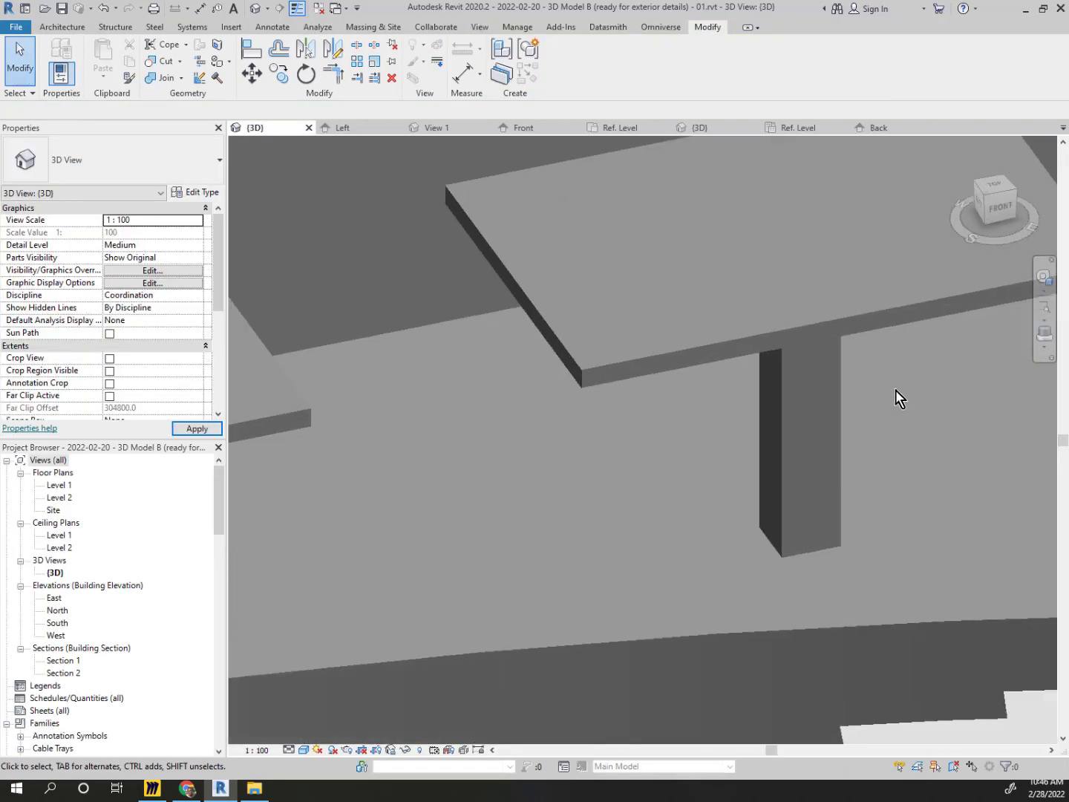
{"action": "left_click", "coordinate": [824, 326]}
{"action": "mouse_move", "coordinate": [825, 330]}
{"action": "middle_mouse_down", "text": "shift"}
{"action": "mouse_move", "coordinate": [821, 321]}
{"action": "mouse_move", "coordinate": [783, 354]}
{"action": "mouse_move", "coordinate": [685, 361]}
{"action": "mouse_move", "coordinate": [699, 308]}
{"action": "middle_mouse_up", "text": "shift"}
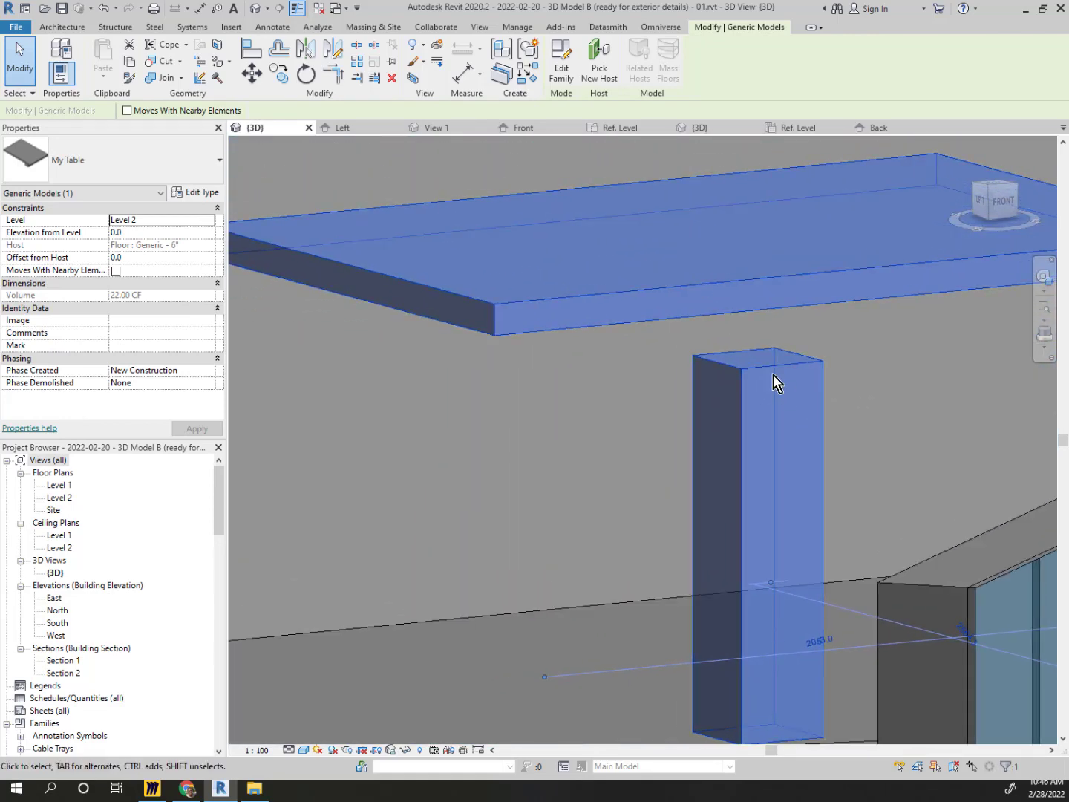
{"action": "scroll", "coordinate": [763, 358], "scroll_direction": "up", "scroll_amount": 1}
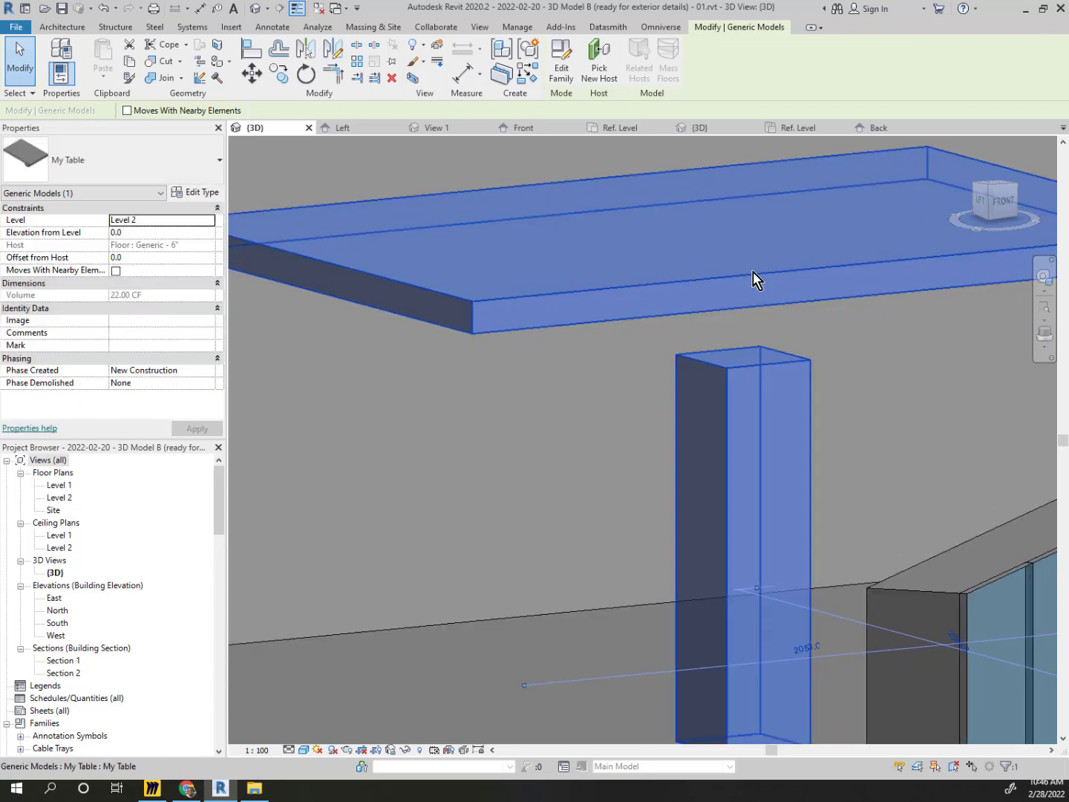
{"action": "scroll", "coordinate": [761, 377], "scroll_direction": "up", "scroll_amount": 1}
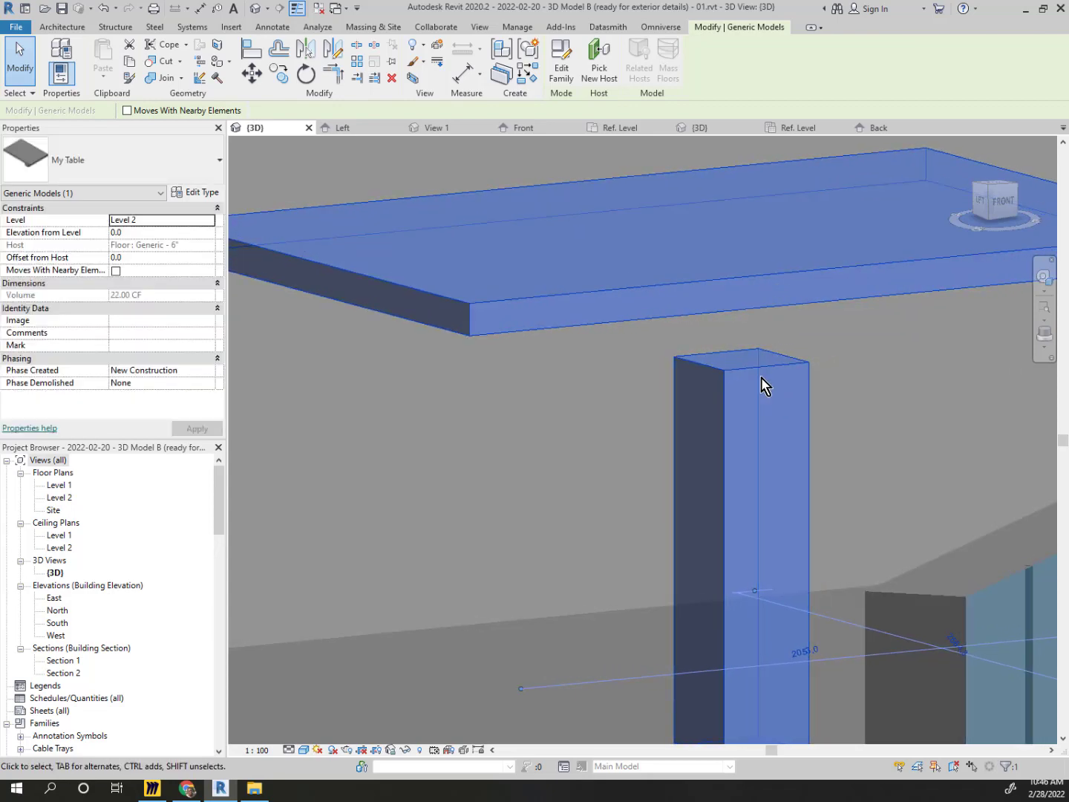
{"action": "middle_click_drag", "start_coordinate": [741, 294], "coordinate": [739, 305], "text": "shift"}
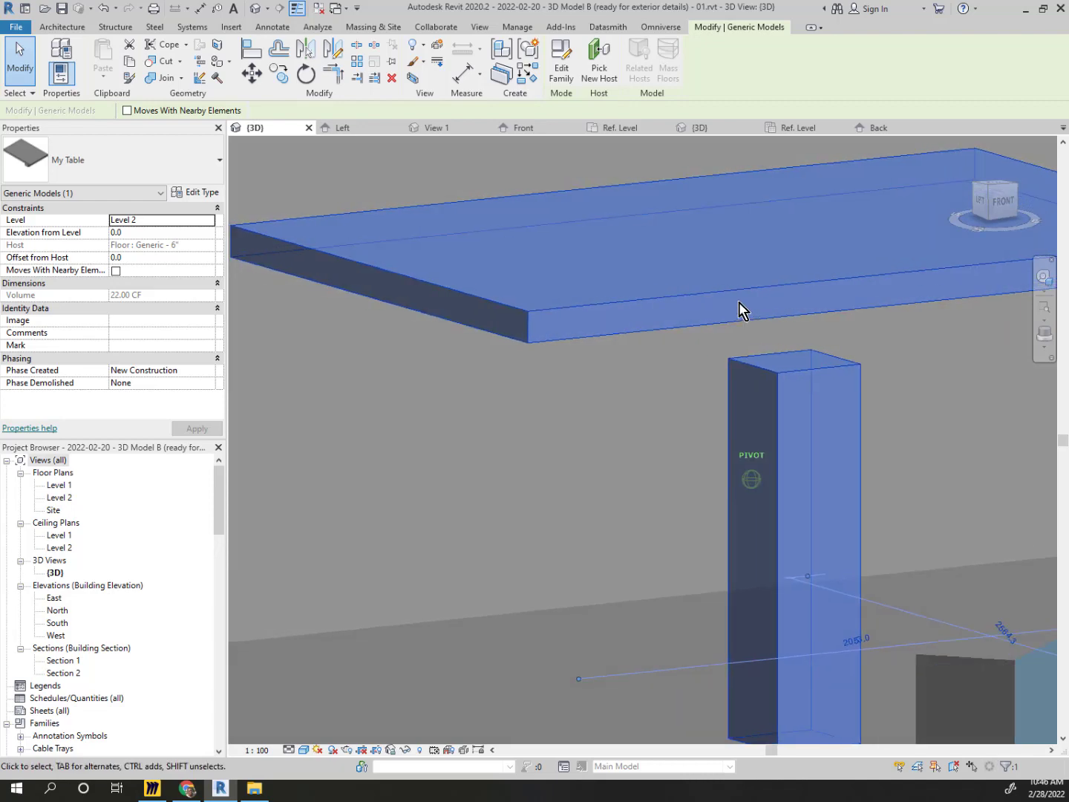
Set the Table Height type parameter of the My Table instance to 2' and inspect the leg against the tabletop
{"action": "left_click", "coordinate": [196, 194]}
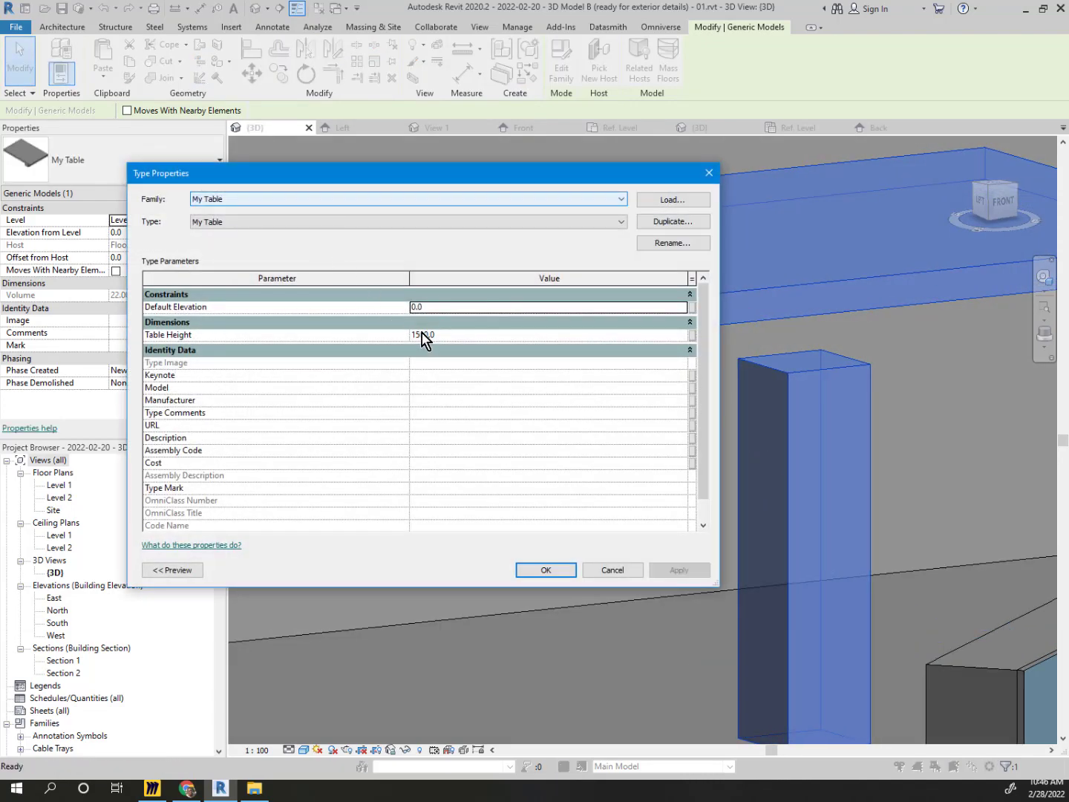
{"action": "left_click", "coordinate": [462, 340]}
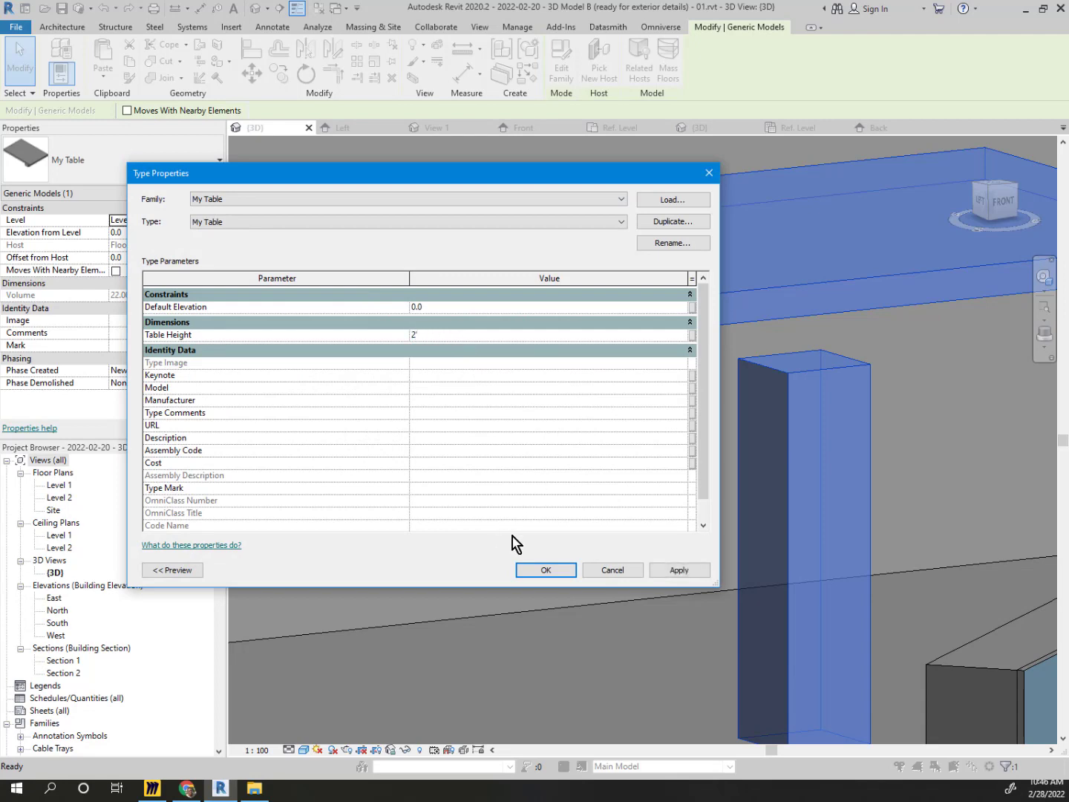
{"action": "left_click", "coordinate": [545, 571]}
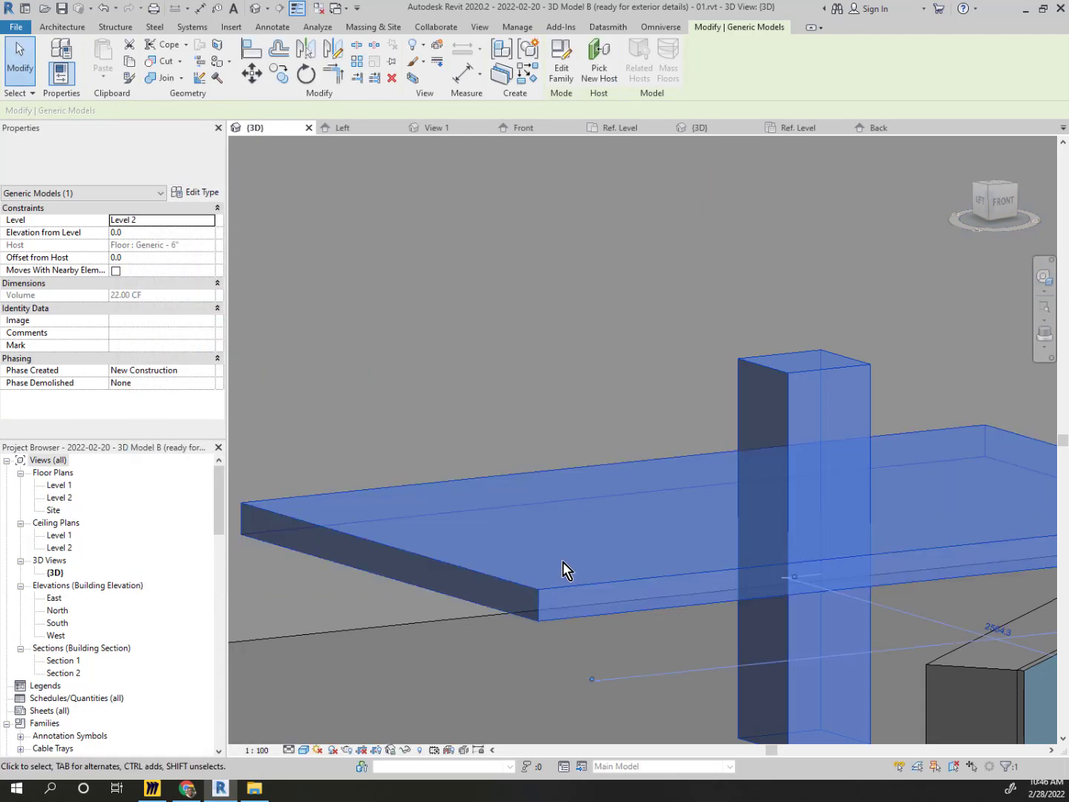
{"action": "mouse_move", "coordinate": [752, 430]}
{"action": "middle_mouse_down", "text": "shift"}
{"action": "mouse_move", "coordinate": [933, 585]}
{"action": "mouse_move", "coordinate": [833, 672]}
{"action": "middle_mouse_up", "text": "shift"}
{"action": "left_click", "coordinate": [830, 691]}
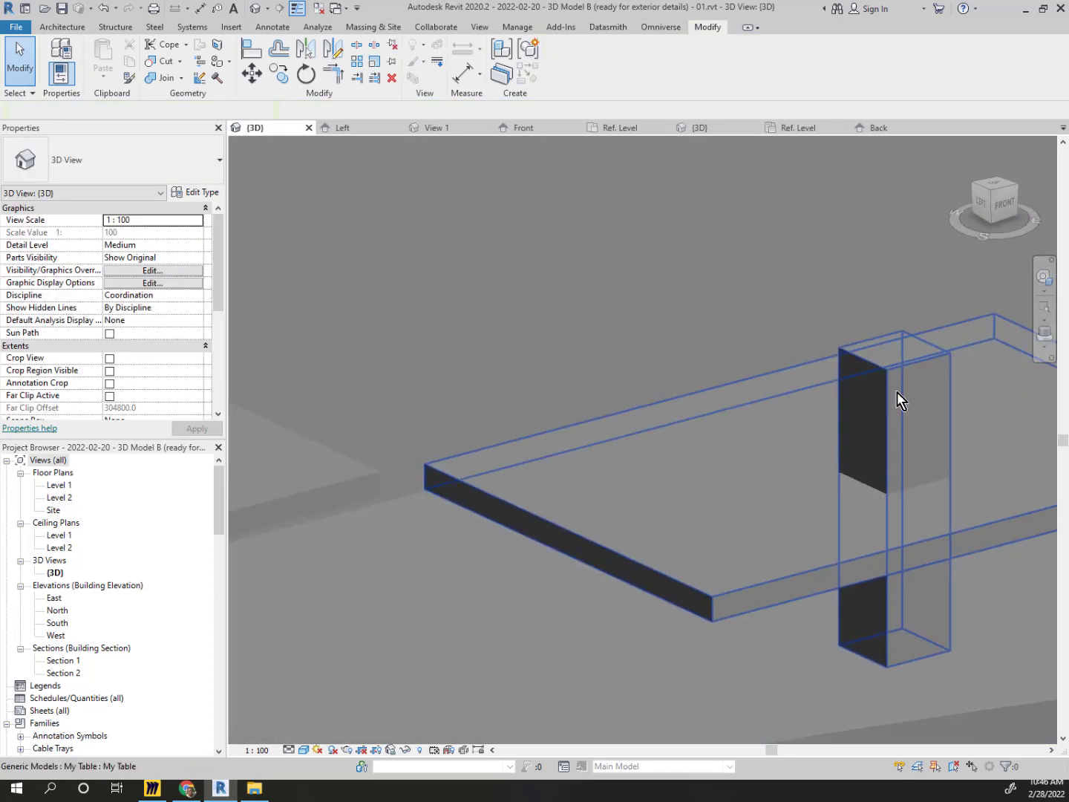
{"action": "middle_click_drag", "start_coordinate": [897, 392], "coordinate": [897, 374]}
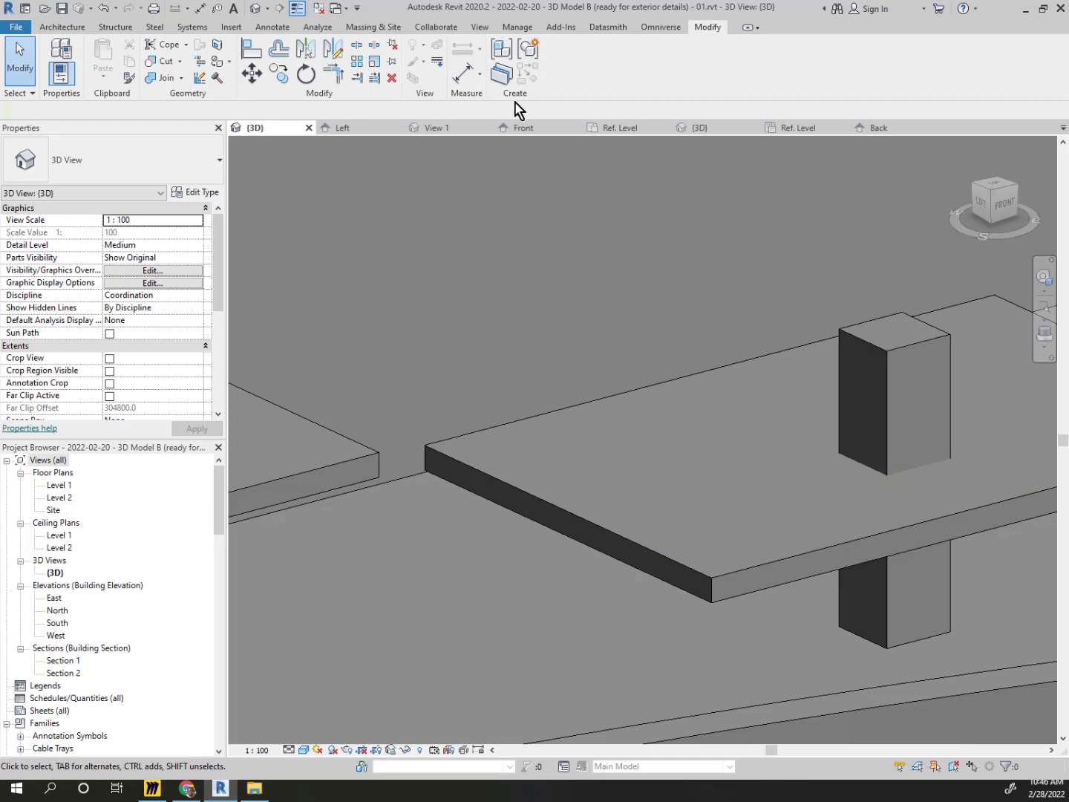
In the My Table family's Back elevation, lock the top of the leg extrusion to the reference plane beneath the tabletop
{"action": "left_click", "coordinate": [809, 128]}
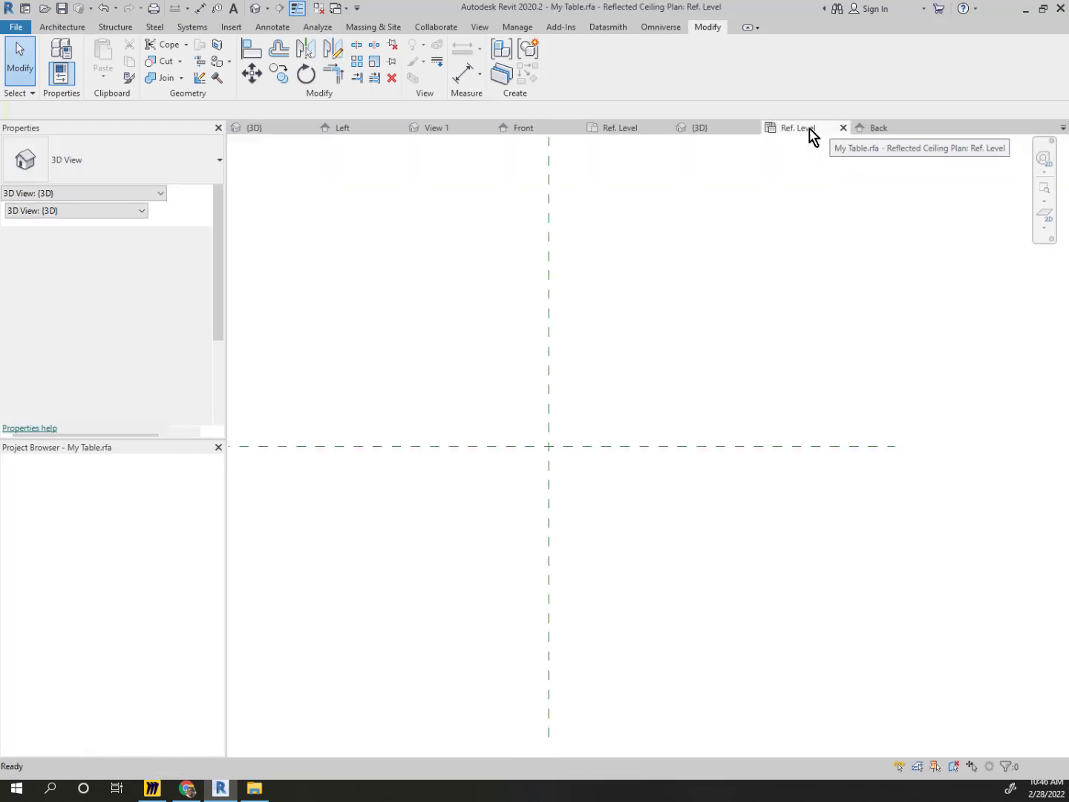
{"action": "left_click", "coordinate": [861, 134]}
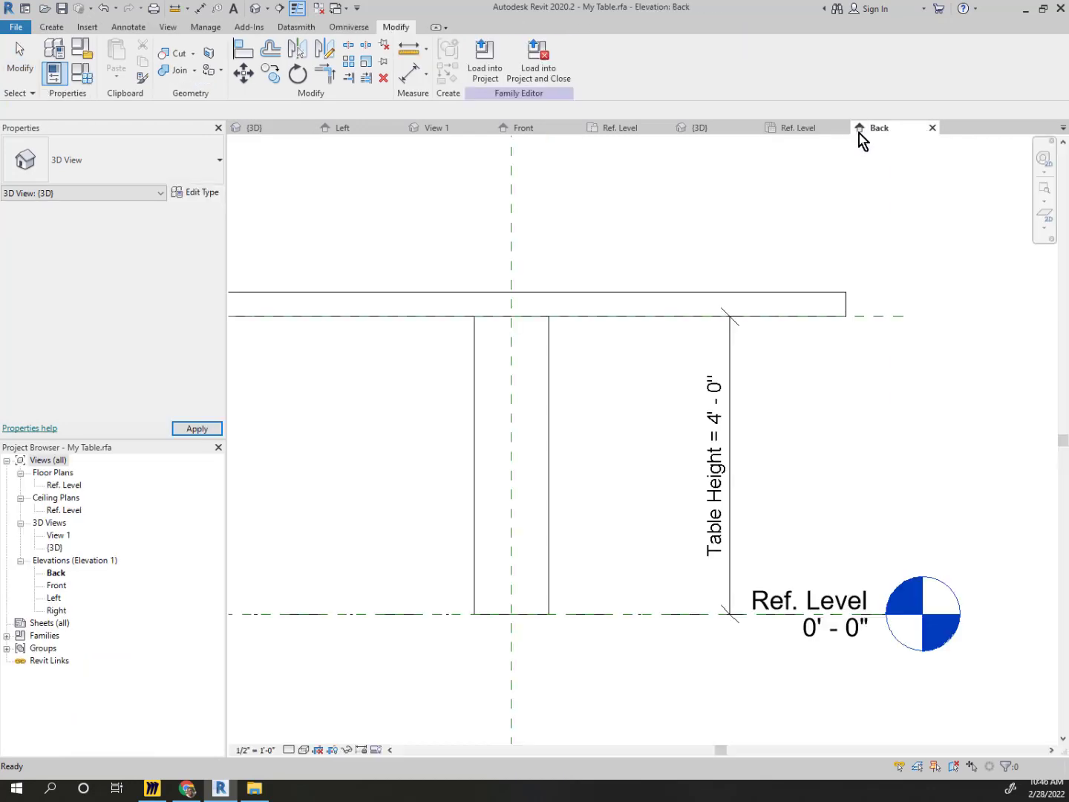
{"action": "left_click", "coordinate": [551, 389]}
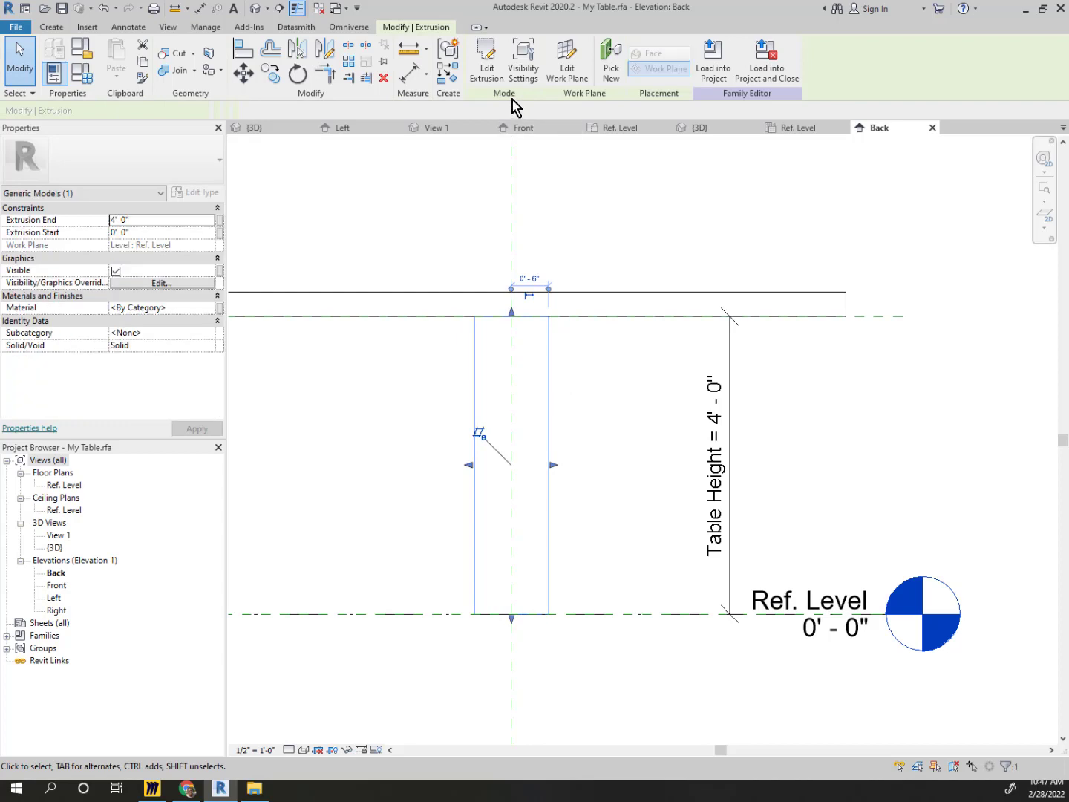
{"action": "left_click", "coordinate": [491, 75]}
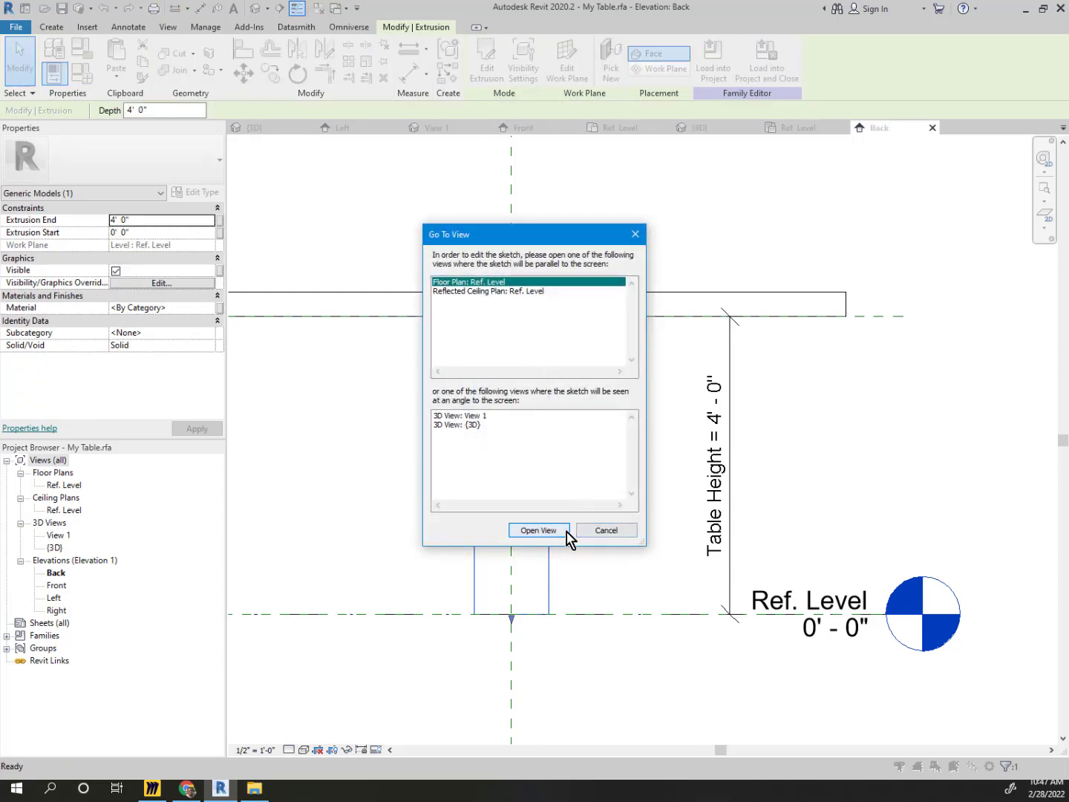
{"action": "left_click", "coordinate": [597, 533]}
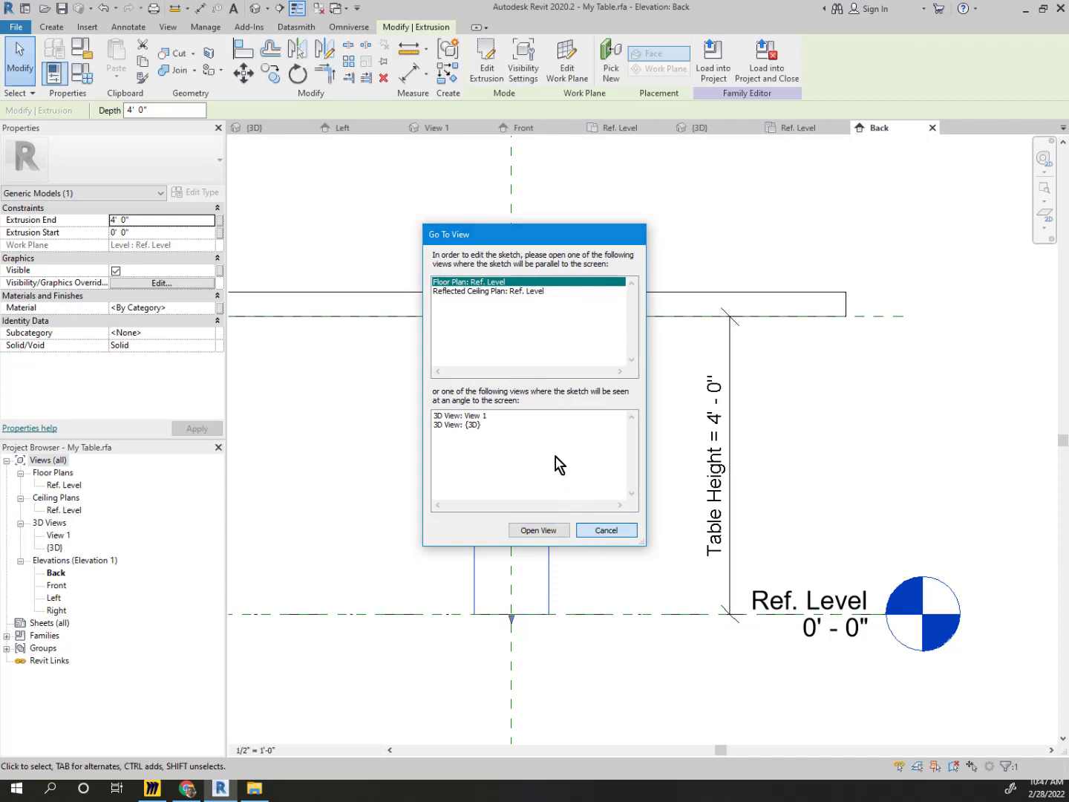
{"action": "scroll", "coordinate": [545, 378], "scroll_direction": "up", "scroll_amount": 3}
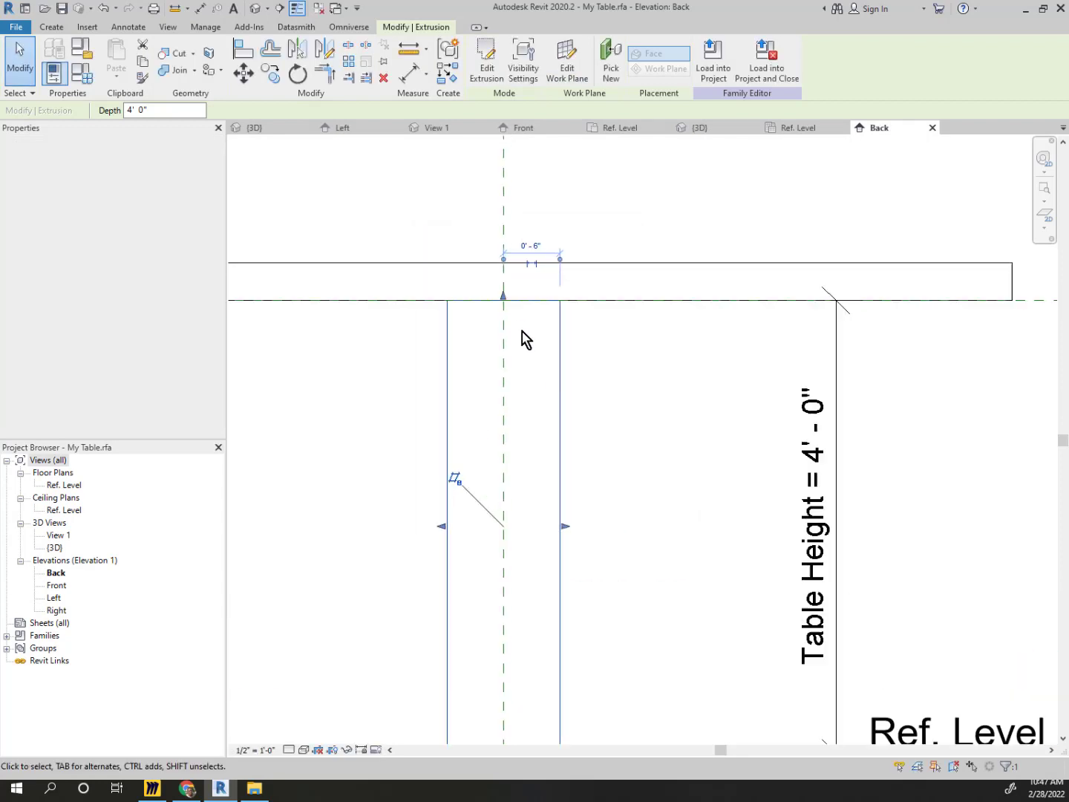
{"action": "mouse_move", "coordinate": [505, 299]}
{"action": "left_mouse_down"}
{"action": "mouse_move", "coordinate": [505, 389]}
{"action": "mouse_move", "coordinate": [506, 299]}
{"action": "left_mouse_up"}
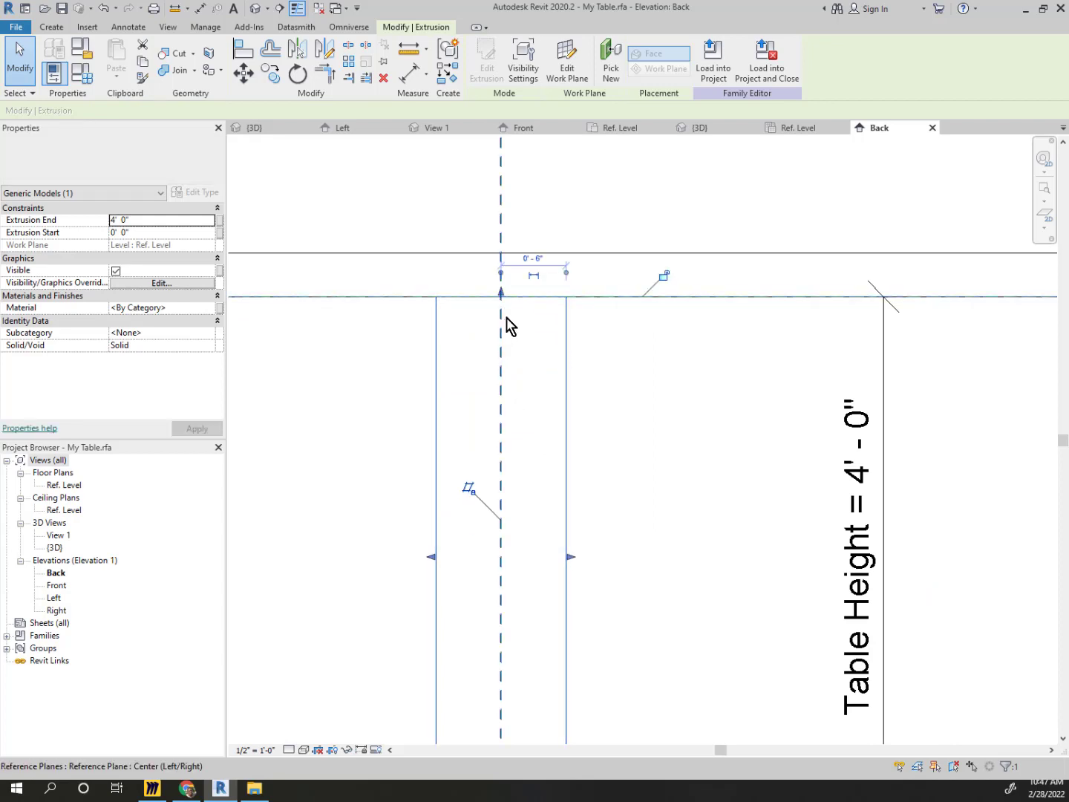
{"action": "left_click", "coordinate": [664, 280]}
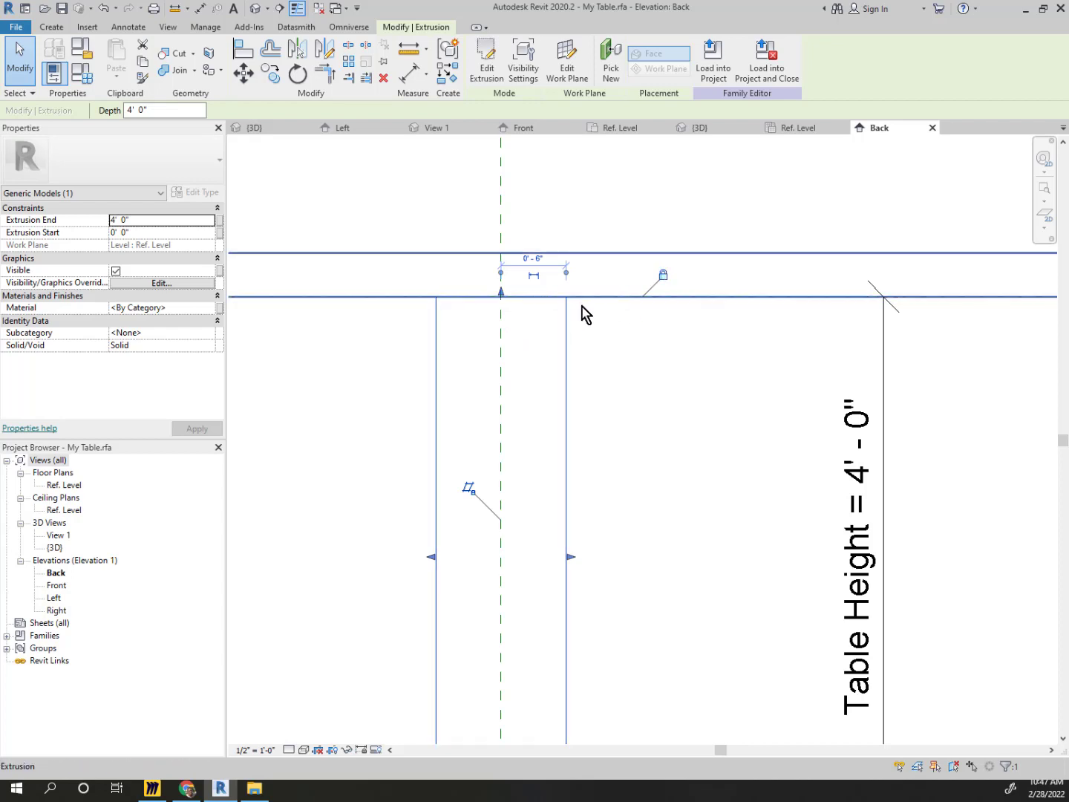
{"action": "scroll", "coordinate": [582, 313], "scroll_direction": "down", "scroll_amount": 5}
{"action": "left_click", "coordinate": [724, 300]}
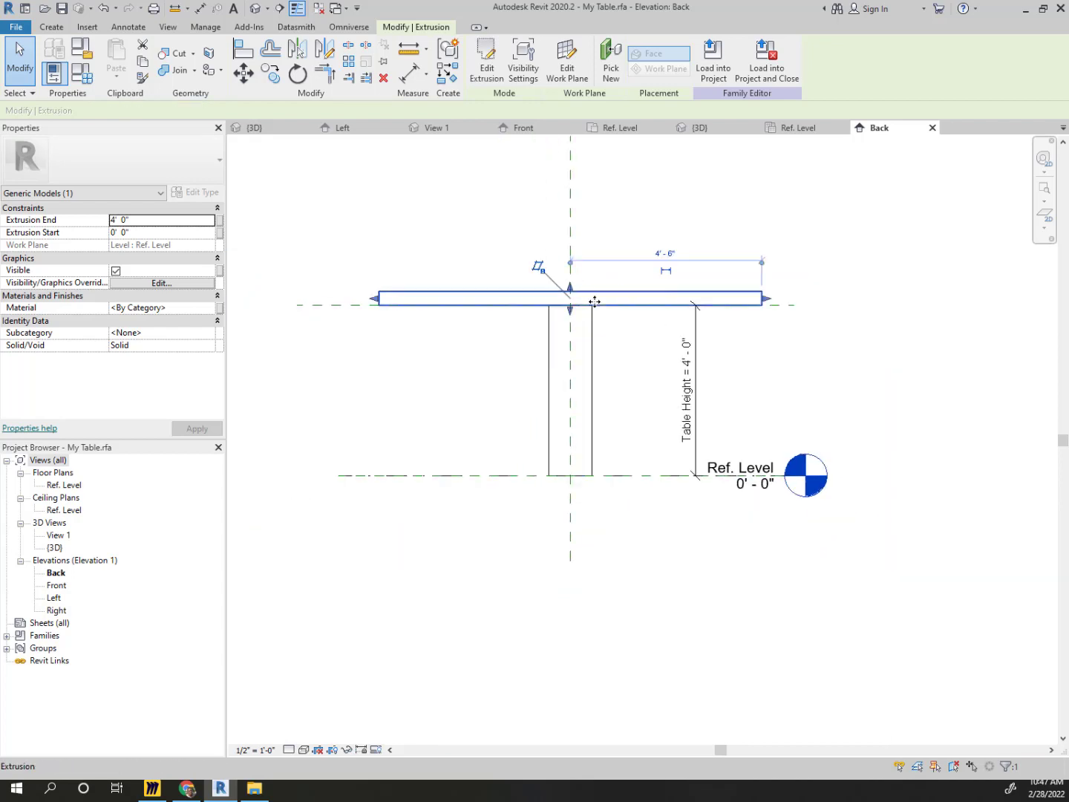
{"action": "scroll", "coordinate": [584, 319], "scroll_direction": "up", "scroll_amount": 3}
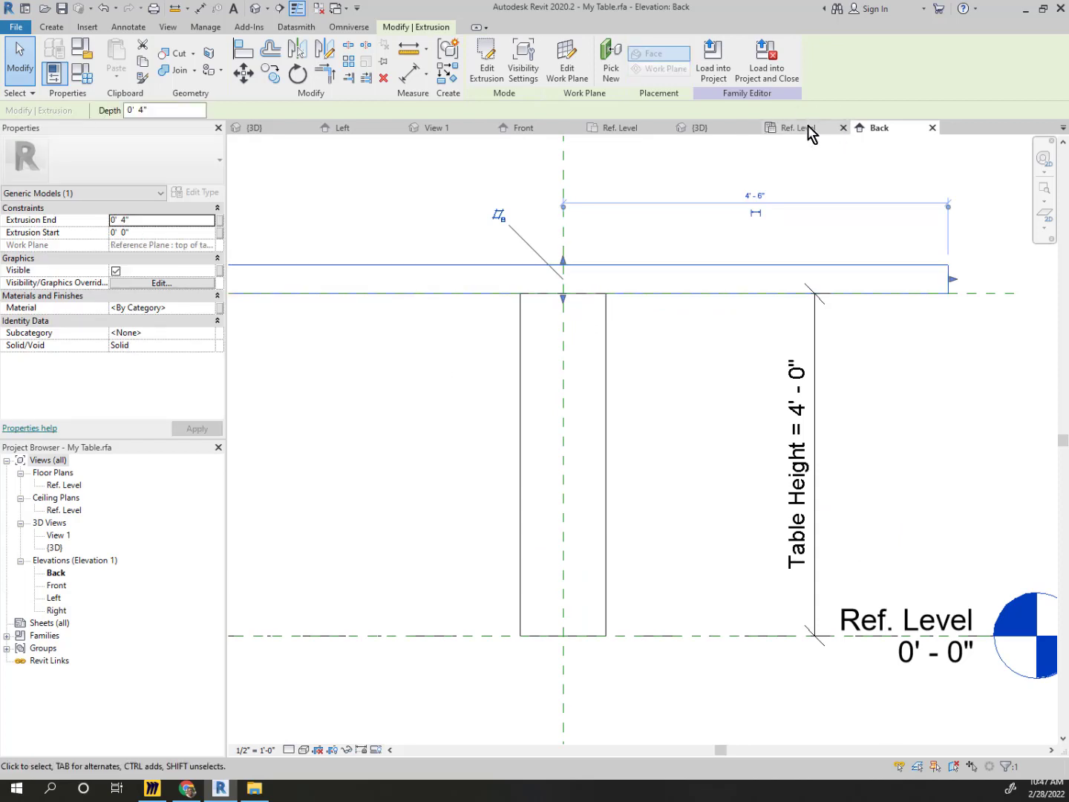
Load My Table into the building project again, overwriting the existing version and its parameter values, without saving the project
{"action": "left_click", "coordinate": [712, 73]}
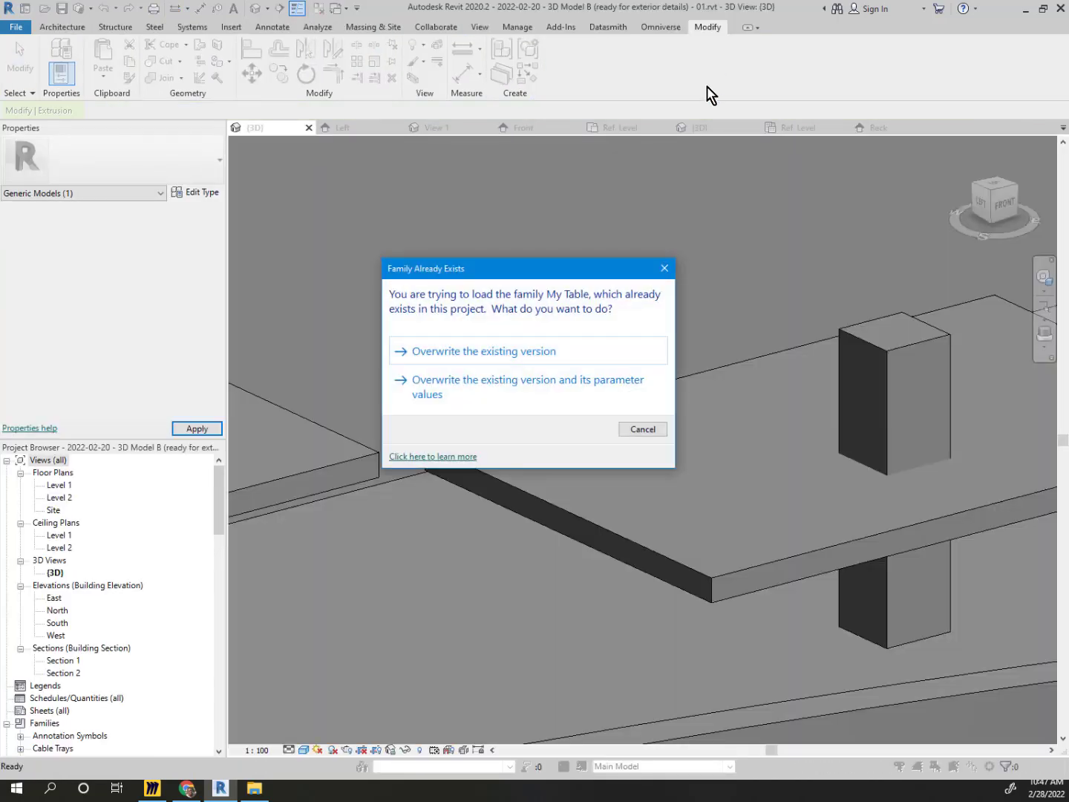
{"action": "left_click", "coordinate": [498, 383]}
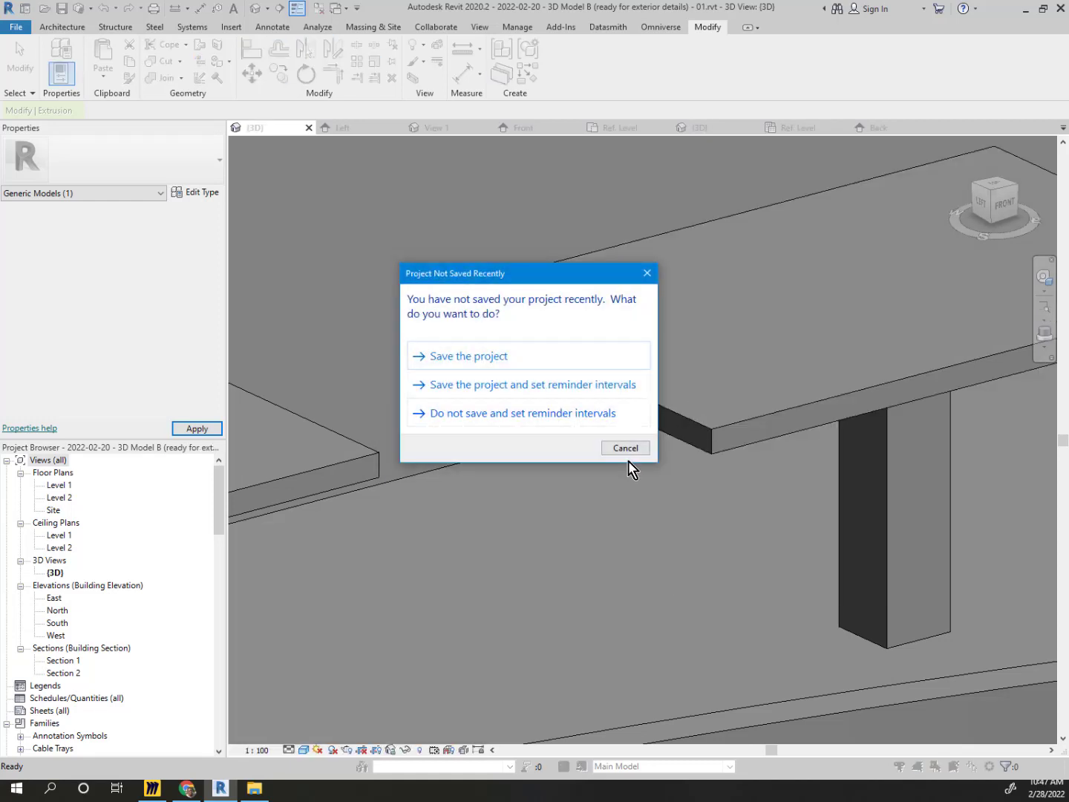
{"action": "left_click", "coordinate": [629, 451]}
{"action": "left_click", "coordinate": [657, 439]}
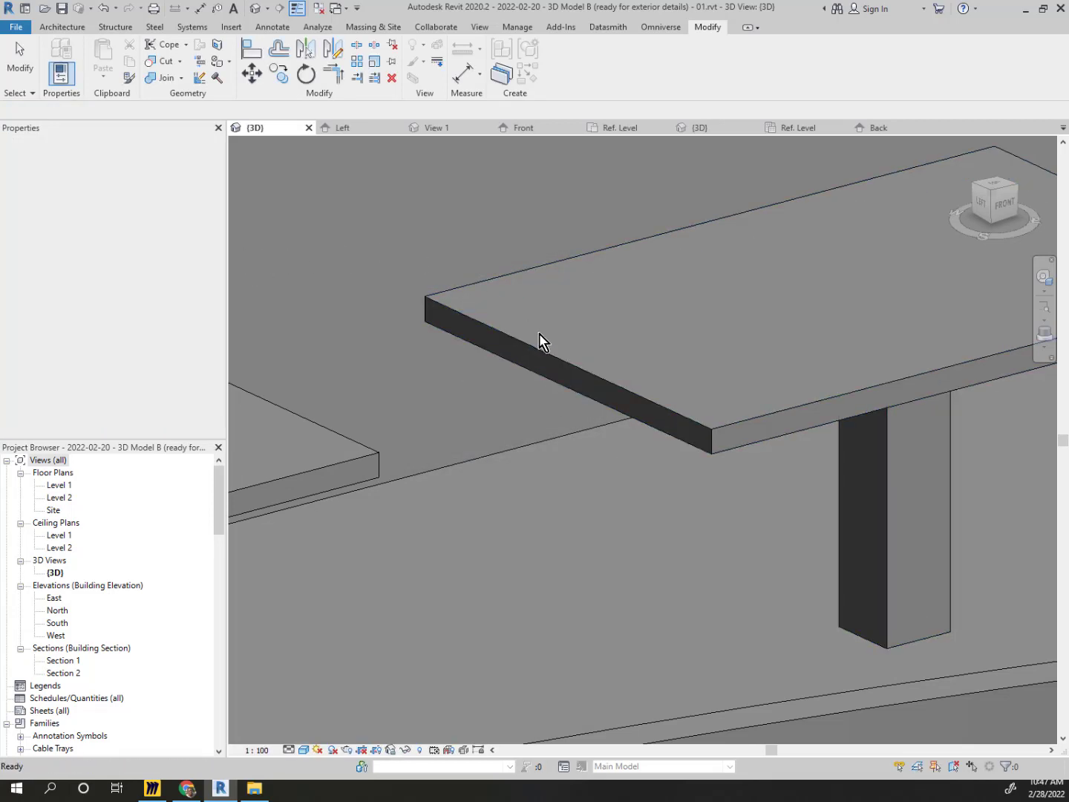
Set the Table Height type parameter of the reloaded My Table instance to 600
{"action": "left_click", "coordinate": [550, 365]}
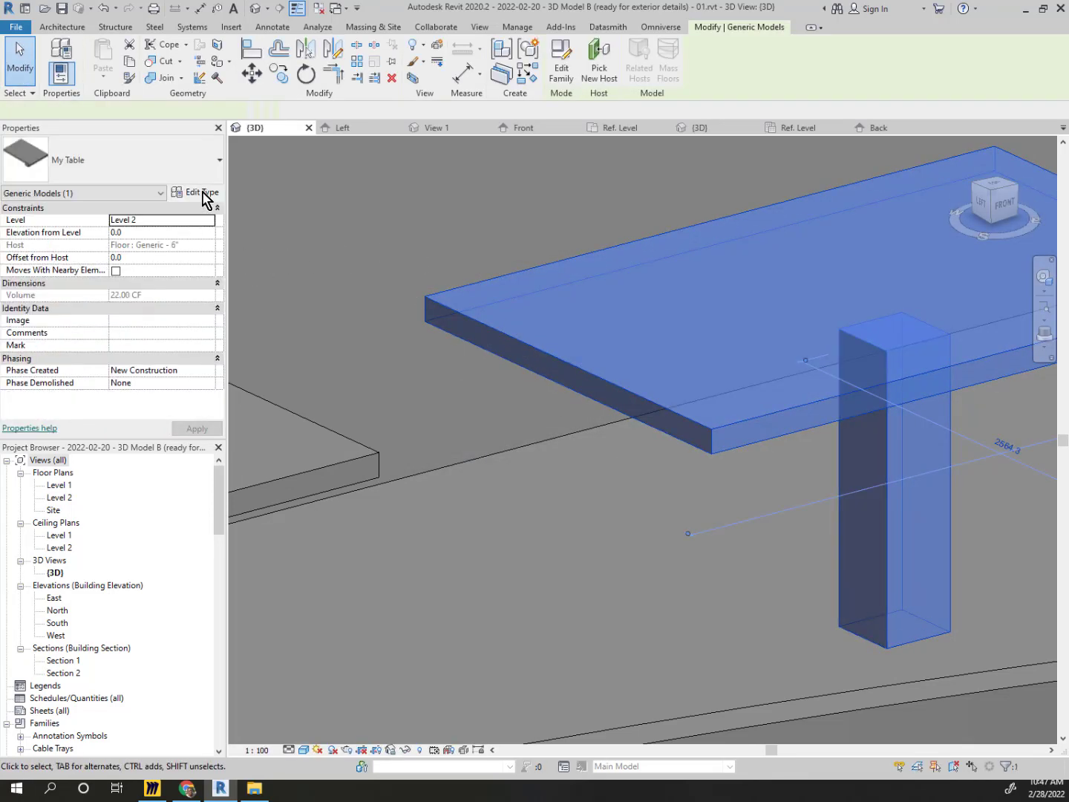
{"action": "left_click", "coordinate": [204, 194]}
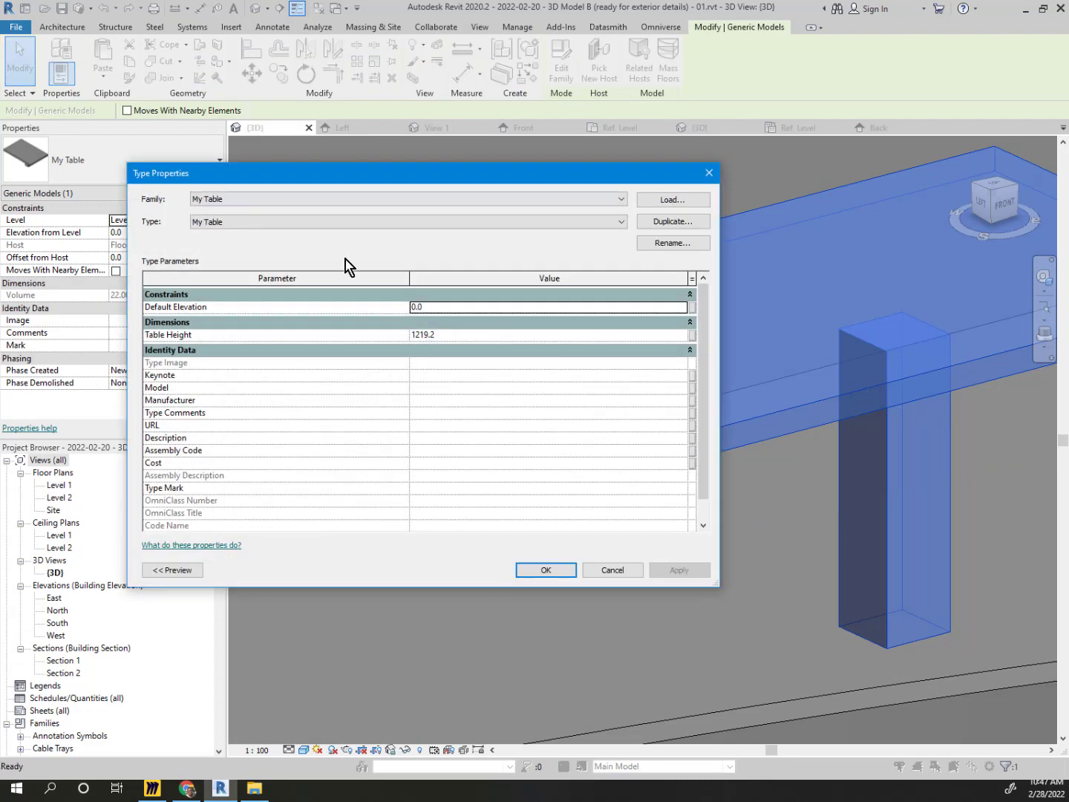
{"action": "left_click", "coordinate": [471, 336]}
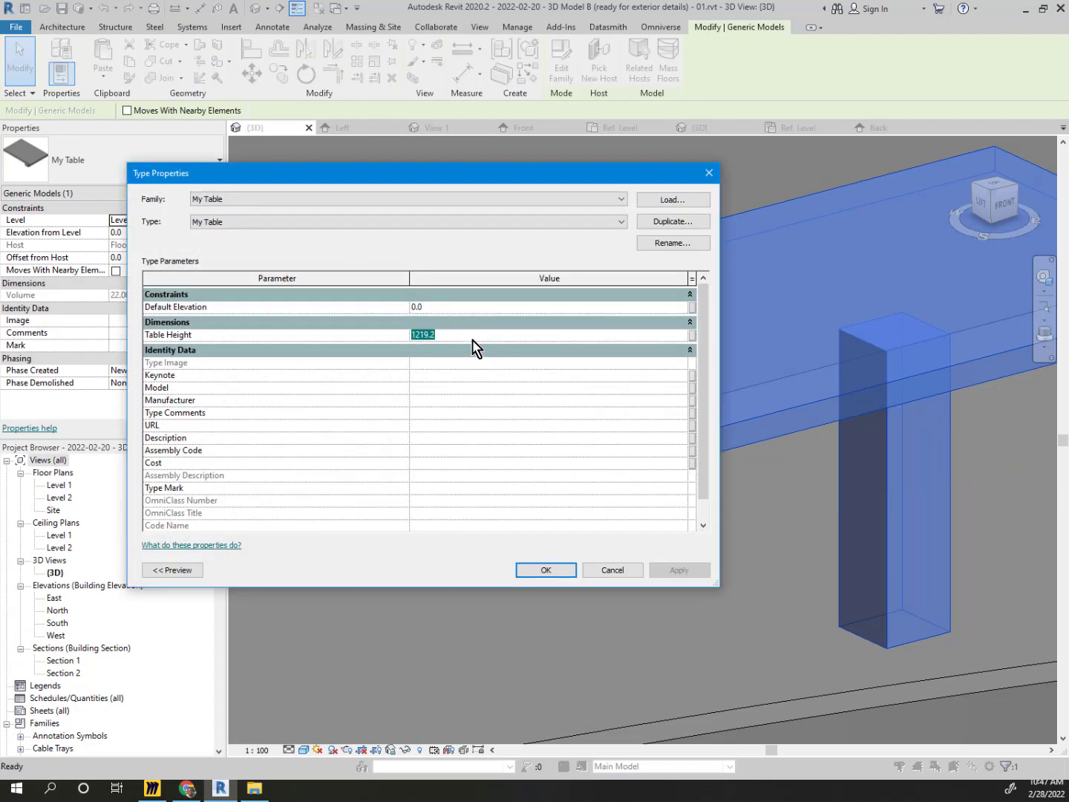
{"action": "type", "text": "600"}
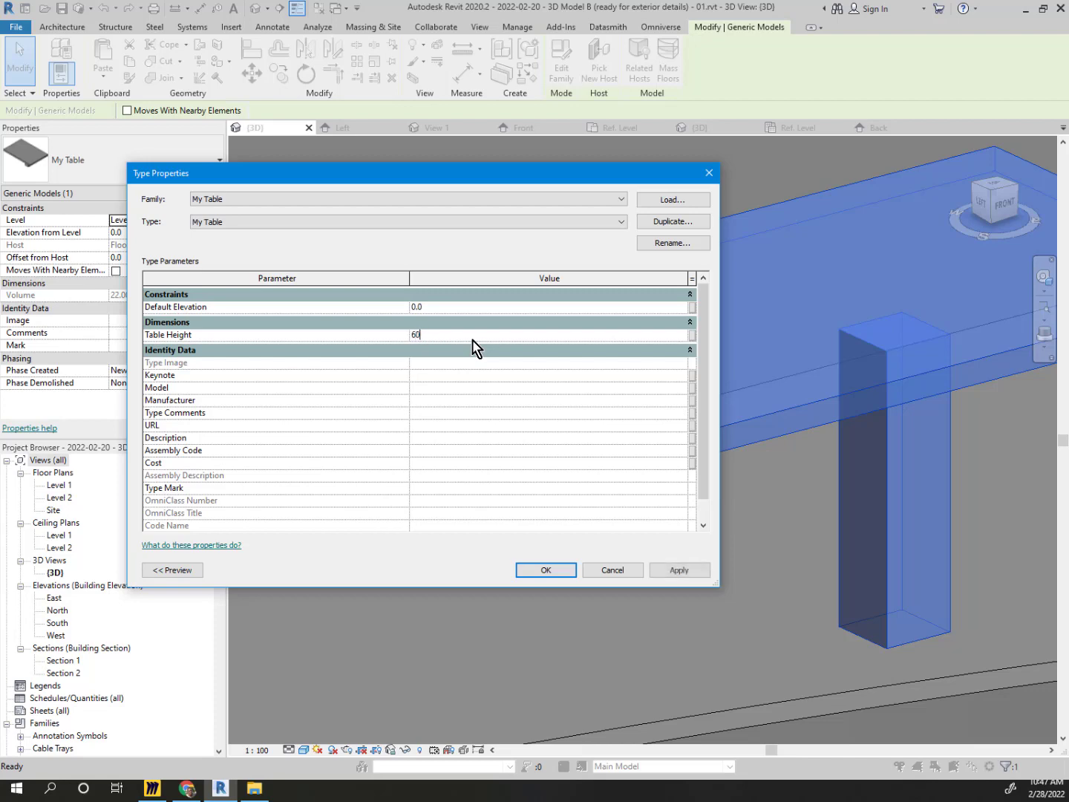
{"action": "left_click", "coordinate": [539, 570]}
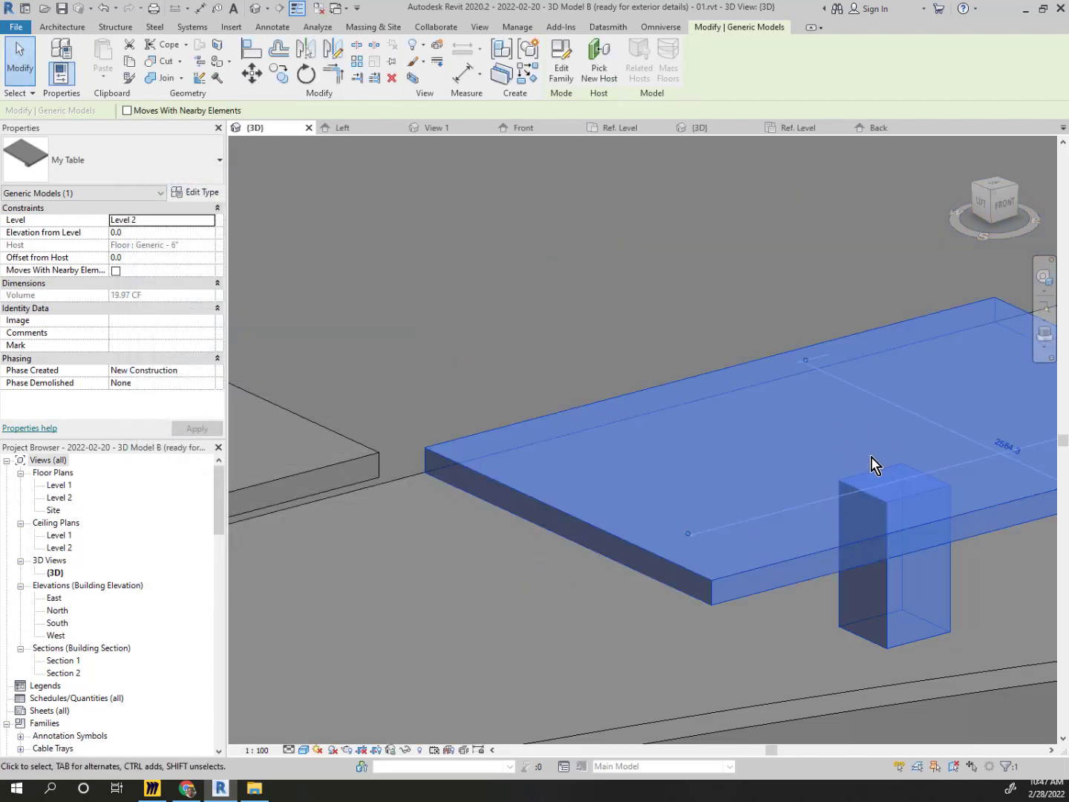
Examine the leg and tabletop of the My Table instance and compare it with the neighbouring table on the upper floor
{"action": "middle_click_drag", "start_coordinate": [892, 439], "coordinate": [747, 450]}
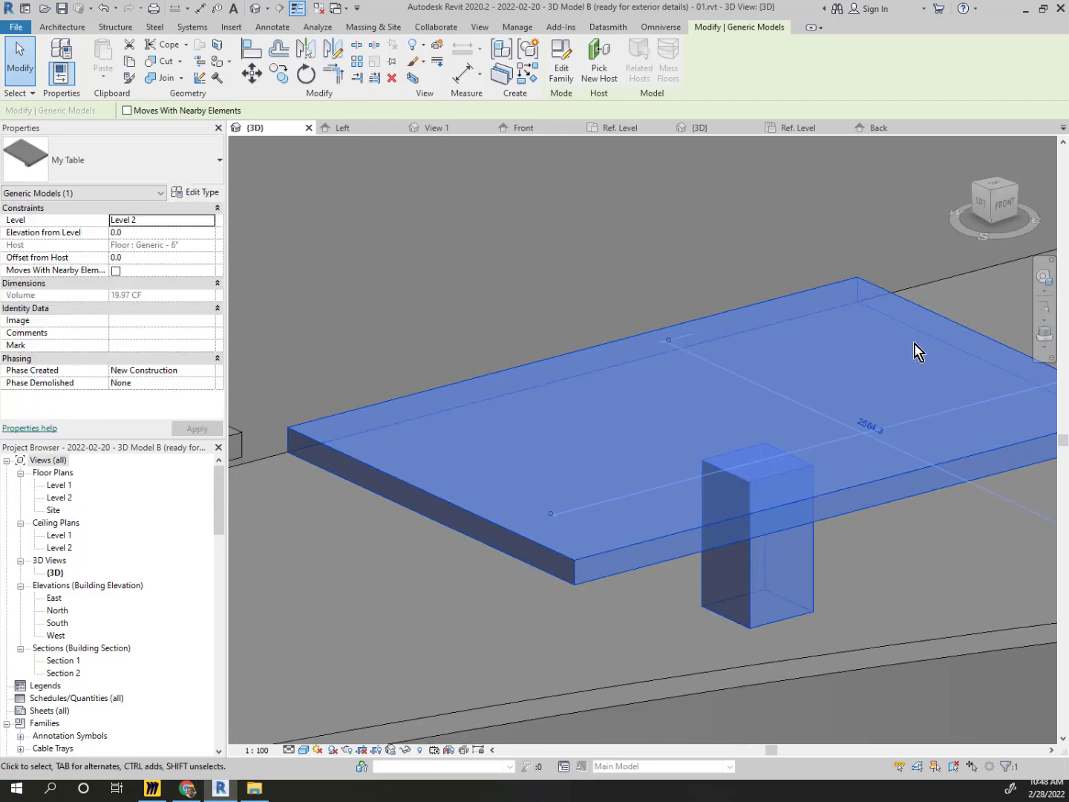
{"action": "scroll", "coordinate": [754, 373], "scroll_direction": "down", "scroll_amount": 4}
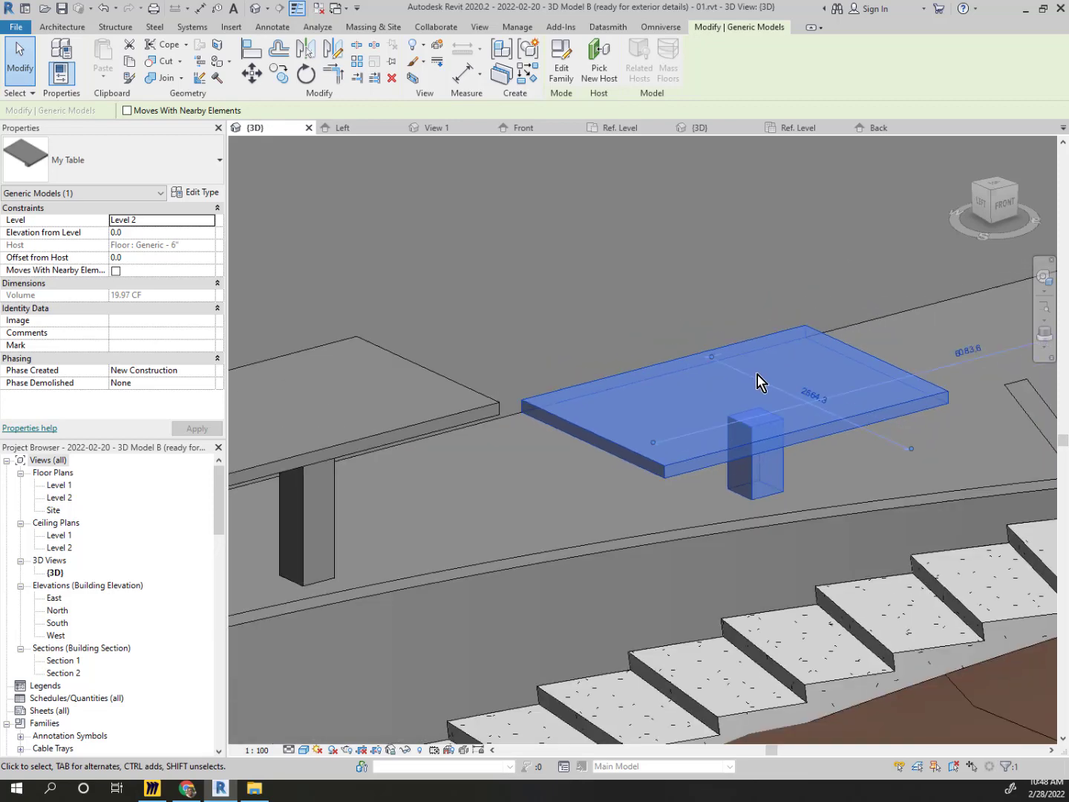
{"action": "scroll", "coordinate": [758, 379], "scroll_direction": "up", "scroll_amount": 4}
{"action": "scroll", "coordinate": [766, 392], "scroll_direction": "down", "scroll_amount": 4}
{"action": "scroll", "coordinate": [735, 437], "scroll_direction": "up", "scroll_amount": 3}
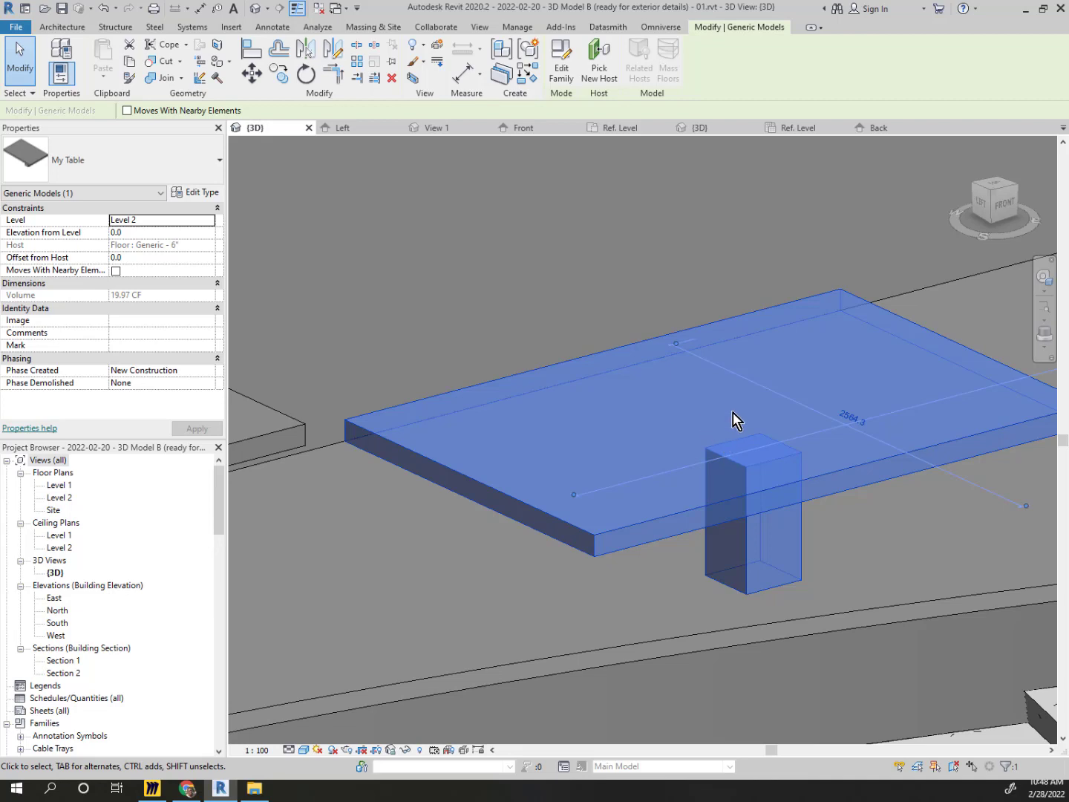
{"action": "scroll", "coordinate": [732, 412], "scroll_direction": "down", "scroll_amount": 3}
{"action": "middle_click_drag", "start_coordinate": [573, 370], "coordinate": [789, 433]}
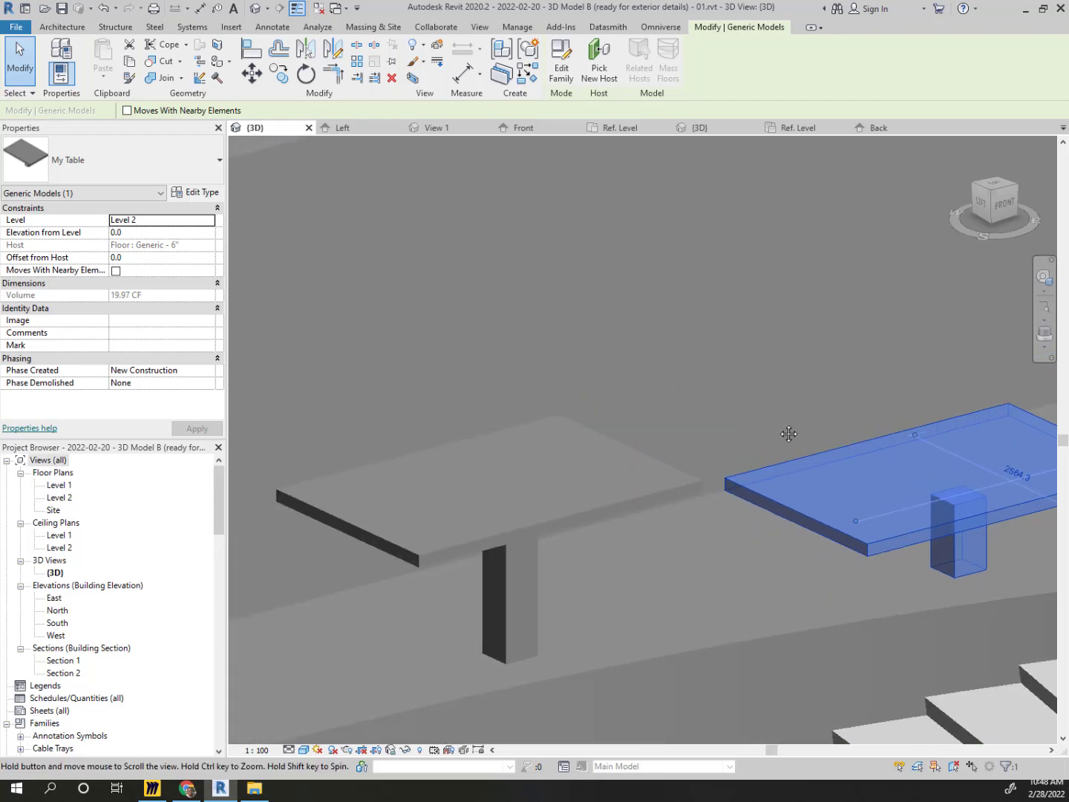
Compare the shorter My Table instance with the neighbouring table and their surroundings on the upper floor
{"action": "middle_click_drag", "start_coordinate": [957, 470], "coordinate": [804, 470]}
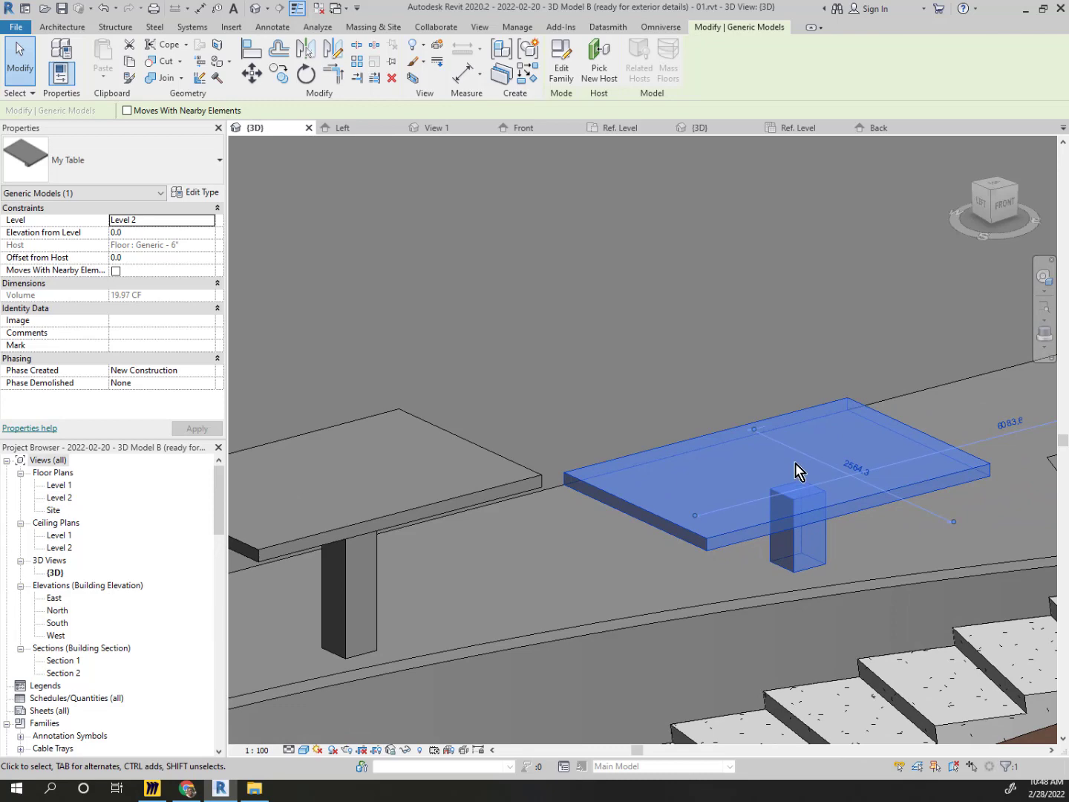
{"action": "scroll", "coordinate": [795, 463], "scroll_direction": "down", "scroll_amount": 4}
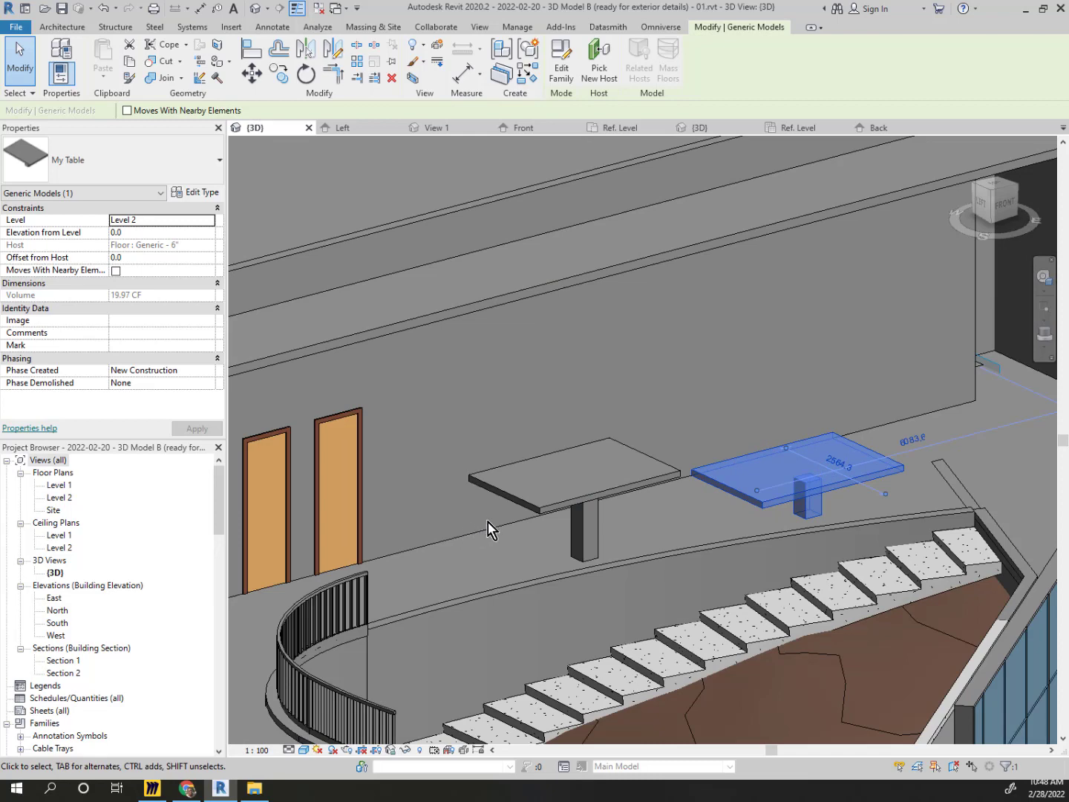
{"action": "middle_click_drag", "start_coordinate": [488, 531], "coordinate": [699, 529]}
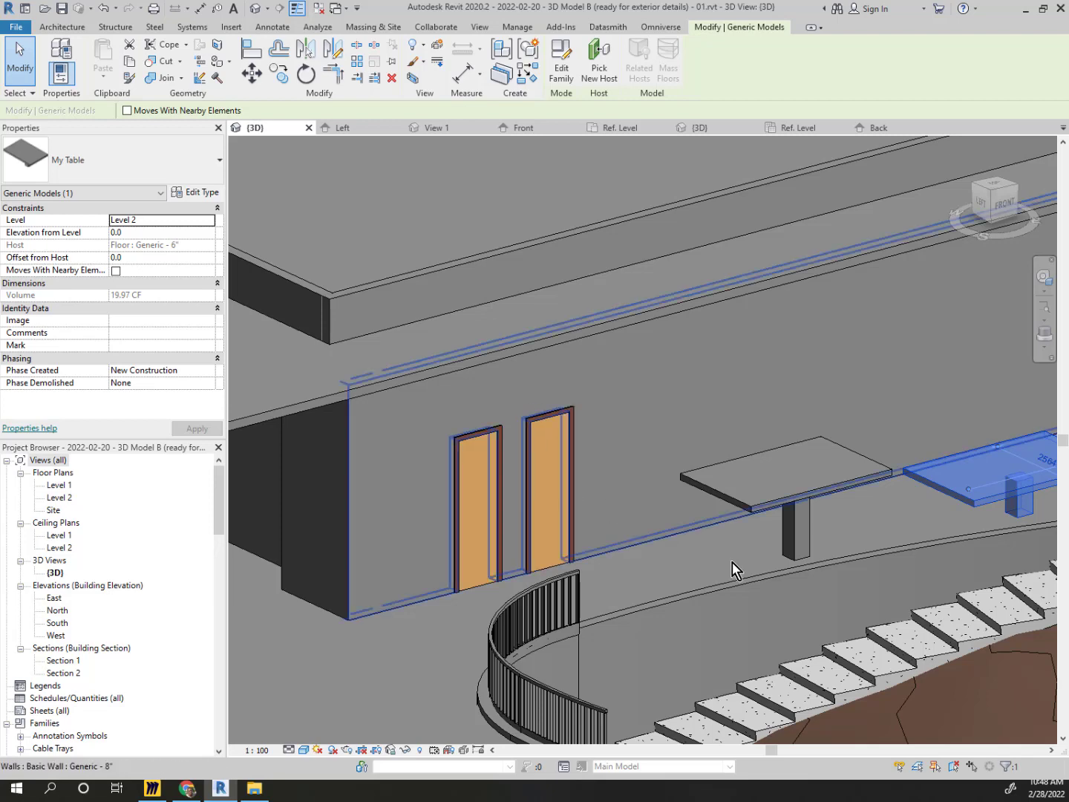
{"action": "middle_click_drag", "start_coordinate": [639, 565], "coordinate": [517, 582]}
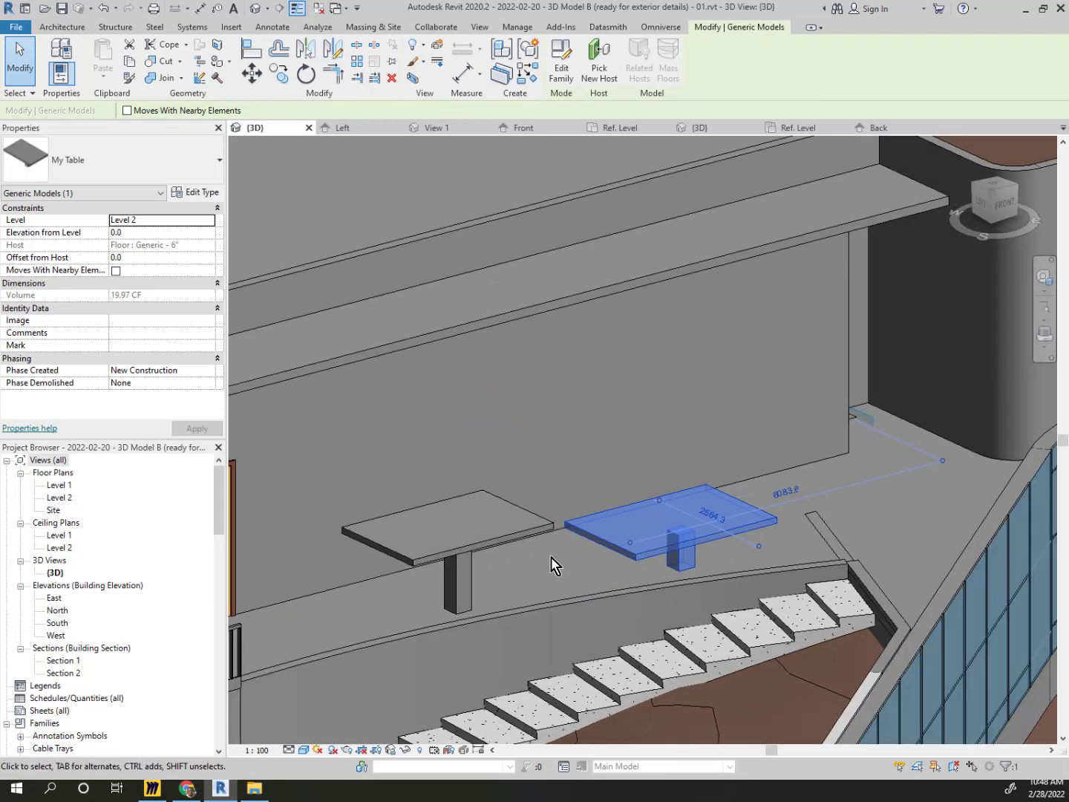
{"action": "scroll", "coordinate": [552, 557], "scroll_direction": "up", "scroll_amount": 4}
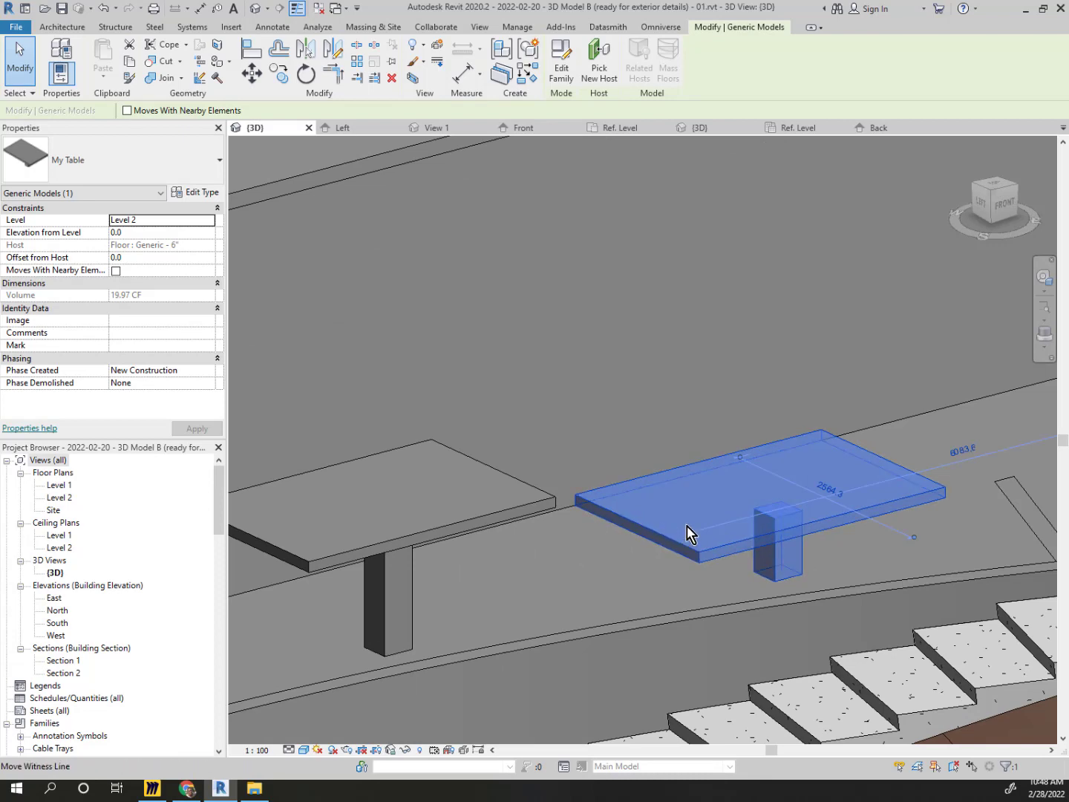
{"action": "middle_click_drag", "start_coordinate": [764, 524], "coordinate": [774, 529], "text": "shift"}
Open the family of the upper-floor door nearest the tables for editing and display its Back elevation
{"action": "scroll", "coordinate": [775, 529], "scroll_direction": "down", "scroll_amount": 1}
{"action": "middle_click_drag", "start_coordinate": [497, 536], "coordinate": [825, 481]}
{"action": "left_click", "coordinate": [586, 389]}
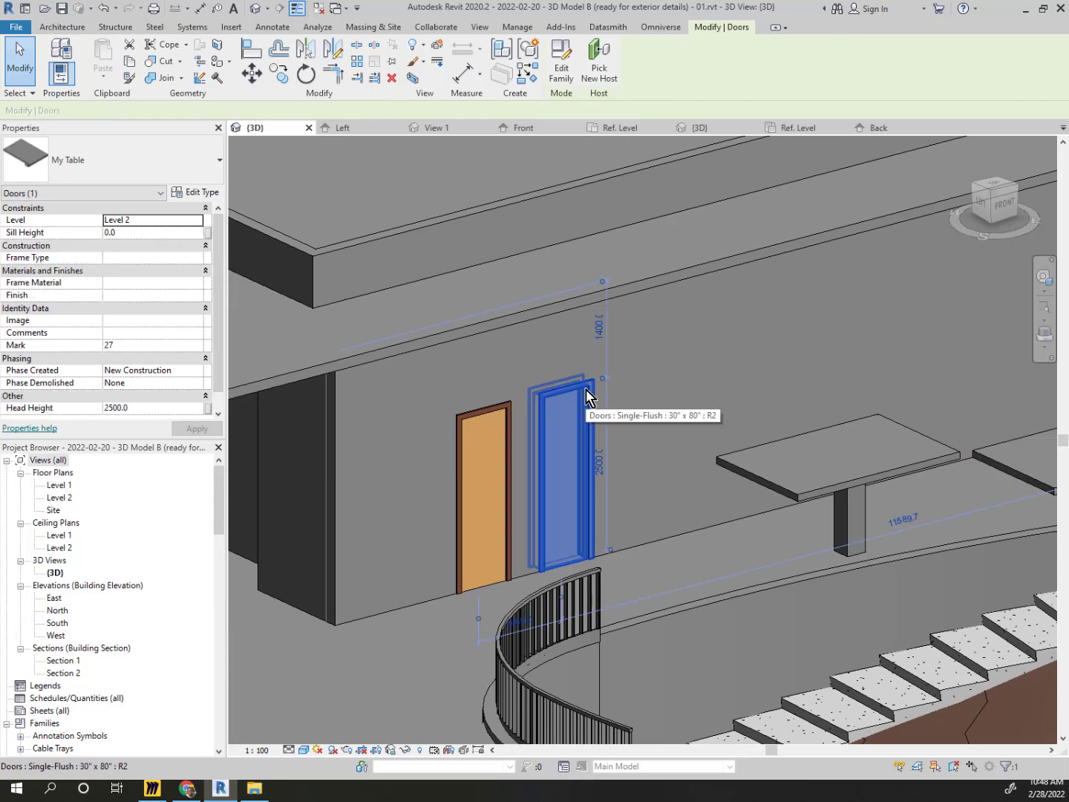
{"action": "left_click", "coordinate": [562, 74]}
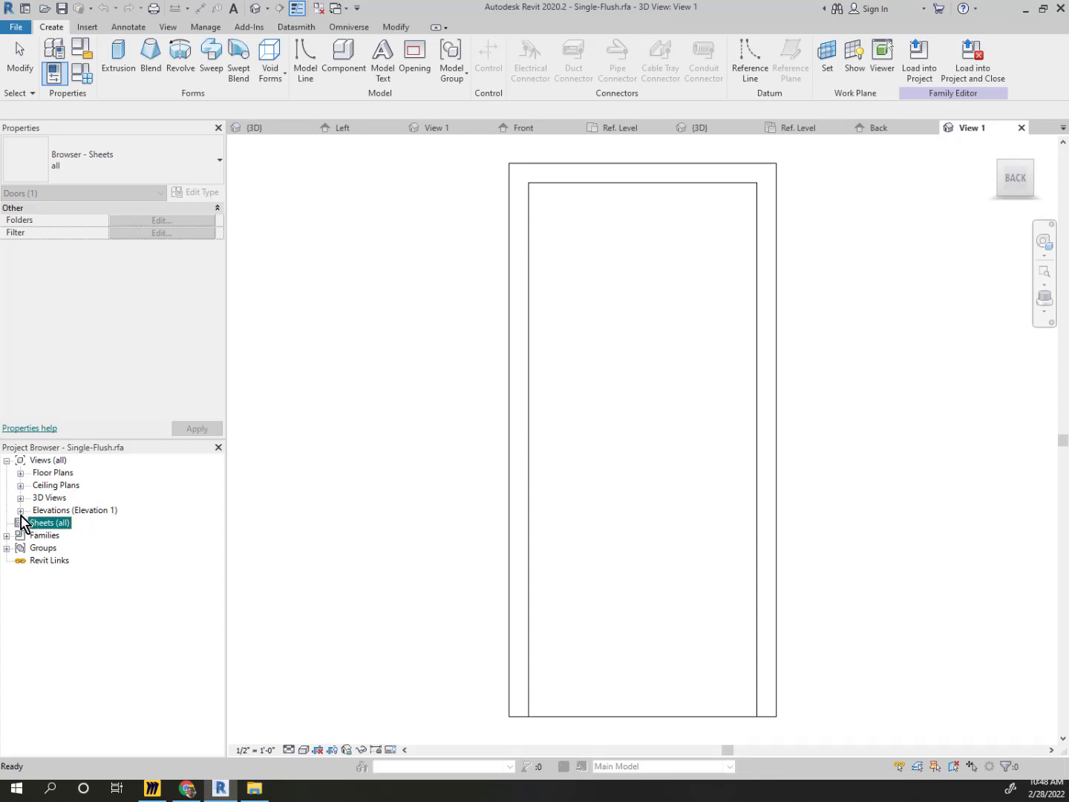
{"action": "left_click", "coordinate": [20, 511]}
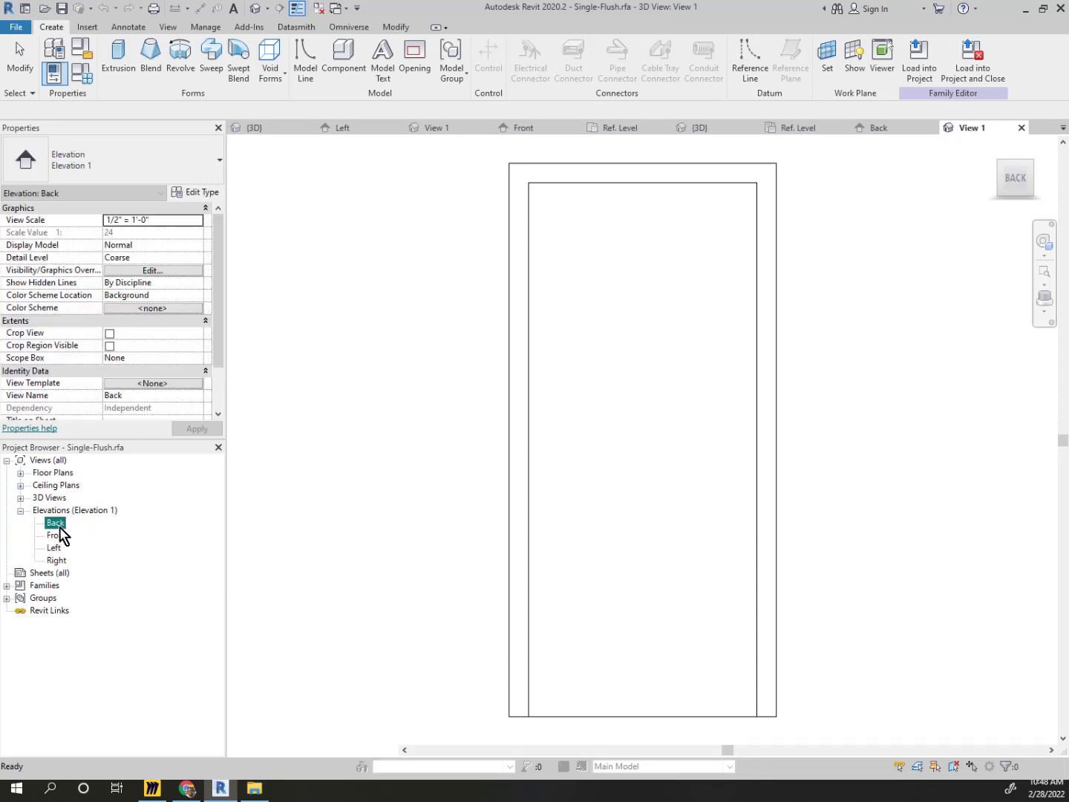
{"action": "double_click", "coordinate": [60, 527]}
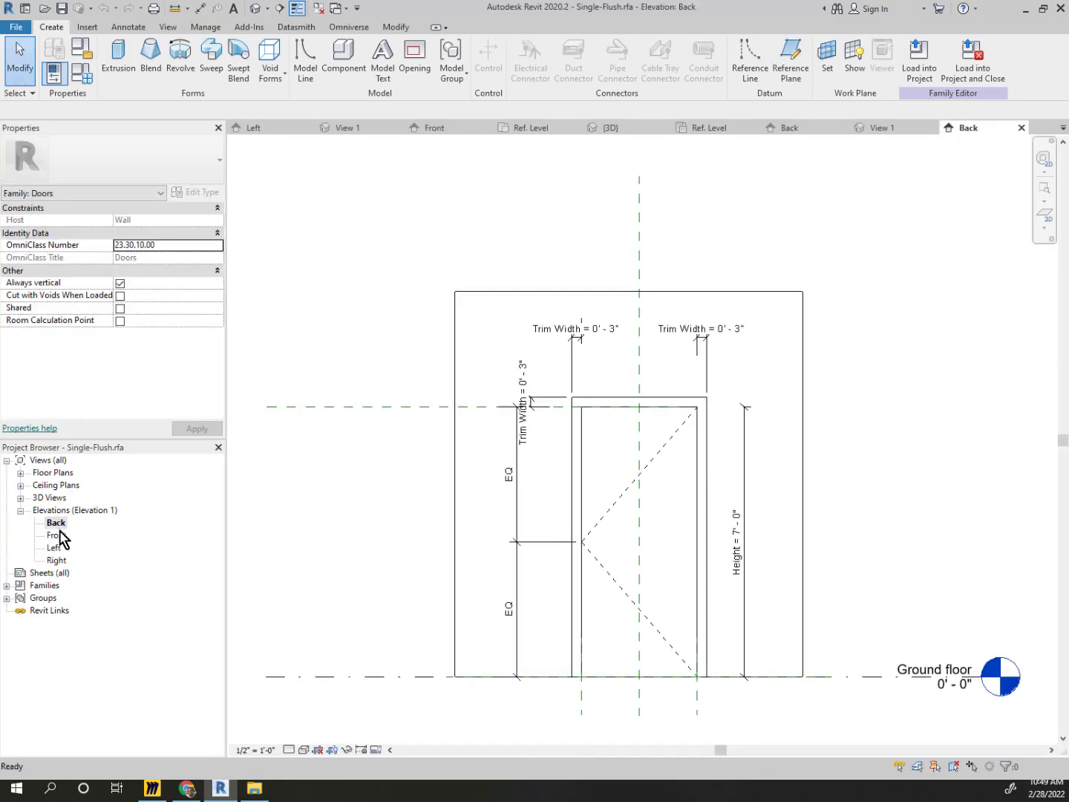
Examine the Trim Width, Height and EQ dimensions around the door frame in the Back elevation
{"action": "scroll", "coordinate": [794, 485], "scroll_direction": "up", "scroll_amount": 3}
{"action": "scroll", "coordinate": [771, 484], "scroll_direction": "up", "scroll_amount": 3}
{"action": "middle_click_drag", "start_coordinate": [514, 437], "coordinate": [946, 479]}
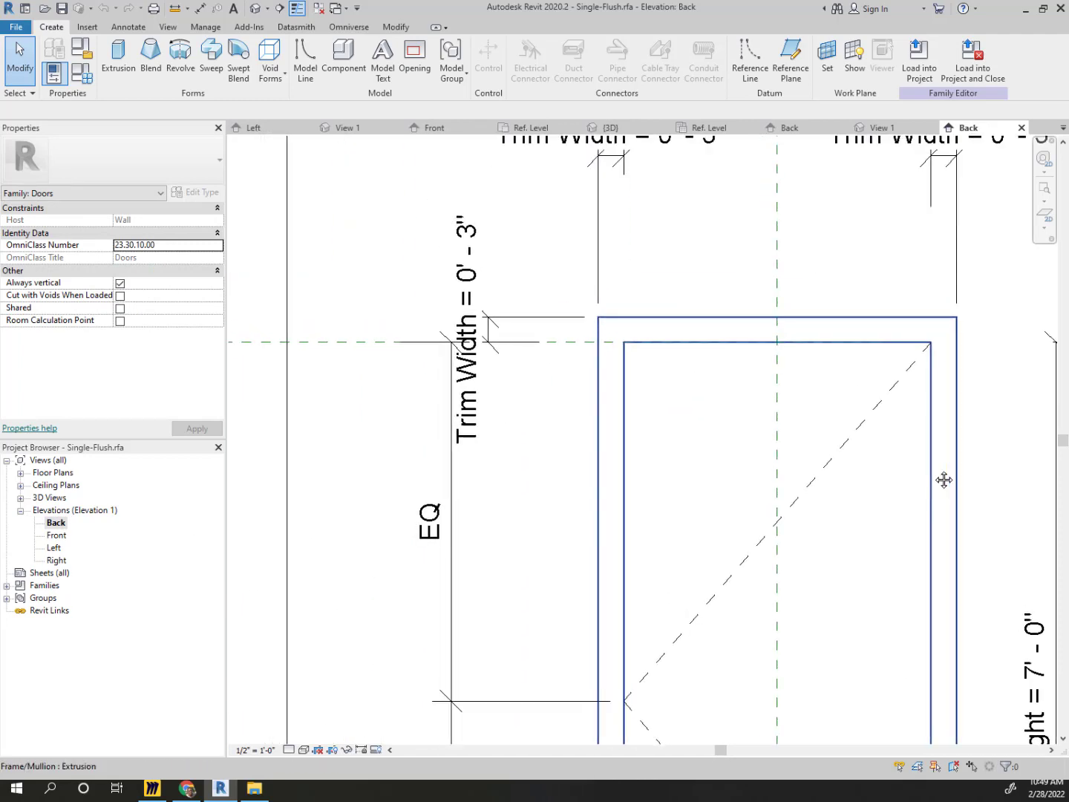
{"action": "scroll", "coordinate": [732, 467], "scroll_direction": "down", "scroll_amount": 2}
{"action": "middle_click_drag", "start_coordinate": [657, 378], "coordinate": [550, 296]}
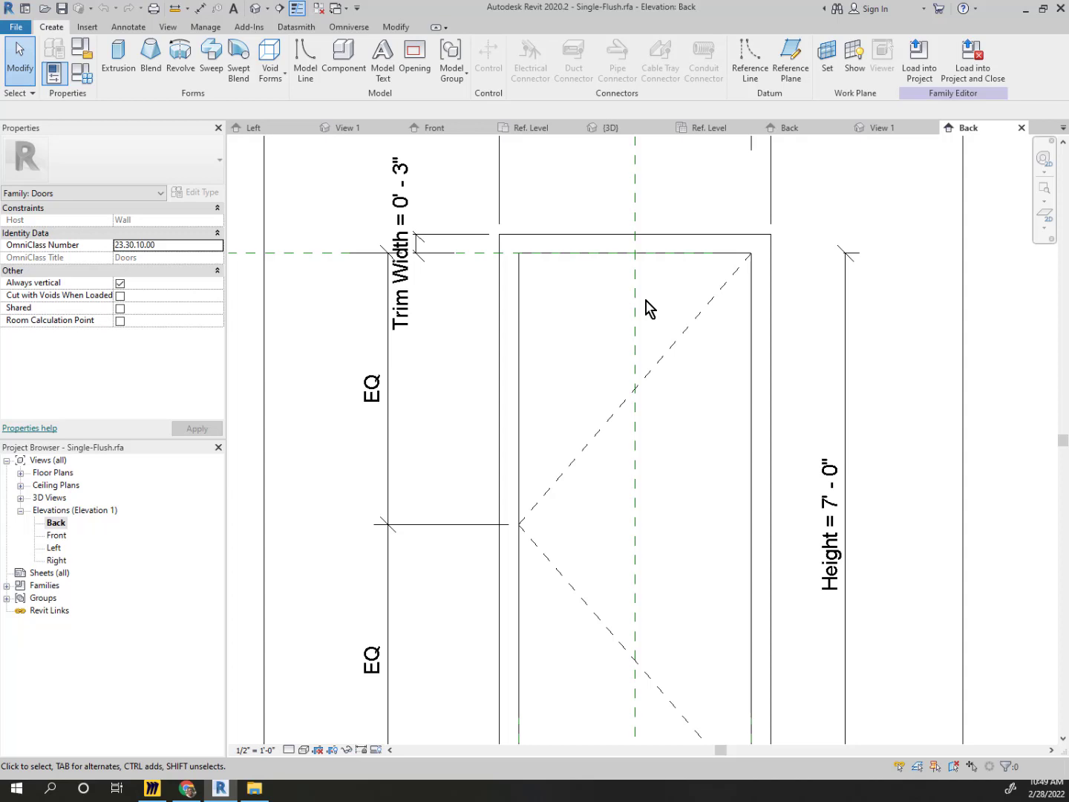
{"action": "scroll", "coordinate": [582, 310], "scroll_direction": "down", "scroll_amount": 1}
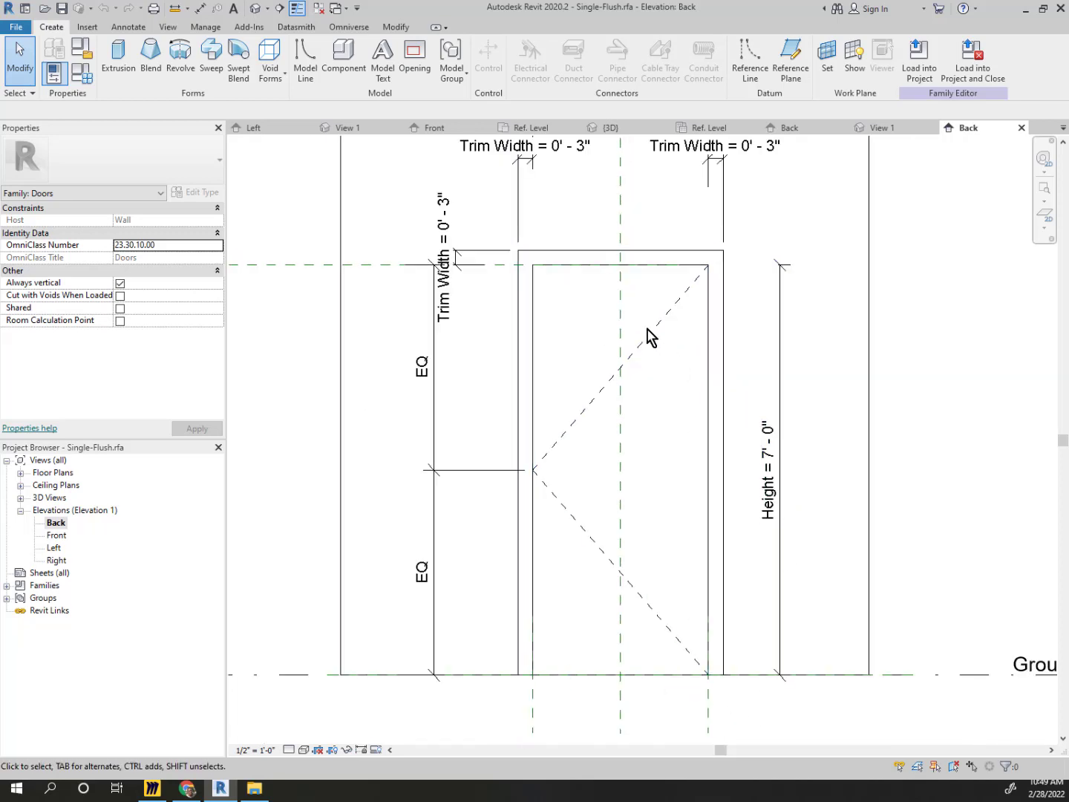
Inspect the horizontal reference plane at the door head and the constraints tied to it, then deselect it
{"action": "left_click", "coordinate": [381, 266]}
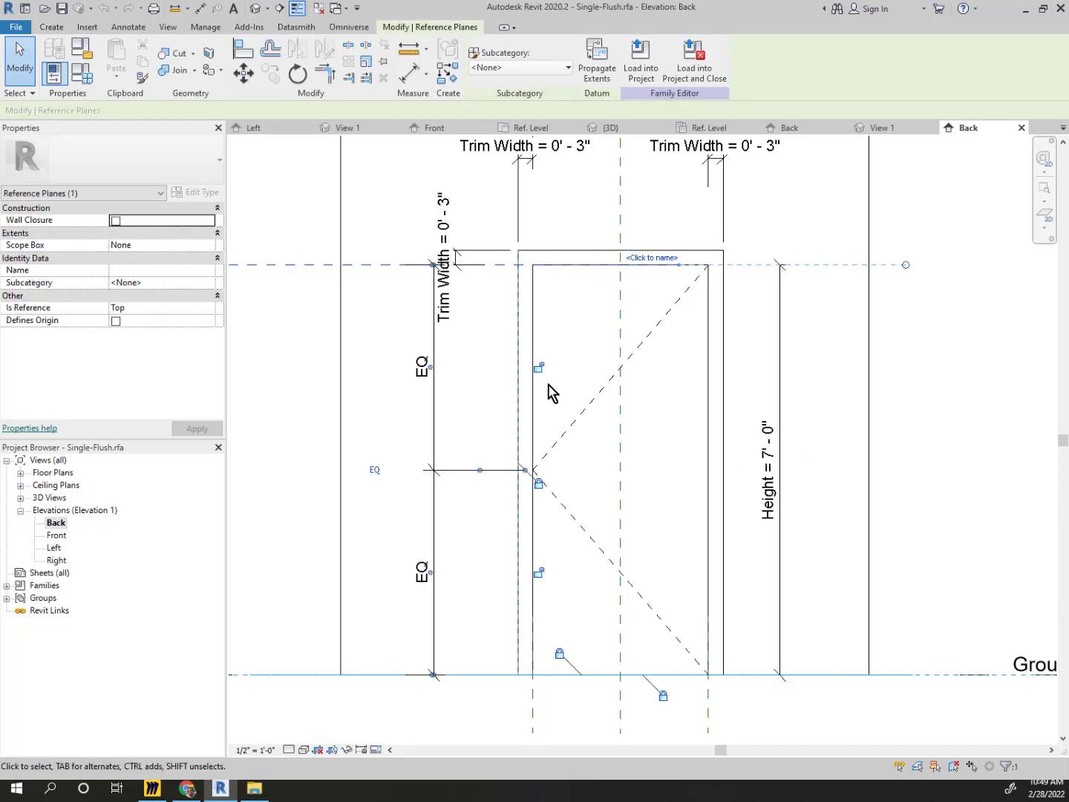
{"action": "scroll", "coordinate": [528, 219], "scroll_direction": "up", "scroll_amount": 3}
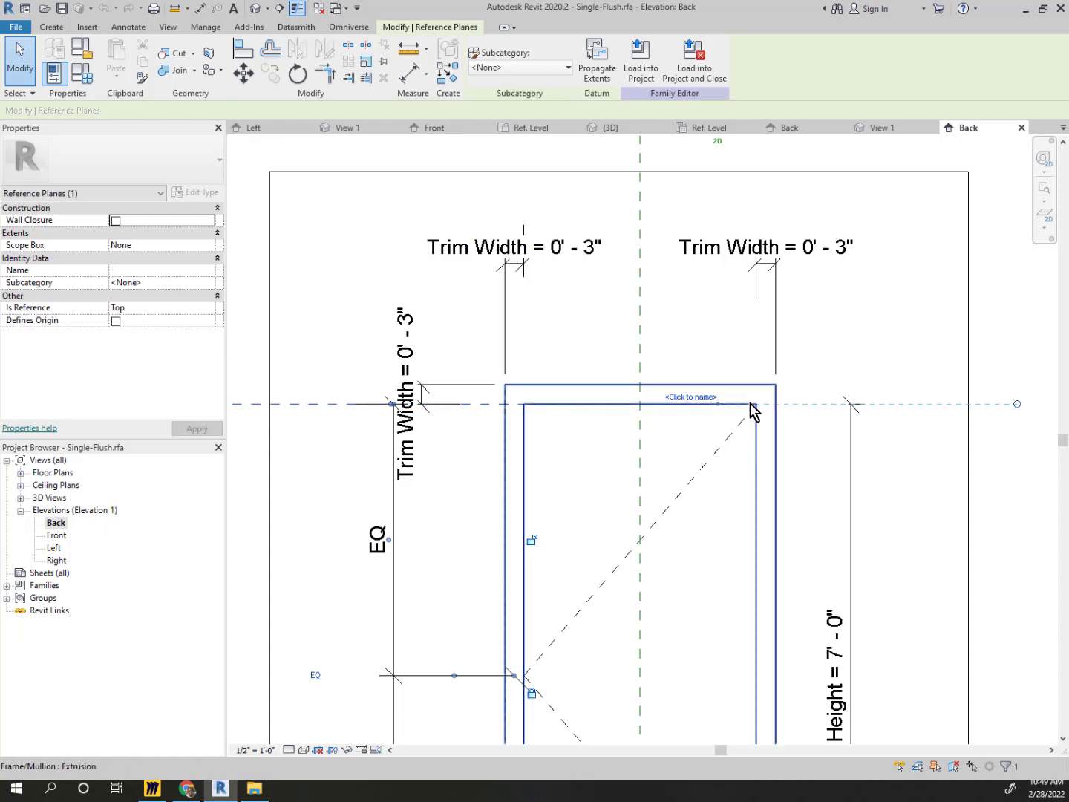
{"action": "left_click", "coordinate": [960, 528]}
{"action": "scroll", "coordinate": [822, 519], "scroll_direction": "down", "scroll_amount": 1}
{"action": "middle_click_drag", "start_coordinate": [822, 520], "coordinate": [772, 330]}
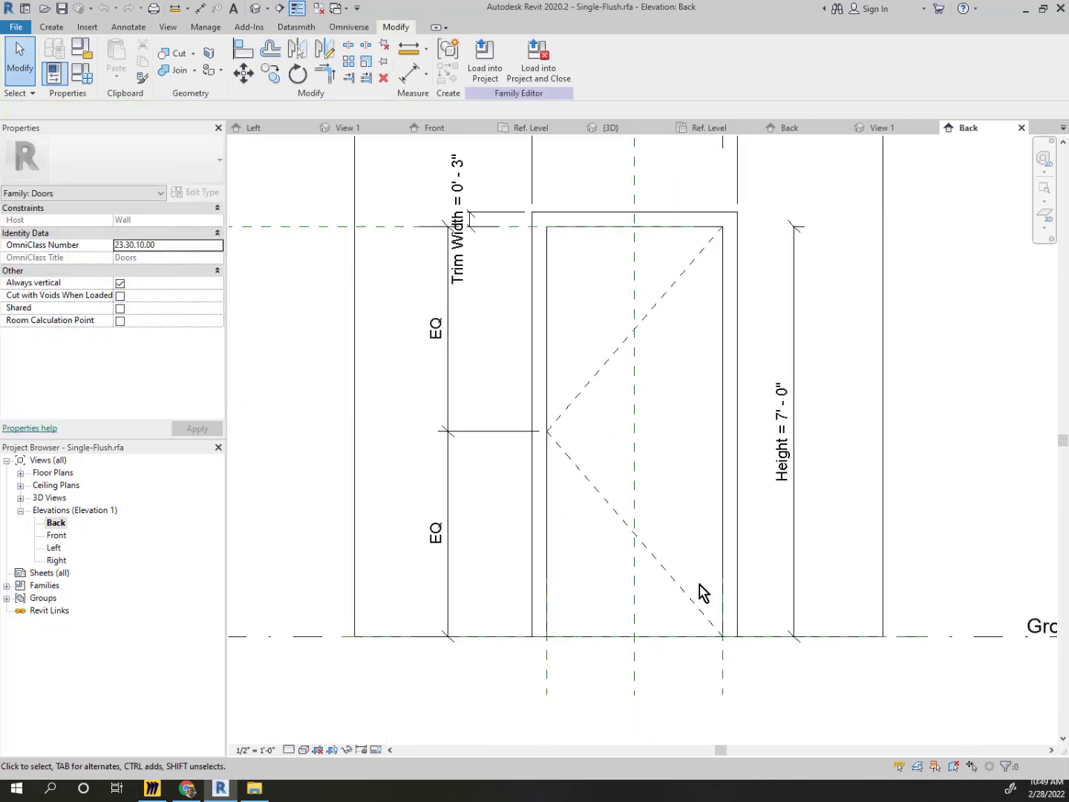
Inspect the door's vertical centre reference plane and how the frame and its labelled dimensions relate to the reference planes
{"action": "left_click", "coordinate": [635, 679]}
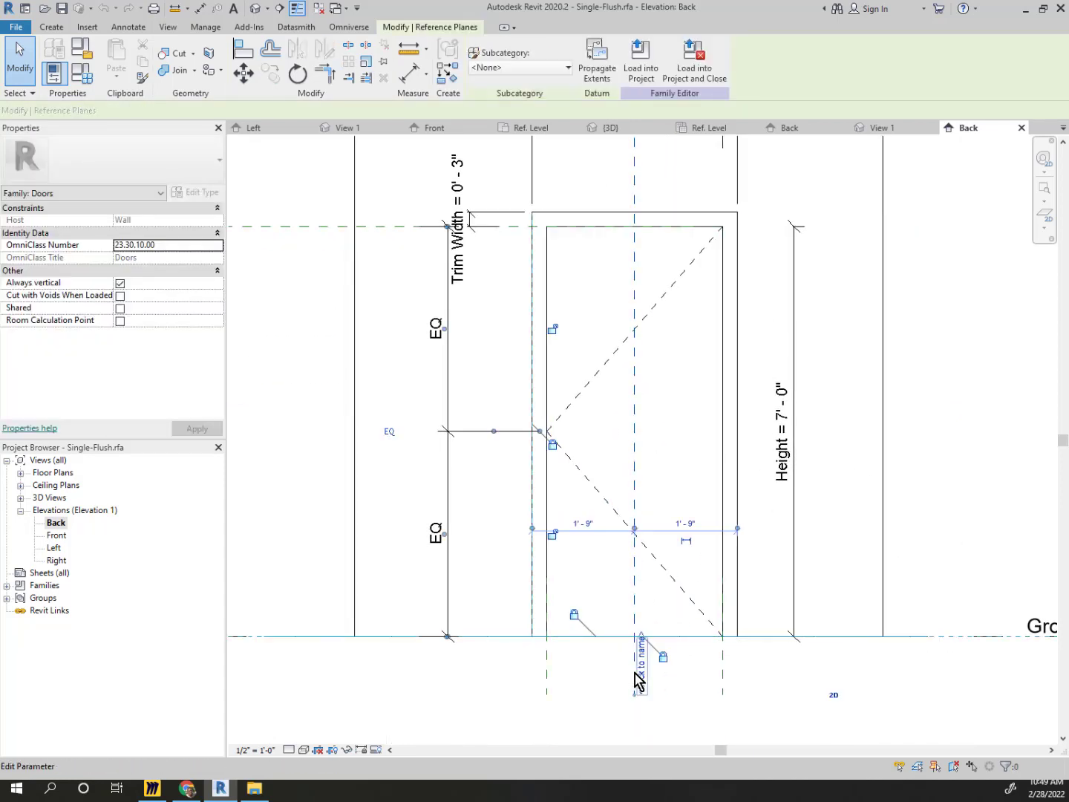
{"action": "scroll", "coordinate": [654, 680], "scroll_direction": "up", "scroll_amount": 3}
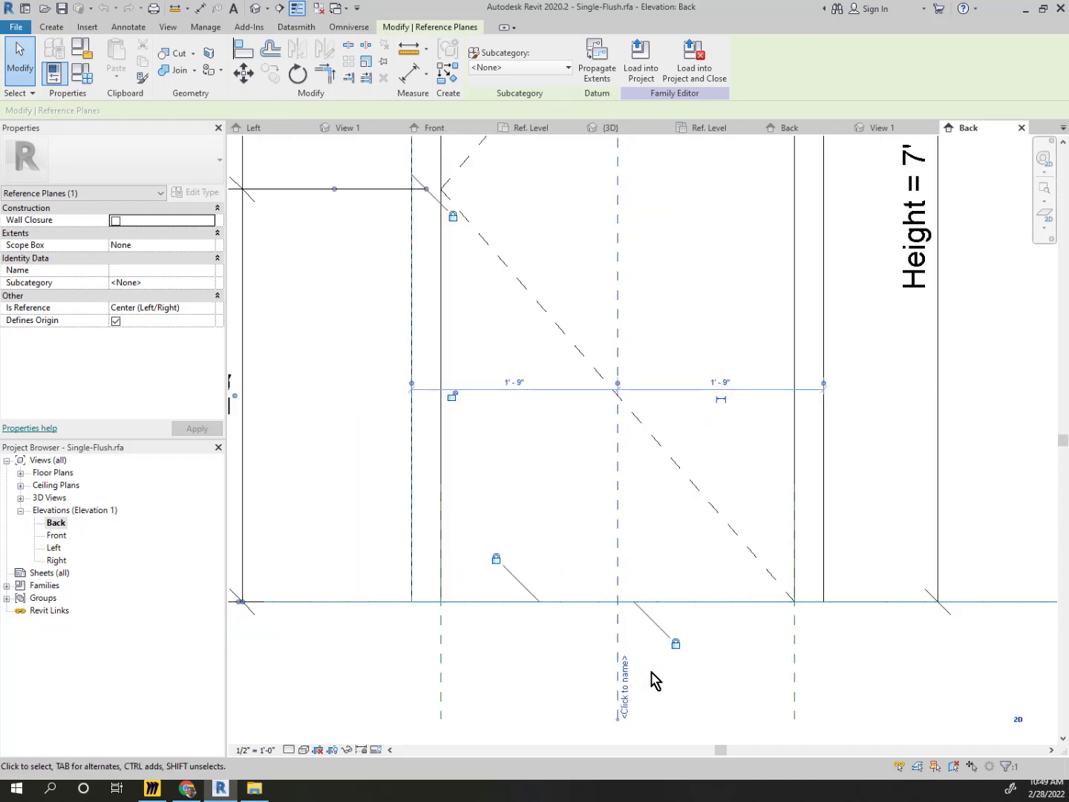
{"action": "scroll", "coordinate": [643, 691], "scroll_direction": "down", "scroll_amount": 3}
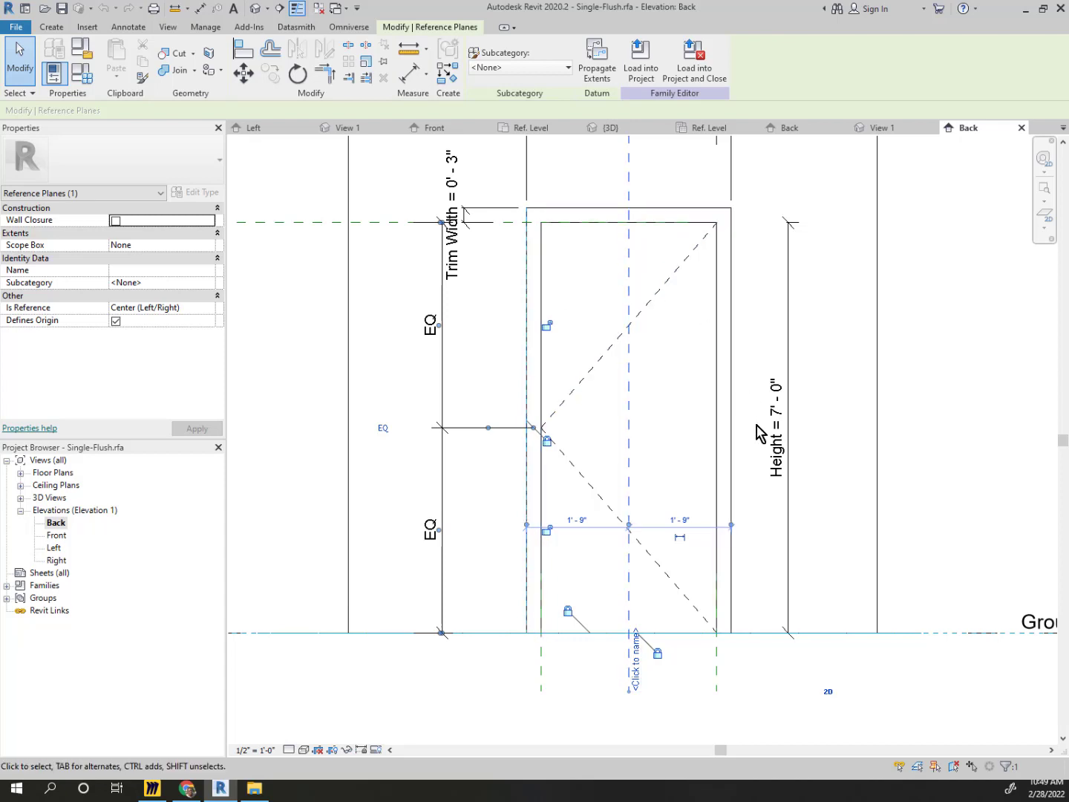
{"action": "scroll", "coordinate": [758, 432], "scroll_direction": "down", "scroll_amount": 2}
{"action": "middle_click_drag", "start_coordinate": [873, 375], "coordinate": [779, 431]}
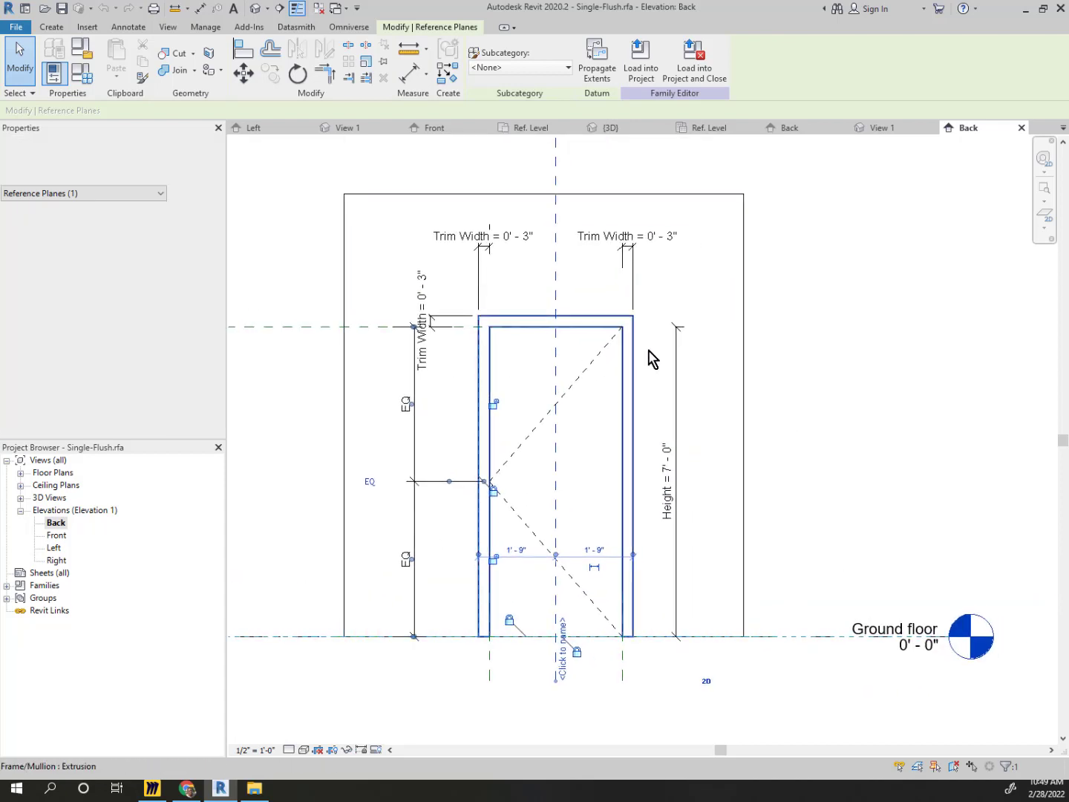
{"action": "scroll", "coordinate": [625, 327], "scroll_direction": "up", "scroll_amount": 1}
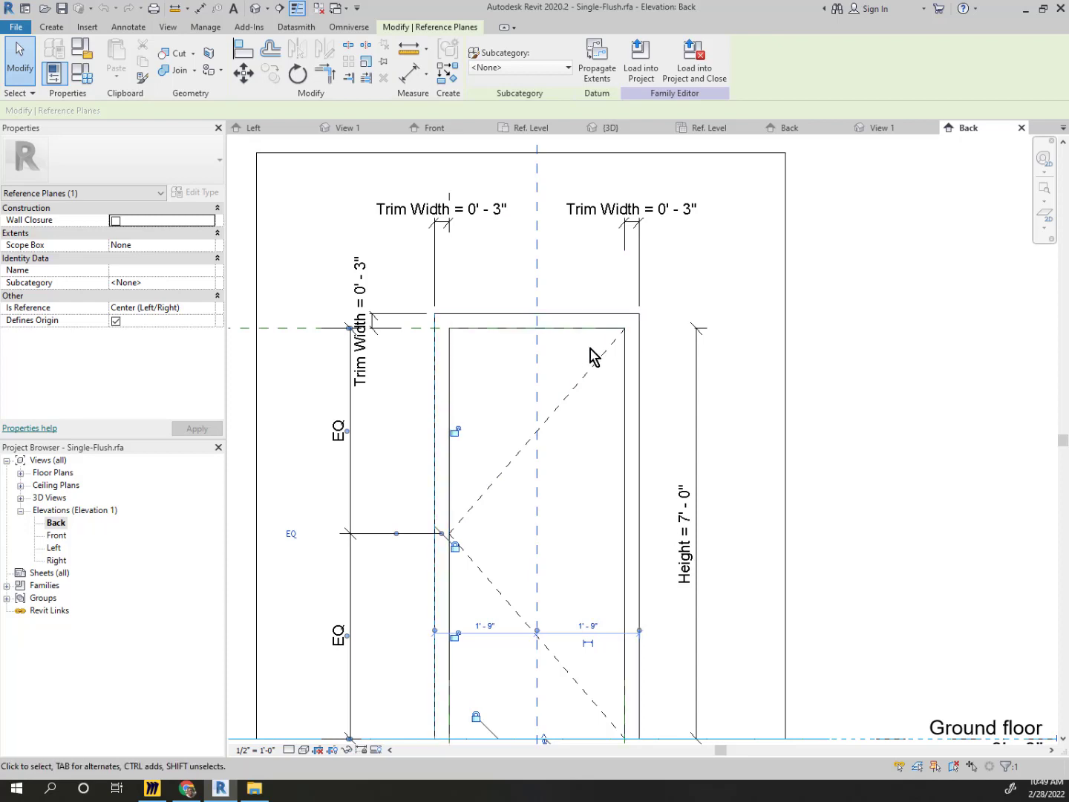
{"action": "scroll", "coordinate": [392, 331], "scroll_direction": "up", "scroll_amount": 3}
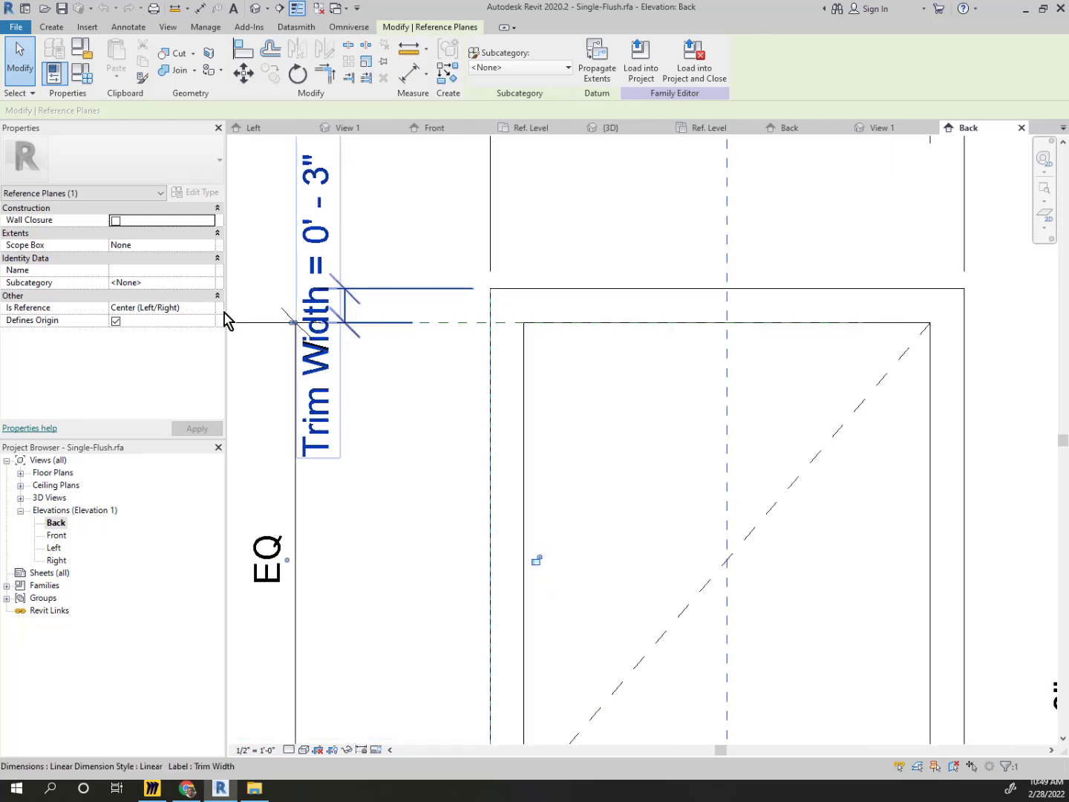
{"action": "scroll", "coordinate": [622, 386], "scroll_direction": "down", "scroll_amount": 3}
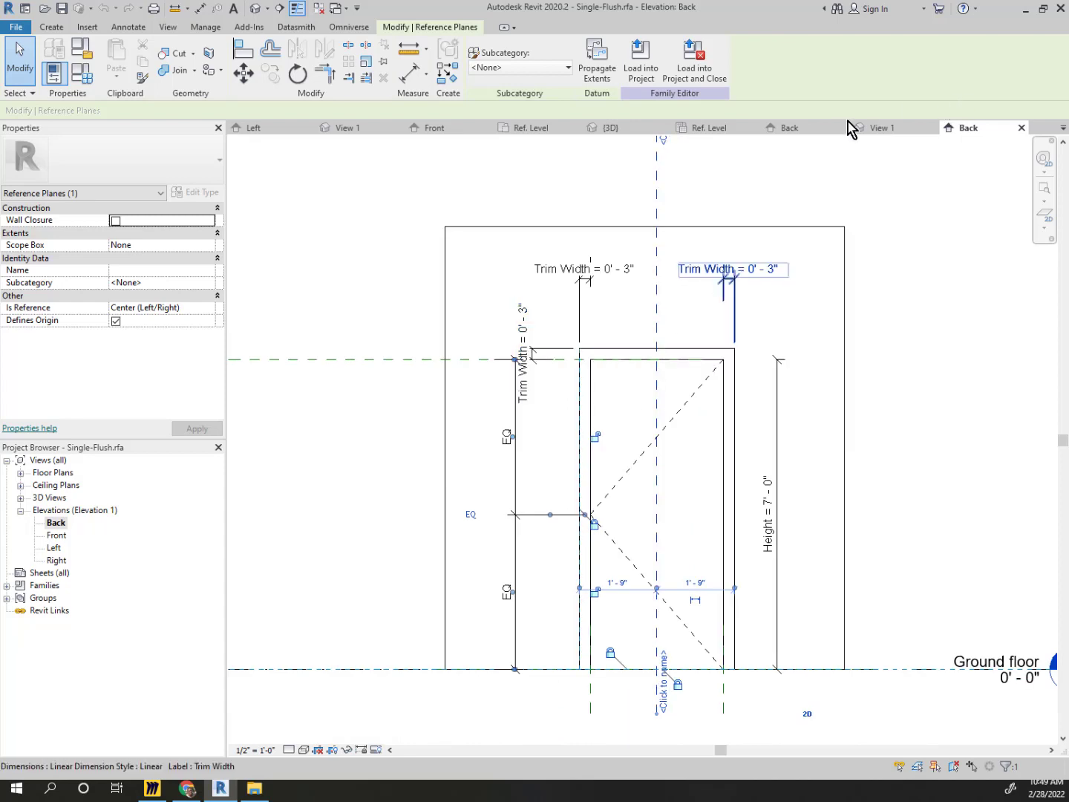
Close the Single-Flush door family without saving and close the other open family views, keeping only the building project's {3D} view
{"action": "left_click", "coordinate": [1022, 131]}
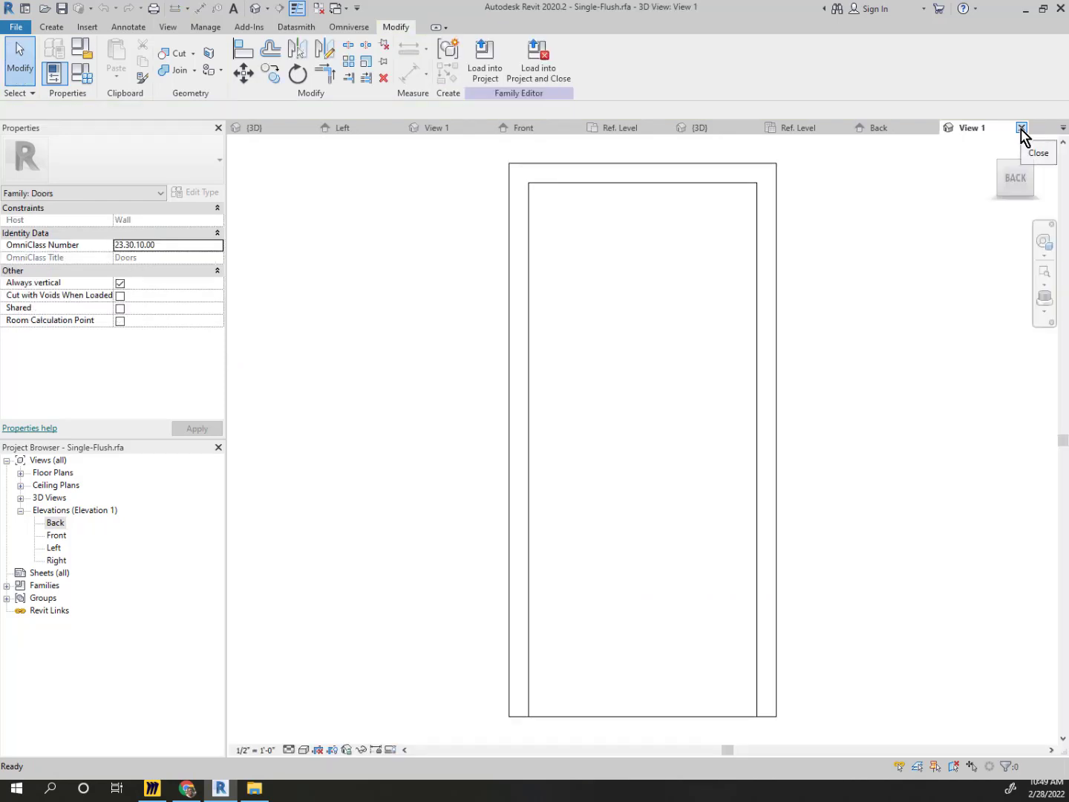
{"action": "left_click", "coordinate": [1021, 130]}
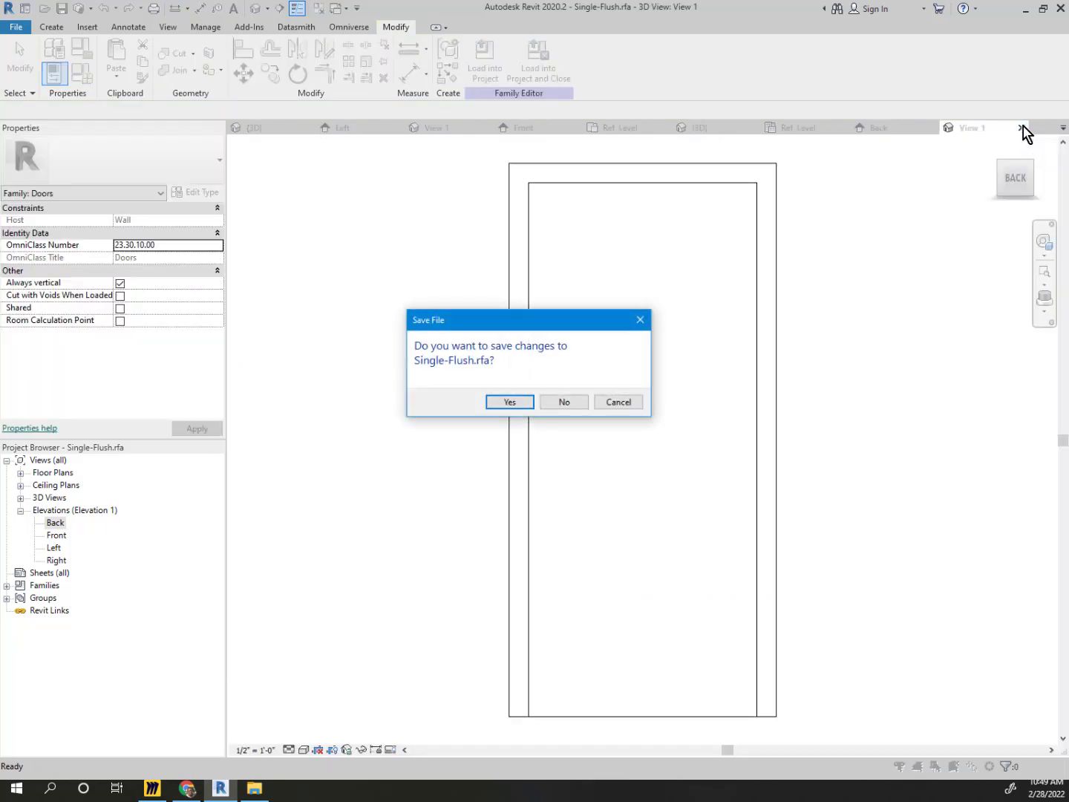
{"action": "left_click", "coordinate": [565, 402]}
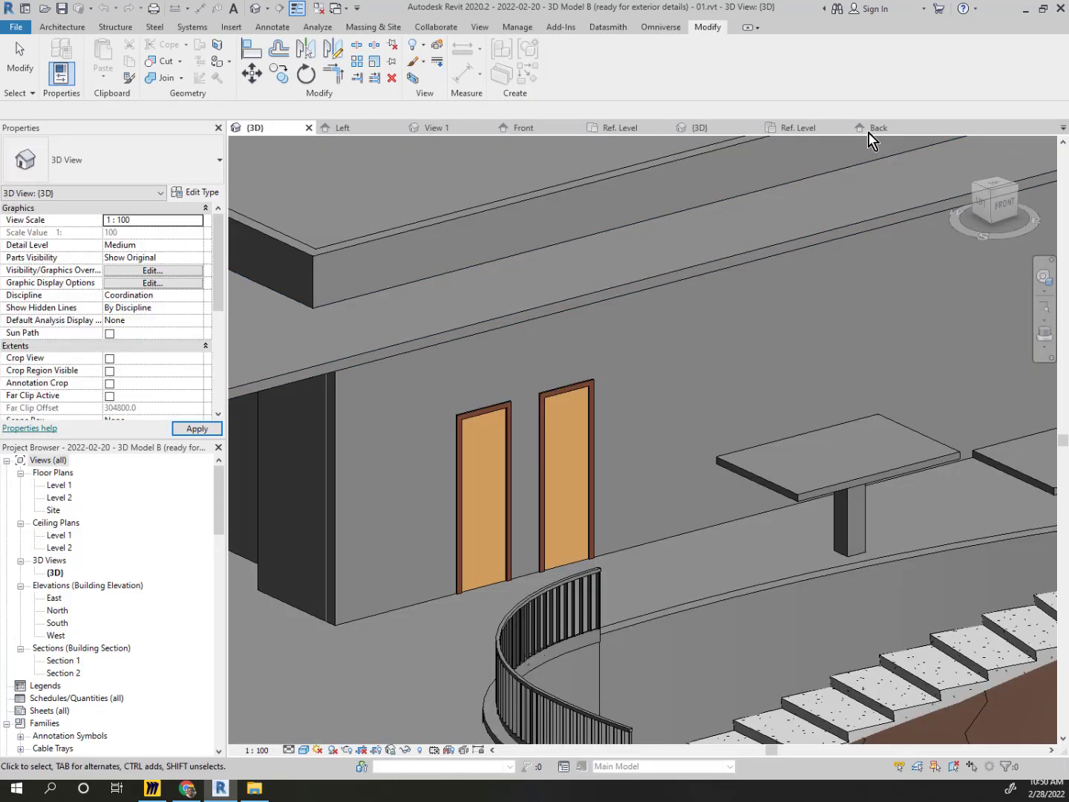
{"action": "left_click", "coordinate": [874, 131]}
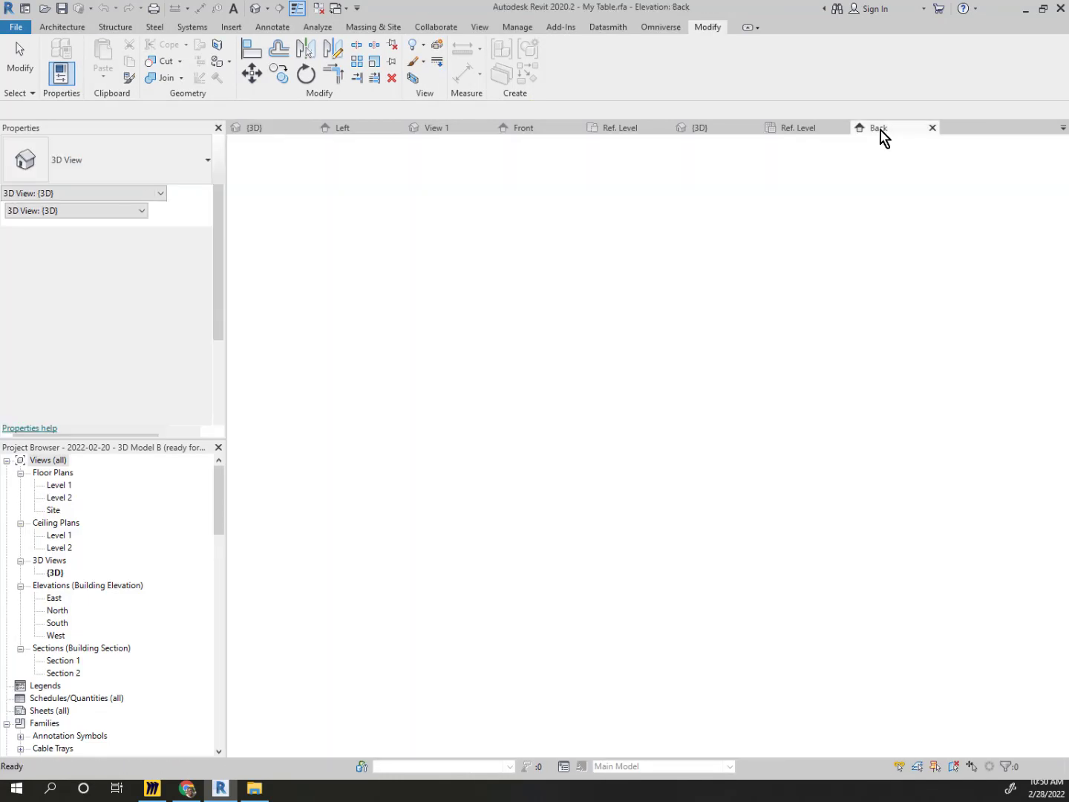
{"action": "left_click", "coordinate": [933, 129]}
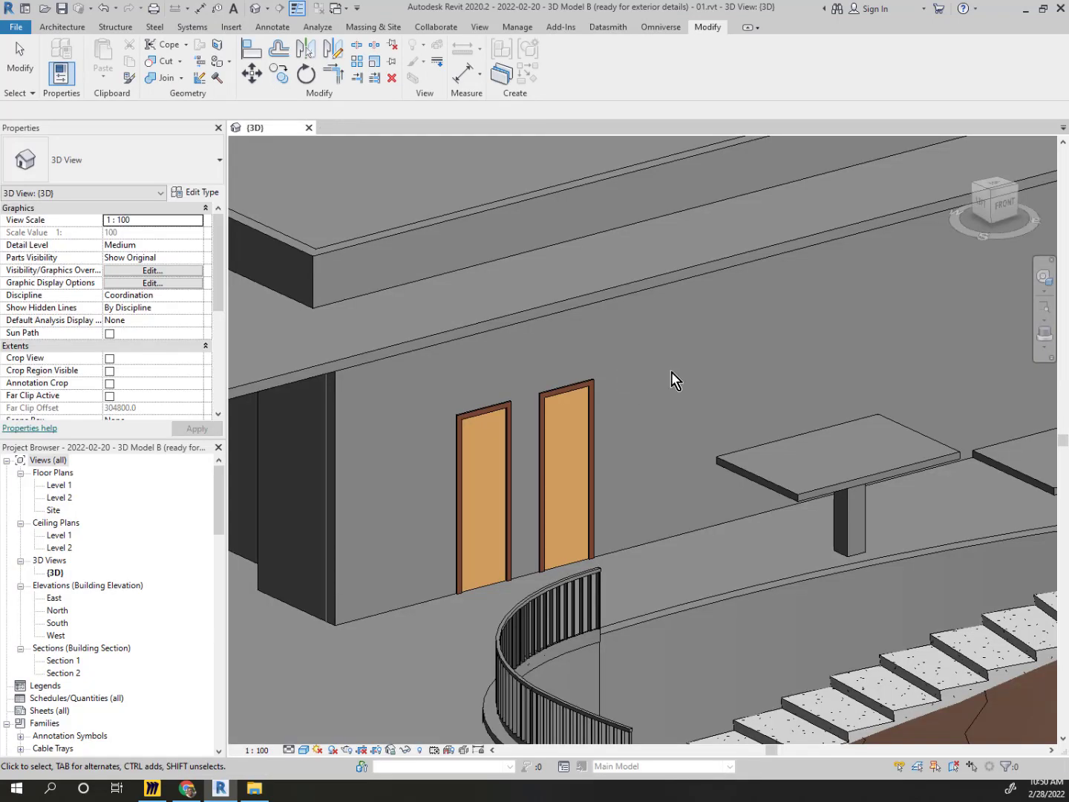
Select the shorter My Table instance and locate its family file, My Table.rfa, in the Desktop folder in File Explorer
{"action": "middle_click_drag", "start_coordinate": [671, 371], "coordinate": [519, 394]}
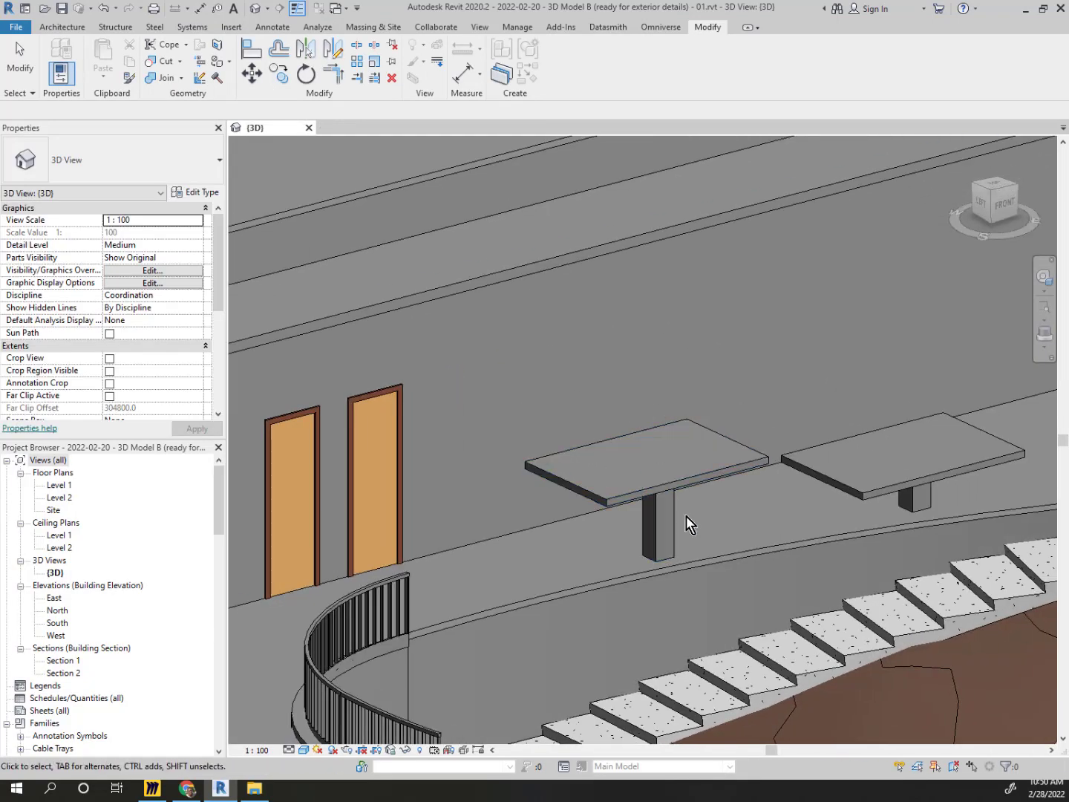
{"action": "left_click", "coordinate": [874, 491]}
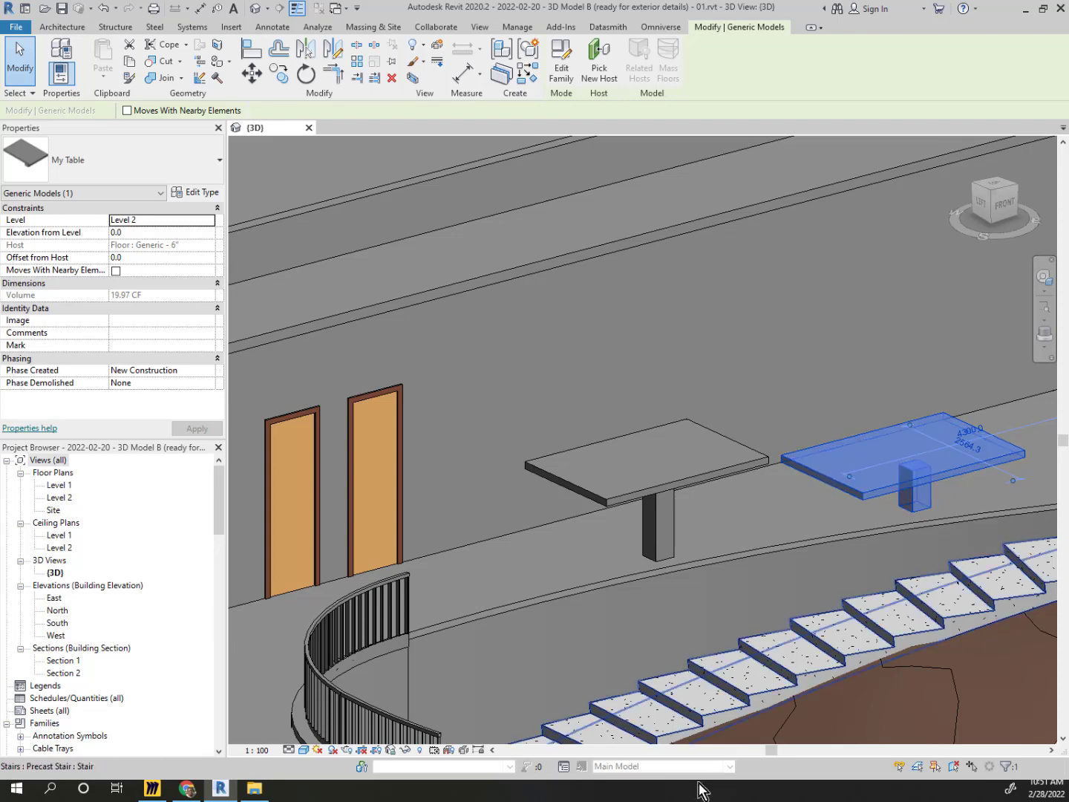
{"action": "left_click", "coordinate": [254, 789]}
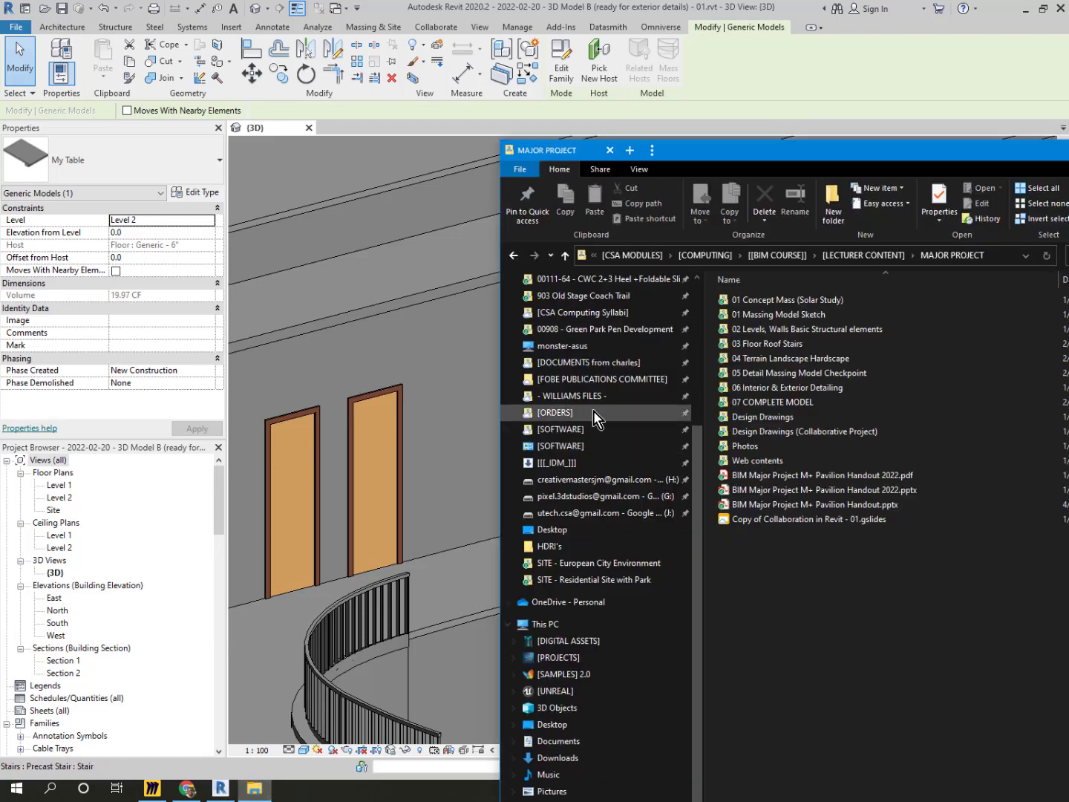
{"action": "left_click", "coordinate": [604, 529]}
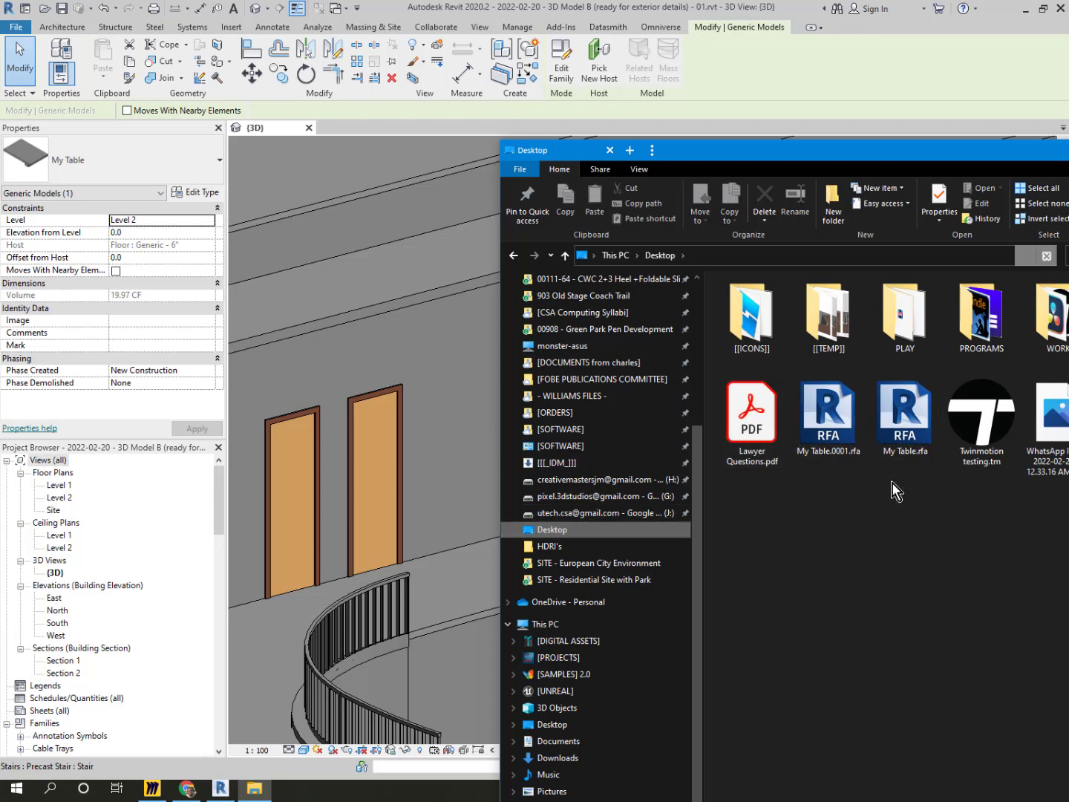
{"action": "left_click", "coordinate": [919, 455]}
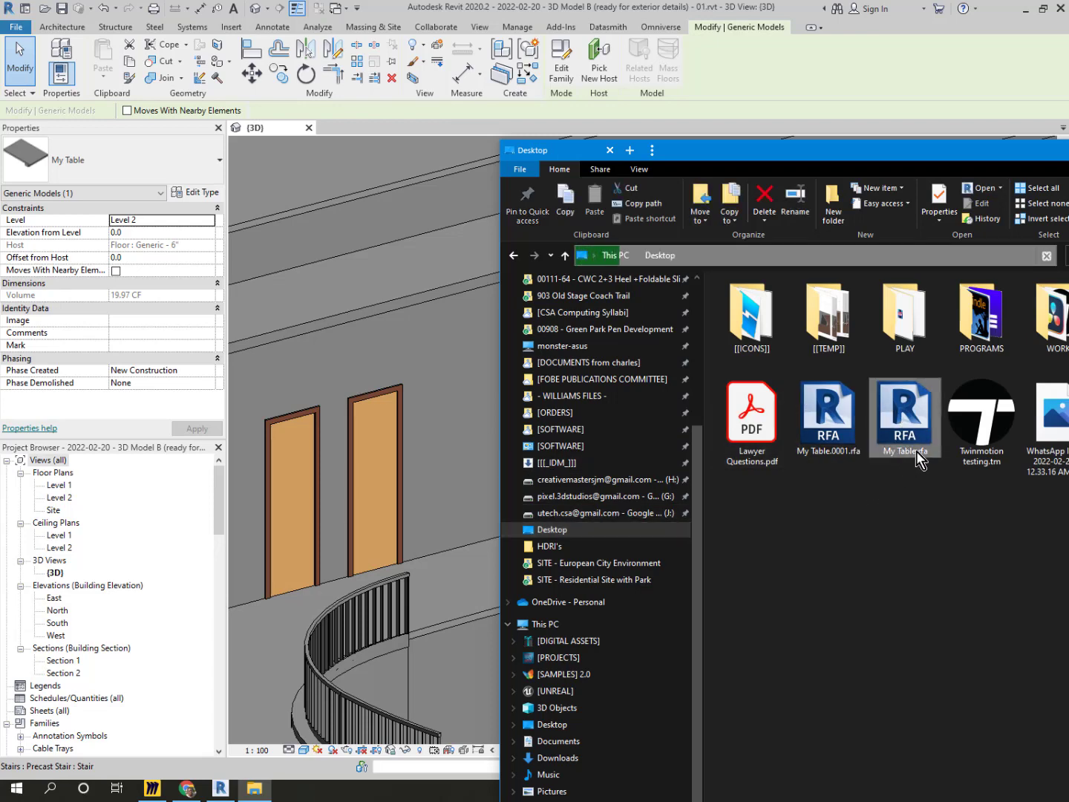
{"action": "left_click", "coordinate": [895, 97]}
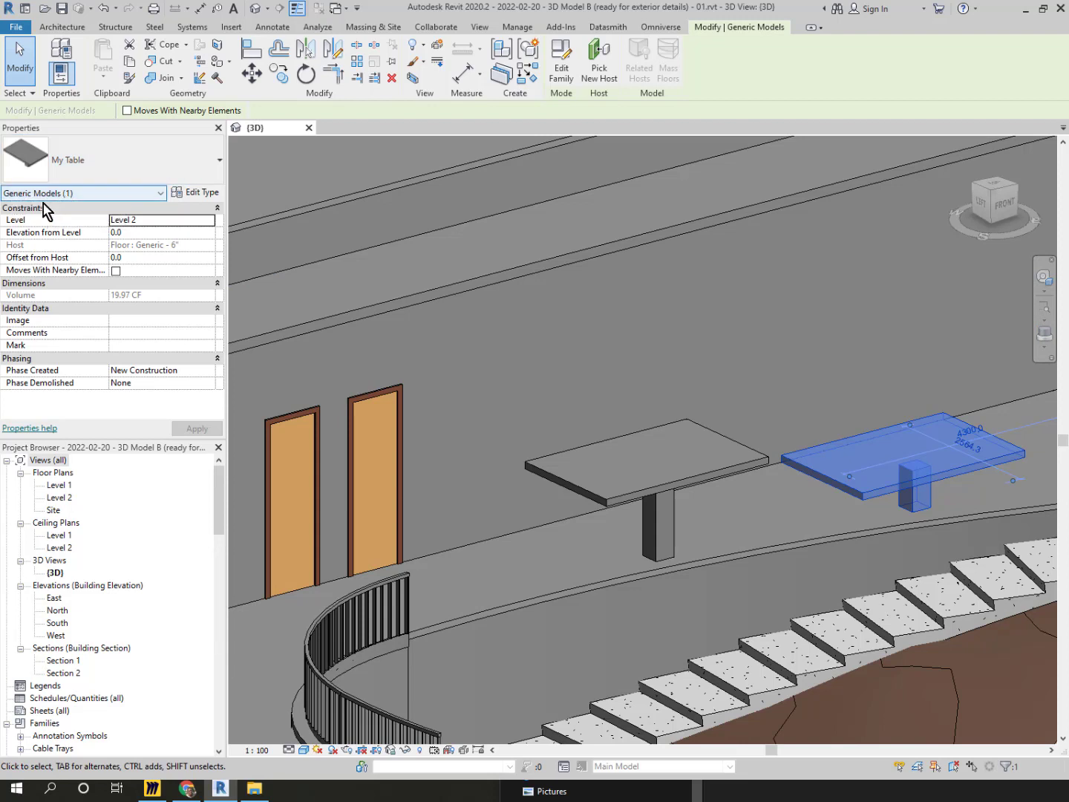
Review the generic model families and types available for the selected table without changing its type
{"action": "left_click", "coordinate": [159, 163]}
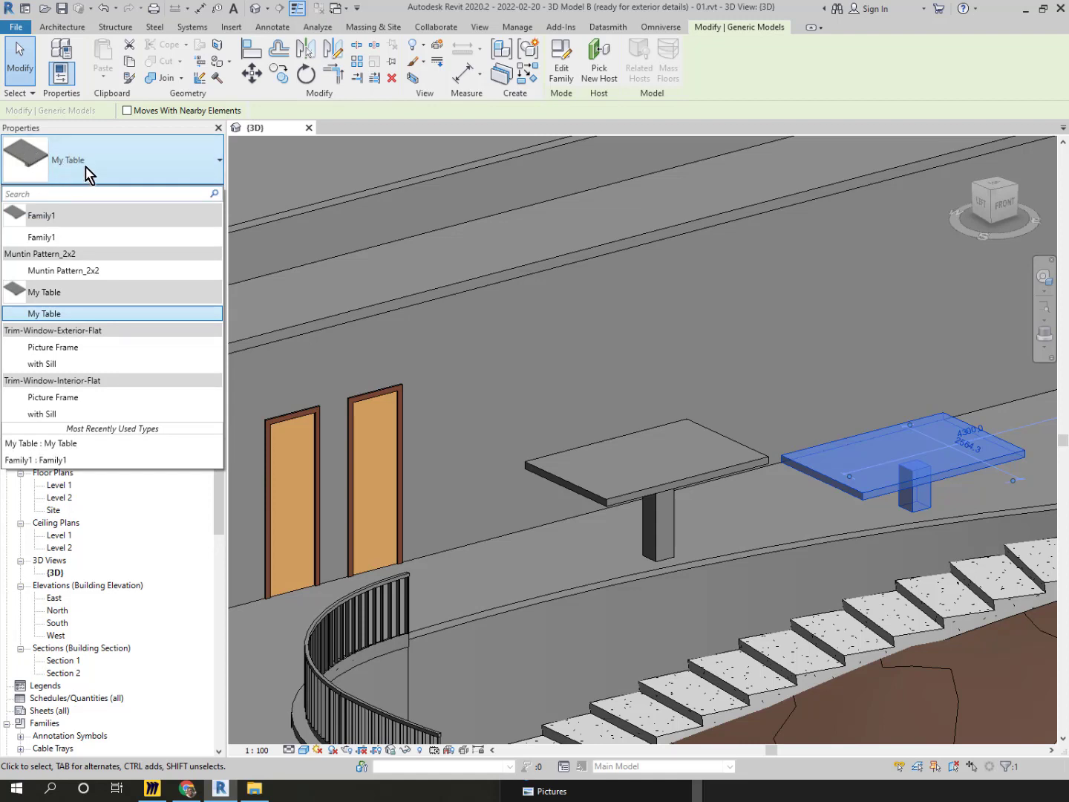
{"action": "left_click", "coordinate": [770, 60]}
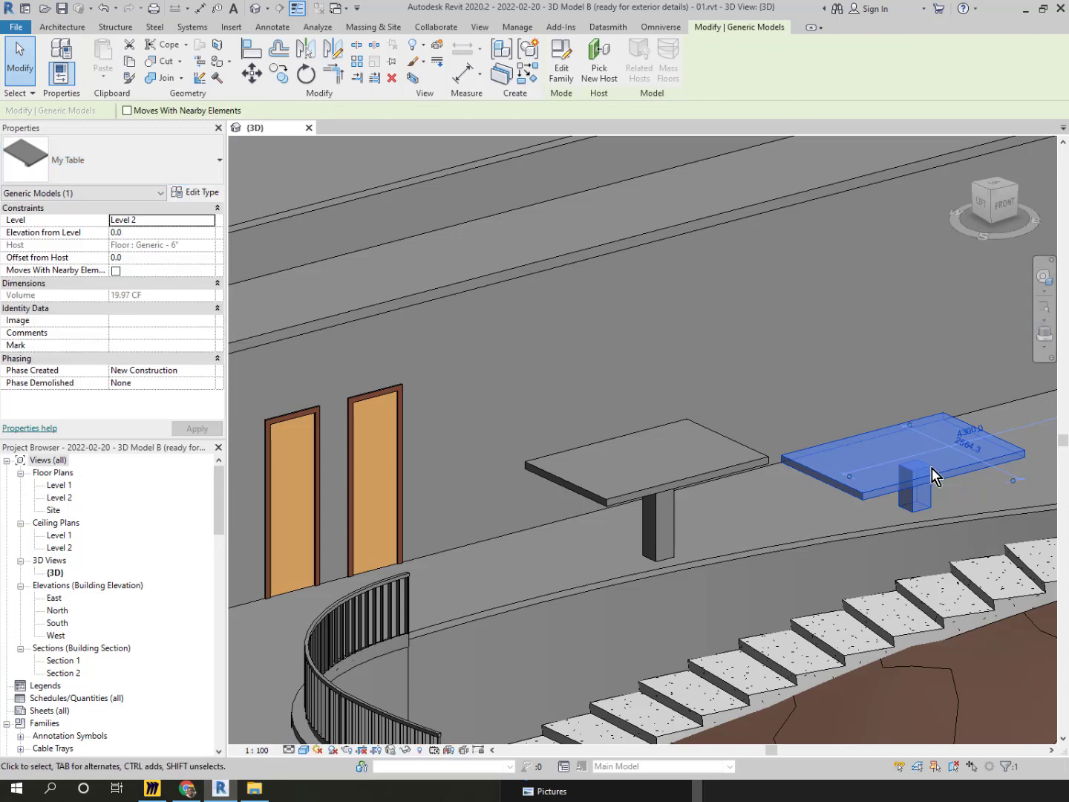
Delete both table instances, My Table and Family1, from the Level 2 floor beside the stairs
{"action": "middle_click_drag", "start_coordinate": [866, 466], "coordinate": [852, 450]}
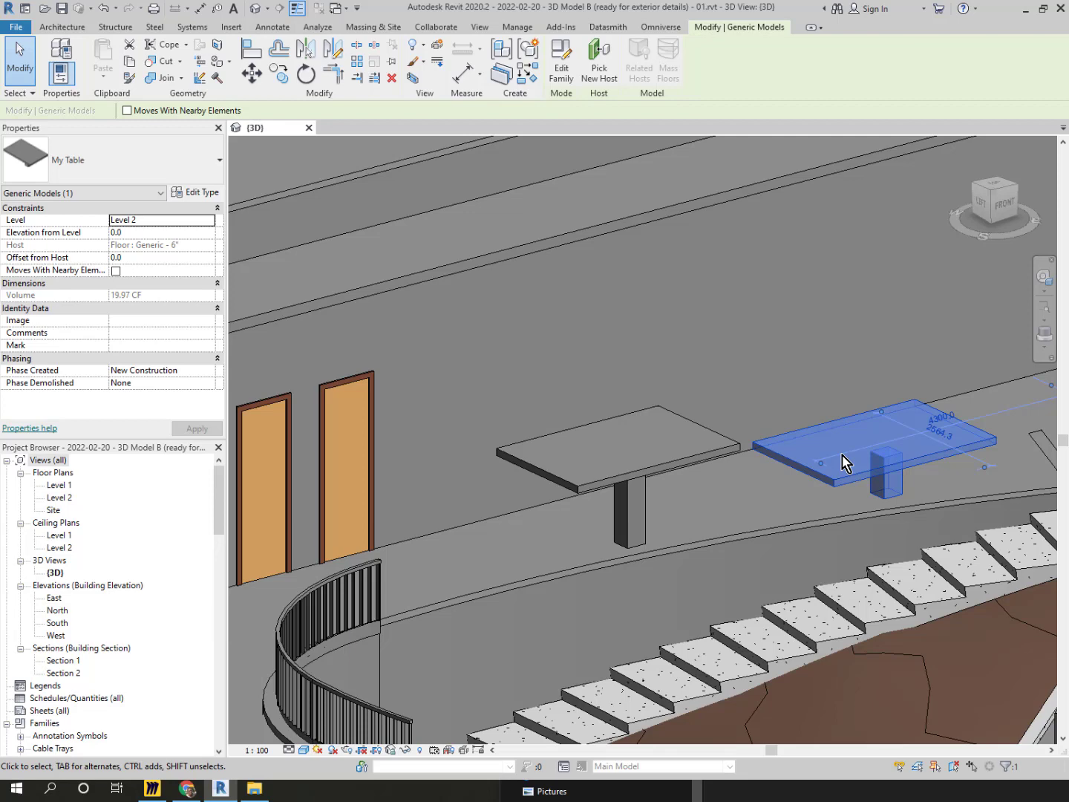
{"action": "key", "text": "Escape"}
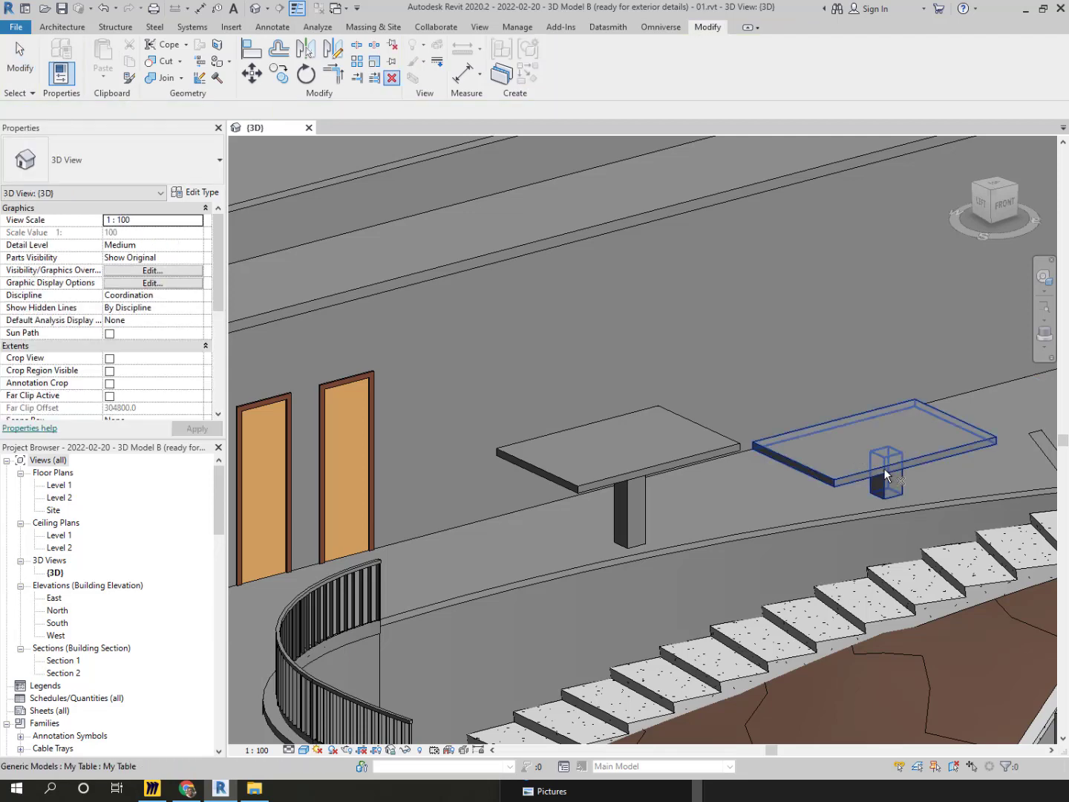
{"action": "left_click", "coordinate": [885, 472]}
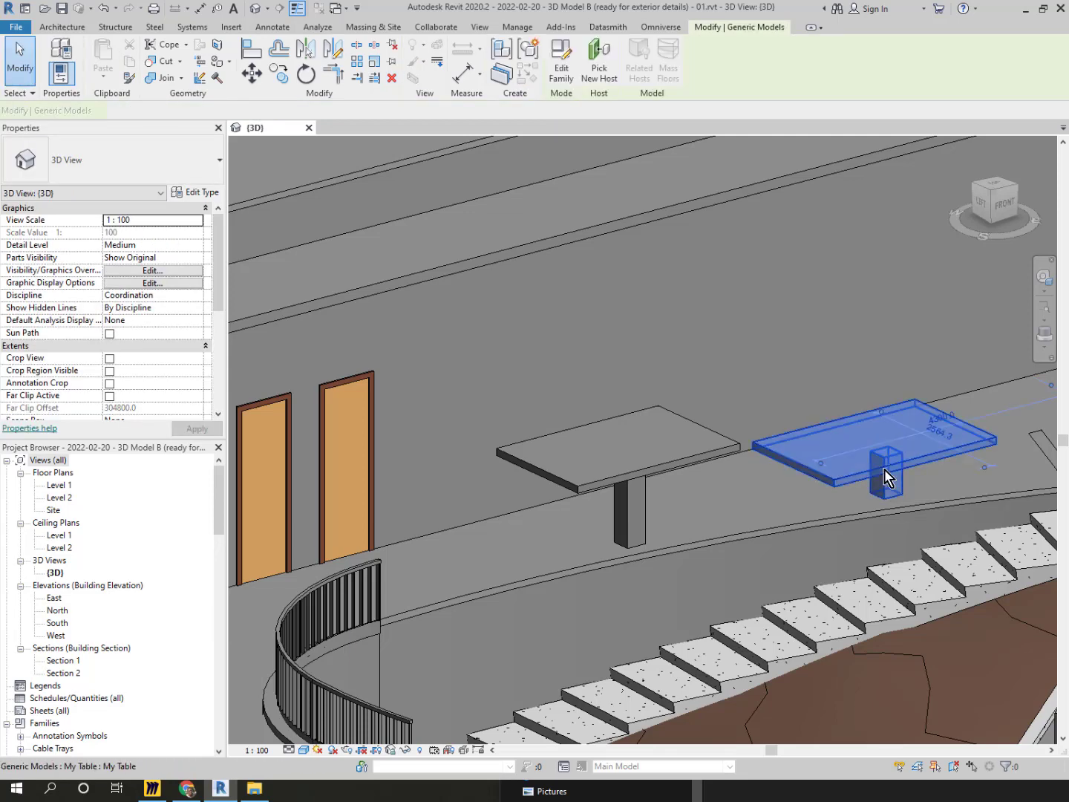
{"action": "key", "text": "Delete"}
{"action": "left_click", "coordinate": [675, 456]}
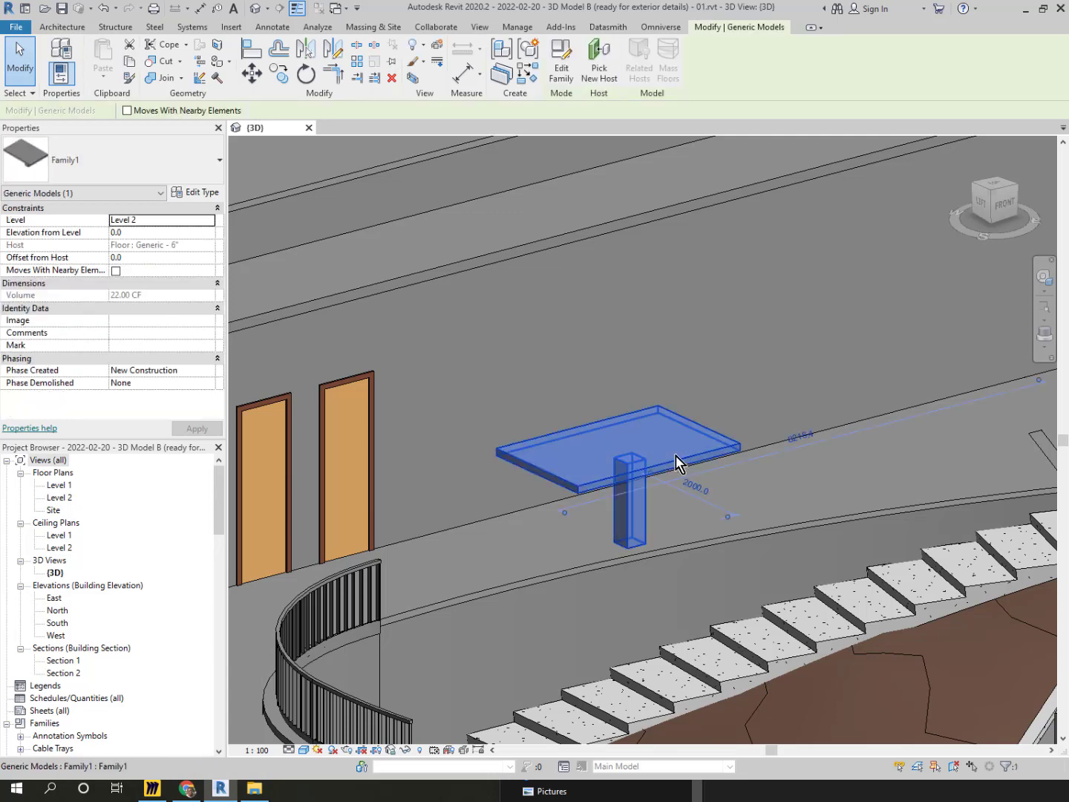
{"action": "key", "text": "Delete"}
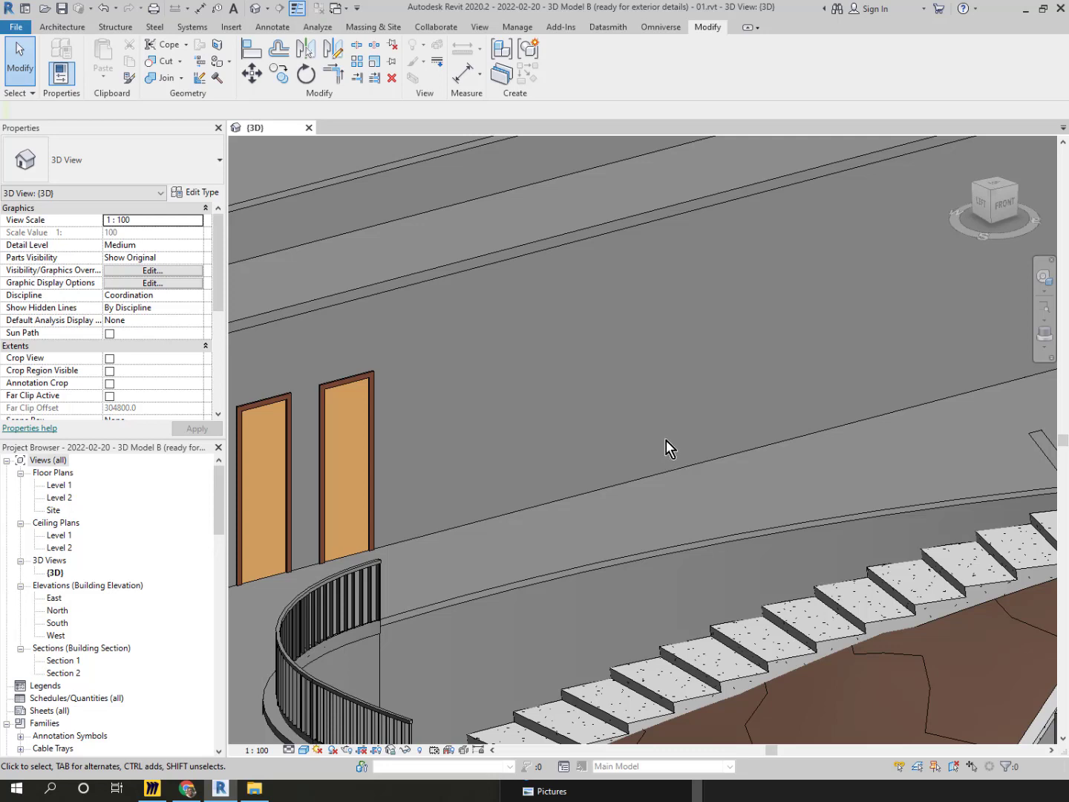
Check the family of the first door in the wall, then start the Door tool and review the loaded door types
{"action": "middle_click_drag", "start_coordinate": [584, 326], "coordinate": [686, 325]}
{"action": "scroll", "coordinate": [479, 358], "scroll_direction": "up", "scroll_amount": 4}
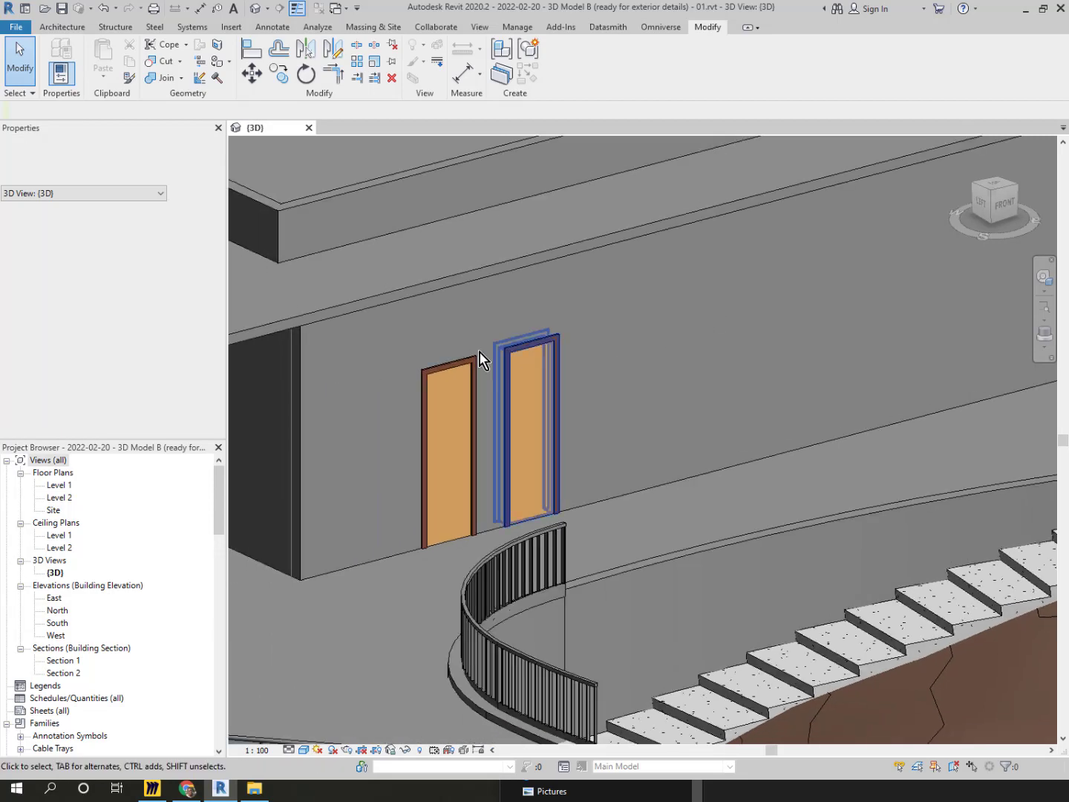
{"action": "left_click", "coordinate": [463, 370]}
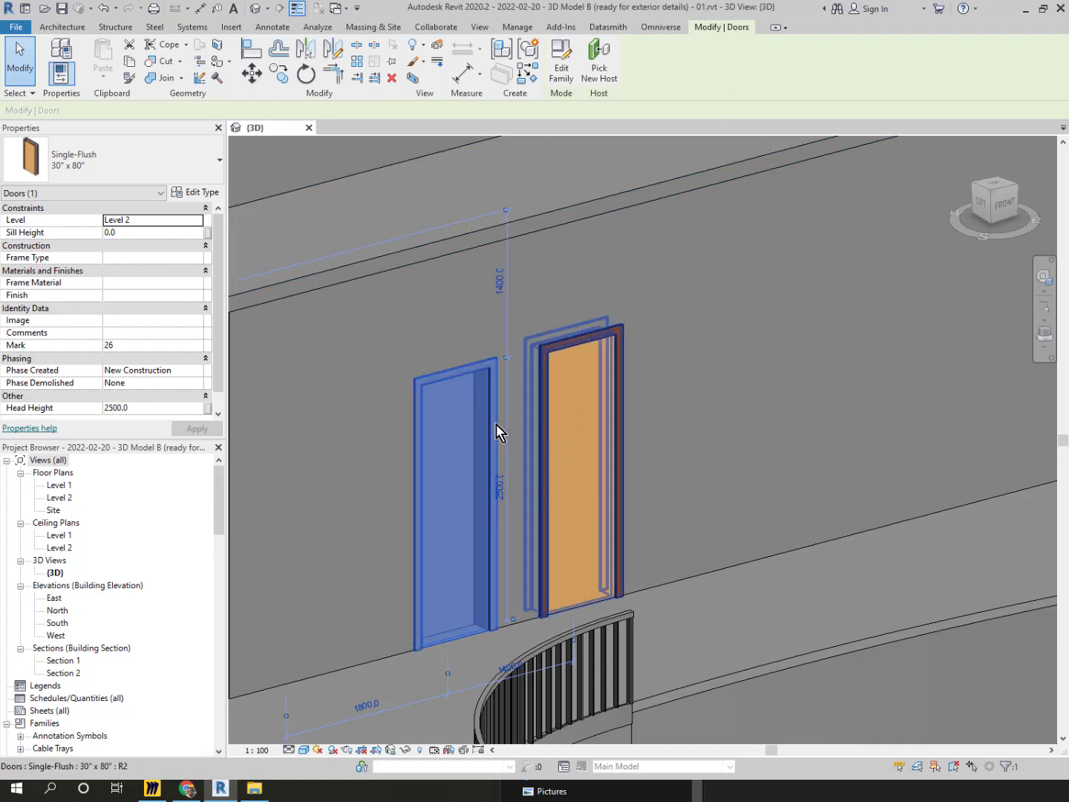
{"action": "key", "text": "Escape"}
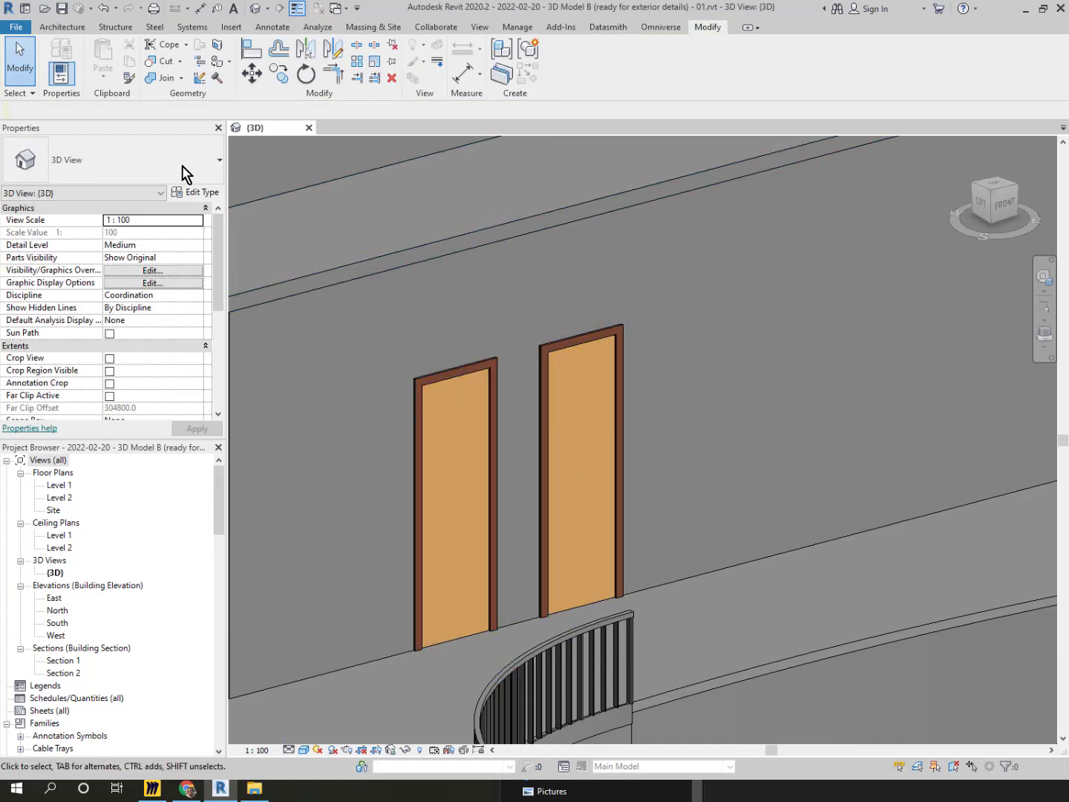
{"action": "left_click", "coordinate": [64, 27]}
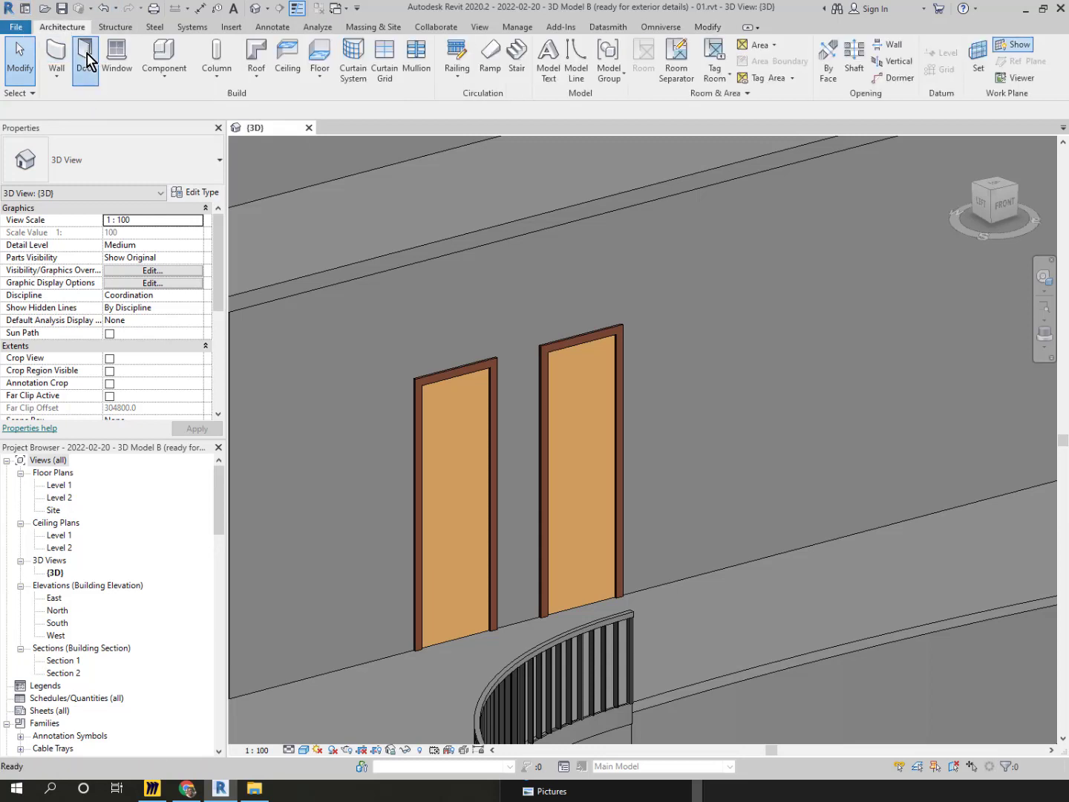
{"action": "left_click", "coordinate": [84, 53]}
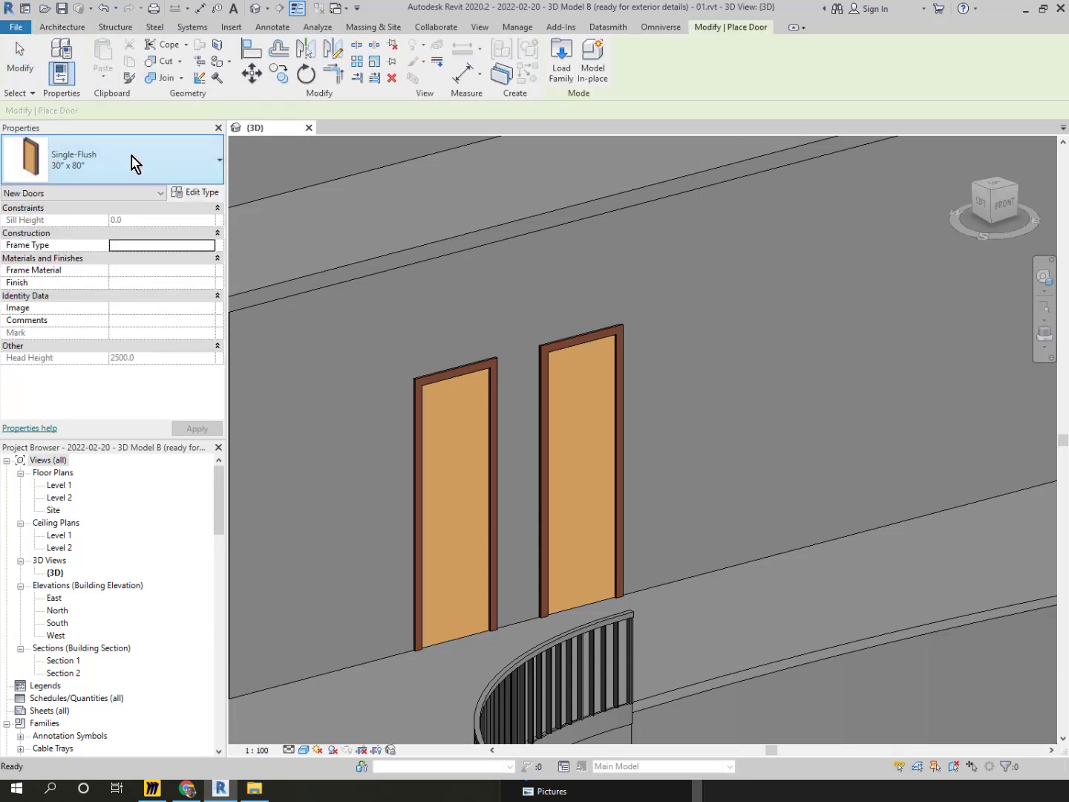
{"action": "left_click", "coordinate": [132, 160]}
{"action": "scroll", "coordinate": [111, 416], "scroll_direction": "down", "scroll_amount": 2}
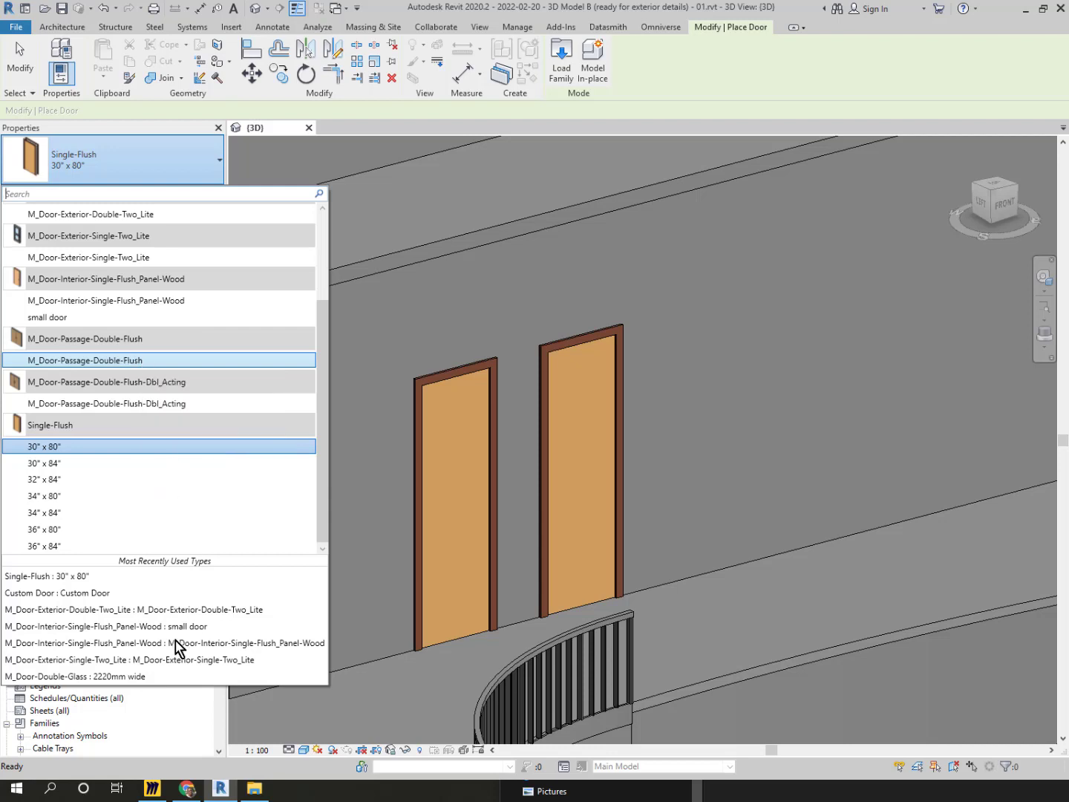
Switch to Miro to view the section drawing with the double doors, then return to Revit and cancel door placement
{"action": "left_click", "coordinate": [153, 796]}
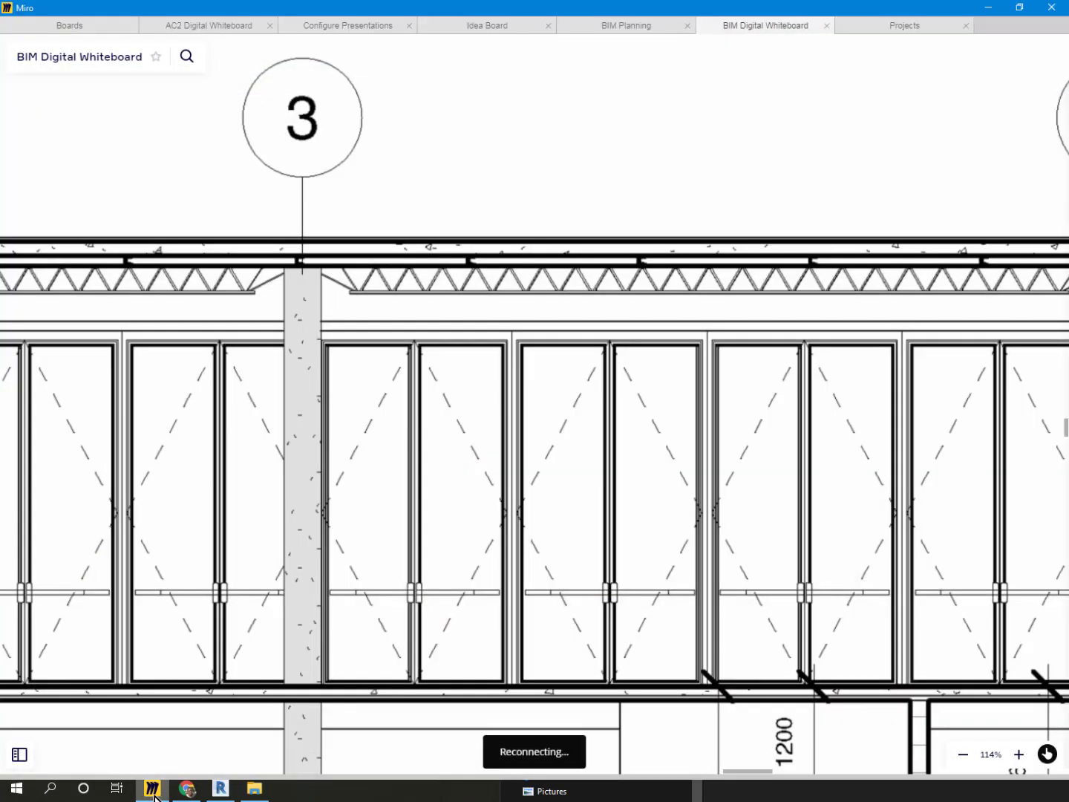
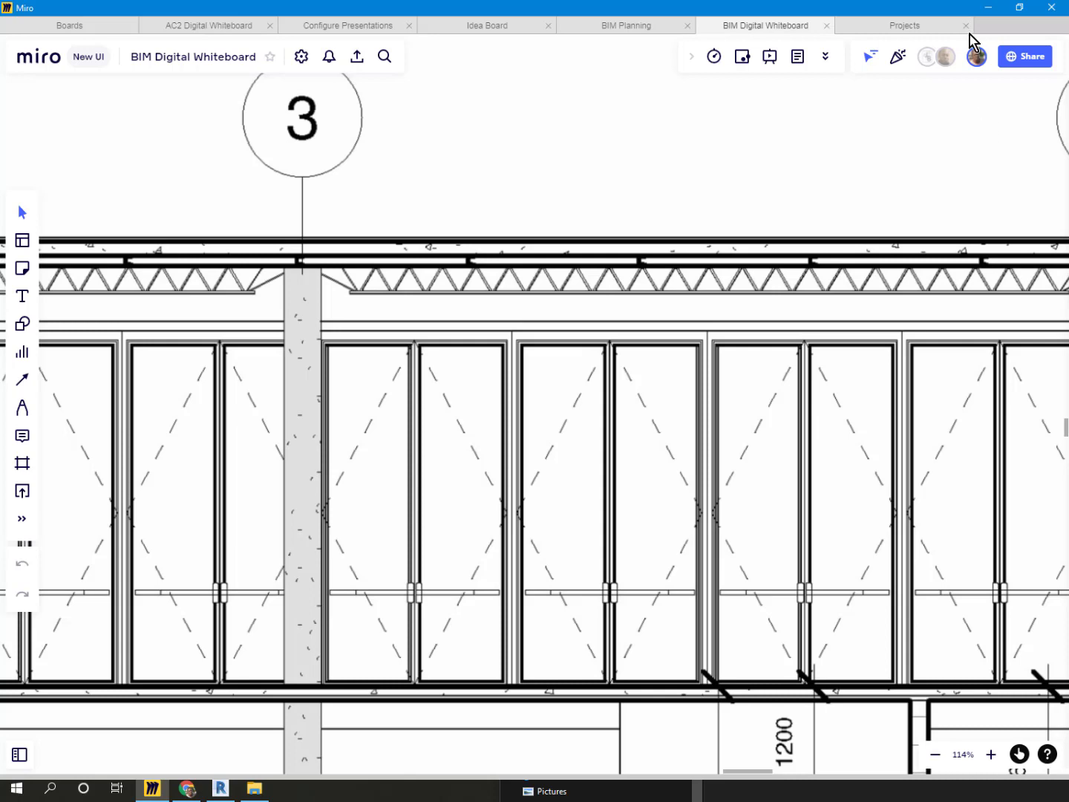
{"action": "left_click", "coordinate": [985, 13]}
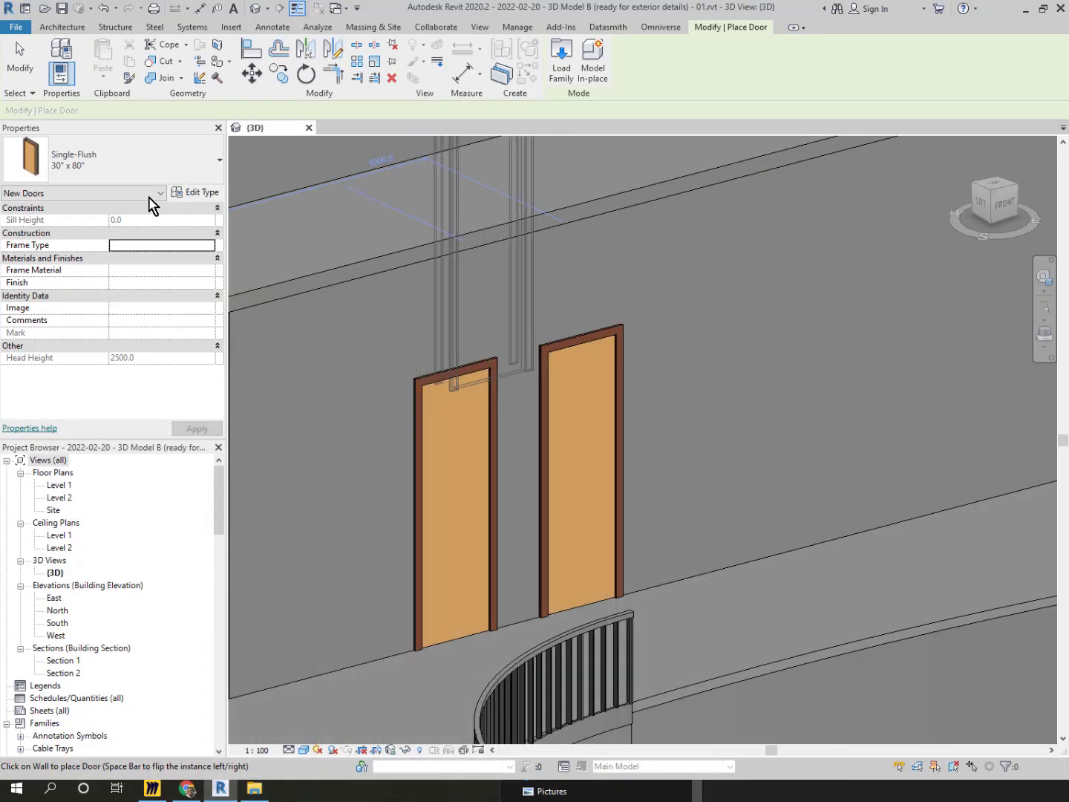
{"action": "key", "text": "Escape"}
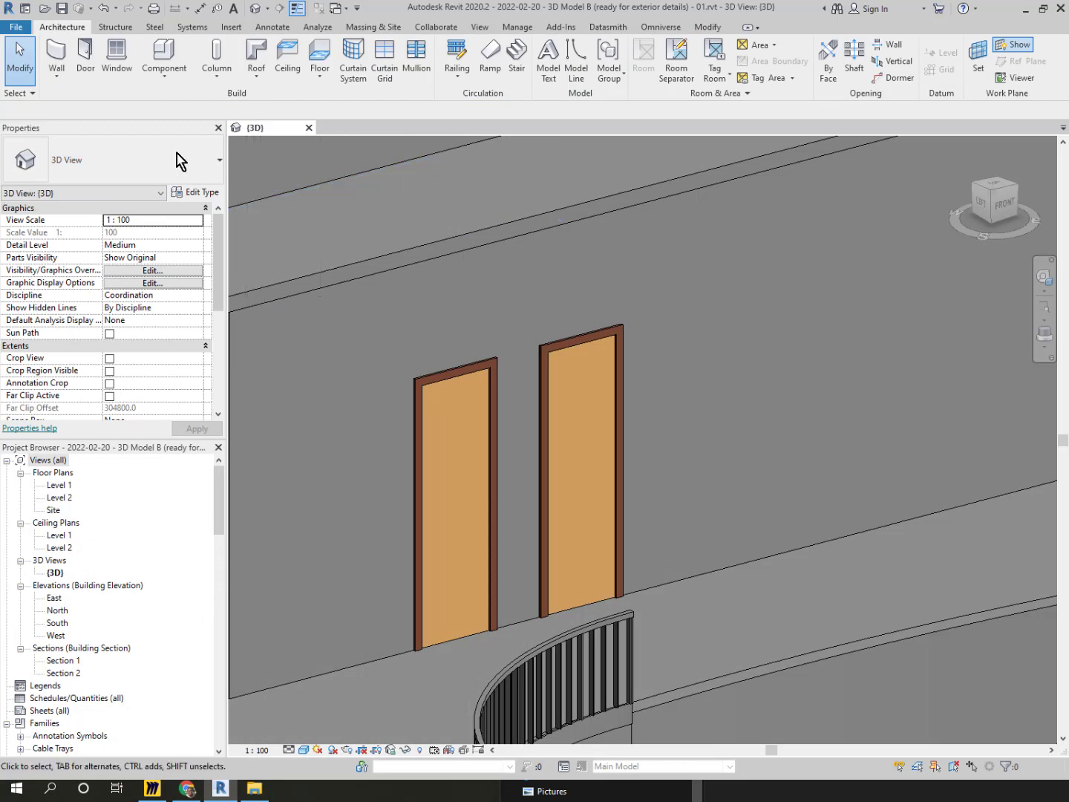
Restart the Door tool and review the available door families again without changing the Single-Flush type
{"action": "left_click", "coordinate": [86, 57]}
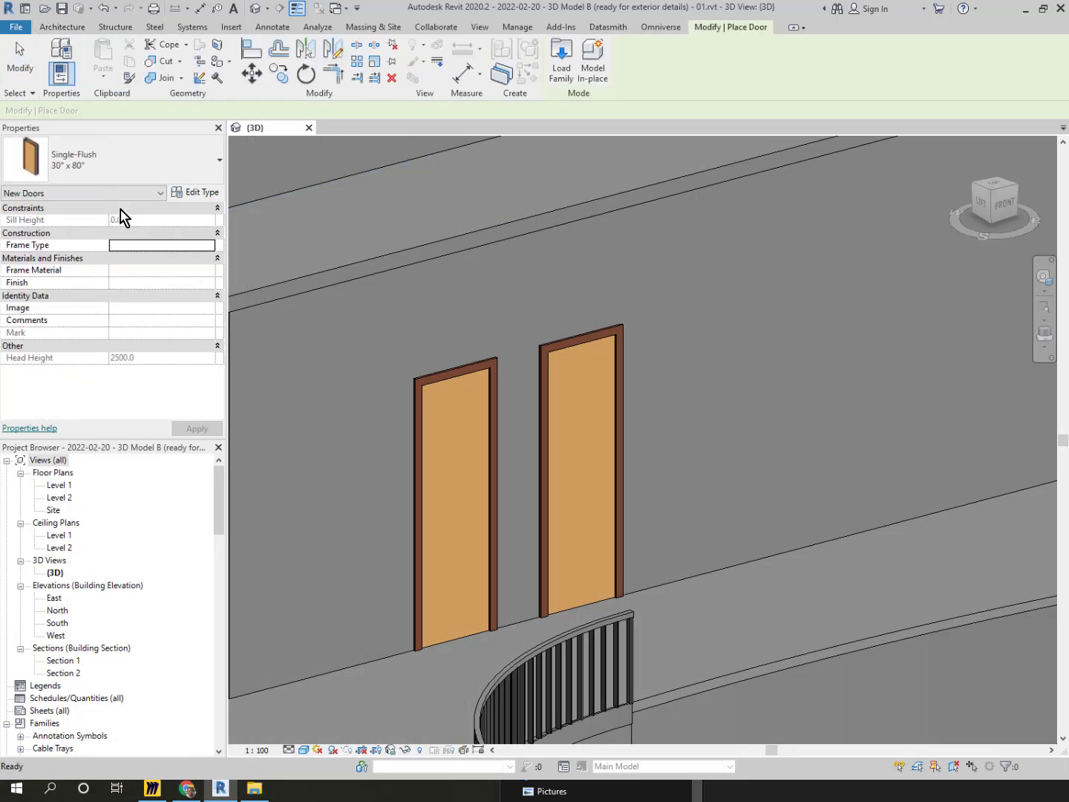
{"action": "left_click", "coordinate": [141, 176]}
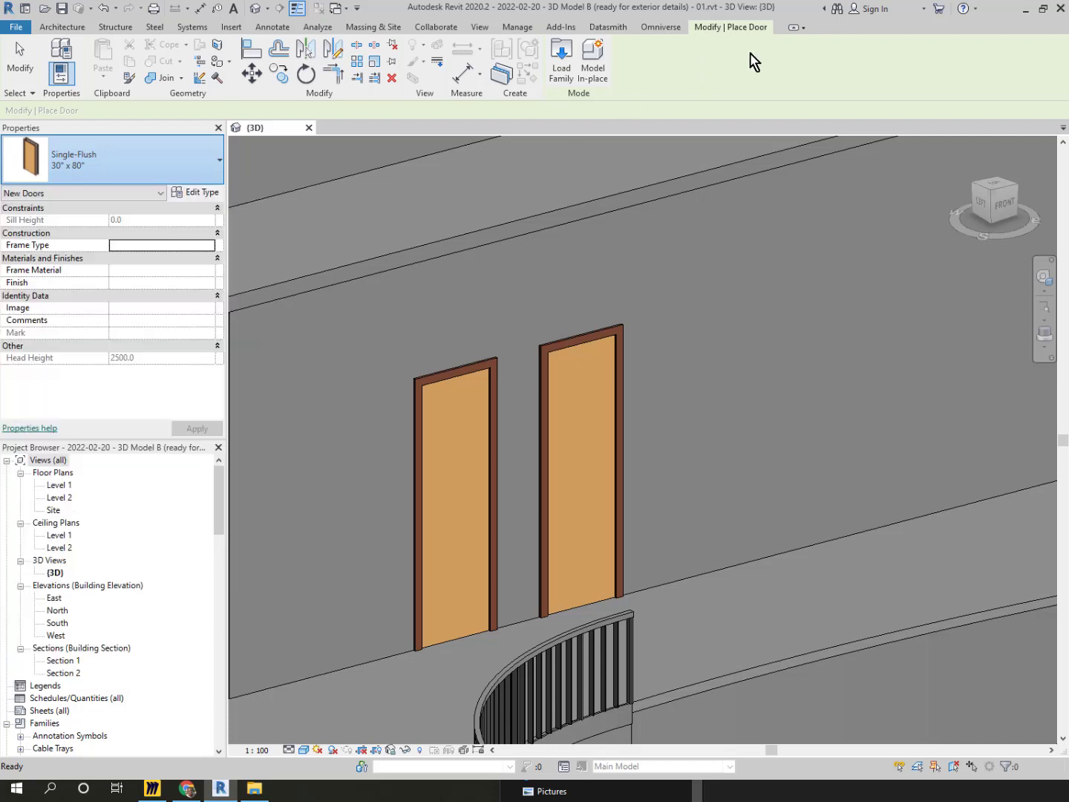
{"action": "left_click", "coordinate": [84, 31]}
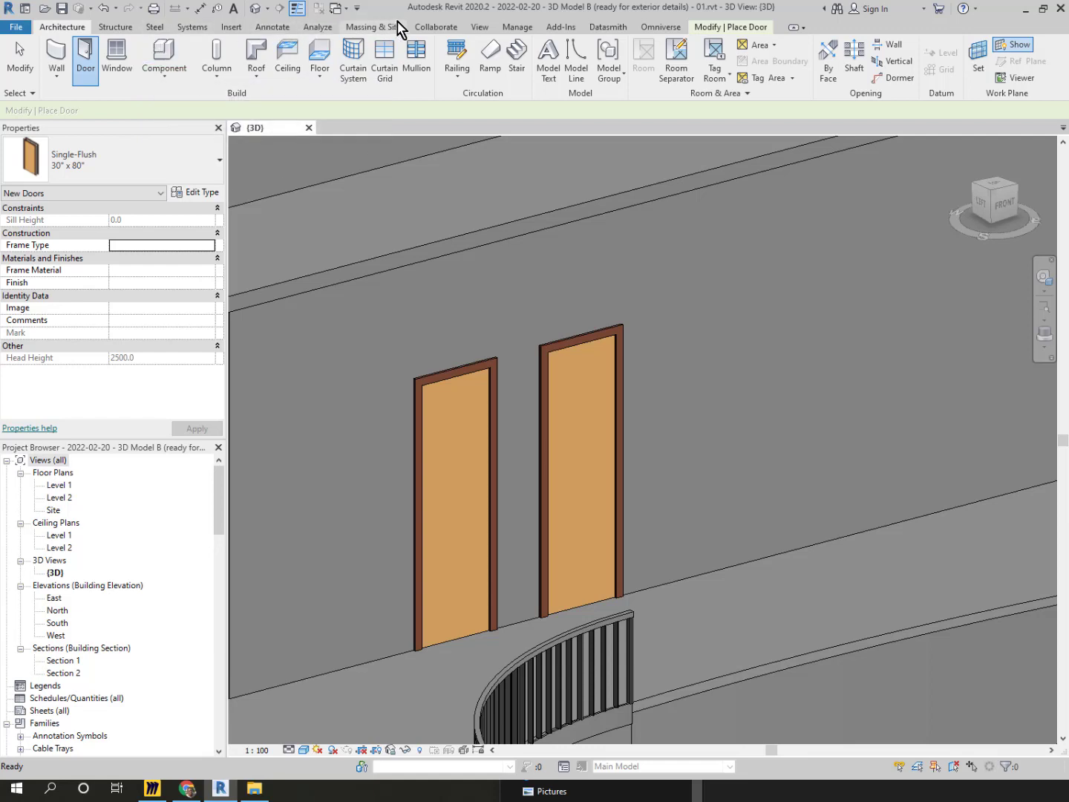
Start loading a family from the library and browse up to the RVT 2020 Libraries folder
{"action": "left_click", "coordinate": [221, 29]}
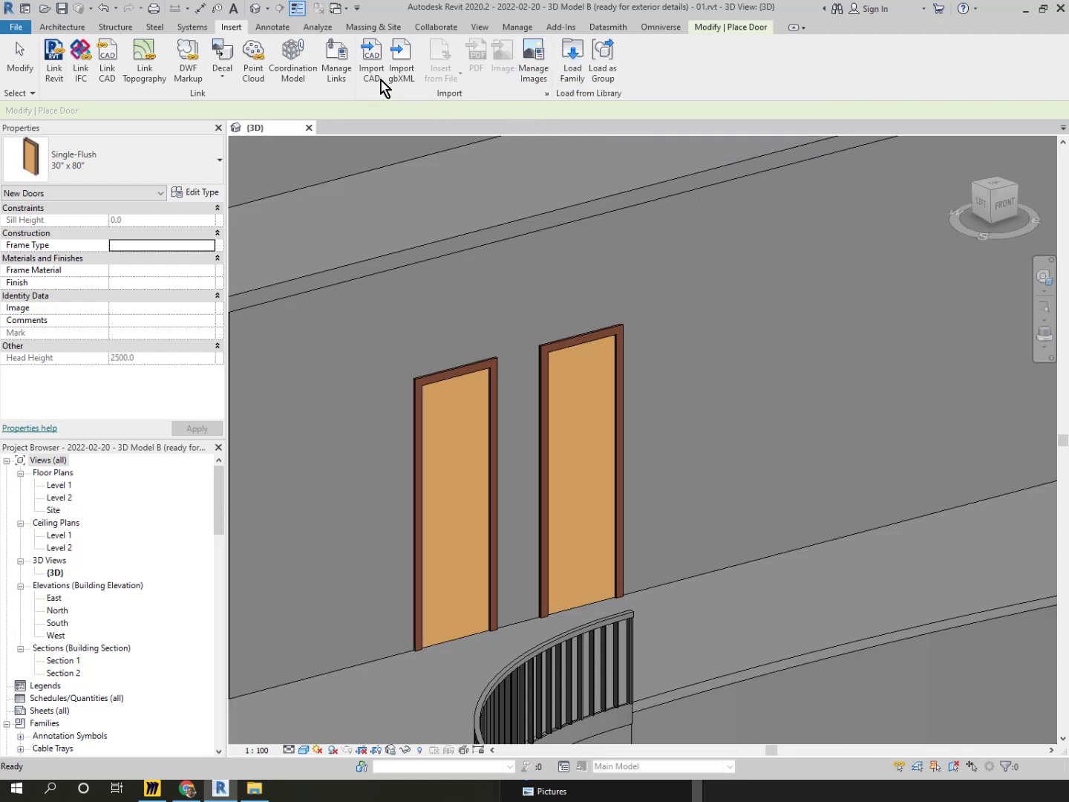
{"action": "left_click", "coordinate": [577, 57]}
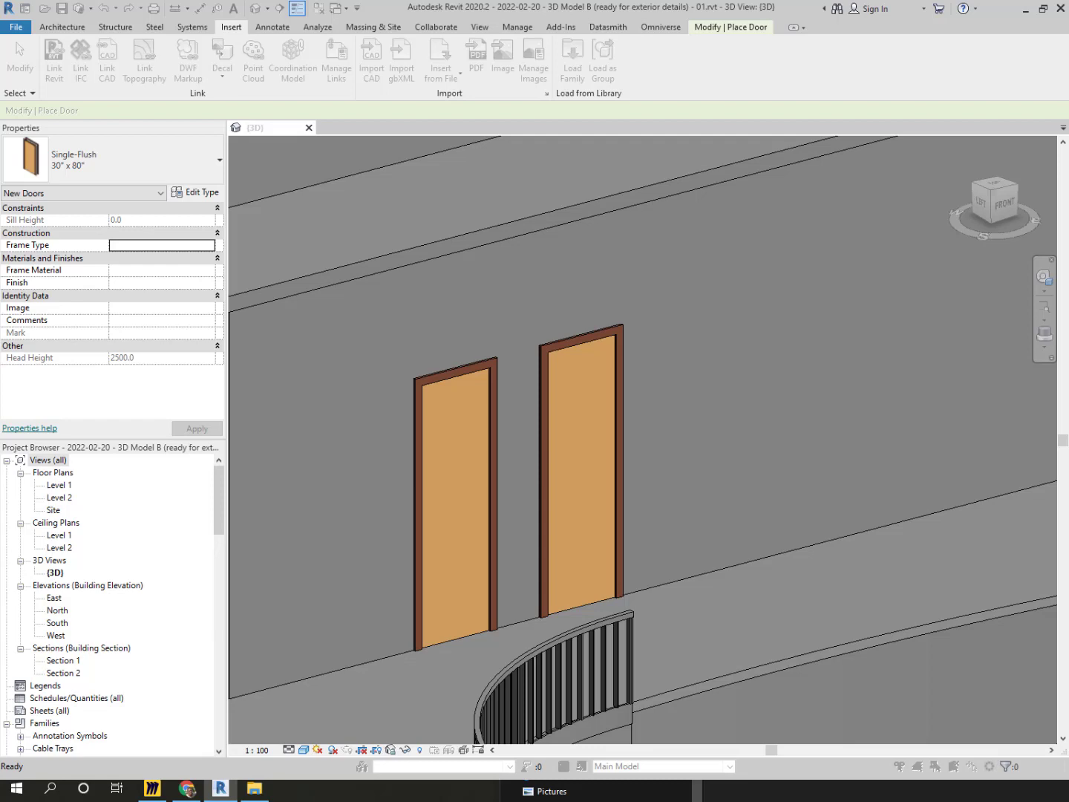
{"action": "left_click_drag", "start_coordinate": [511, 417], "coordinate": [585, 157]}
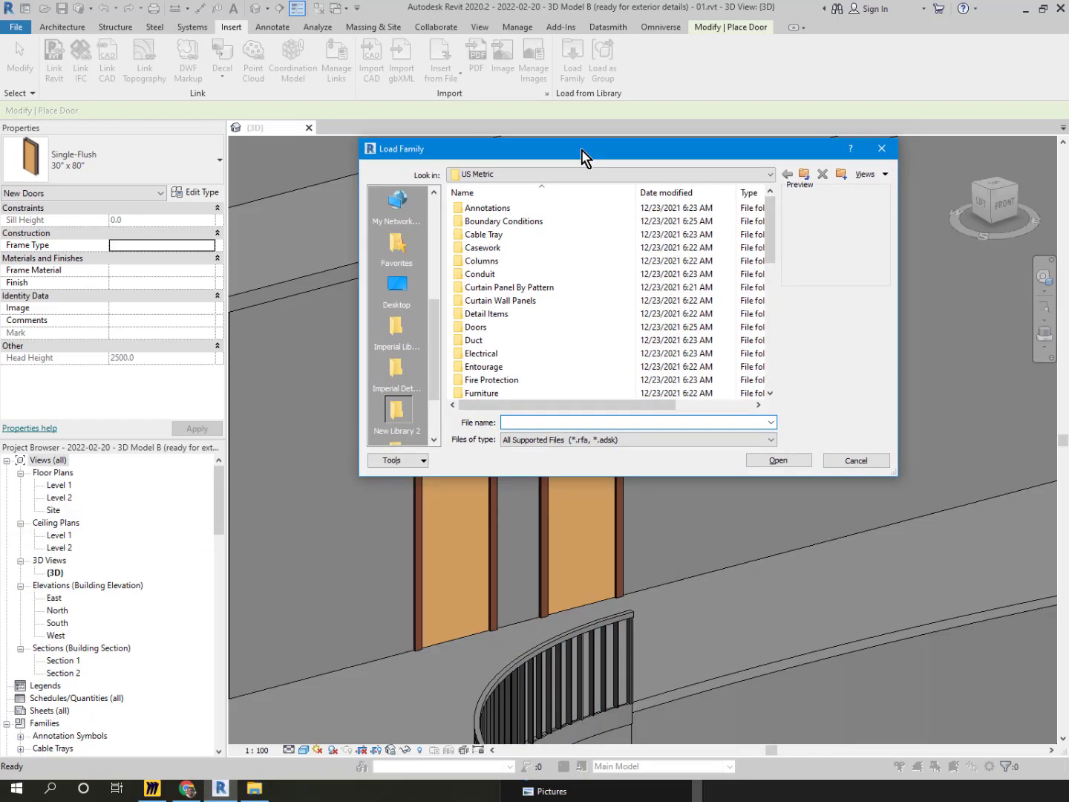
{"action": "left_click", "coordinate": [520, 174]}
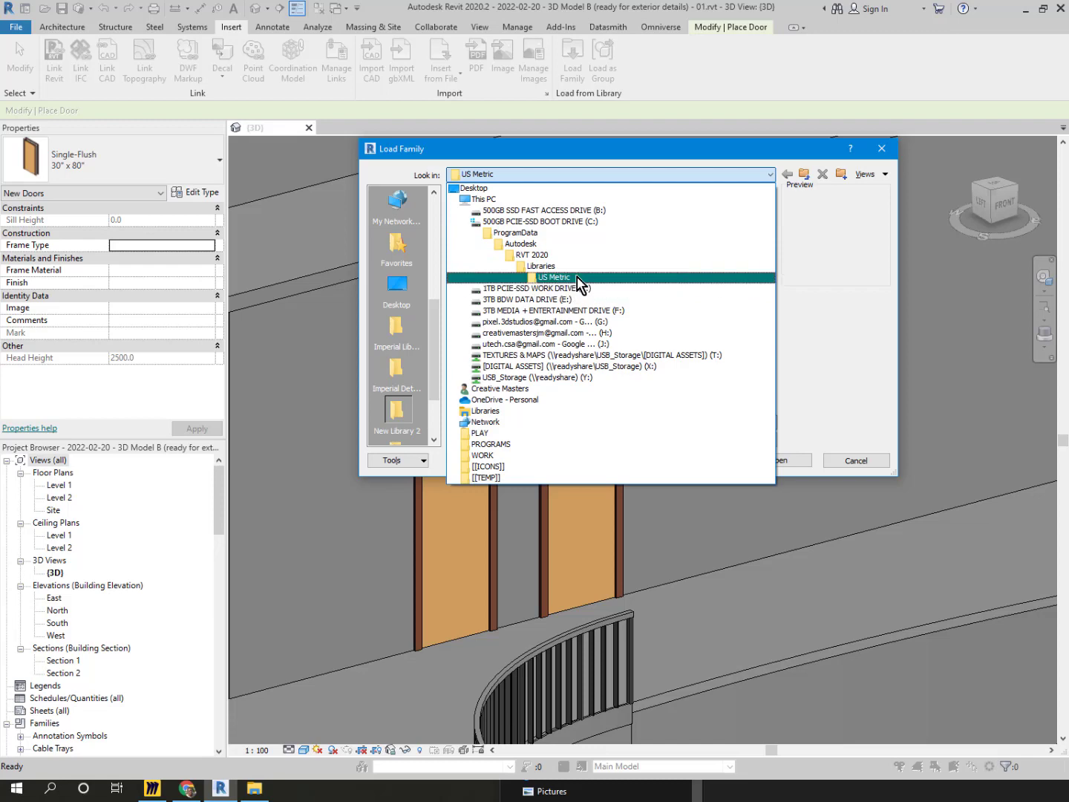
{"action": "left_click", "coordinate": [553, 268]}
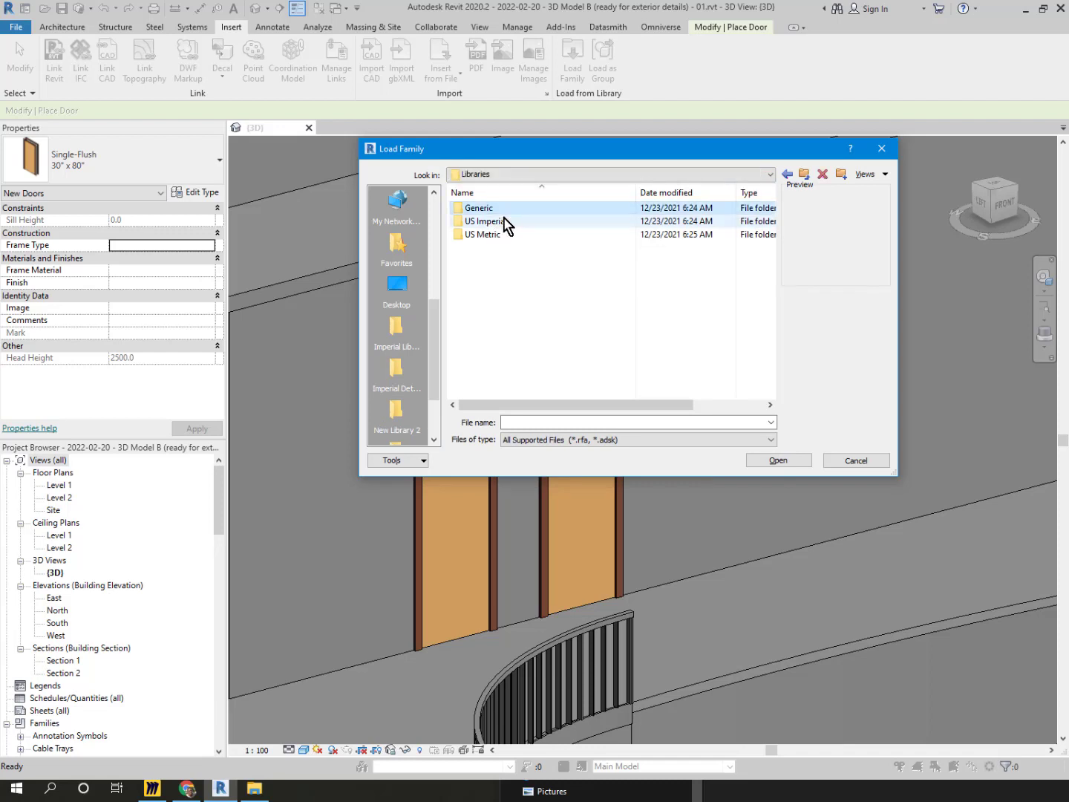
Open the Doors folder inside the US Metric family library
{"action": "left_click", "coordinate": [505, 219]}
{"action": "left_click", "coordinate": [506, 236]}
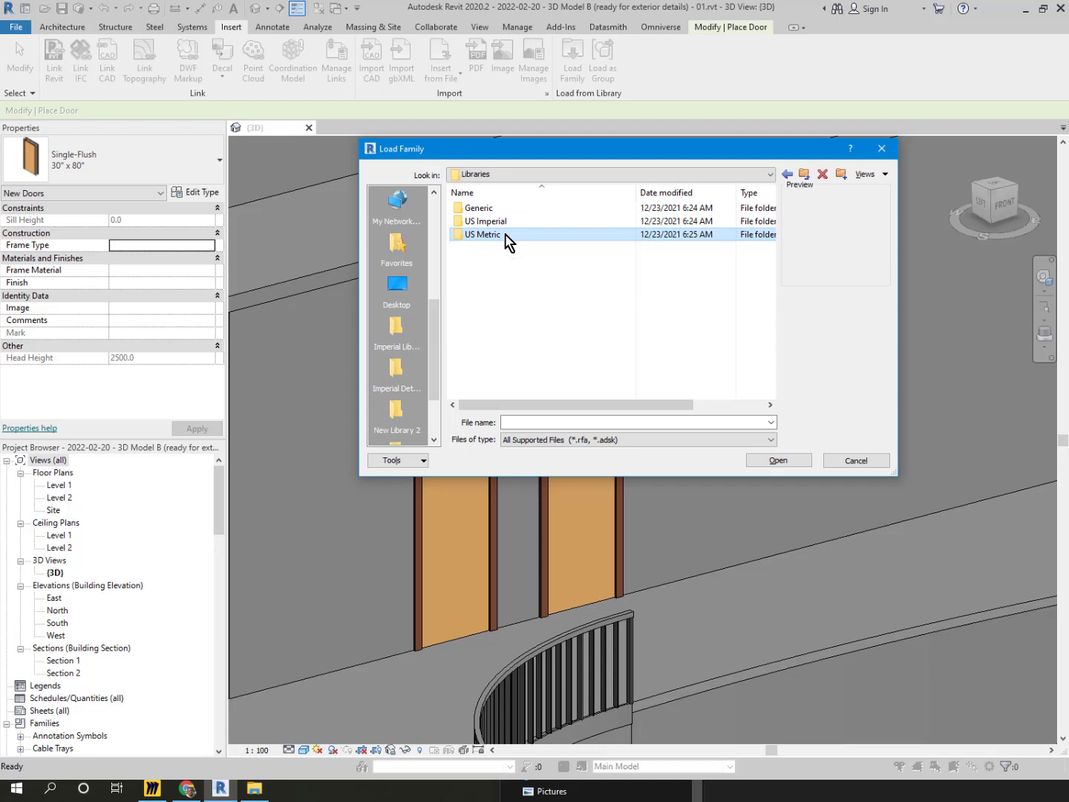
{"action": "double_click", "coordinate": [505, 234]}
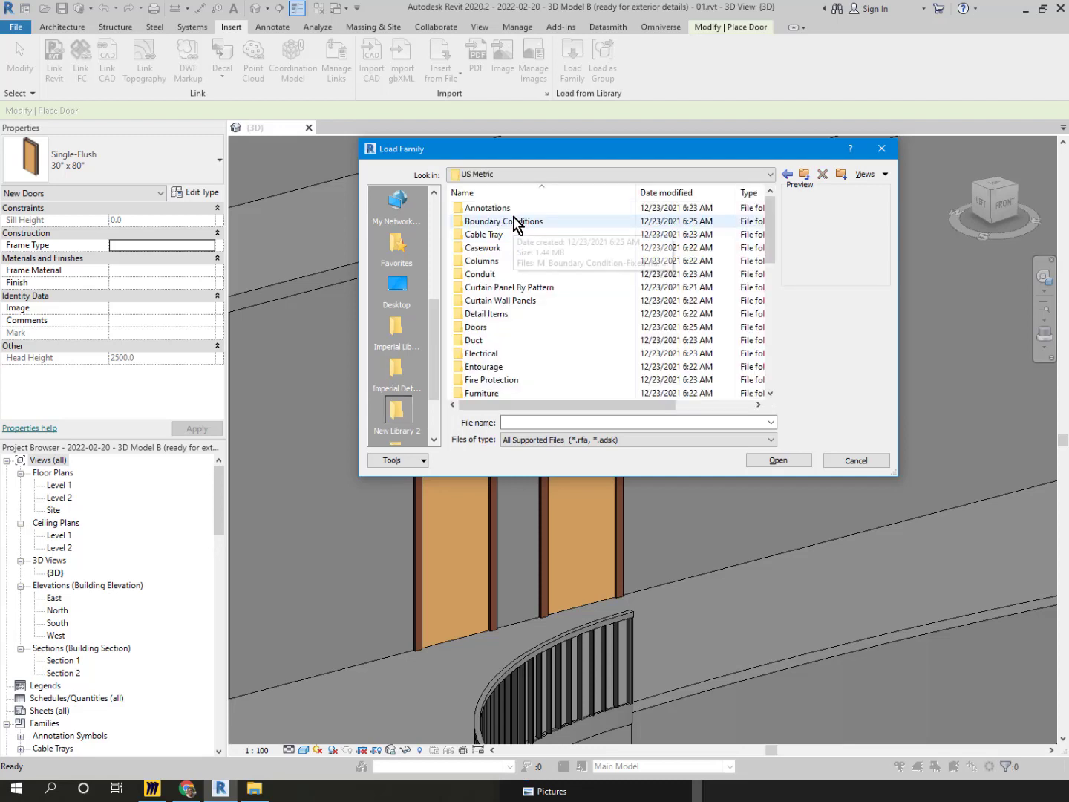
{"action": "scroll", "coordinate": [524, 319], "scroll_direction": "down", "scroll_amount": 3}
{"action": "scroll", "coordinate": [523, 327], "scroll_direction": "up", "scroll_amount": 1}
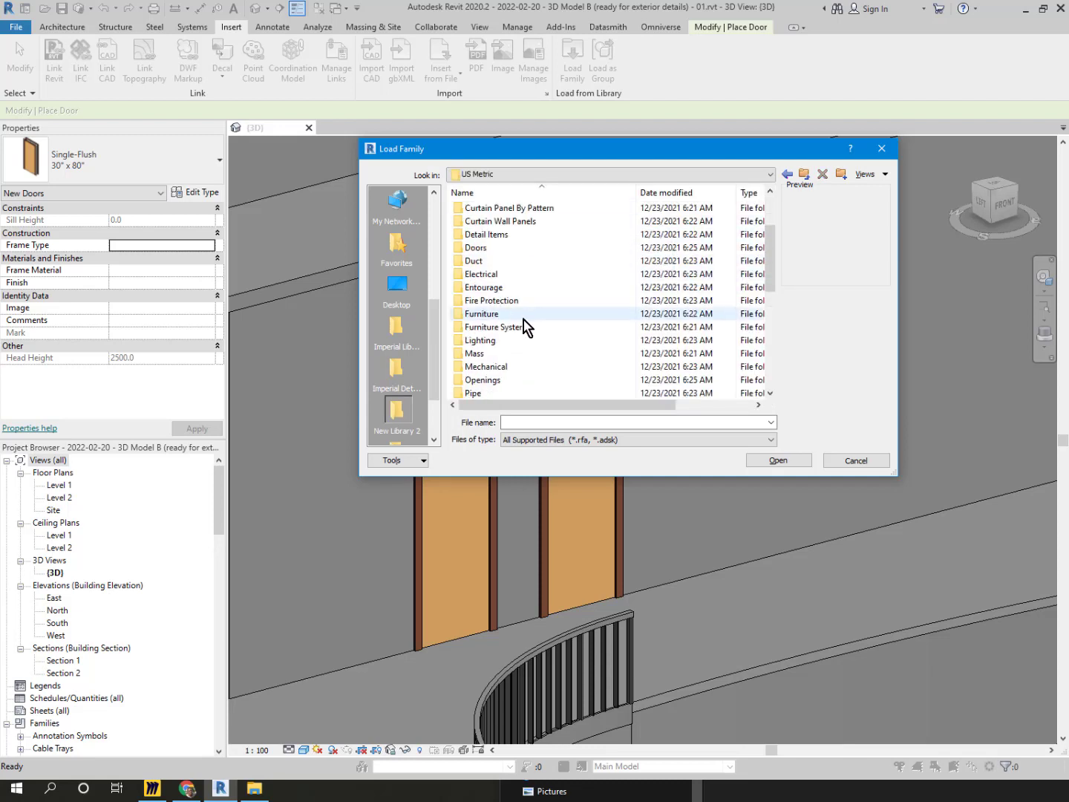
{"action": "double_click", "coordinate": [500, 251]}
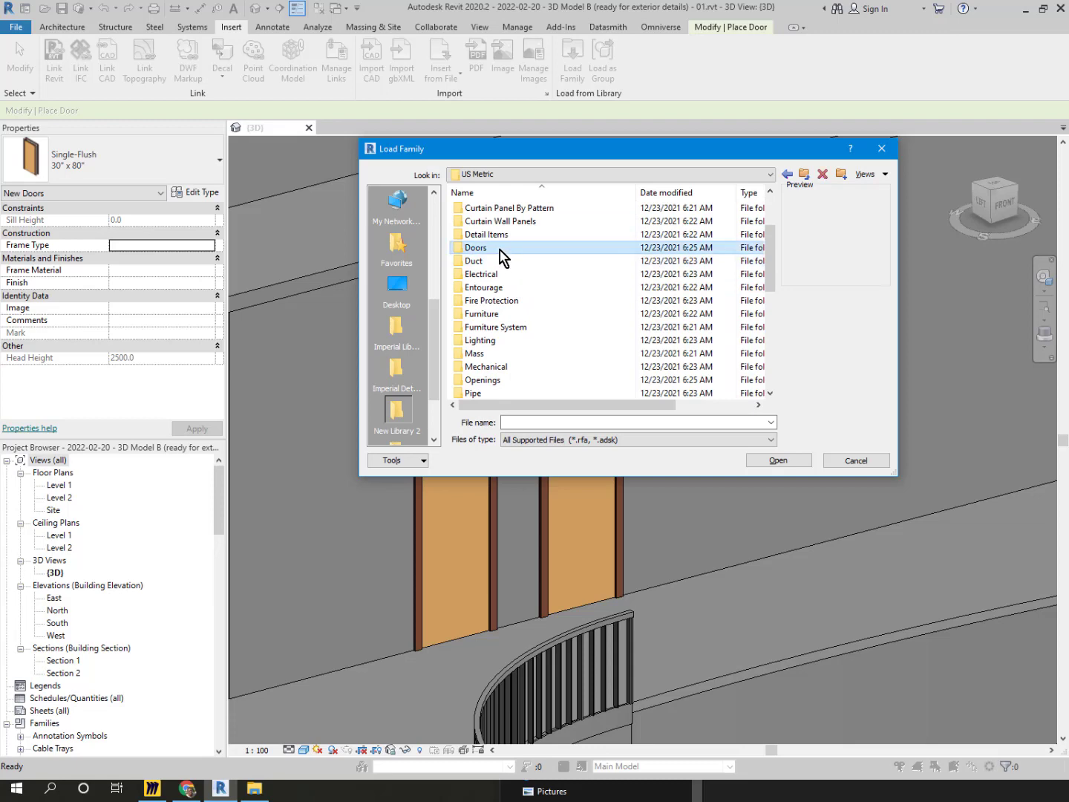
Enlarge the Load Family dialog and preview the door families from M_Door-Curtain-Wall-Double-Glass.rfa through M_Door-Single-Panel.rfa
{"action": "left_click", "coordinate": [510, 247]}
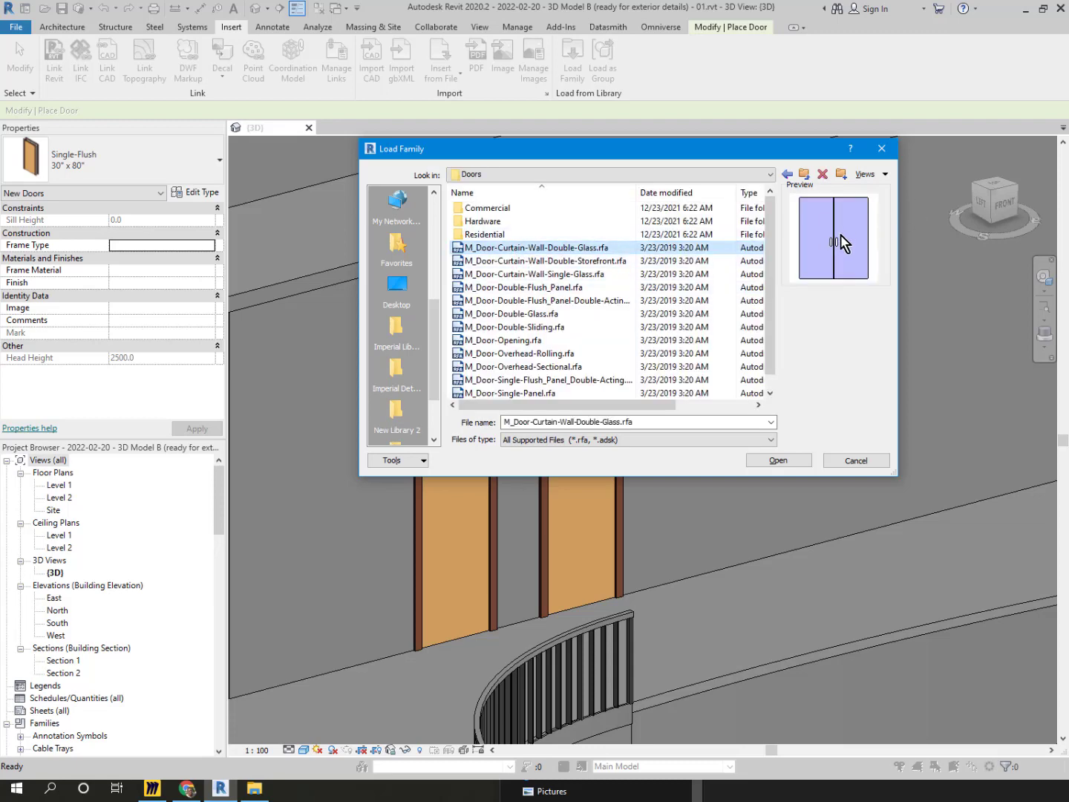
{"action": "left_click_drag", "start_coordinate": [670, 591], "coordinate": [665, 628]}
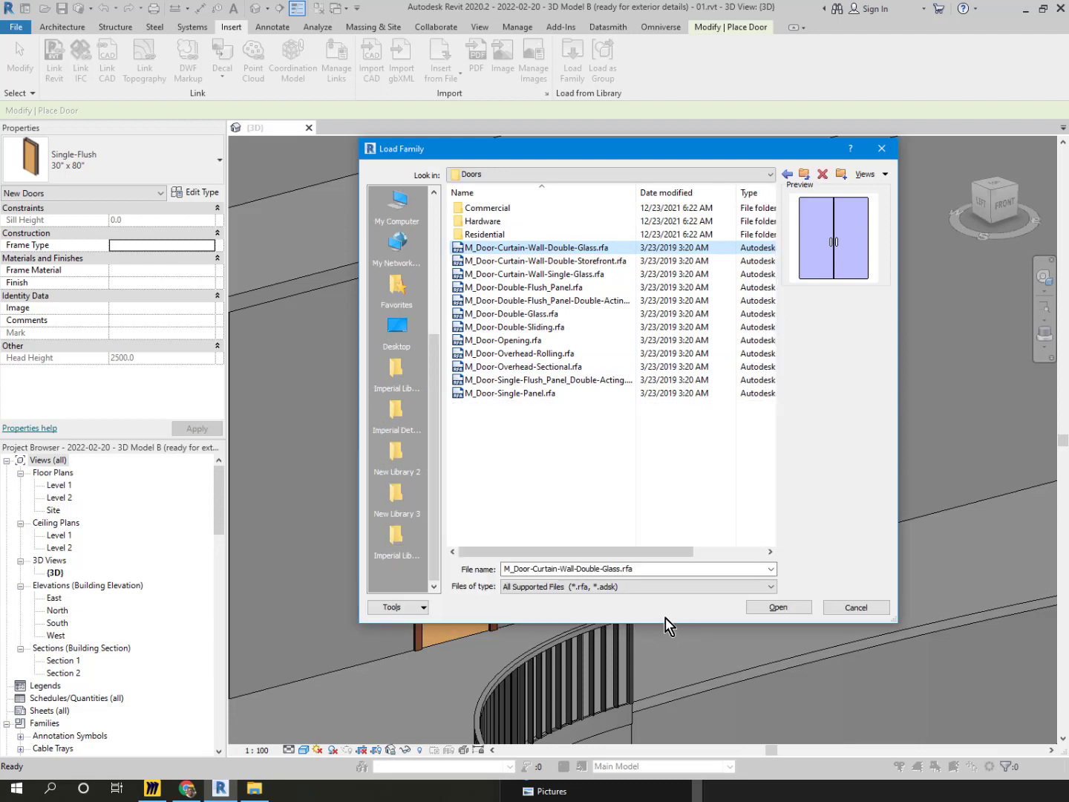
{"action": "key", "text": "Down"}
{"action": "key", "text": "Down"}
{"action": "key", "text": "Down"}
{"action": "key", "text": "Down"}
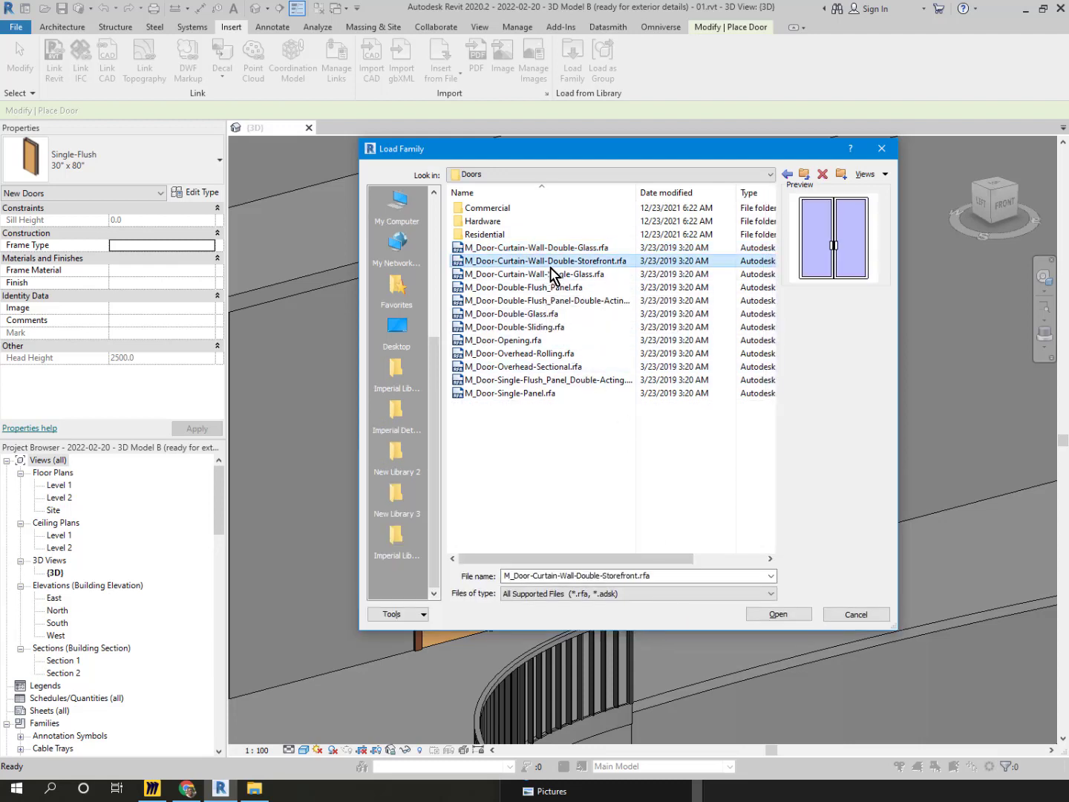
{"action": "key", "text": "Down"}
{"action": "key", "text": "Down"}
{"action": "key", "text": "Down"}
{"action": "key", "text": "Down"}
{"action": "key", "text": "Down"}
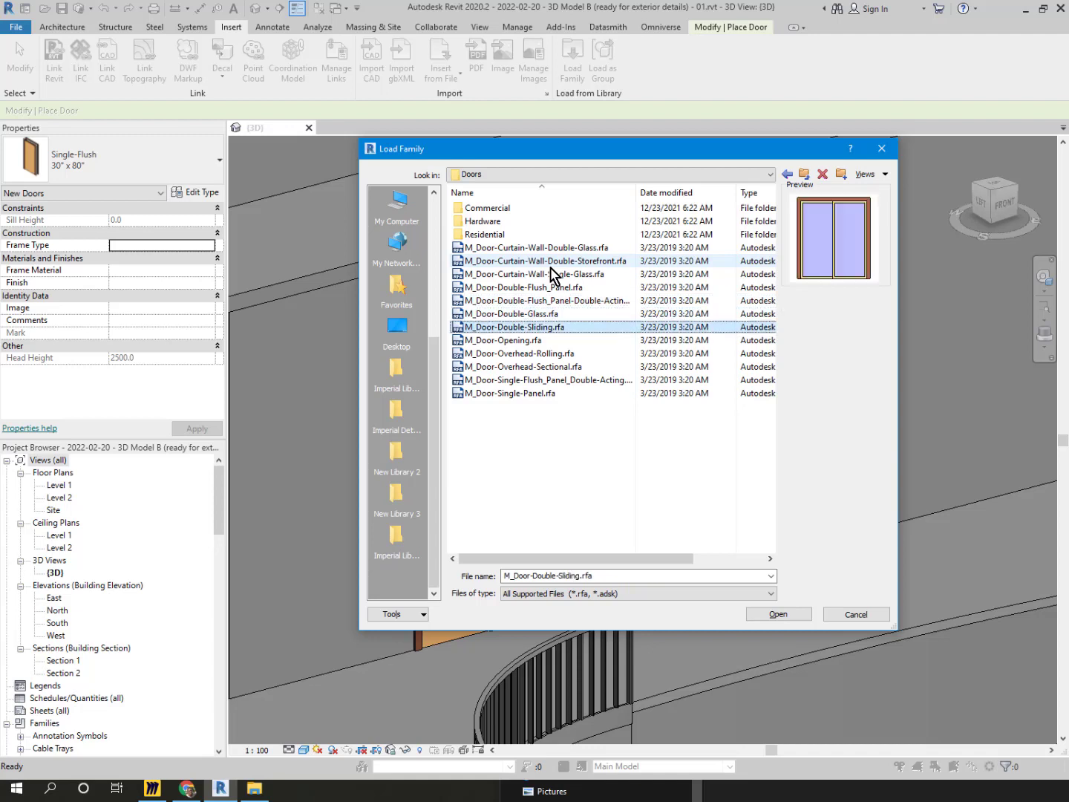
{"action": "key", "text": "Down"}
{"action": "key", "text": "Down"}
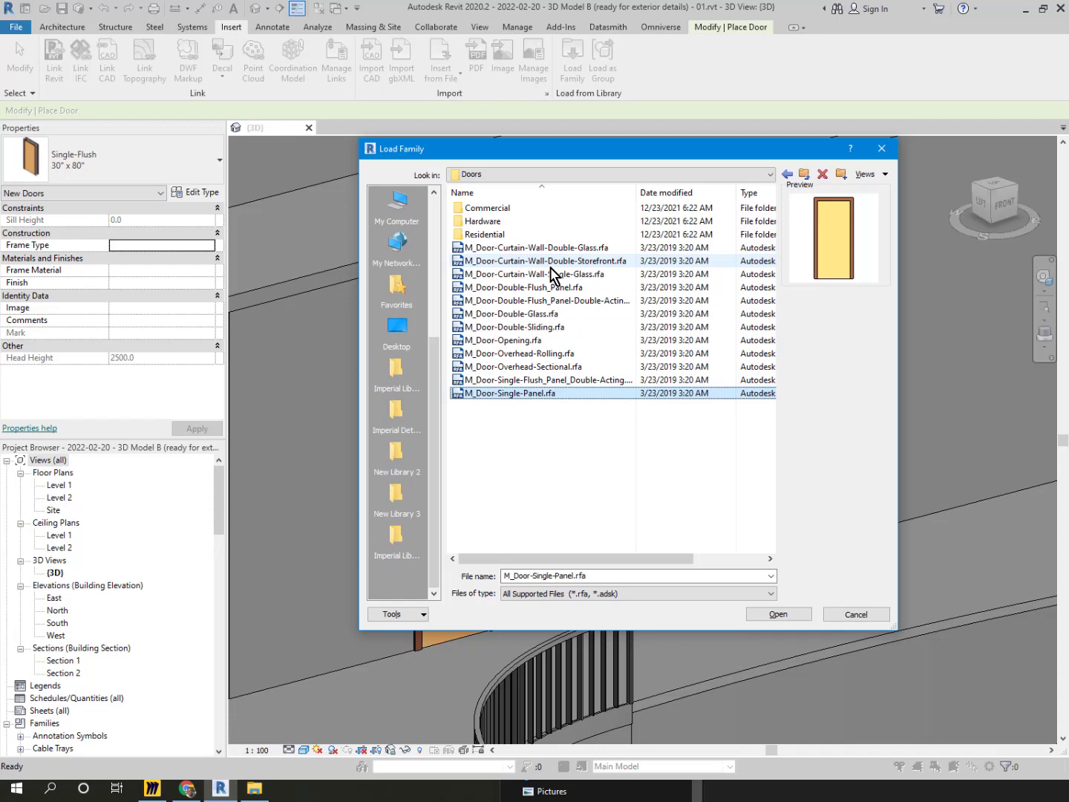
Switch to Chrome and search Google for "revit family downloads" in a new browser tab
{"action": "left_click", "coordinate": [199, 793]}
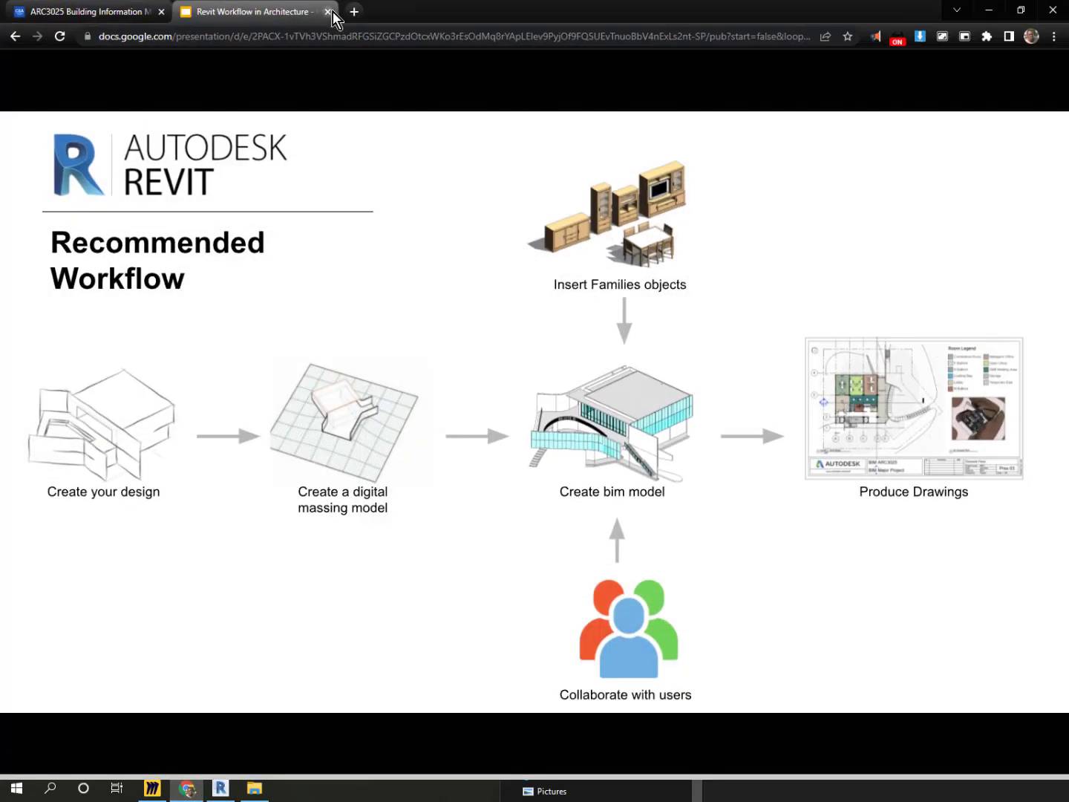
{"action": "left_click", "coordinate": [354, 11]}
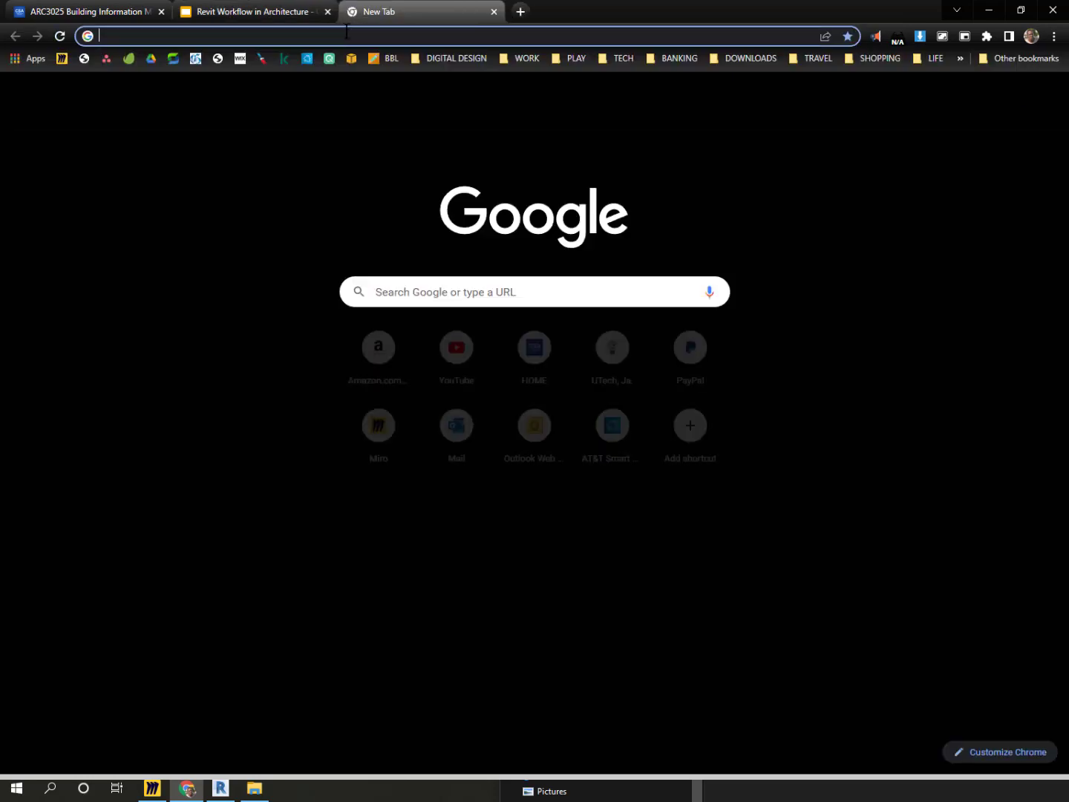
{"action": "left_click", "coordinate": [417, 284]}
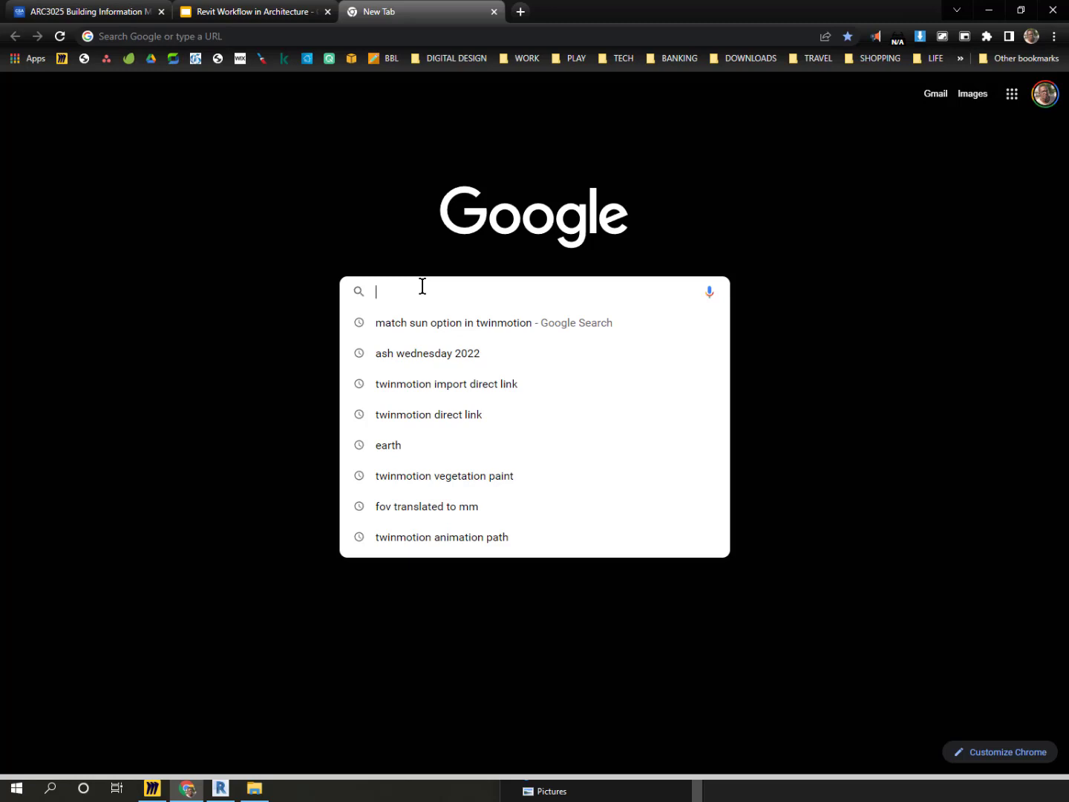
{"action": "type", "text": "revit "}
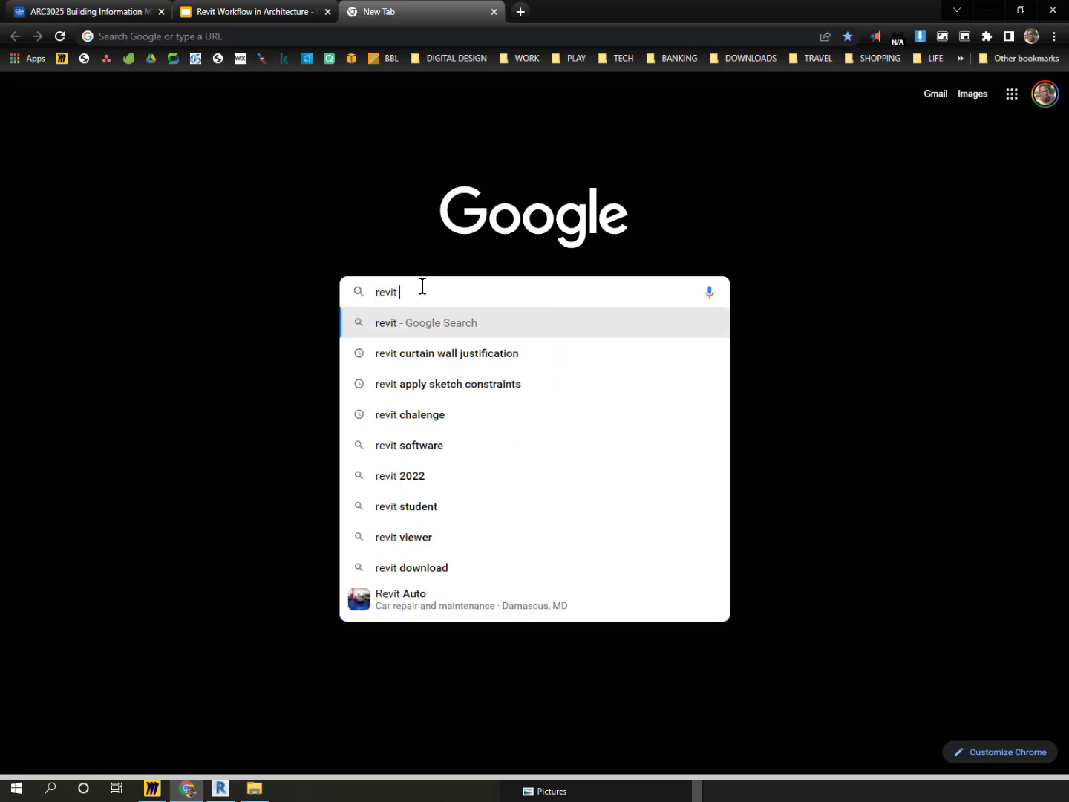
{"action": "type", "text": "family"}
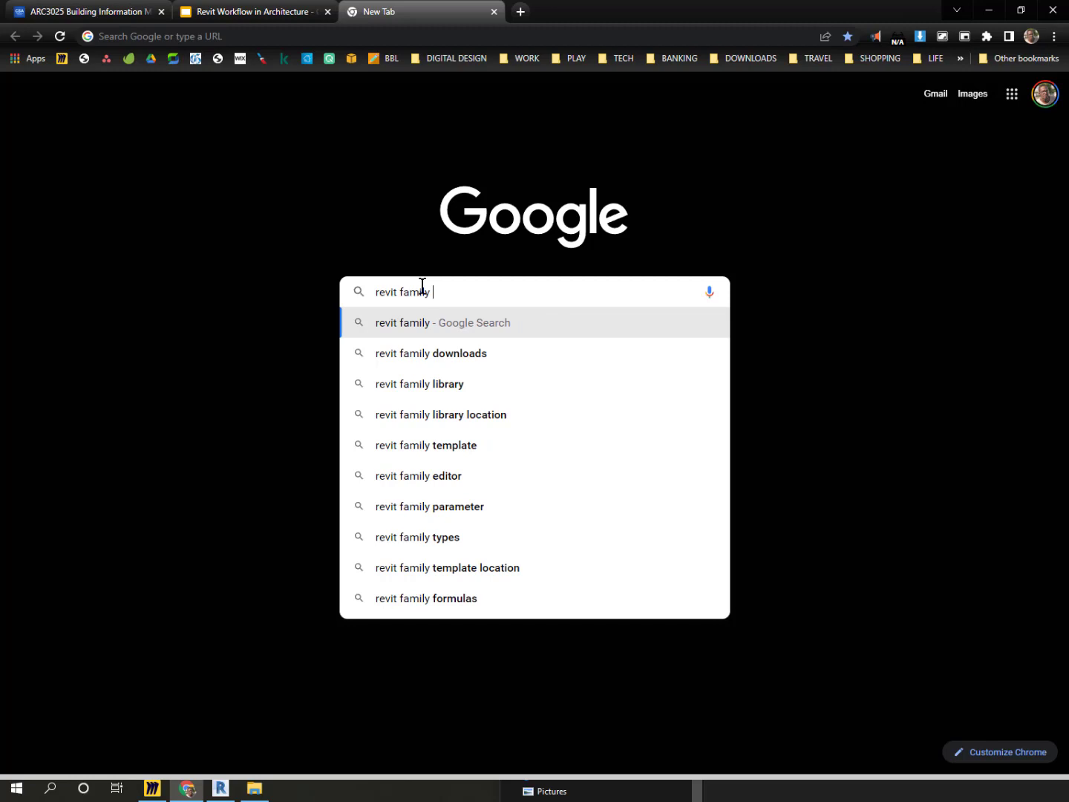
{"action": "key", "text": "Down"}
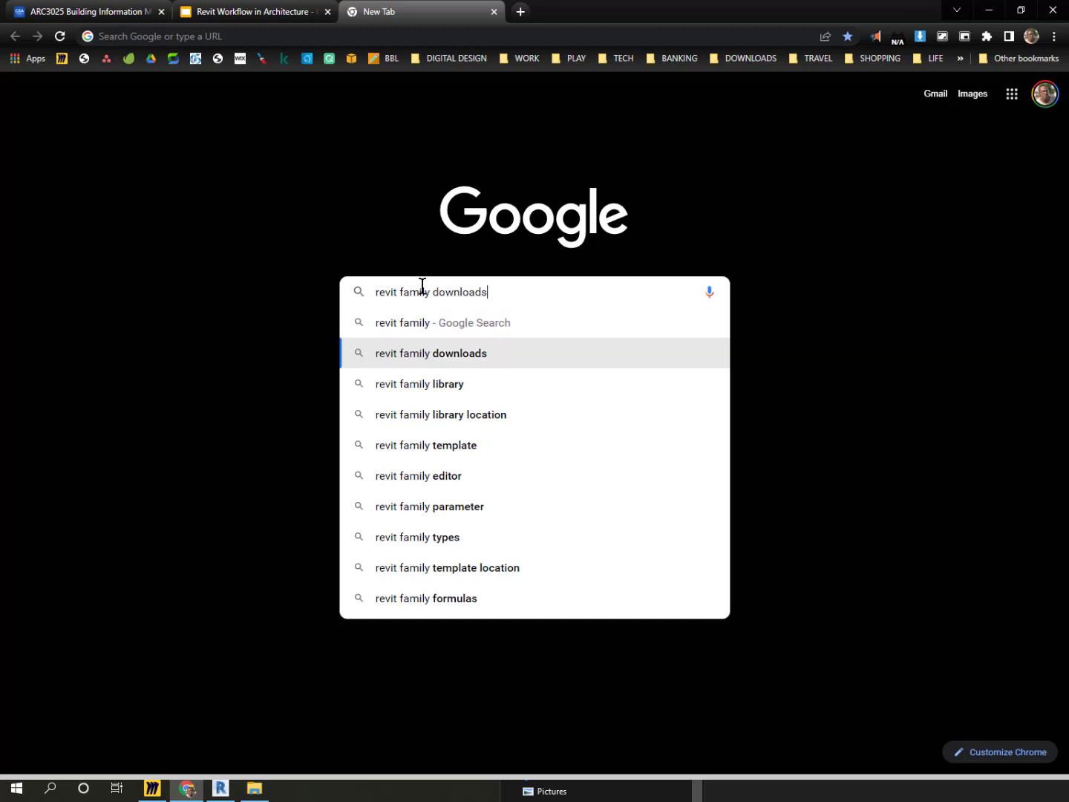
{"action": "key", "text": "Return"}
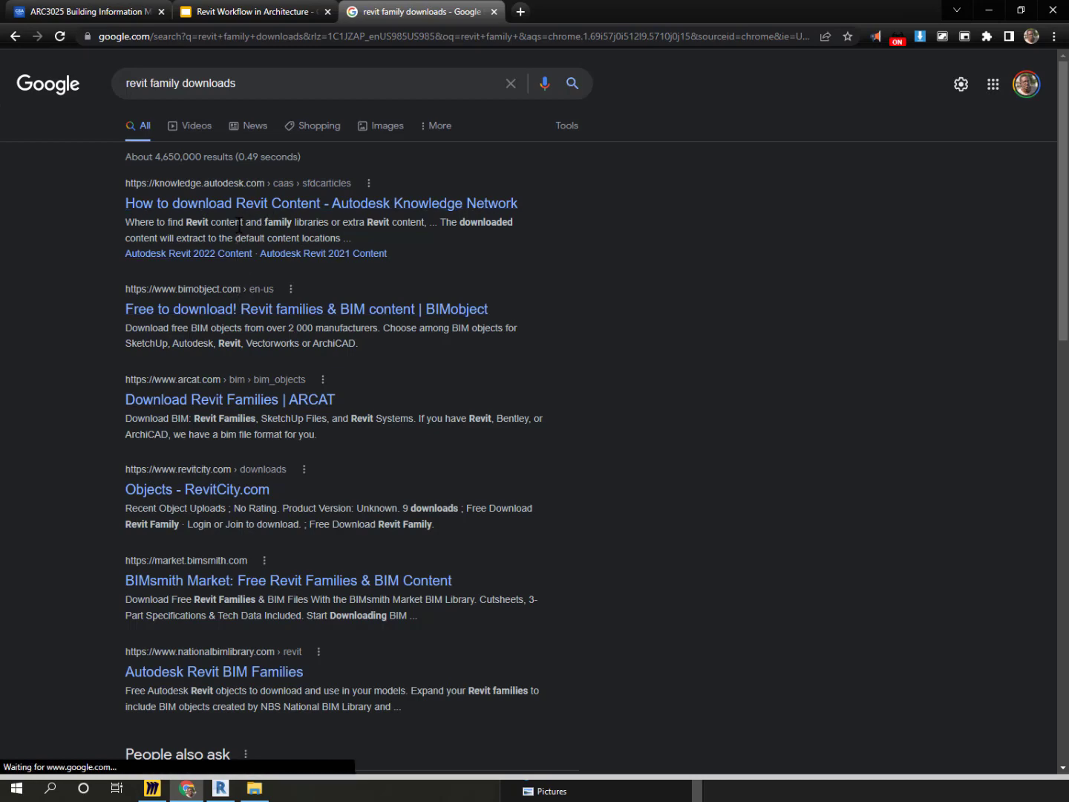
Open Autodesk's "How to download Revit Content" article in a separate tab and review its content download links by Revit version
{"action": "middle_click", "coordinate": [264, 207]}
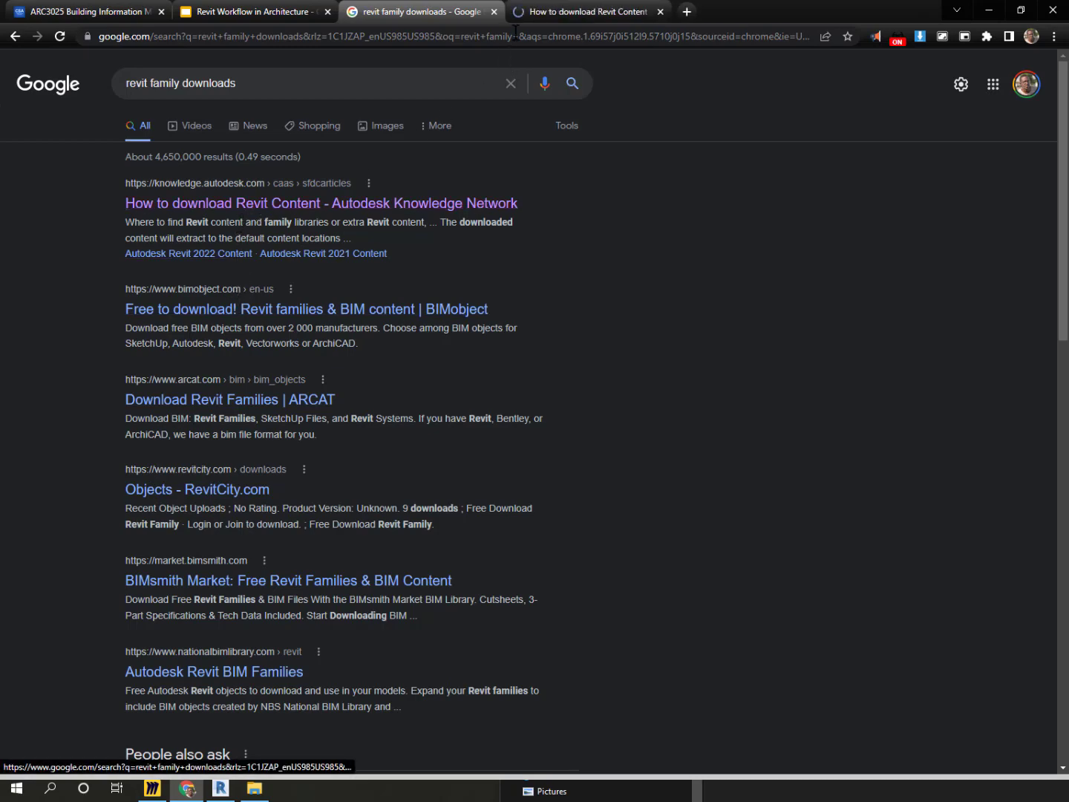
{"action": "left_click", "coordinate": [564, 12]}
{"action": "scroll", "coordinate": [416, 404], "scroll_direction": "down", "scroll_amount": 5}
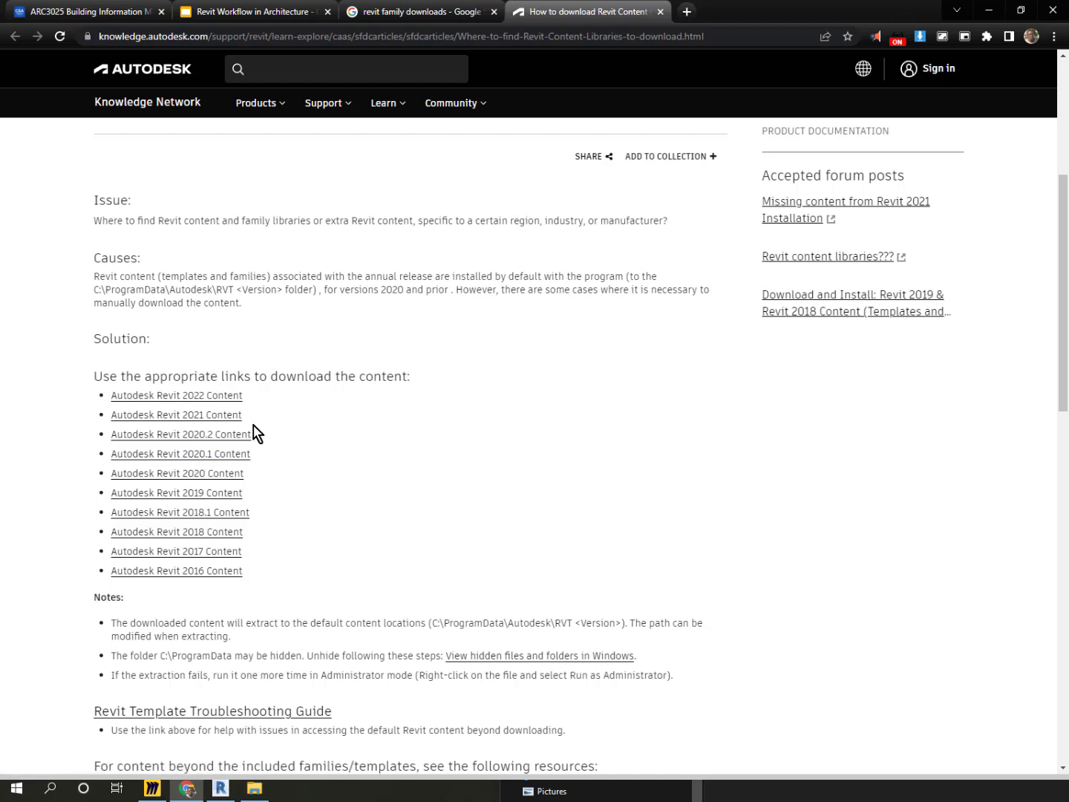
{"action": "scroll", "coordinate": [382, 341], "scroll_direction": "up", "scroll_amount": 2}
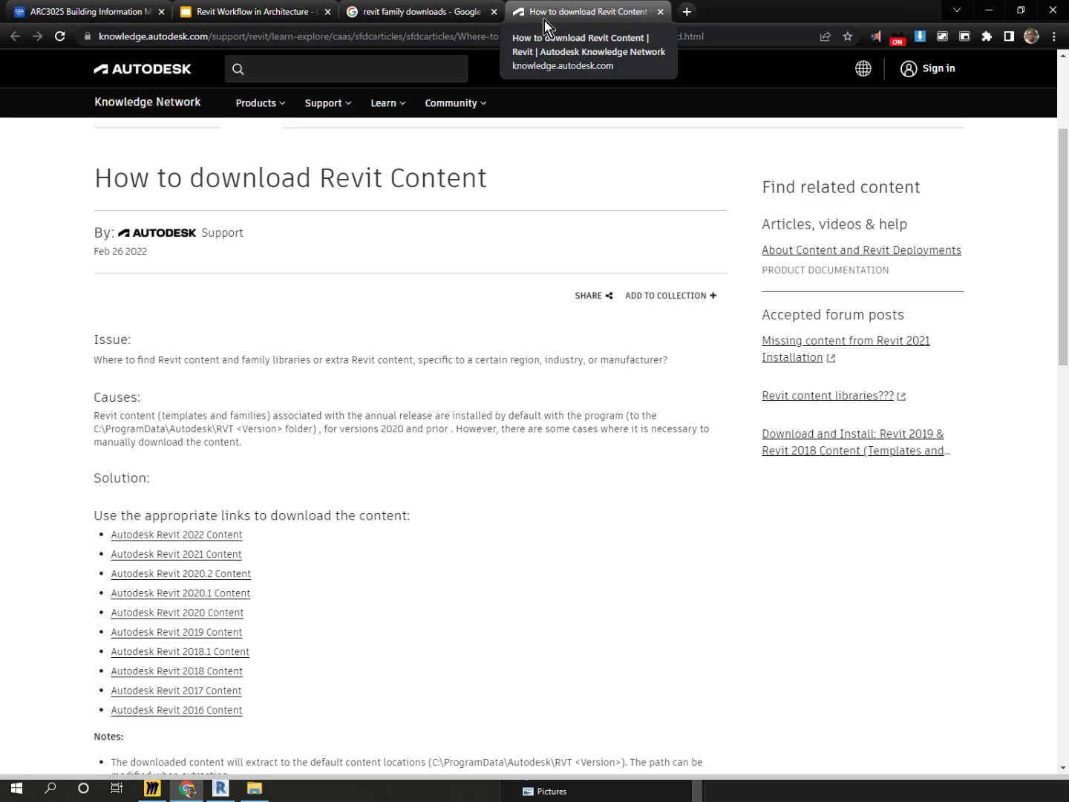
Return to the Google results, search for "bimobject" instead, and open the BIMobject website
{"action": "left_click", "coordinate": [391, 15]}
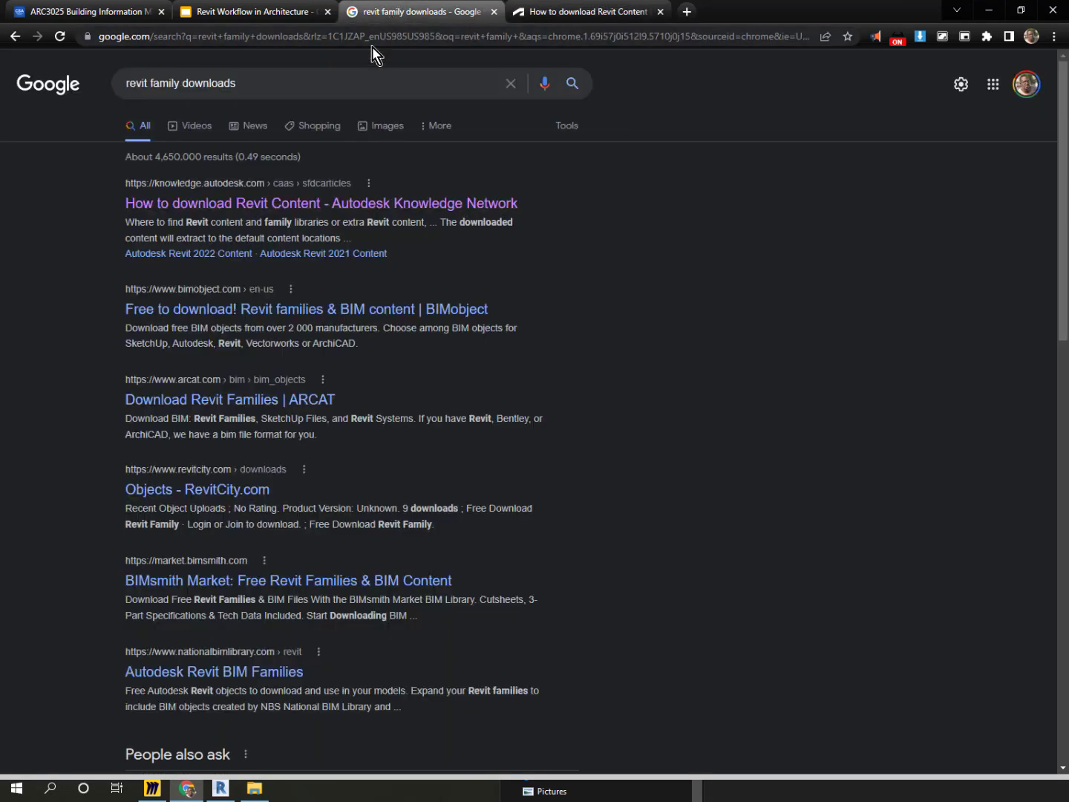
{"action": "left_click_drag", "start_coordinate": [324, 73], "coordinate": [83, 95]}
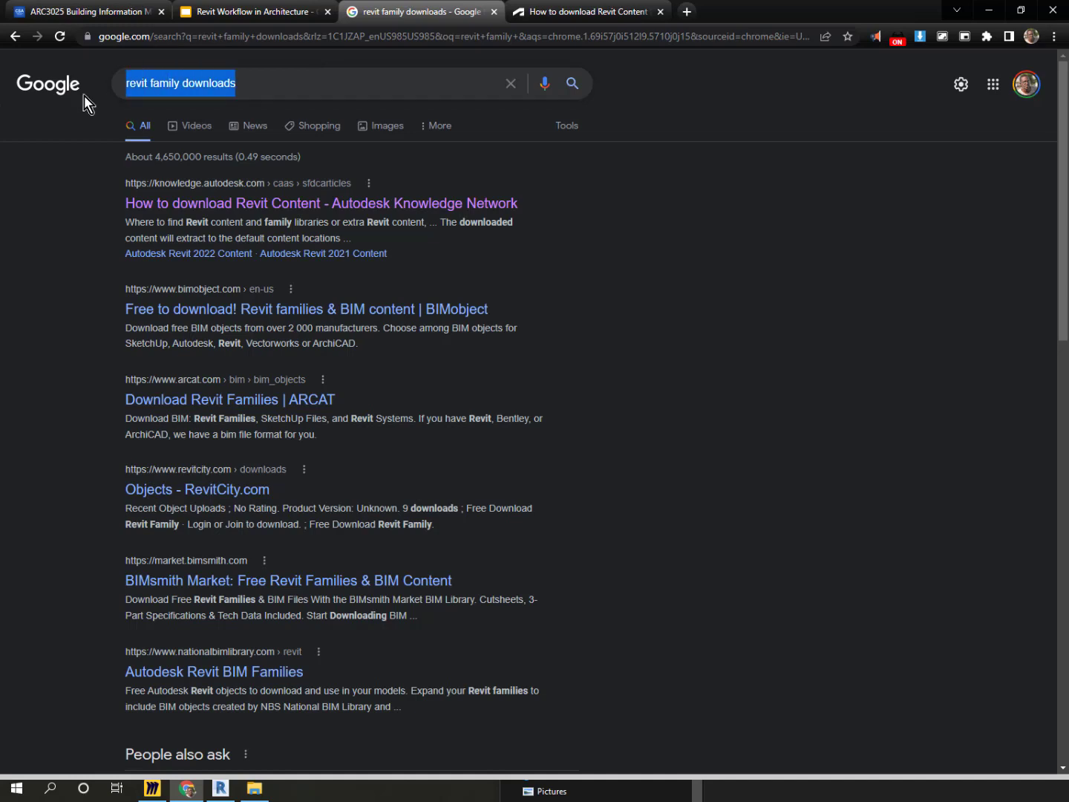
{"action": "type", "text": "b"}
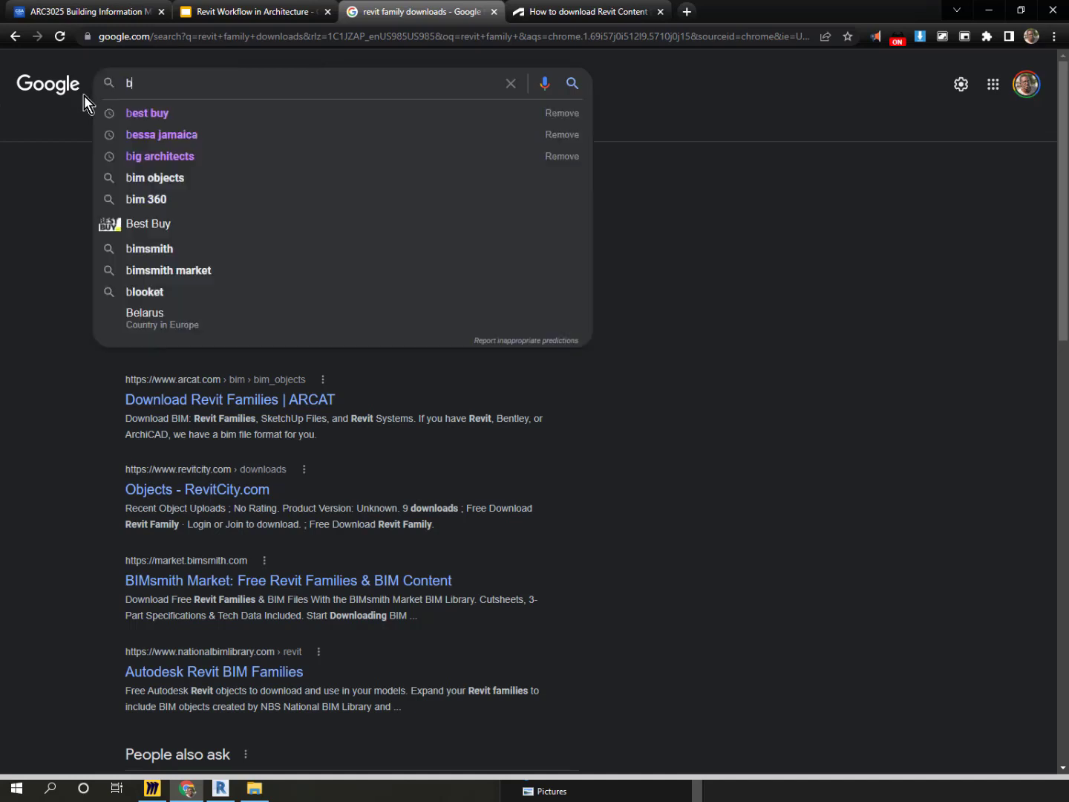
{"action": "type", "text": "imobject"}
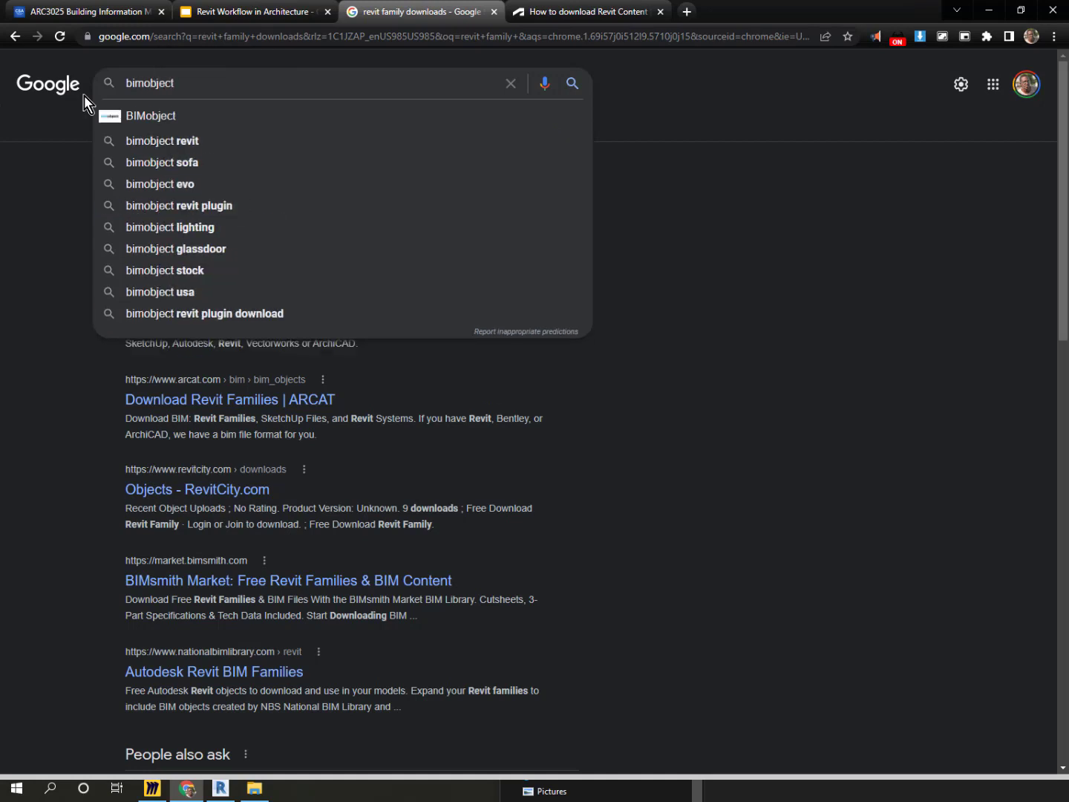
{"action": "key", "text": "Return"}
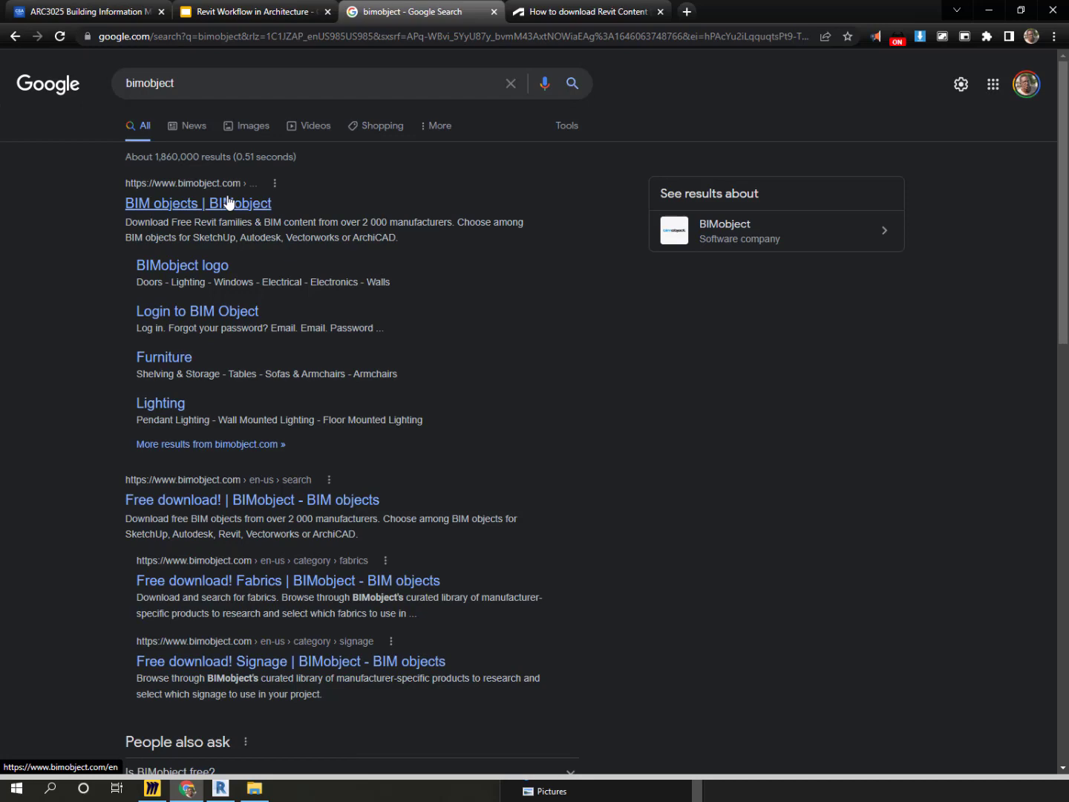
{"action": "left_click", "coordinate": [190, 210]}
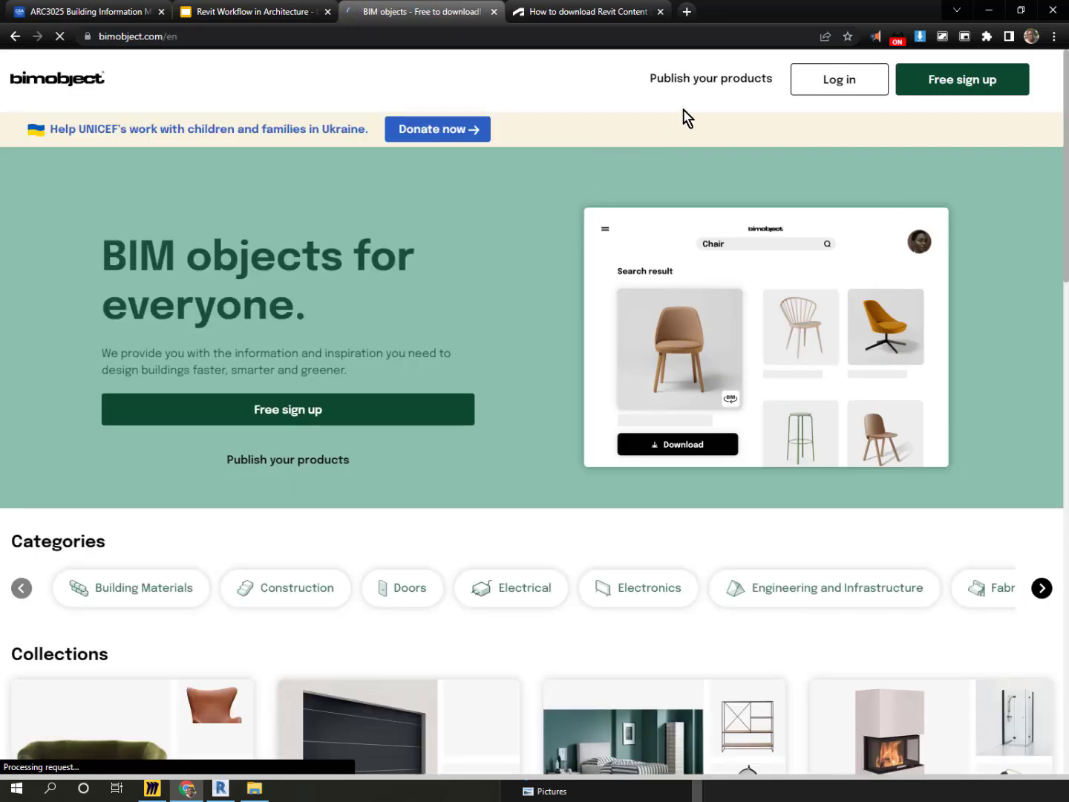
{"action": "left_click", "coordinate": [839, 80]}
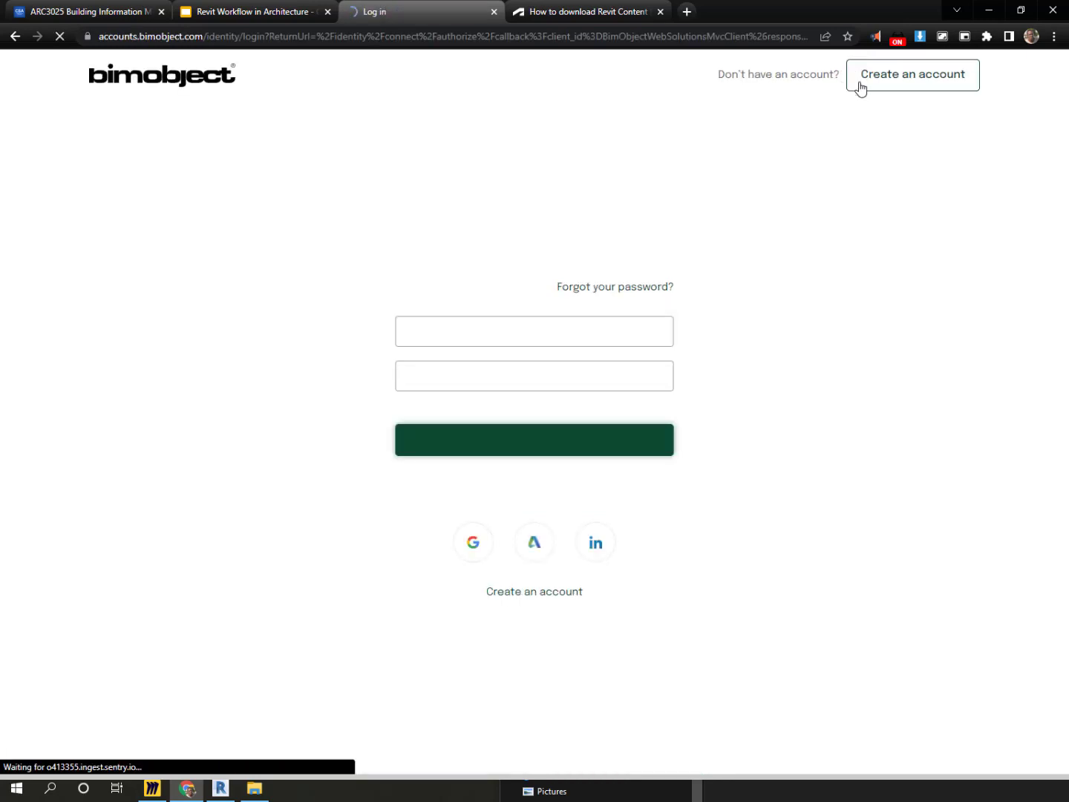
{"action": "left_click", "coordinate": [258, 18]}
{"action": "left_click", "coordinate": [401, 13]}
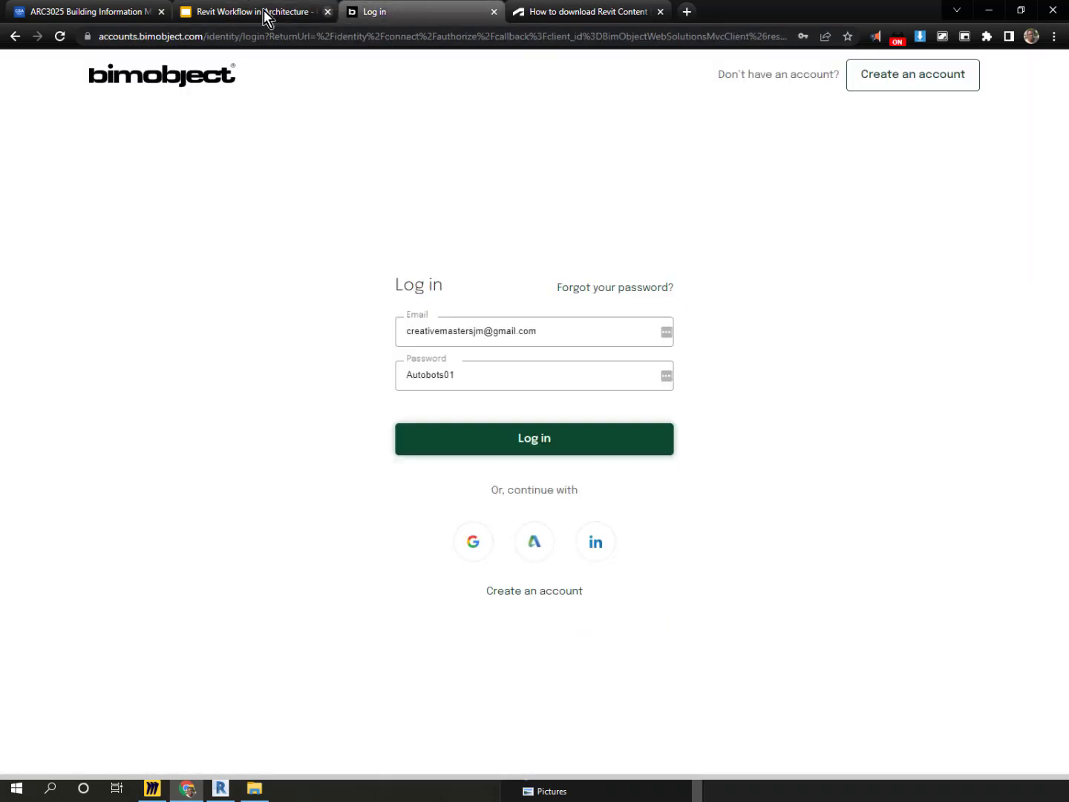
{"action": "left_click", "coordinate": [14, 37]}
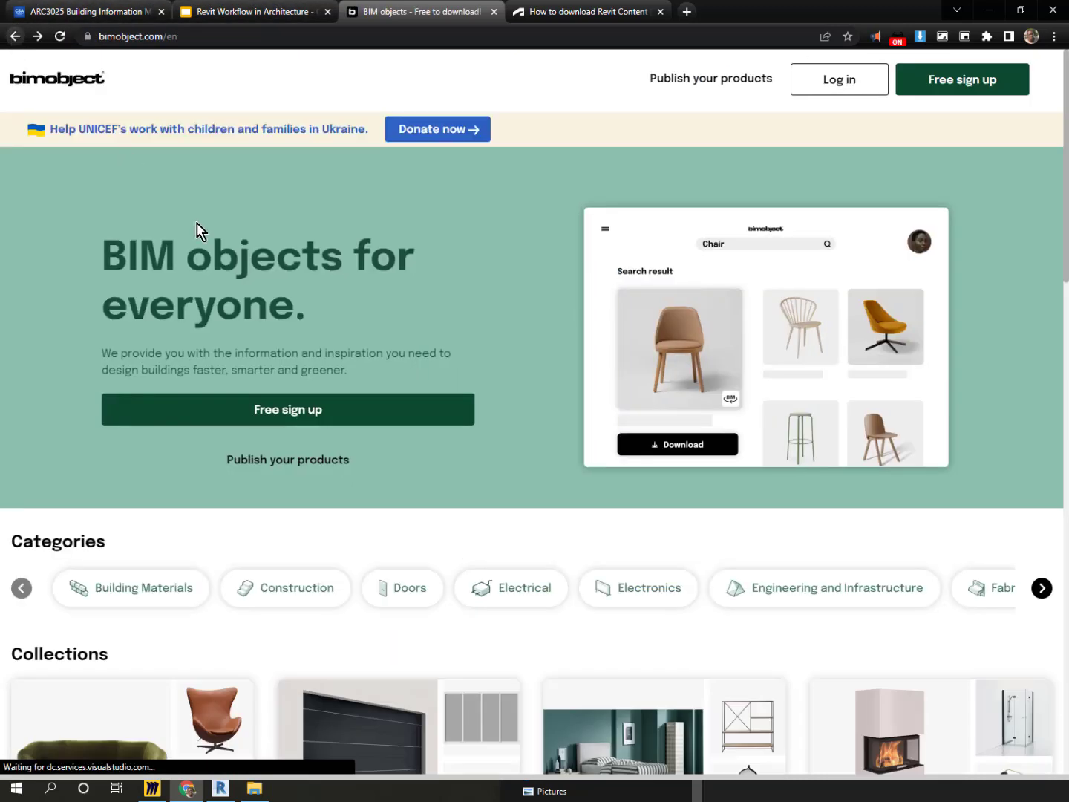
Look over the BIMobject home page's categories and collections, and search the site for "couch"
{"action": "scroll", "coordinate": [420, 318], "scroll_direction": "down", "scroll_amount": 15}
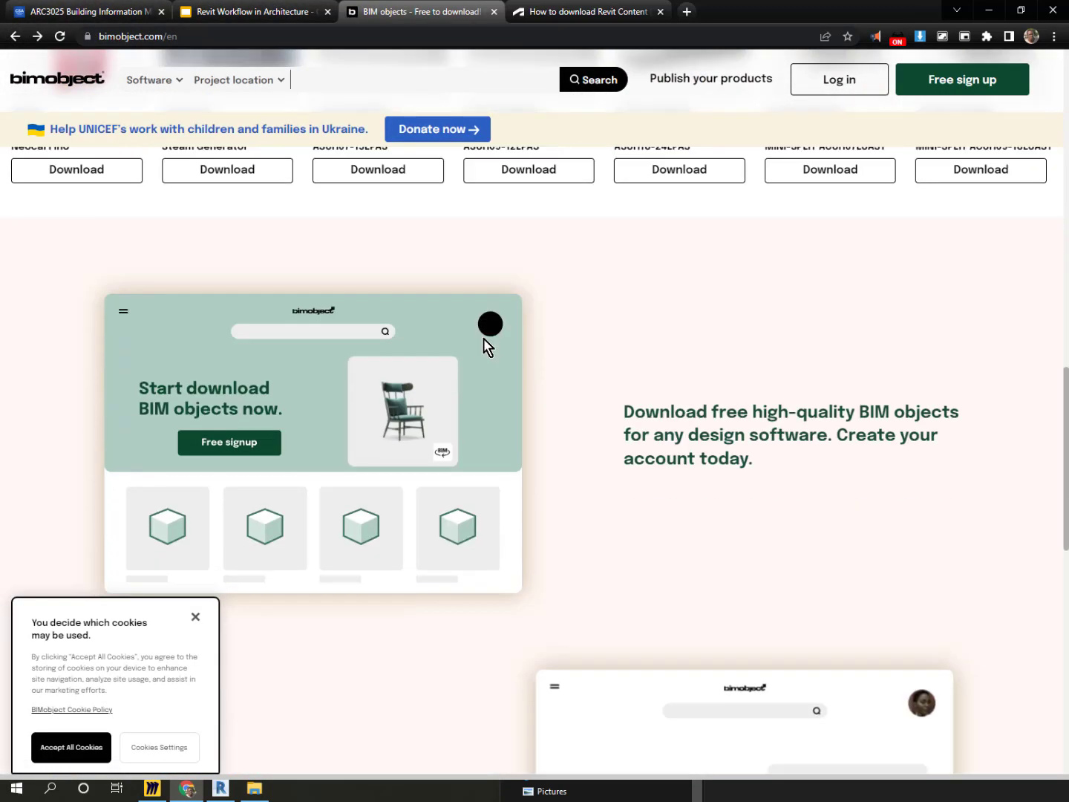
{"action": "scroll", "coordinate": [487, 341], "scroll_direction": "down", "scroll_amount": 6}
{"action": "scroll", "coordinate": [490, 331], "scroll_direction": "up", "scroll_amount": 20}
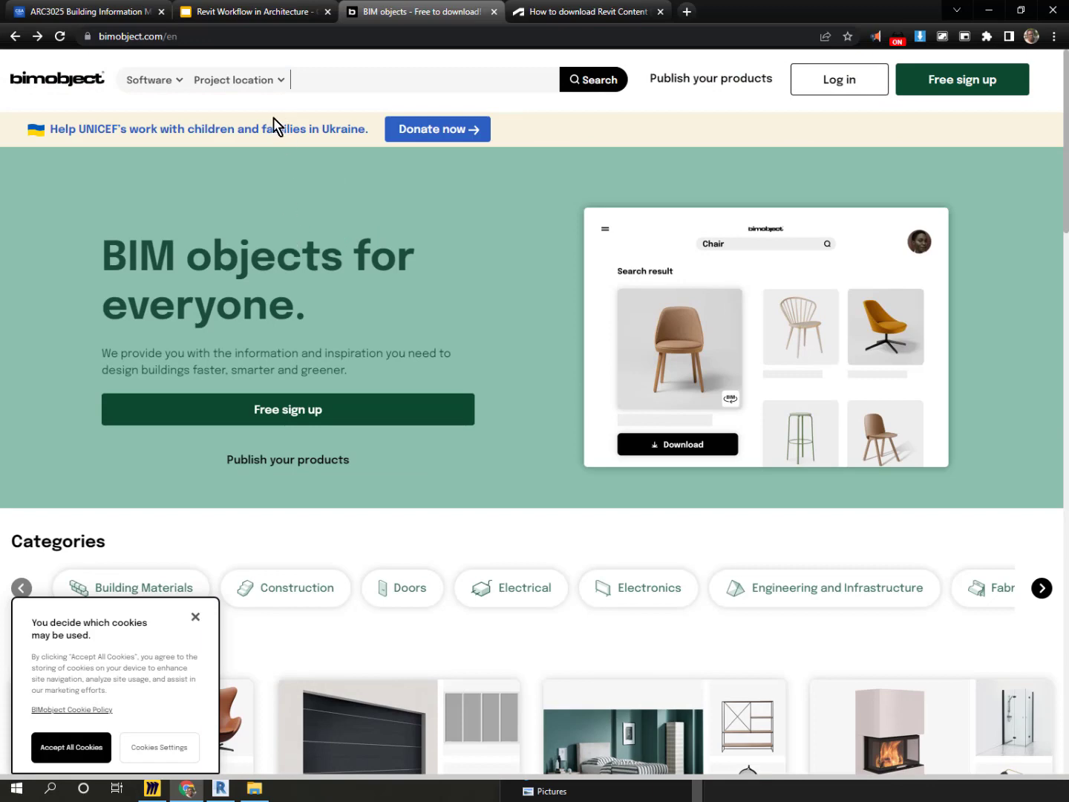
{"action": "scroll", "coordinate": [563, 389], "scroll_direction": "down", "scroll_amount": 4}
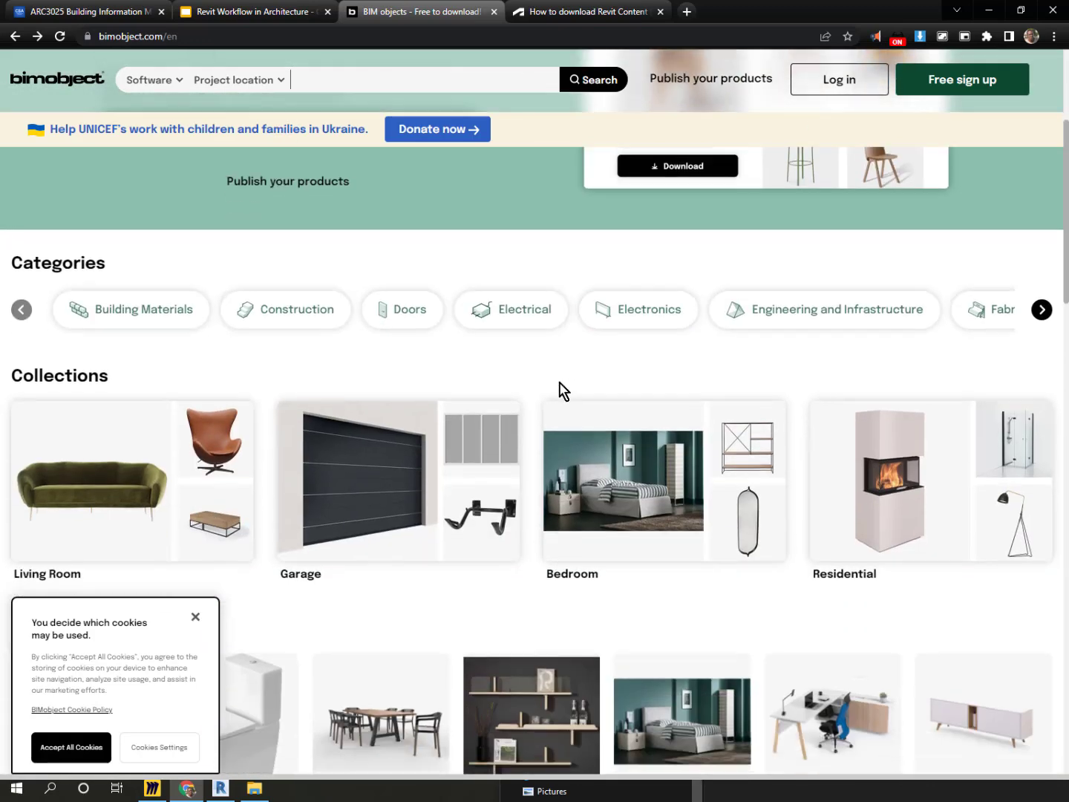
{"action": "scroll", "coordinate": [317, 317], "scroll_direction": "up", "scroll_amount": 4}
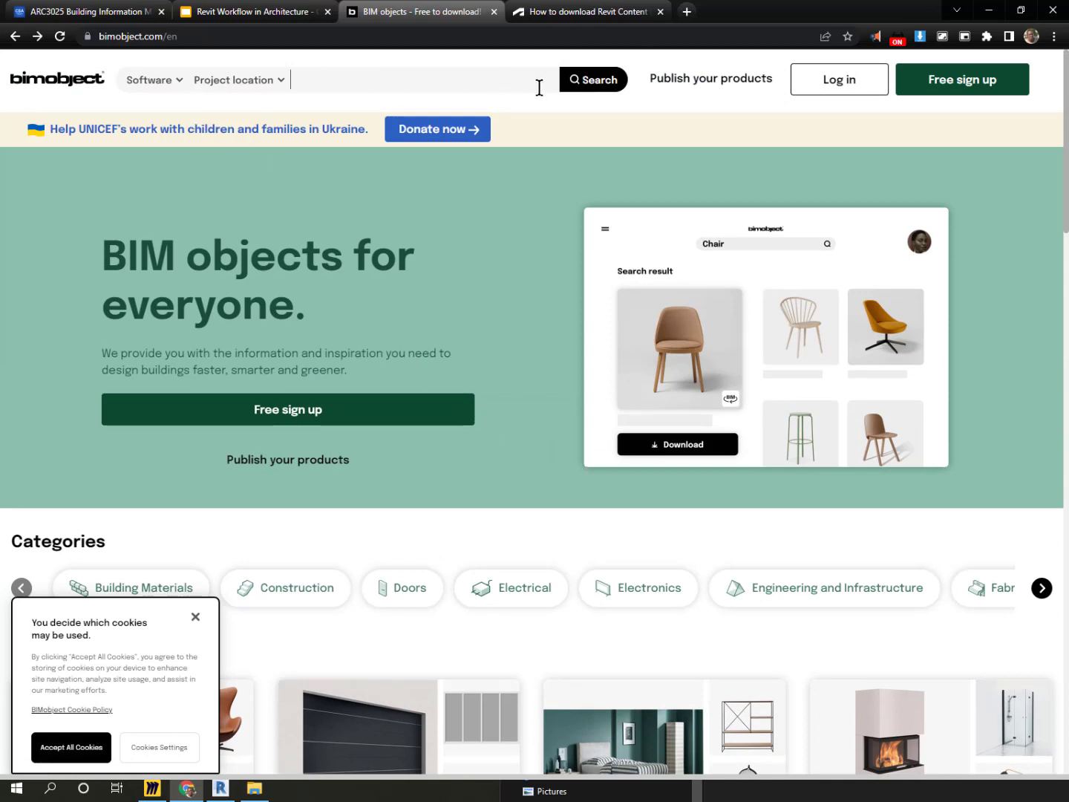
{"action": "left_click", "coordinate": [566, 79]}
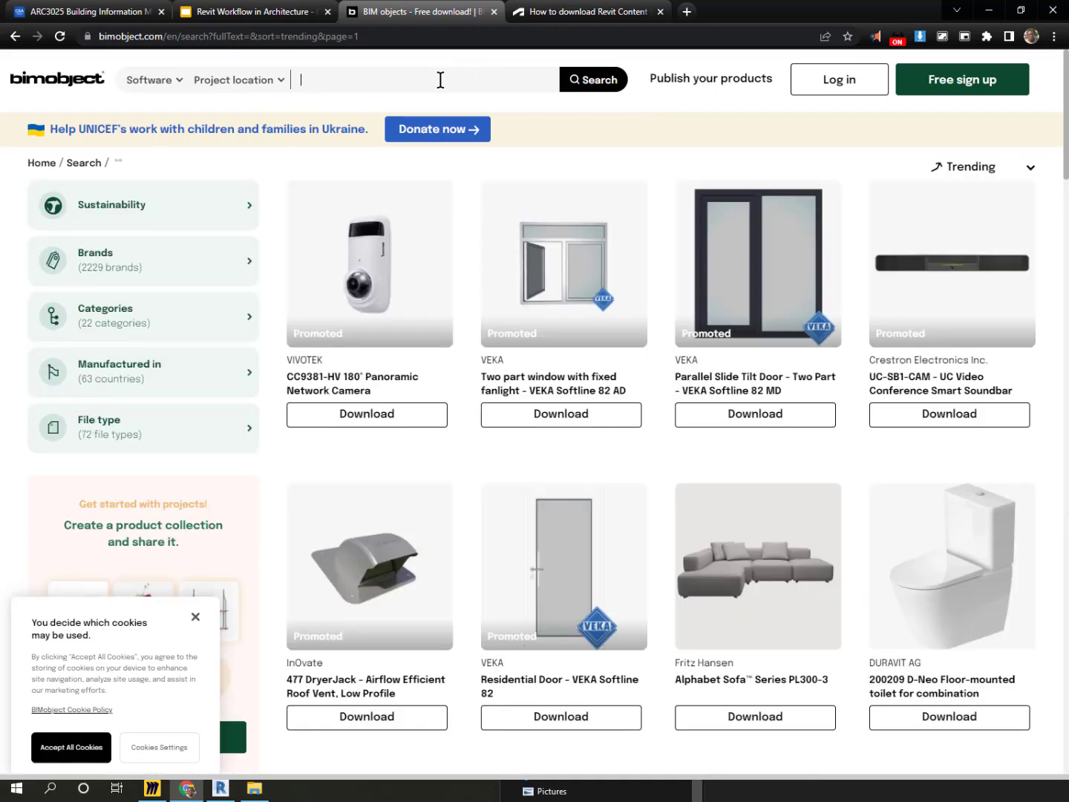
{"action": "type", "text": "ch"}
{"action": "key", "text": "Return"}
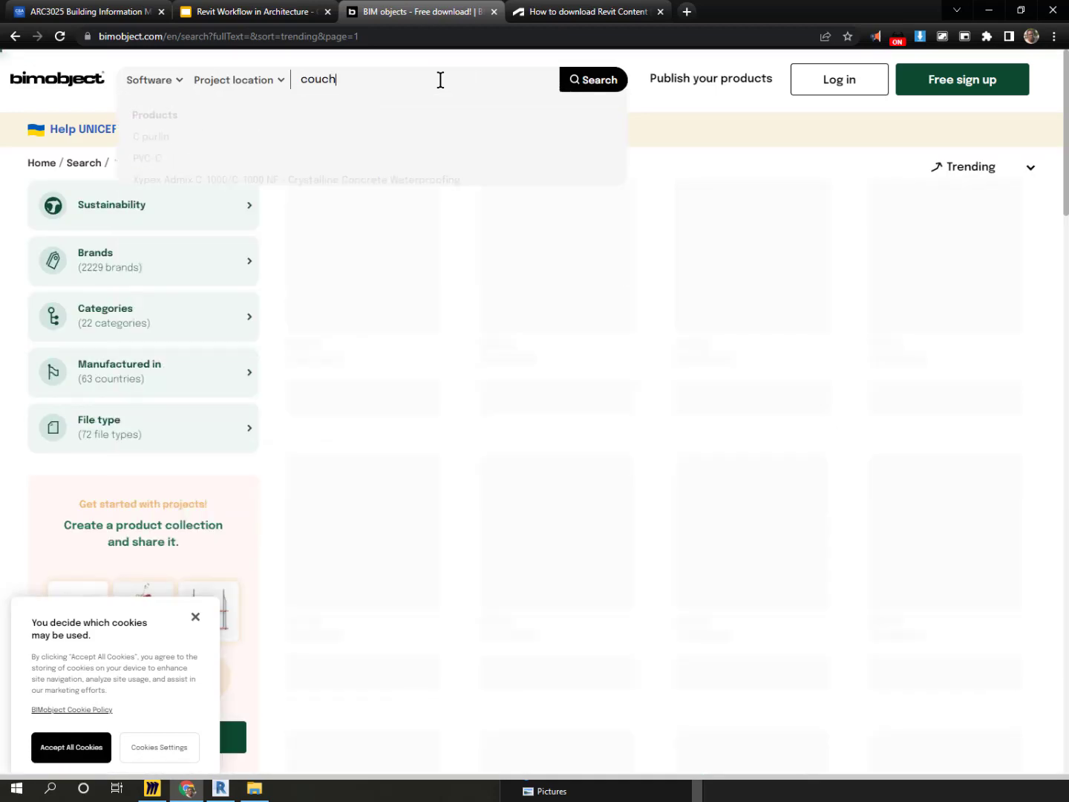
Browse the couch results and open the product page of the Swedese Novell 3-Seat sofa
{"action": "scroll", "coordinate": [508, 236], "scroll_direction": "down", "scroll_amount": 19}
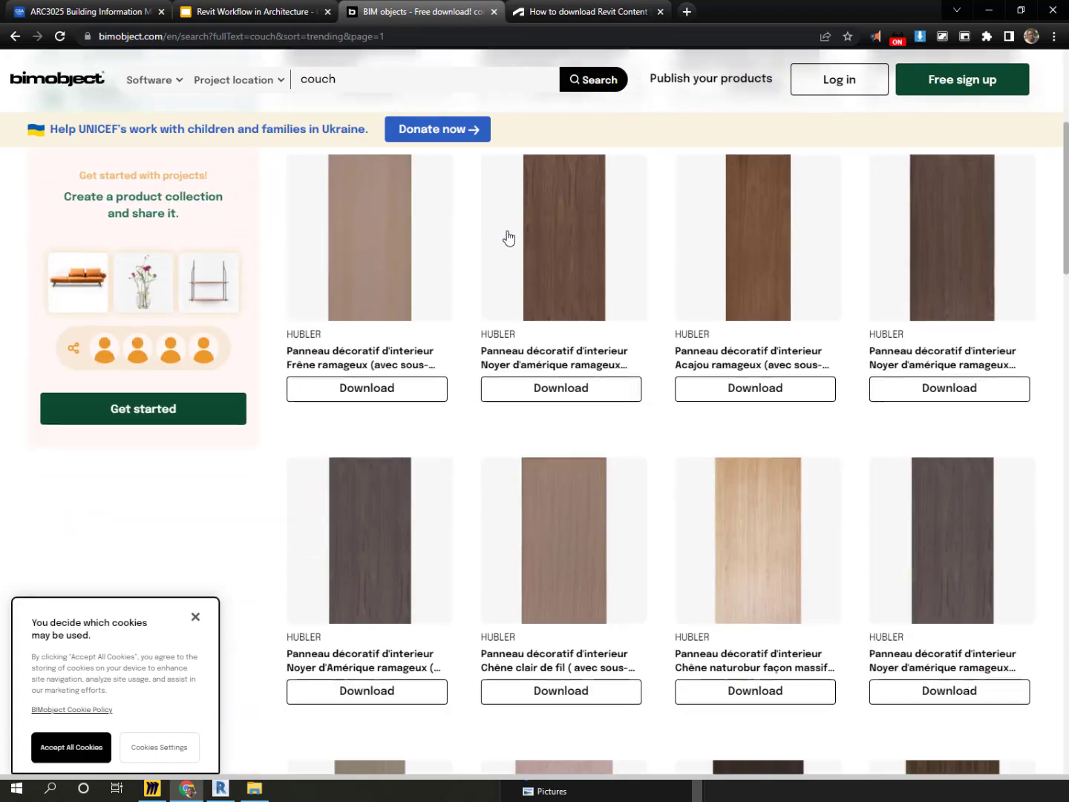
{"action": "scroll", "coordinate": [514, 233], "scroll_direction": "up", "scroll_amount": 19}
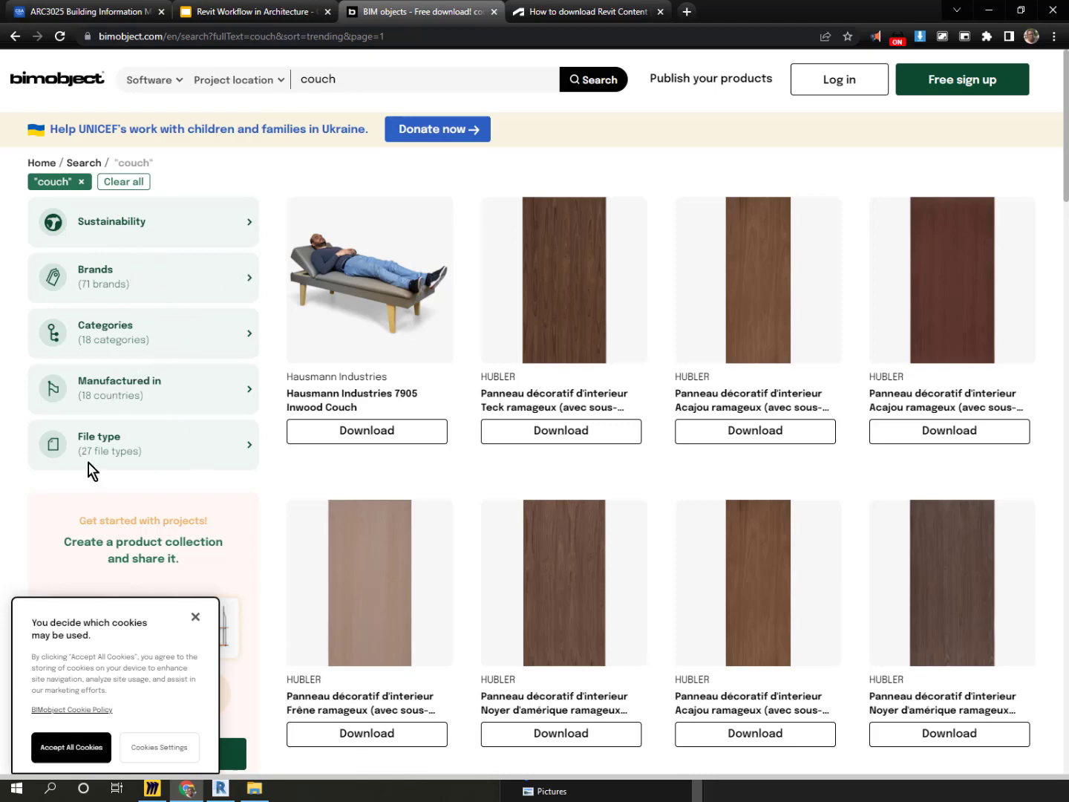
{"action": "scroll", "coordinate": [418, 364], "scroll_direction": "down", "scroll_amount": 20}
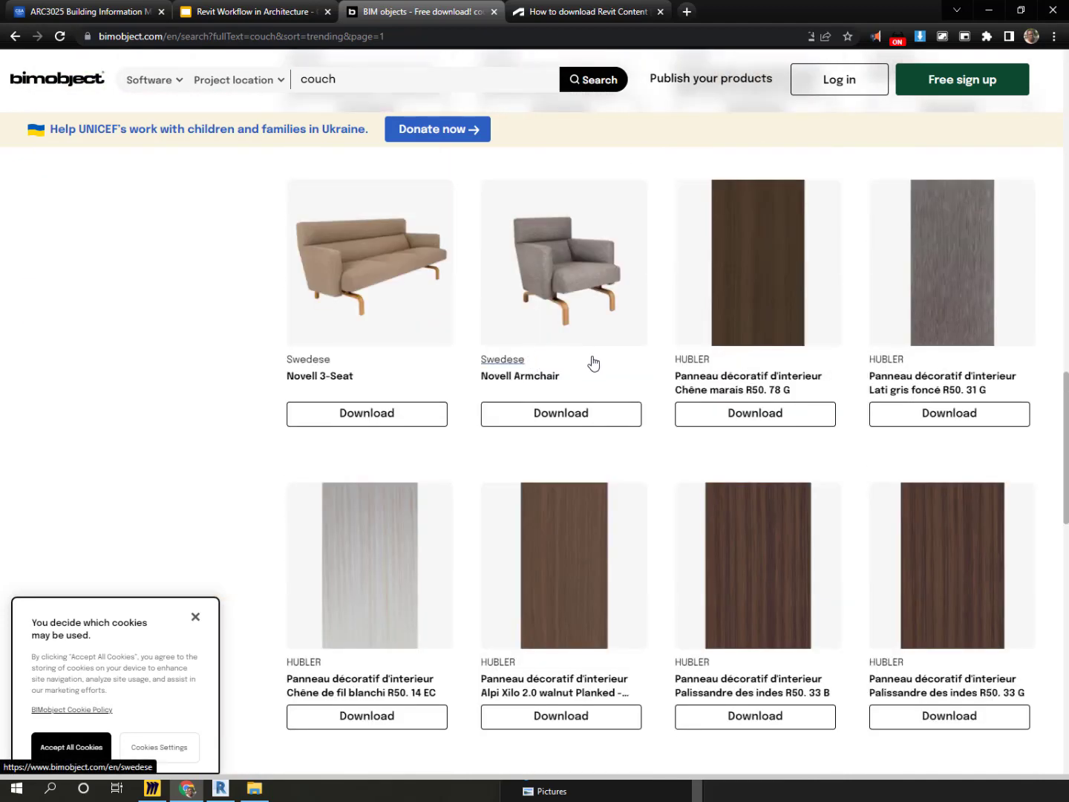
{"action": "scroll", "coordinate": [587, 362], "scroll_direction": "down", "scroll_amount": 15}
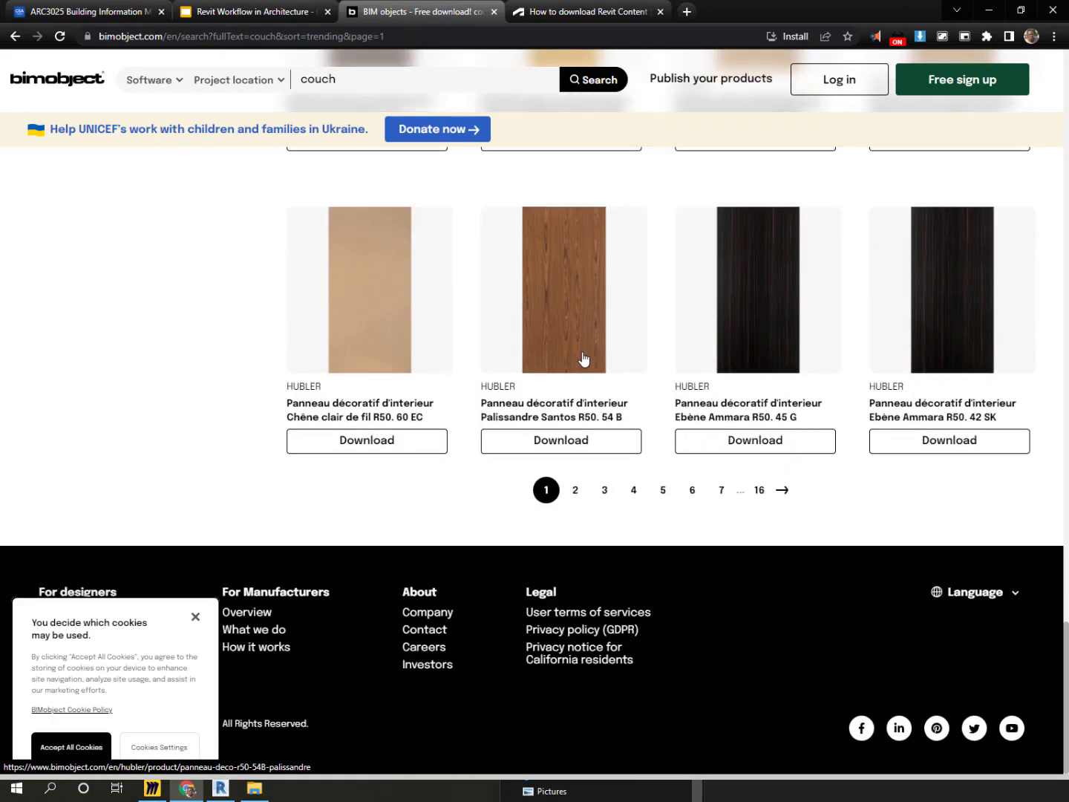
{"action": "scroll", "coordinate": [669, 385], "scroll_direction": "up", "scroll_amount": 15}
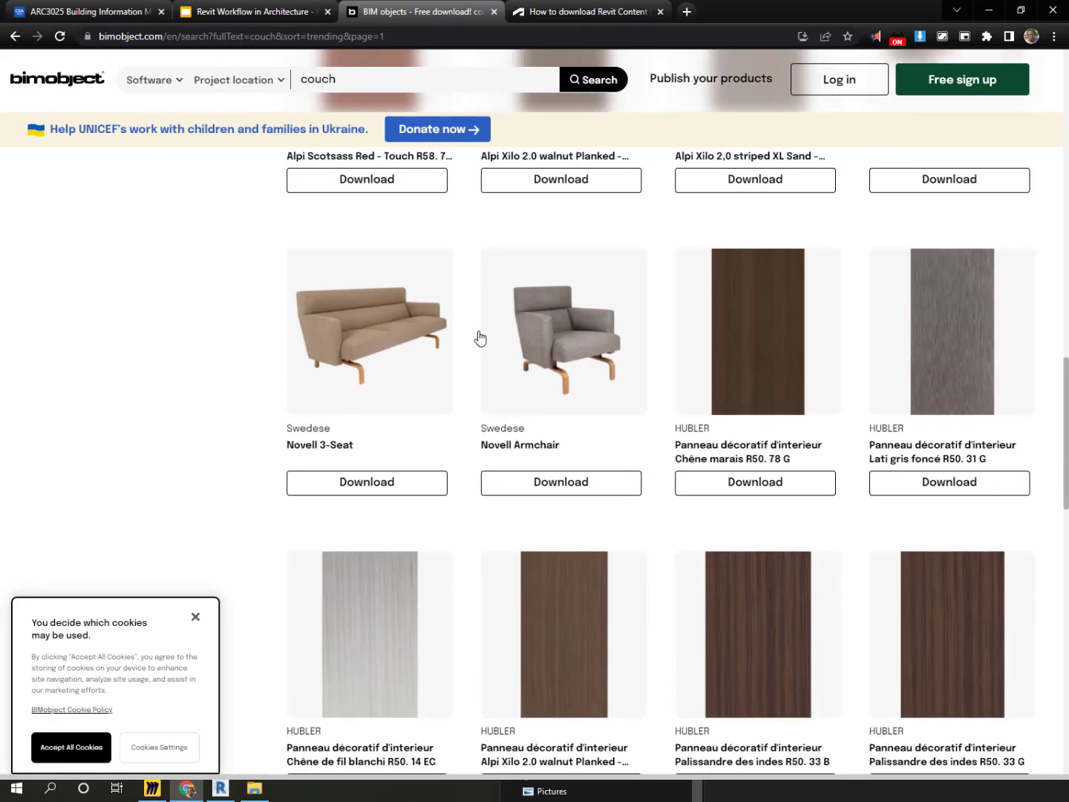
{"action": "left_click", "coordinate": [370, 334]}
{"action": "scroll", "coordinate": [445, 321], "scroll_direction": "down", "scroll_amount": 4}
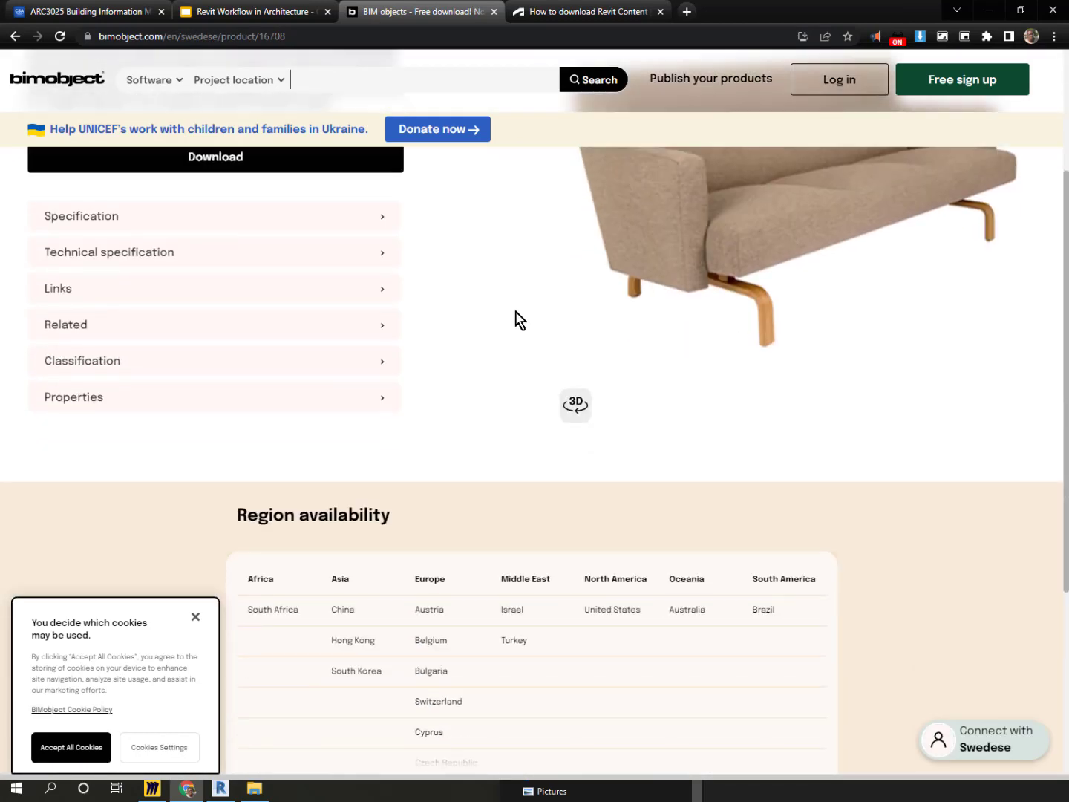
Open the Novell 3-Seat's download formats and select the Revit .rfa file
{"action": "left_click", "coordinate": [241, 166]}
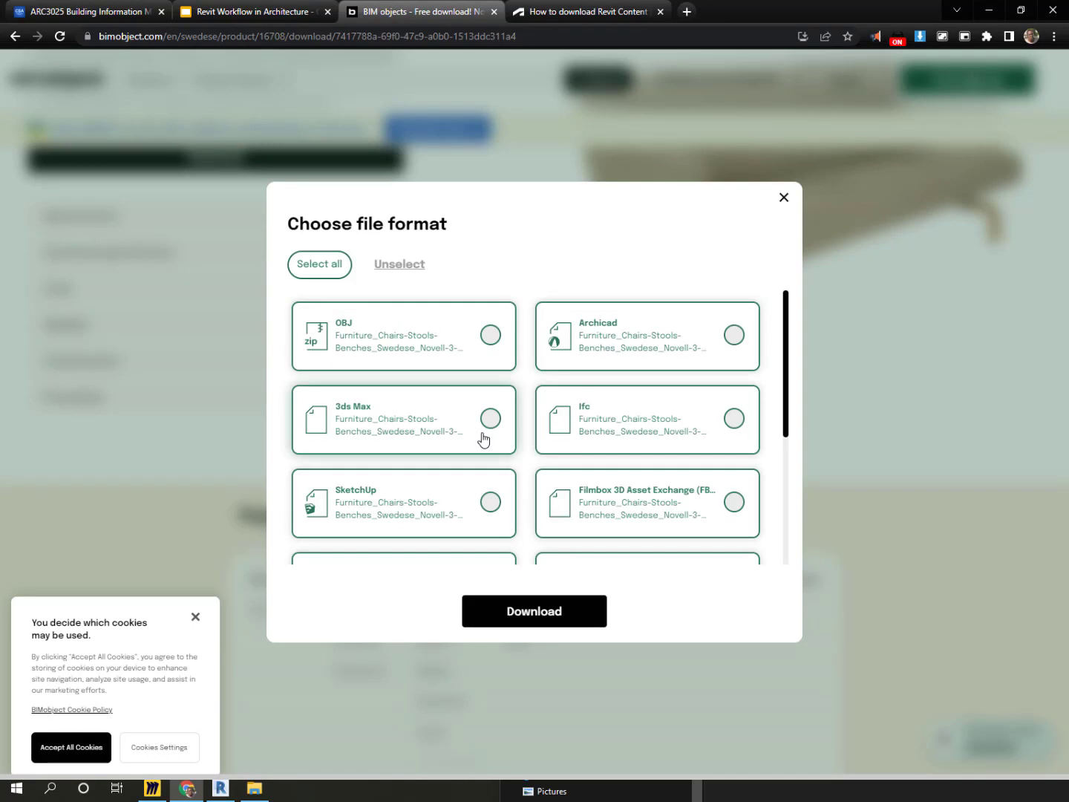
{"action": "scroll", "coordinate": [424, 448], "scroll_direction": "down", "scroll_amount": 2}
{"action": "scroll", "coordinate": [424, 449], "scroll_direction": "down", "scroll_amount": 1}
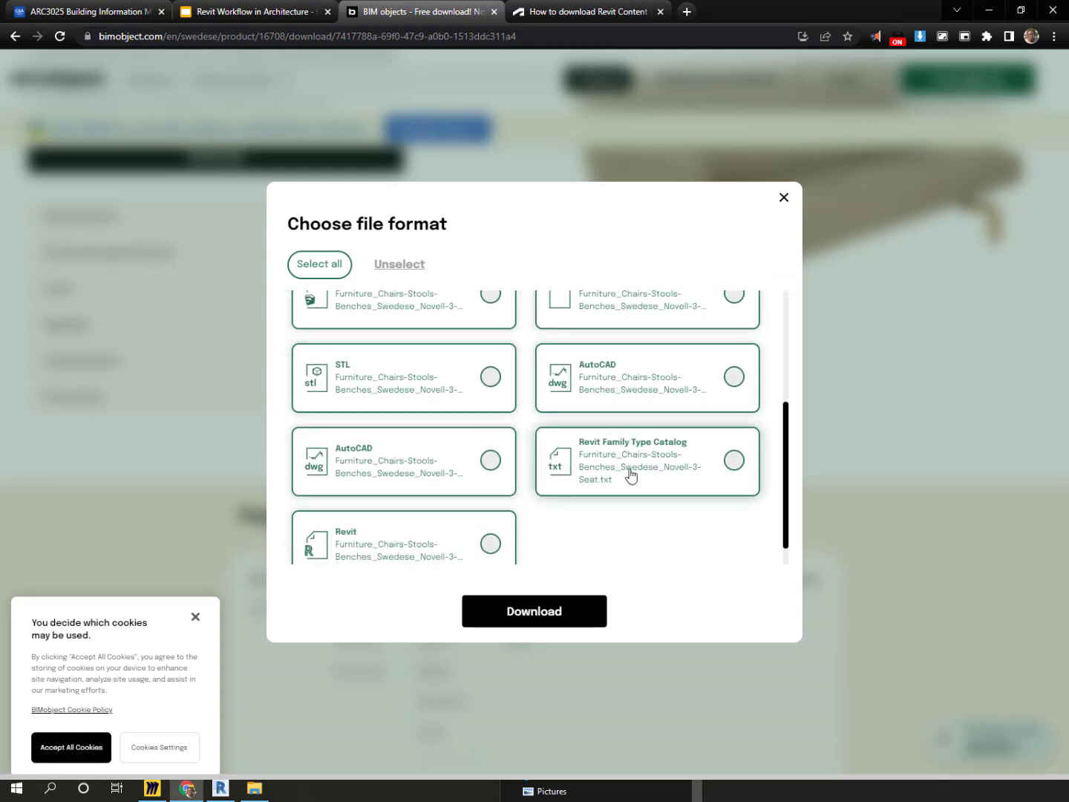
{"action": "scroll", "coordinate": [631, 475], "scroll_direction": "down", "scroll_amount": 1}
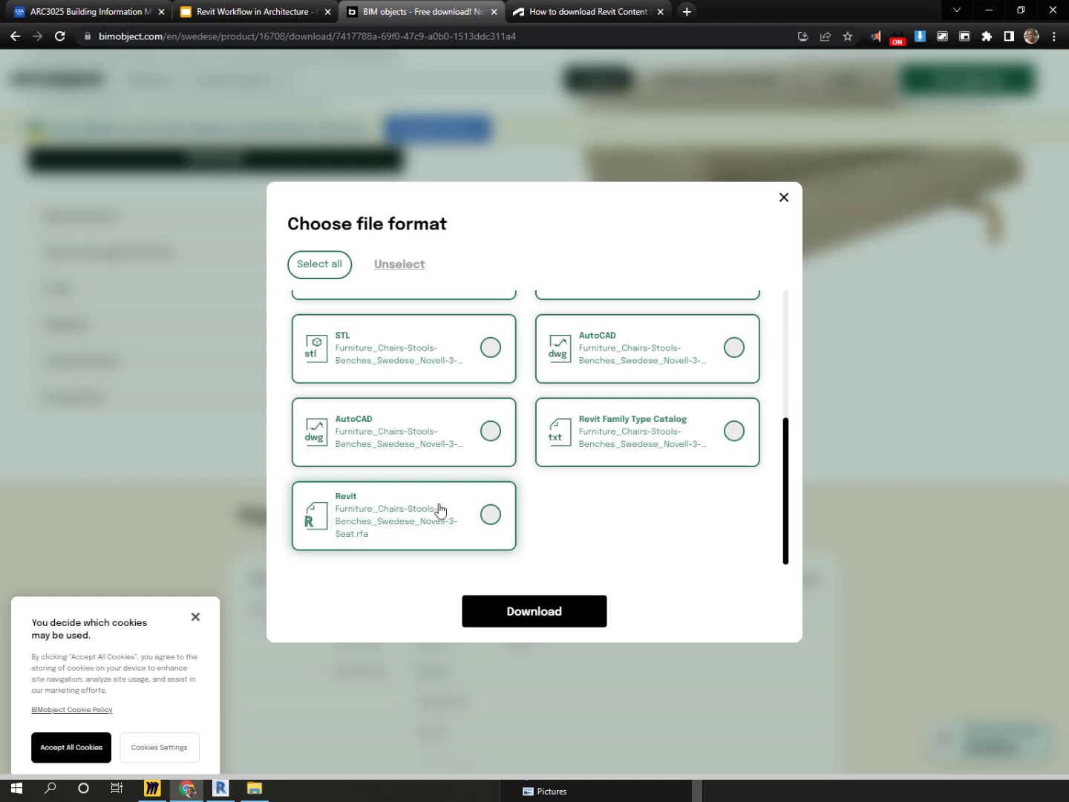
{"action": "left_click", "coordinate": [490, 516]}
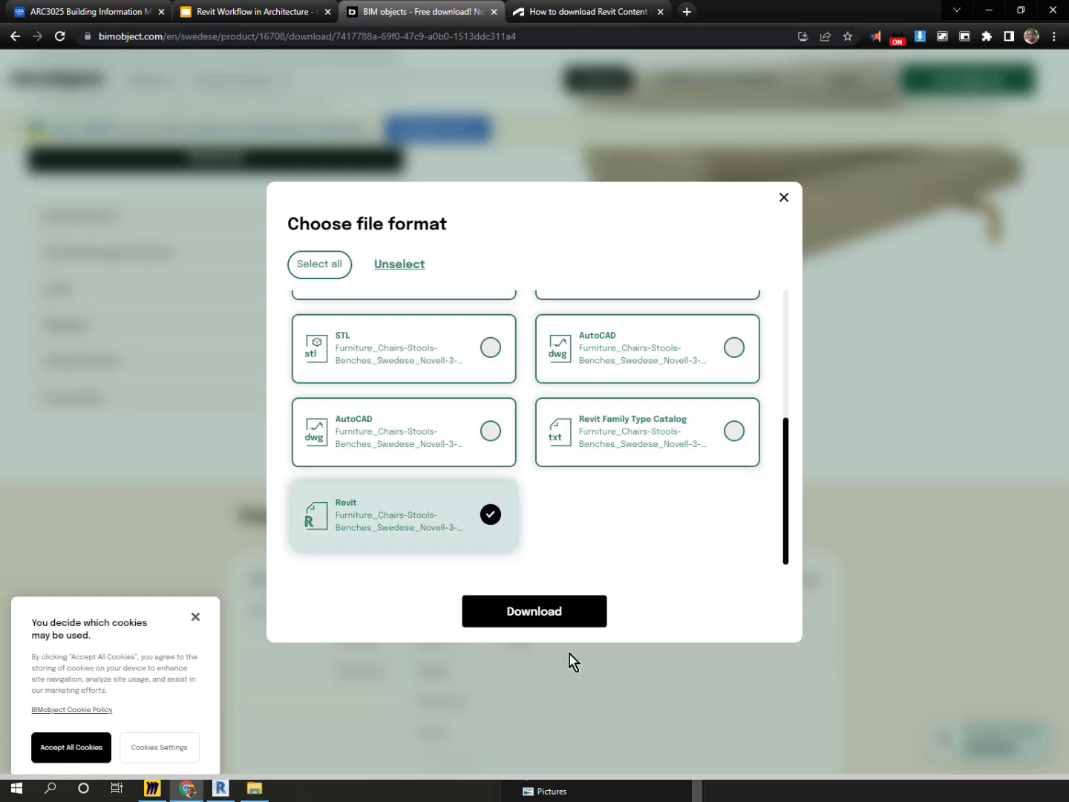
Start downloading the selected Revit file and sign in to BIMobject, continuing with the saved Google account
{"action": "left_click", "coordinate": [537, 621]}
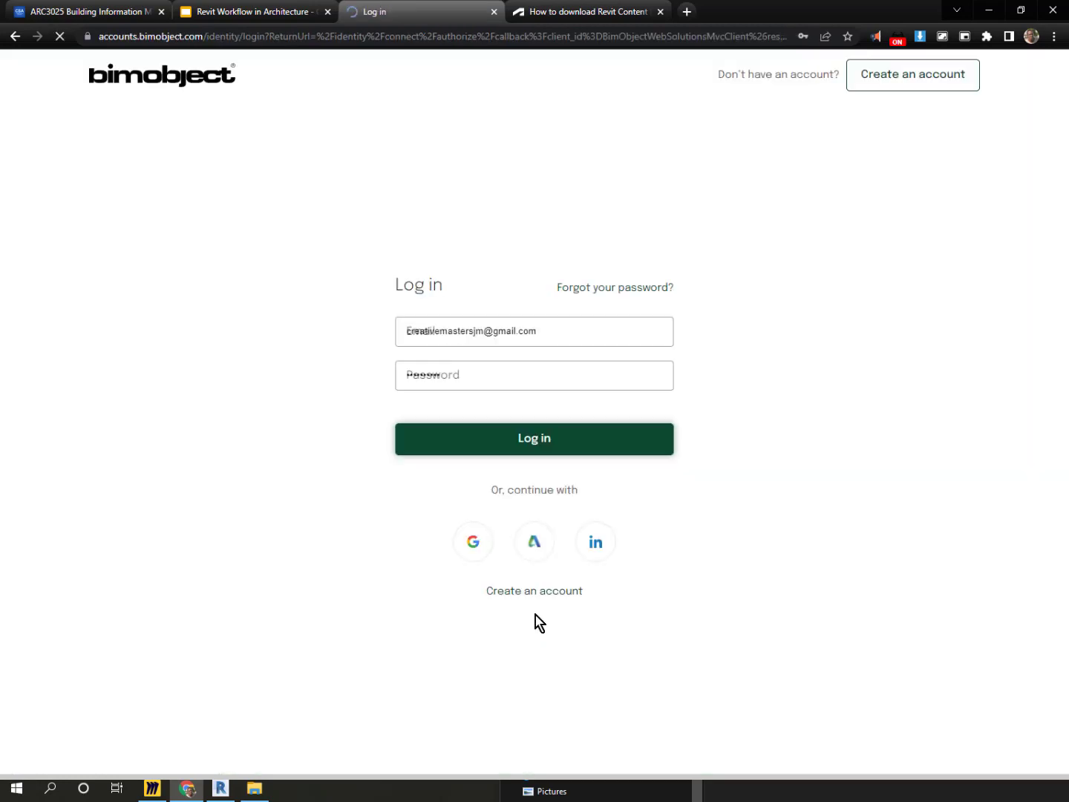
{"action": "left_click", "coordinate": [535, 444]}
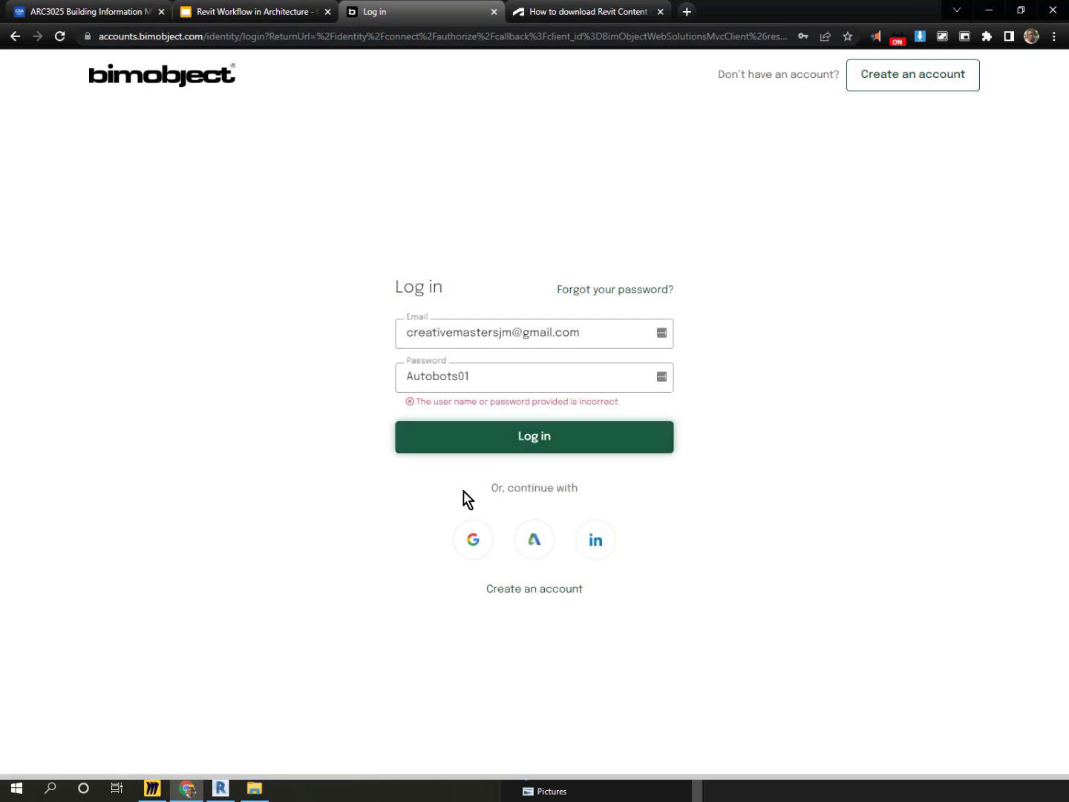
{"action": "left_click", "coordinate": [468, 537]}
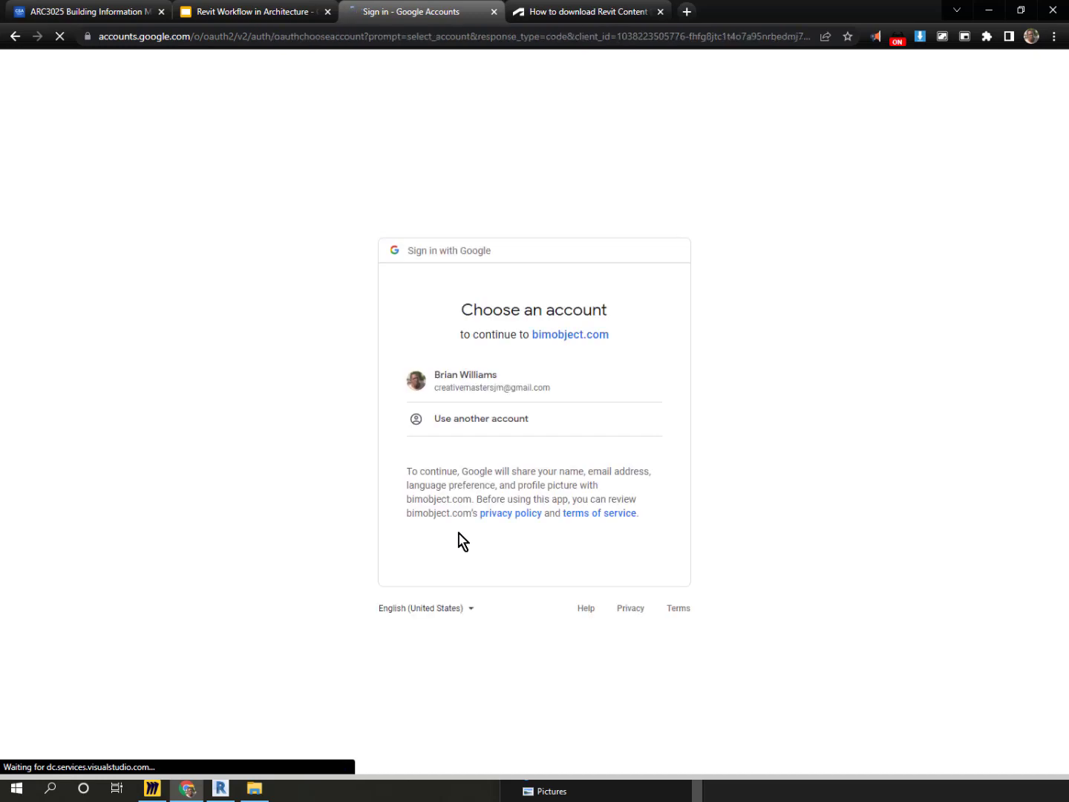
{"action": "left_click", "coordinate": [472, 391]}
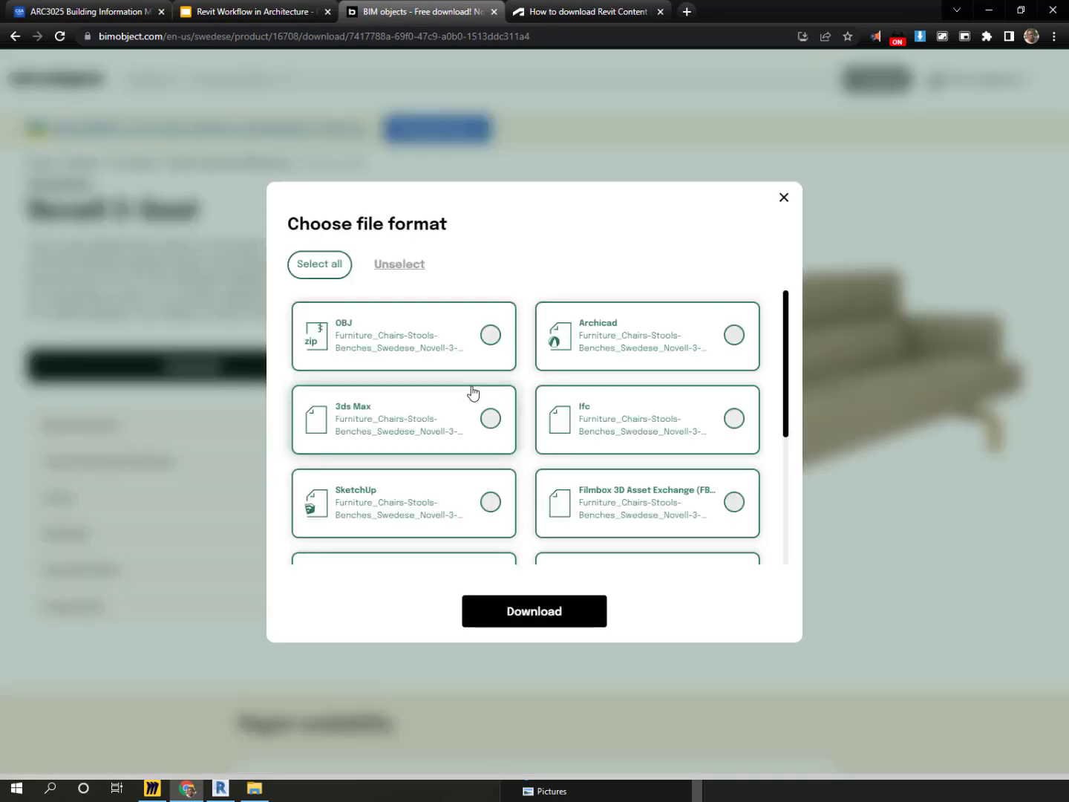
Select the Revit format again for the Novell 3-Seat and download its .rfa file
{"action": "scroll", "coordinate": [406, 464], "scroll_direction": "down", "scroll_amount": 5}
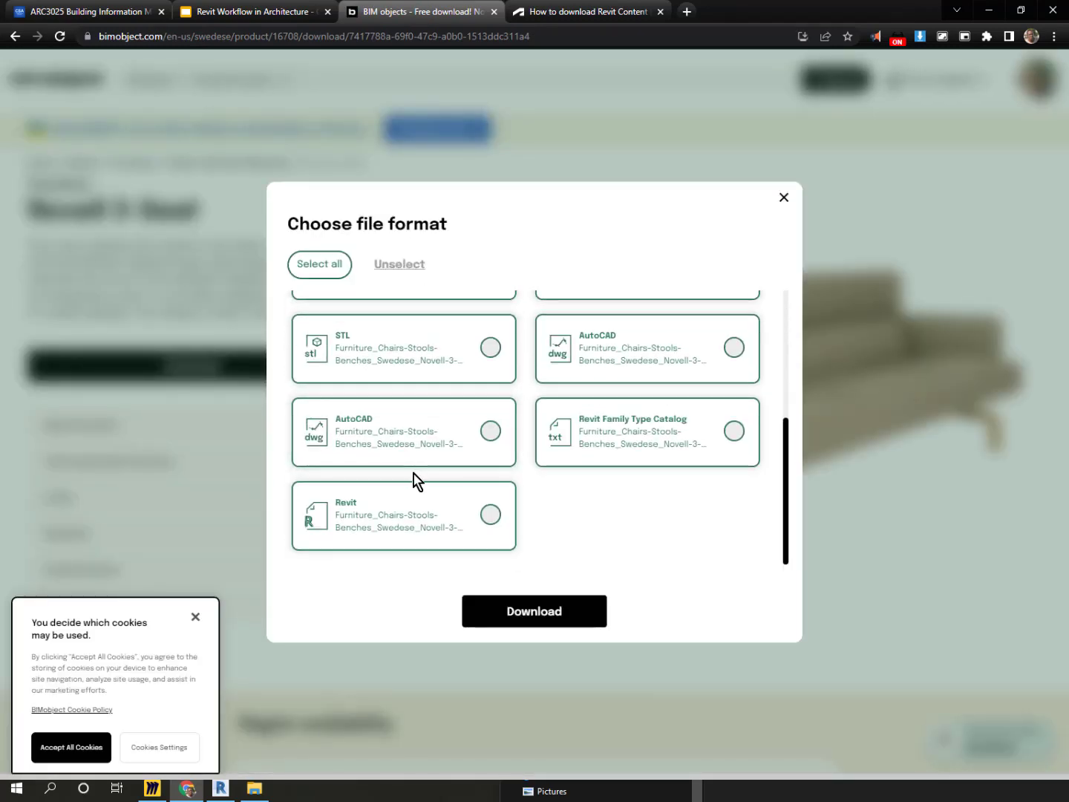
{"action": "left_click", "coordinate": [487, 523]}
{"action": "left_click", "coordinate": [529, 605]}
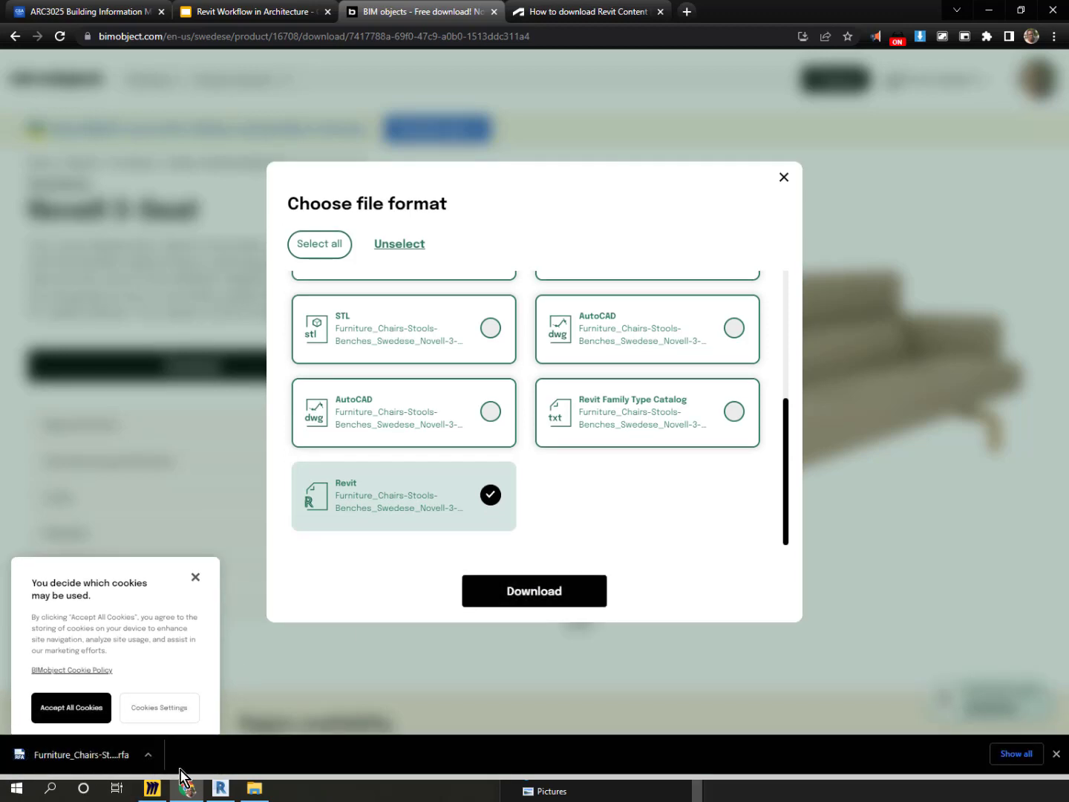
Switch to Revit and look through the folder shortcuts in the Load Family dialog
{"action": "left_click", "coordinate": [989, 10]}
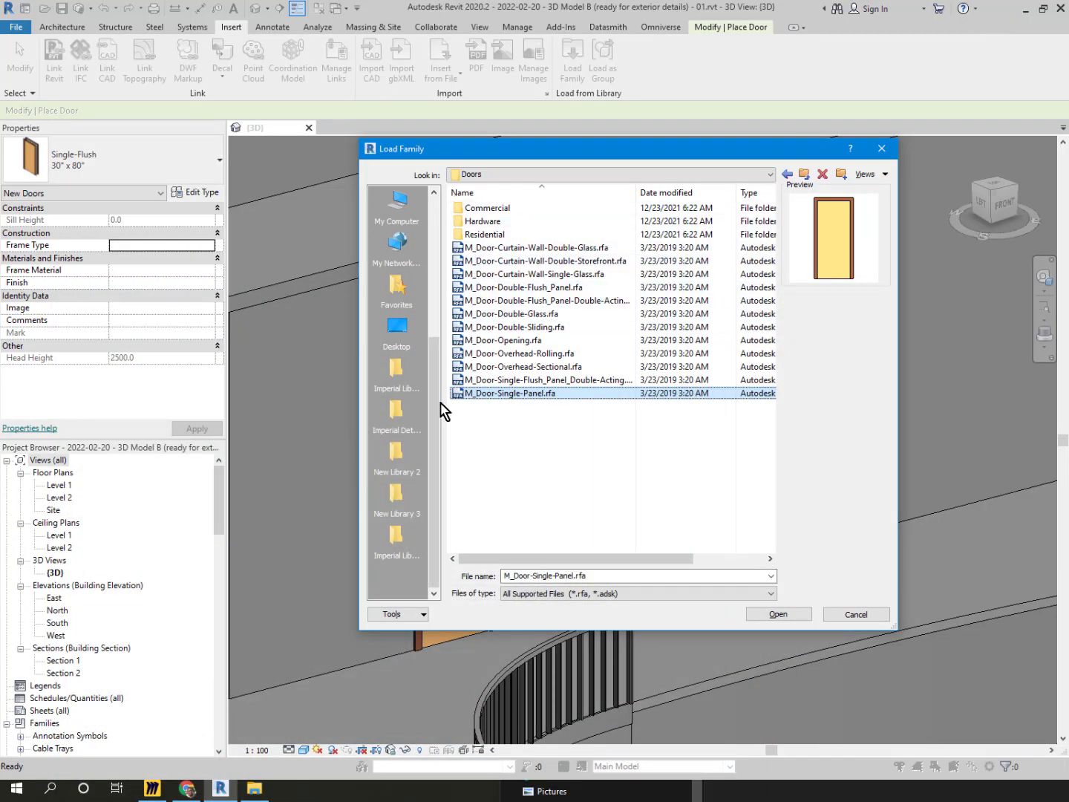
{"action": "scroll", "coordinate": [392, 261], "scroll_direction": "up", "scroll_amount": 3}
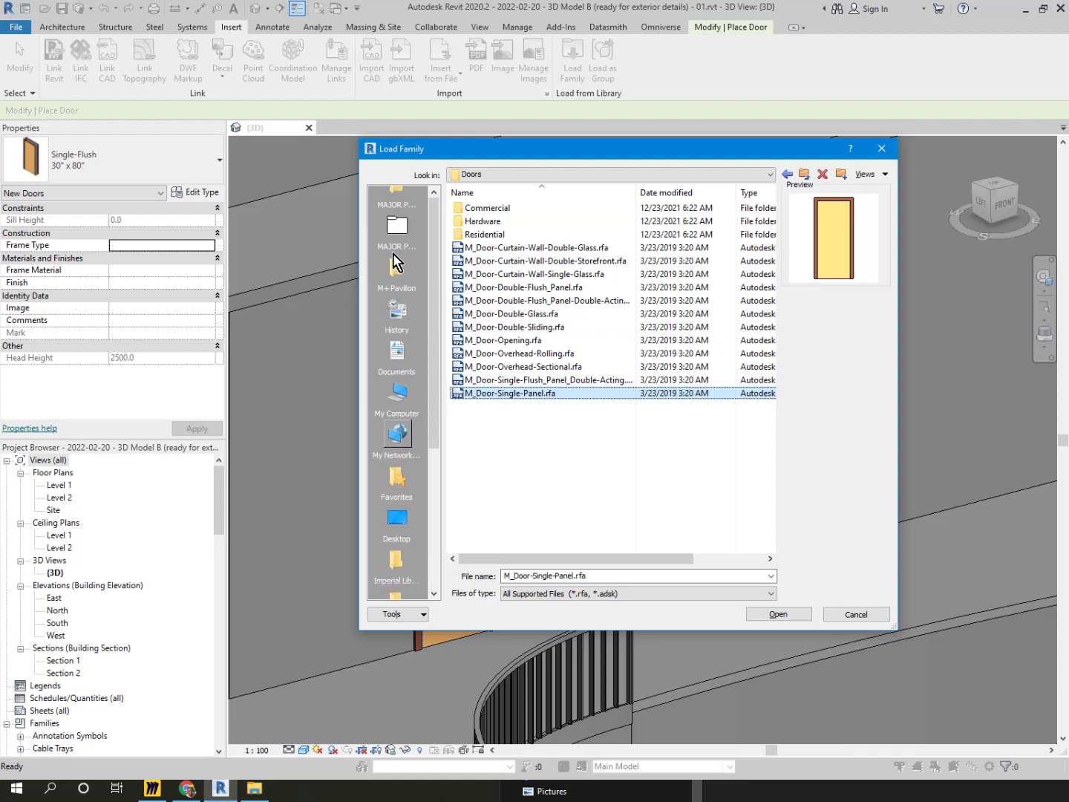
{"action": "scroll", "coordinate": [394, 262], "scroll_direction": "up", "scroll_amount": 1}
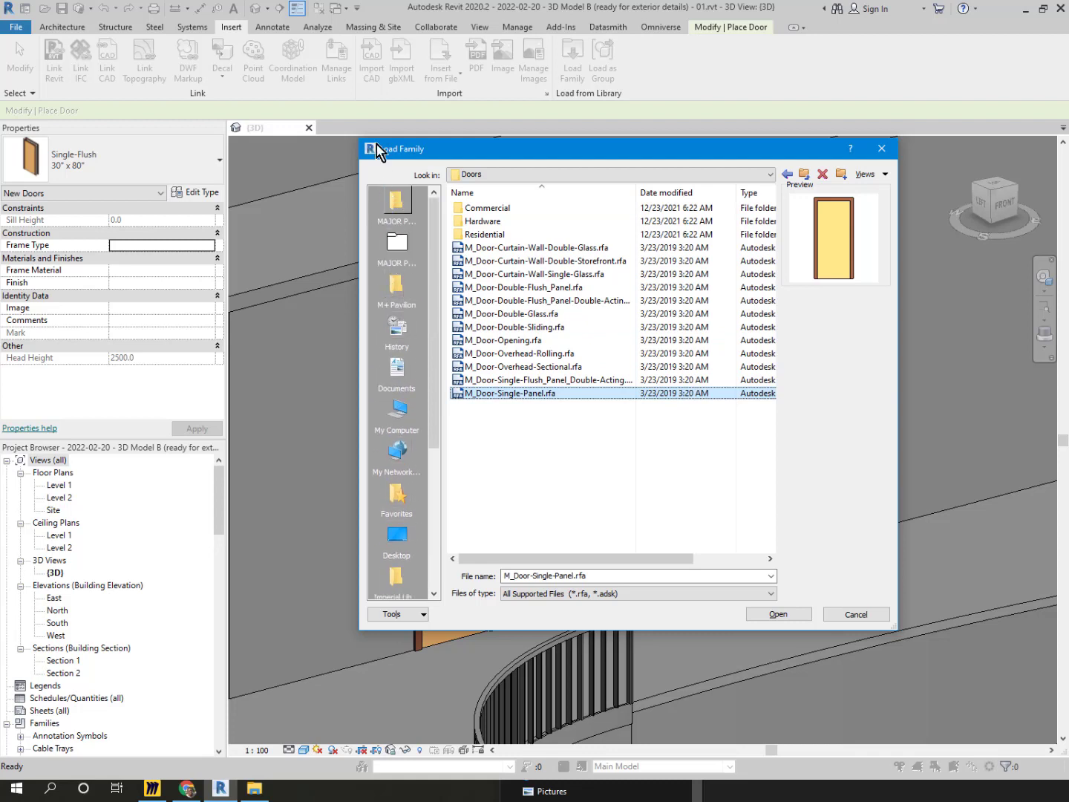
{"action": "scroll", "coordinate": [397, 346], "scroll_direction": "down", "scroll_amount": 1}
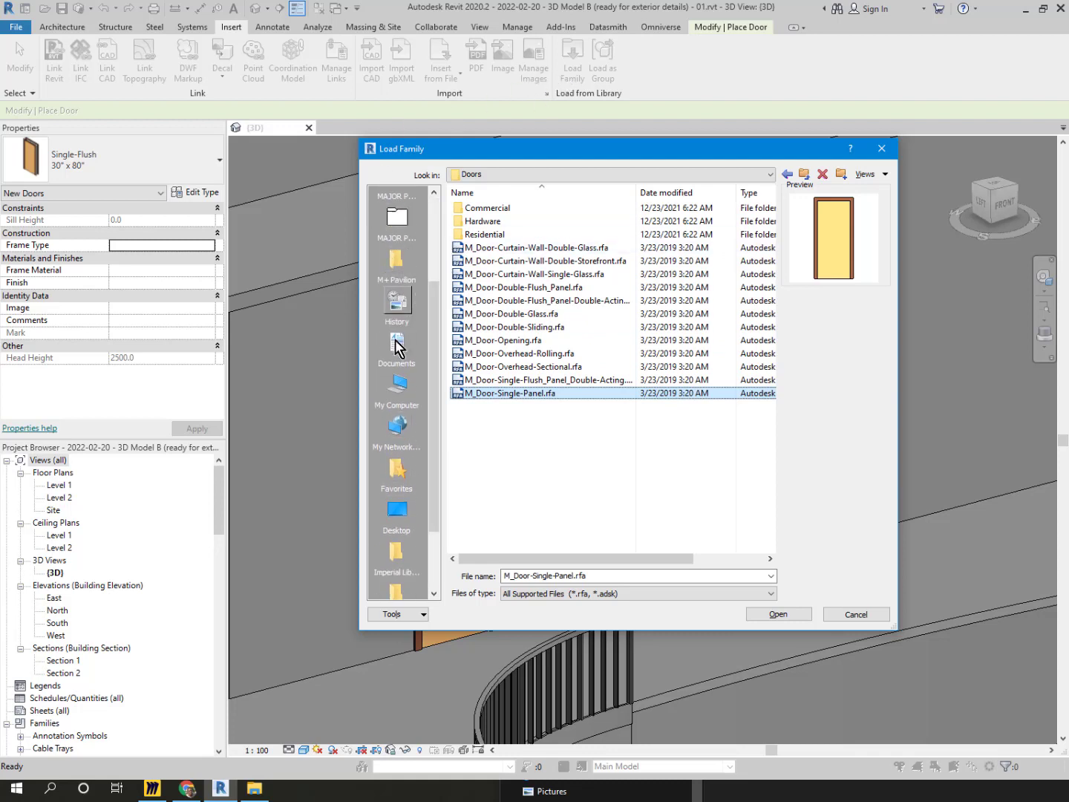
{"action": "scroll", "coordinate": [398, 349], "scroll_direction": "down", "scroll_amount": 3}
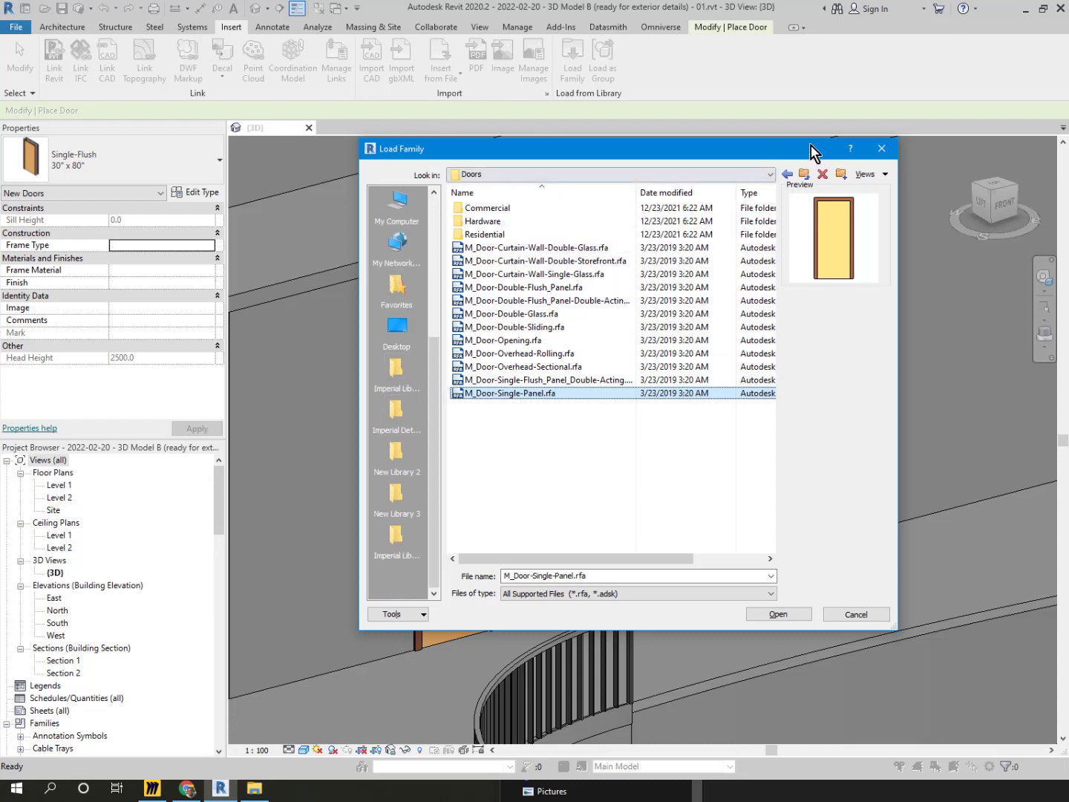
Go up from the Doors folder to RVT 2020 and add its Libraries folder to the Load Family dialog's shortcuts
{"action": "left_click", "coordinate": [805, 174]}
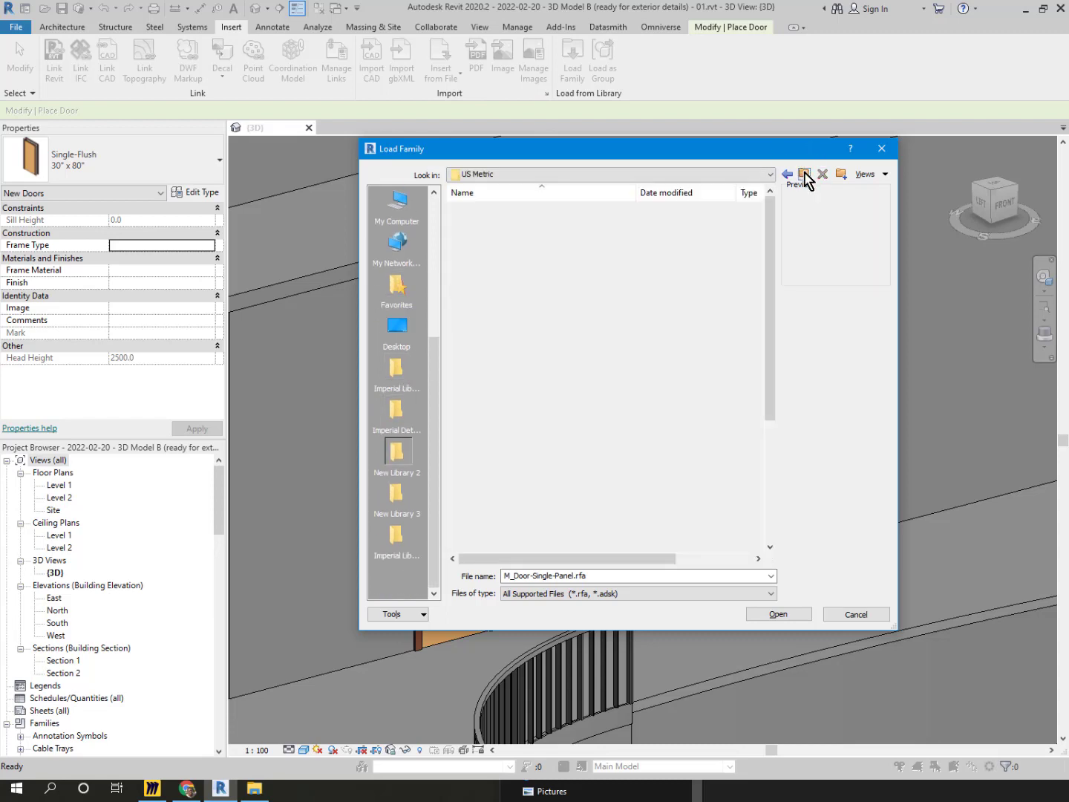
{"action": "left_click", "coordinate": [805, 177]}
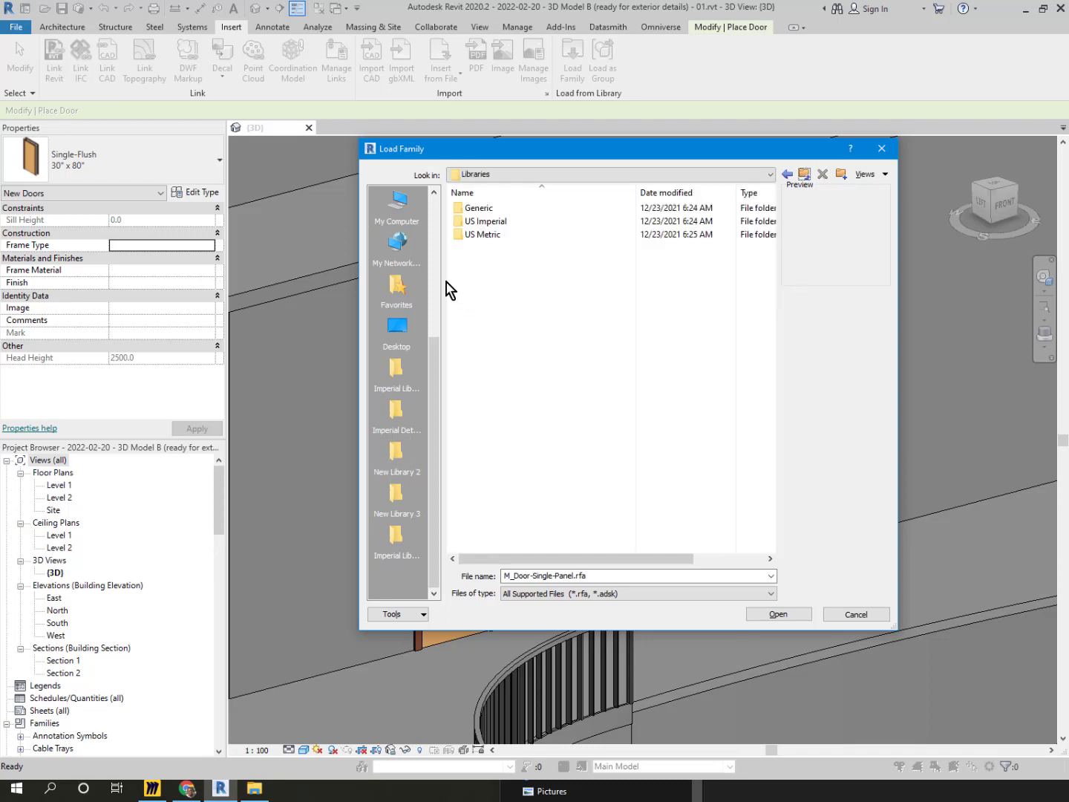
{"action": "left_click", "coordinate": [805, 176]}
{"action": "scroll", "coordinate": [397, 283], "scroll_direction": "up", "scroll_amount": 3}
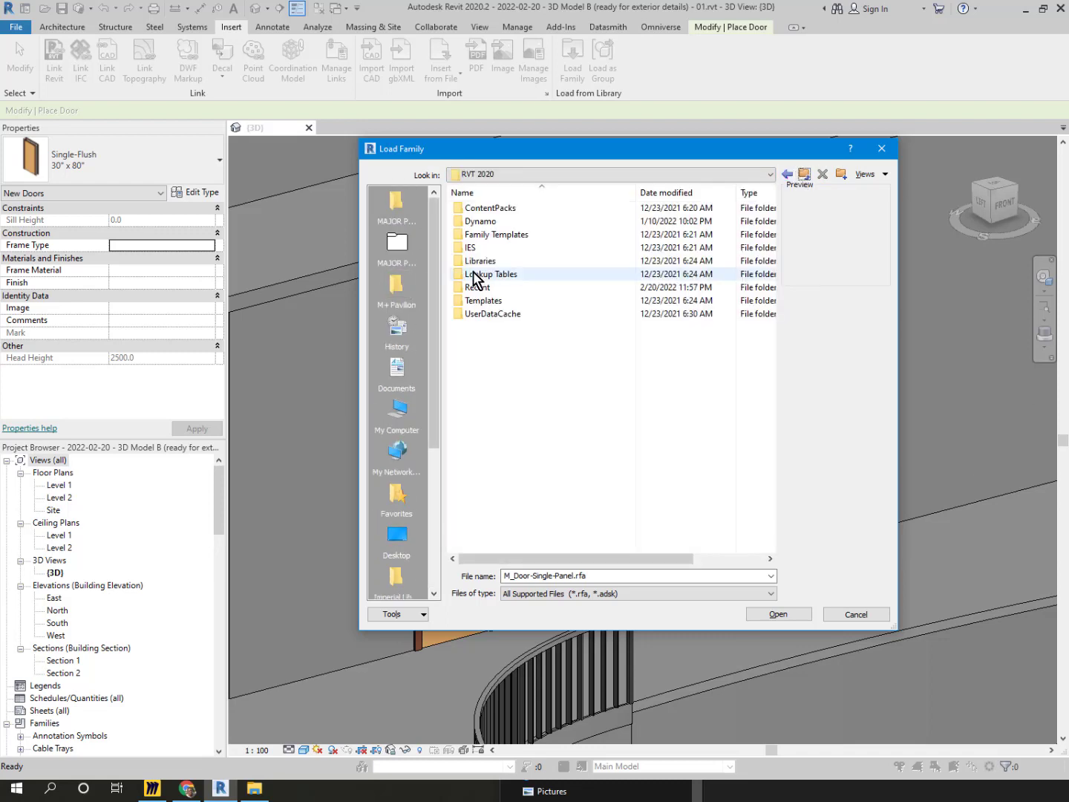
{"action": "left_click", "coordinate": [488, 263]}
{"action": "left_click_drag", "start_coordinate": [489, 266], "coordinate": [413, 203]}
{"action": "scroll", "coordinate": [401, 408], "scroll_direction": "down", "scroll_amount": 2}
{"action": "scroll", "coordinate": [403, 391], "scroll_direction": "up", "scroll_amount": 1}
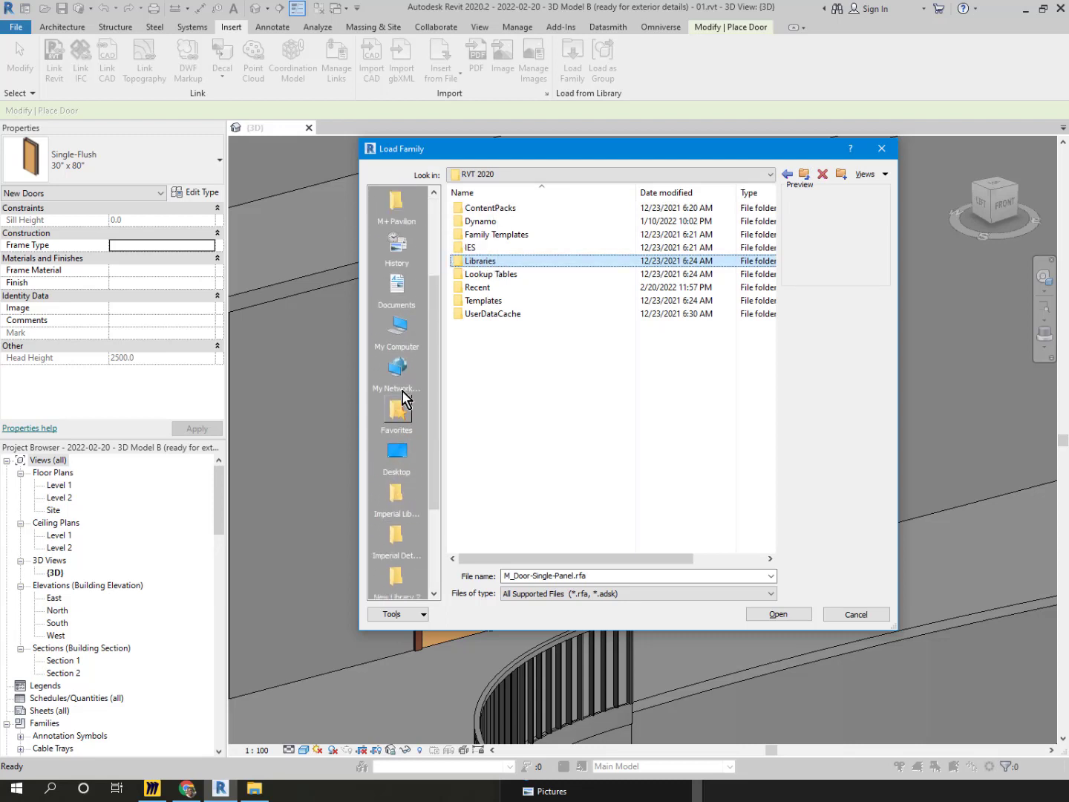
Try to load the family file Furniture_Chairs-Stools-Benches_Swedese_Novell-3-Seat.rfa from the Downloads folder within the Place Door command, then leave the command
{"action": "left_click", "coordinate": [407, 326]}
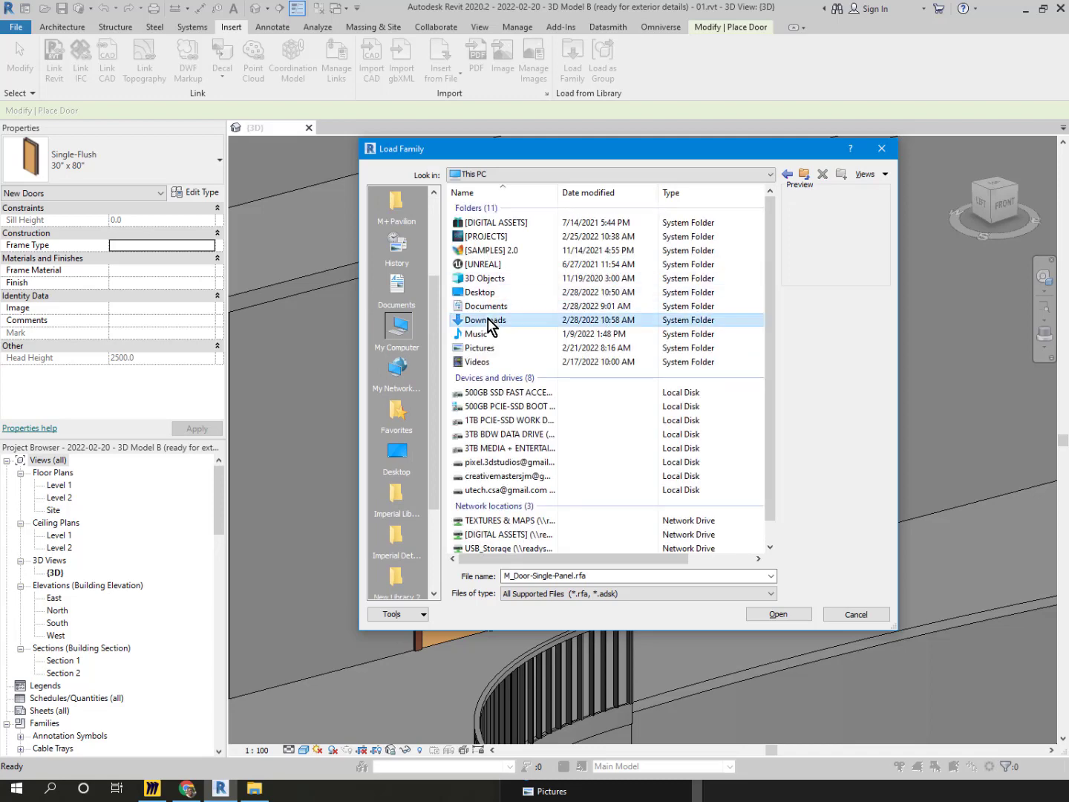
{"action": "double_click", "coordinate": [487, 324]}
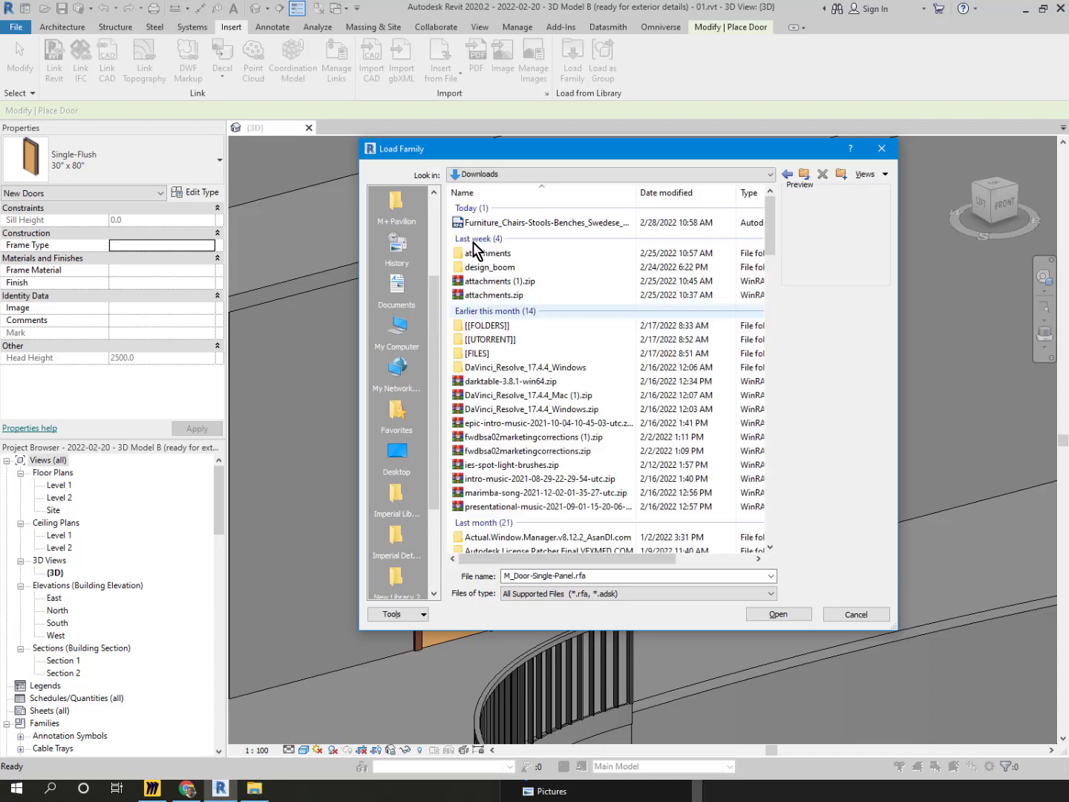
{"action": "left_click", "coordinate": [526, 224]}
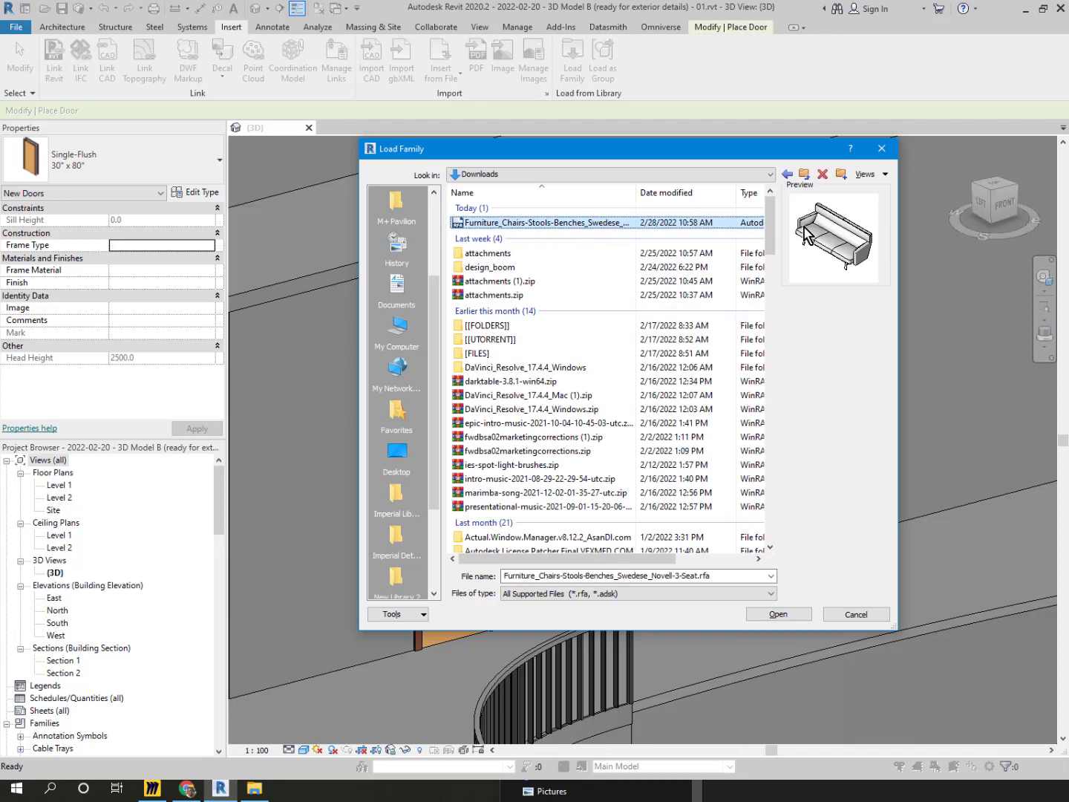
{"action": "double_click", "coordinate": [585, 223]}
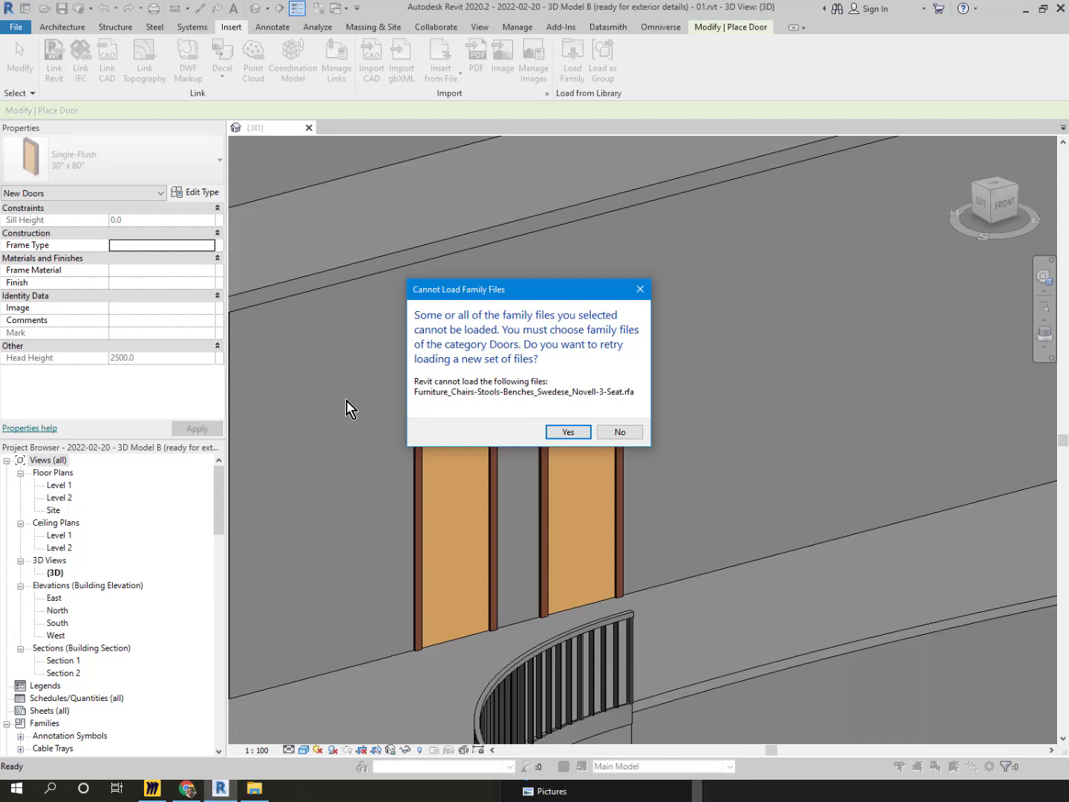
{"action": "left_click", "coordinate": [563, 431]}
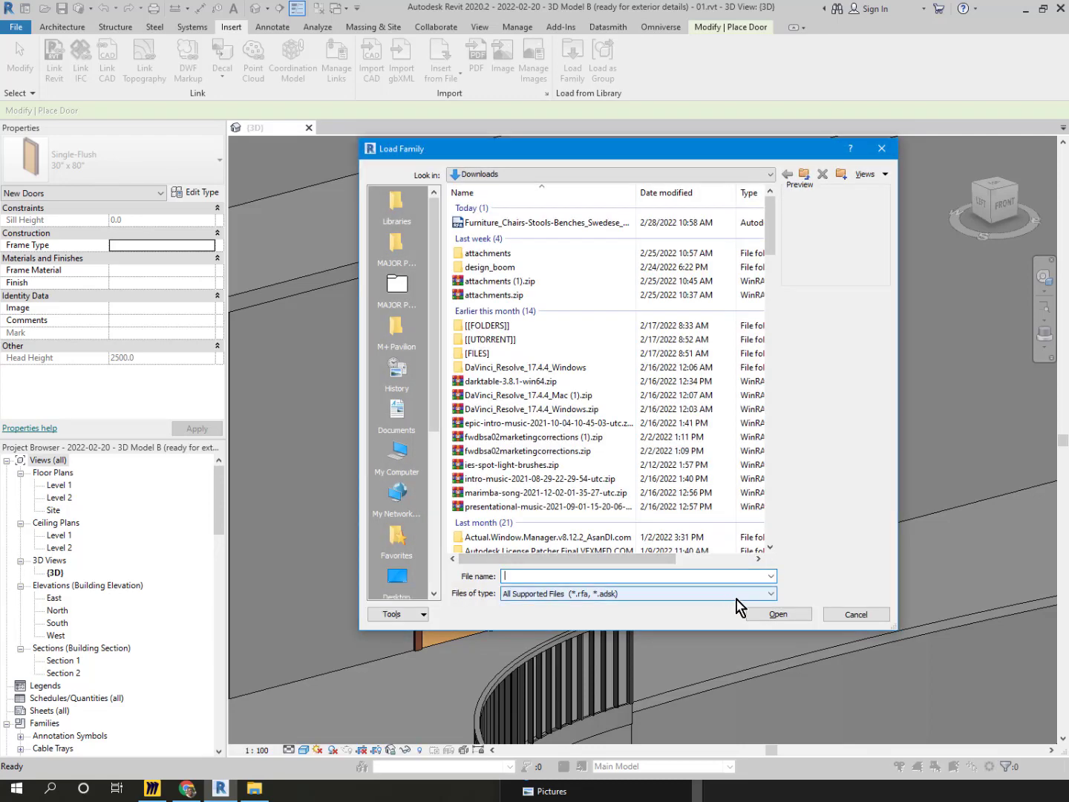
{"action": "left_click", "coordinate": [843, 616]}
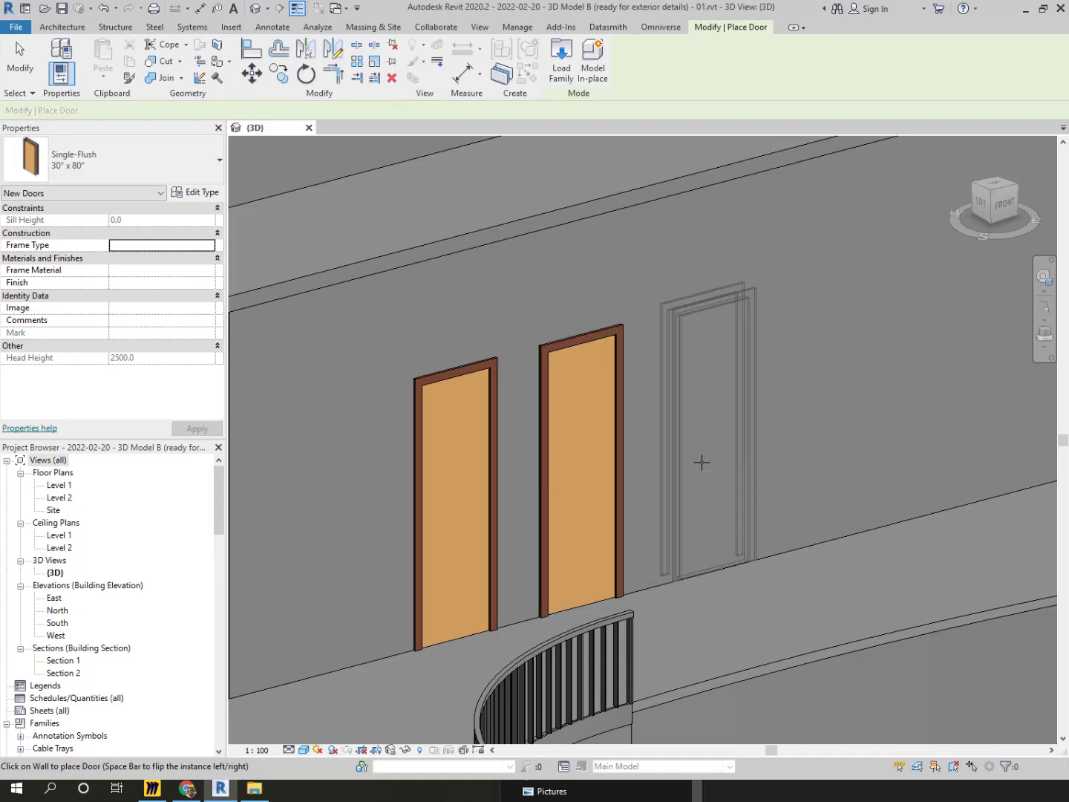
{"action": "key", "text": "Escape"}
{"action": "key", "text": "Escape"}
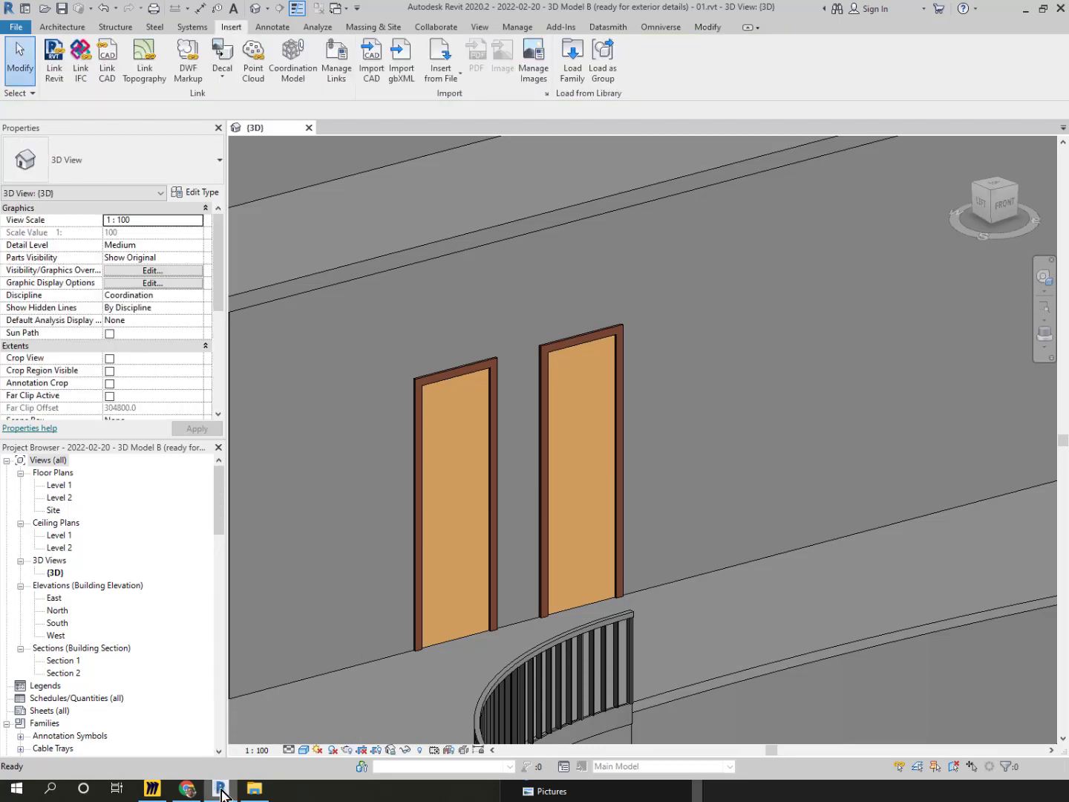
Switch to Chrome and close the file format chooser on the BIMobject Novell 3-Seat page
{"action": "left_click", "coordinate": [221, 791]}
{"action": "left_click", "coordinate": [221, 790]}
{"action": "left_click", "coordinate": [186, 791]}
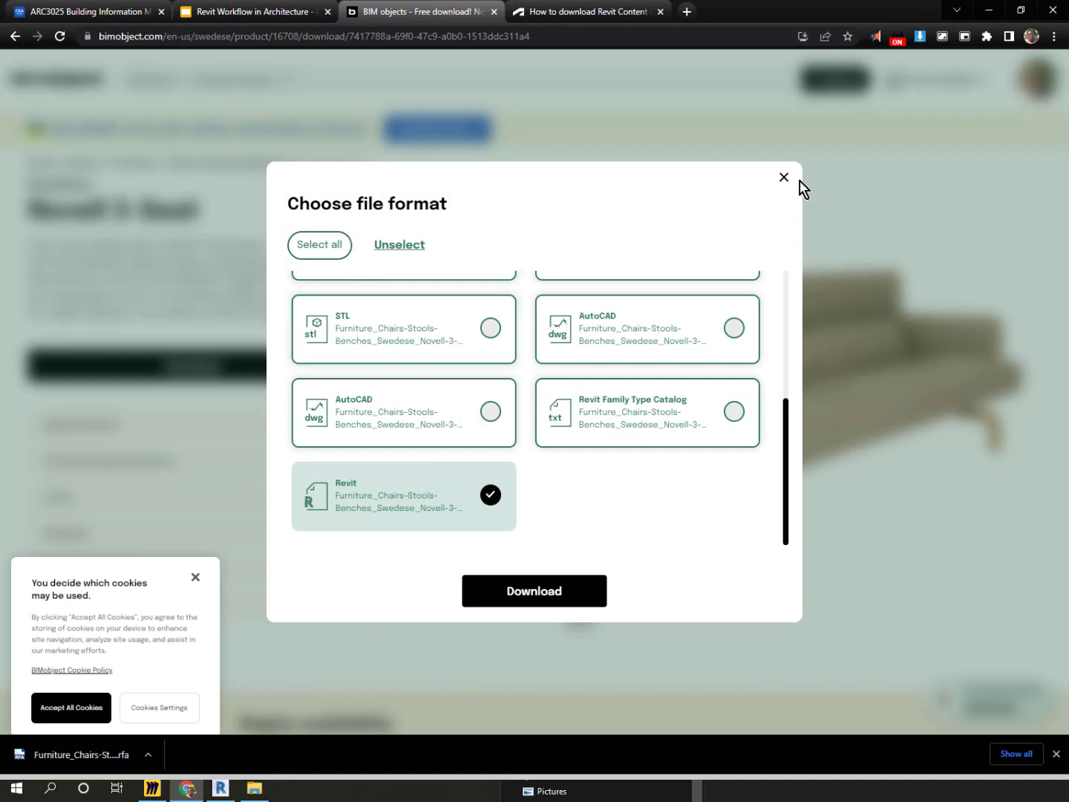
{"action": "left_click", "coordinate": [785, 179]}
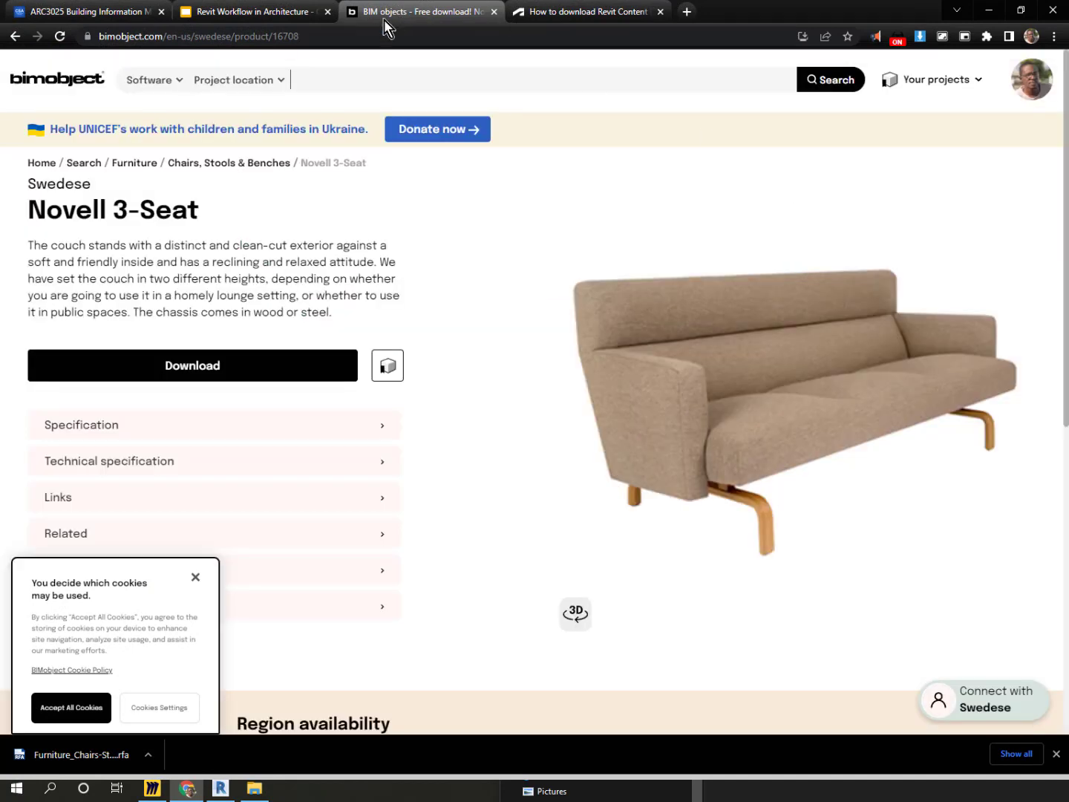
Search the web for revitcity from the Autodesk article's browser tab and open the Revit City website
{"action": "left_click", "coordinate": [571, 10]}
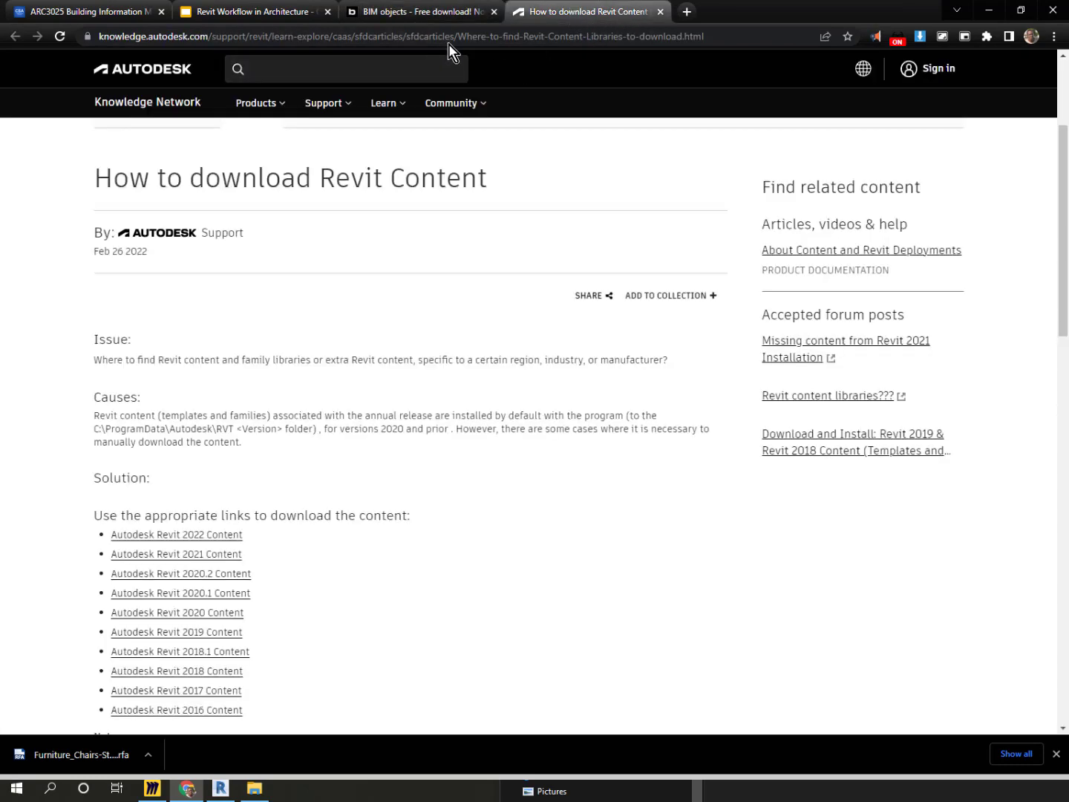
{"action": "left_click", "coordinate": [496, 37]}
{"action": "type", "text": "revitcit"}
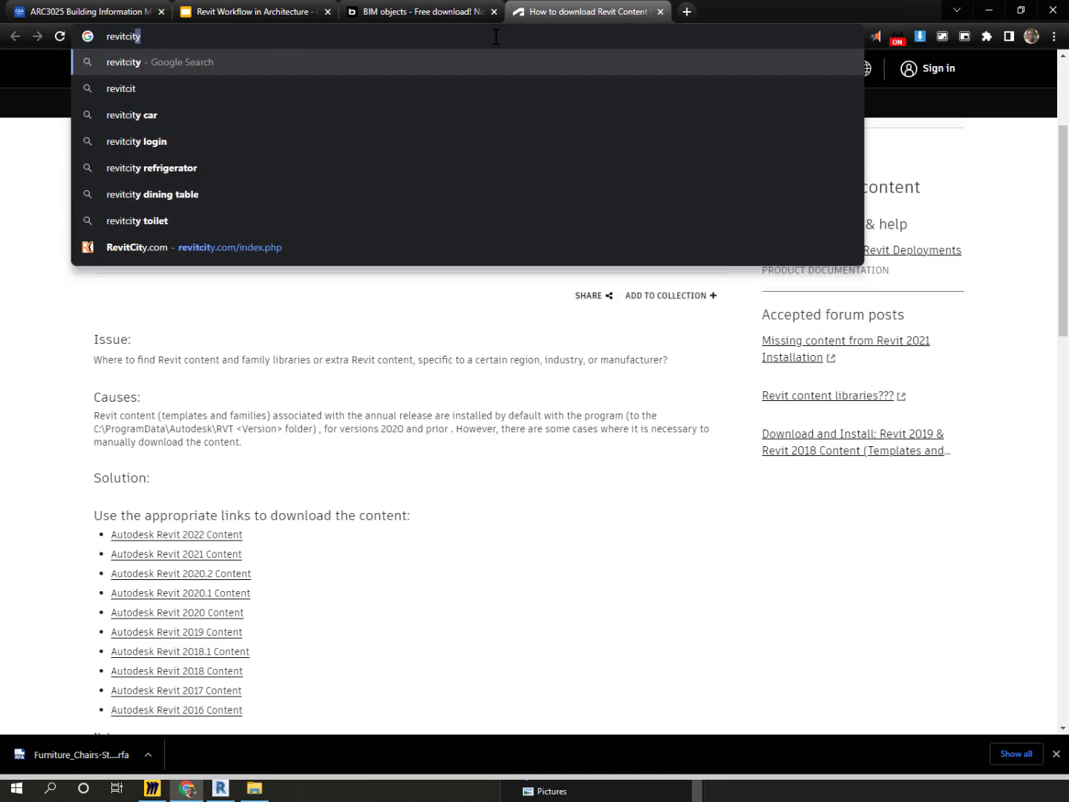
{"action": "key", "text": "Return"}
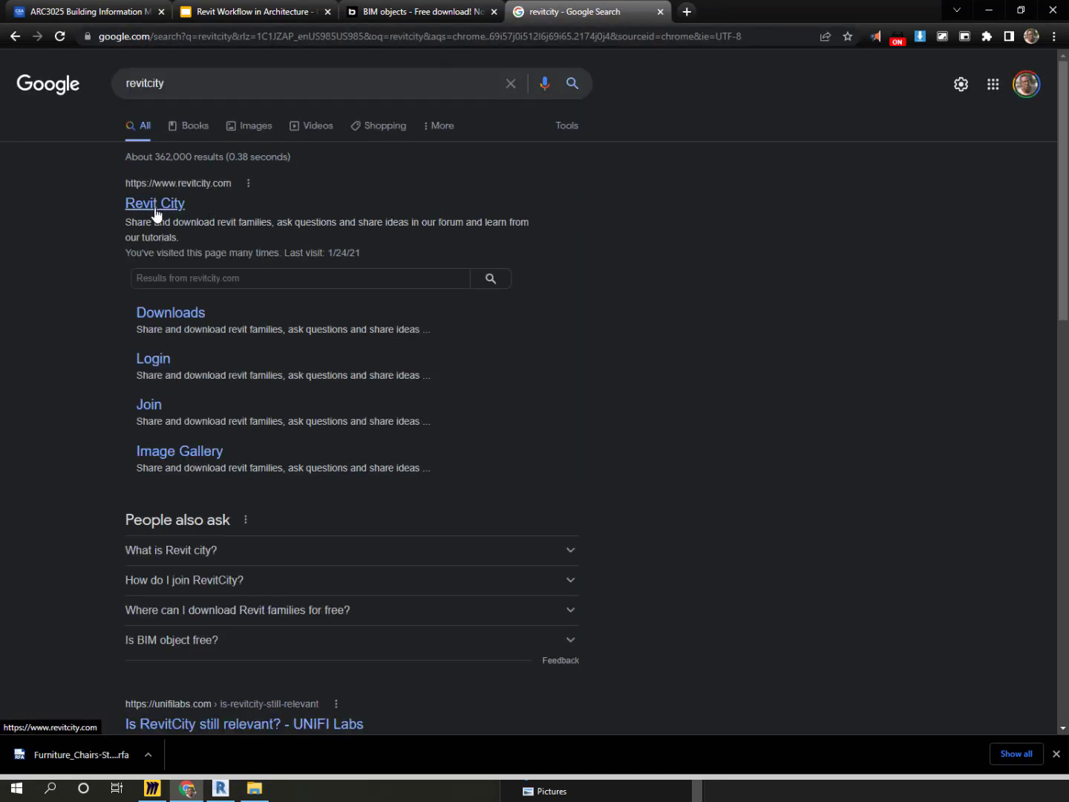
{"action": "left_click", "coordinate": [155, 210]}
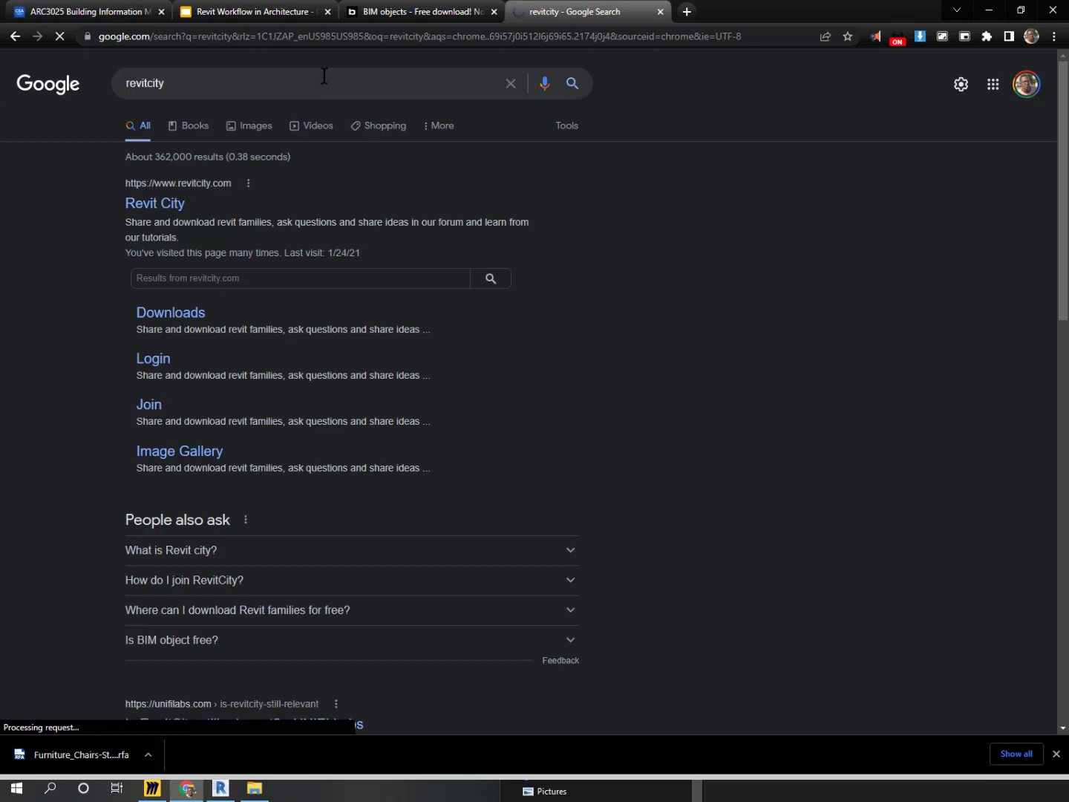
{"action": "left_click", "coordinate": [445, 12]}
{"action": "left_click", "coordinate": [579, 12]}
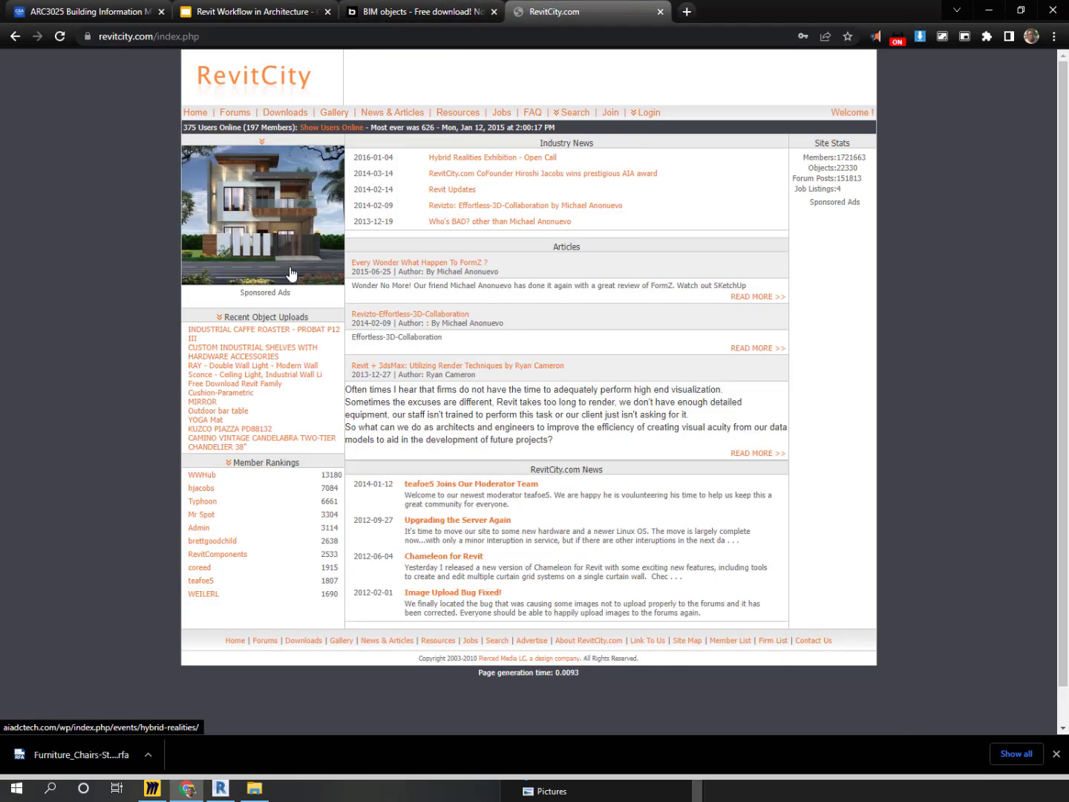
Search RevitCity's downloads for couch and look through the first page of results
{"action": "scroll", "coordinate": [594, 330], "scroll_direction": "down", "scroll_amount": 2}
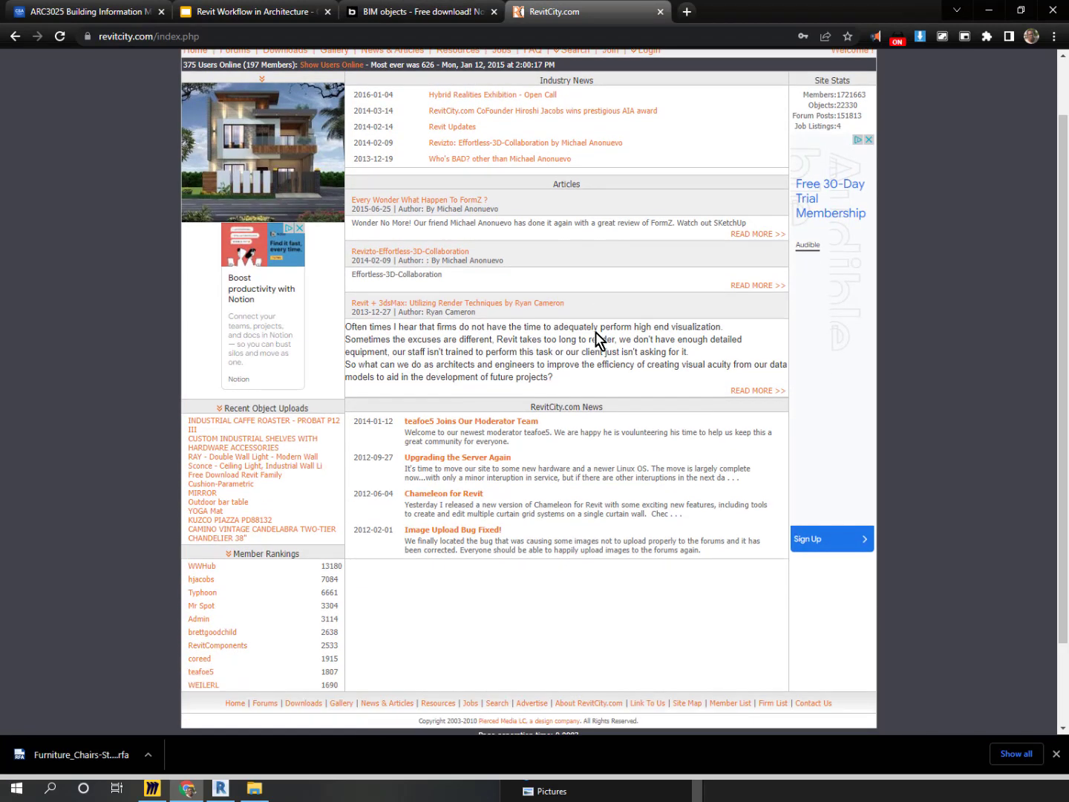
{"action": "scroll", "coordinate": [586, 326], "scroll_direction": "up", "scroll_amount": 2}
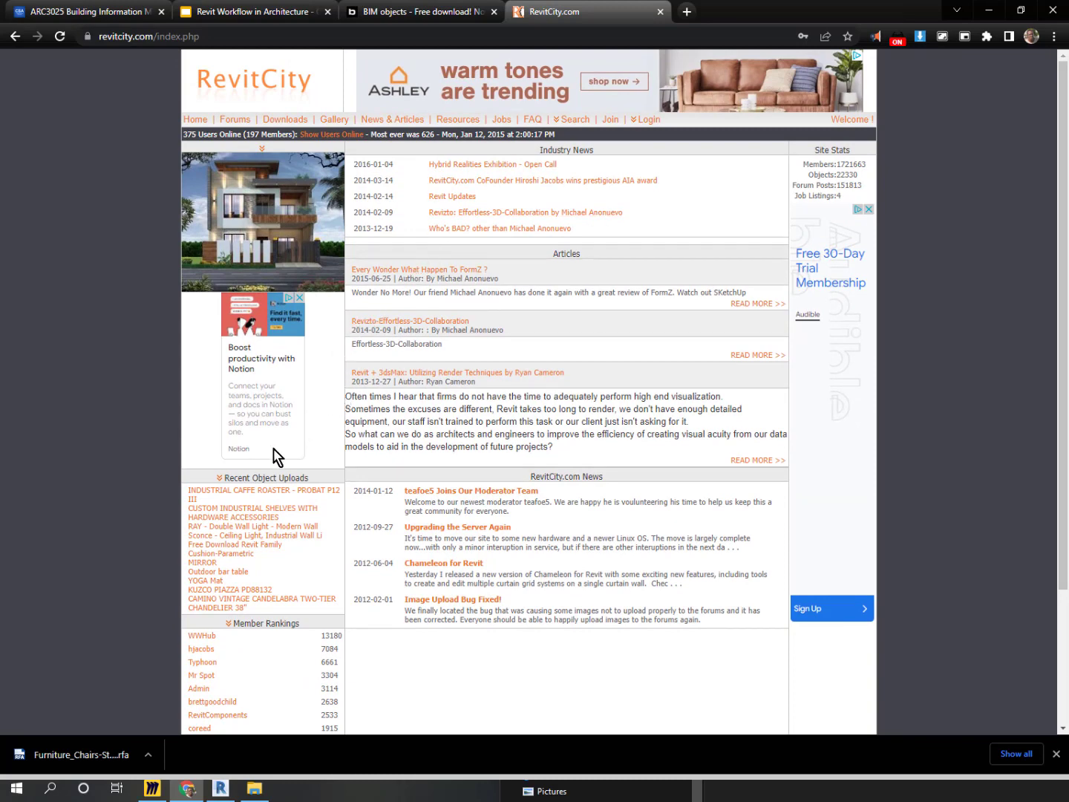
{"action": "left_click", "coordinate": [285, 120]}
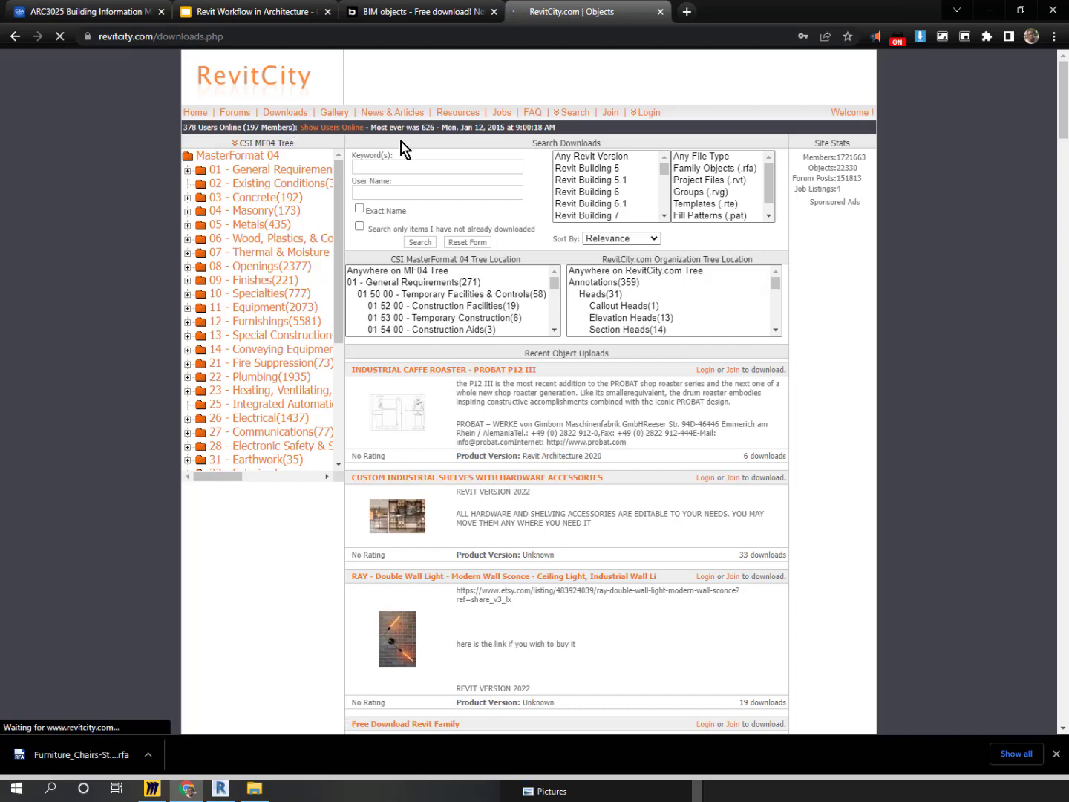
{"action": "left_click", "coordinate": [408, 166]}
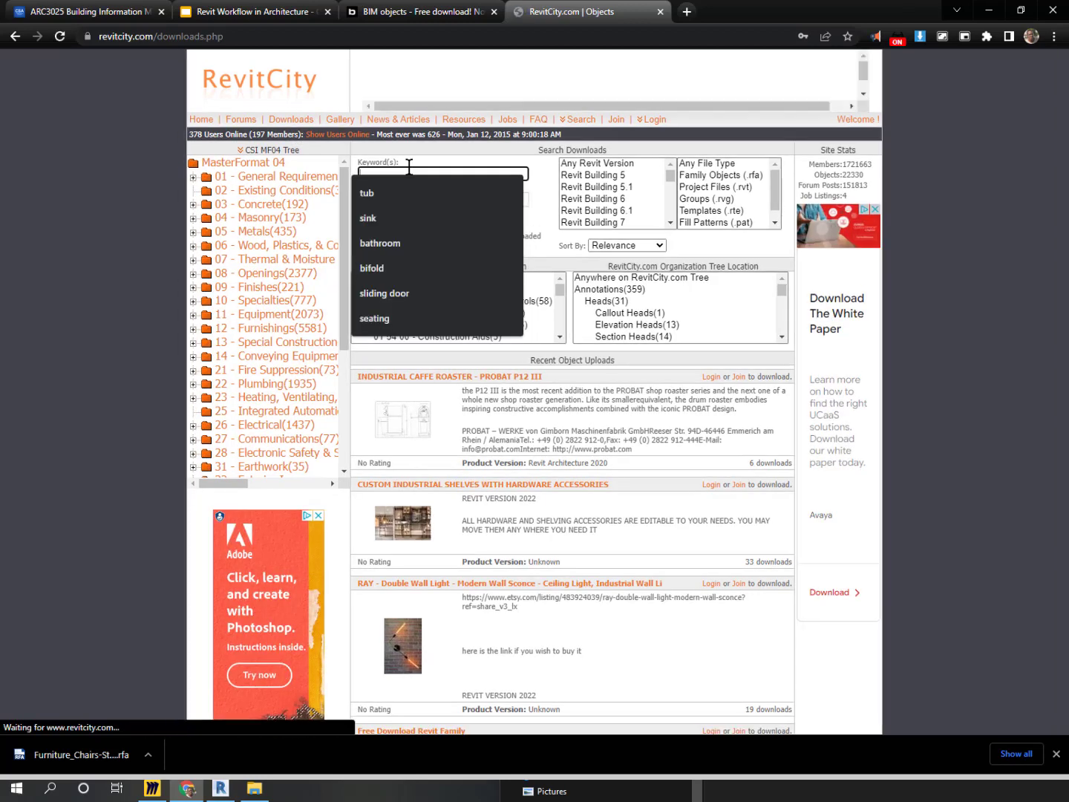
{"action": "type", "text": "couch"}
{"action": "key", "text": "Return"}
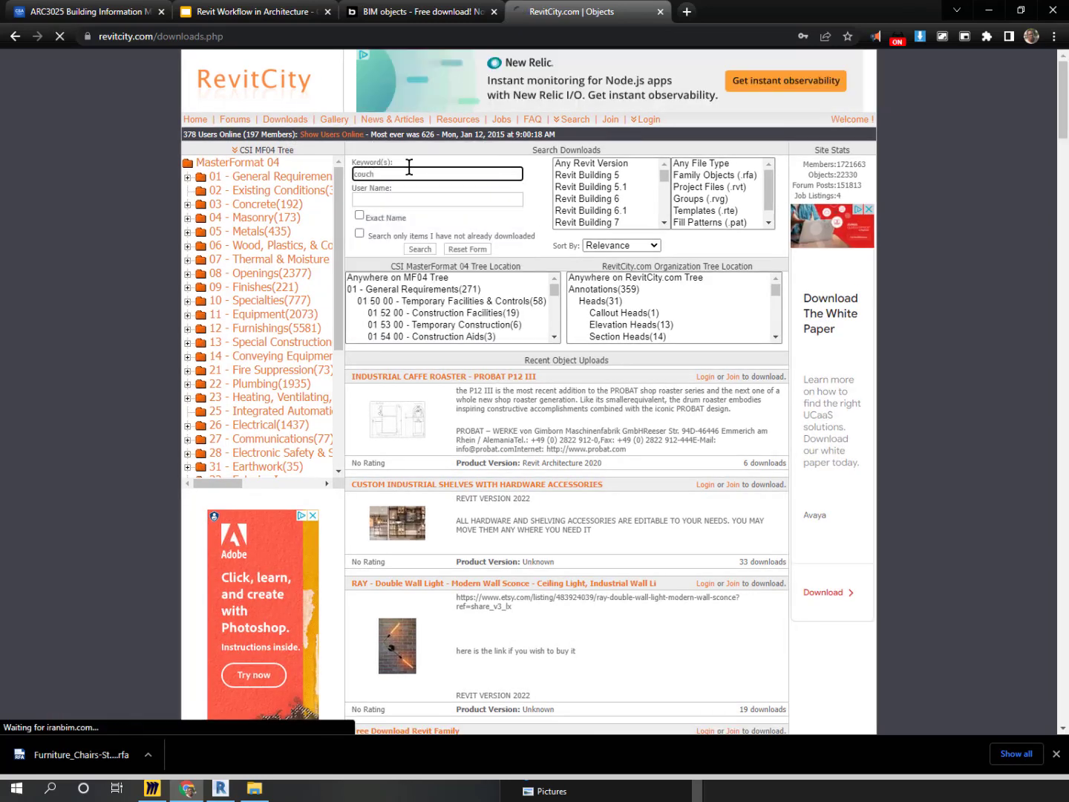
{"action": "scroll", "coordinate": [511, 448], "scroll_direction": "down", "scroll_amount": 15}
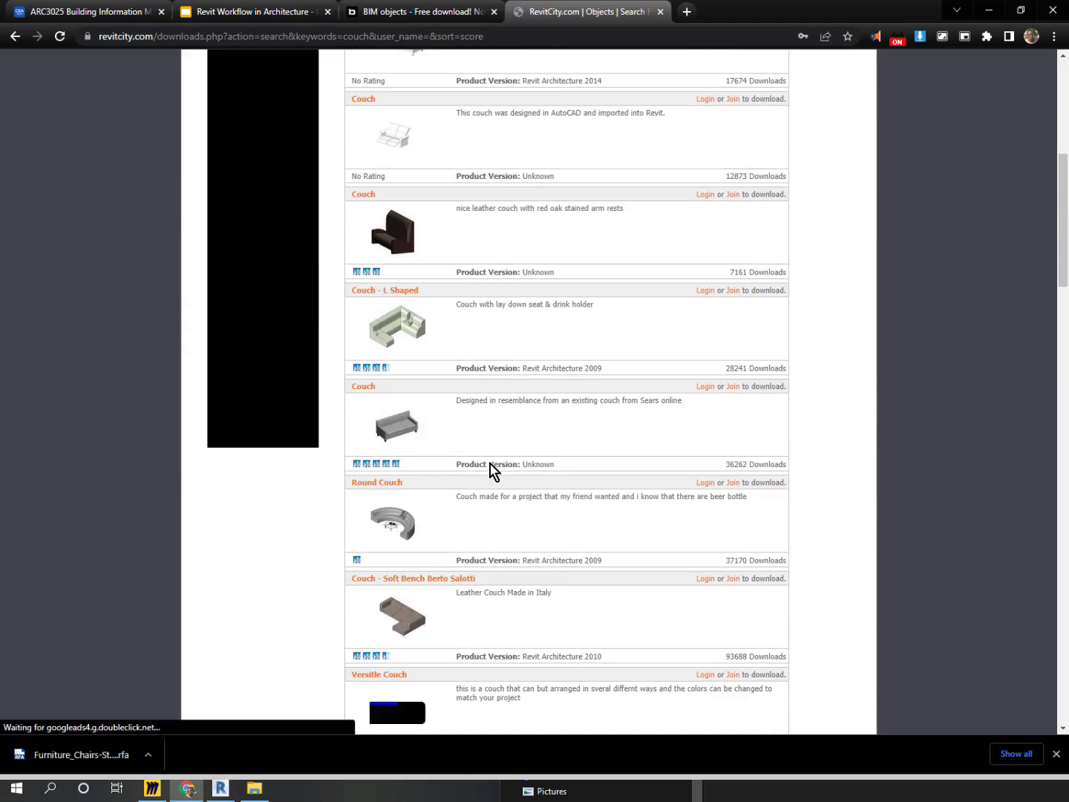
{"action": "scroll", "coordinate": [489, 461], "scroll_direction": "down", "scroll_amount": 10}
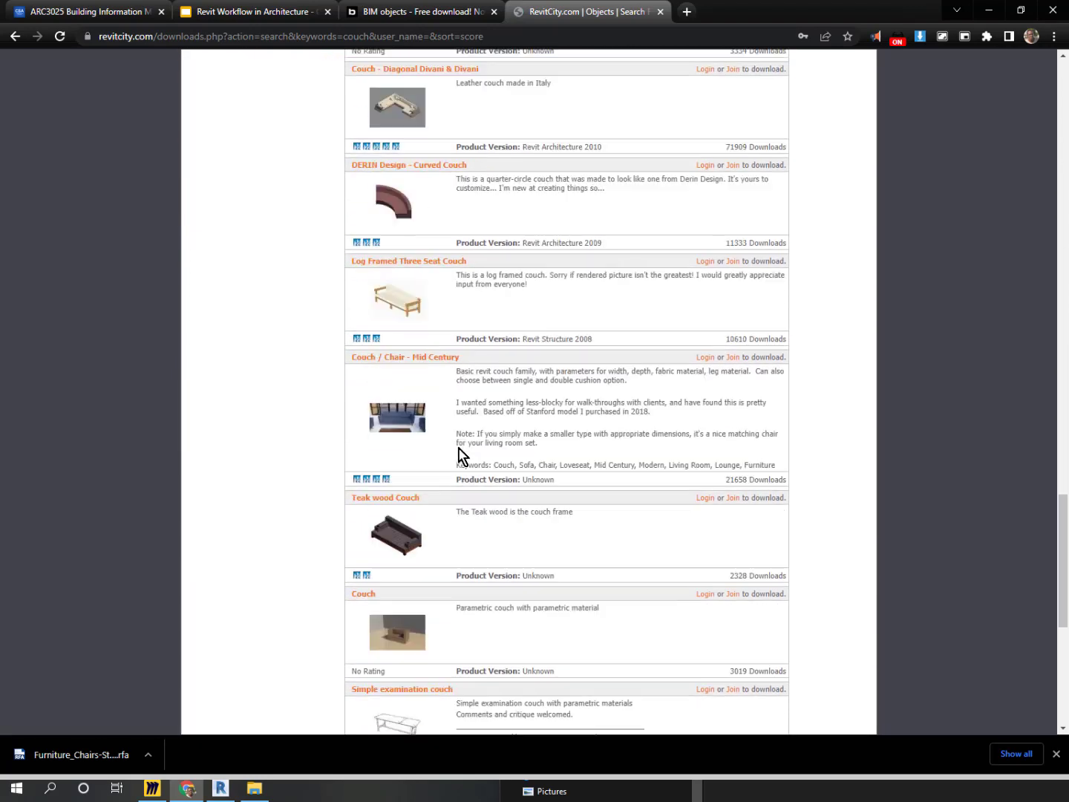
{"action": "scroll", "coordinate": [377, 550], "scroll_direction": "down", "scroll_amount": 6}
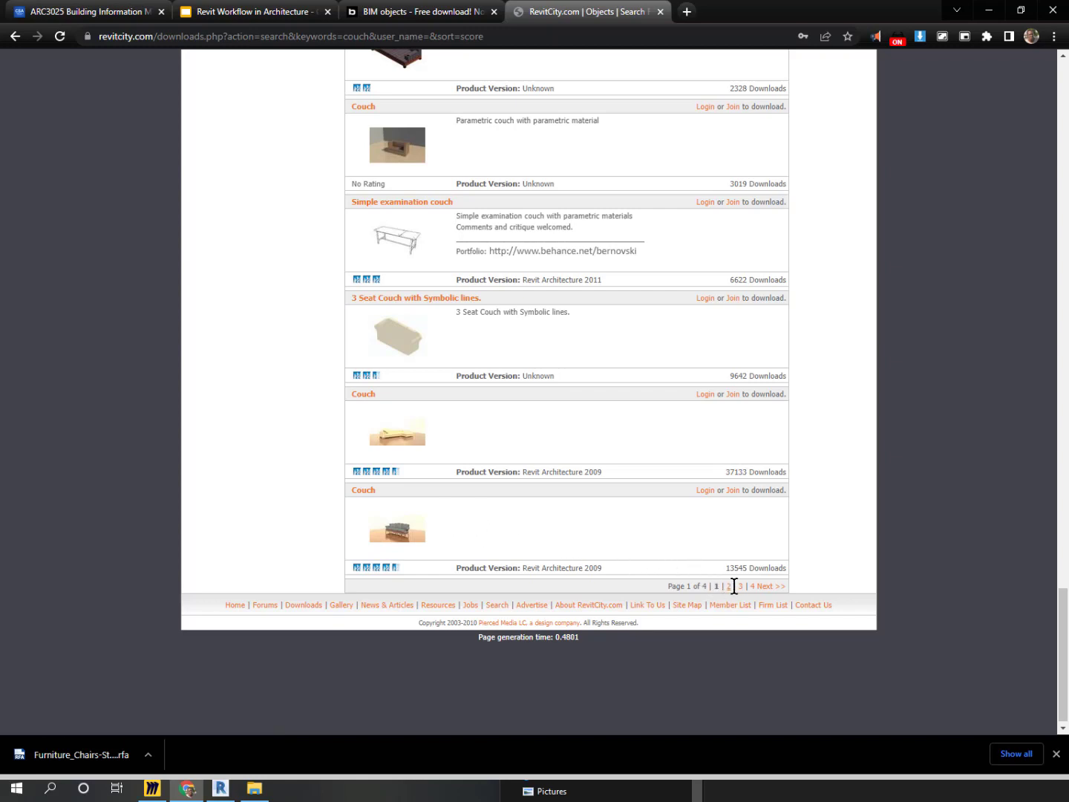
Return to the Novell 3-Seat page on BIMobject and open its parent Furniture category
{"action": "left_click", "coordinate": [424, 15]}
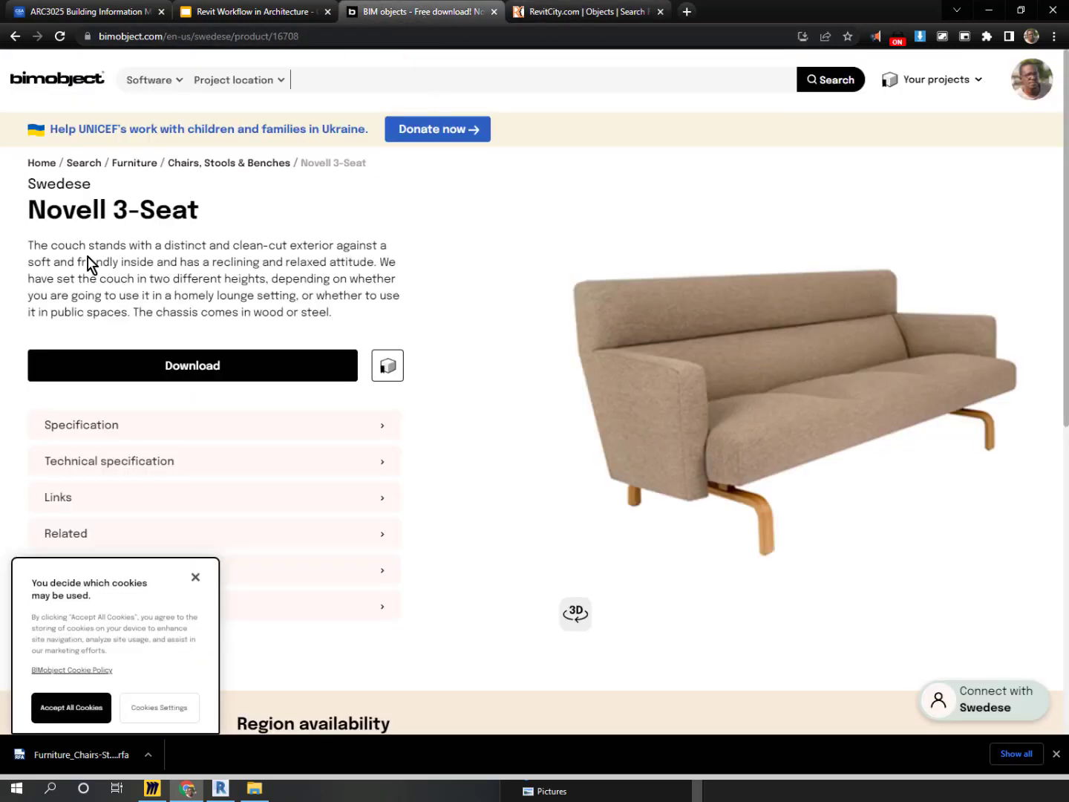
{"action": "scroll", "coordinate": [191, 321], "scroll_direction": "down", "scroll_amount": 3}
{"action": "scroll", "coordinate": [279, 321], "scroll_direction": "up", "scroll_amount": 1}
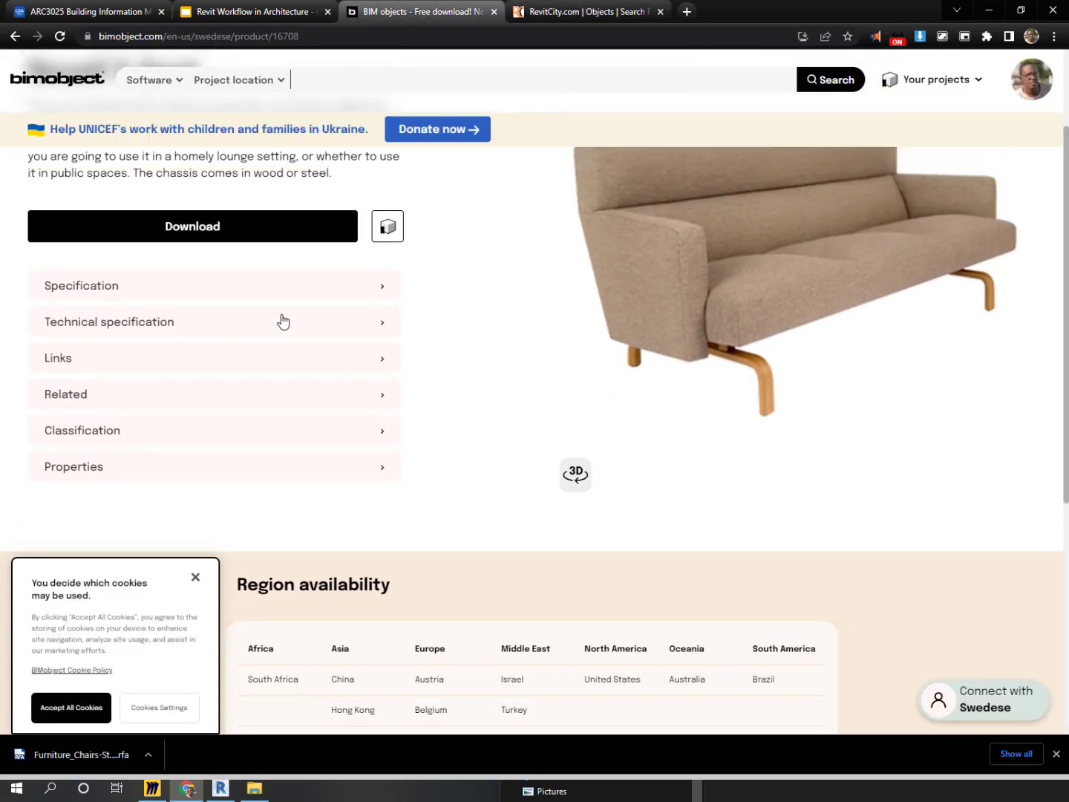
{"action": "scroll", "coordinate": [301, 297], "scroll_direction": "up", "scroll_amount": 2}
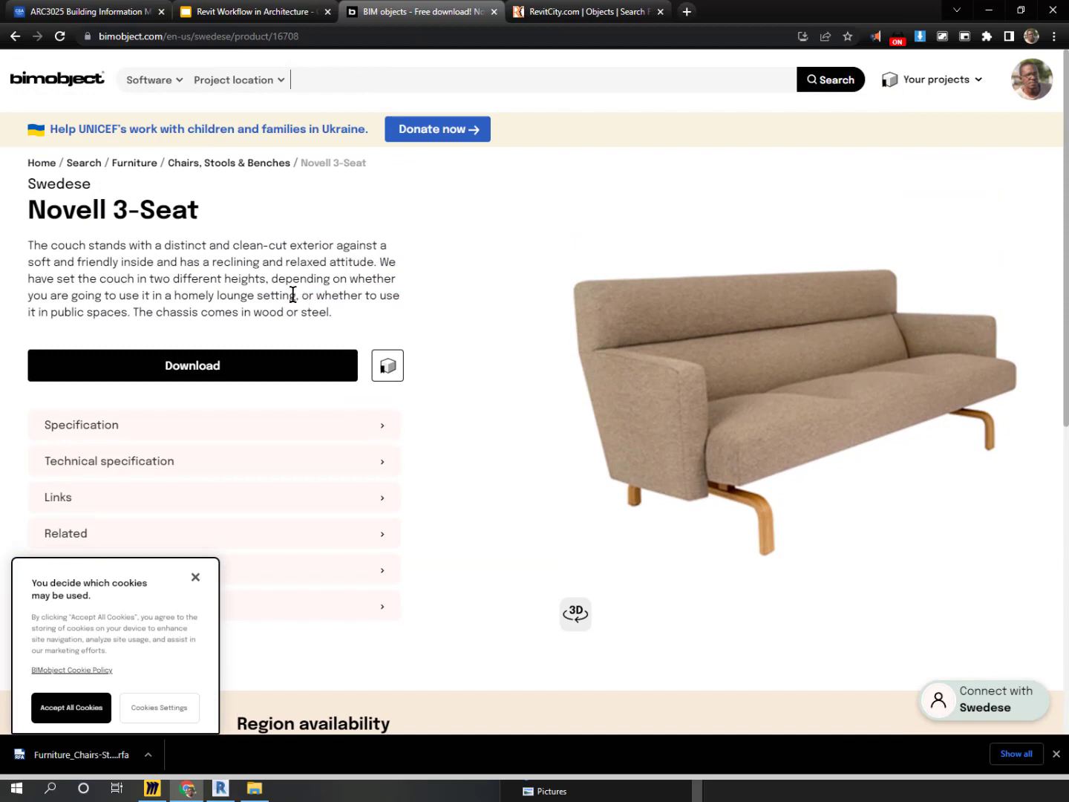
{"action": "left_click", "coordinate": [147, 172]}
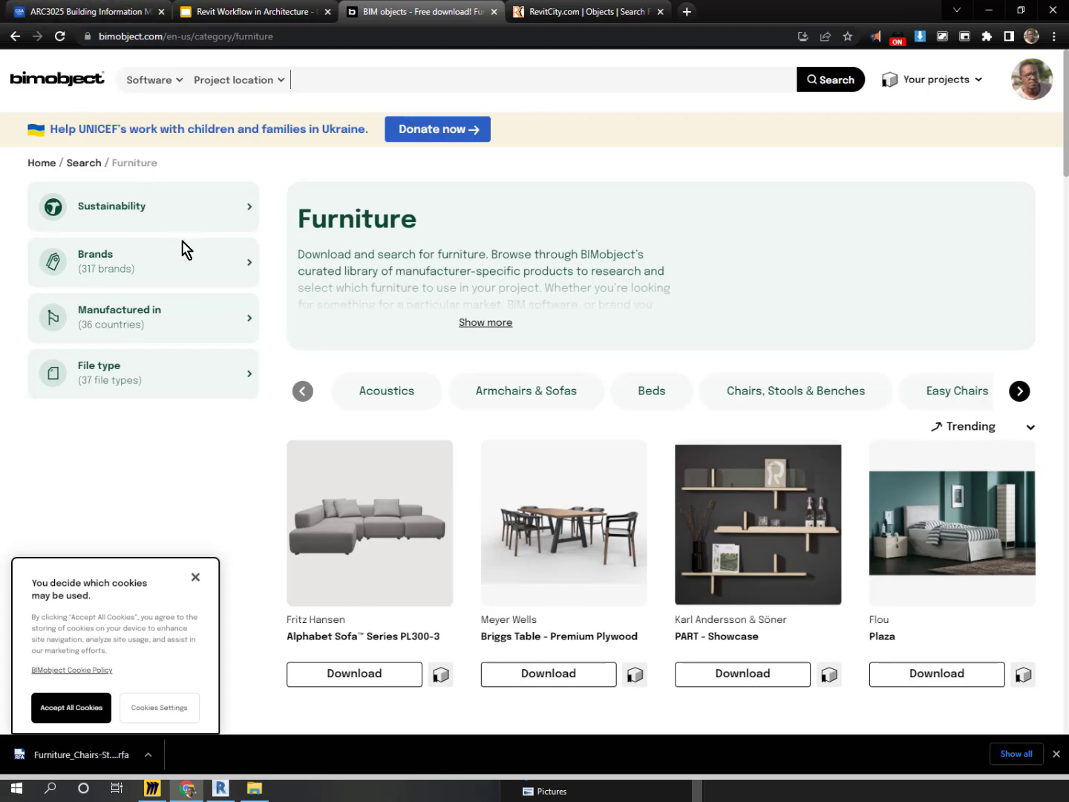
Go back to the RevitCity couch results and log in for downloading with the saved account credentials
{"action": "left_click", "coordinate": [557, 10]}
{"action": "scroll", "coordinate": [489, 296], "scroll_direction": "up", "scroll_amount": 6}
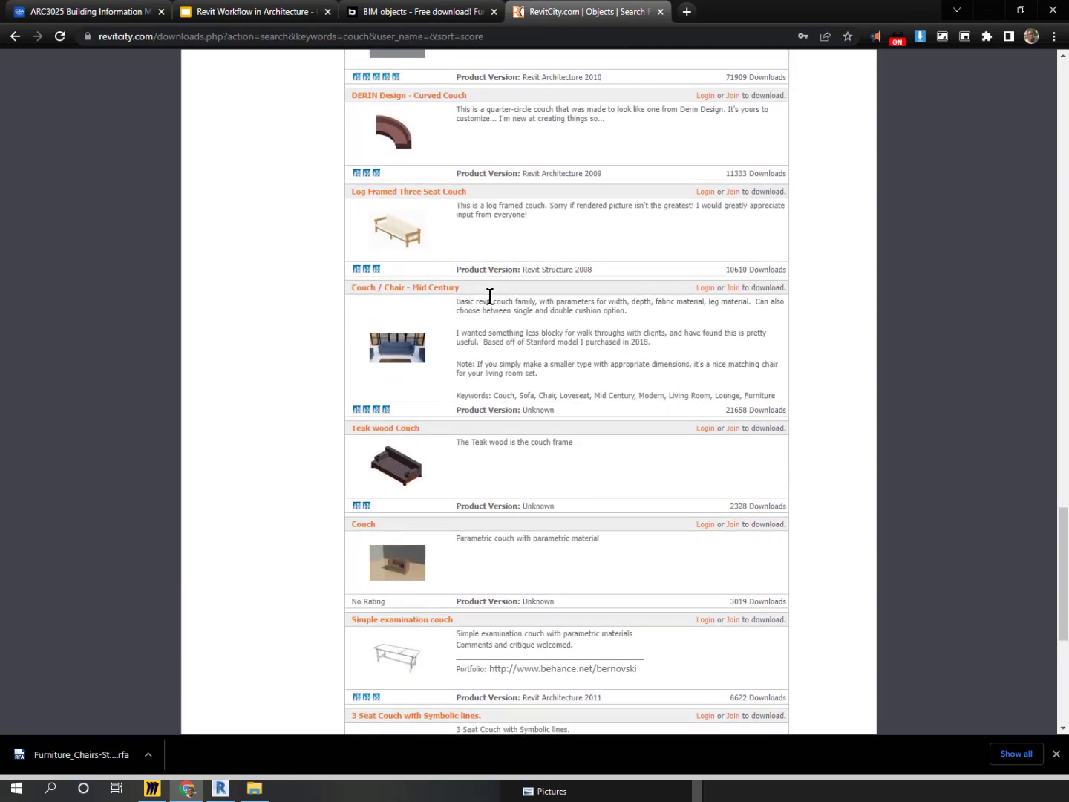
{"action": "scroll", "coordinate": [430, 284], "scroll_direction": "up", "scroll_amount": 3}
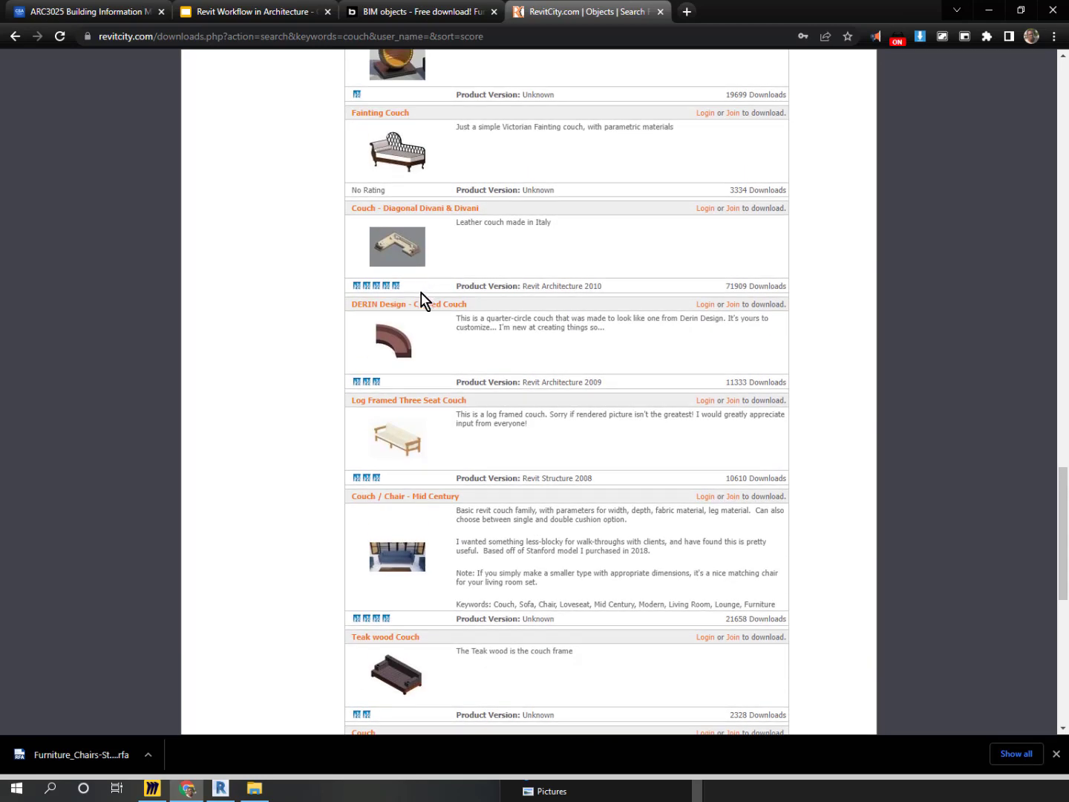
{"action": "scroll", "coordinate": [423, 303], "scroll_direction": "up", "scroll_amount": 2}
{"action": "scroll", "coordinate": [424, 324], "scroll_direction": "up", "scroll_amount": 3}
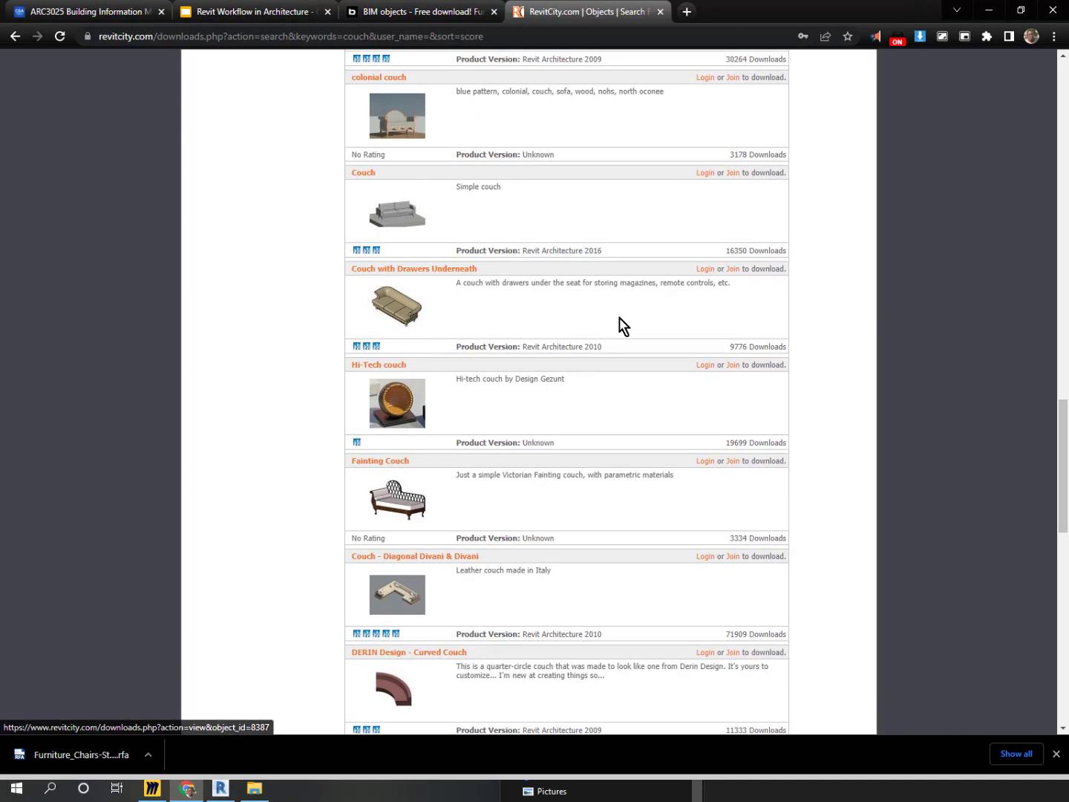
{"action": "left_click", "coordinate": [704, 271]}
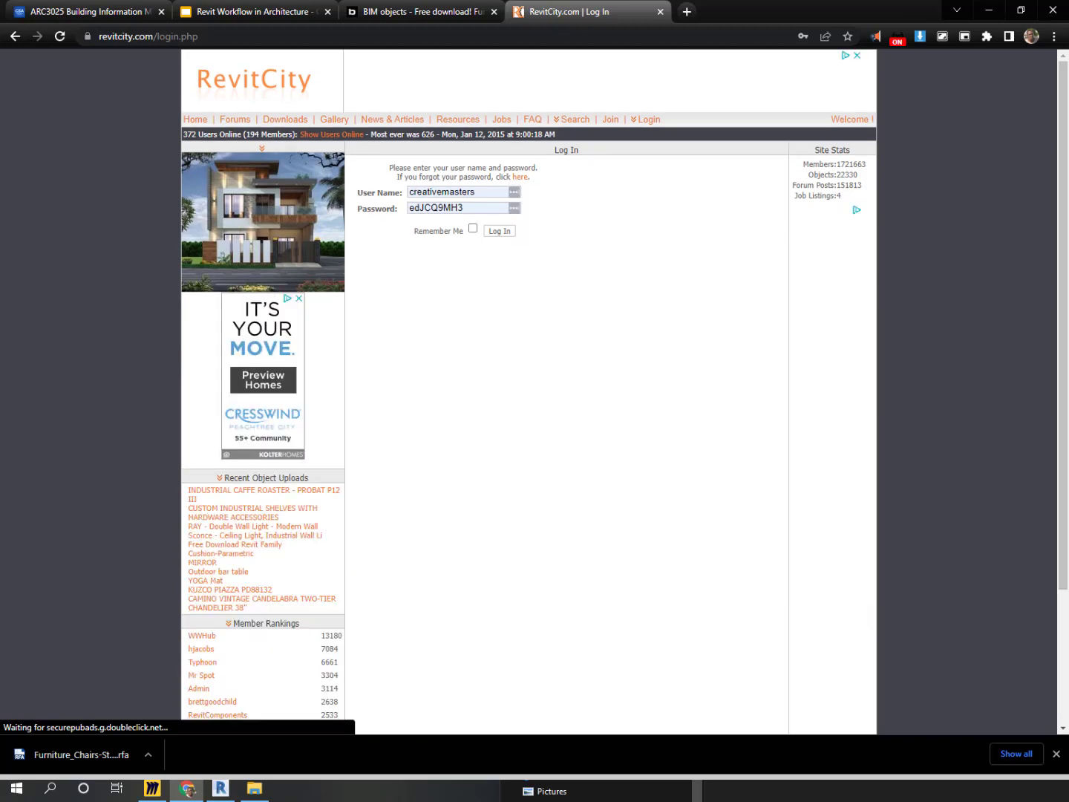
{"action": "left_click", "coordinate": [510, 230]}
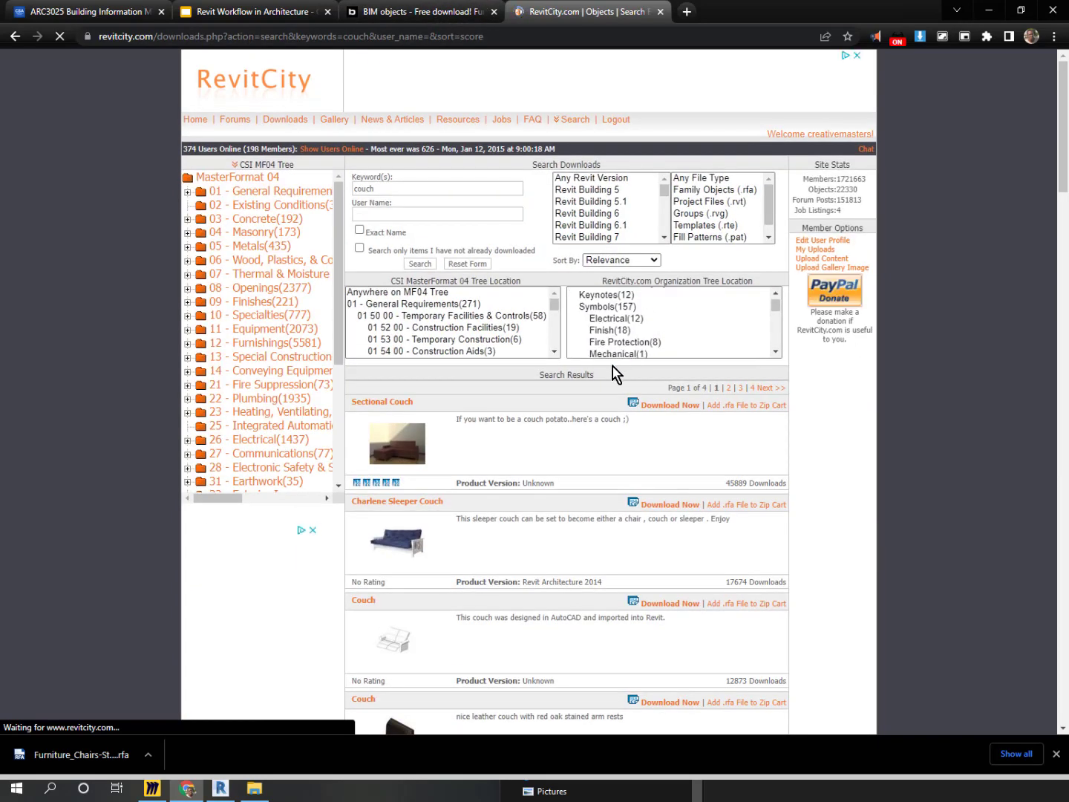
Download the Charlene Sleeper Couch family from the RevitCity search results
{"action": "scroll", "coordinate": [612, 373], "scroll_direction": "down", "scroll_amount": 3}
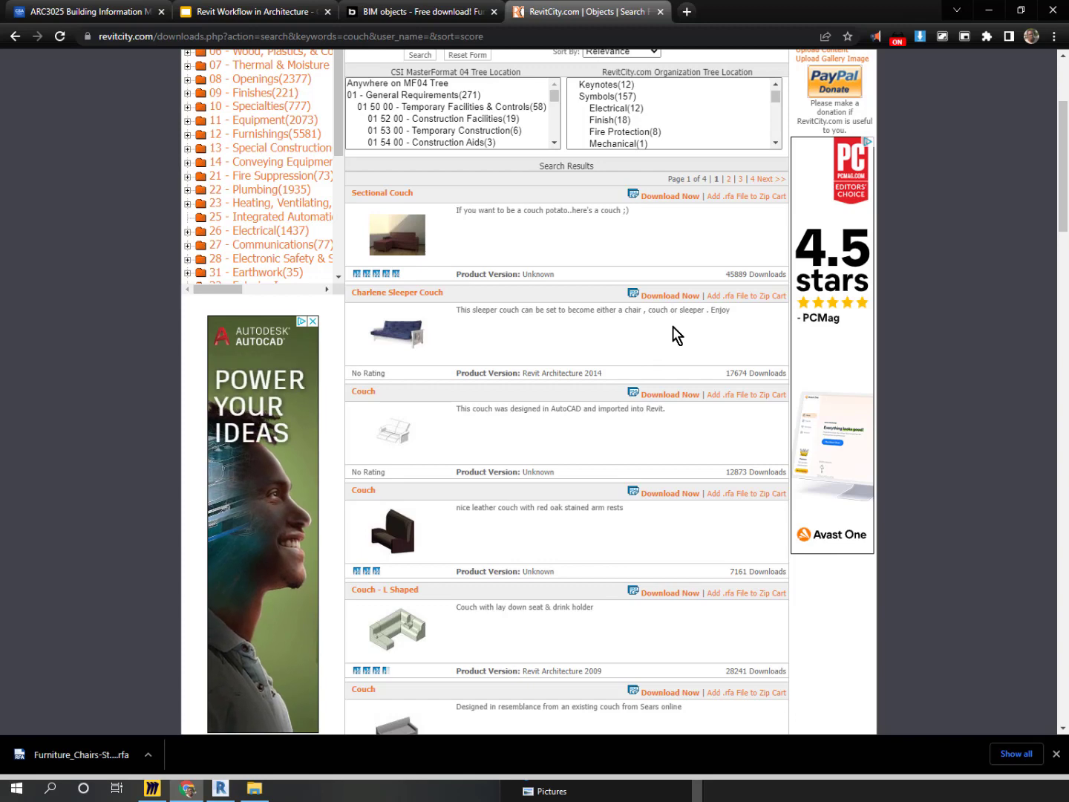
{"action": "scroll", "coordinate": [610, 524], "scroll_direction": "down", "scroll_amount": 1}
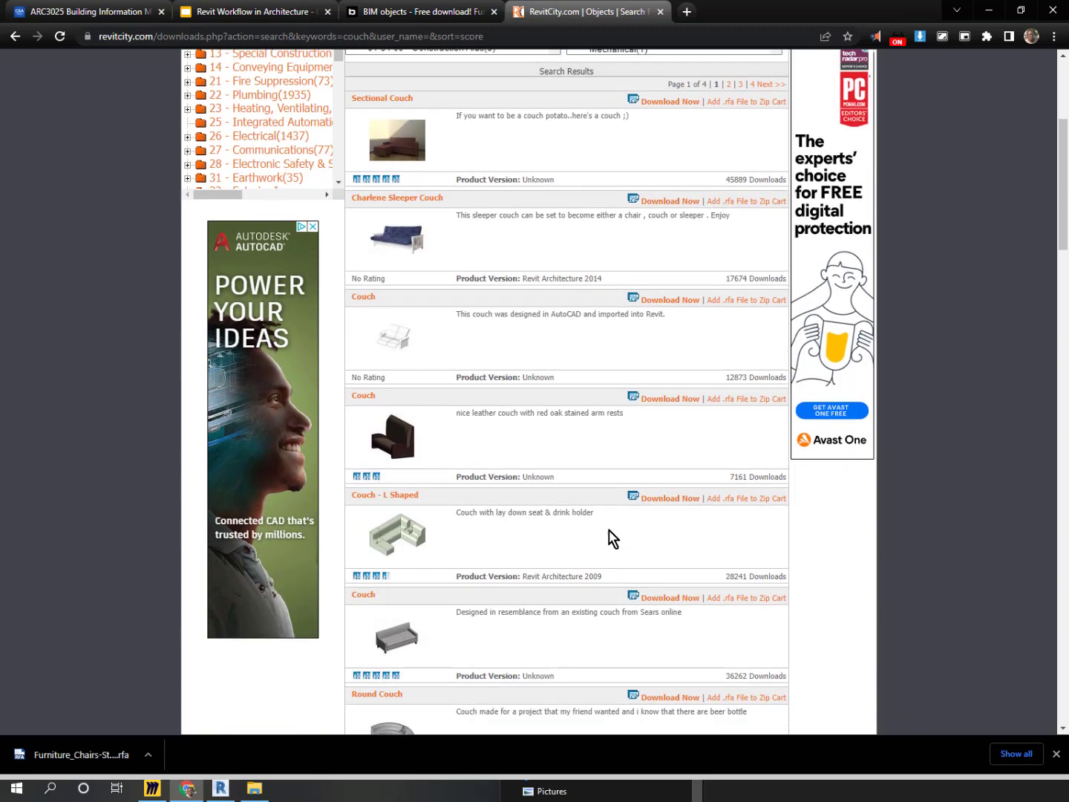
{"action": "scroll", "coordinate": [609, 539], "scroll_direction": "down", "scroll_amount": 2}
{"action": "scroll", "coordinate": [613, 519], "scroll_direction": "up", "scroll_amount": 3}
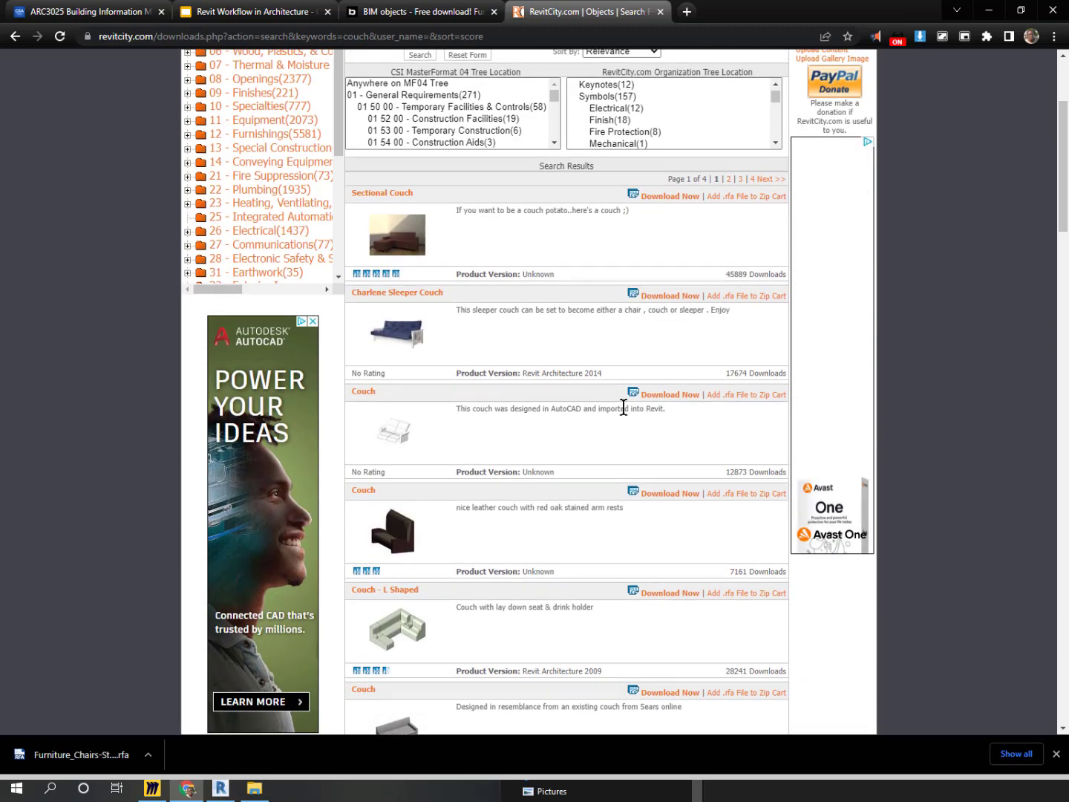
{"action": "left_click", "coordinate": [671, 296]}
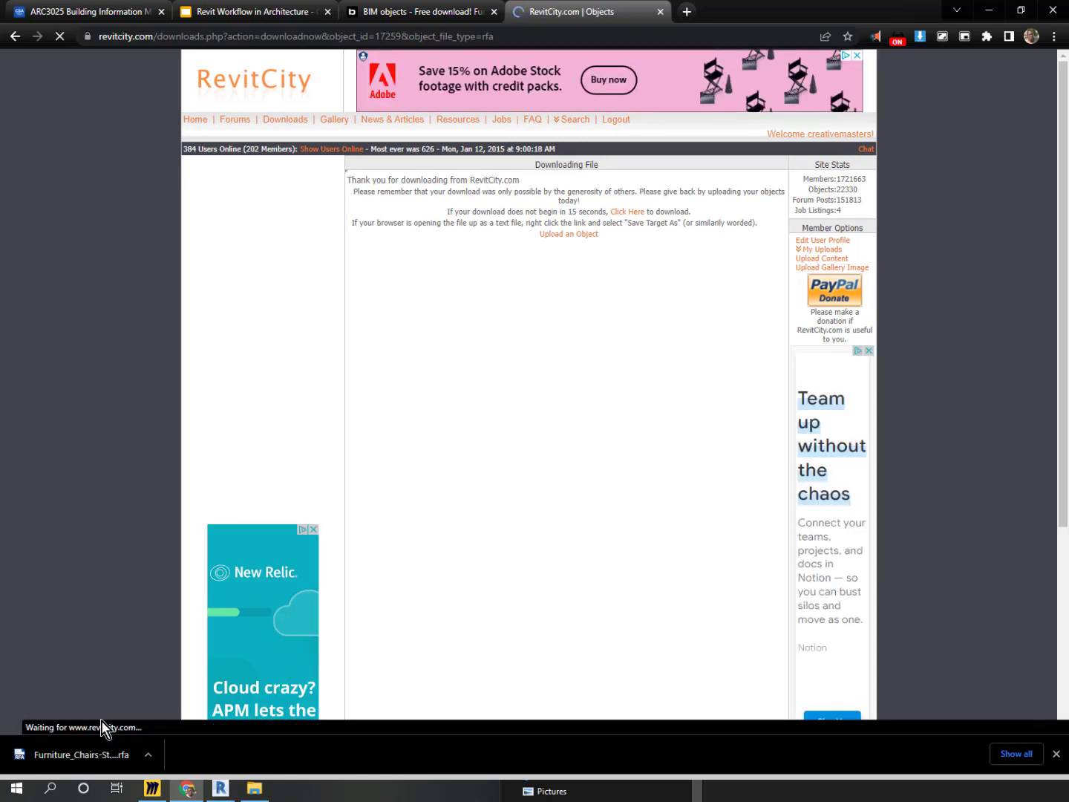
Open the downloaded Charlene_Sleeper_Couch family in Revit and upgrade the model to Revit 2020
{"action": "scroll", "coordinate": [188, 706], "scroll_direction": "down", "scroll_amount": 2}
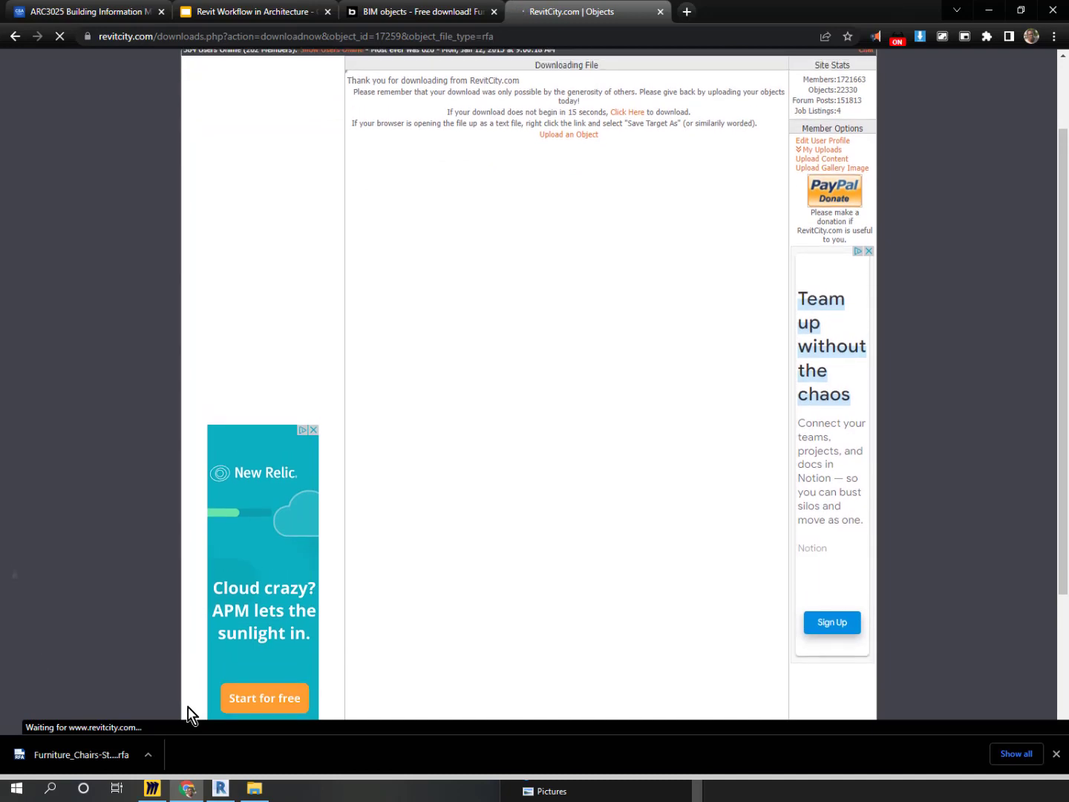
{"action": "scroll", "coordinate": [188, 706], "scroll_direction": "up", "scroll_amount": 1}
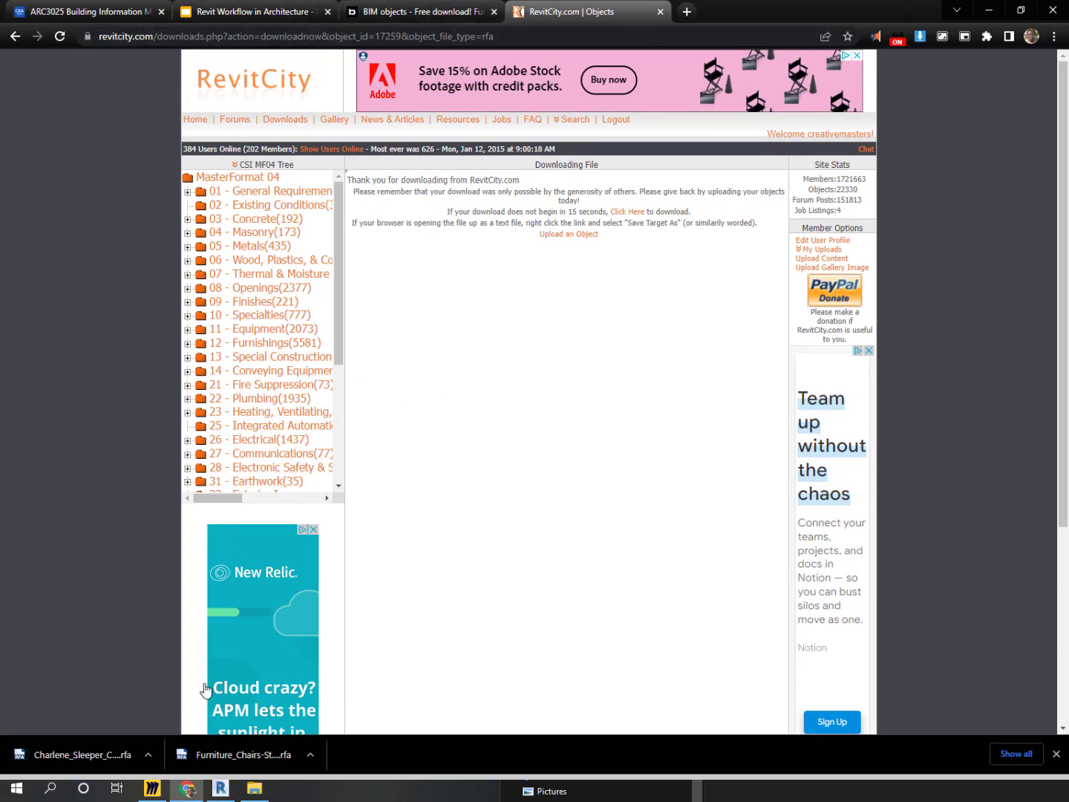
{"action": "left_click", "coordinate": [128, 756]}
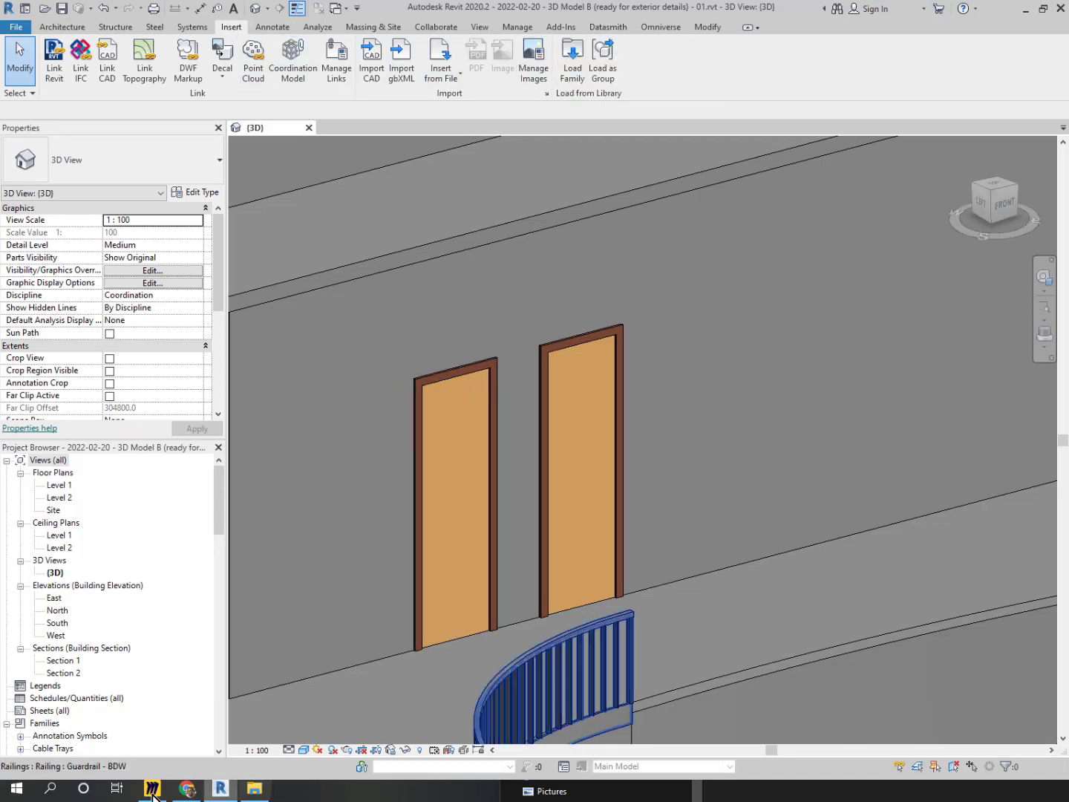
{"action": "left_click", "coordinate": [251, 791]}
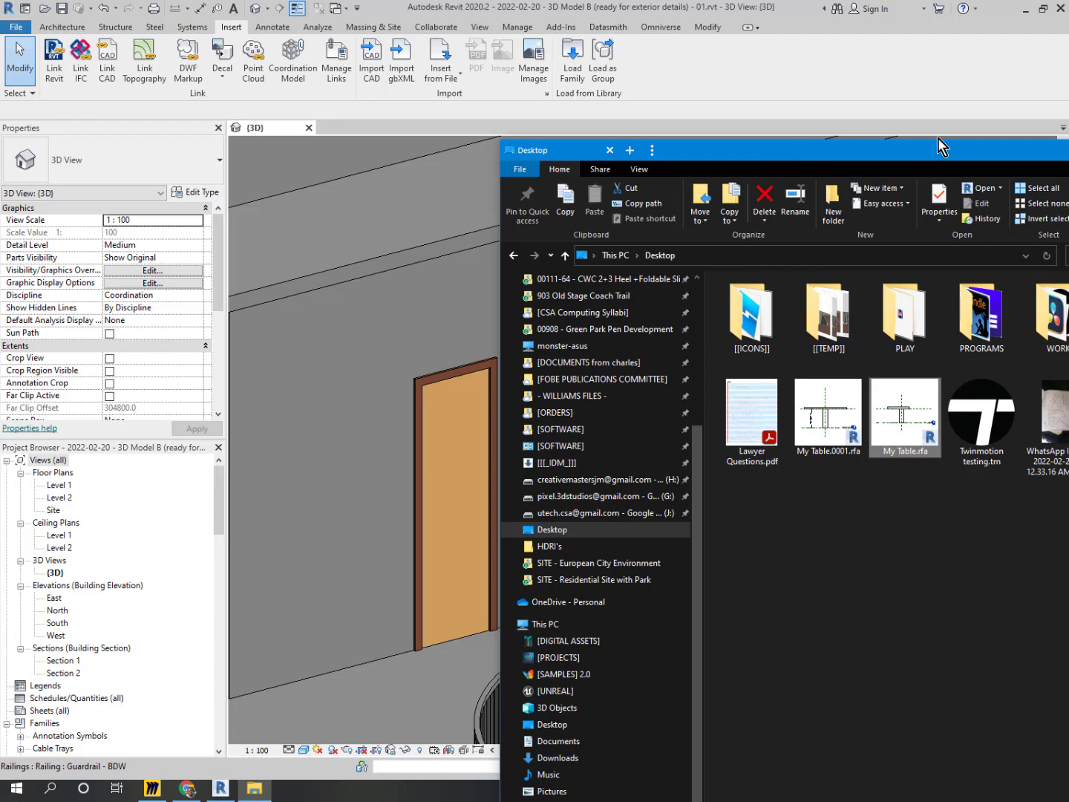
{"action": "left_click", "coordinate": [217, 789]}
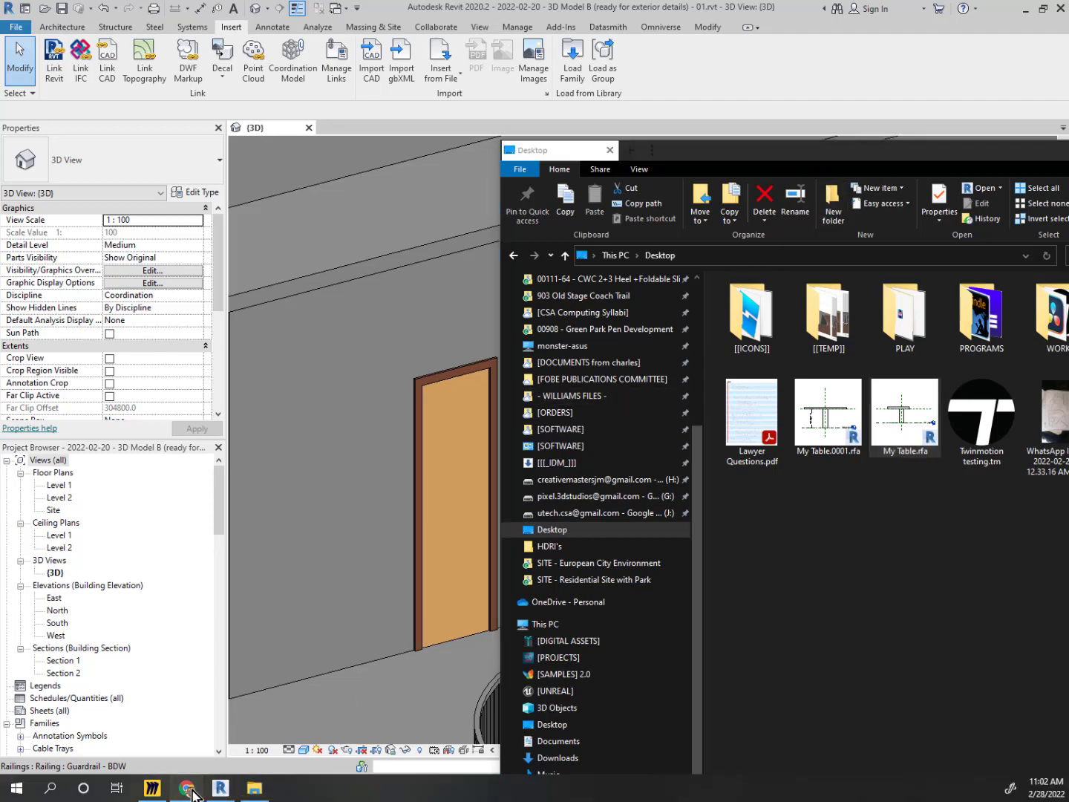
{"action": "left_click", "coordinate": [187, 789]}
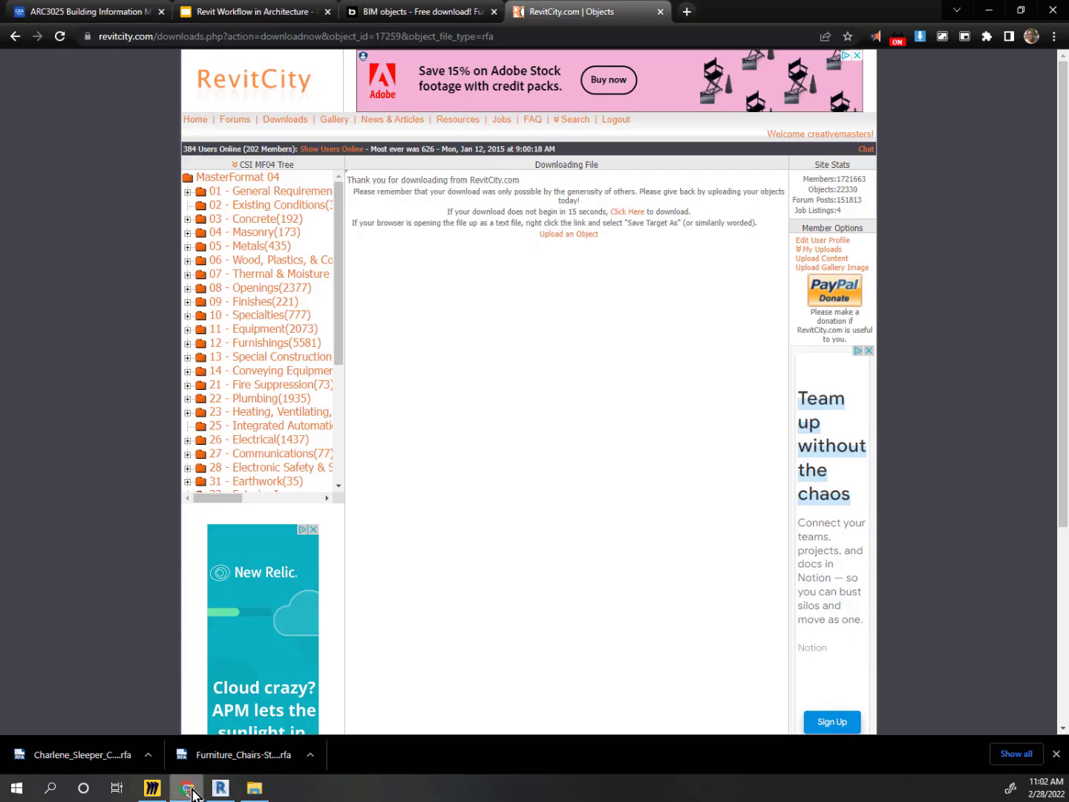
{"action": "left_click", "coordinate": [78, 756]}
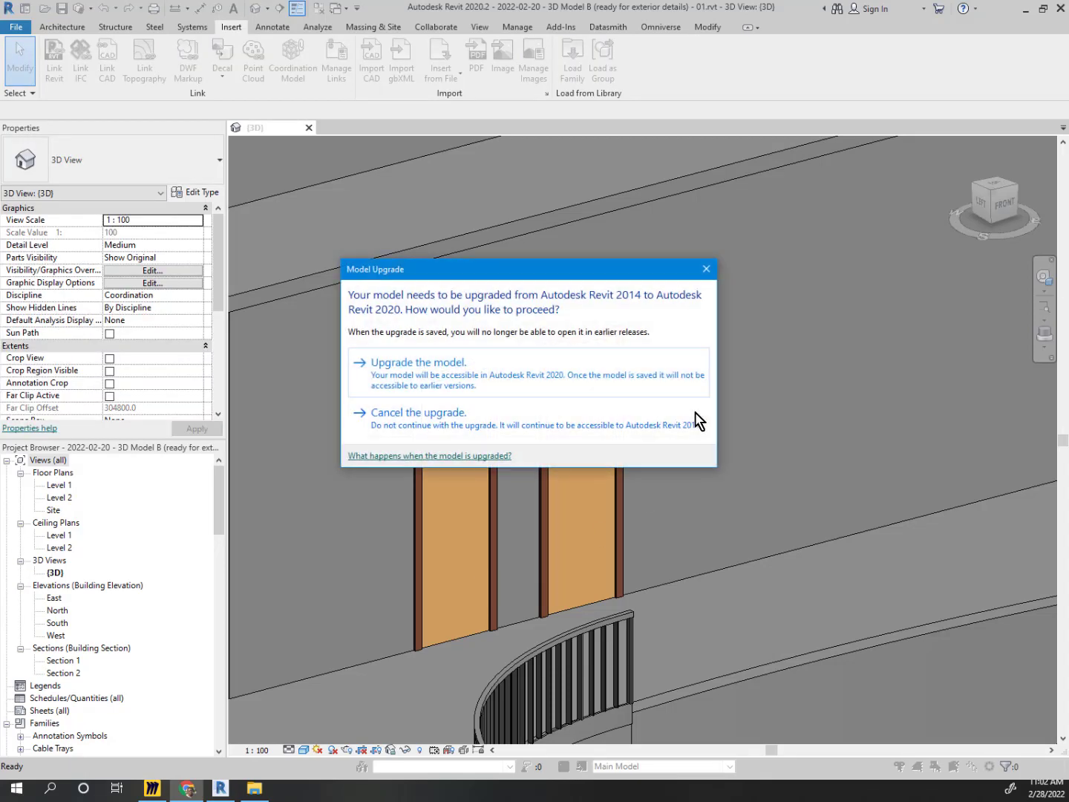
{"action": "left_click", "coordinate": [473, 376]}
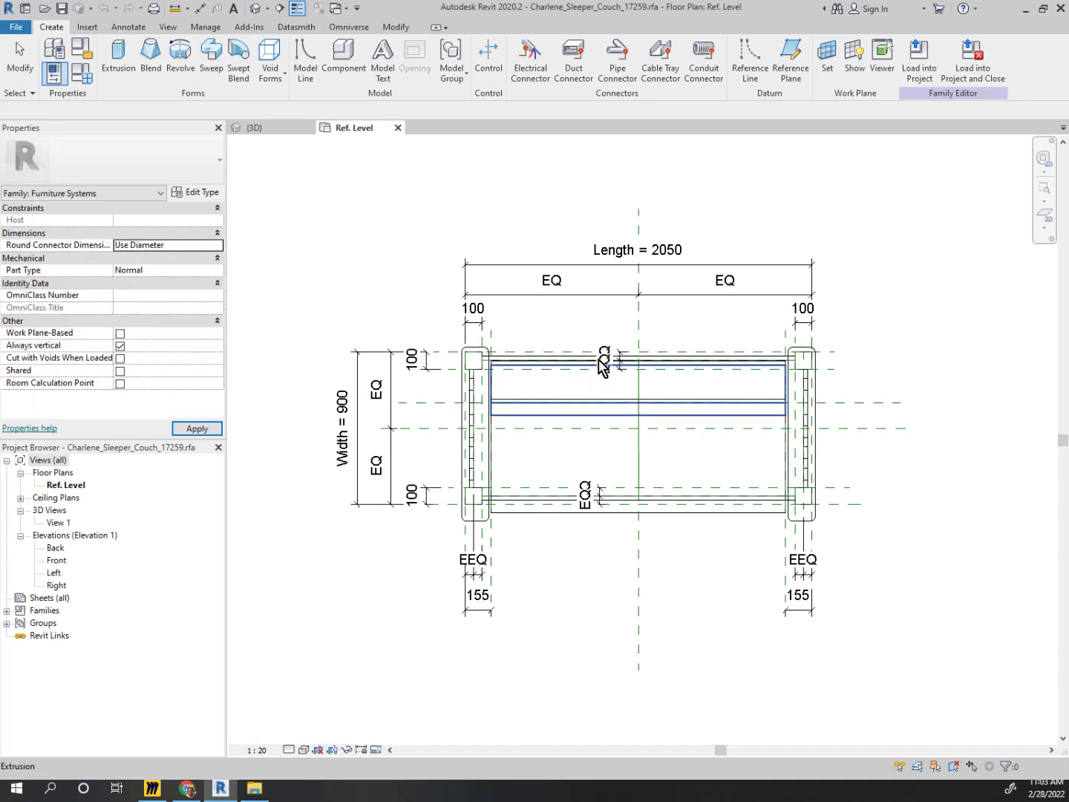
Examine the couch family's Ref. Level plan, including its length and width dimensions and reference planes
{"action": "scroll", "coordinate": [712, 341], "scroll_direction": "up", "scroll_amount": 2}
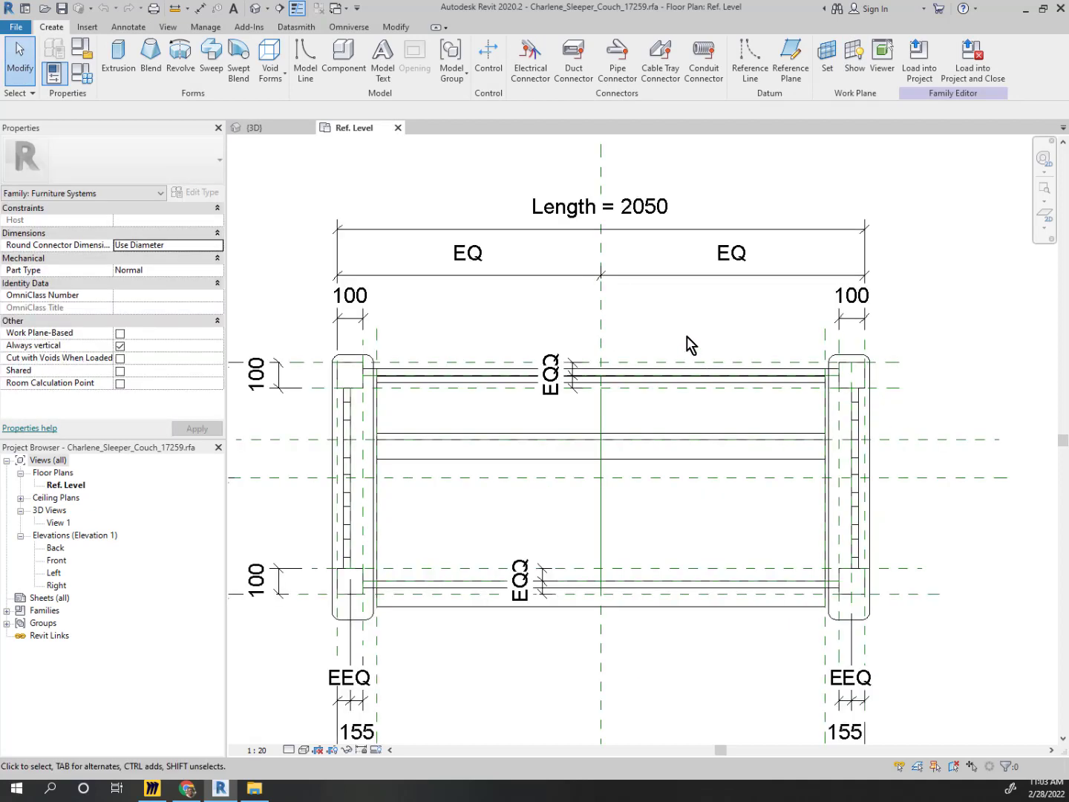
{"action": "scroll", "coordinate": [667, 338], "scroll_direction": "up", "scroll_amount": 1}
{"action": "scroll", "coordinate": [591, 263], "scroll_direction": "down", "scroll_amount": 1}
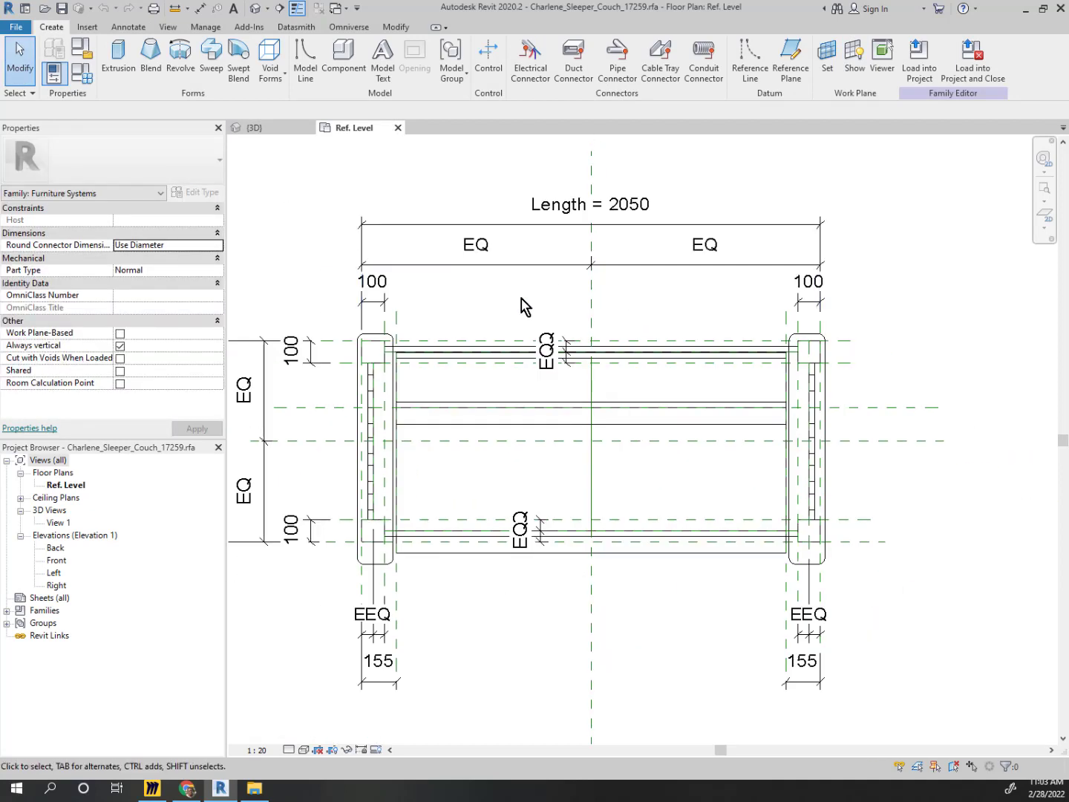
{"action": "scroll", "coordinate": [423, 342], "scroll_direction": "down", "scroll_amount": 1}
{"action": "middle_click_drag", "start_coordinate": [389, 439], "coordinate": [499, 427]}
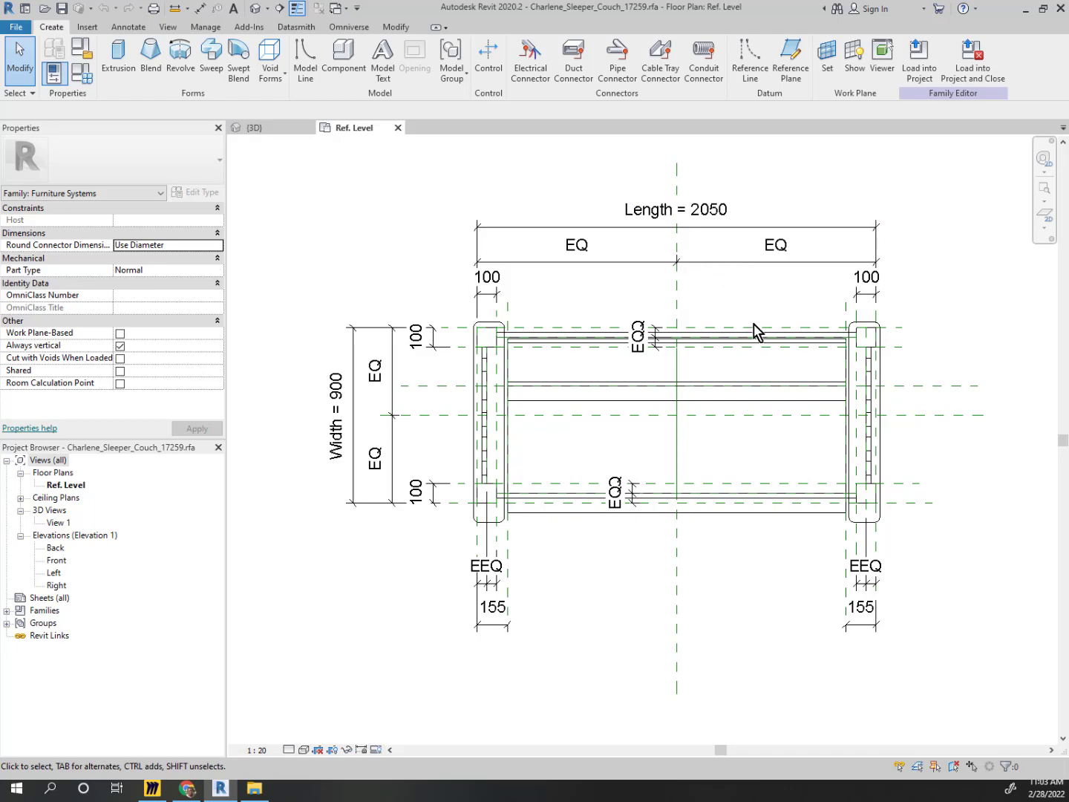
{"action": "scroll", "coordinate": [475, 594], "scroll_direction": "up", "scroll_amount": 4}
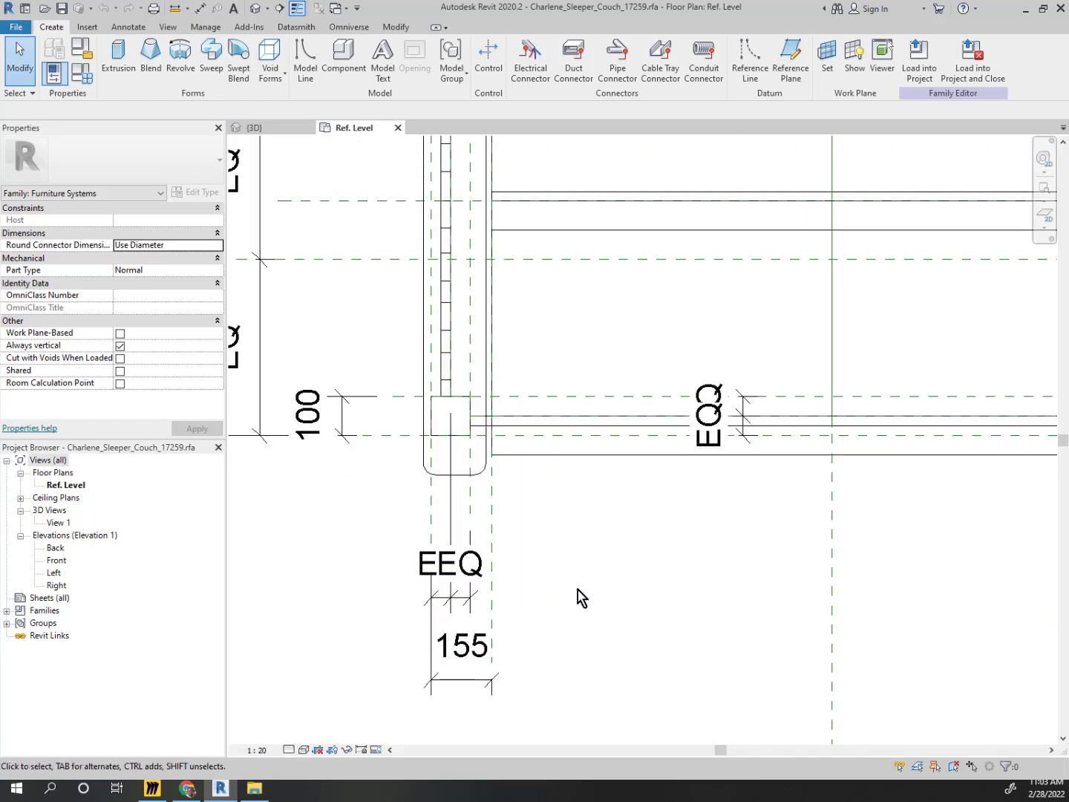
{"action": "scroll", "coordinate": [613, 554], "scroll_direction": "down", "scroll_amount": 4}
{"action": "scroll", "coordinate": [613, 543], "scroll_direction": "down", "scroll_amount": 2}
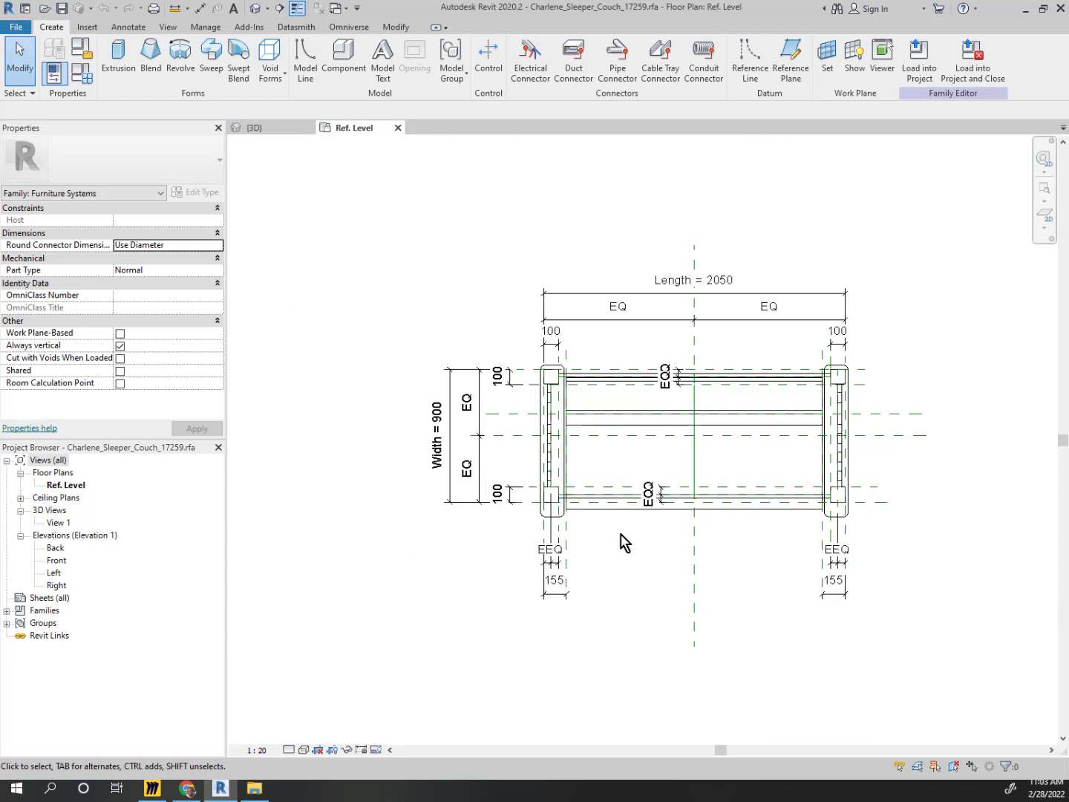
{"action": "scroll", "coordinate": [634, 521], "scroll_direction": "up", "scroll_amount": 2}
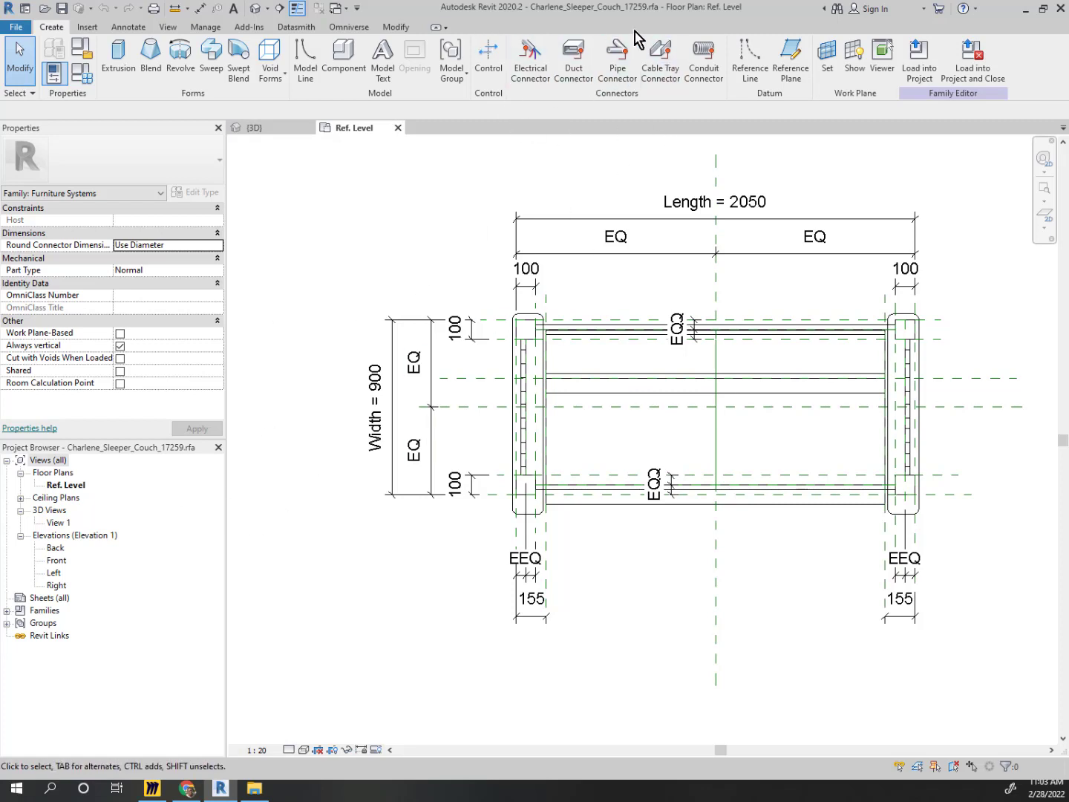
Load the couch family into the project and place one instance on the upper floor beside the two doors
{"action": "left_click", "coordinate": [932, 68]}
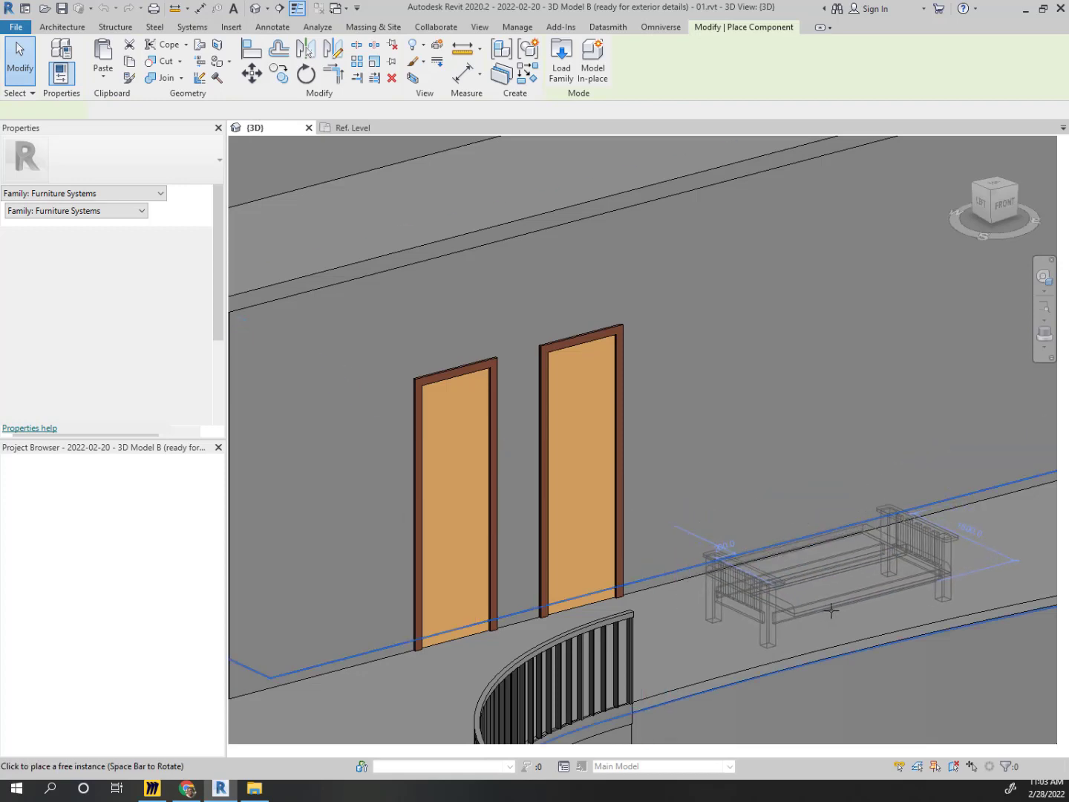
{"action": "left_click", "coordinate": [831, 609]}
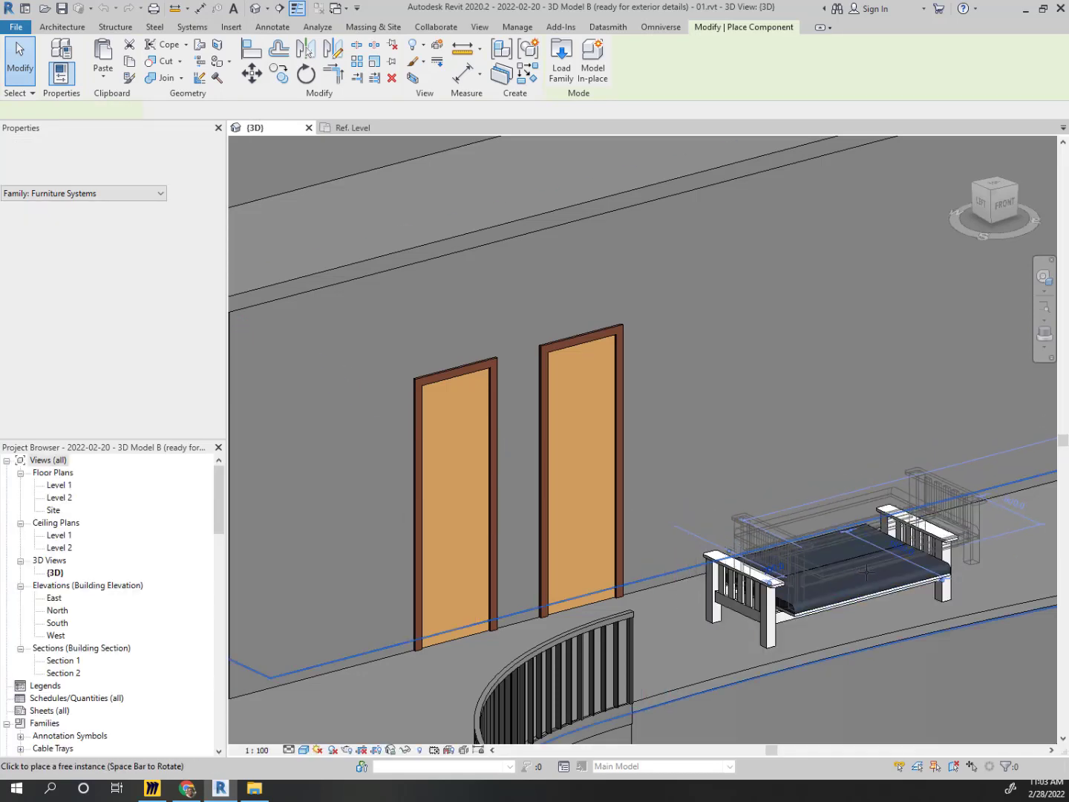
{"action": "key", "text": "Escape"}
{"action": "key", "text": "Escape"}
Set the Height of the placed couch's Sleeper type to 1200
{"action": "scroll", "coordinate": [916, 565], "scroll_direction": "up", "scroll_amount": 5}
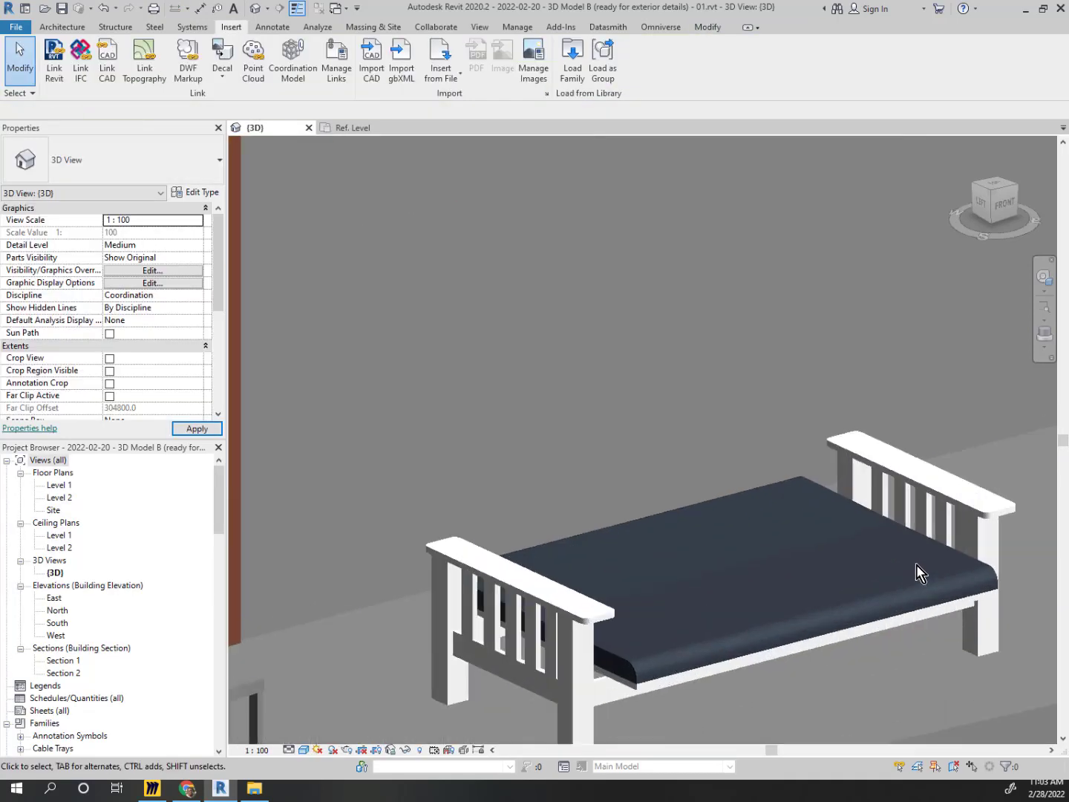
{"action": "left_click", "coordinate": [953, 509]}
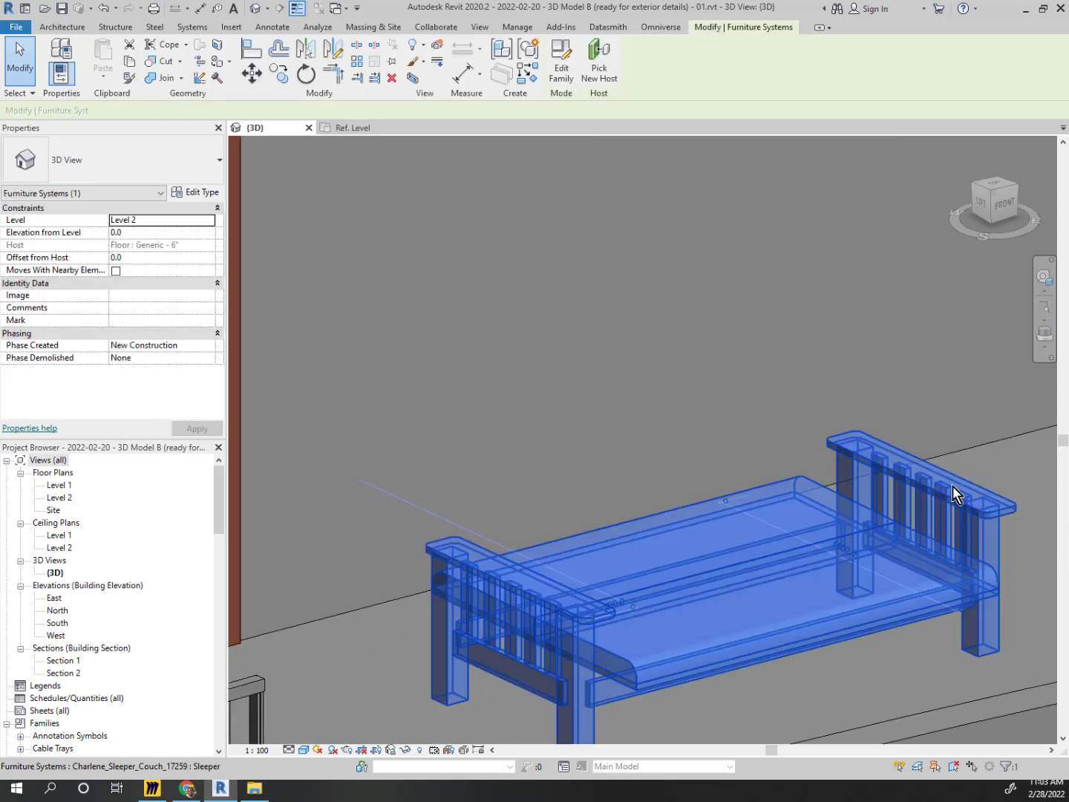
{"action": "left_click", "coordinate": [197, 195]}
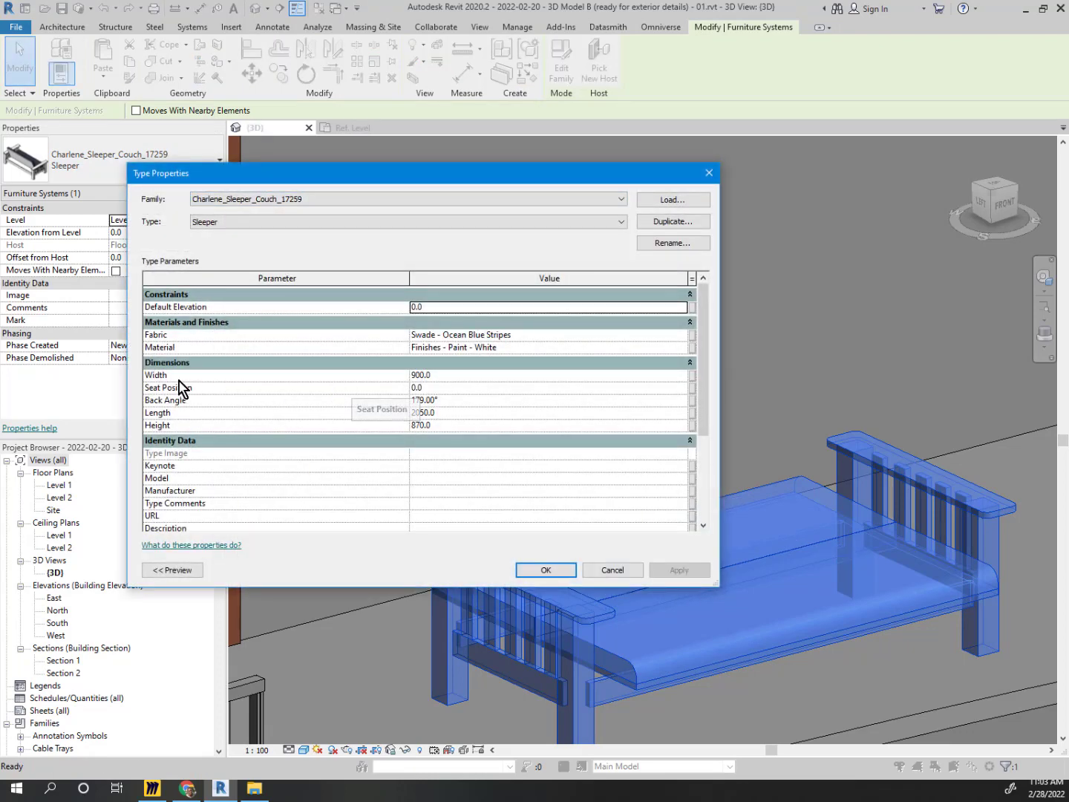
{"action": "left_click", "coordinate": [432, 427]}
{"action": "left_click_drag", "start_coordinate": [441, 423], "coordinate": [356, 425]}
{"action": "type", "text": "1"}
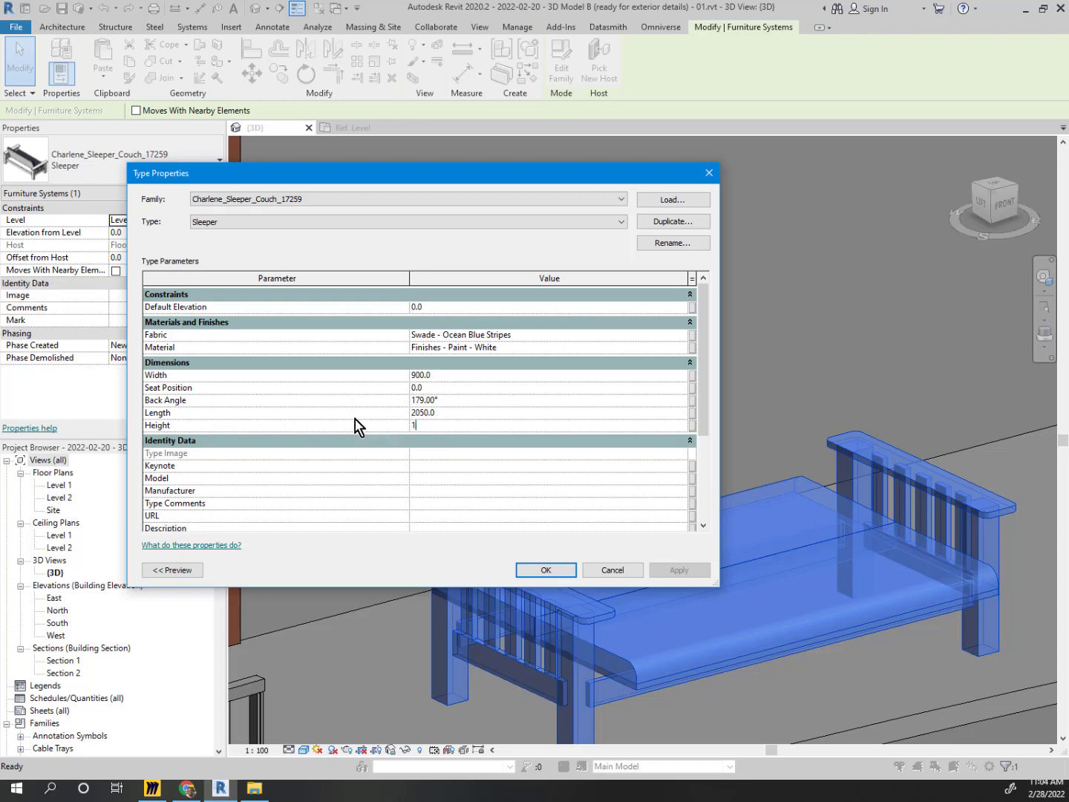
{"action": "type", "text": "200.0"}
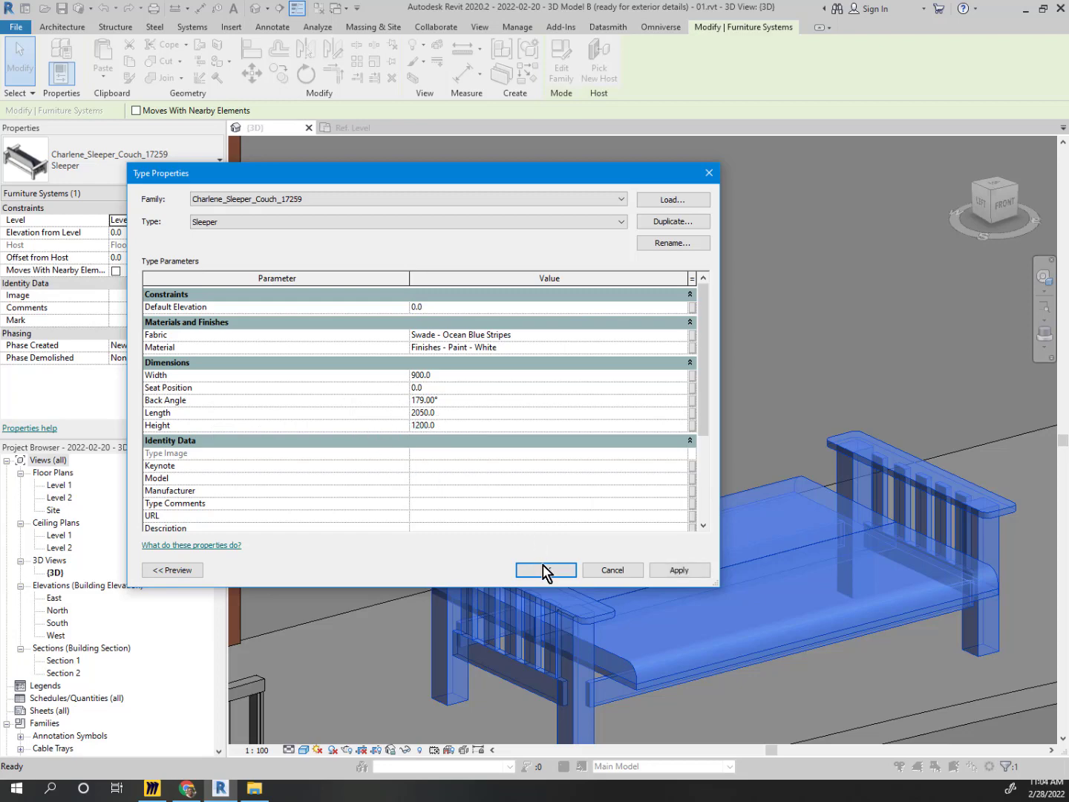
{"action": "left_click", "coordinate": [545, 569]}
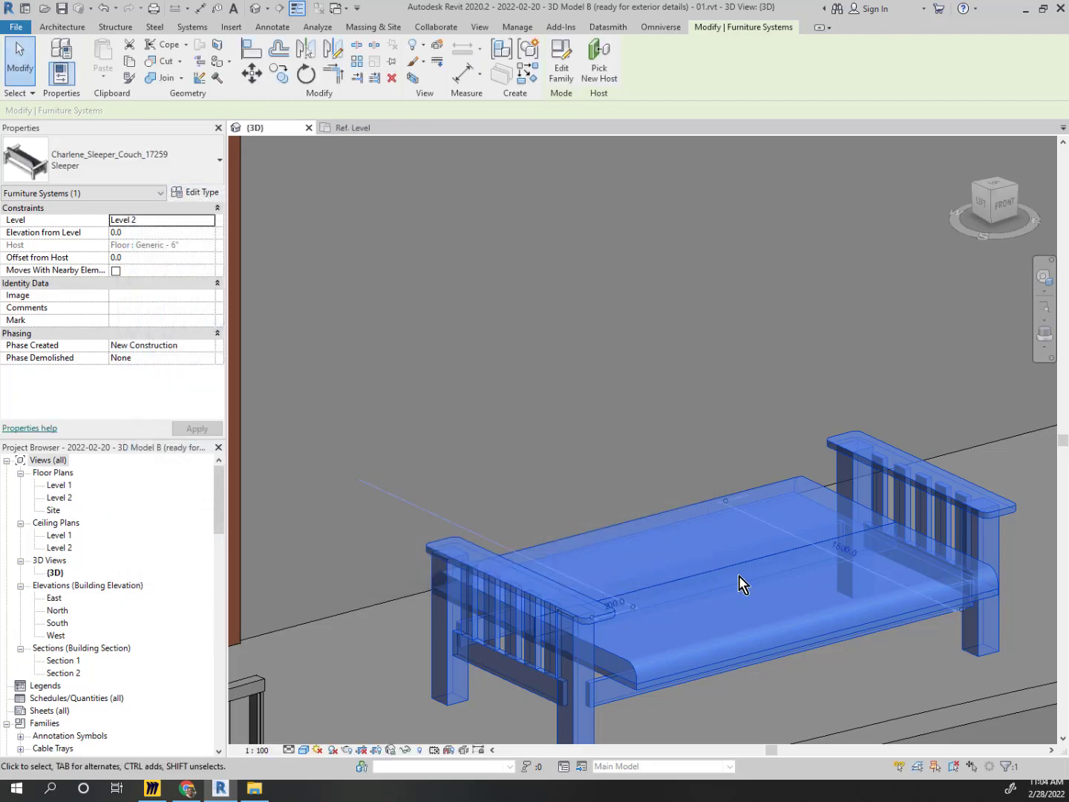
Set the Length of the couch's Sleeper type to 3000
{"action": "left_click", "coordinate": [194, 193]}
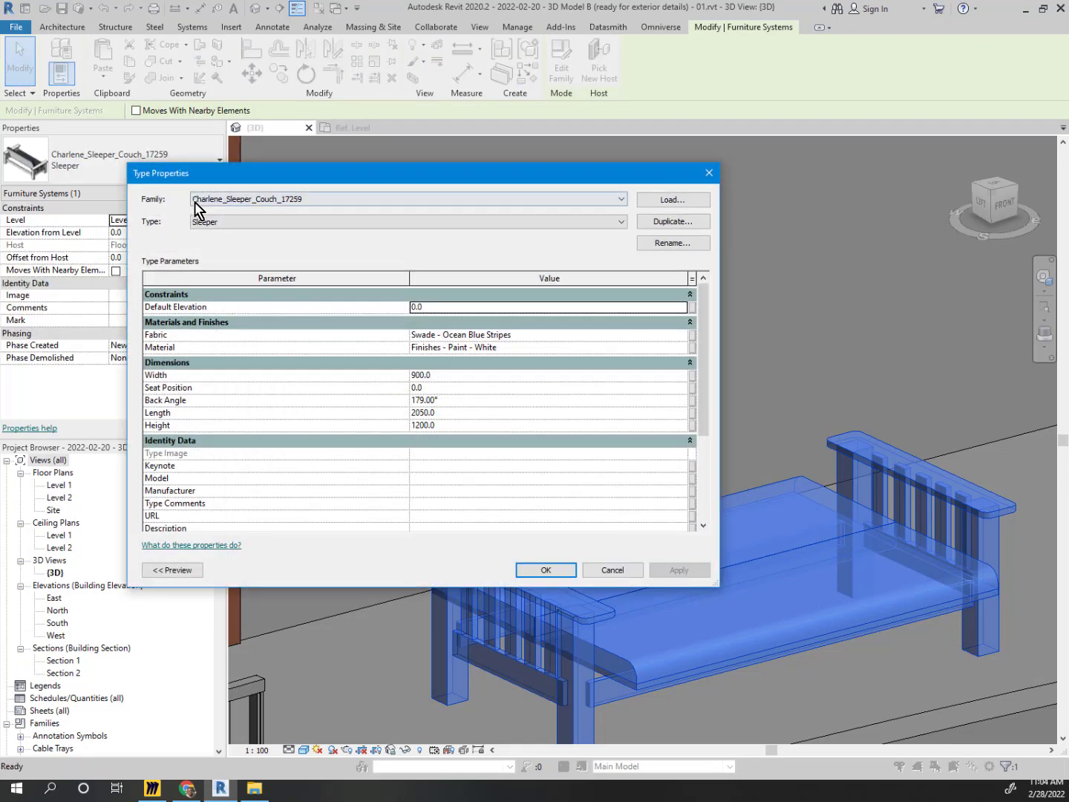
{"action": "left_click", "coordinate": [451, 412]}
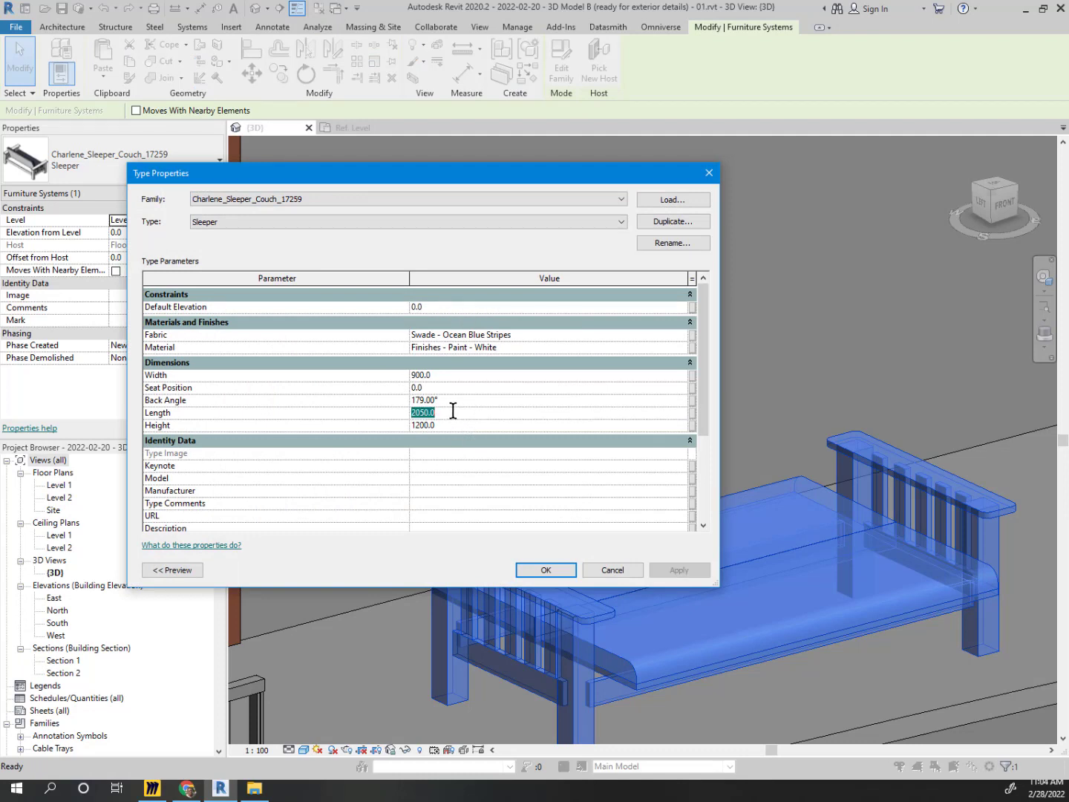
{"action": "type", "text": "300"}
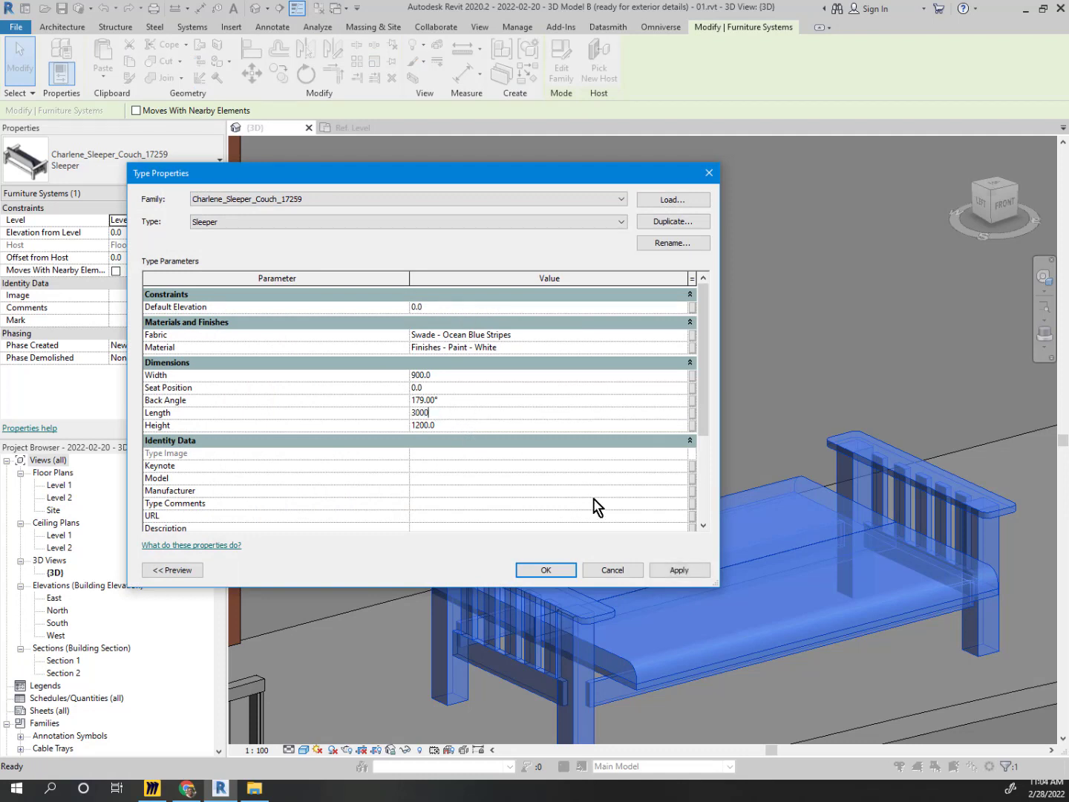
{"action": "left_click", "coordinate": [569, 571]}
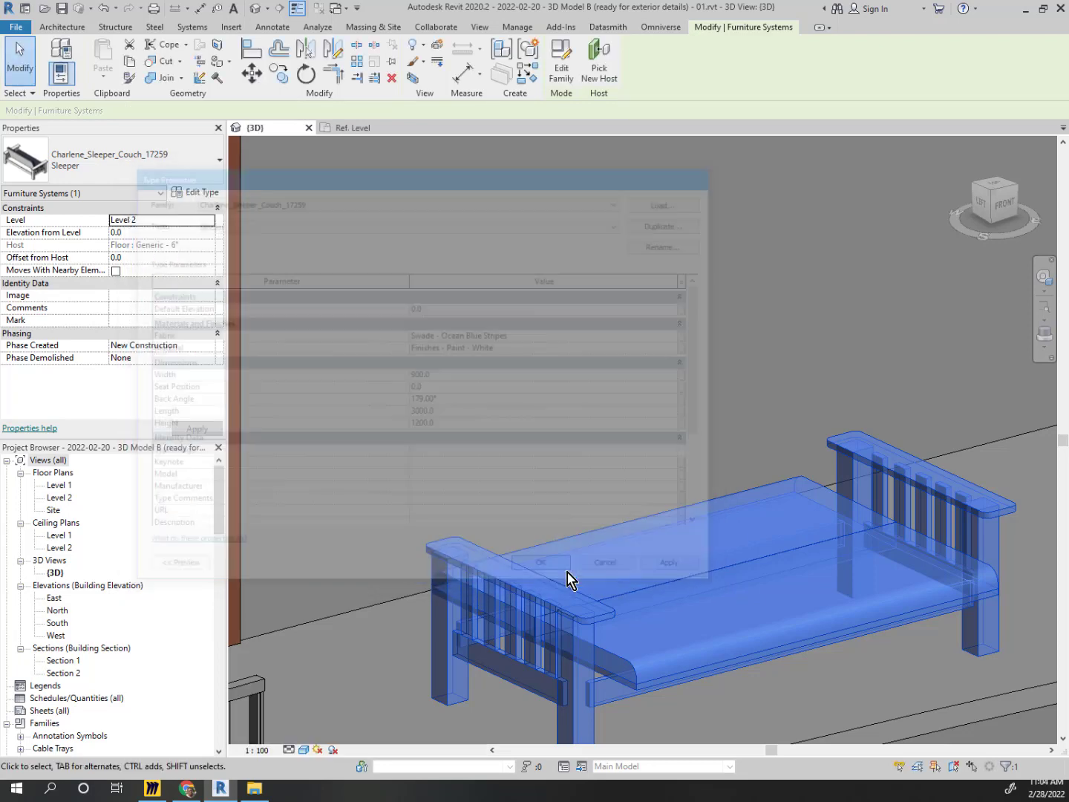
{"action": "scroll", "coordinate": [508, 558], "scroll_direction": "down", "scroll_amount": 3}
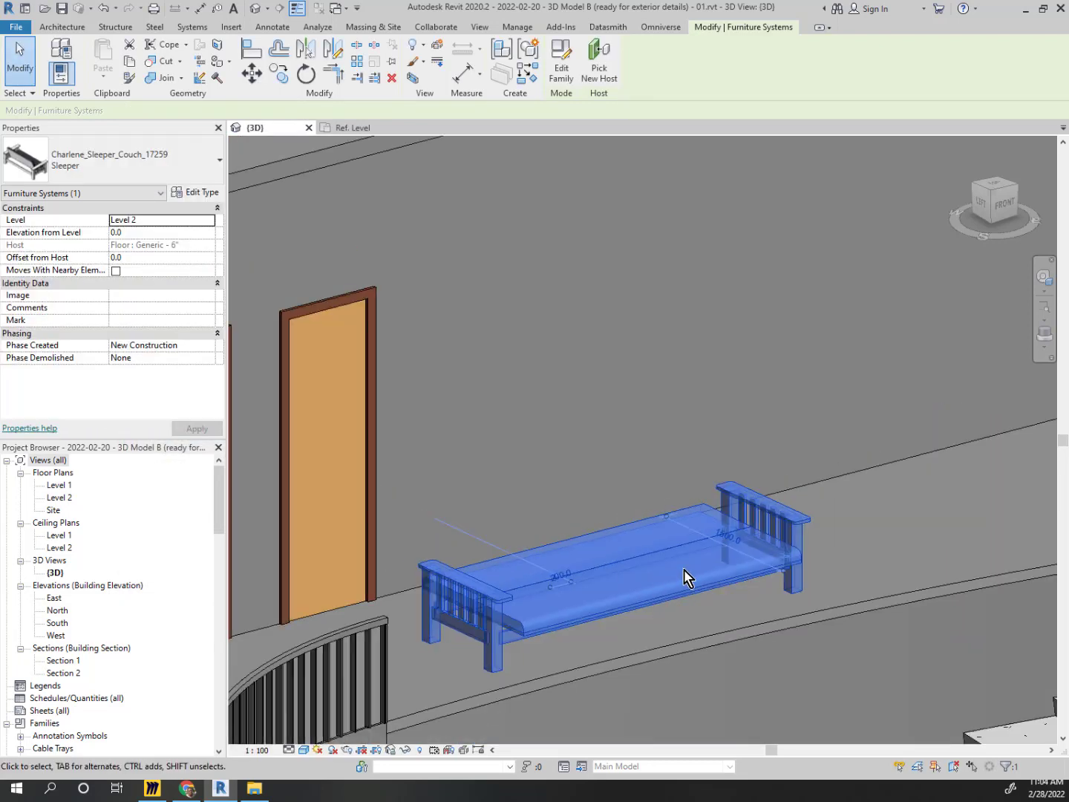
{"action": "scroll", "coordinate": [629, 583], "scroll_direction": "up", "scroll_amount": 2}
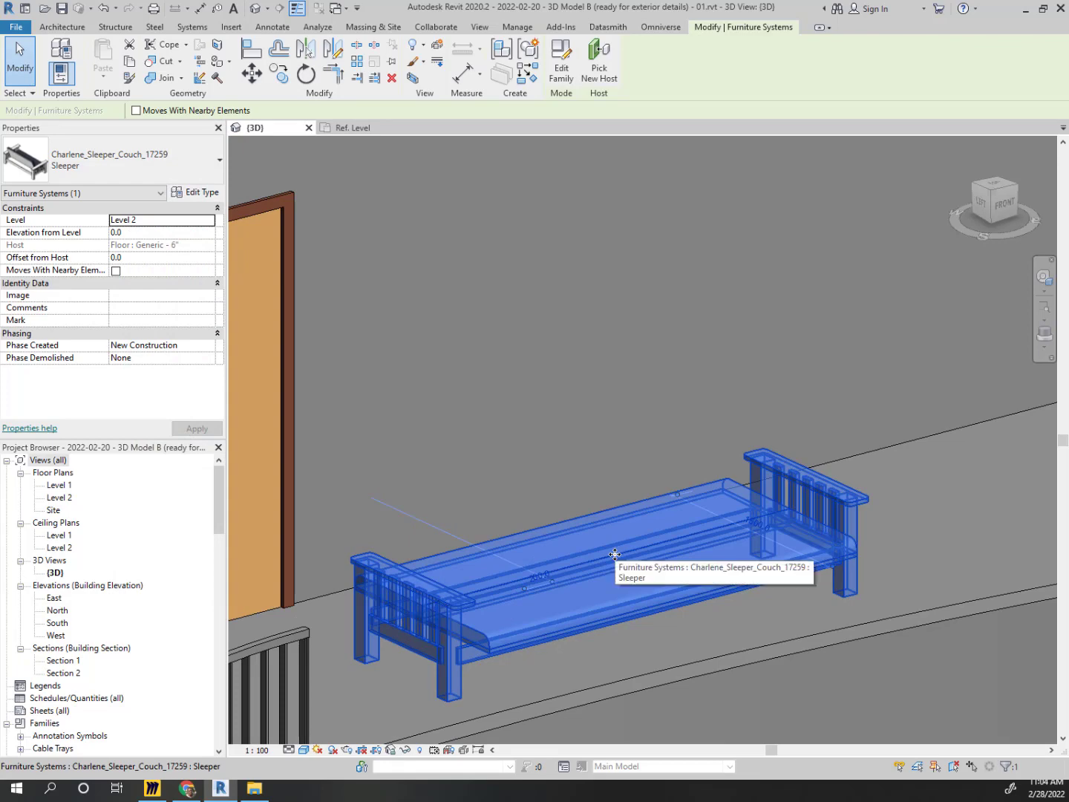
Set the Seat Position of the couch's Sleeper type to 30
{"action": "key", "text": "Escape"}
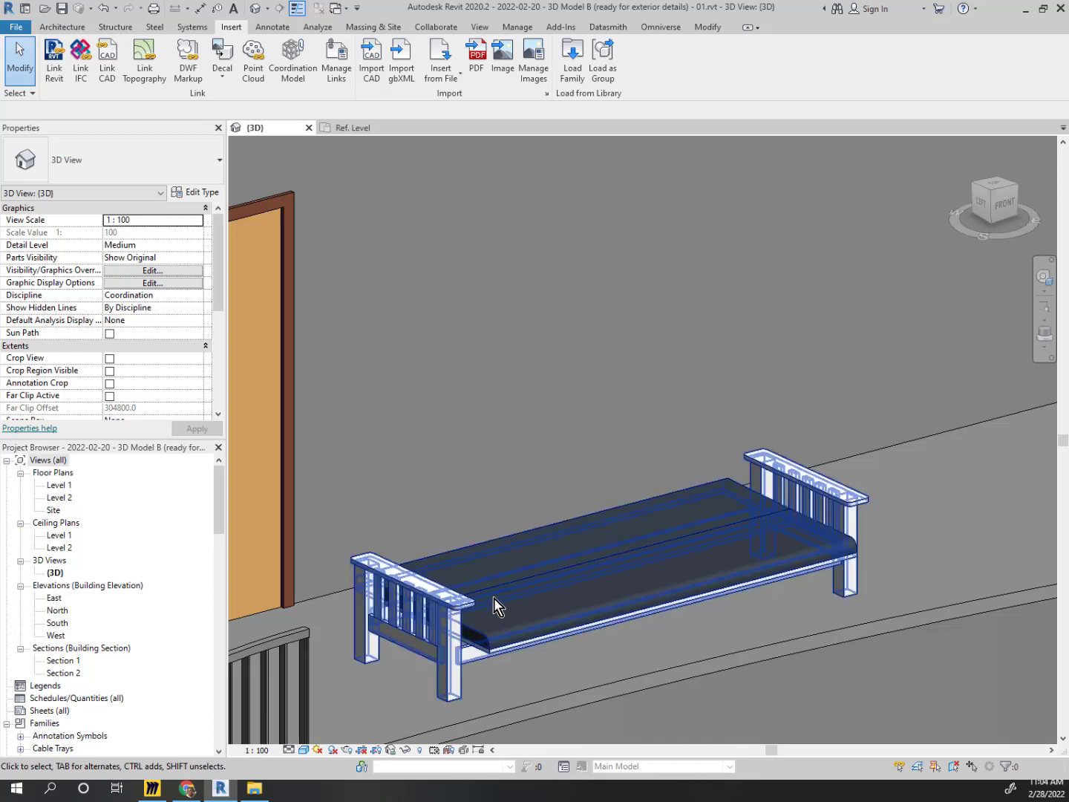
{"action": "left_click", "coordinate": [445, 617]}
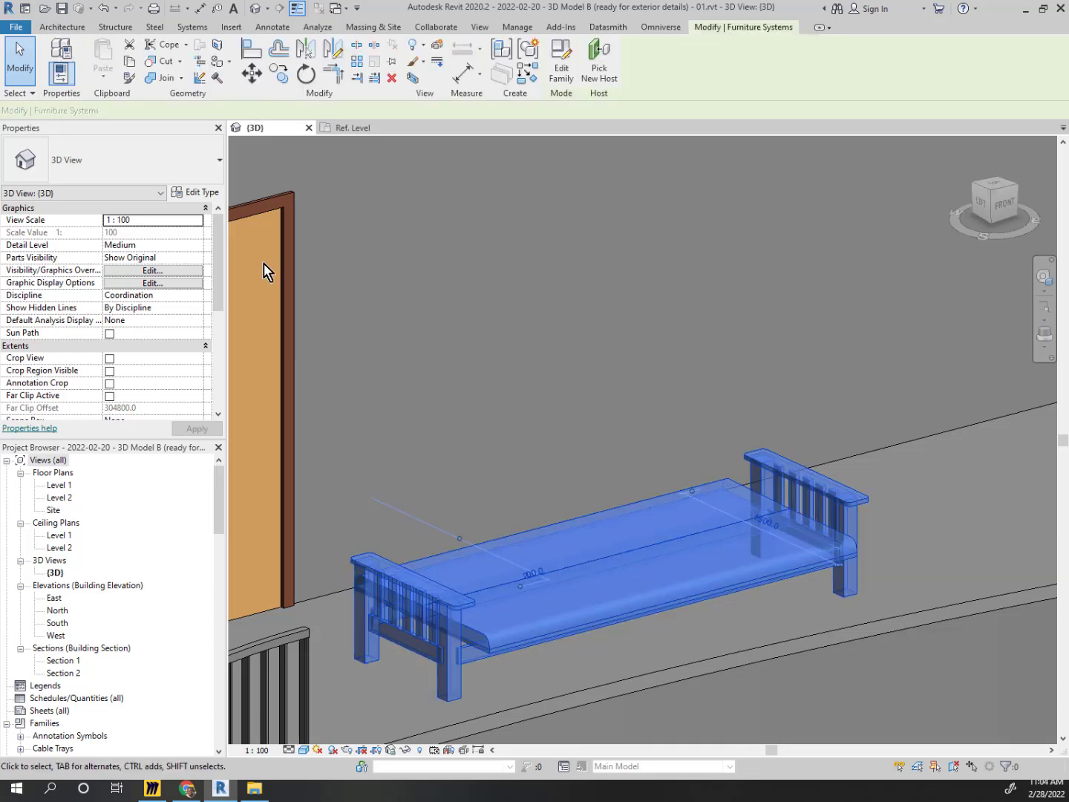
{"action": "left_click", "coordinate": [206, 199]}
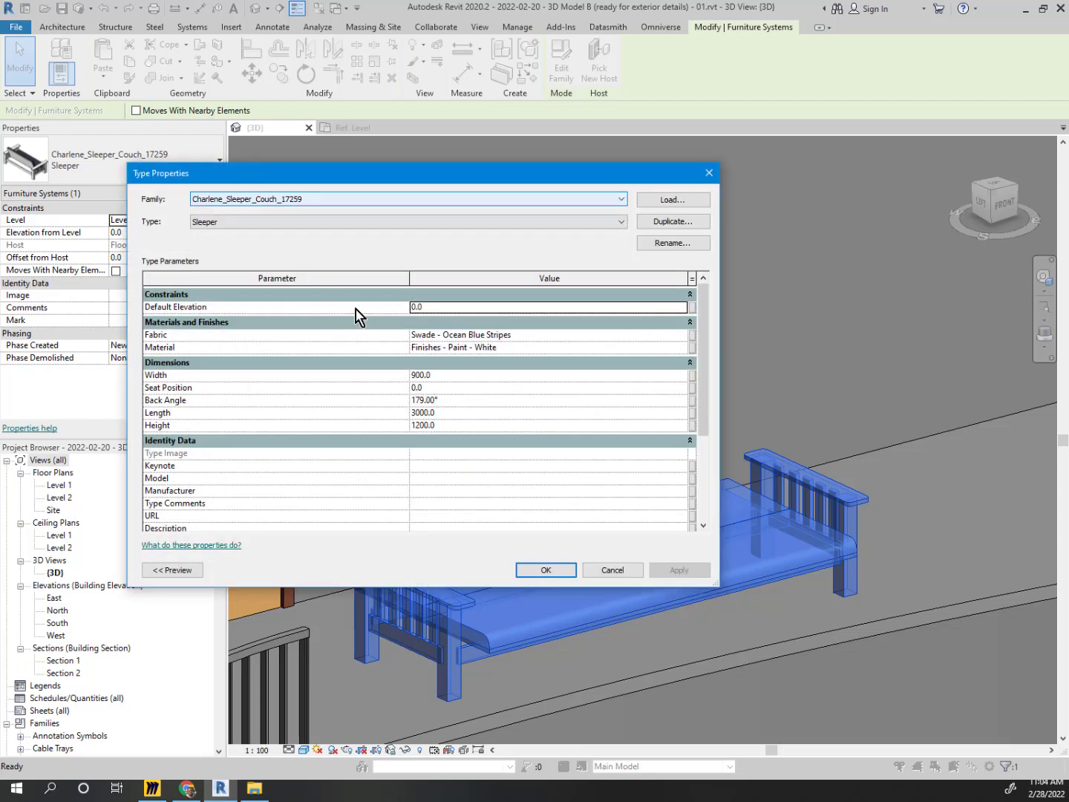
{"action": "left_click", "coordinate": [423, 386]}
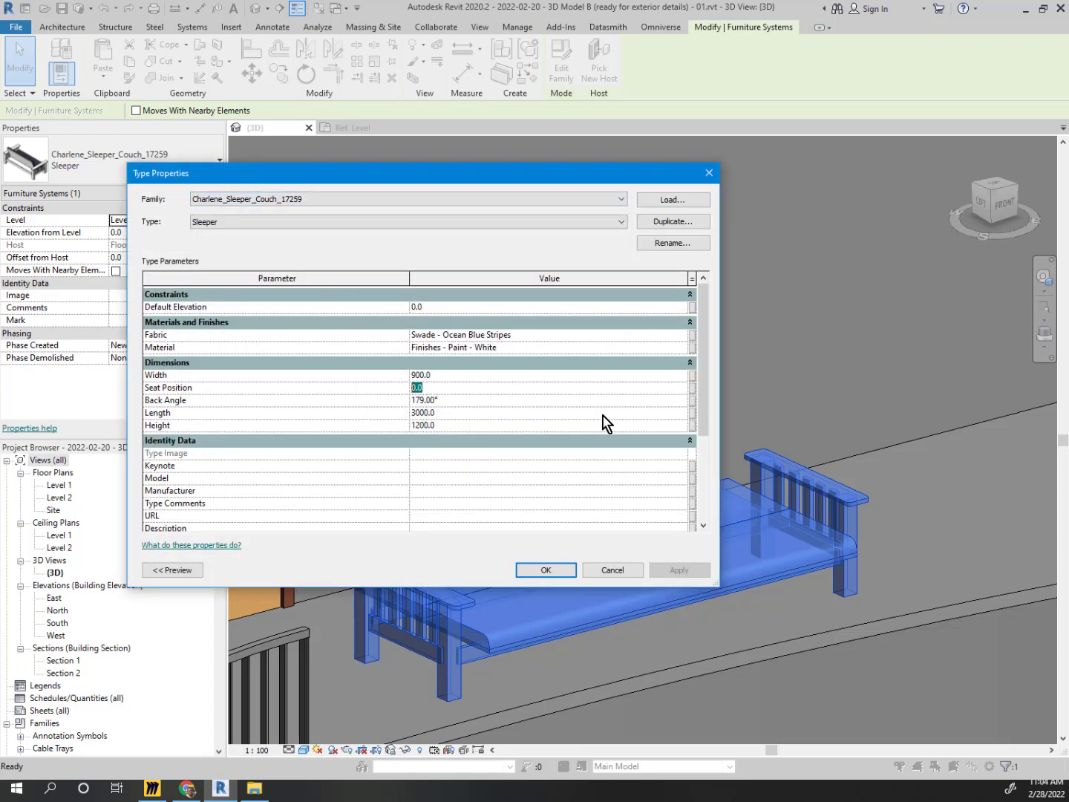
{"action": "type", "text": "30"}
{"action": "left_click", "coordinate": [546, 570]}
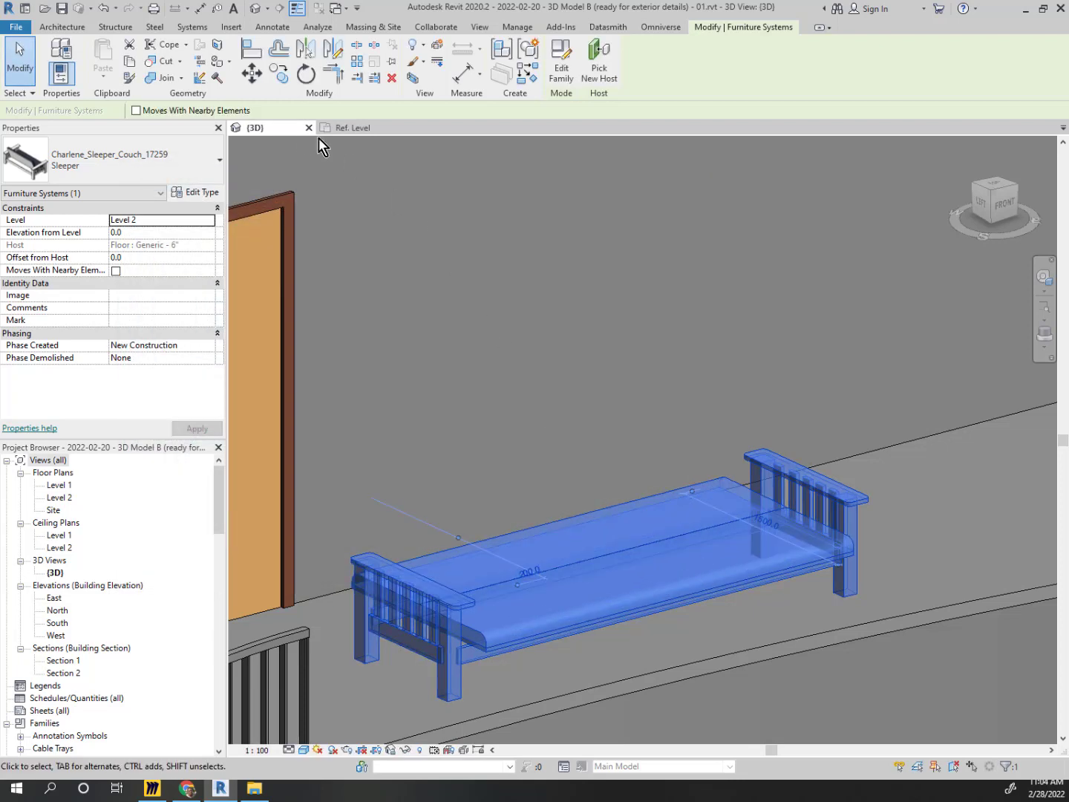
Set the Seat Position of the couch's Sleeper type to 90
{"action": "left_click", "coordinate": [195, 196]}
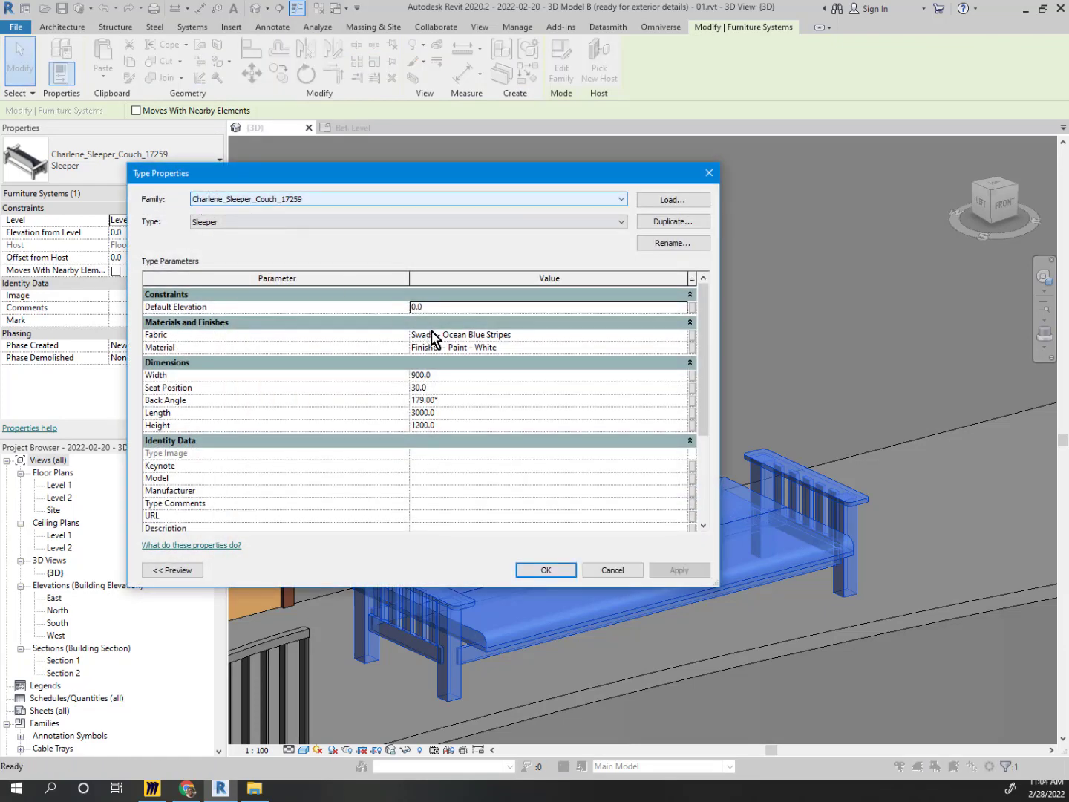
{"action": "left_click", "coordinate": [452, 386]}
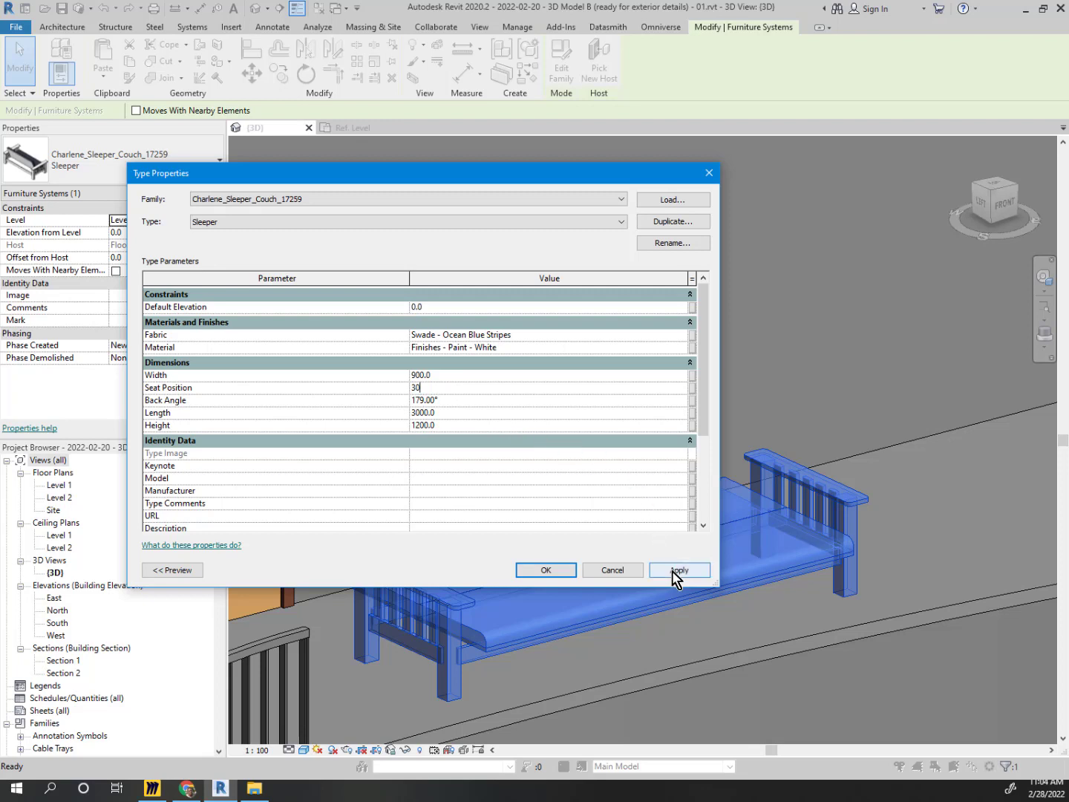
{"action": "left_click", "coordinate": [677, 572]}
{"action": "left_click", "coordinate": [452, 386]}
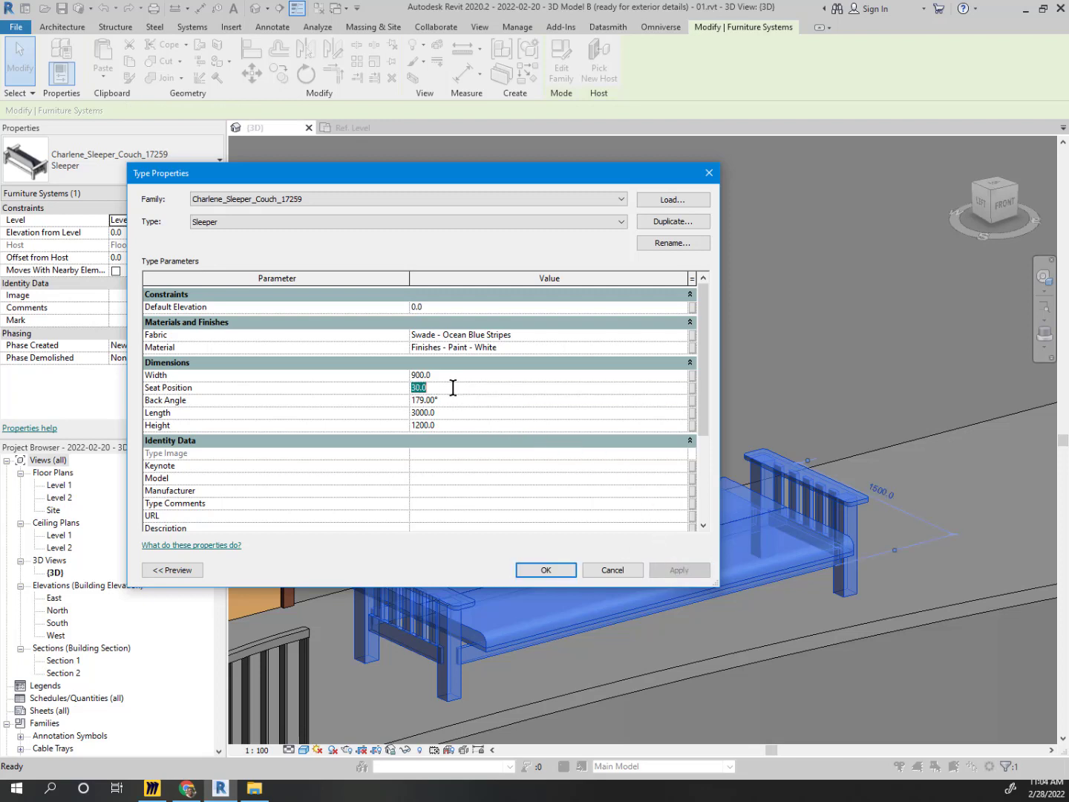
{"action": "type", "text": "90"}
{"action": "left_click", "coordinate": [679, 570]}
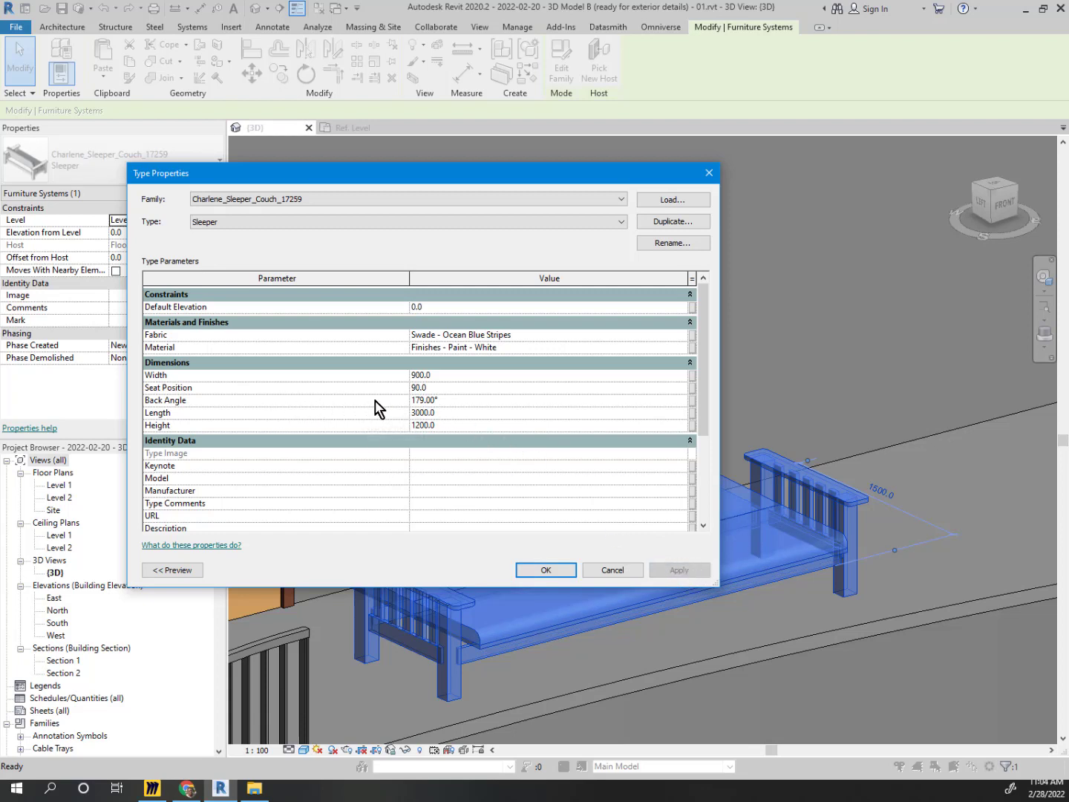
Change the Back Angle of the couch's Sleeper type so the backrest tilts up from the seat
{"action": "left_click", "coordinate": [431, 402]}
{"action": "left_click_drag", "start_coordinate": [453, 401], "coordinate": [396, 401]}
{"action": "left_click", "coordinate": [565, 571]}
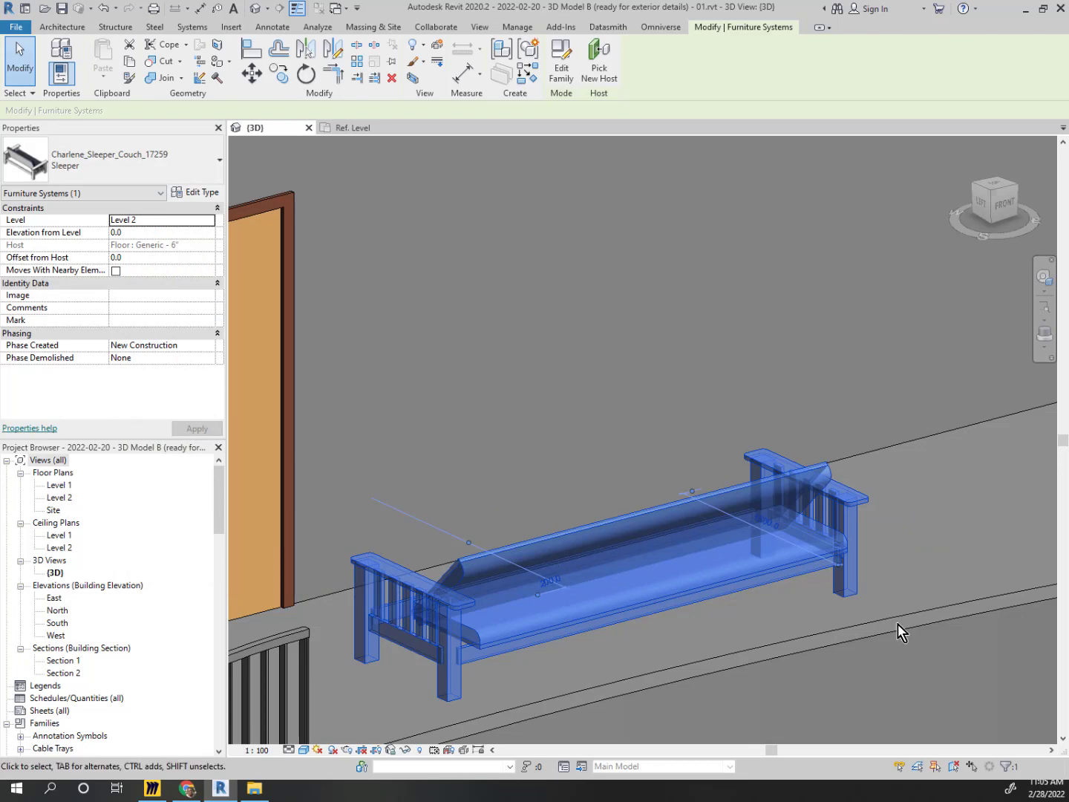
{"action": "key", "text": "Escape"}
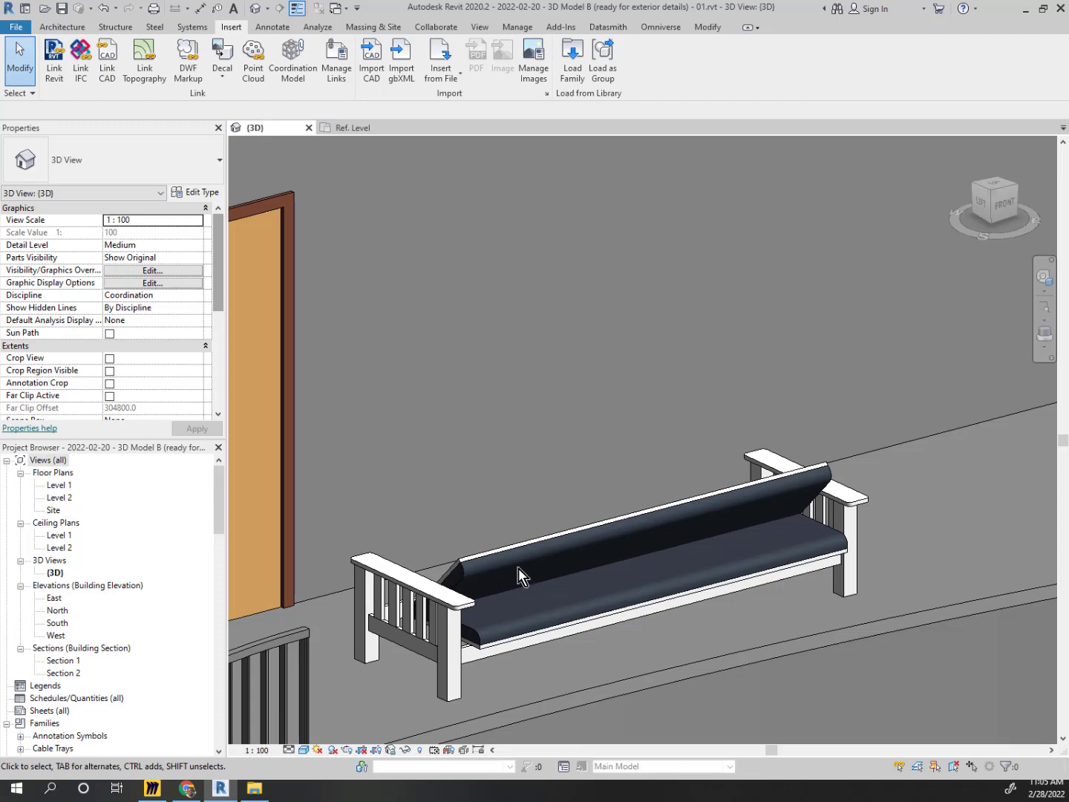
Delete the placed couch from the upper floor beside the two doors
{"action": "scroll", "coordinate": [648, 578], "scroll_direction": "down", "scroll_amount": 4}
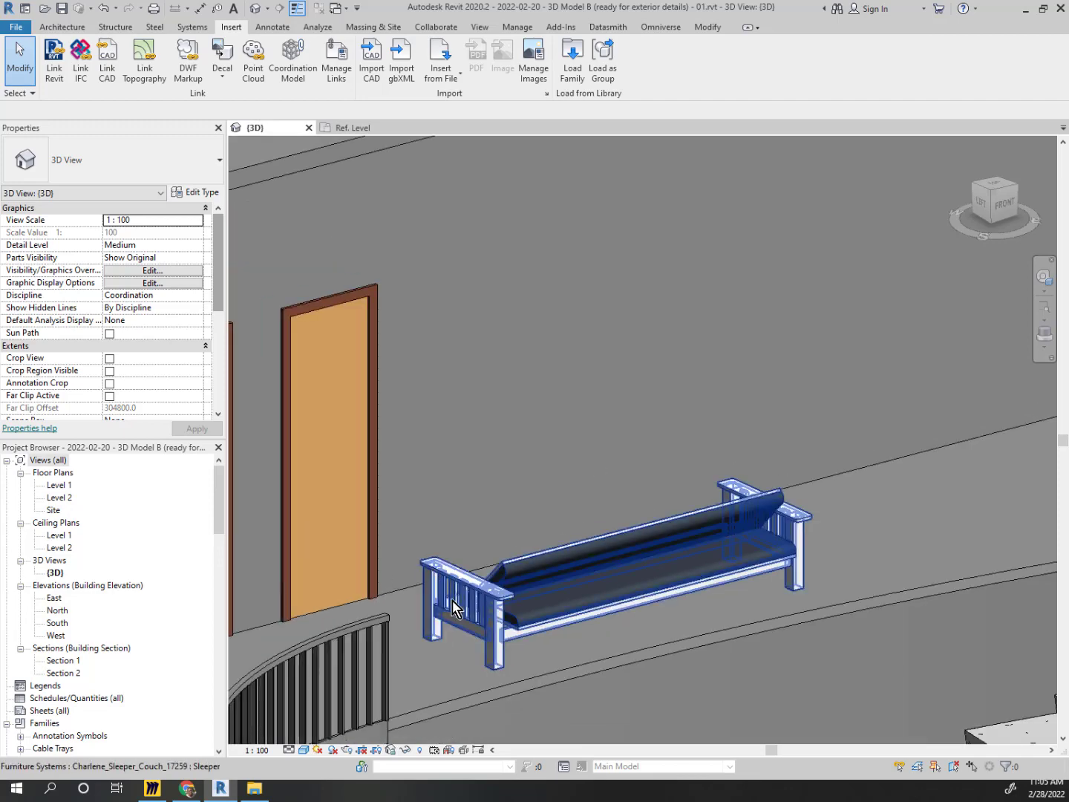
{"action": "scroll", "coordinate": [452, 607], "scroll_direction": "up", "scroll_amount": 2}
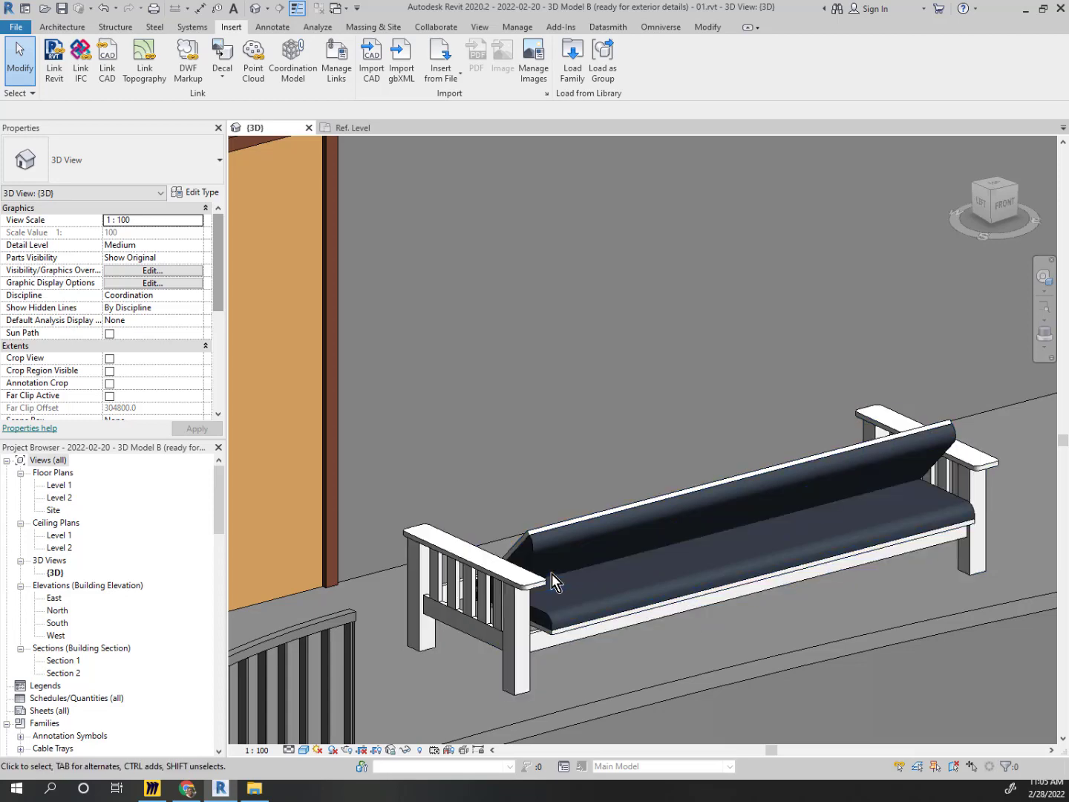
{"action": "scroll", "coordinate": [551, 574], "scroll_direction": "down", "scroll_amount": 3}
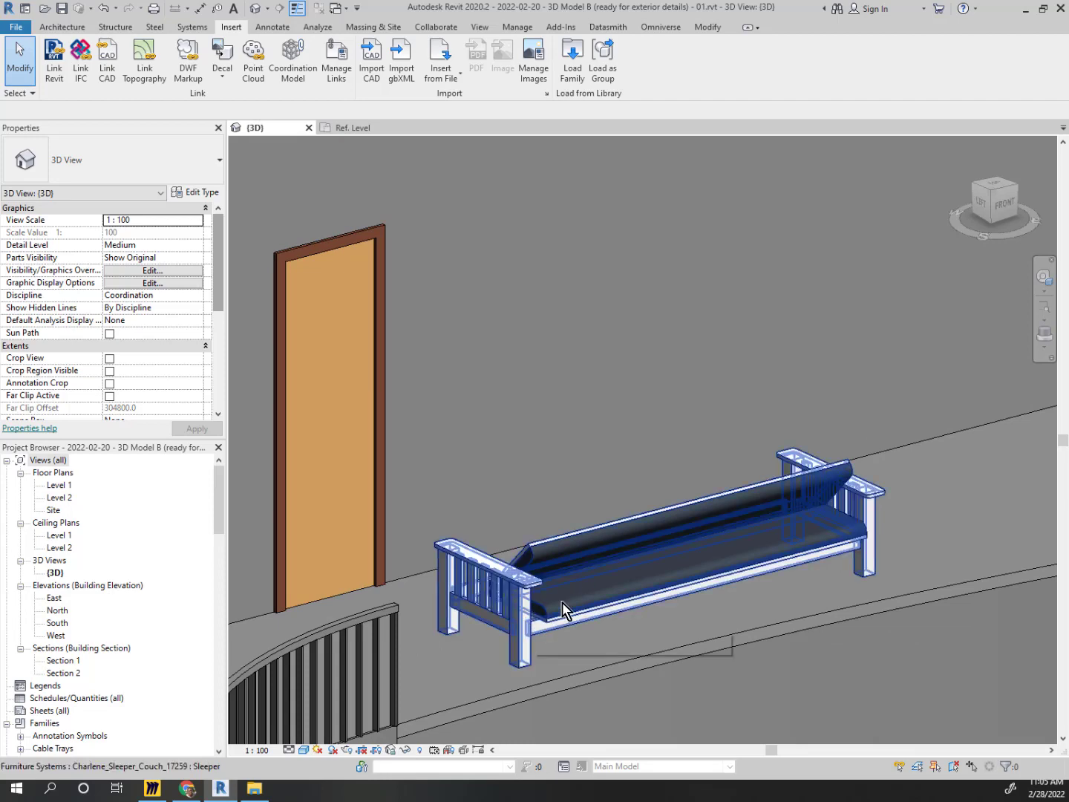
{"action": "middle_click_drag", "start_coordinate": [562, 602], "coordinate": [745, 585]}
{"action": "left_click", "coordinate": [742, 573]}
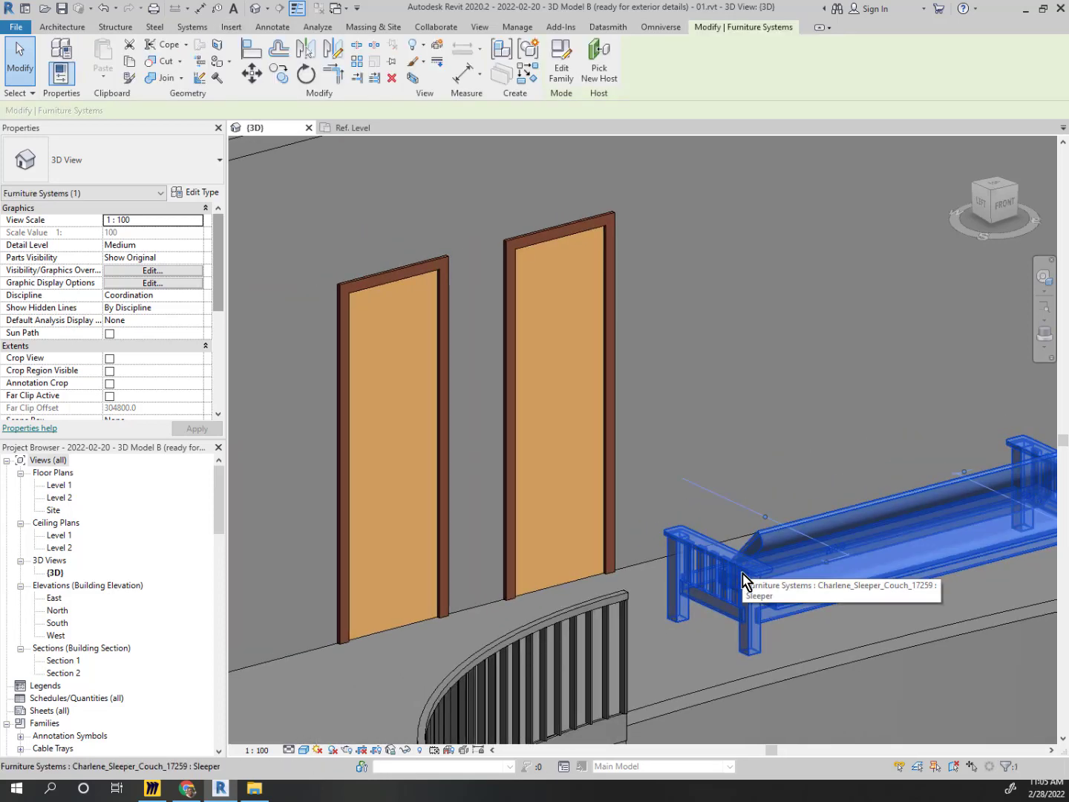
{"action": "key", "text": "Delete"}
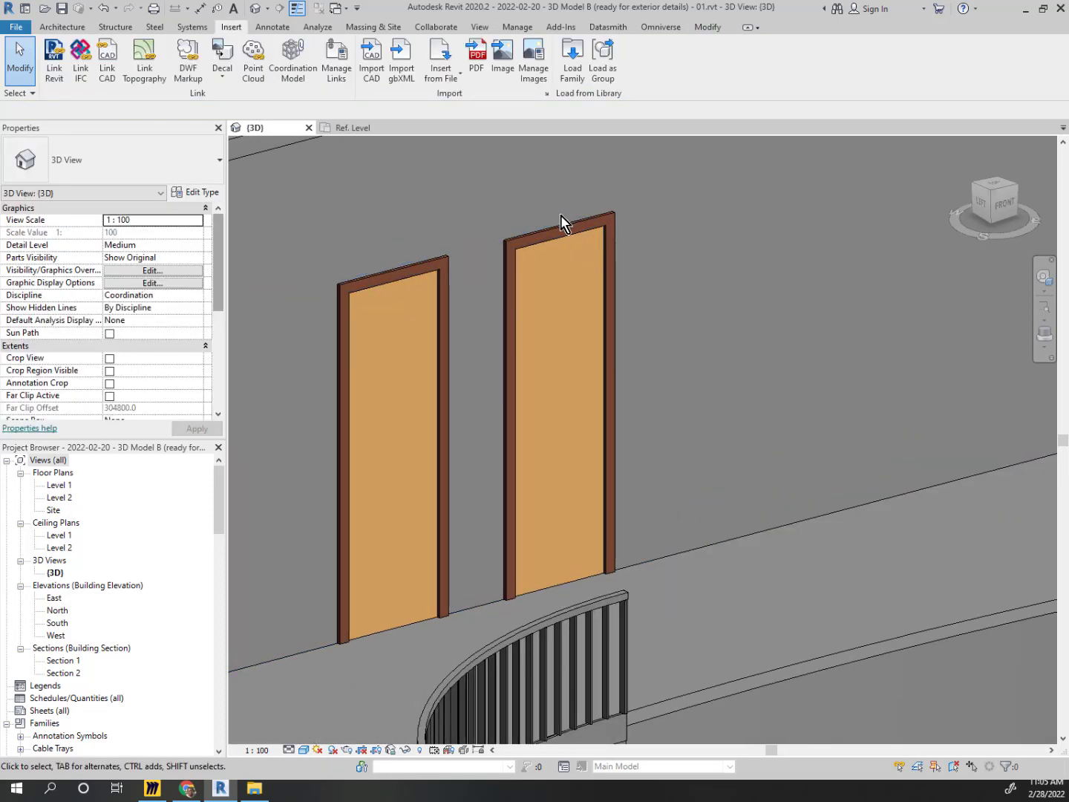
Delete both single-flush doors from the upper-floor wall
{"action": "left_click", "coordinate": [559, 227]}
{"action": "key", "text": "Delete"}
{"action": "left_click", "coordinate": [439, 262]}
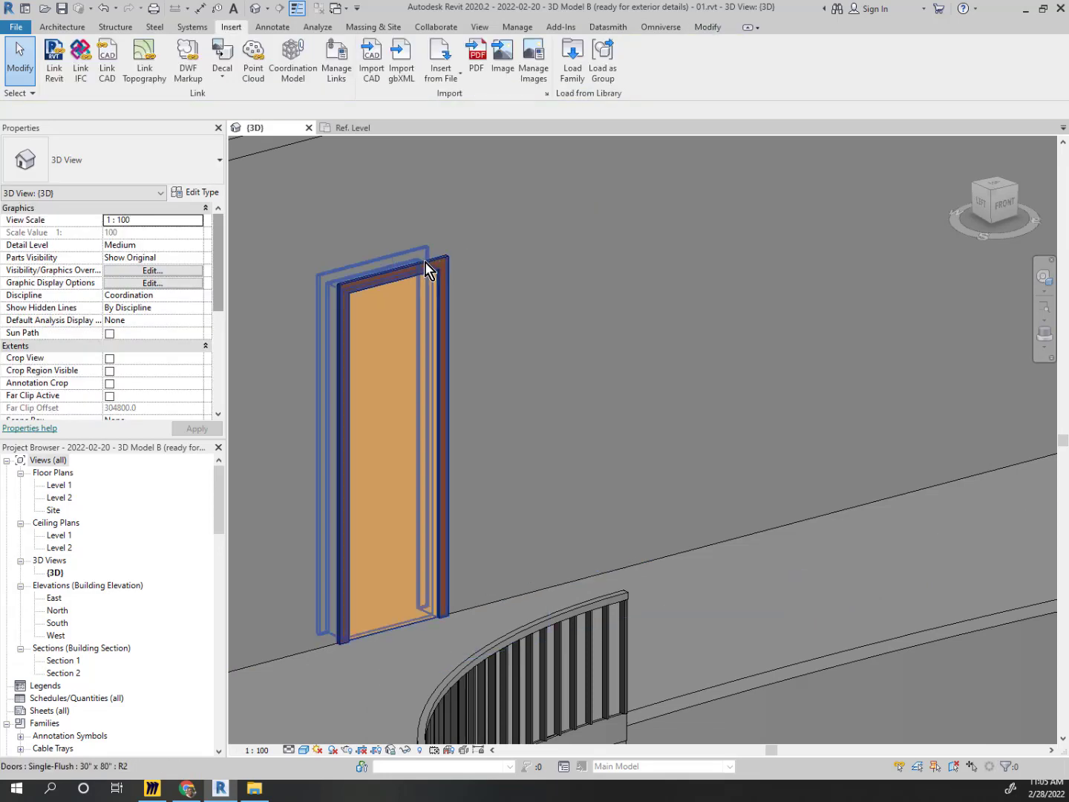
{"action": "key", "text": "Delete"}
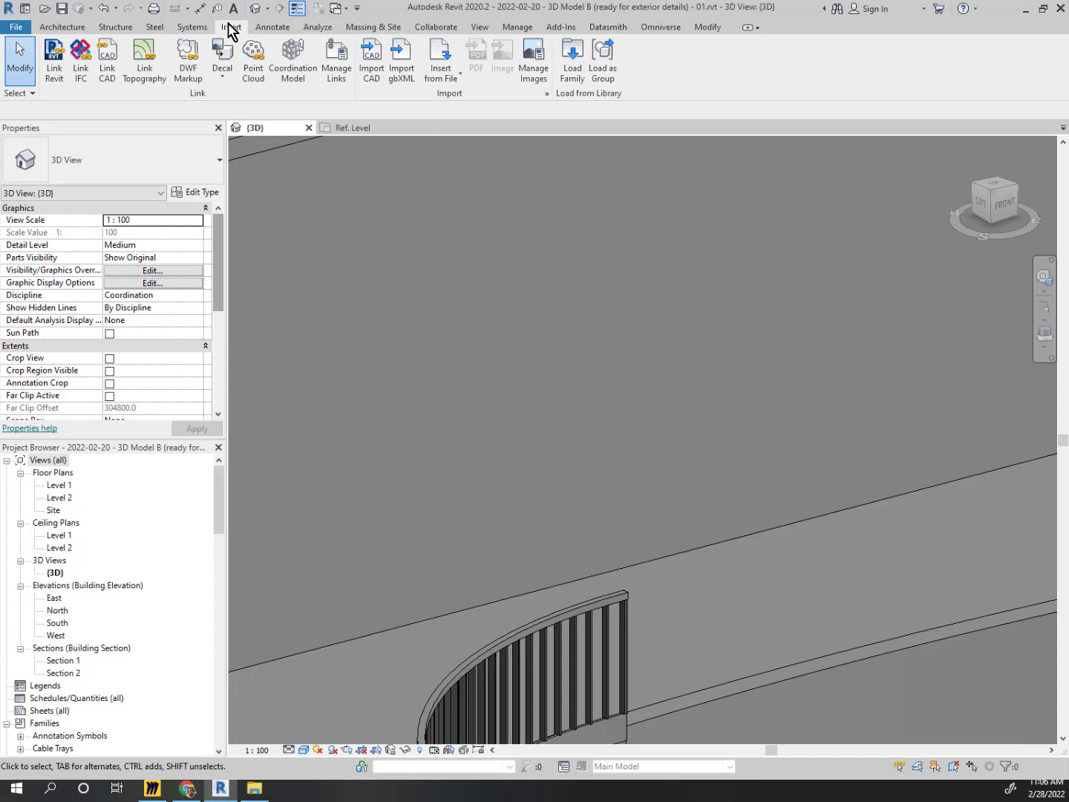
Start loading a family and browse to the Doors folder of the US Metric library
{"action": "left_click", "coordinate": [570, 60]}
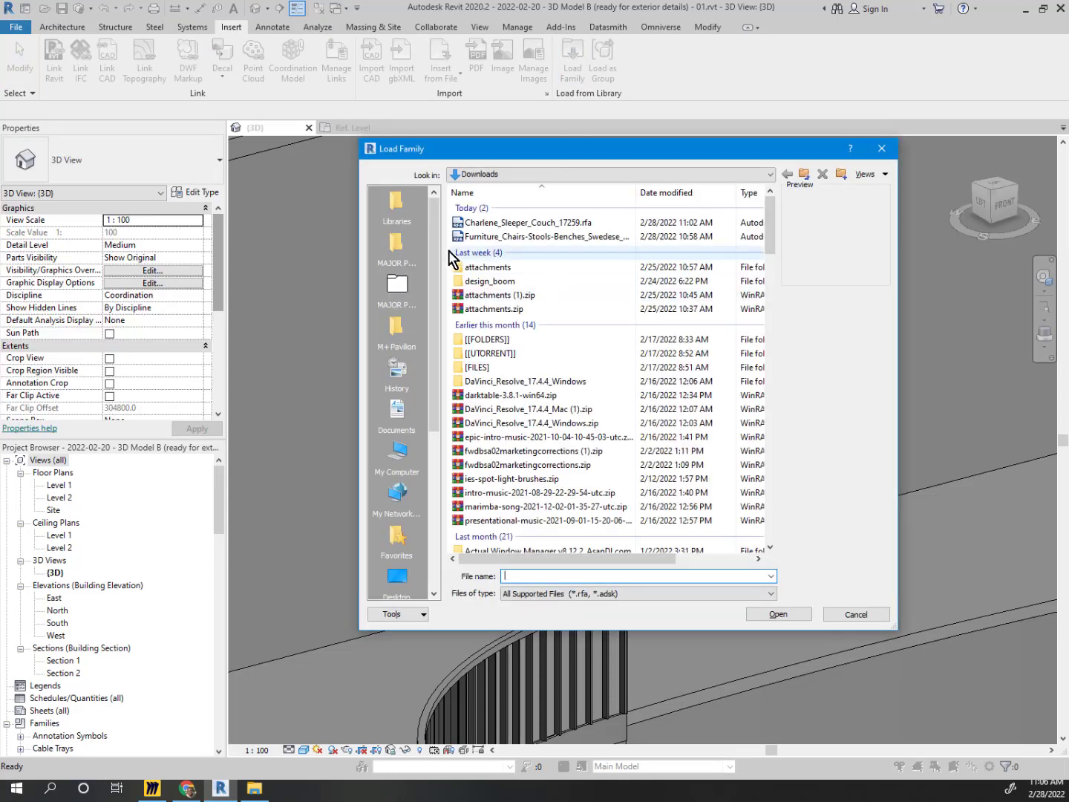
{"action": "left_click", "coordinate": [395, 211]}
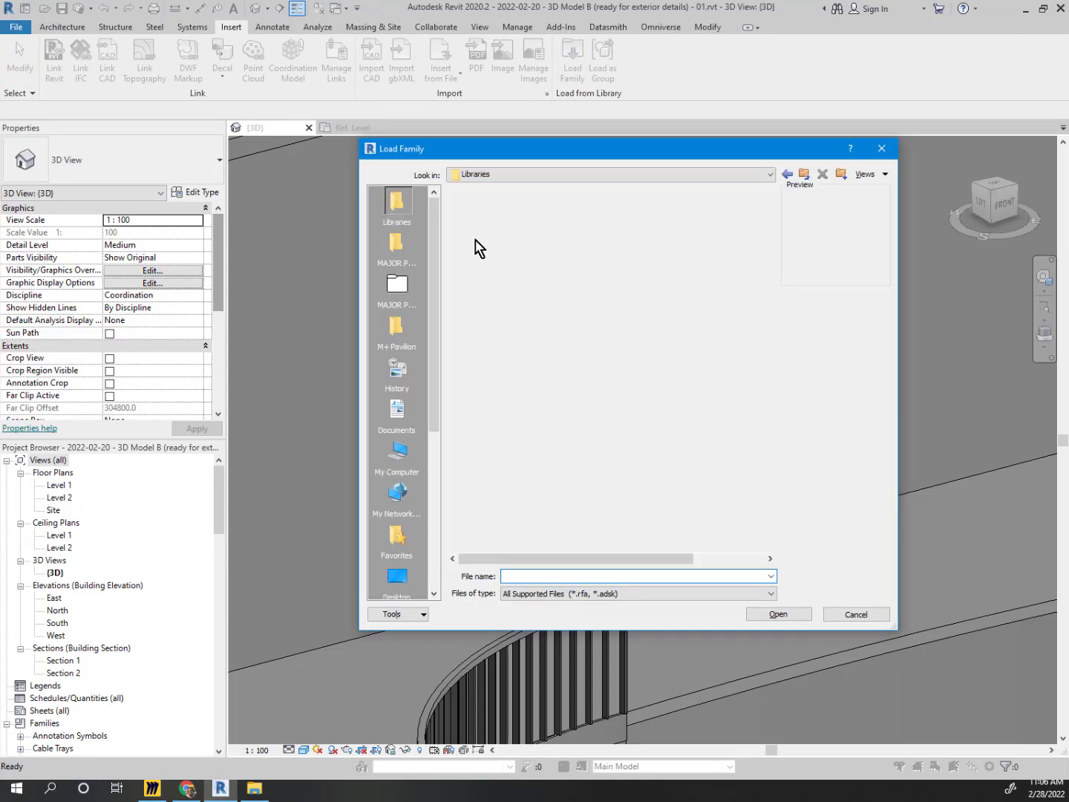
{"action": "double_click", "coordinate": [496, 233]}
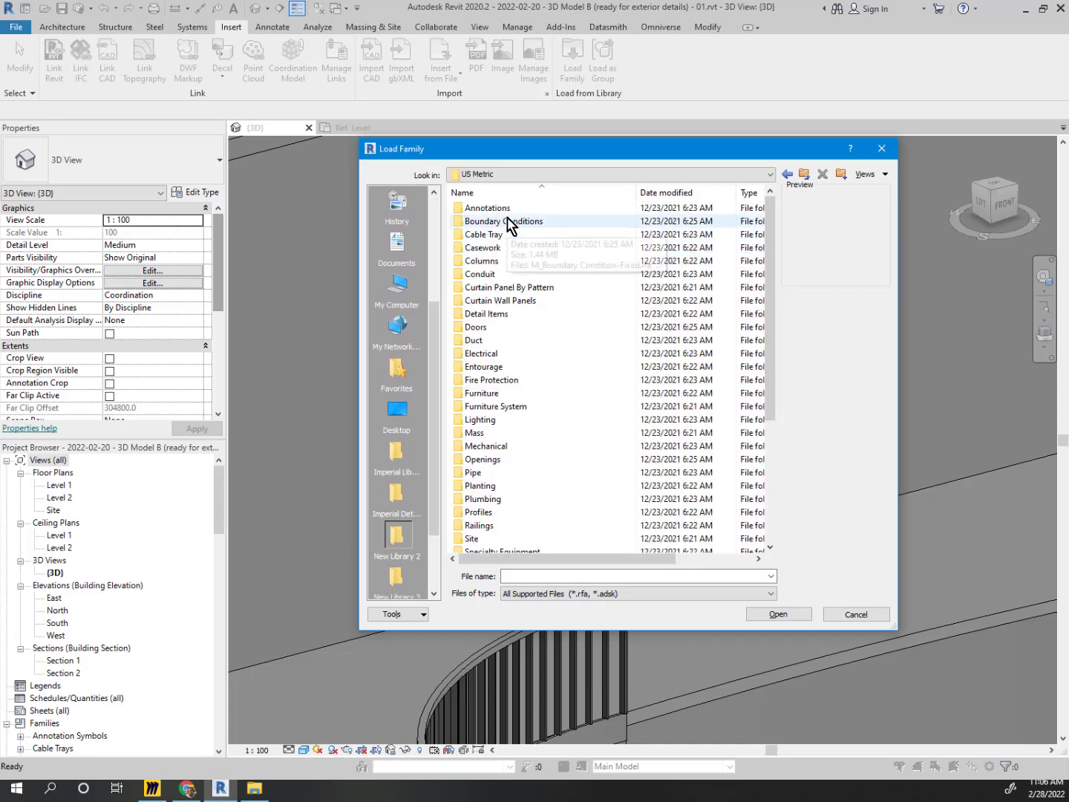
{"action": "double_click", "coordinate": [492, 330]}
Examine the previews of the door families in the Doors folder, including the curtain-wall, double, opening, overhead and single-panel doors
{"action": "left_click", "coordinate": [535, 244]}
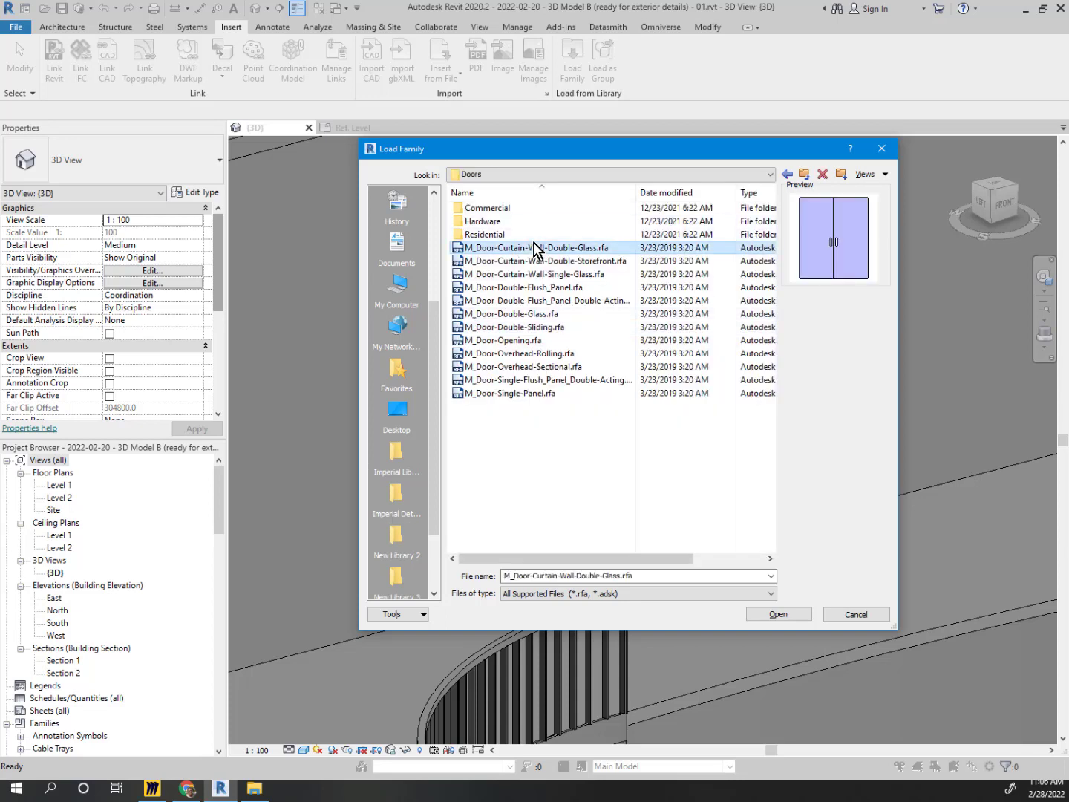
{"action": "key", "text": "Down"}
{"action": "key", "text": "Down"}
{"action": "left_click", "coordinate": [555, 259]}
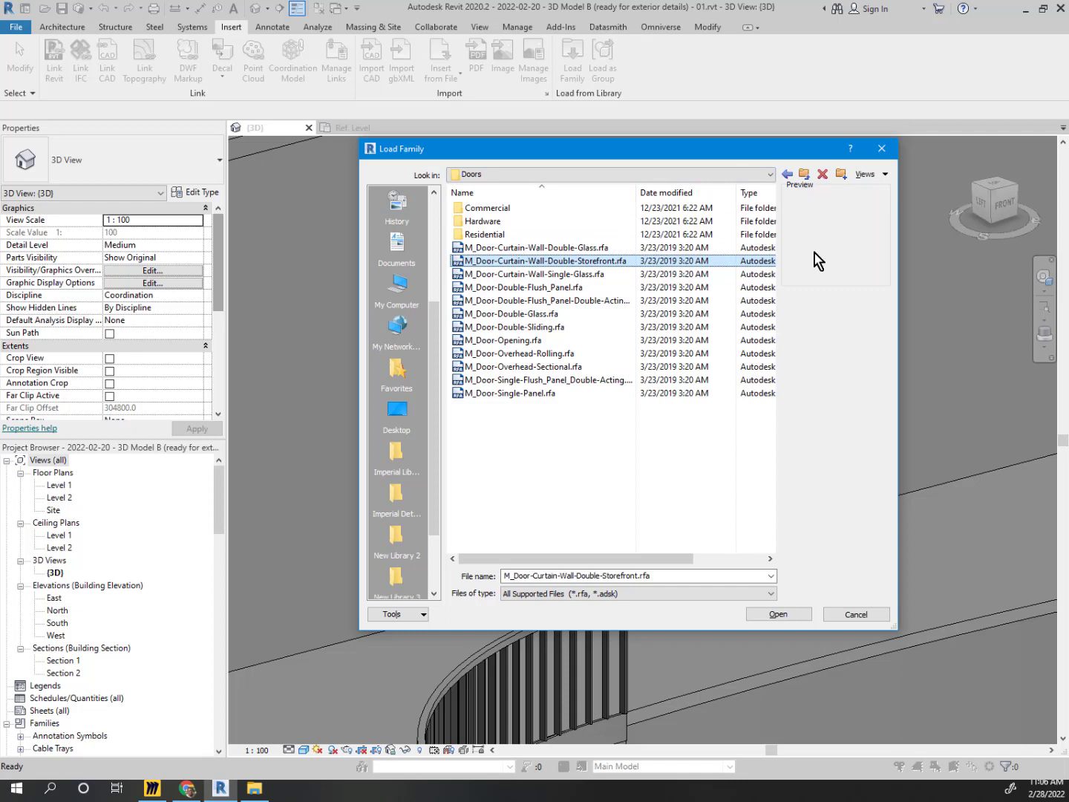
{"action": "key", "text": "Down"}
{"action": "key", "text": "Down"}
{"action": "key", "text": "Down"}
{"action": "key", "text": "Down"}
{"action": "key", "text": "Down"}
{"action": "key", "text": "Down"}
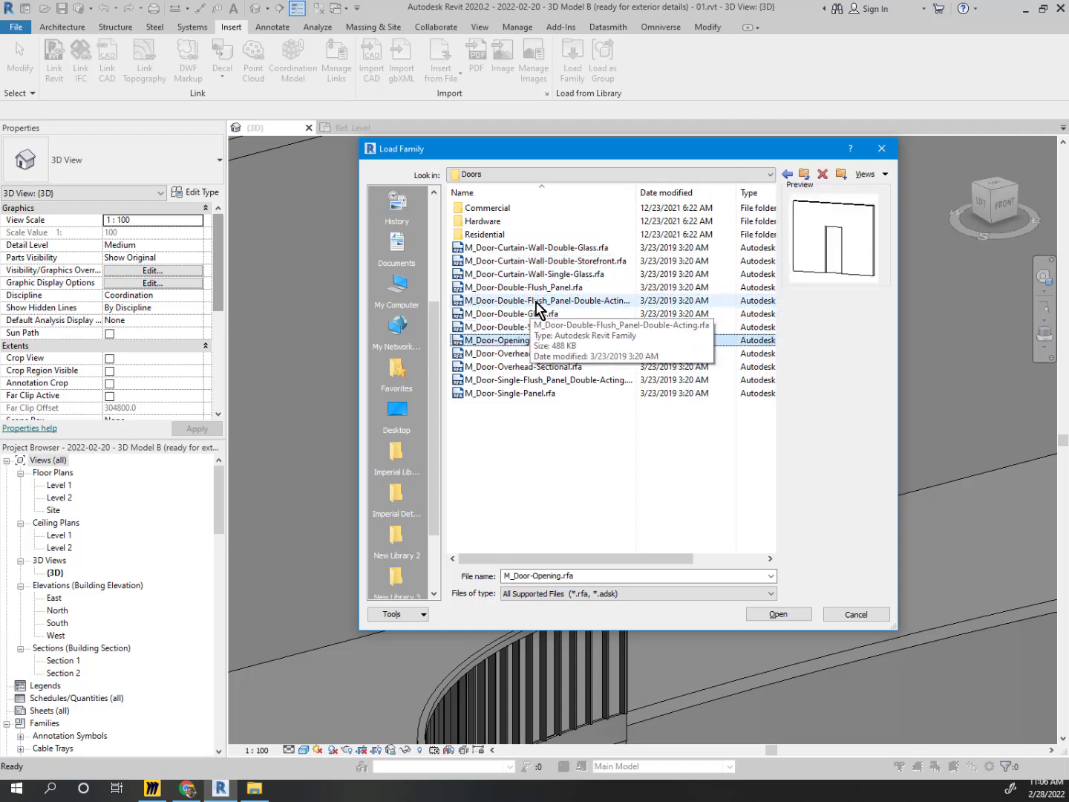
{"action": "key", "text": "Down"}
{"action": "key", "text": "Down"}
{"action": "key", "text": "Down"}
{"action": "key", "text": "Down"}
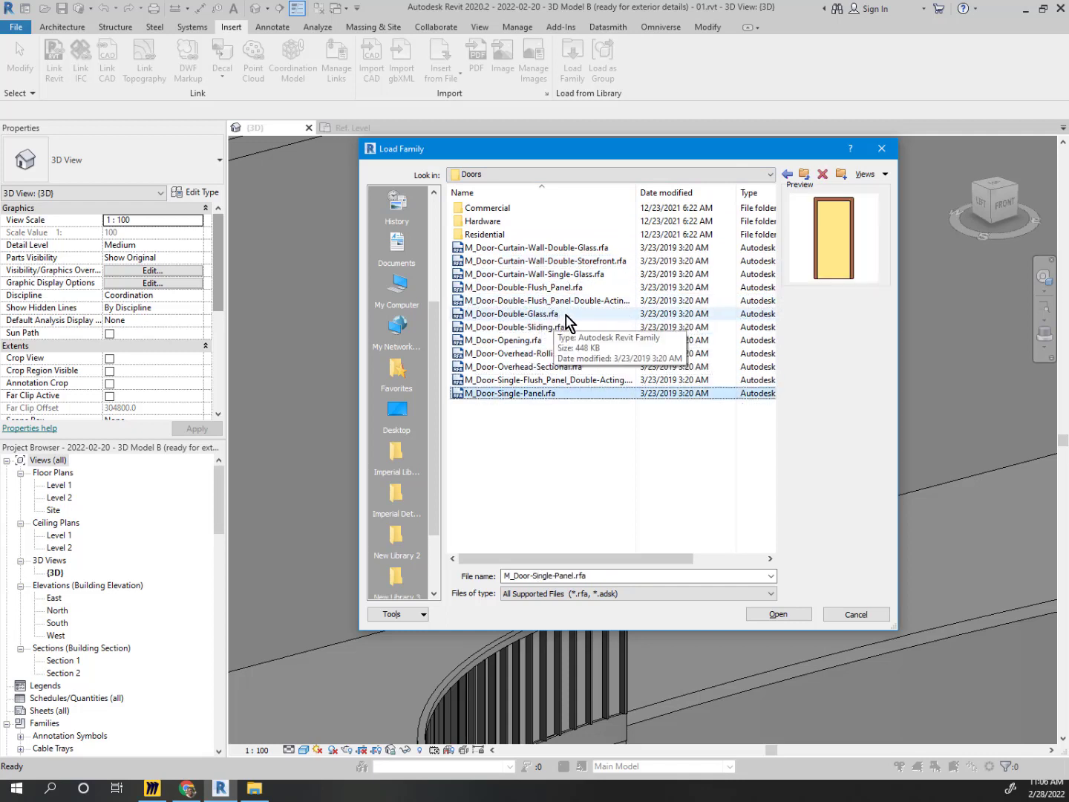
{"action": "key", "text": "Up"}
{"action": "key", "text": "Up"}
{"action": "key", "text": "Up"}
{"action": "key", "text": "Up"}
{"action": "key", "text": "Up"}
{"action": "key", "text": "Up"}
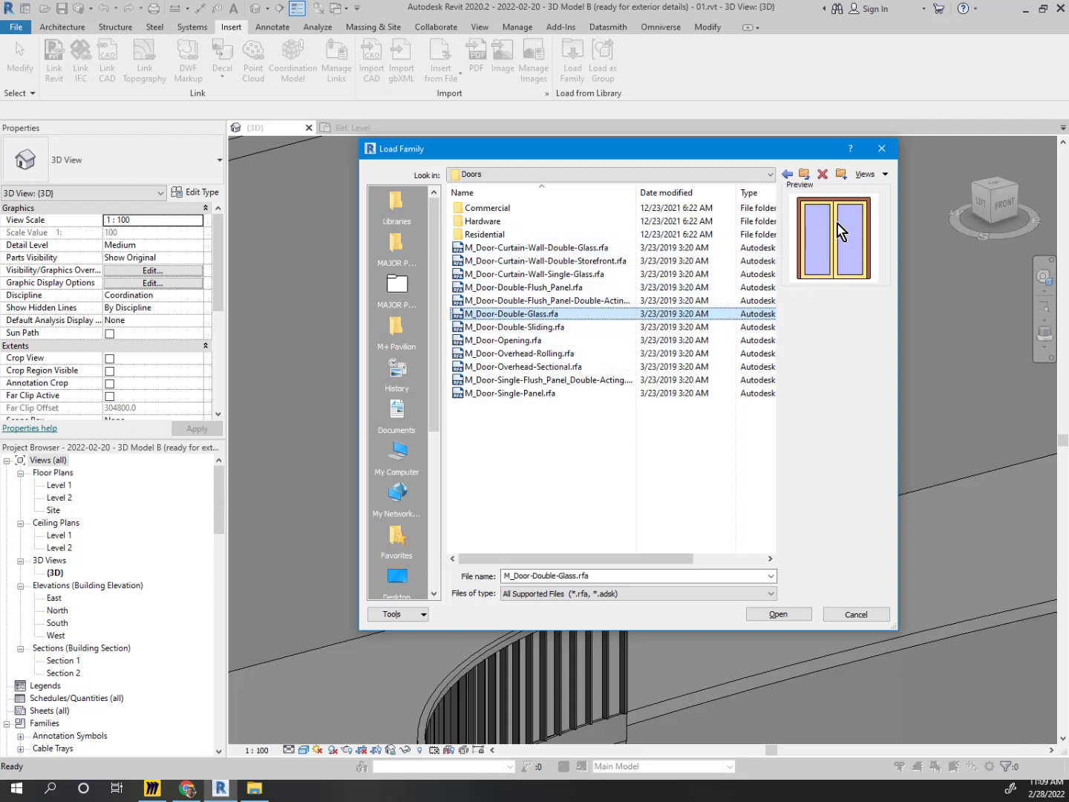
Load the M_Door-Double-Glass.rfa family with all its types from 1700 x 2000mm through 1800 x 2100mm
{"action": "double_click", "coordinate": [551, 324]}
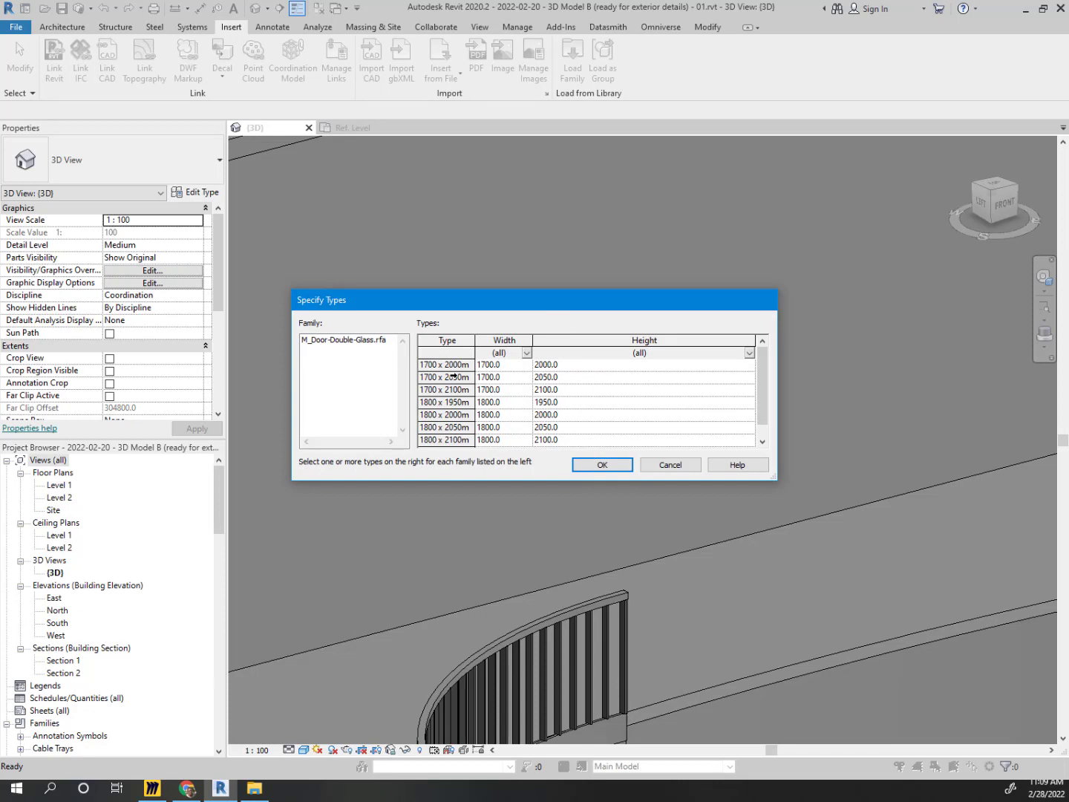
{"action": "left_click", "coordinate": [353, 347]}
{"action": "scroll", "coordinate": [444, 397], "scroll_direction": "down", "scroll_amount": 1}
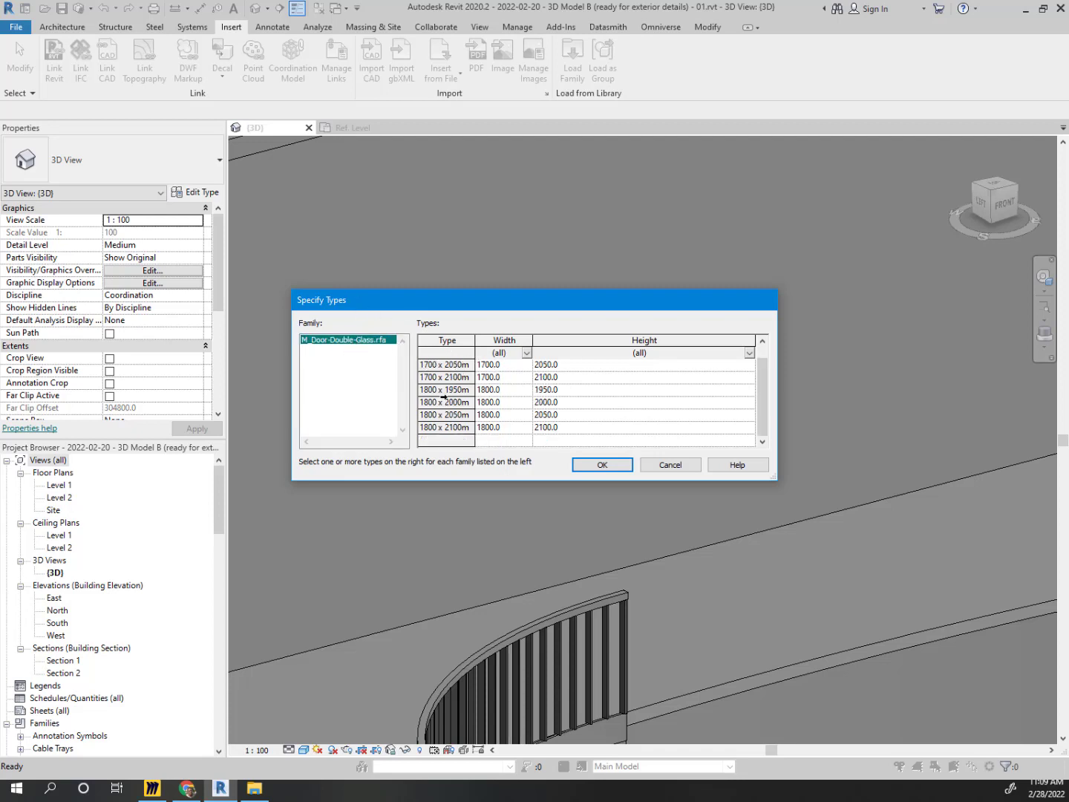
{"action": "scroll", "coordinate": [438, 390], "scroll_direction": "up", "scroll_amount": 1}
{"action": "left_click", "coordinate": [432, 365]}
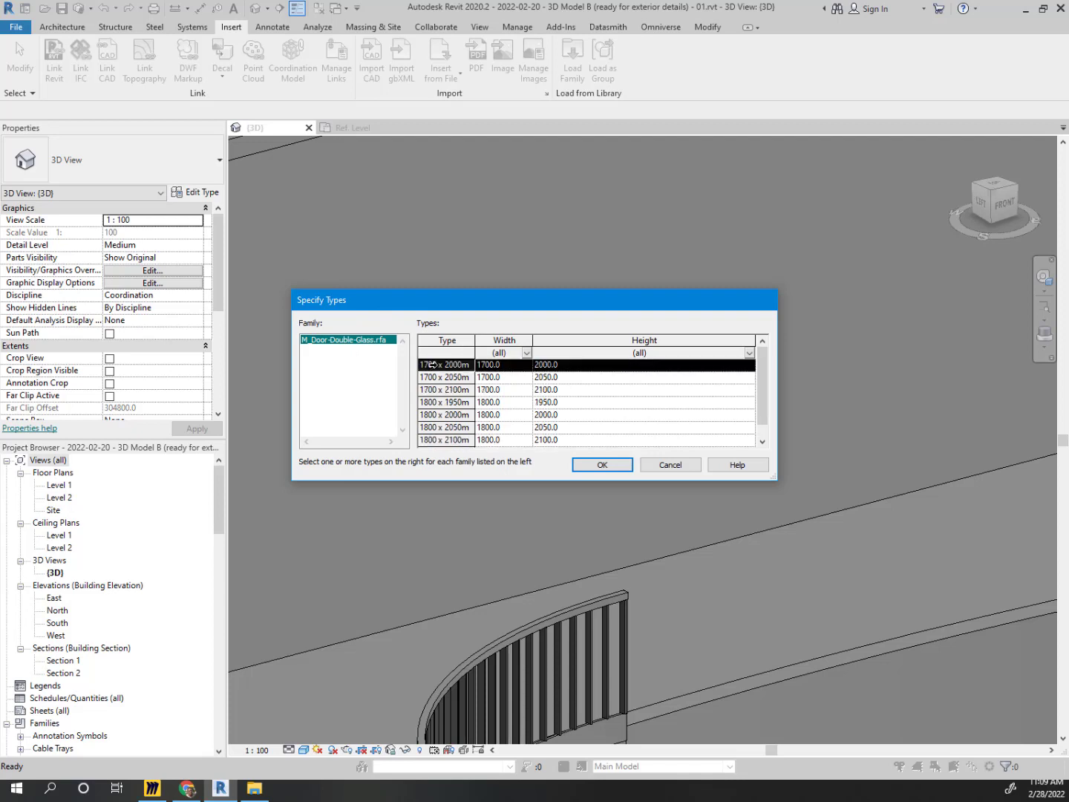
{"action": "scroll", "coordinate": [452, 370], "scroll_direction": "down", "scroll_amount": 1}
{"action": "left_click", "coordinate": [451, 429], "text": "shift"}
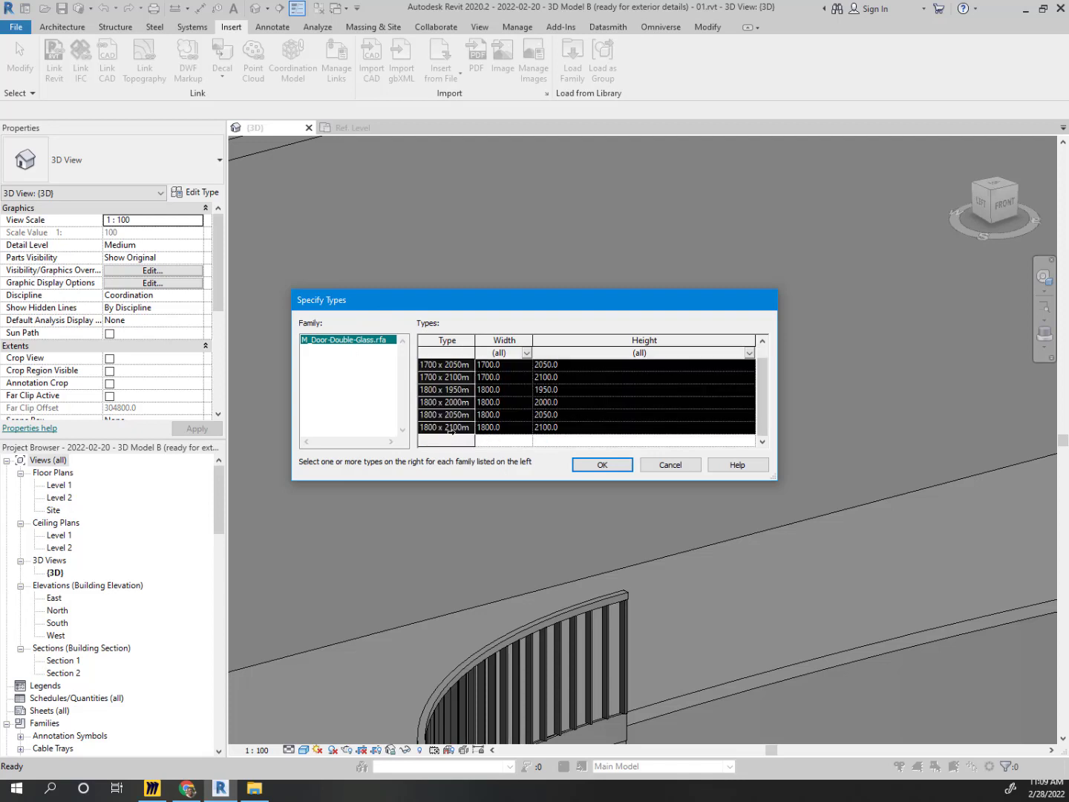
{"action": "scroll", "coordinate": [451, 425], "scroll_direction": "up", "scroll_amount": 1}
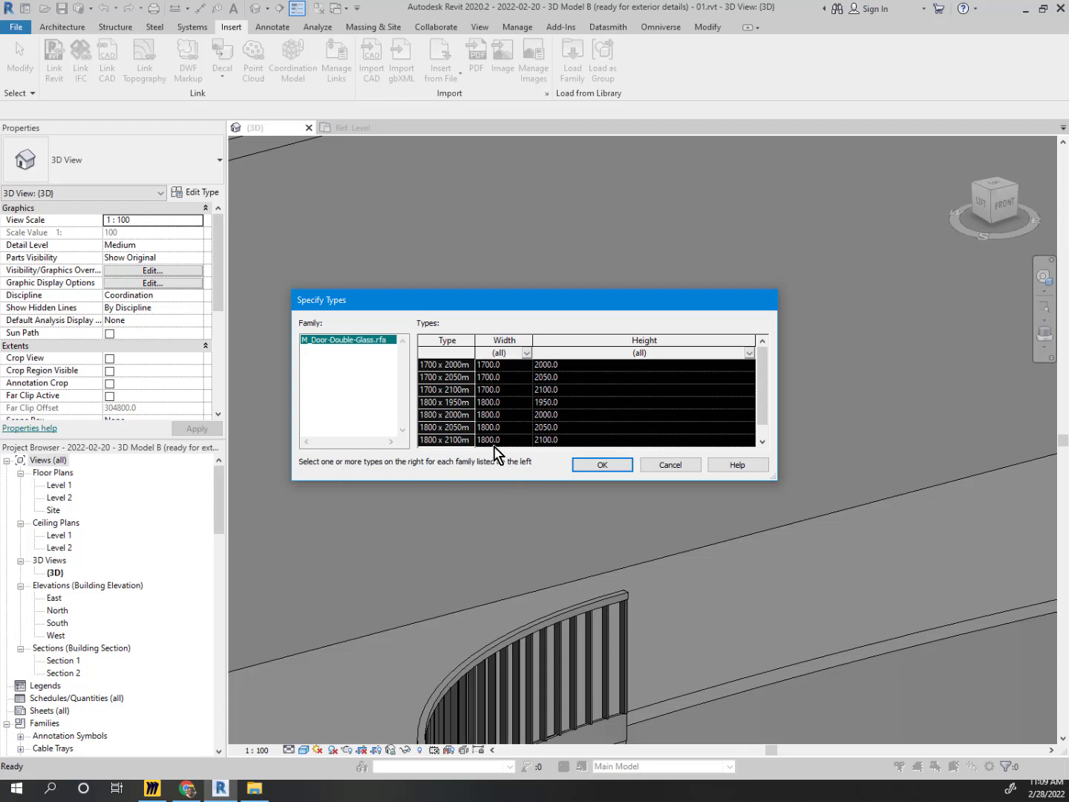
{"action": "left_click", "coordinate": [602, 466]}
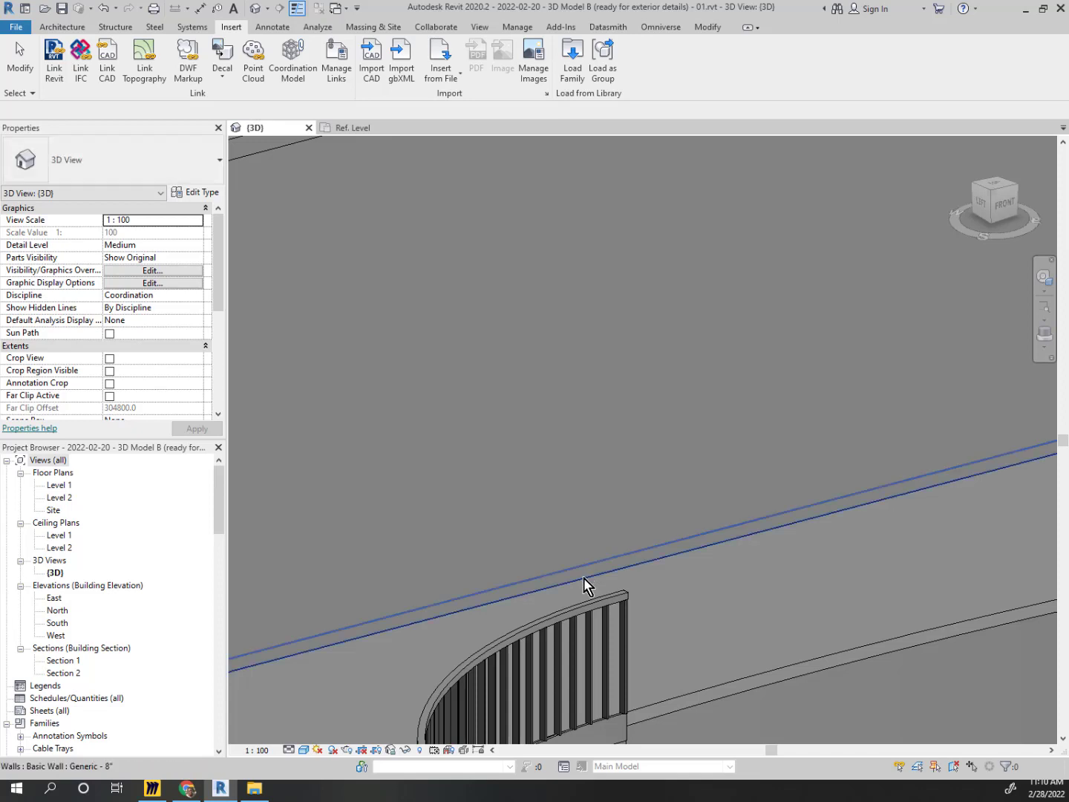
Place one M_Door-Double-Glass door of type 1700 x 2000mm in the upper-floor wall behind the curved railing
{"action": "left_click", "coordinate": [64, 27]}
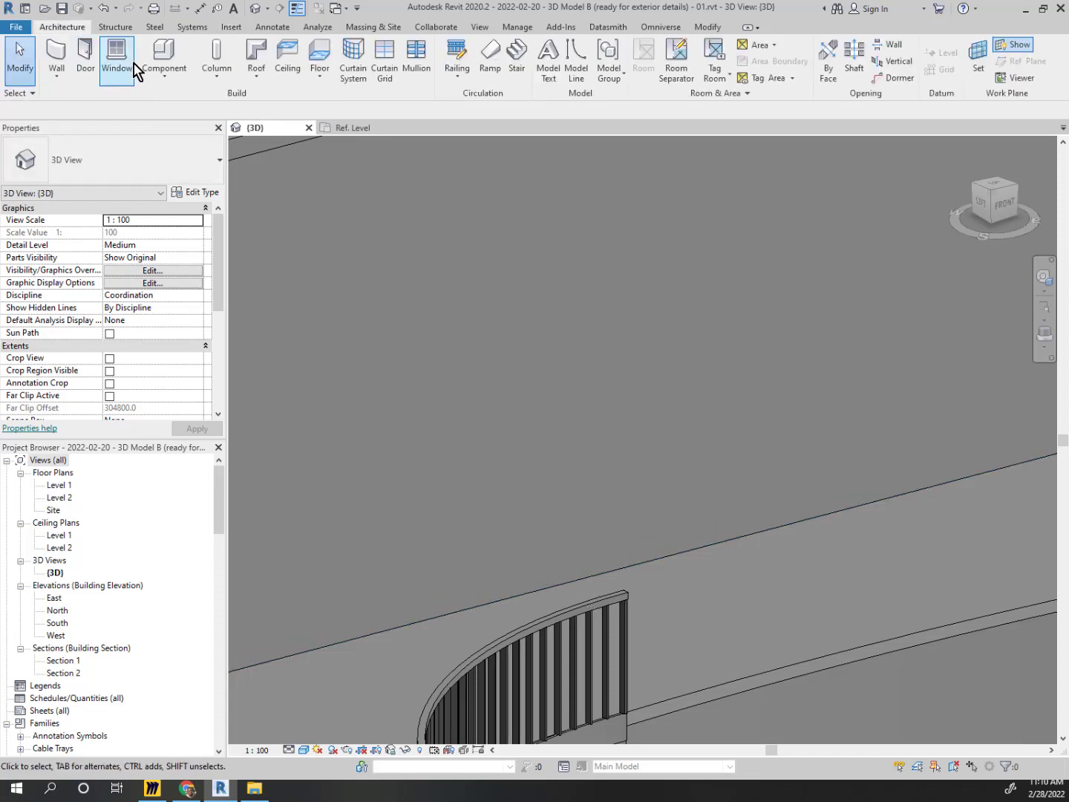
{"action": "left_click", "coordinate": [85, 56]}
{"action": "left_click", "coordinate": [95, 157]}
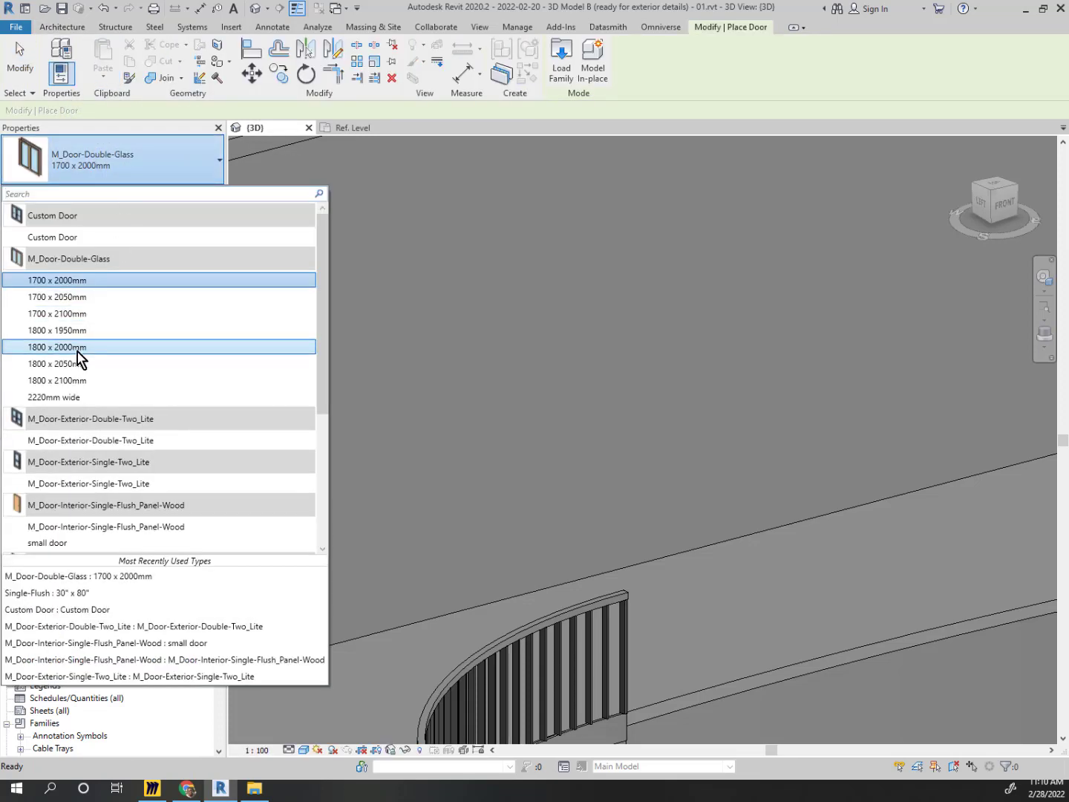
{"action": "left_click", "coordinate": [86, 282]}
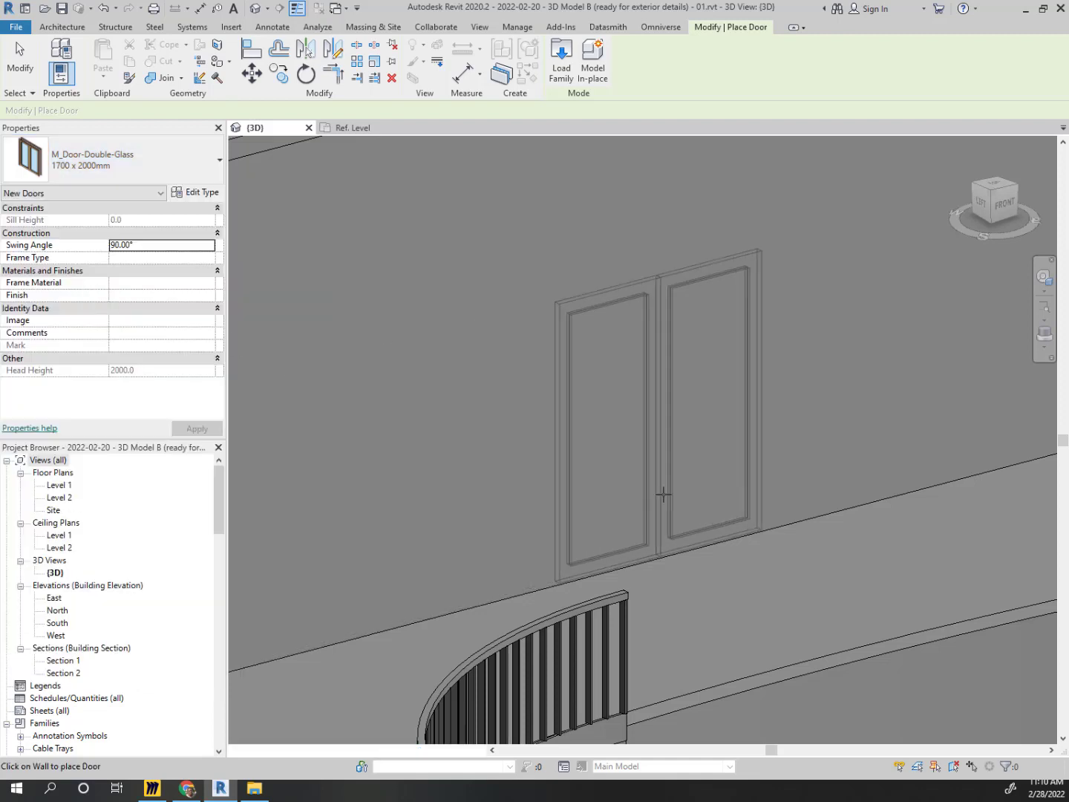
{"action": "left_click", "coordinate": [747, 469]}
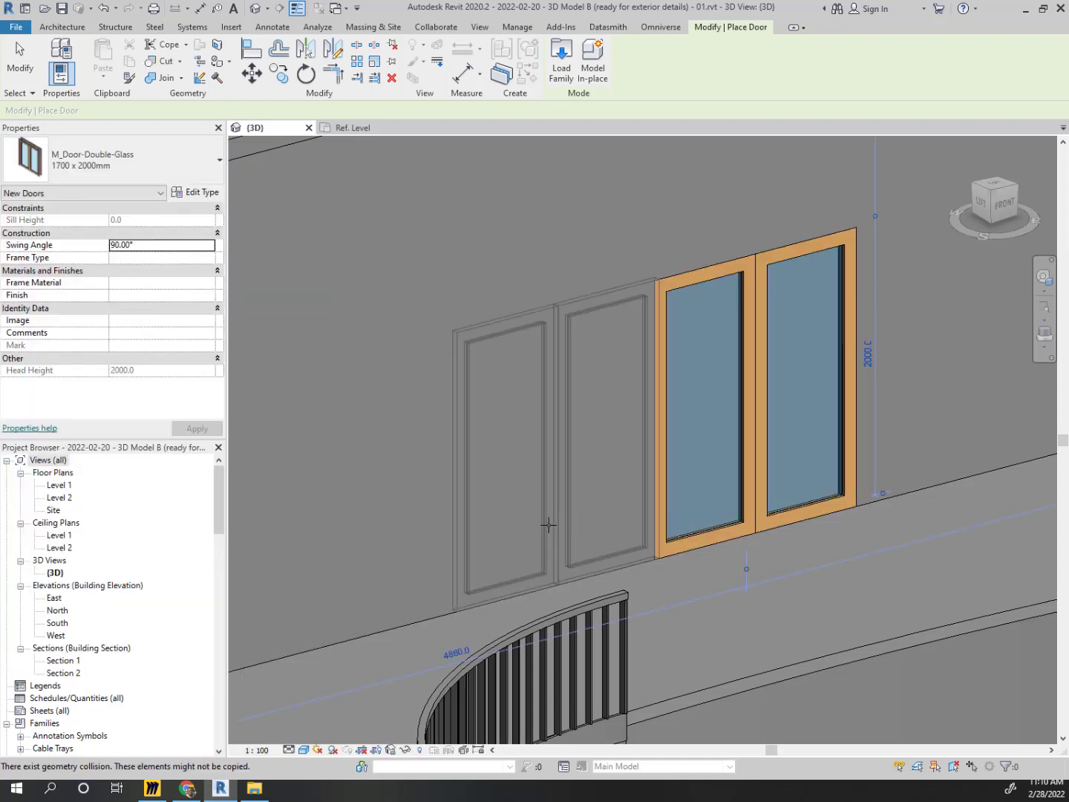
{"action": "scroll", "coordinate": [564, 483], "scroll_direction": "down", "scroll_amount": 3}
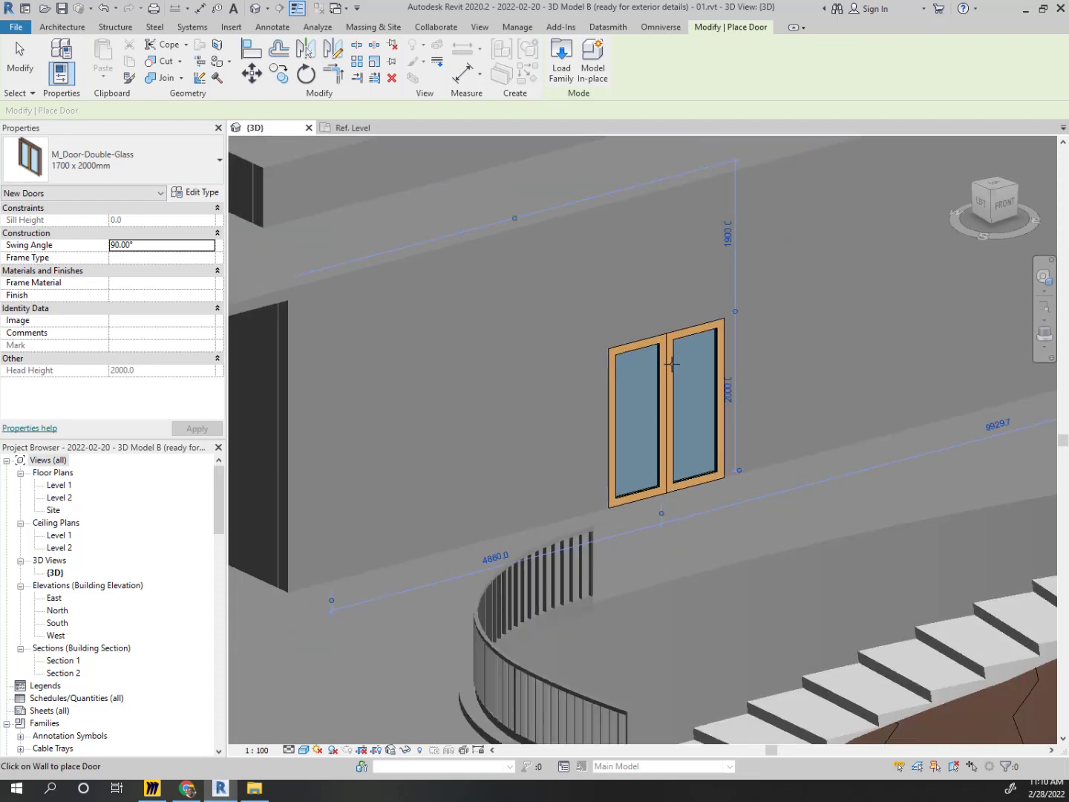
{"action": "key", "text": "Escape"}
{"action": "key", "text": "Escape"}
Select the placed double glass door and review its instance properties
{"action": "scroll", "coordinate": [654, 361], "scroll_direction": "up", "scroll_amount": 5}
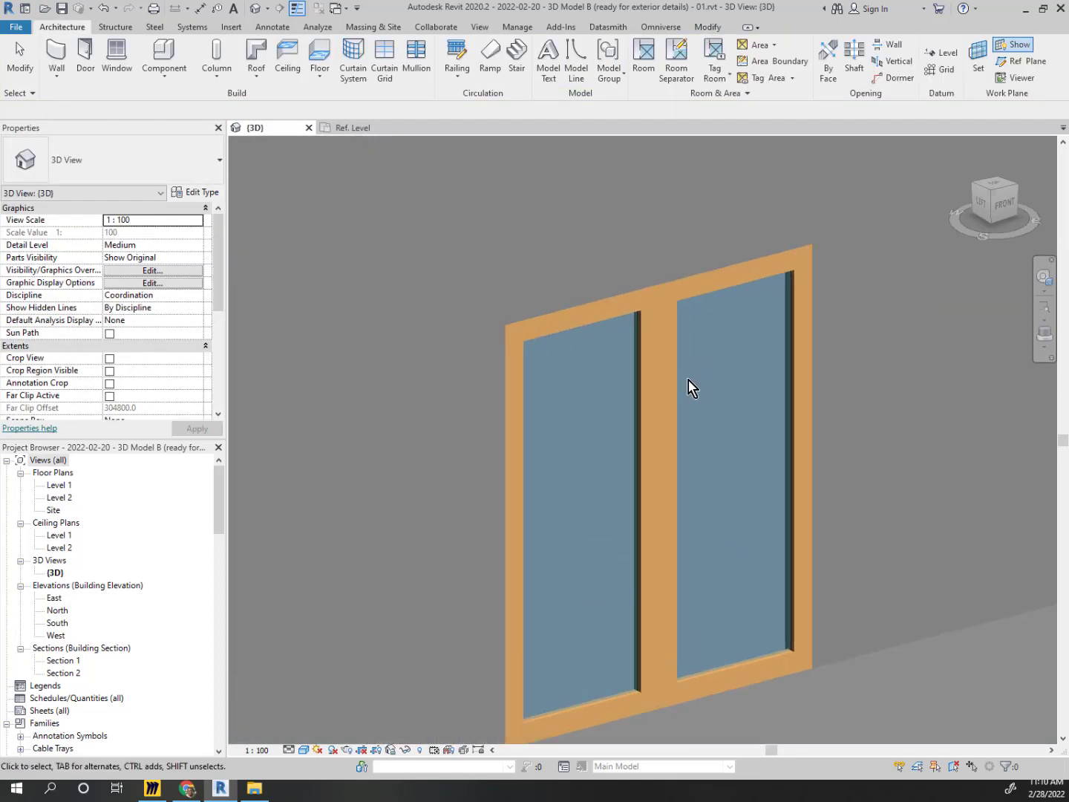
{"action": "left_click", "coordinate": [672, 311]}
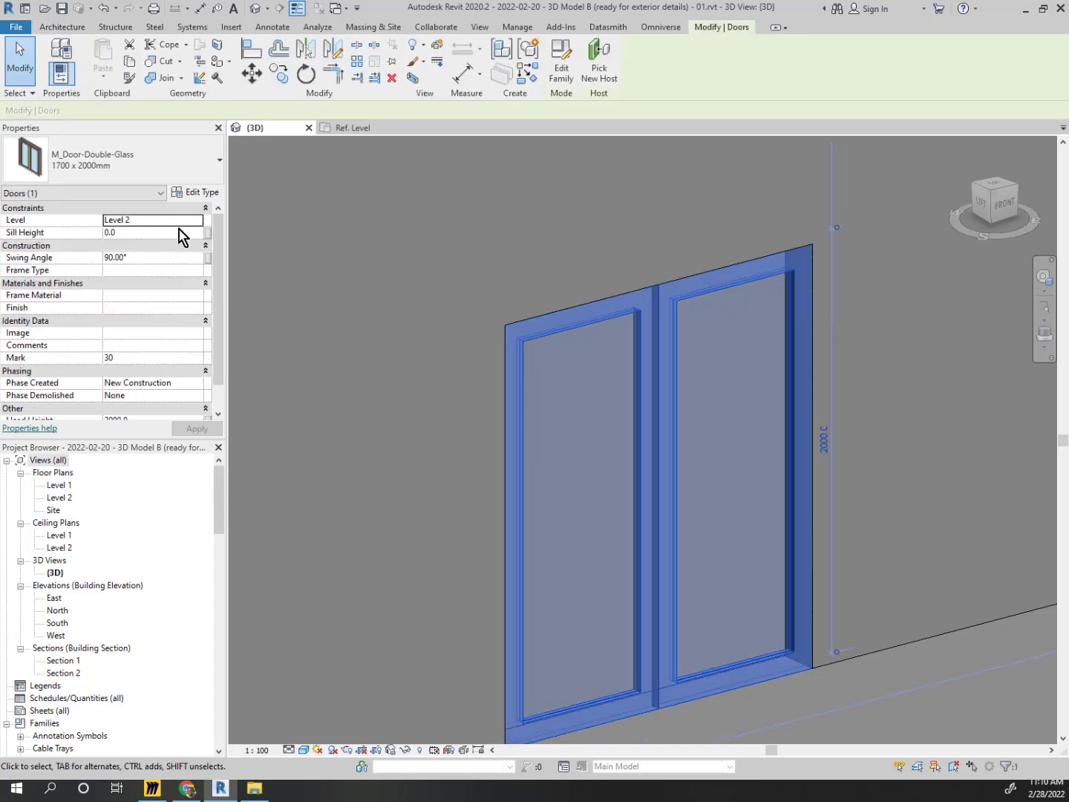
{"action": "scroll", "coordinate": [175, 291], "scroll_direction": "down", "scroll_amount": 1}
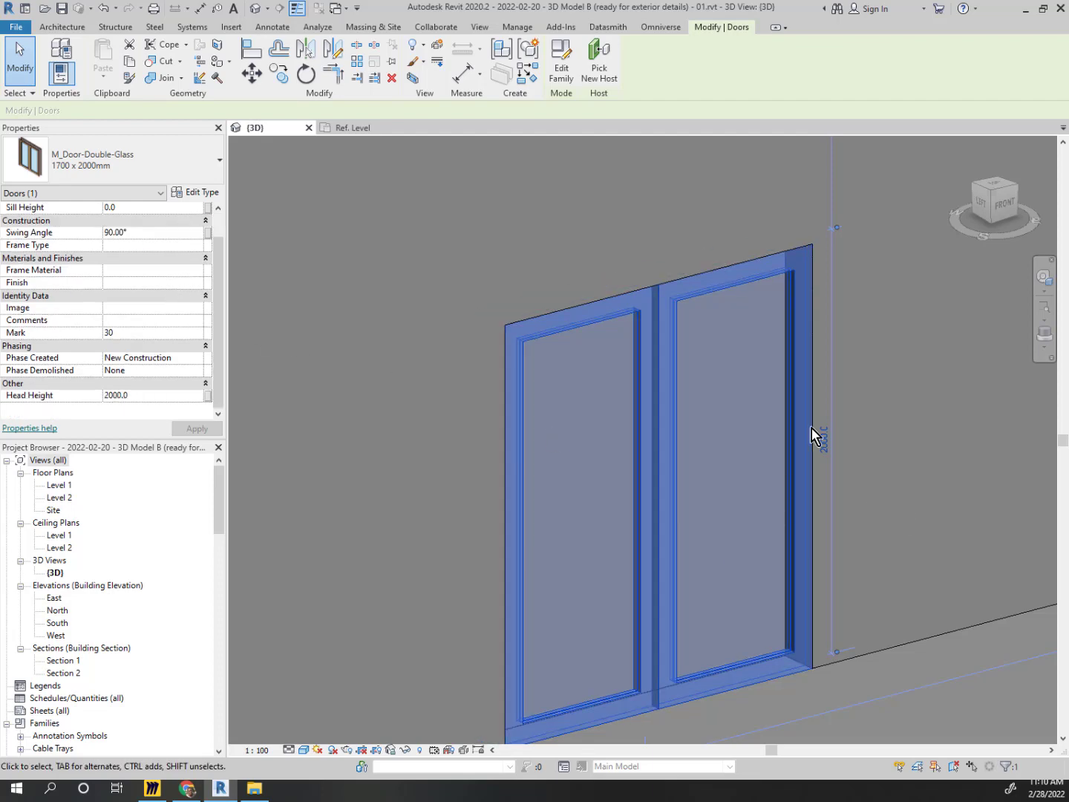
Switch to the BIM Digital Whiteboard in Miro and examine the height and frame details of the glazed double doors in the section drawing
{"action": "middle_click_drag", "start_coordinate": [673, 501], "coordinate": [806, 562], "text": "shift"}
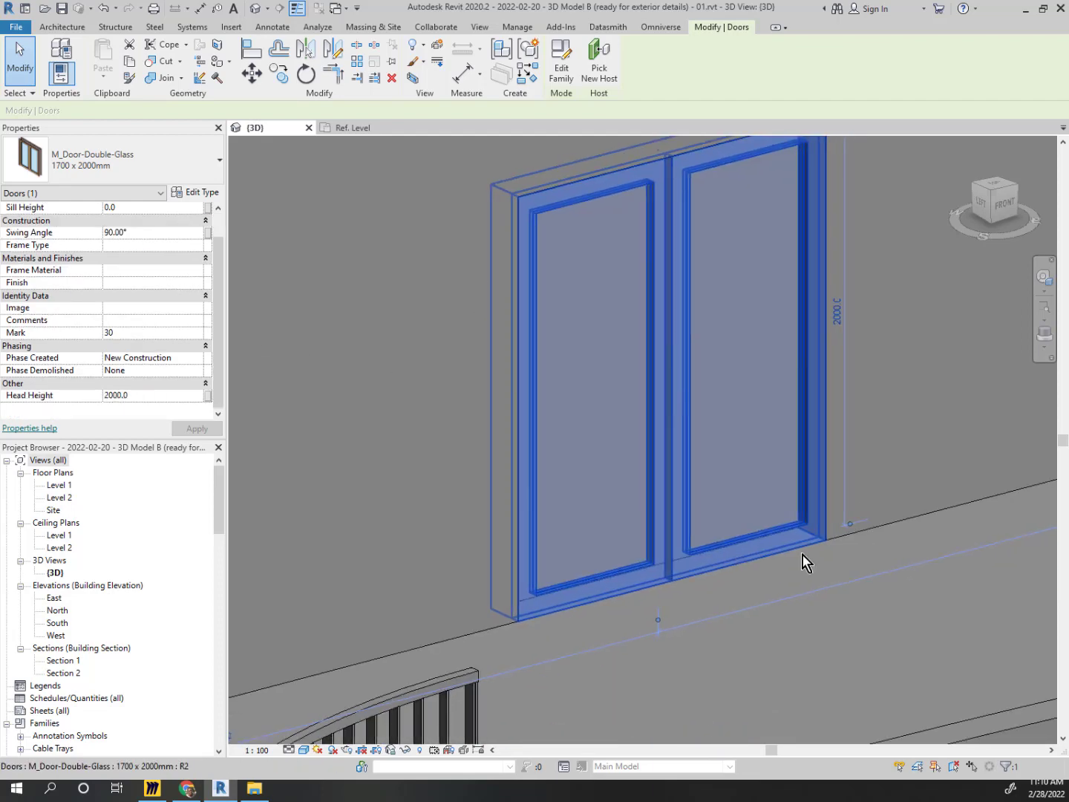
{"action": "left_click", "coordinate": [225, 792]}
{"action": "left_click", "coordinate": [222, 792]}
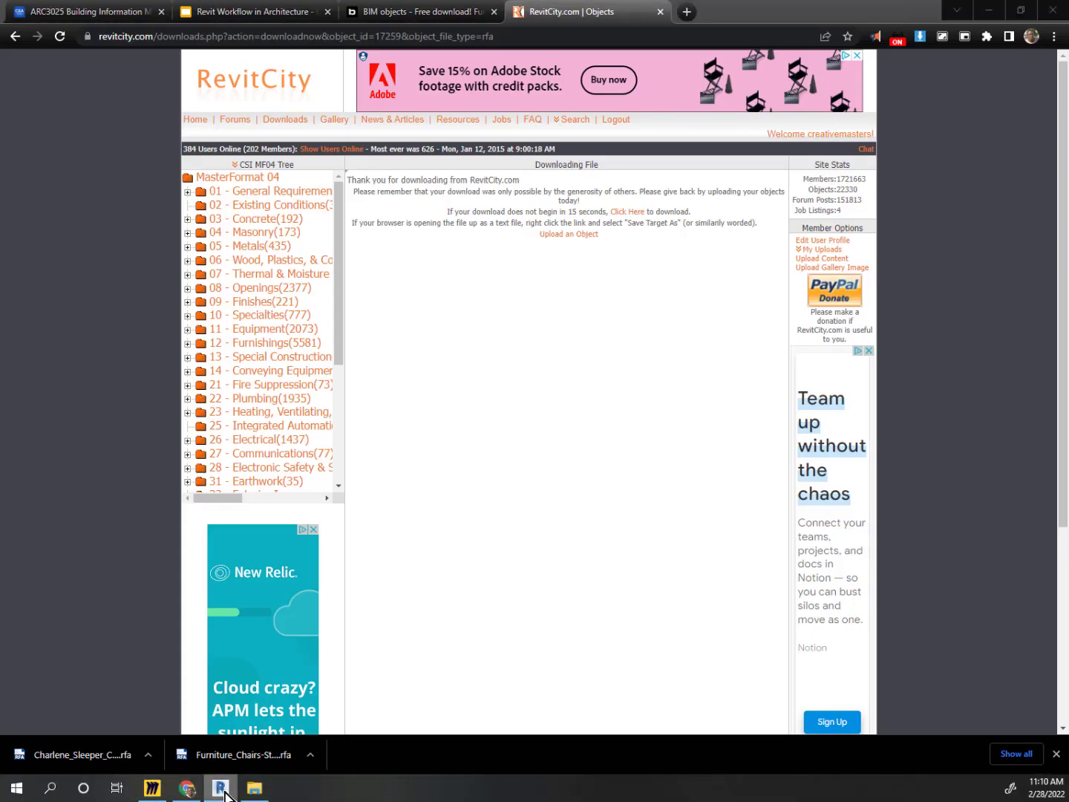
{"action": "left_click", "coordinate": [152, 792]}
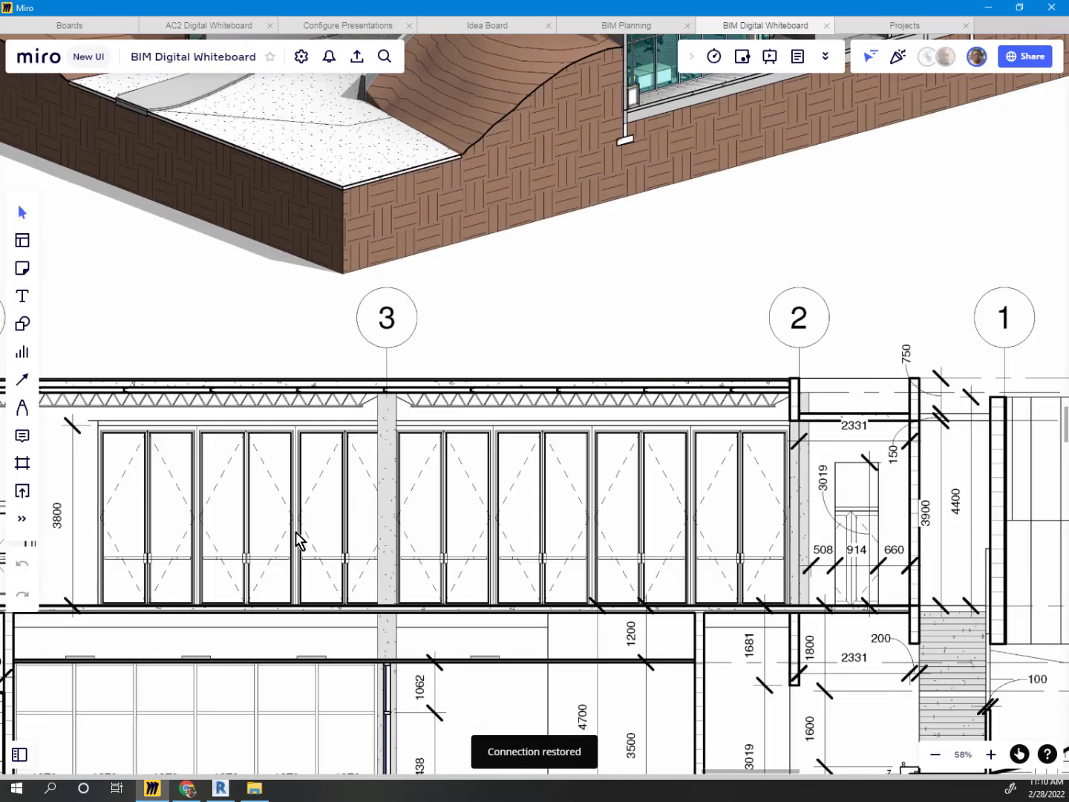
{"action": "left_click_drag", "start_coordinate": [297, 541], "coordinate": [568, 485]}
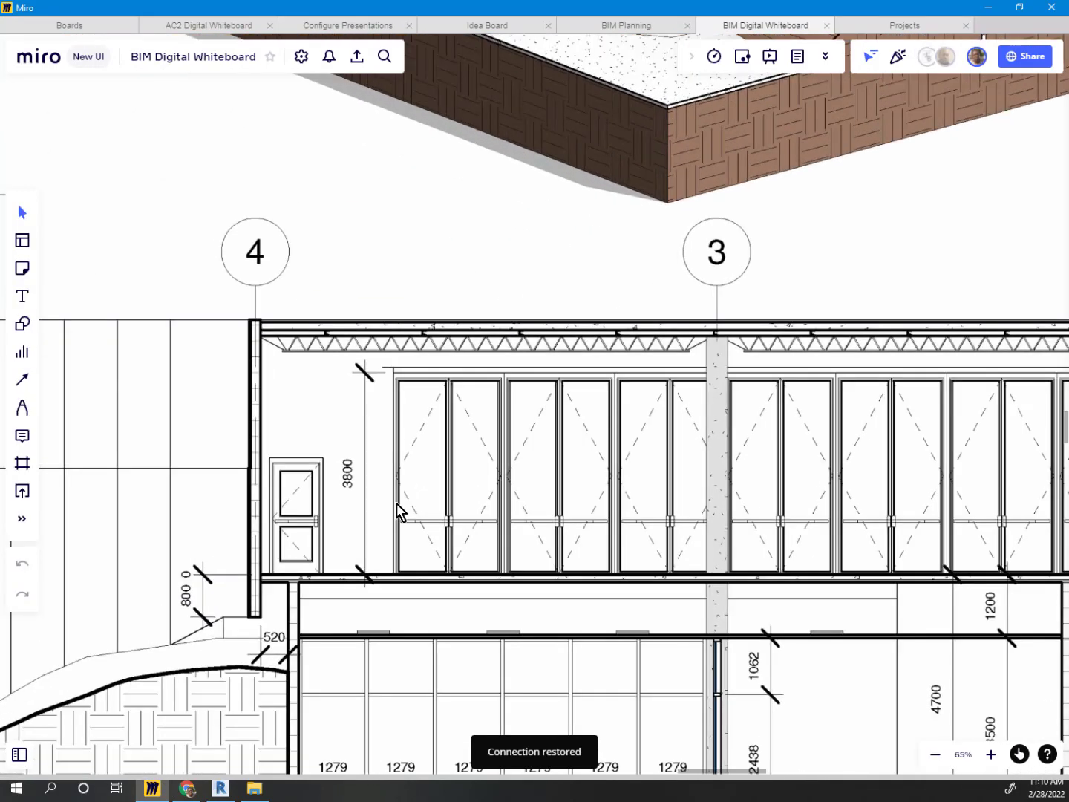
{"action": "scroll", "coordinate": [394, 509], "scroll_direction": "up", "scroll_amount": 5}
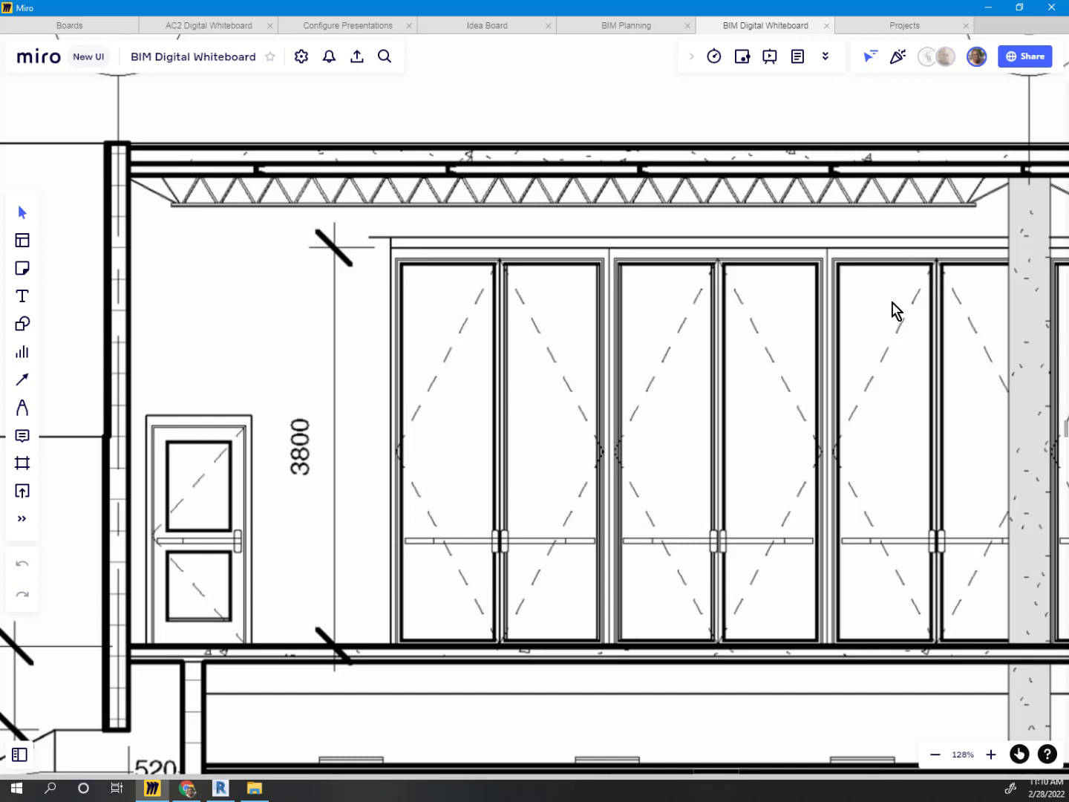
{"action": "scroll", "coordinate": [895, 311], "scroll_direction": "down", "scroll_amount": 2}
{"action": "scroll", "coordinate": [432, 394], "scroll_direction": "up", "scroll_amount": 2}
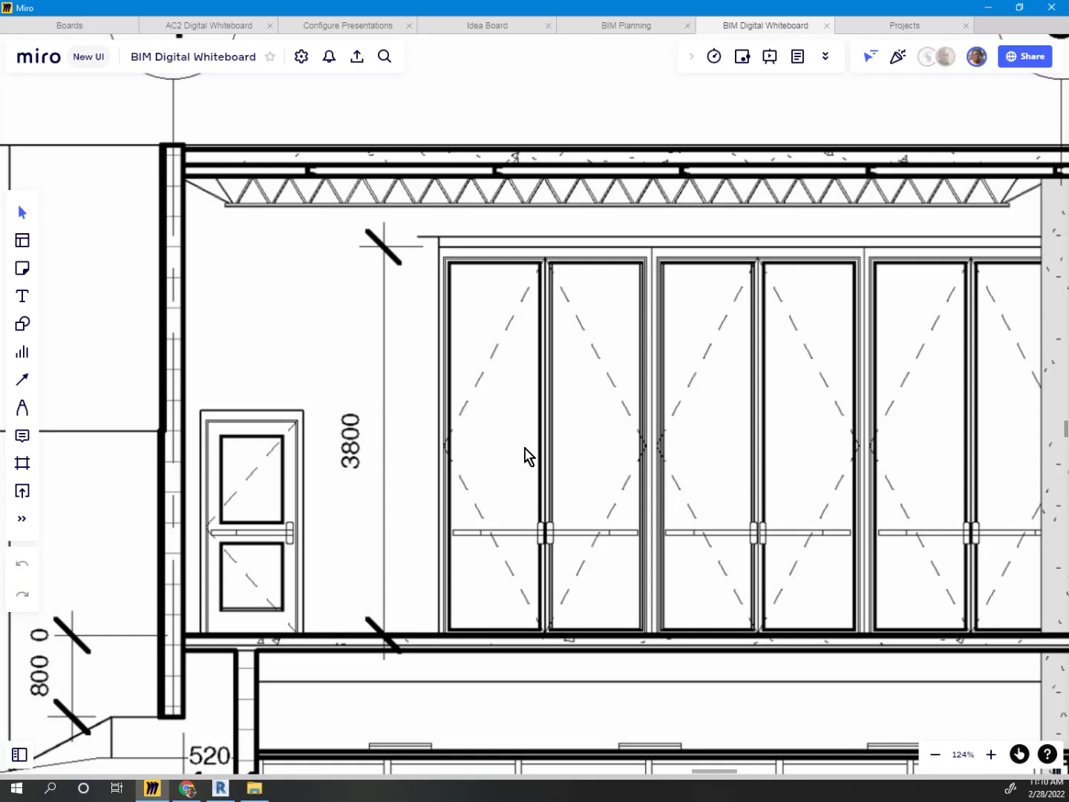
{"action": "scroll", "coordinate": [490, 305], "scroll_direction": "up", "scroll_amount": 5}
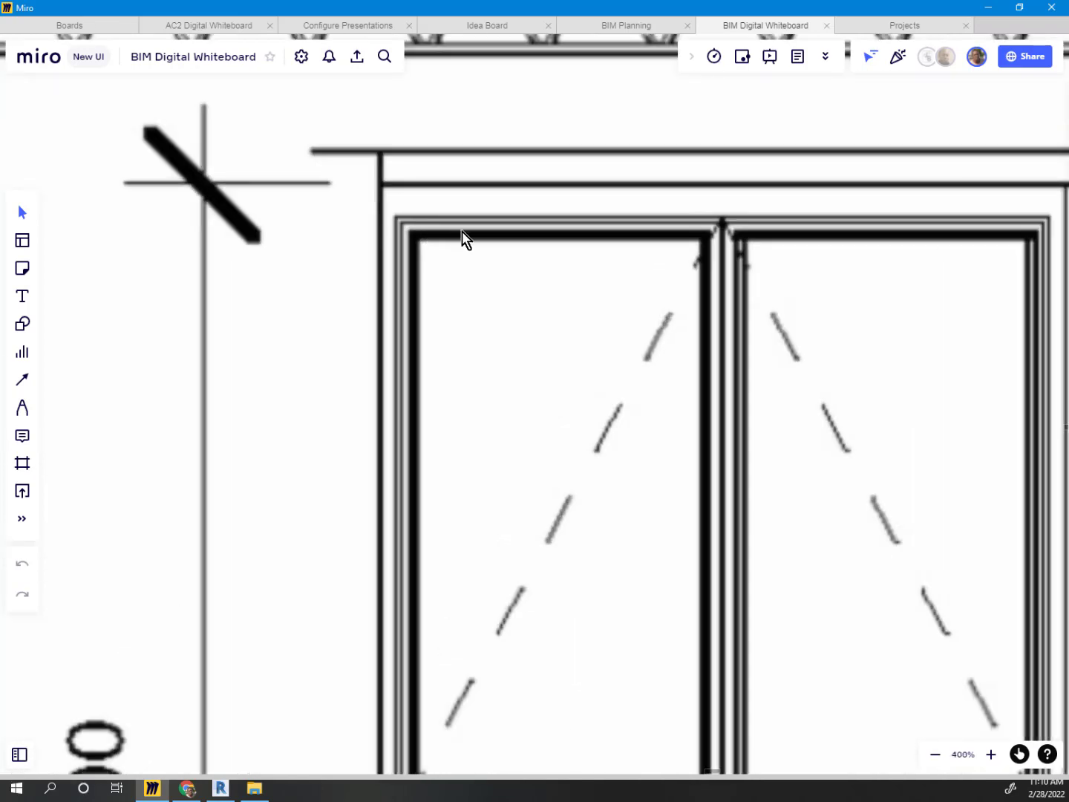
{"action": "left_click", "coordinate": [987, 9]}
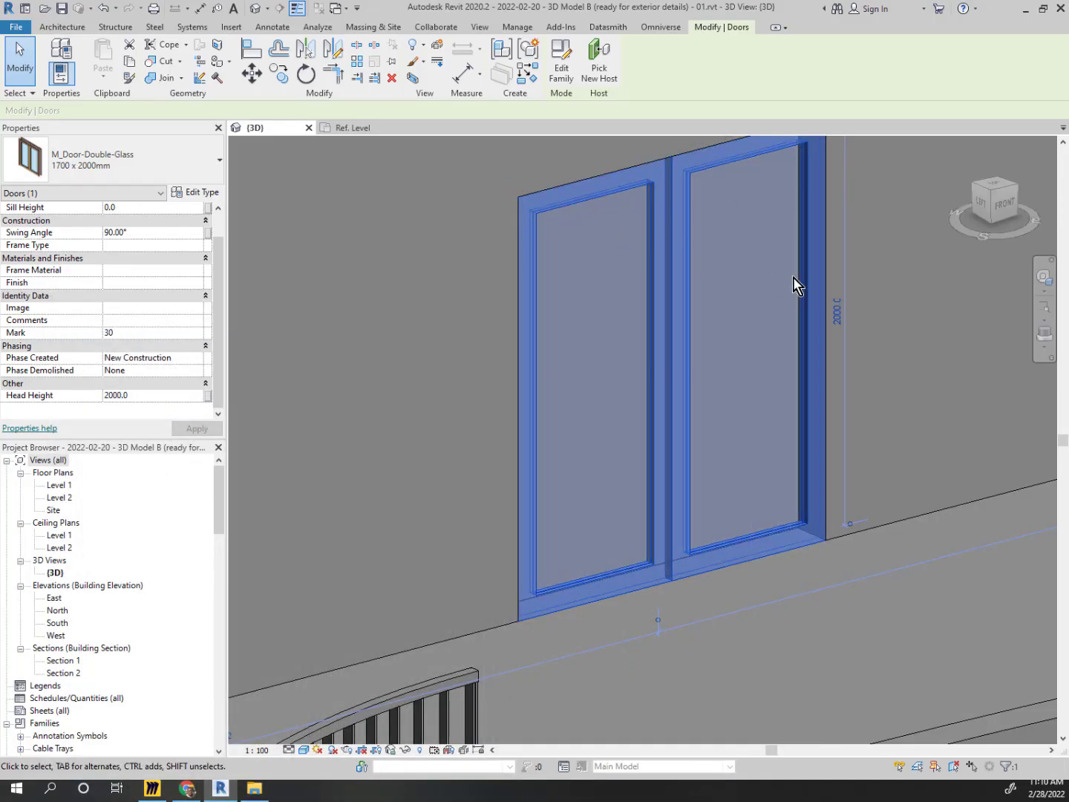
Duplicate the double glass door's type as M+ Front Door and set its height to 3800 mm
{"action": "middle_click_drag", "start_coordinate": [795, 282], "coordinate": [680, 353]}
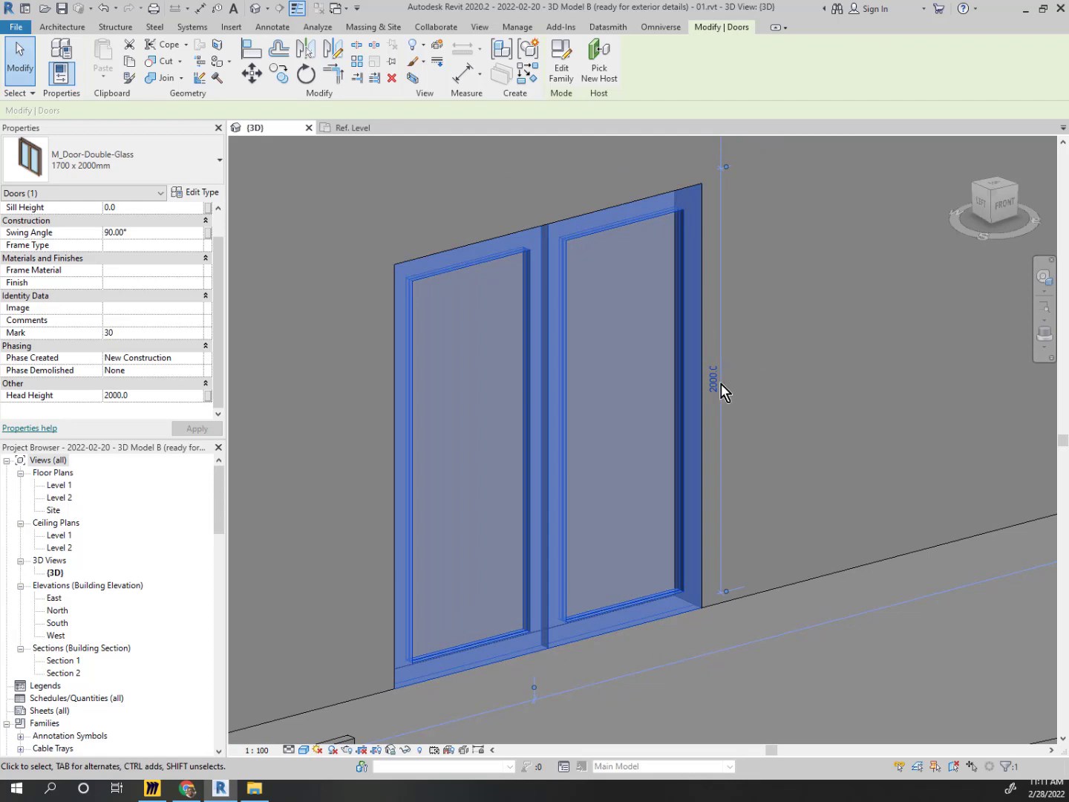
{"action": "left_click", "coordinate": [199, 194]}
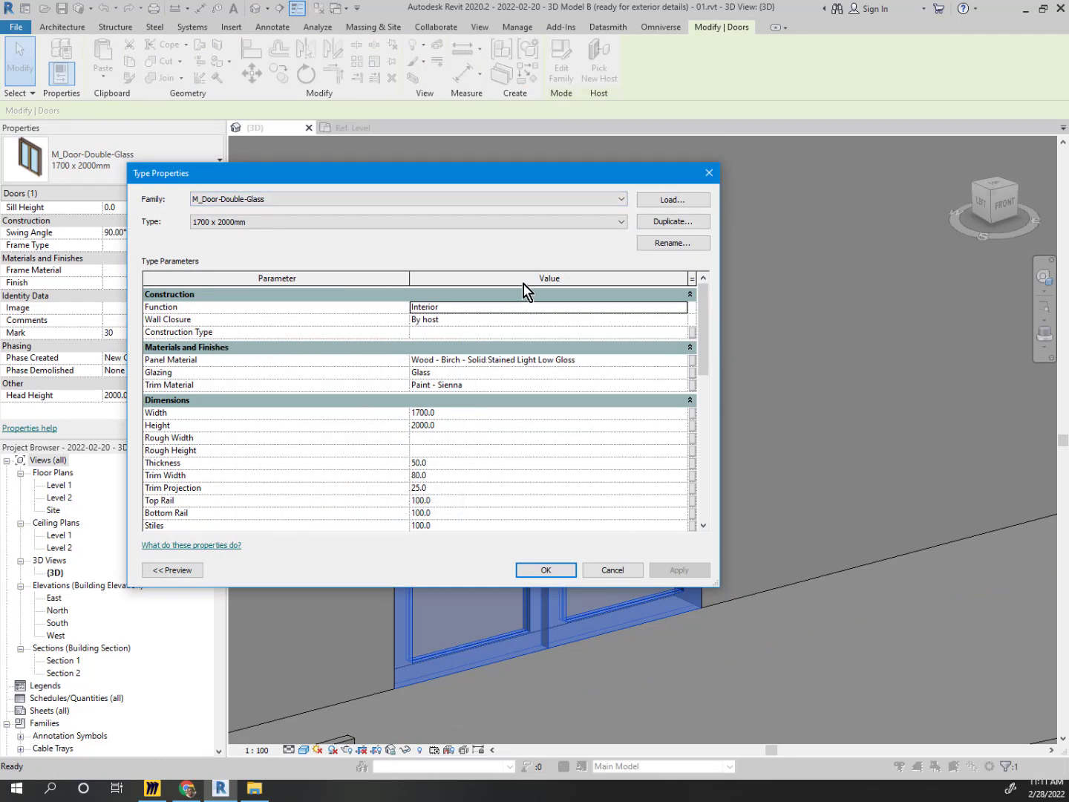
{"action": "left_click", "coordinate": [664, 224]}
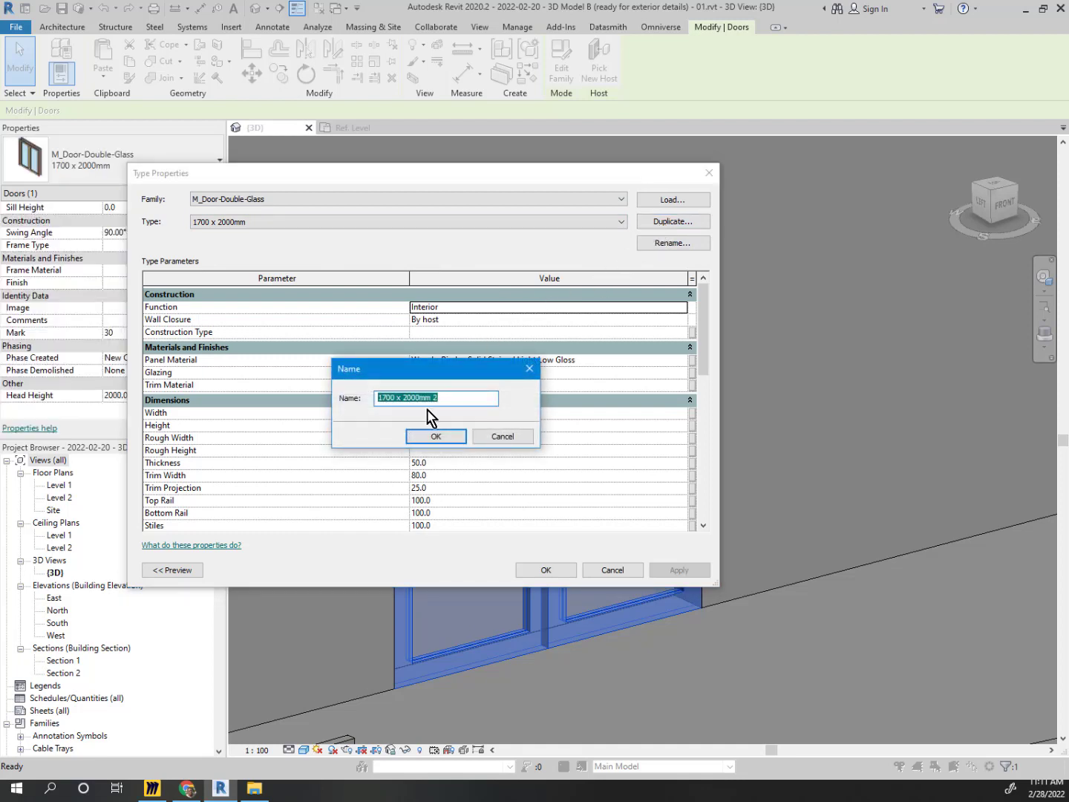
{"action": "type", "text": "M+ Front Door"}
{"action": "left_click", "coordinate": [437, 436]}
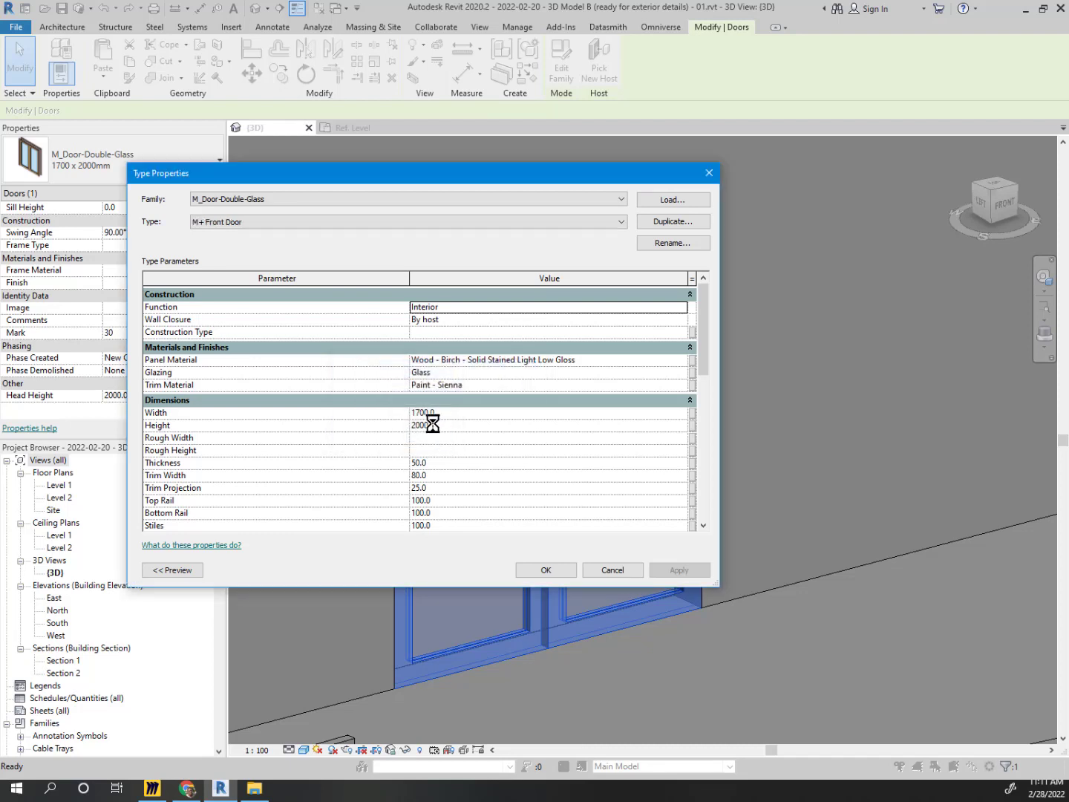
{"action": "left_click", "coordinate": [445, 427]}
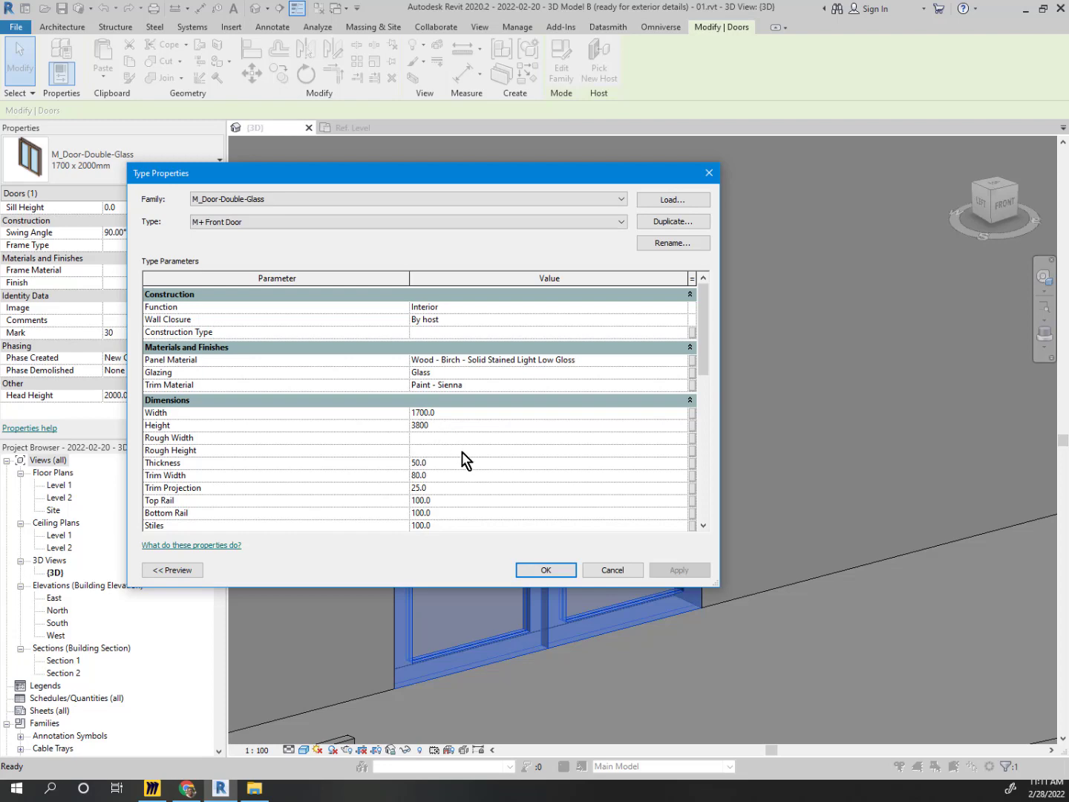
{"action": "type", "text": "3800"}
{"action": "left_click", "coordinate": [546, 570]}
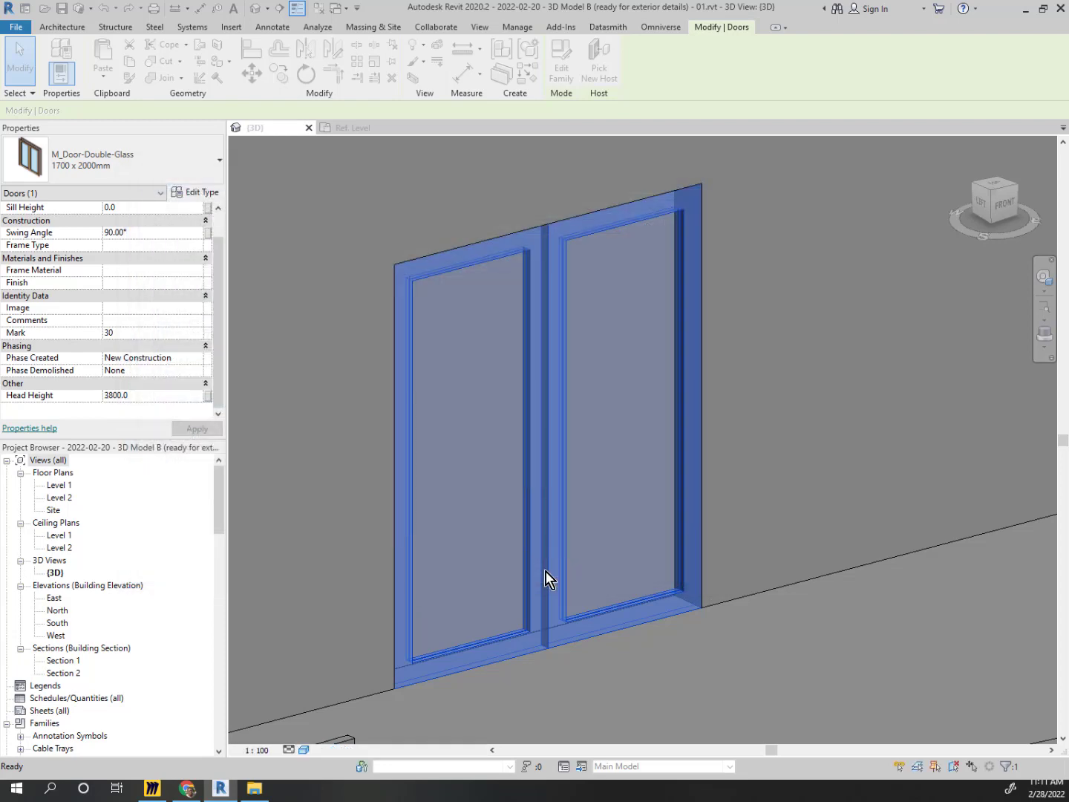
{"action": "scroll", "coordinate": [558, 591], "scroll_direction": "down", "scroll_amount": 5}
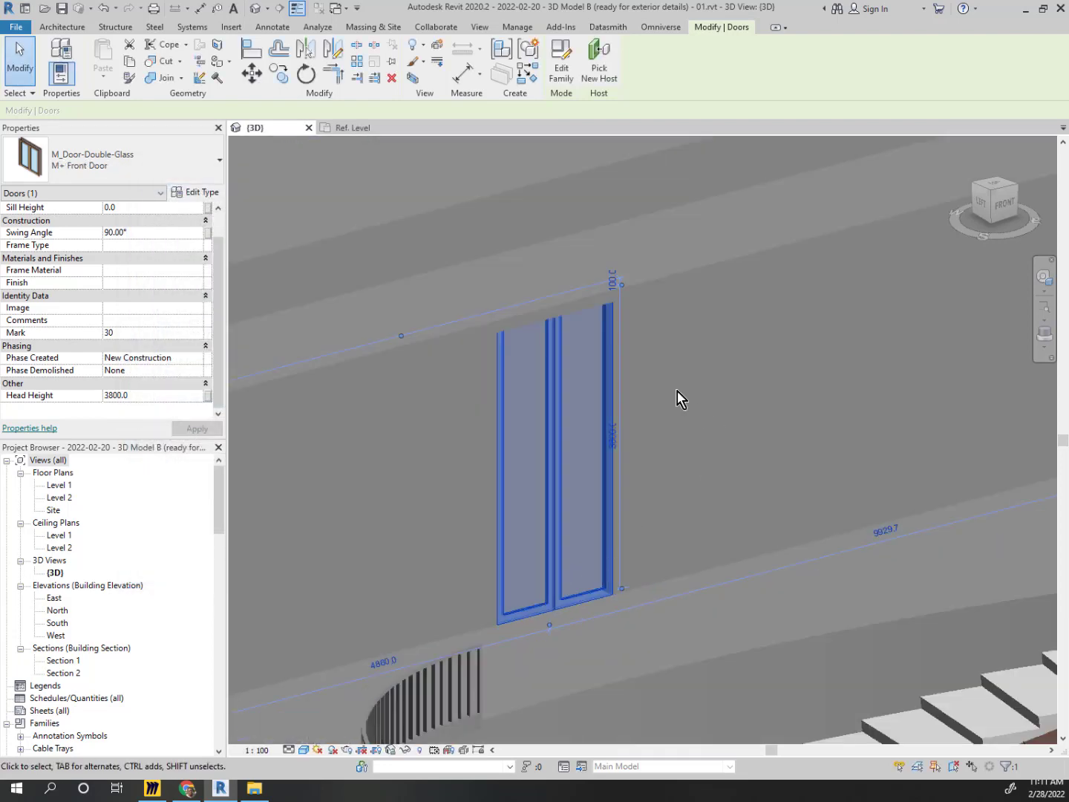
{"action": "key", "text": "Escape"}
Inspect the frame and lower rails of the M+ Front Door and open its M_Door-Double-Glass family for editing
{"action": "middle_click_drag", "start_coordinate": [664, 438], "coordinate": [842, 482], "text": "shift"}
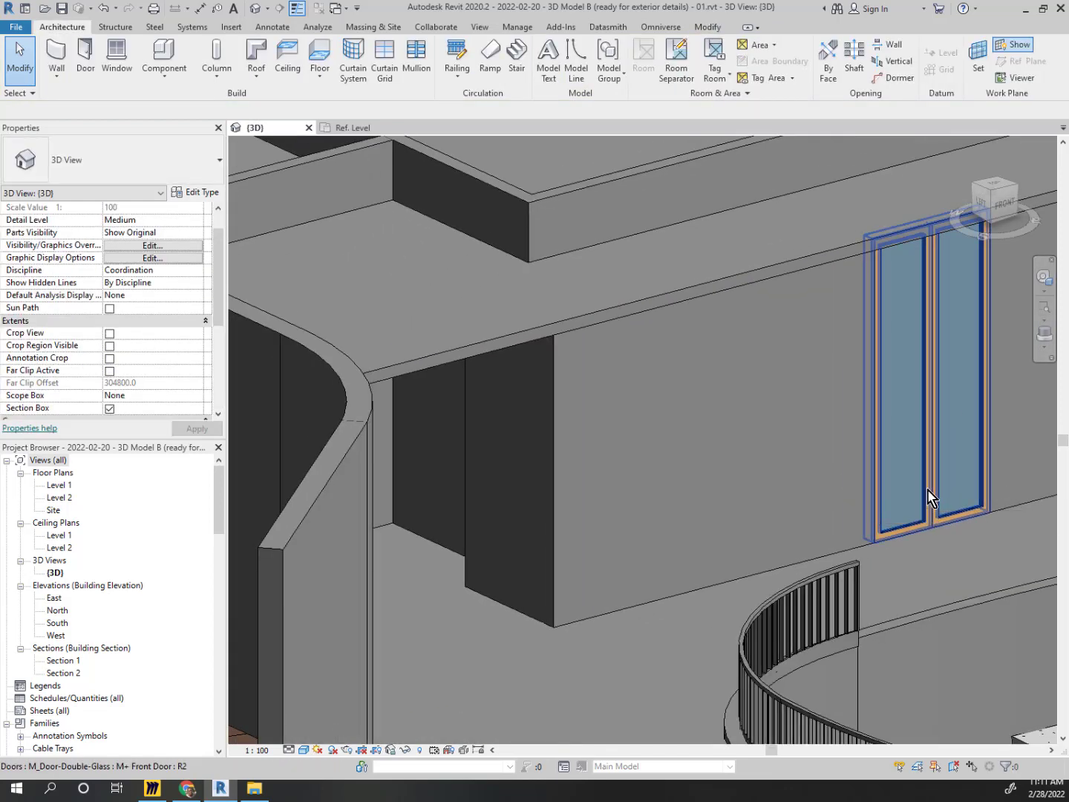
{"action": "middle_click_drag", "start_coordinate": [930, 499], "coordinate": [765, 513]}
{"action": "scroll", "coordinate": [787, 505], "scroll_direction": "up", "scroll_amount": 5}
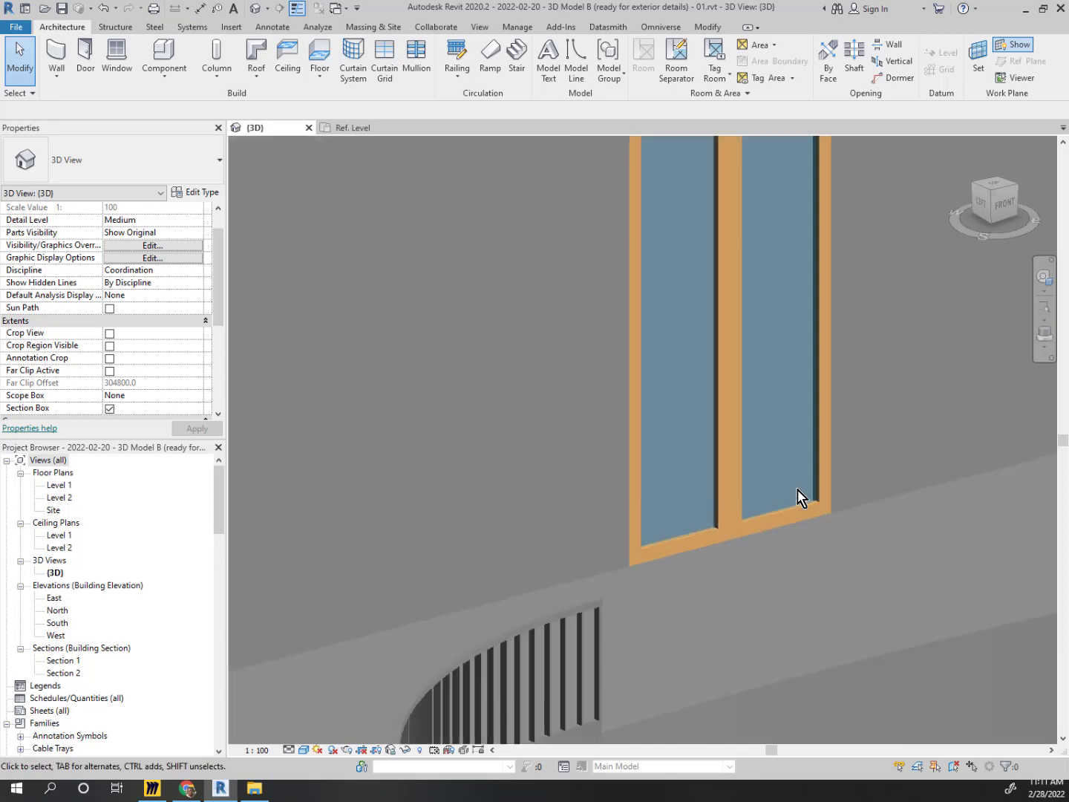
{"action": "scroll", "coordinate": [668, 551], "scroll_direction": "up", "scroll_amount": 3}
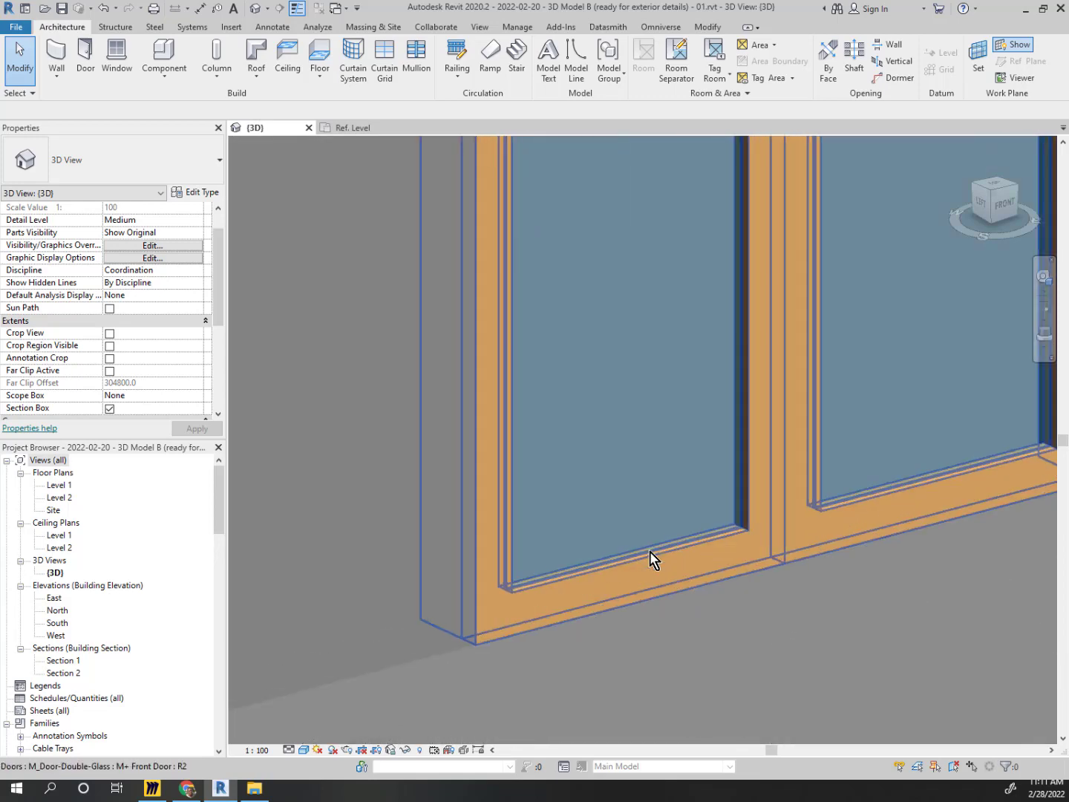
{"action": "middle_click_drag", "start_coordinate": [698, 397], "coordinate": [551, 571]}
{"action": "scroll", "coordinate": [584, 491], "scroll_direction": "down", "scroll_amount": 3}
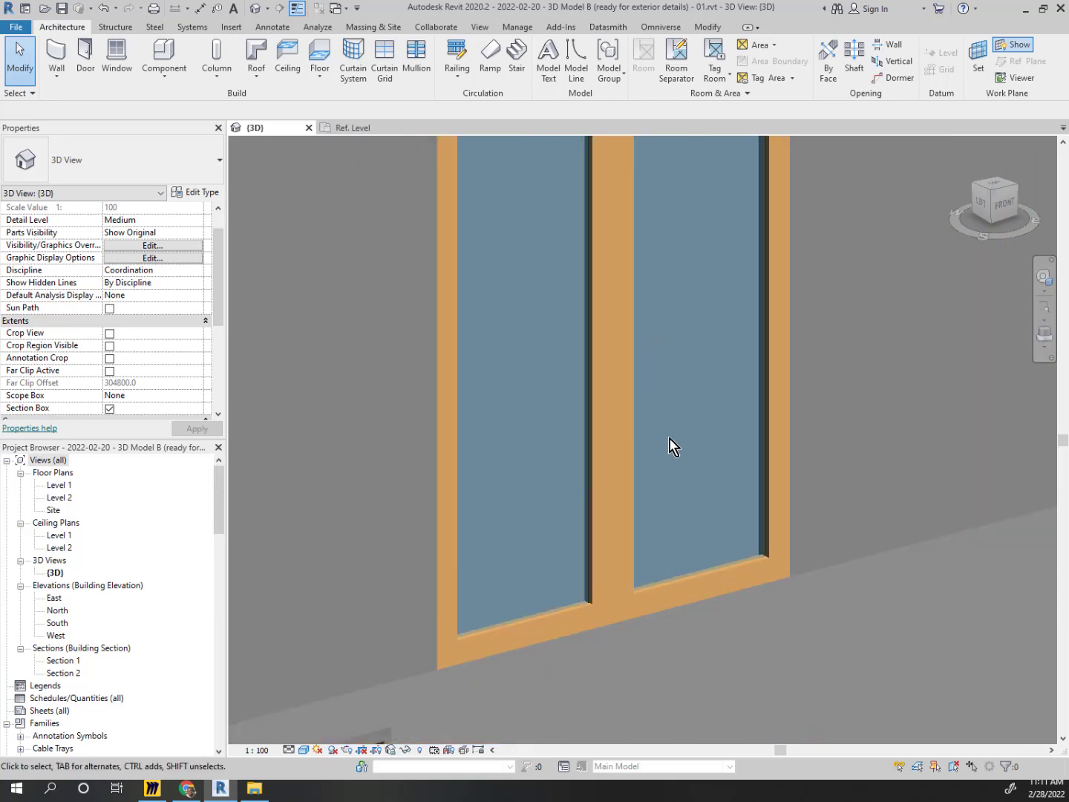
{"action": "left_click", "coordinate": [586, 426]}
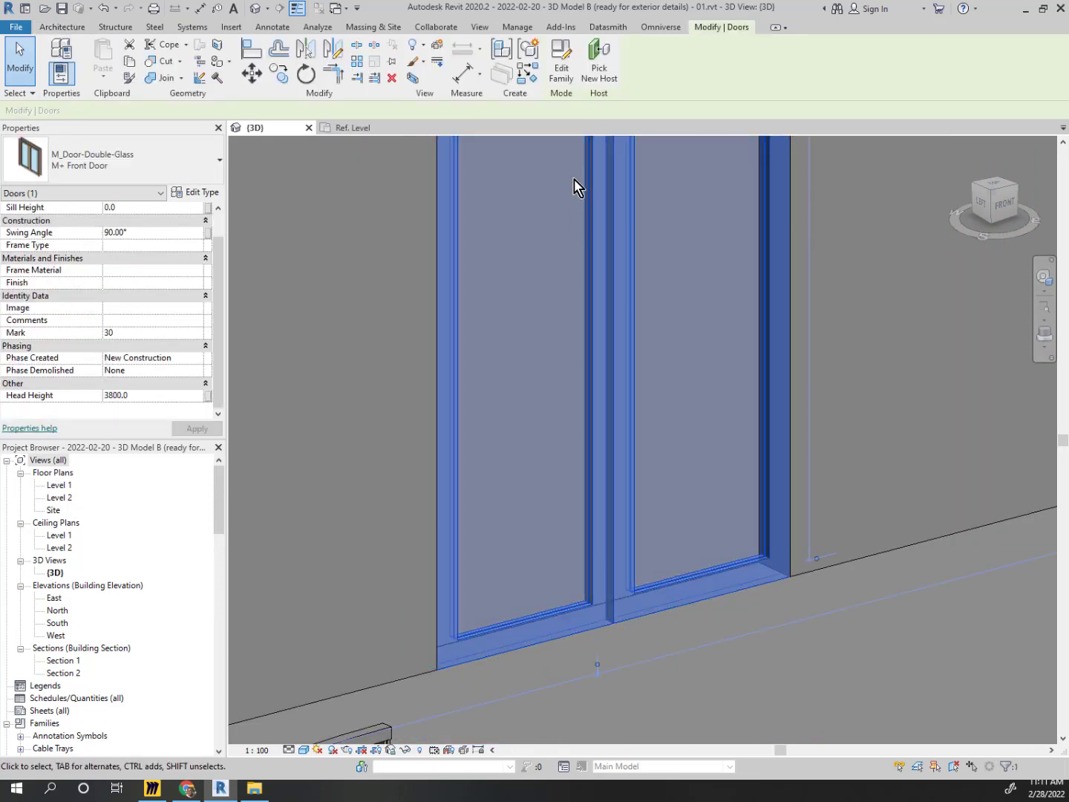
{"action": "left_click", "coordinate": [570, 73]}
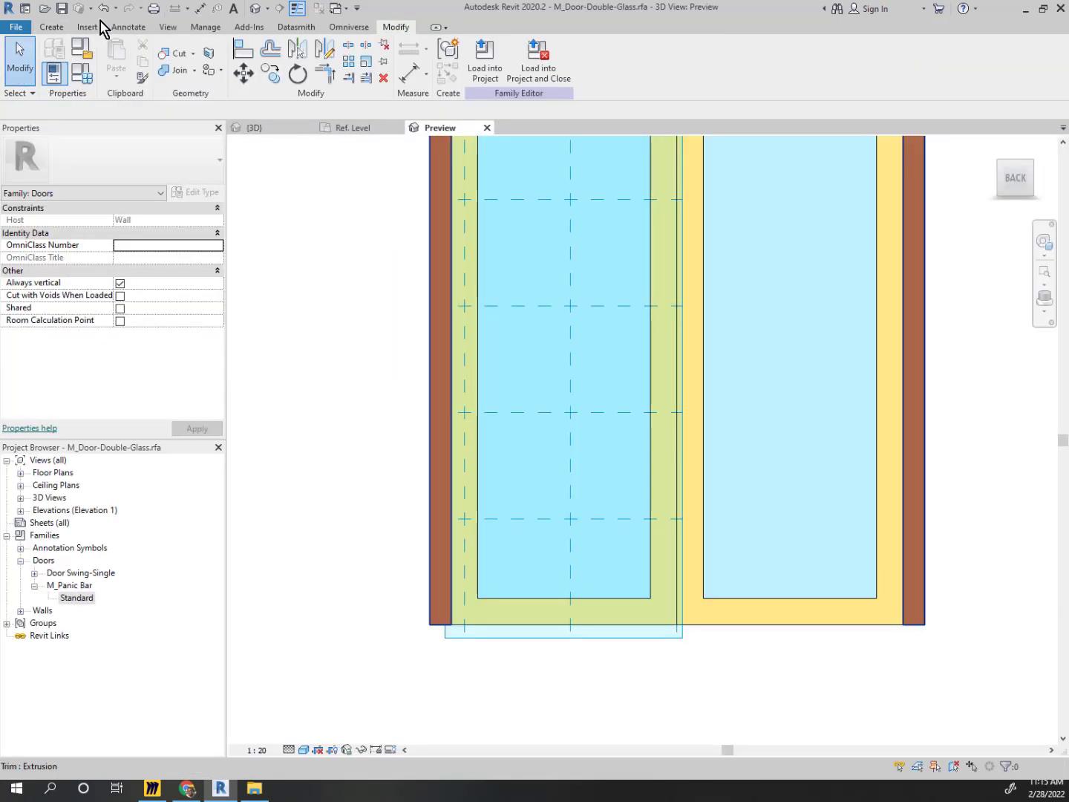
Create a 250 mm deep extrusion from a rectangle about 760 mm by 60 mm across the lower half of one door panel
{"action": "left_click", "coordinate": [46, 28]}
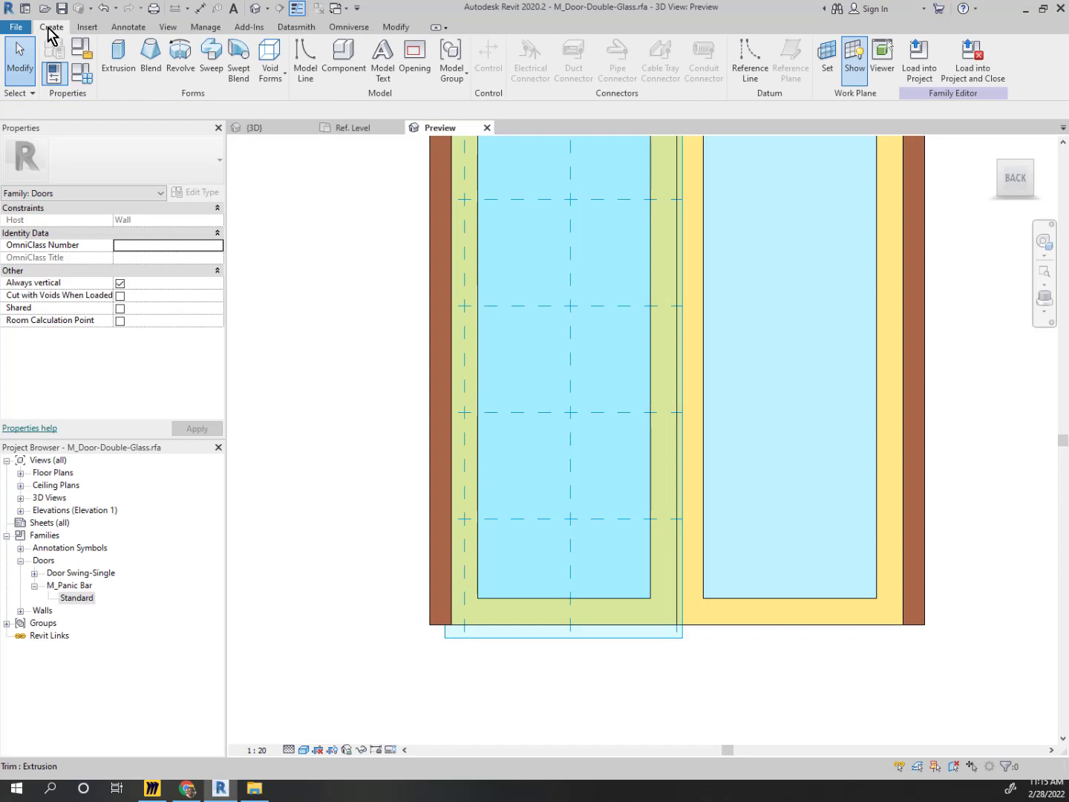
{"action": "left_click", "coordinate": [113, 58]}
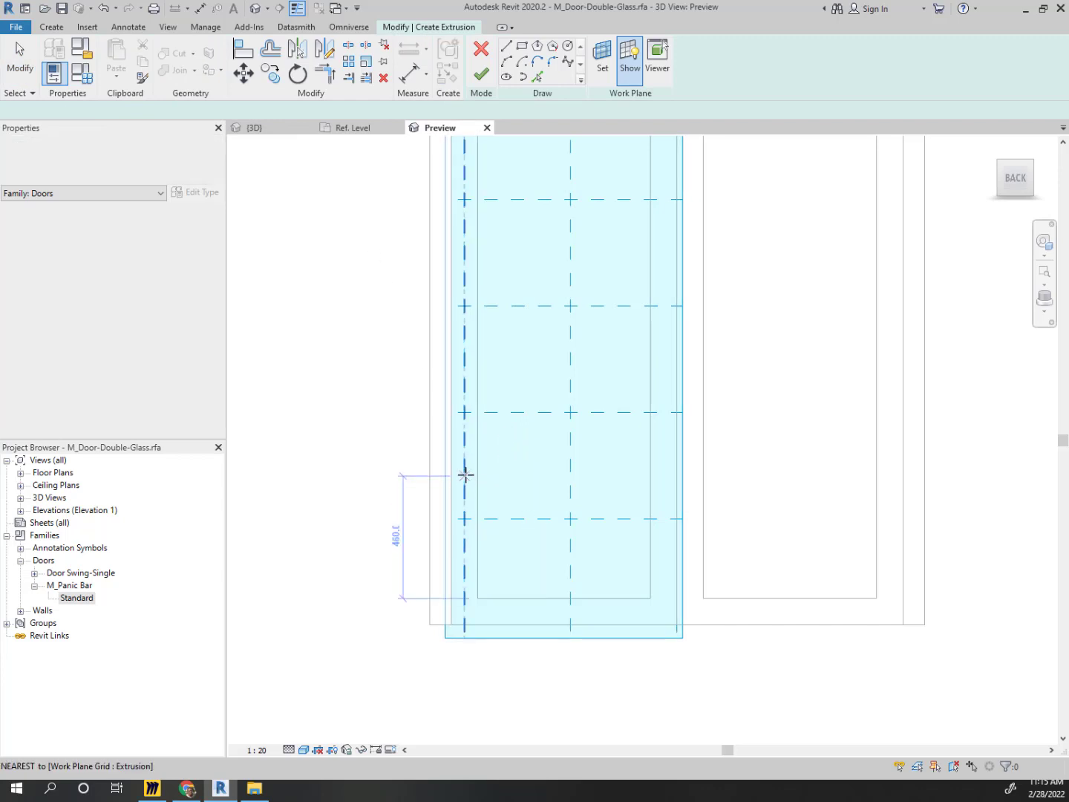
{"action": "scroll", "coordinate": [465, 476], "scroll_direction": "up", "scroll_amount": 5}
{"action": "scroll", "coordinate": [453, 477], "scroll_direction": "down", "scroll_amount": 4}
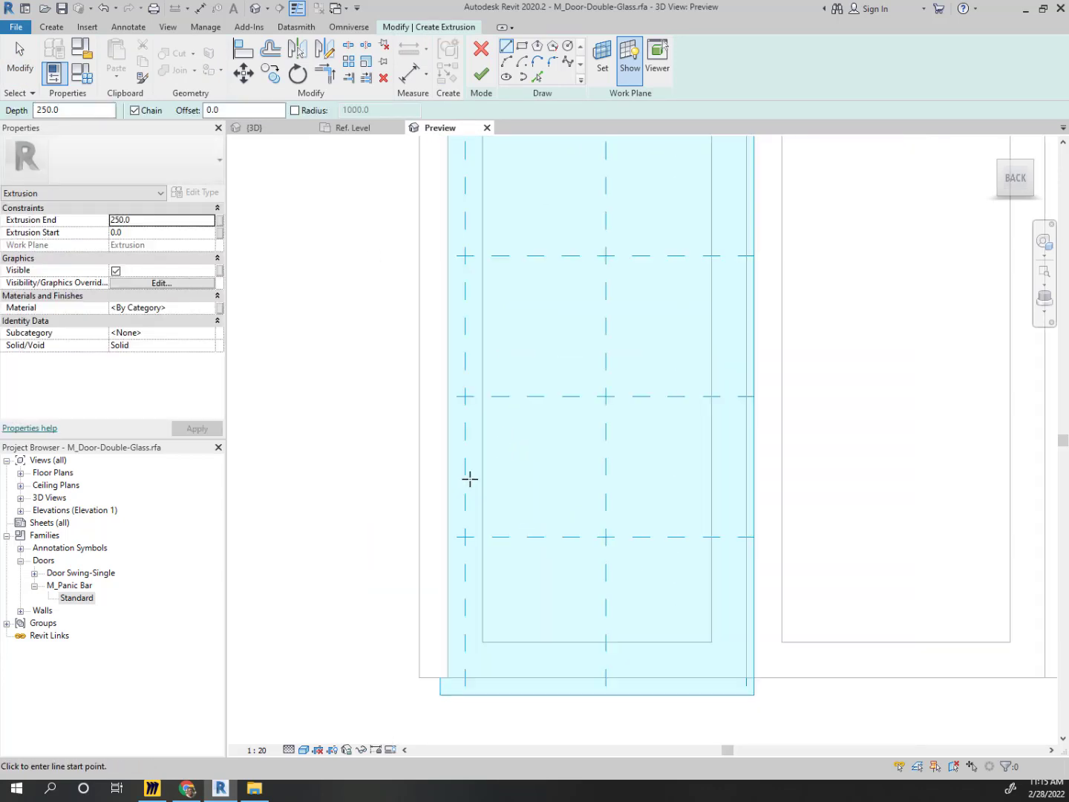
{"action": "left_click", "coordinate": [465, 424]}
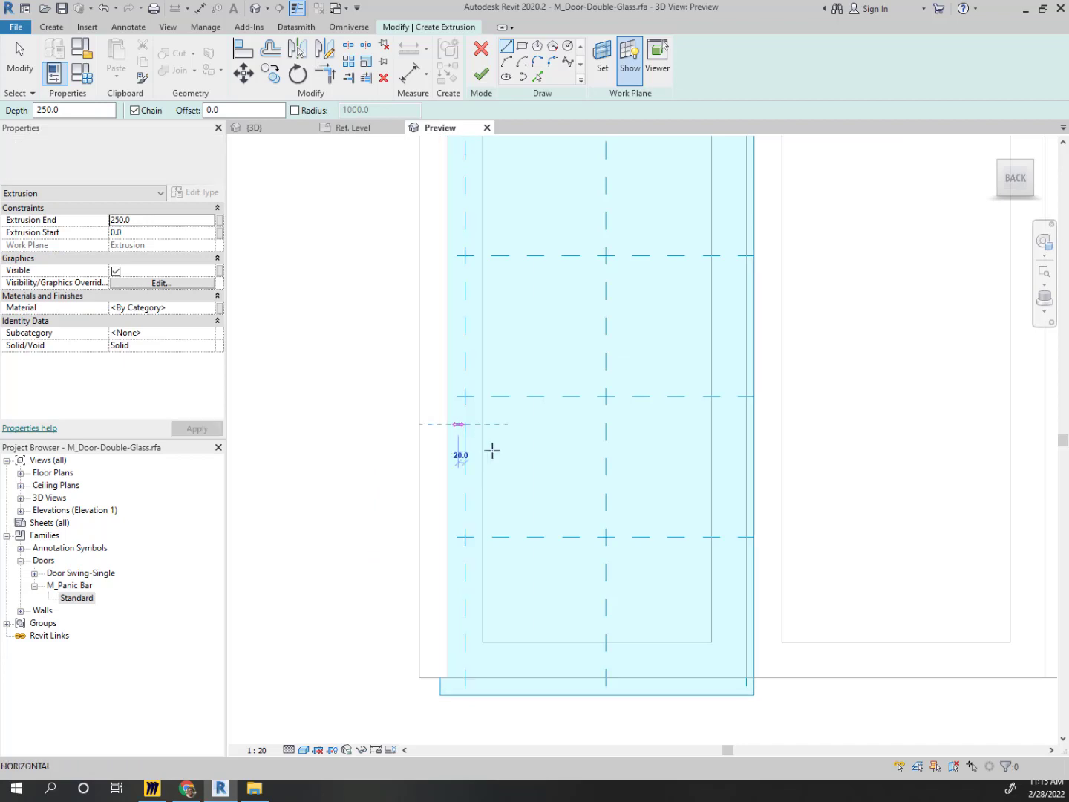
{"action": "left_click", "coordinate": [731, 424]}
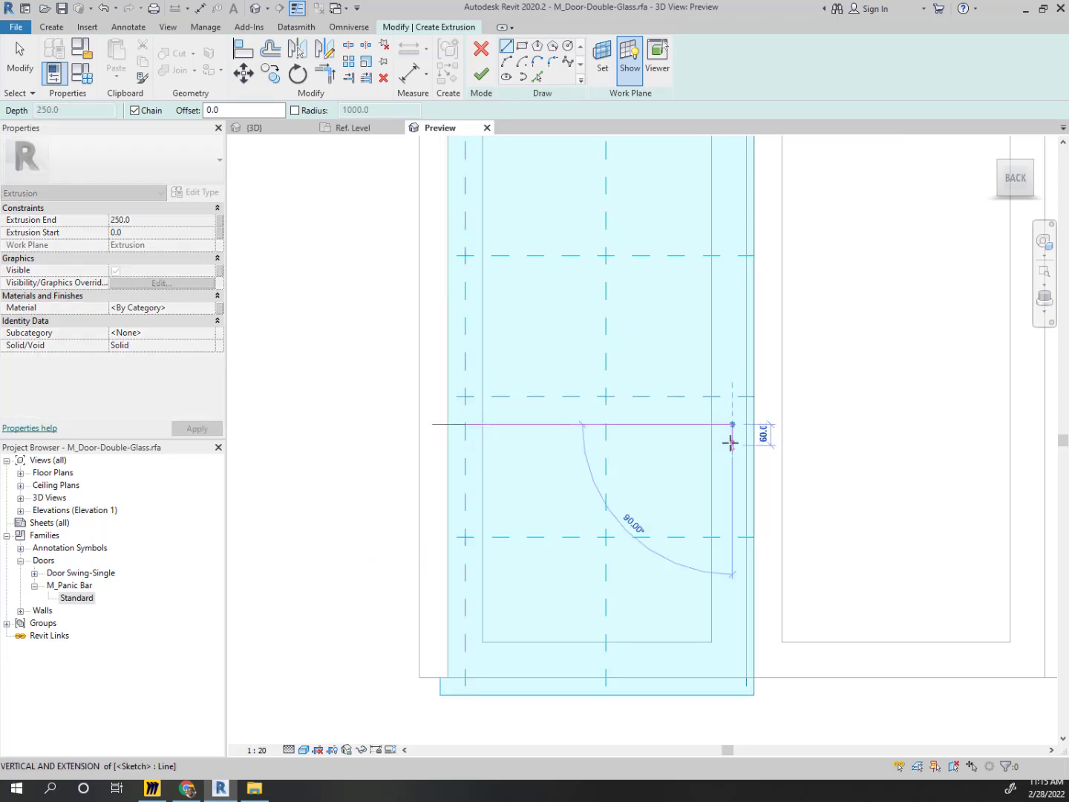
{"action": "left_click", "coordinate": [731, 443]}
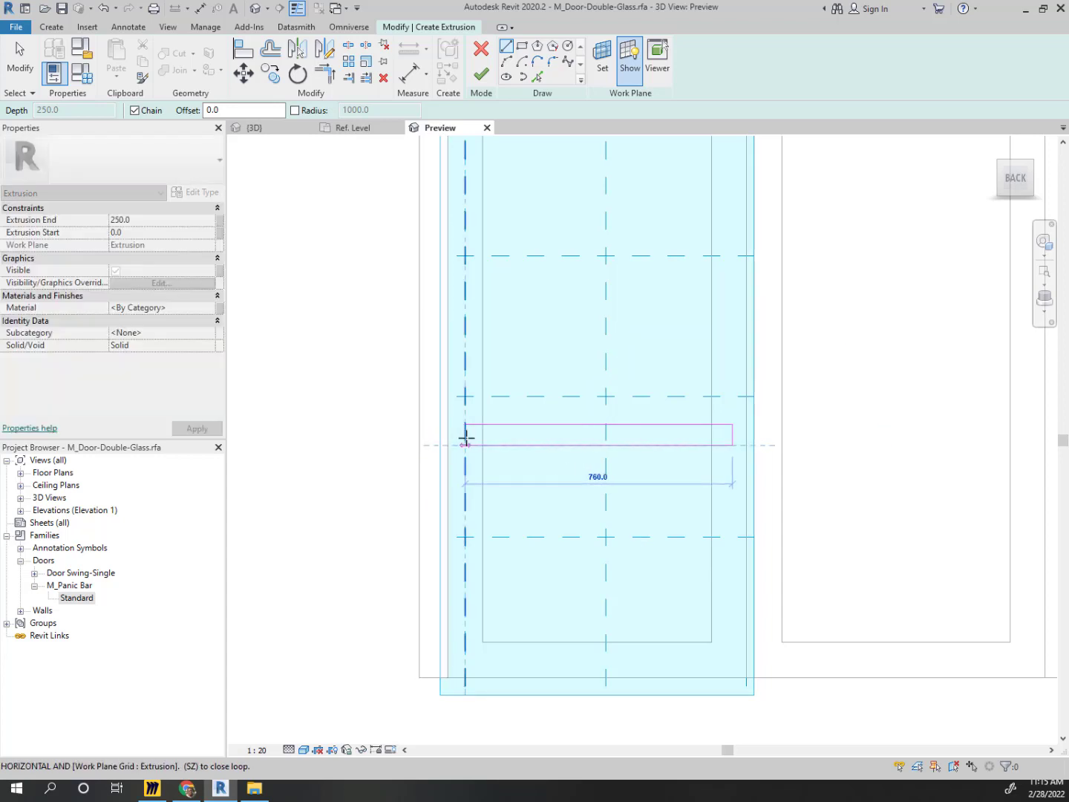
{"action": "left_click", "coordinate": [465, 445]}
{"action": "left_click", "coordinate": [465, 425]}
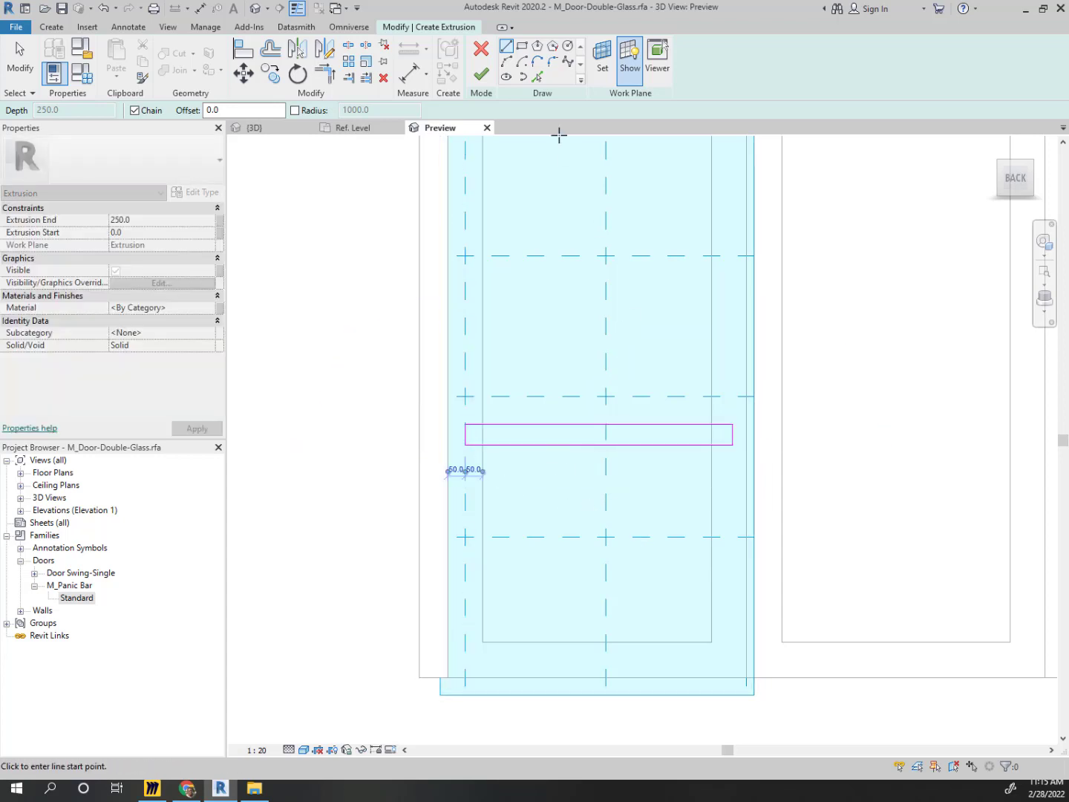
{"action": "left_click", "coordinate": [481, 73]}
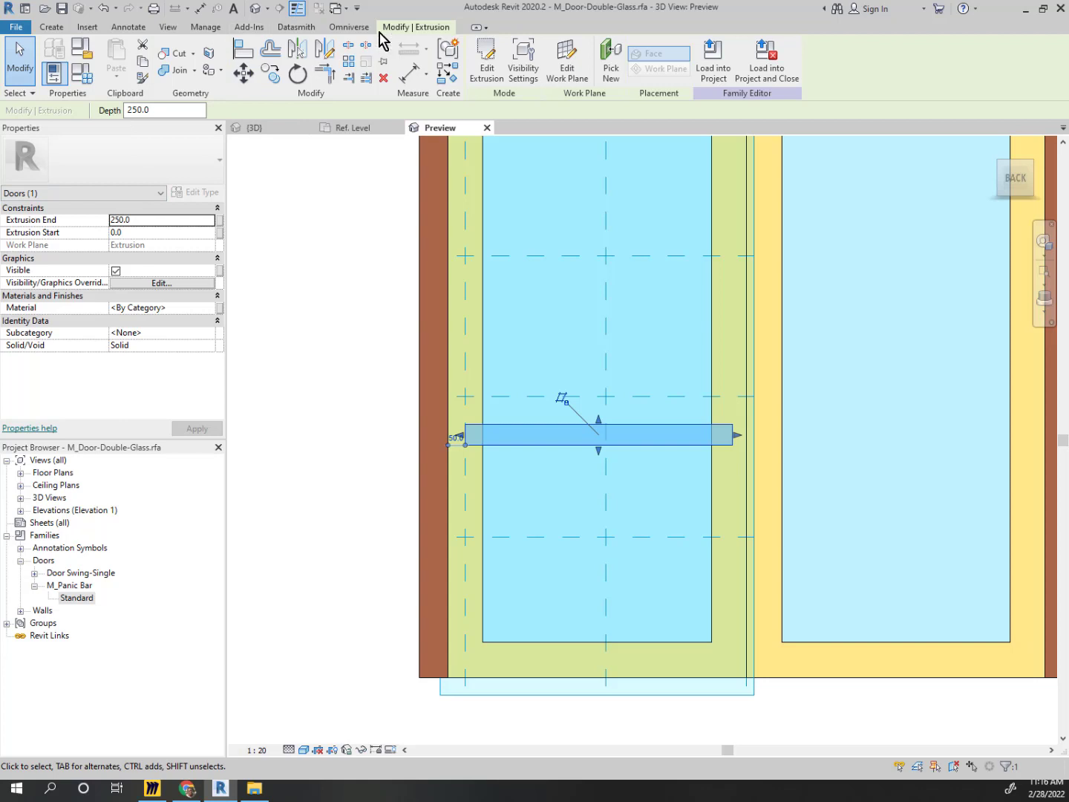
Shorten the new bar's extrusion depth in the 3D view to form a slim handle close to the door panel, and select it
{"action": "left_click", "coordinate": [256, 9]}
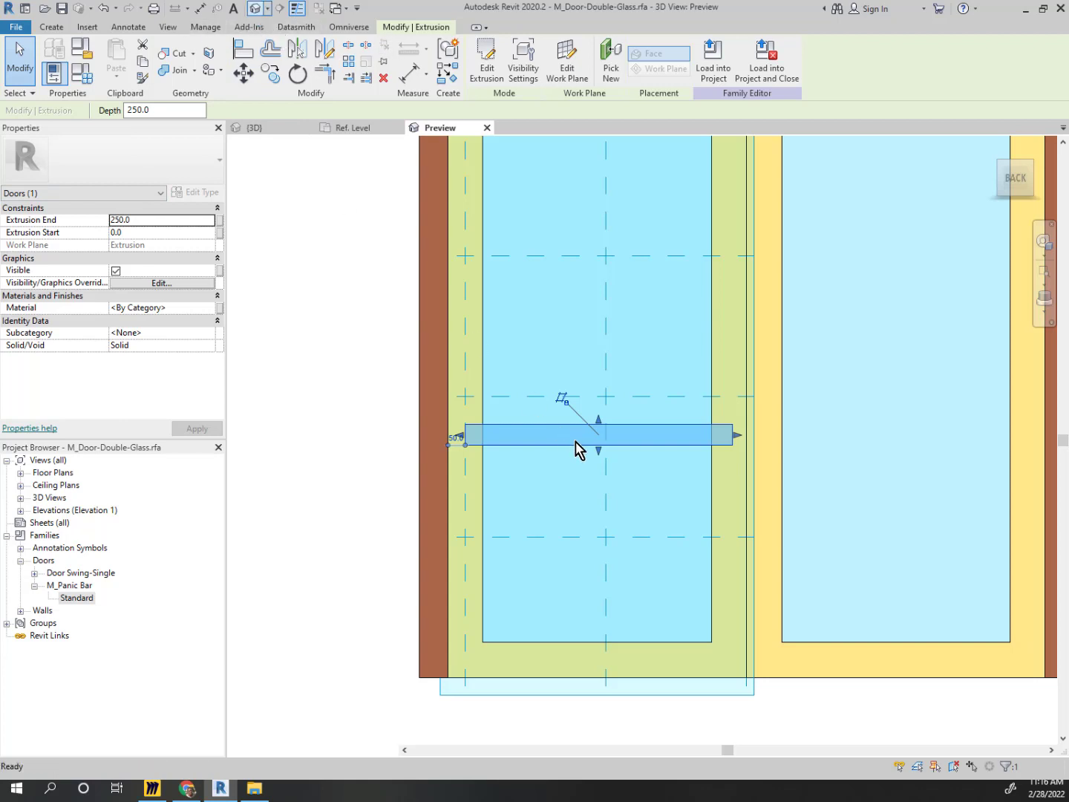
{"action": "key", "text": "Escape"}
{"action": "scroll", "coordinate": [654, 587], "scroll_direction": "up", "scroll_amount": 5}
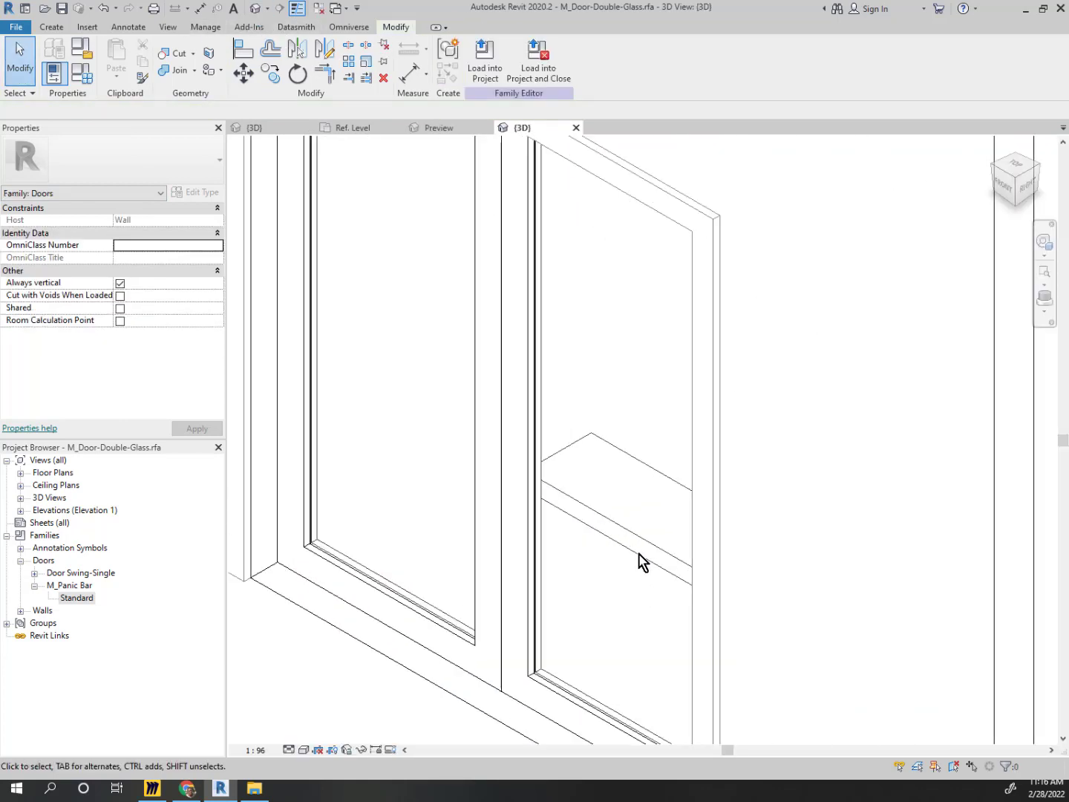
{"action": "middle_click_drag", "start_coordinate": [646, 517], "coordinate": [482, 476], "text": "shift"}
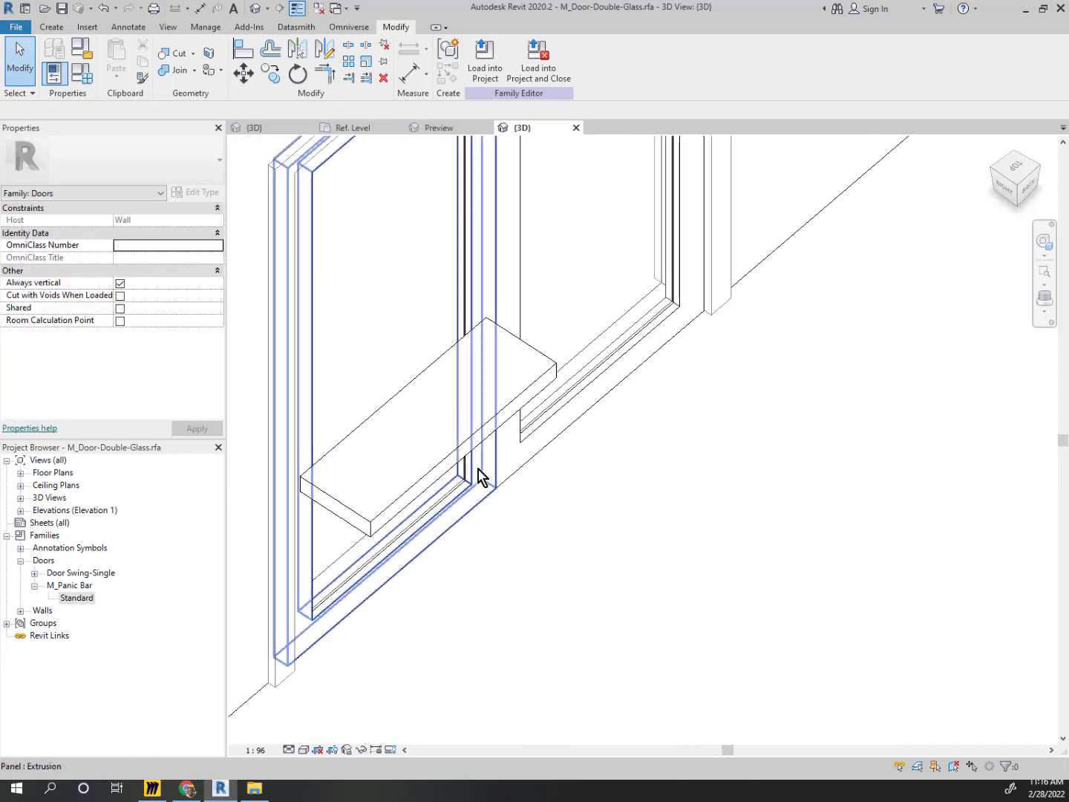
{"action": "left_click", "coordinate": [463, 454]}
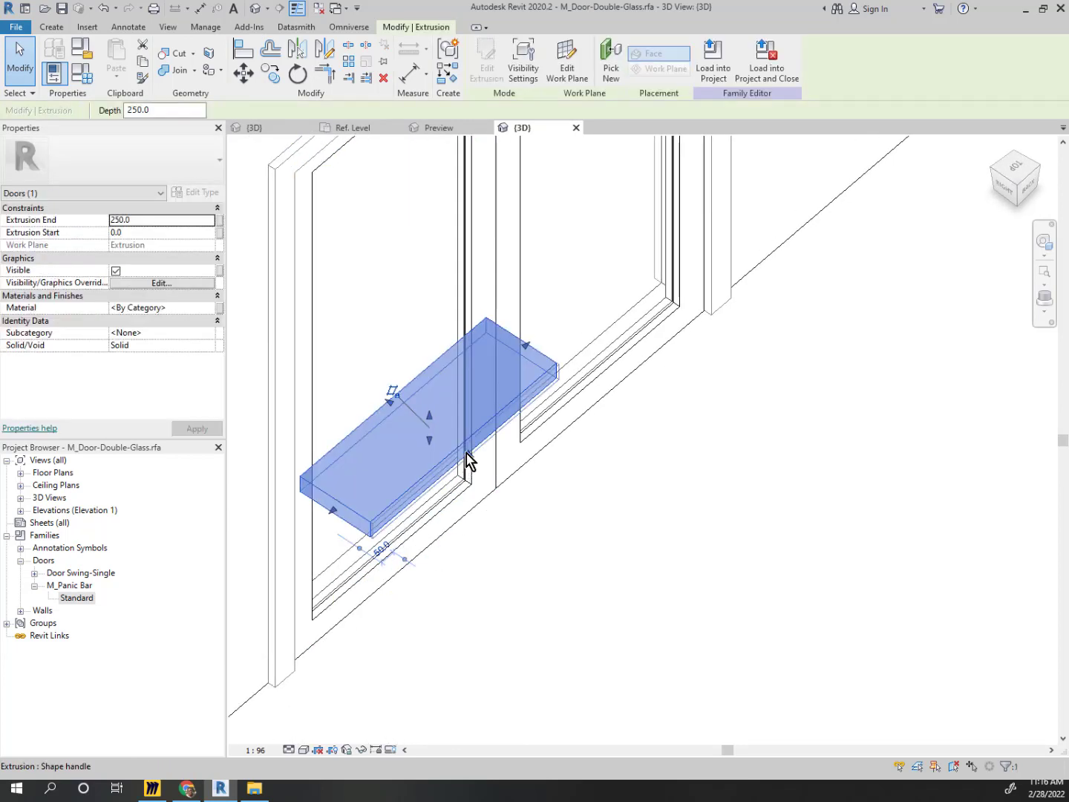
{"action": "left_click_drag", "start_coordinate": [470, 459], "coordinate": [405, 413]}
{"action": "left_click", "coordinate": [508, 518]}
{"action": "middle_click_drag", "start_coordinate": [532, 336], "coordinate": [317, 337], "text": "shift"}
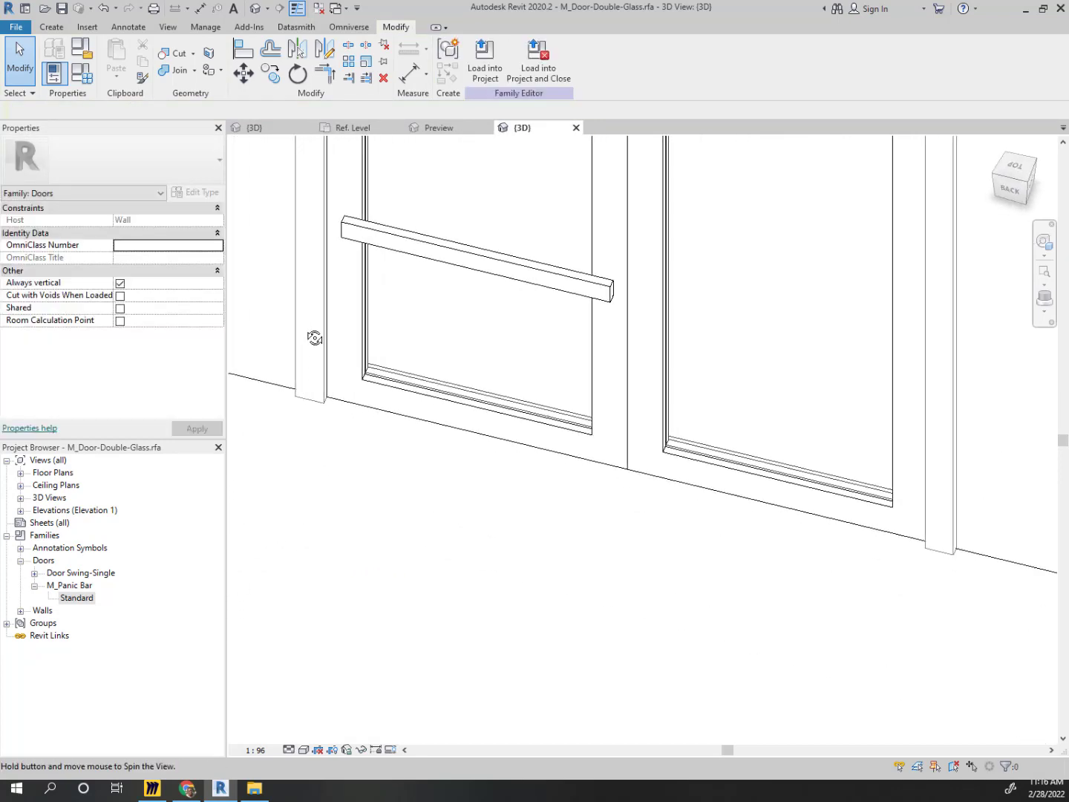
{"action": "left_click", "coordinate": [509, 271]}
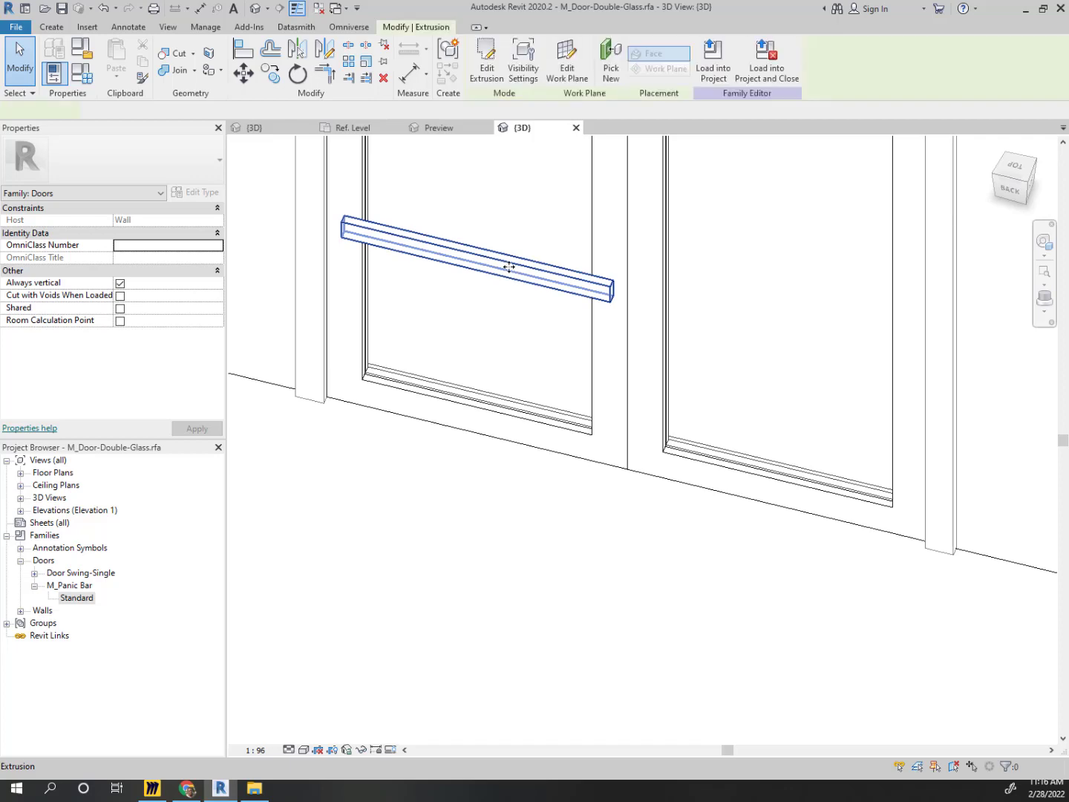
Stretch both ends of the 25 mm deep handle bar to the outer and meeting edges of its door panel
{"action": "middle_click_drag", "start_coordinate": [509, 269], "coordinate": [556, 451], "text": "shift"}
{"action": "scroll", "coordinate": [558, 460], "scroll_direction": "up", "scroll_amount": 2}
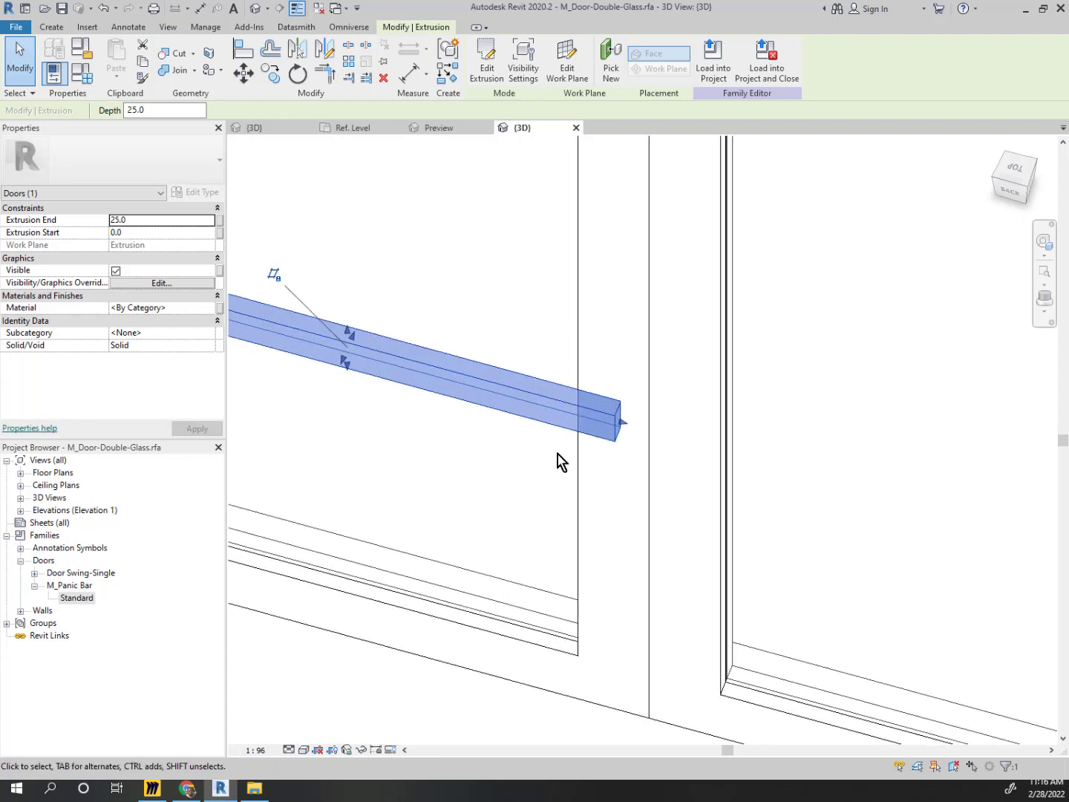
{"action": "scroll", "coordinate": [624, 427], "scroll_direction": "up", "scroll_amount": 3}
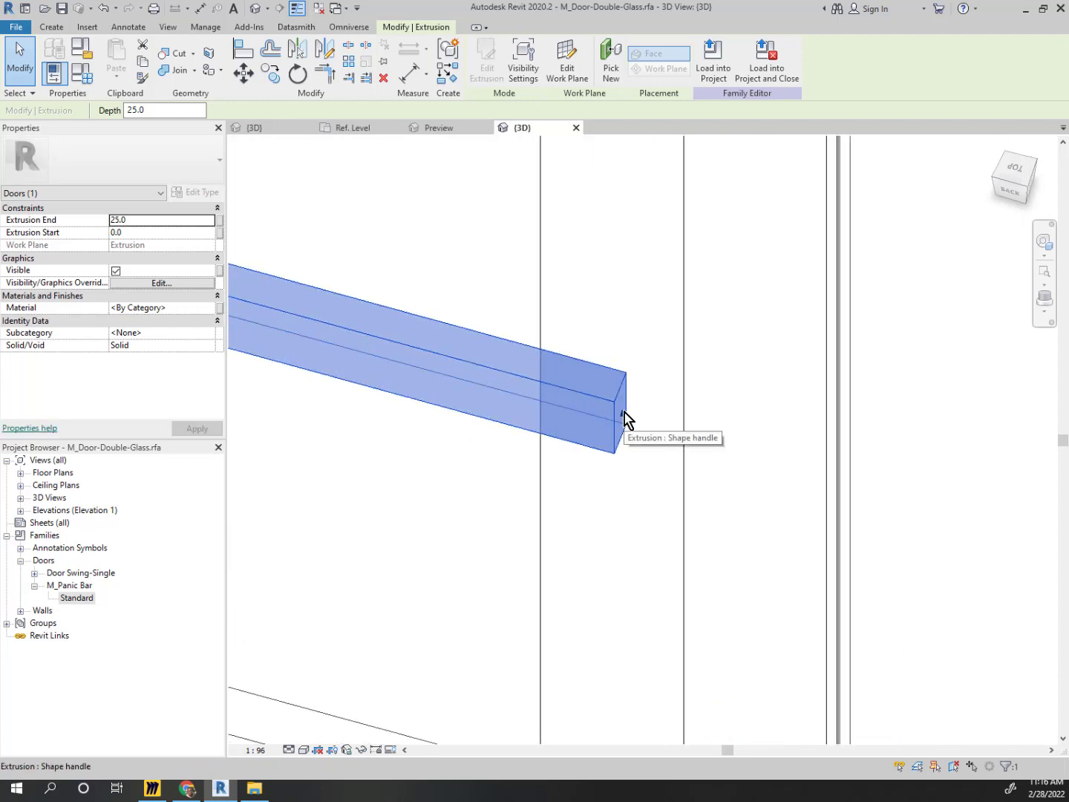
{"action": "left_click_drag", "start_coordinate": [624, 413], "coordinate": [680, 451]}
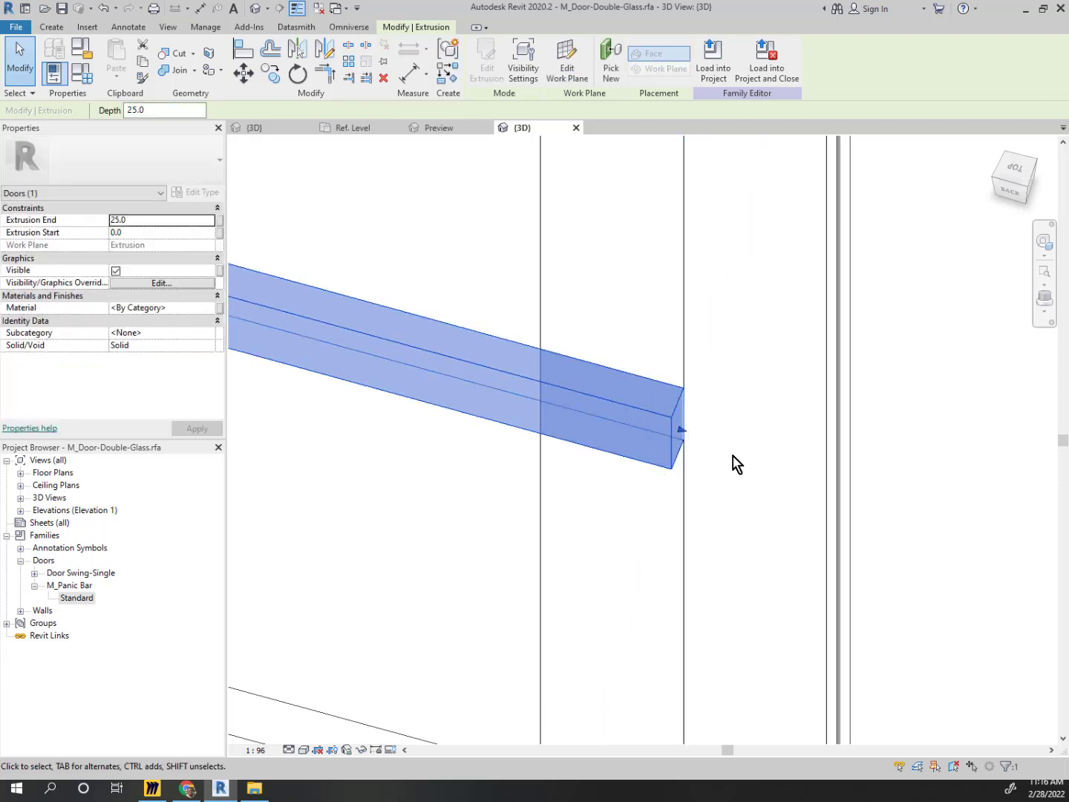
{"action": "scroll", "coordinate": [736, 464], "scroll_direction": "down", "scroll_amount": 5}
{"action": "middle_click_drag", "start_coordinate": [799, 465], "coordinate": [827, 480]}
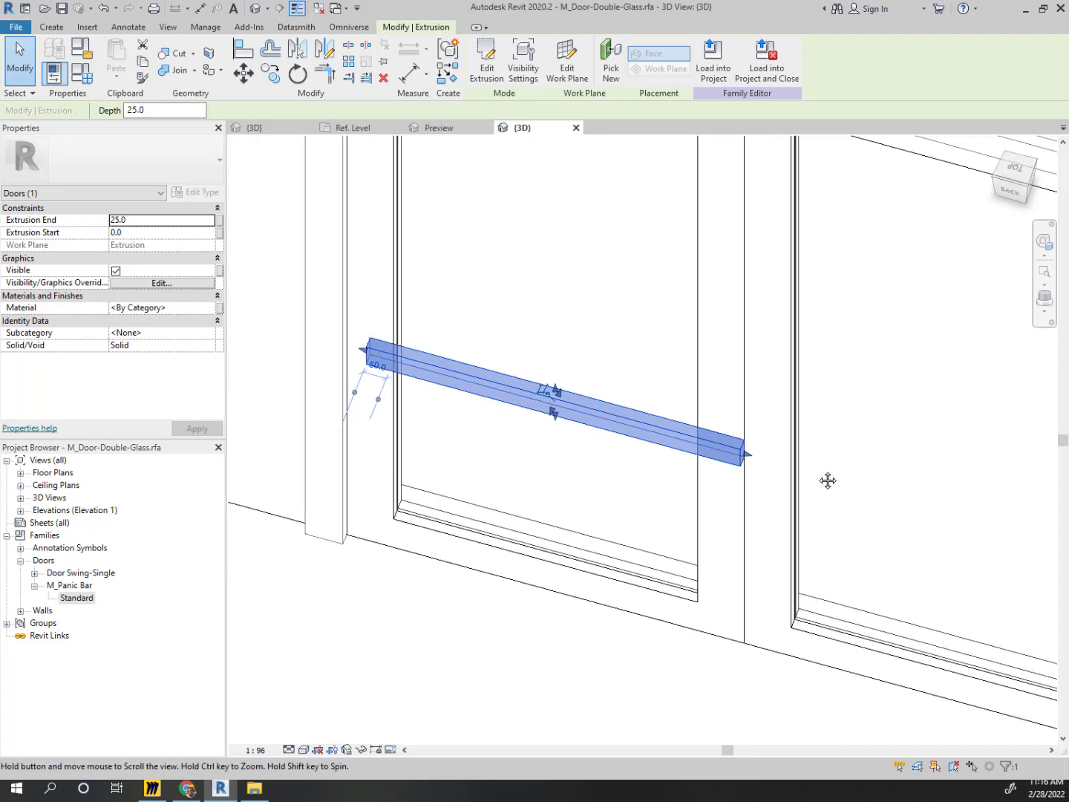
{"action": "scroll", "coordinate": [746, 393], "scroll_direction": "up", "scroll_amount": 5}
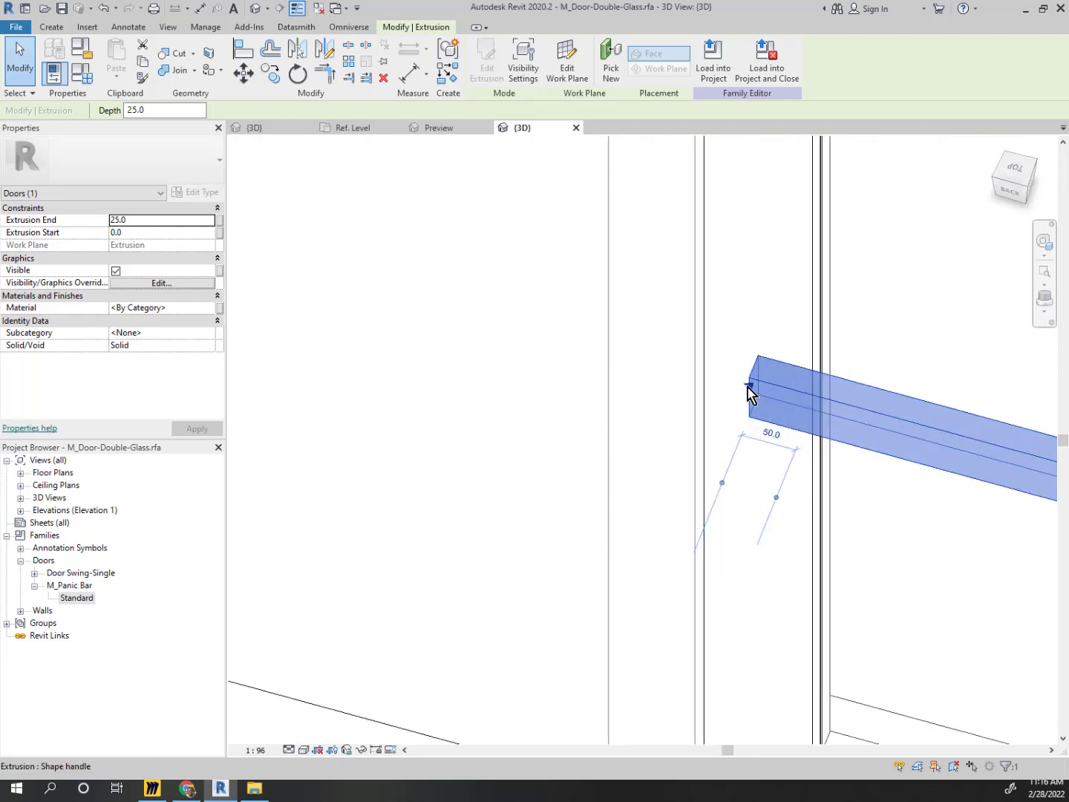
{"action": "left_click_drag", "start_coordinate": [748, 394], "coordinate": [695, 386]}
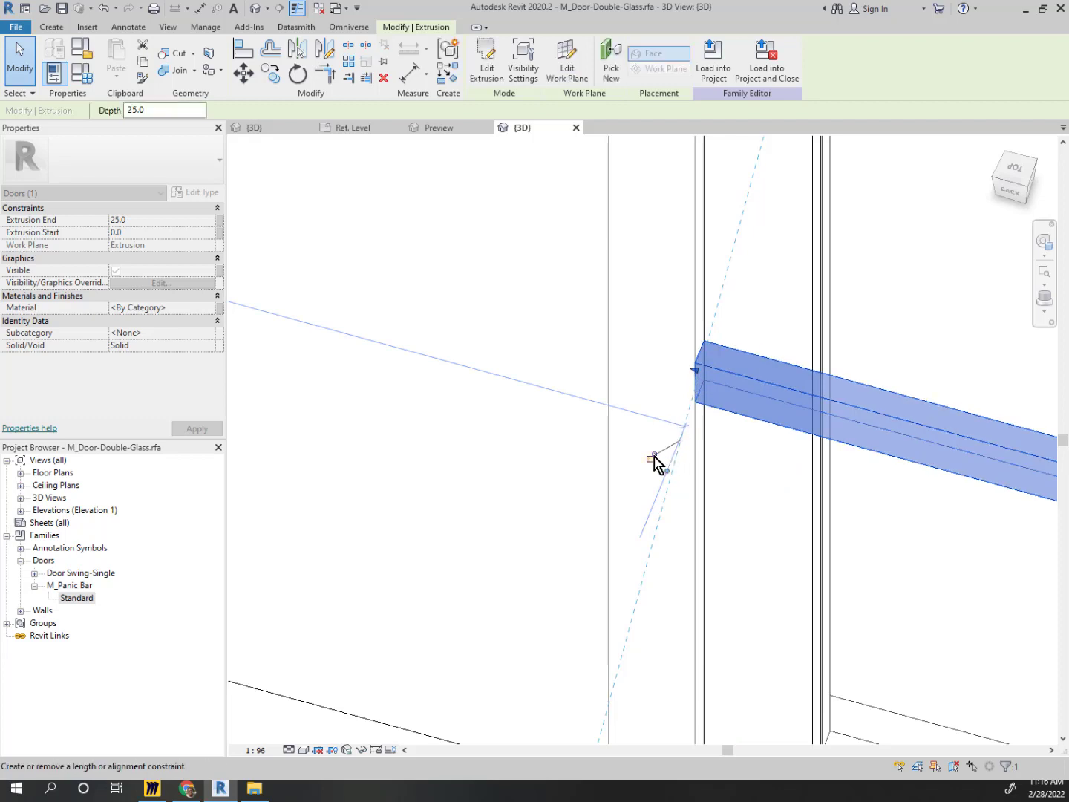
{"action": "scroll", "coordinate": [342, 434], "scroll_direction": "down", "scroll_amount": 8}
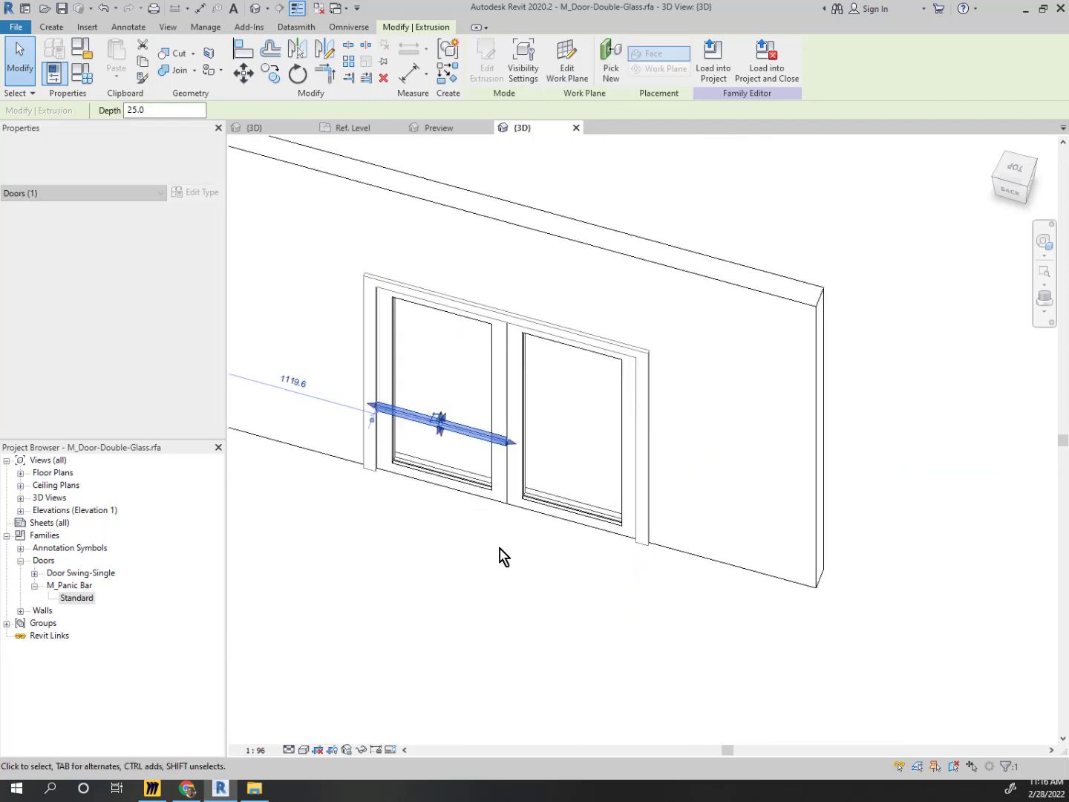
{"action": "left_click", "coordinate": [512, 594]}
Copy the handle bar 920 mm horizontally onto the other door panel
{"action": "scroll", "coordinate": [454, 424], "scroll_direction": "up", "scroll_amount": 4}
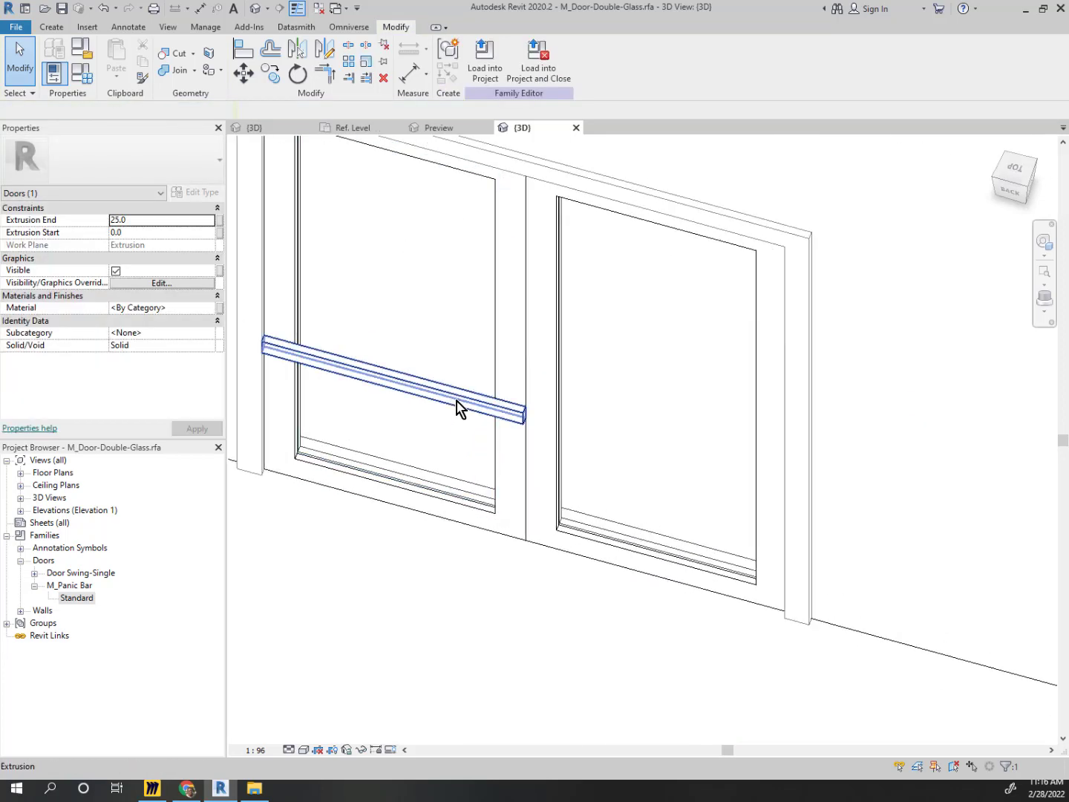
{"action": "left_click", "coordinate": [458, 410]}
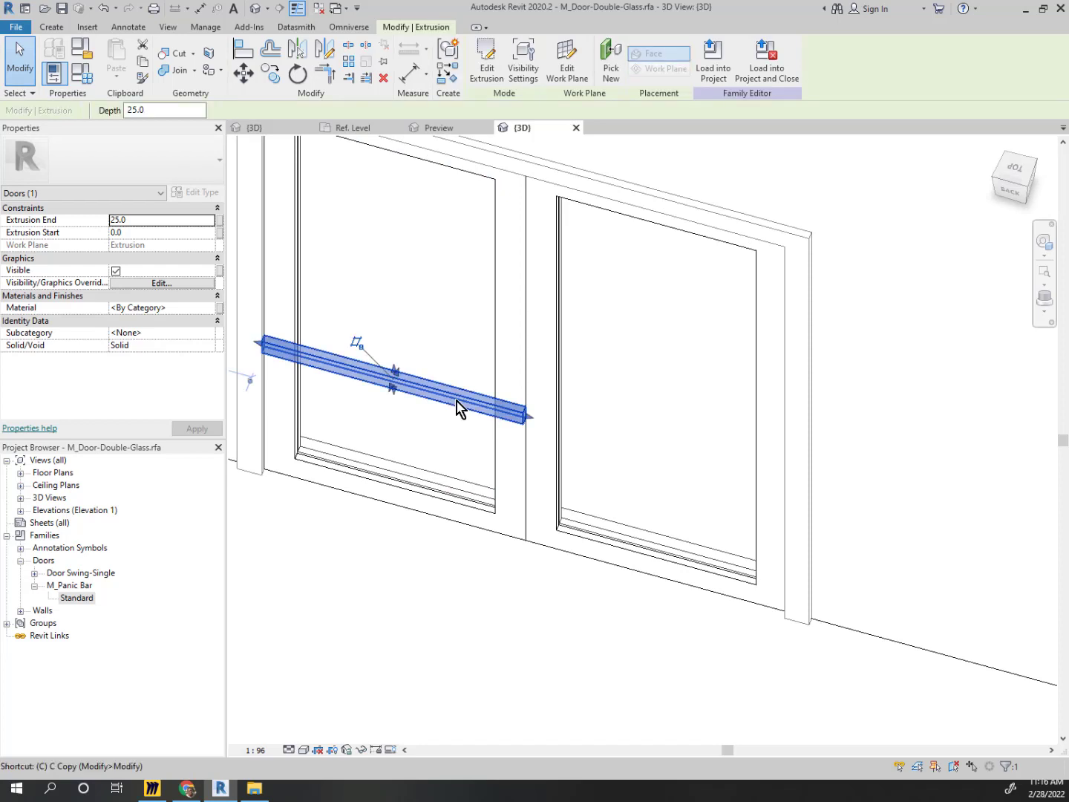
{"action": "key", "text": "c"}
{"action": "key", "text": "c"}
{"action": "left_click", "coordinate": [464, 409]}
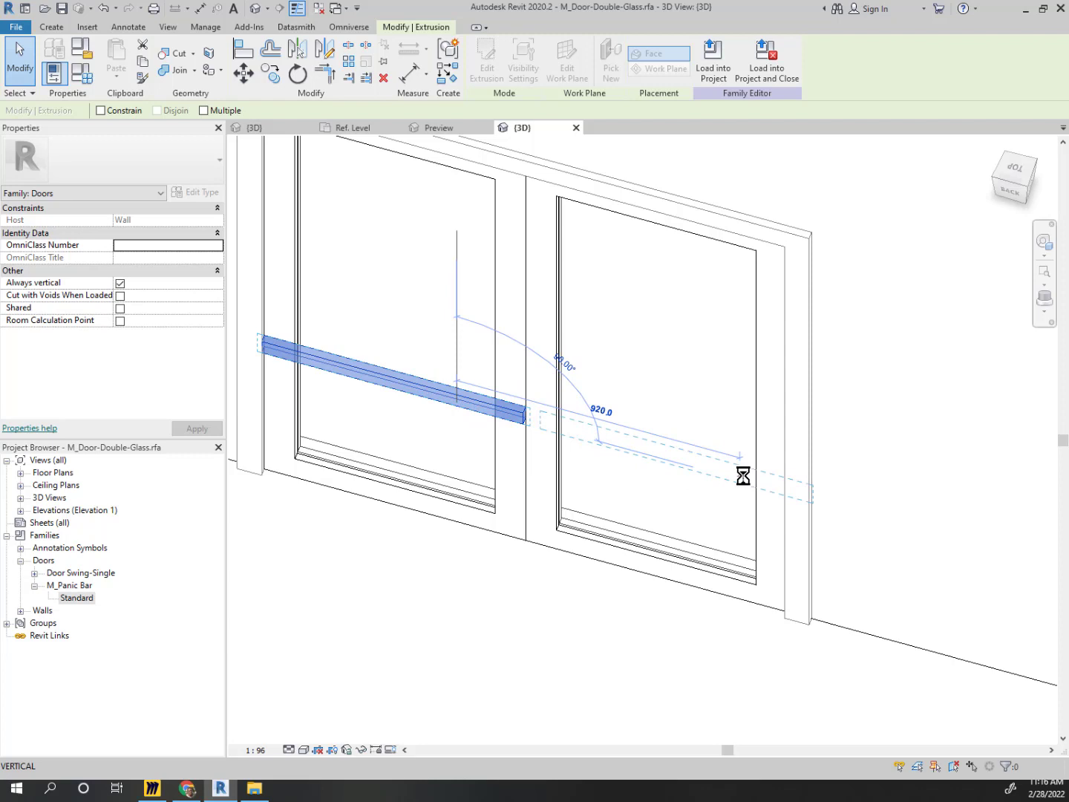
{"action": "left_click", "coordinate": [817, 523]}
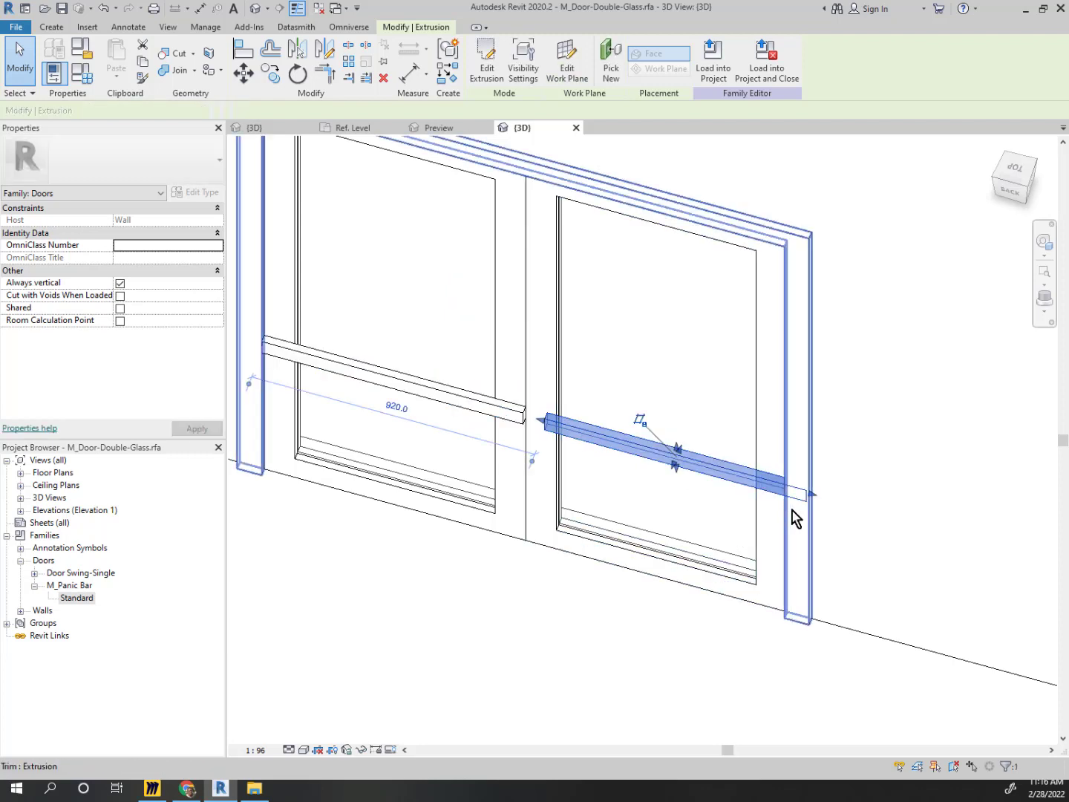
Adjust both ends of the copied bar to the second panel's outer edge and the door's centre line, meeting the first bar
{"action": "scroll", "coordinate": [824, 495], "scroll_direction": "up", "scroll_amount": 3}
{"action": "left_click_drag", "start_coordinate": [826, 489], "coordinate": [781, 456]}
{"action": "middle_click_drag", "start_coordinate": [366, 367], "coordinate": [673, 436]}
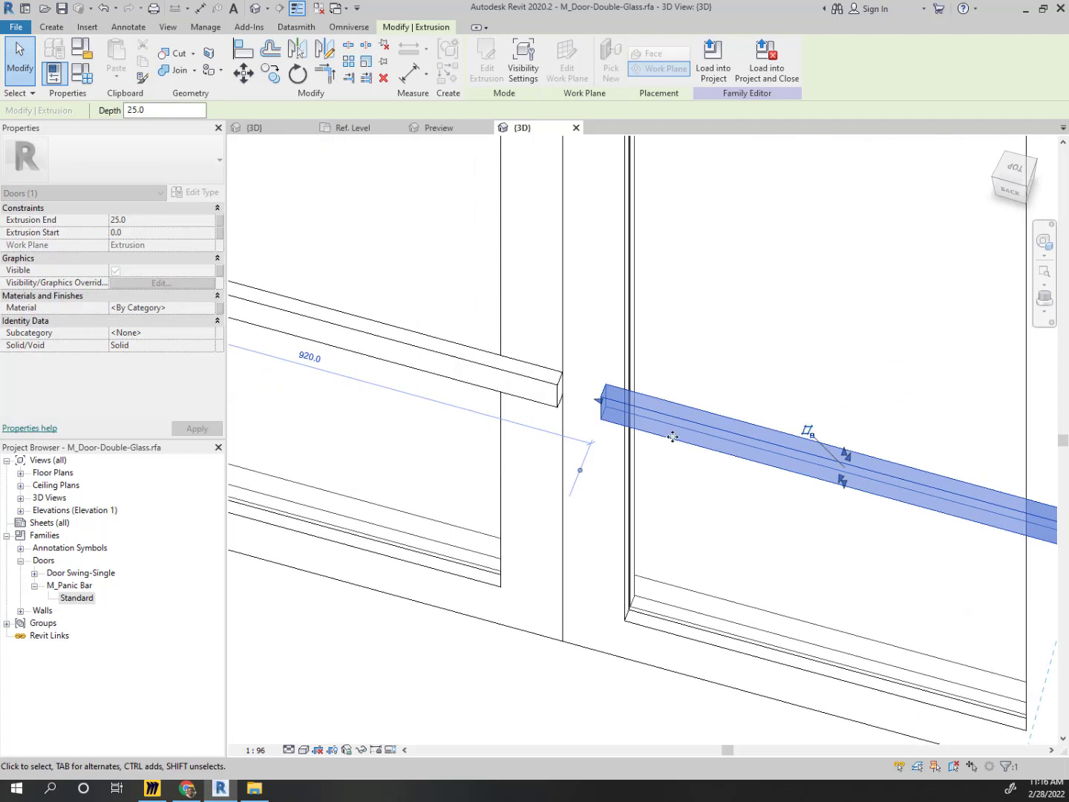
{"action": "left_click_drag", "start_coordinate": [599, 403], "coordinate": [561, 397]}
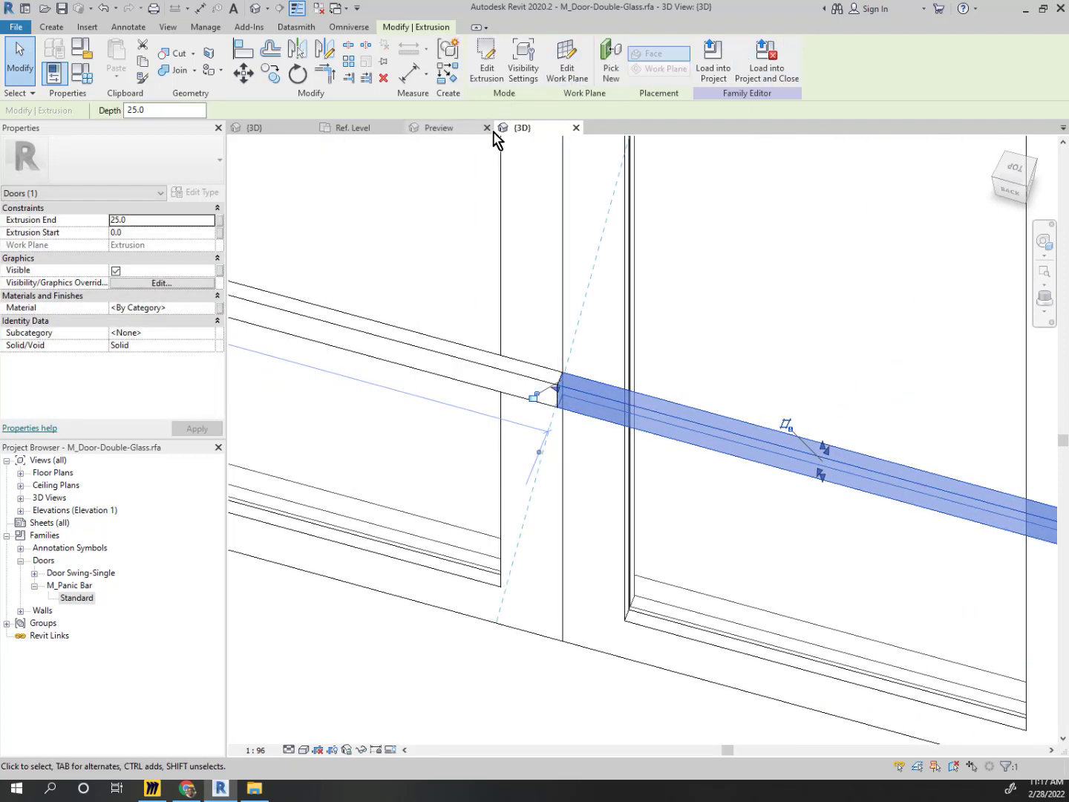
{"action": "scroll", "coordinate": [611, 138], "scroll_direction": "down", "scroll_amount": 1}
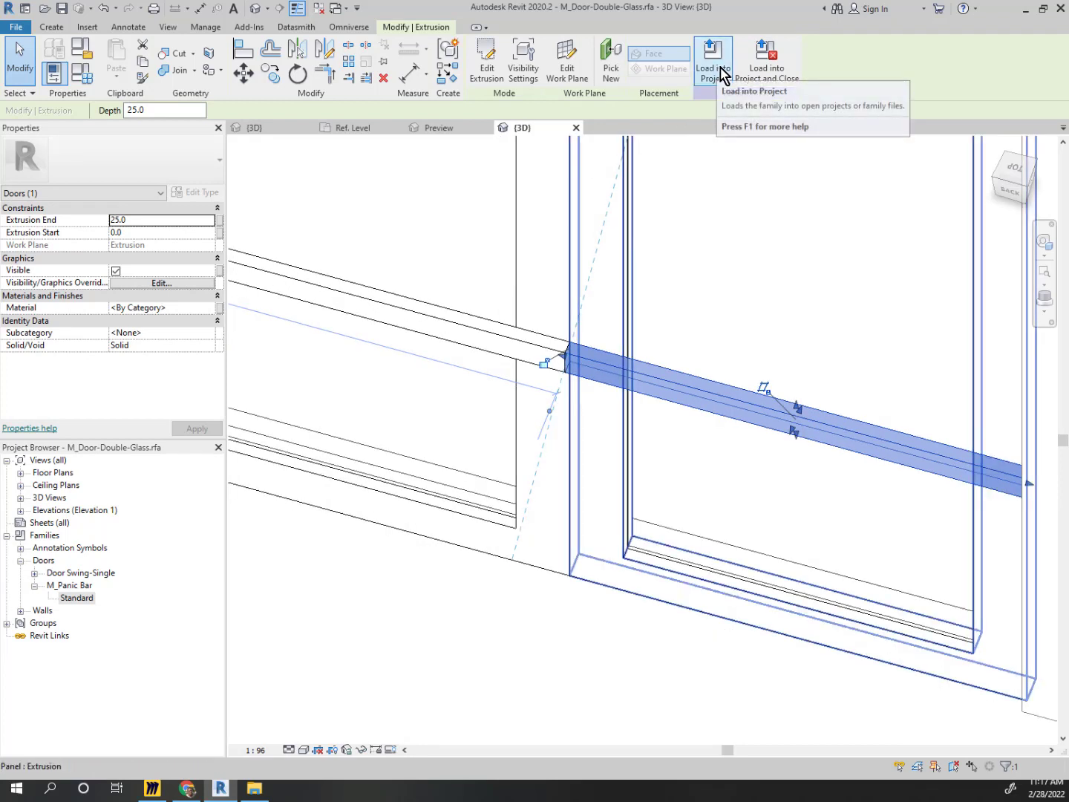
{"action": "left_click", "coordinate": [765, 65]}
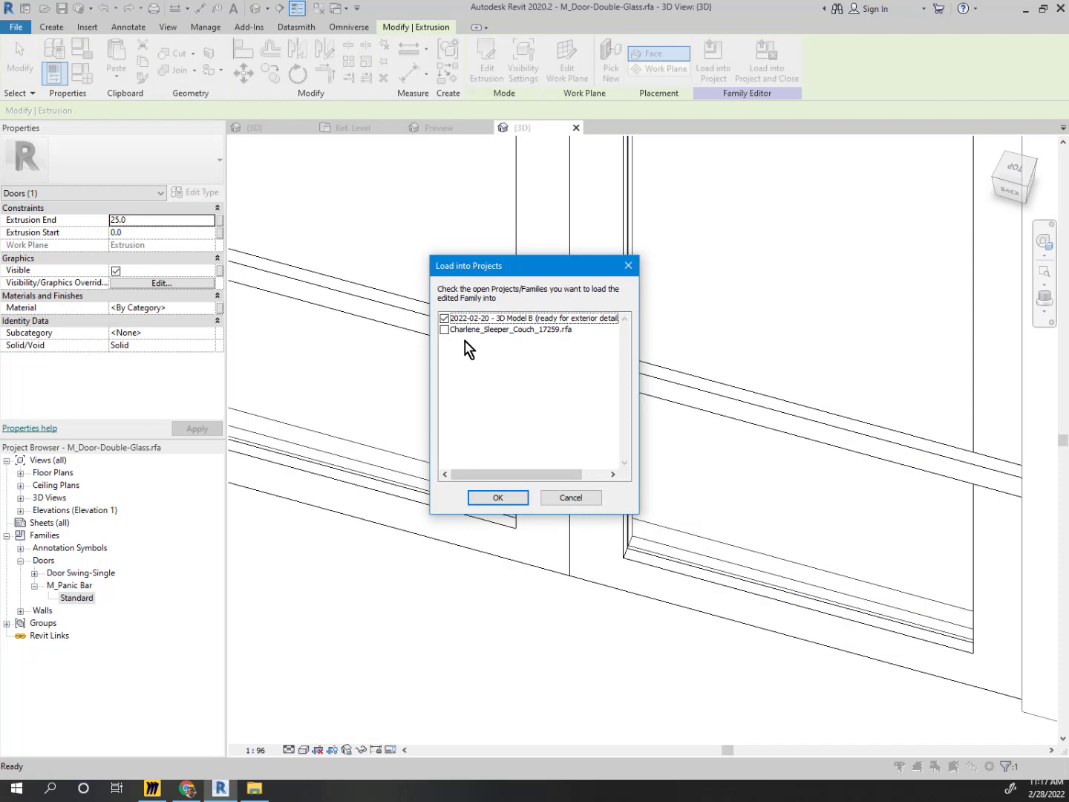
{"action": "left_click", "coordinate": [553, 318]}
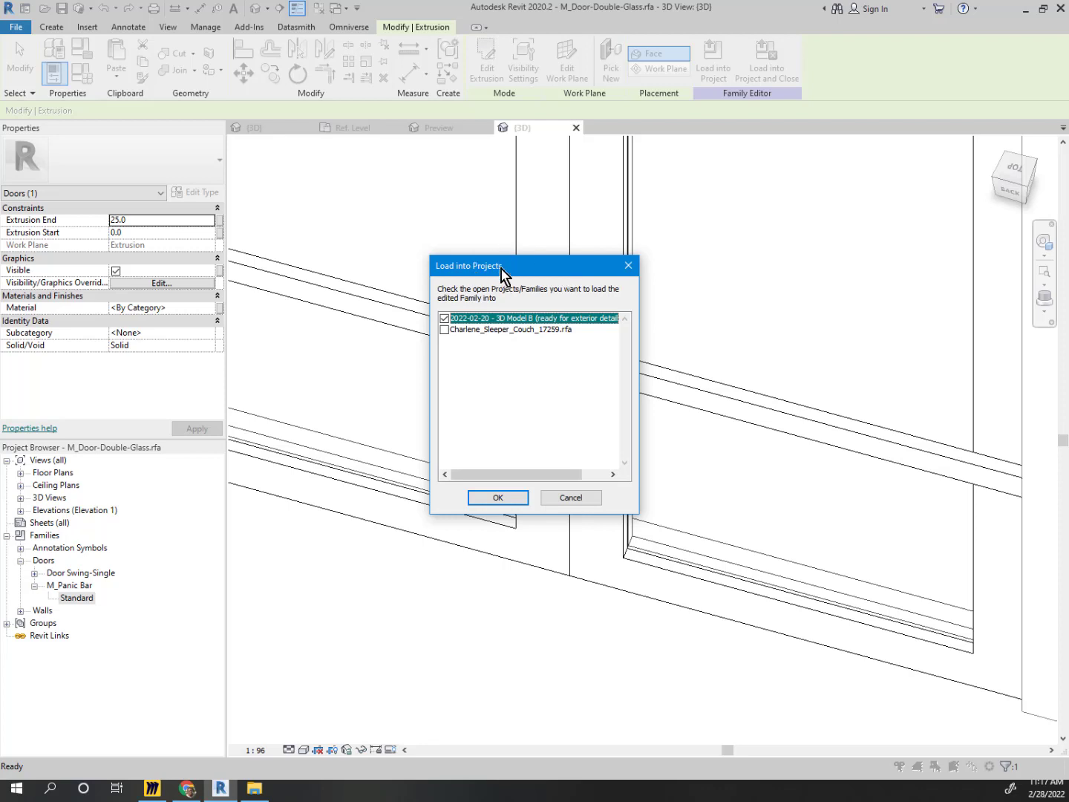
{"action": "left_click_drag", "start_coordinate": [501, 268], "coordinate": [450, 242]}
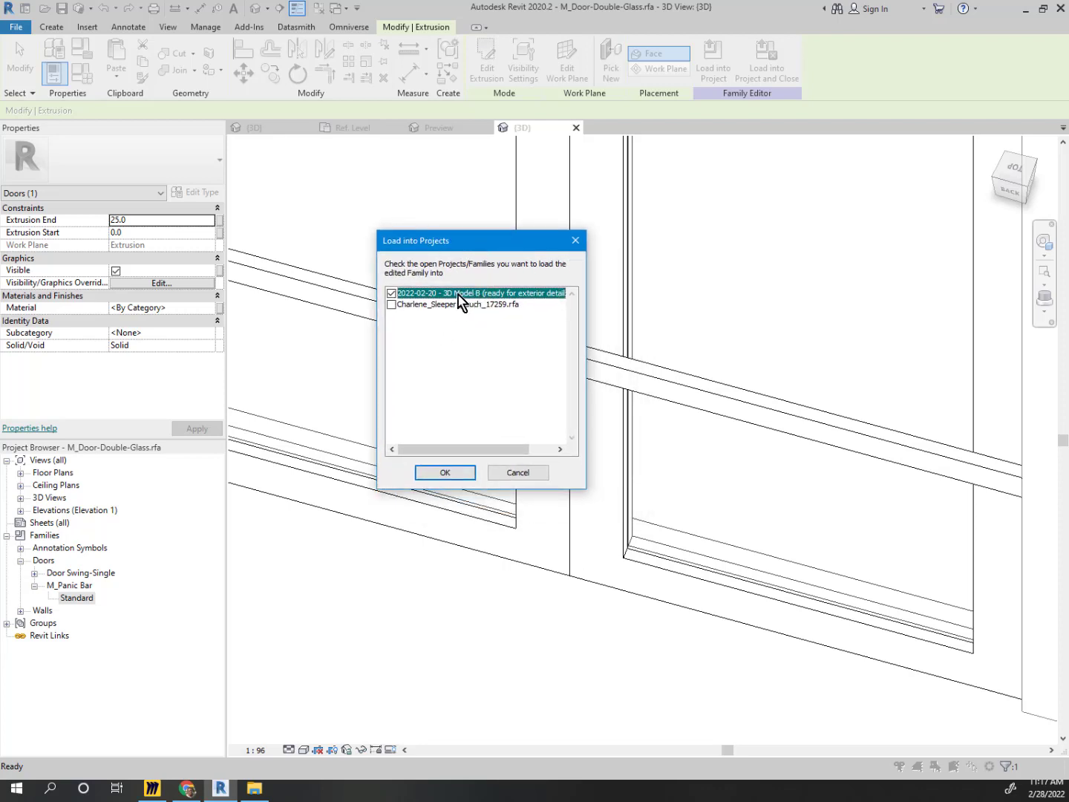
{"action": "left_click", "coordinate": [446, 474]}
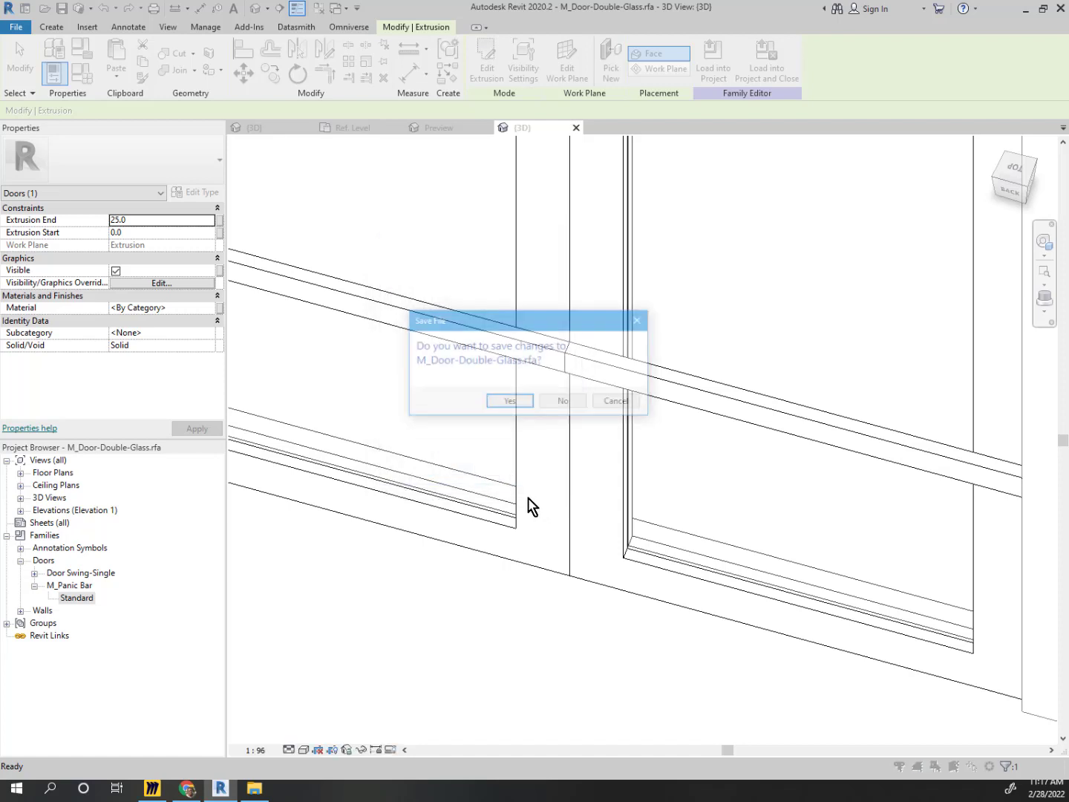
{"action": "left_click", "coordinate": [510, 402]}
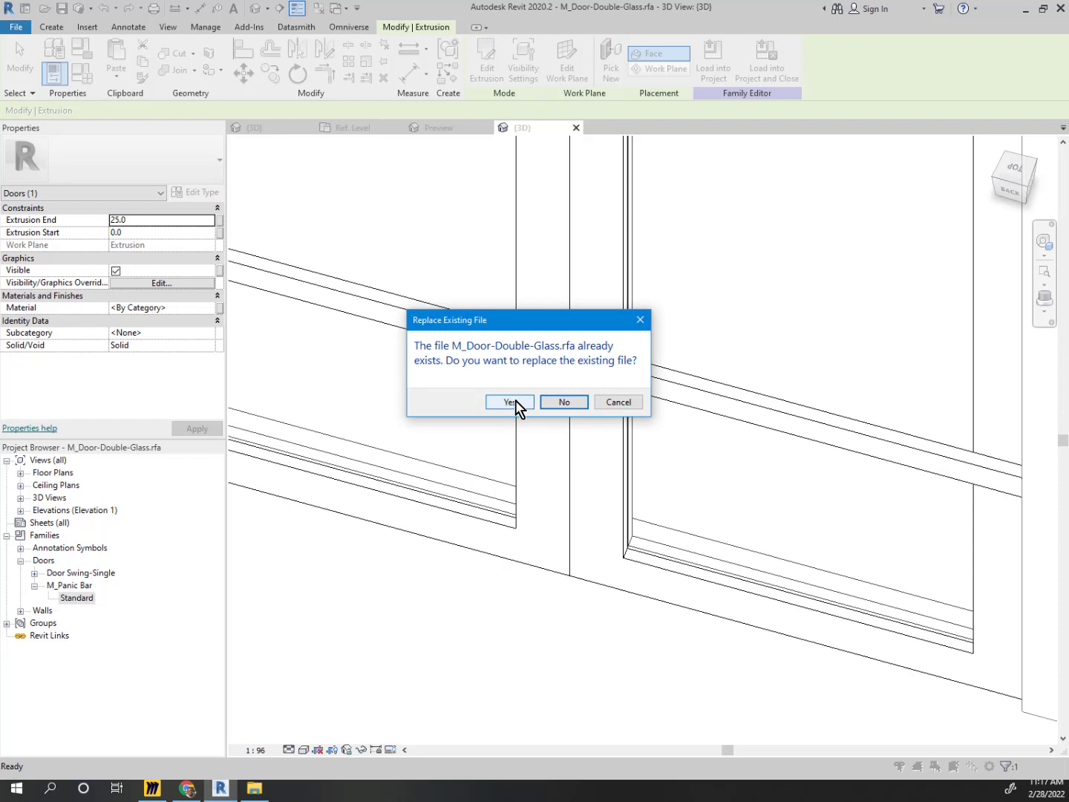
{"action": "left_click", "coordinate": [620, 402]}
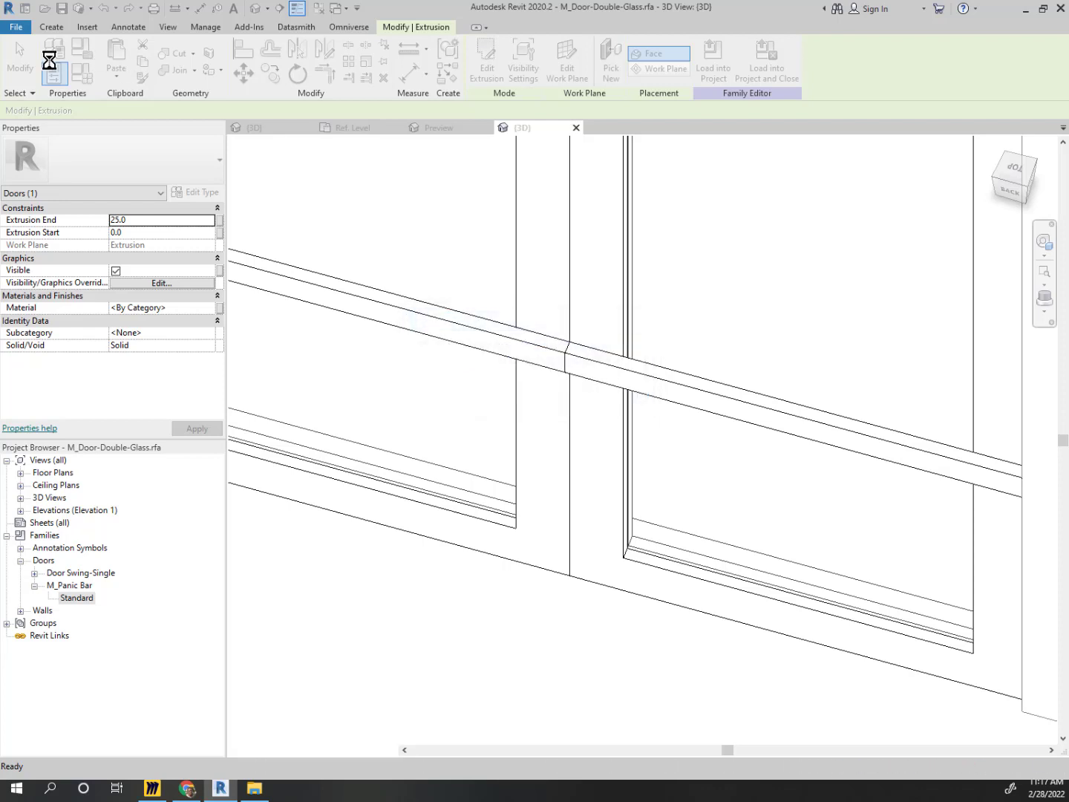
Save the modified door family to the Desktop under the new name M+ Front Door
{"action": "left_click", "coordinate": [24, 27]}
{"action": "mouse_move", "coordinate": [58, 204]}
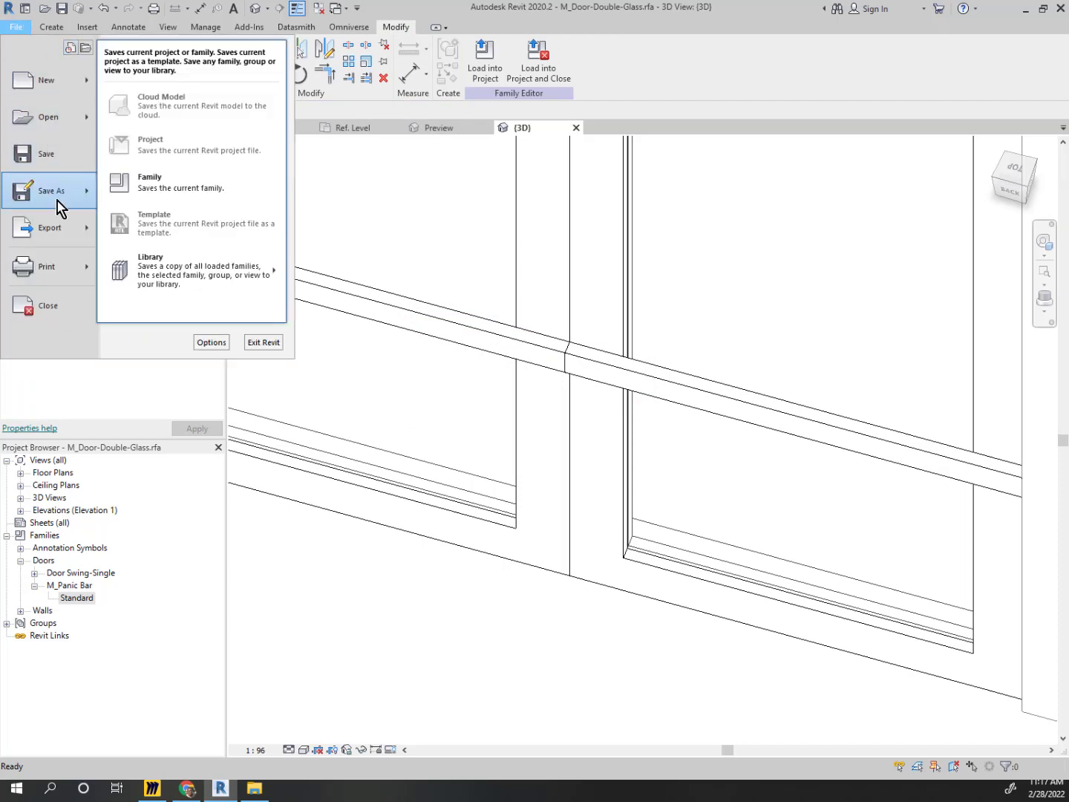
{"action": "left_click", "coordinate": [172, 178]}
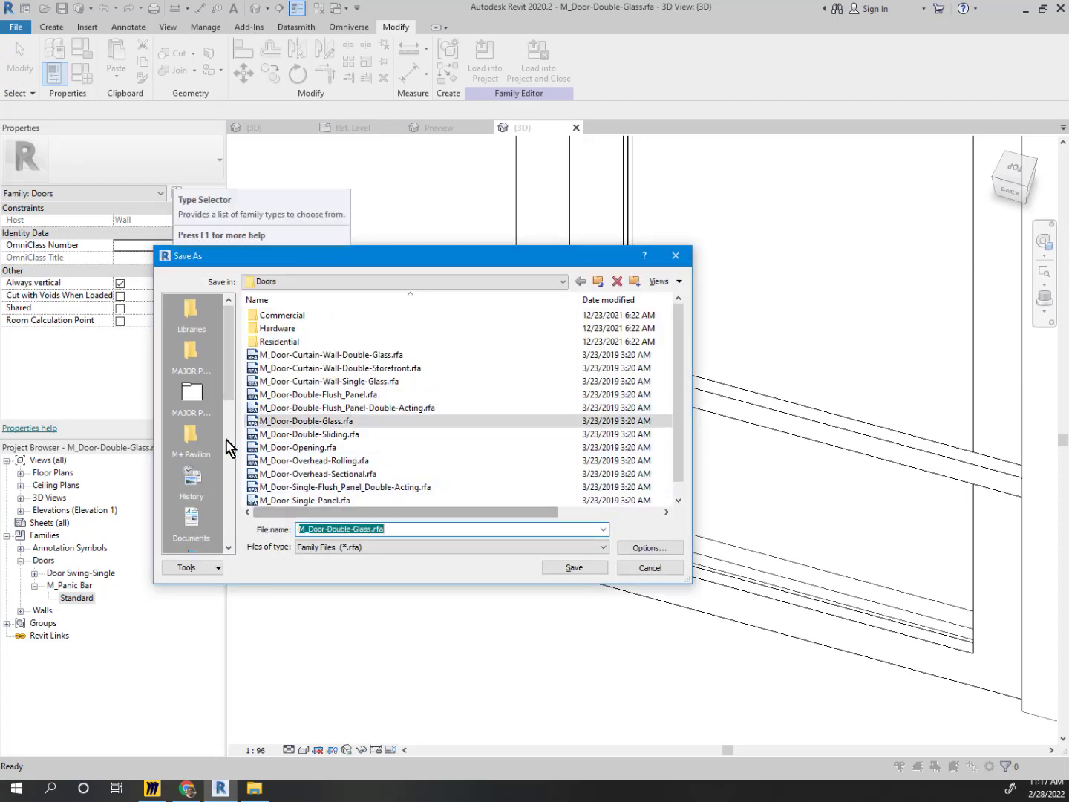
{"action": "scroll", "coordinate": [192, 434], "scroll_direction": "down", "scroll_amount": 5}
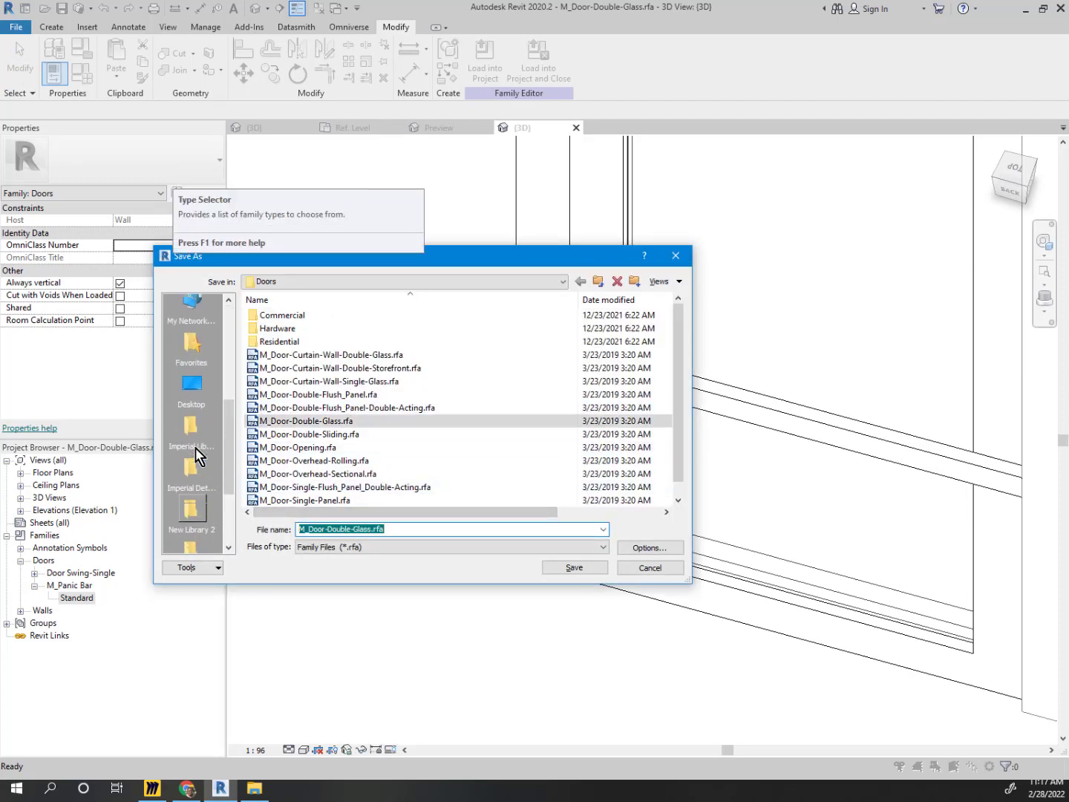
{"action": "left_click", "coordinate": [192, 436]}
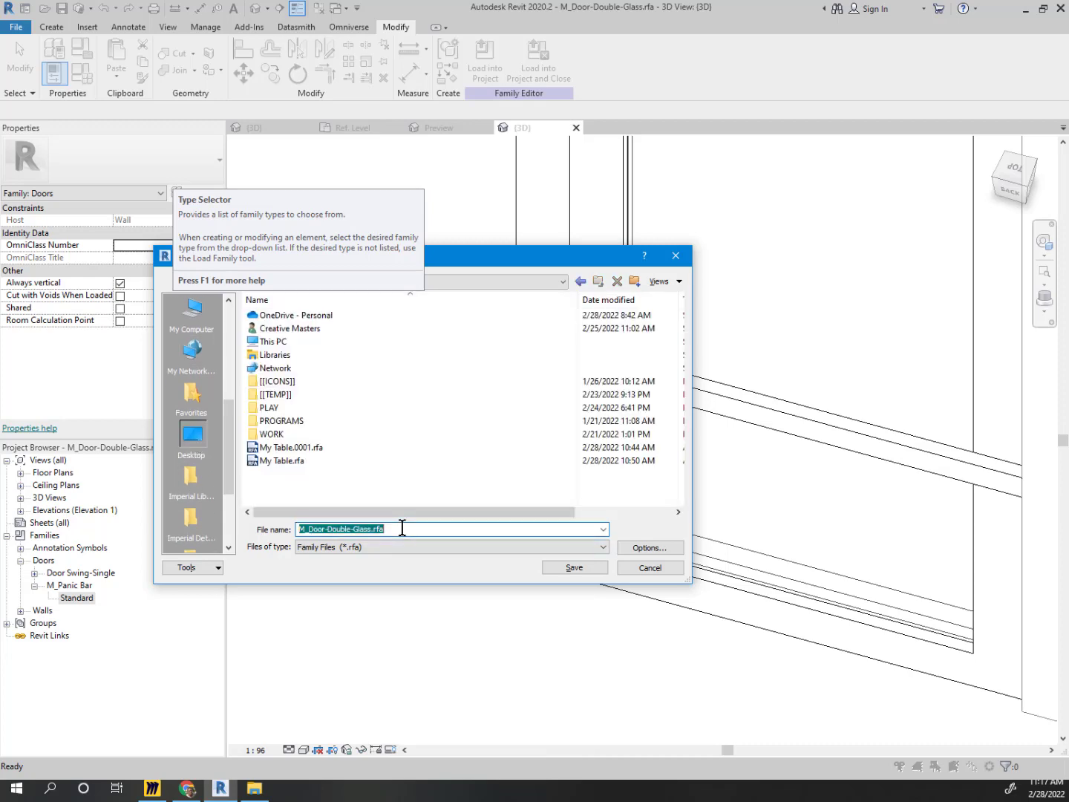
{"action": "type", "text": "M+"}
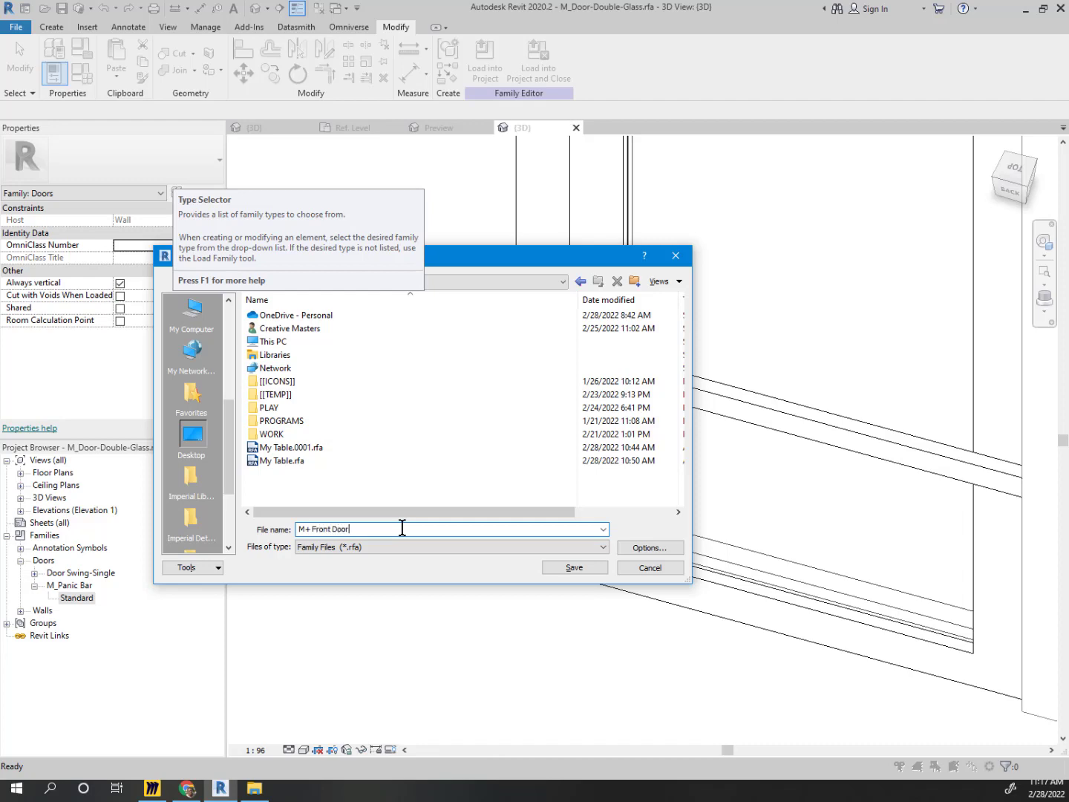
{"action": "type", "text": " Front Door"}
{"action": "key", "text": "Return"}
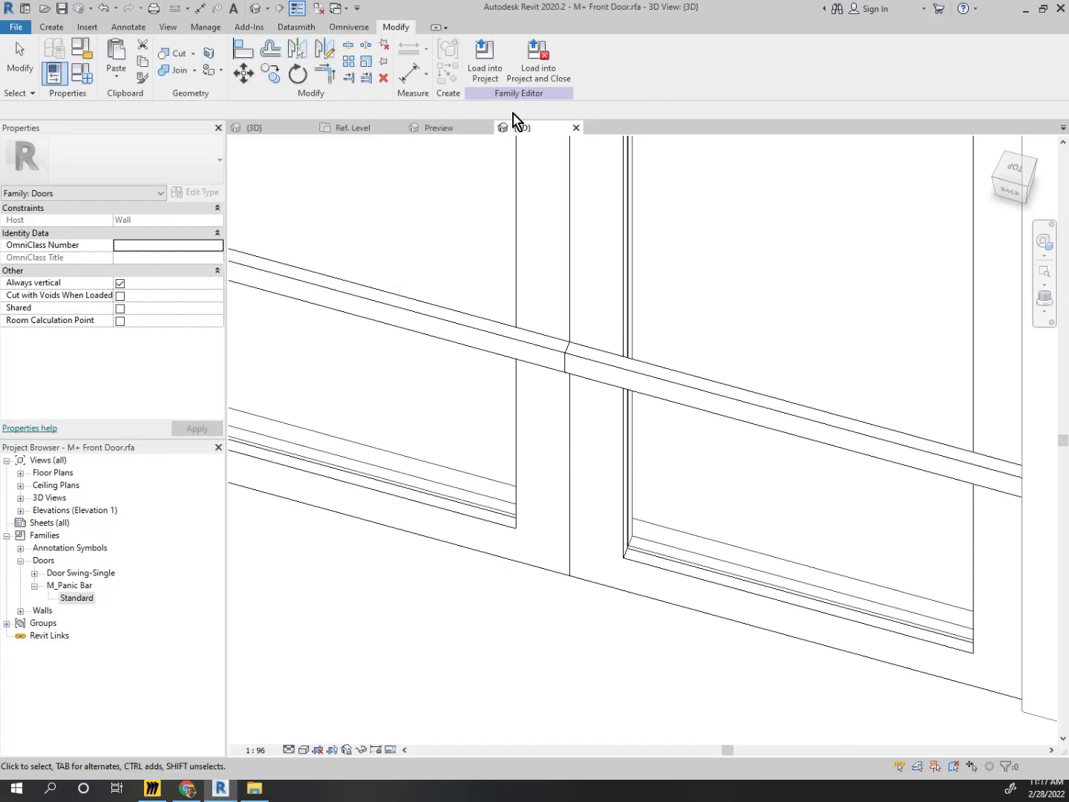
Load the M+ Front Door family into the 3D Model B project, close it without saving the project, and place one door beside the existing one
{"action": "left_click", "coordinate": [556, 63]}
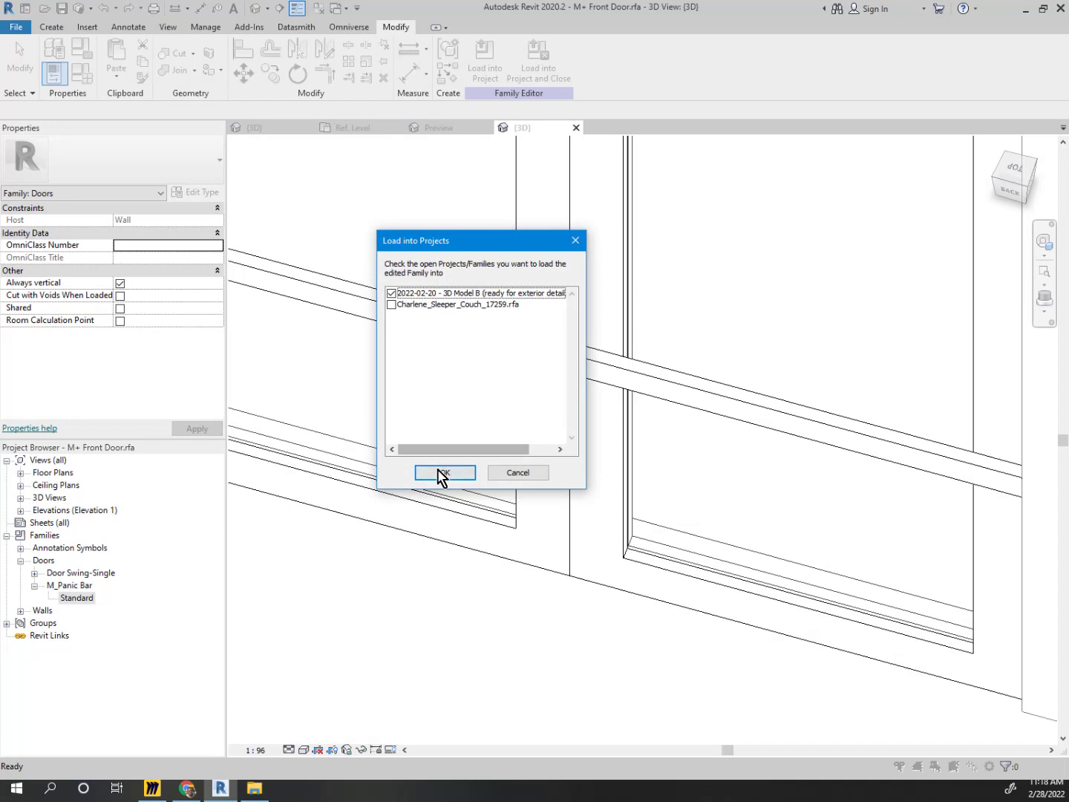
{"action": "left_click", "coordinate": [443, 473]}
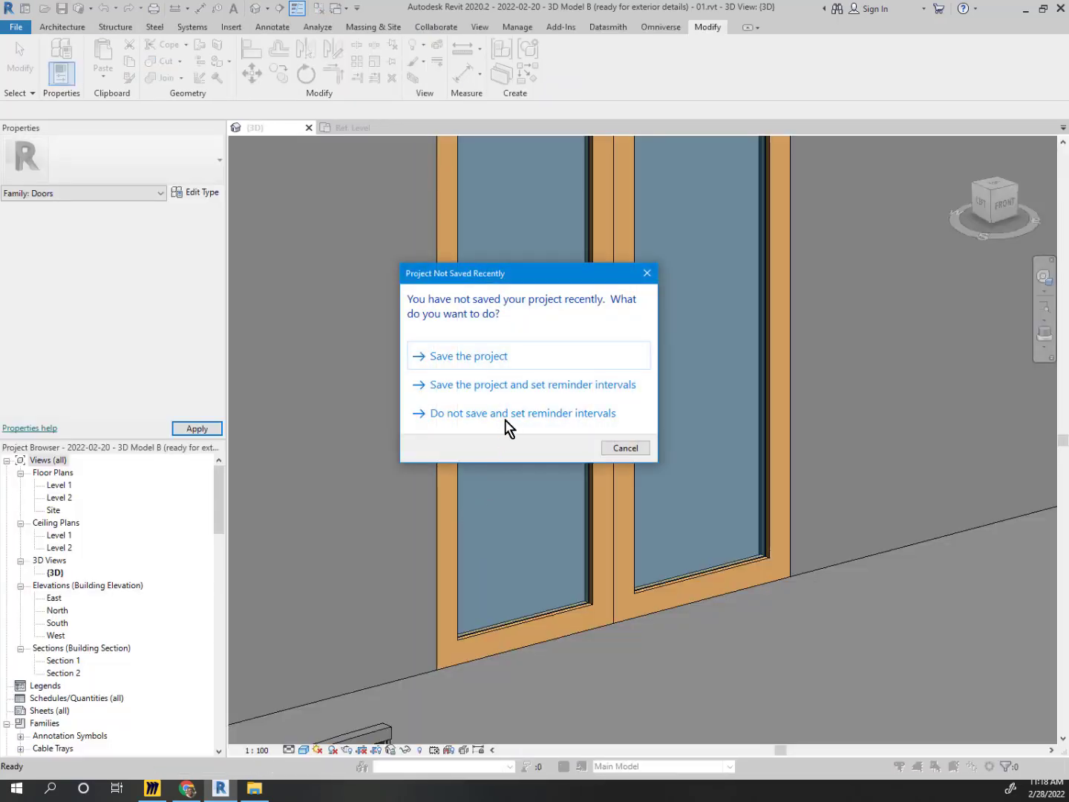
{"action": "left_click", "coordinate": [618, 448]}
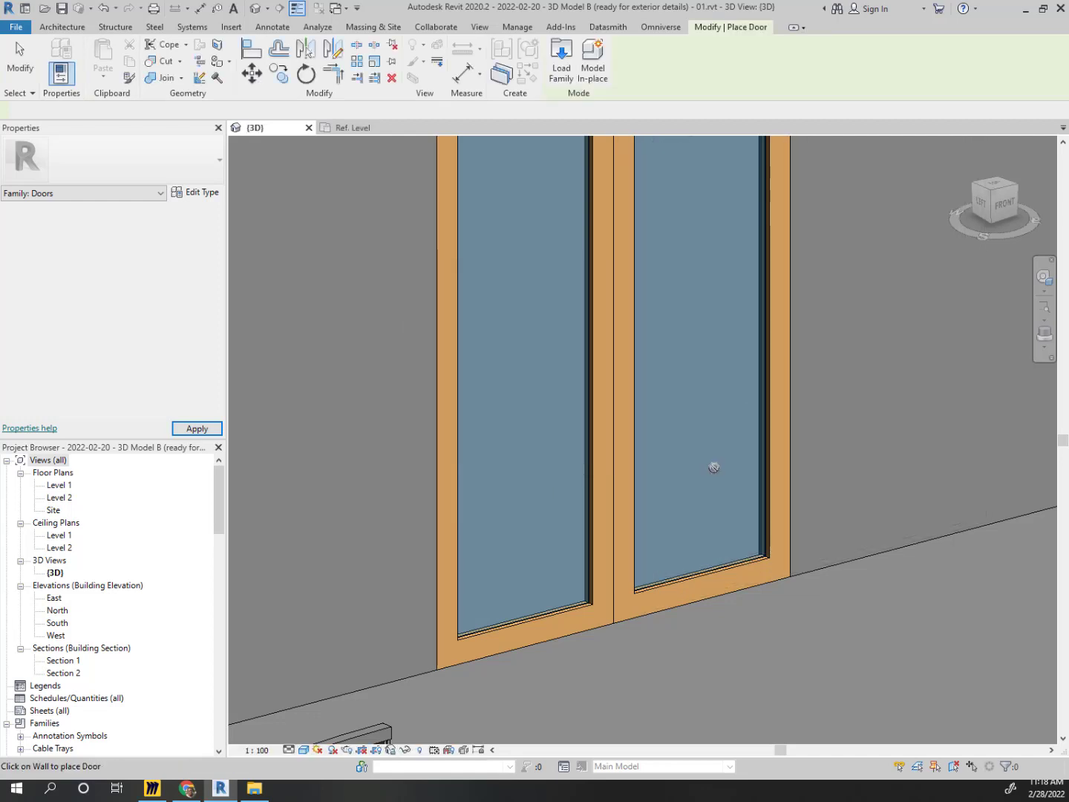
{"action": "scroll", "coordinate": [632, 502], "scroll_direction": "down", "scroll_amount": 5}
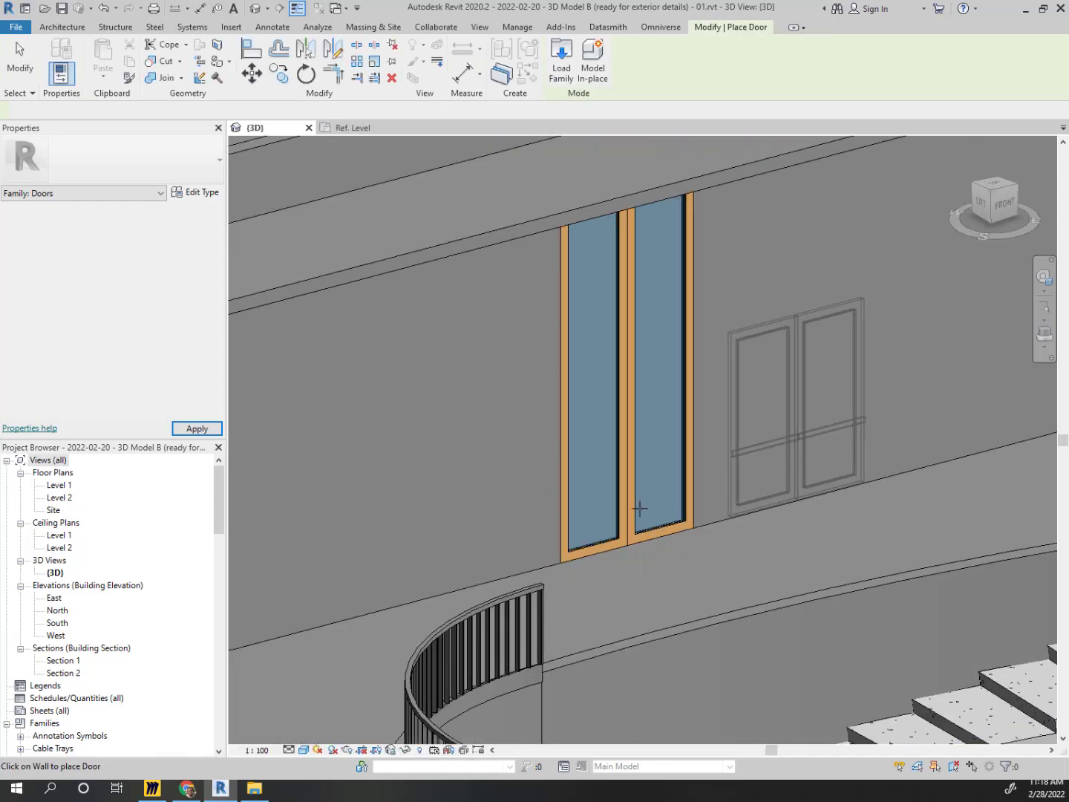
{"action": "key", "text": "Escape"}
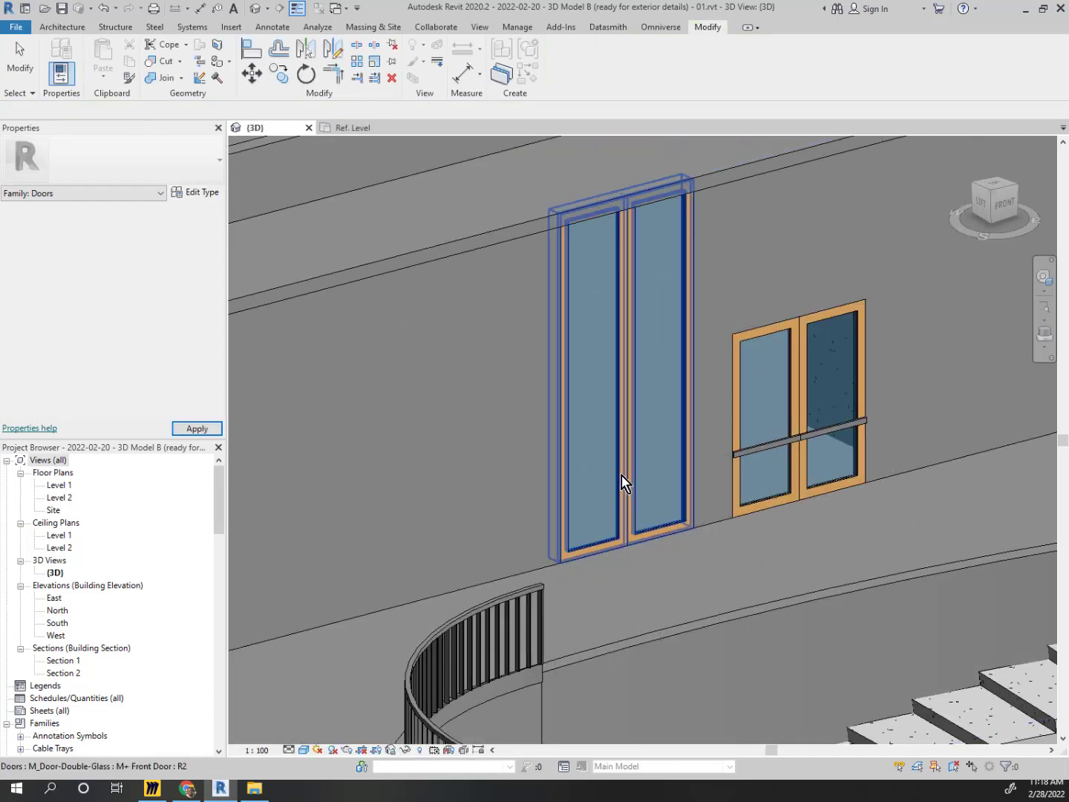
Delete the old tall double glass door from the wall and inspect the handle bars on the newly placed door
{"action": "left_click", "coordinate": [624, 479]}
{"action": "key", "text": "Delete"}
{"action": "scroll", "coordinate": [818, 445], "scroll_direction": "up", "scroll_amount": 2}
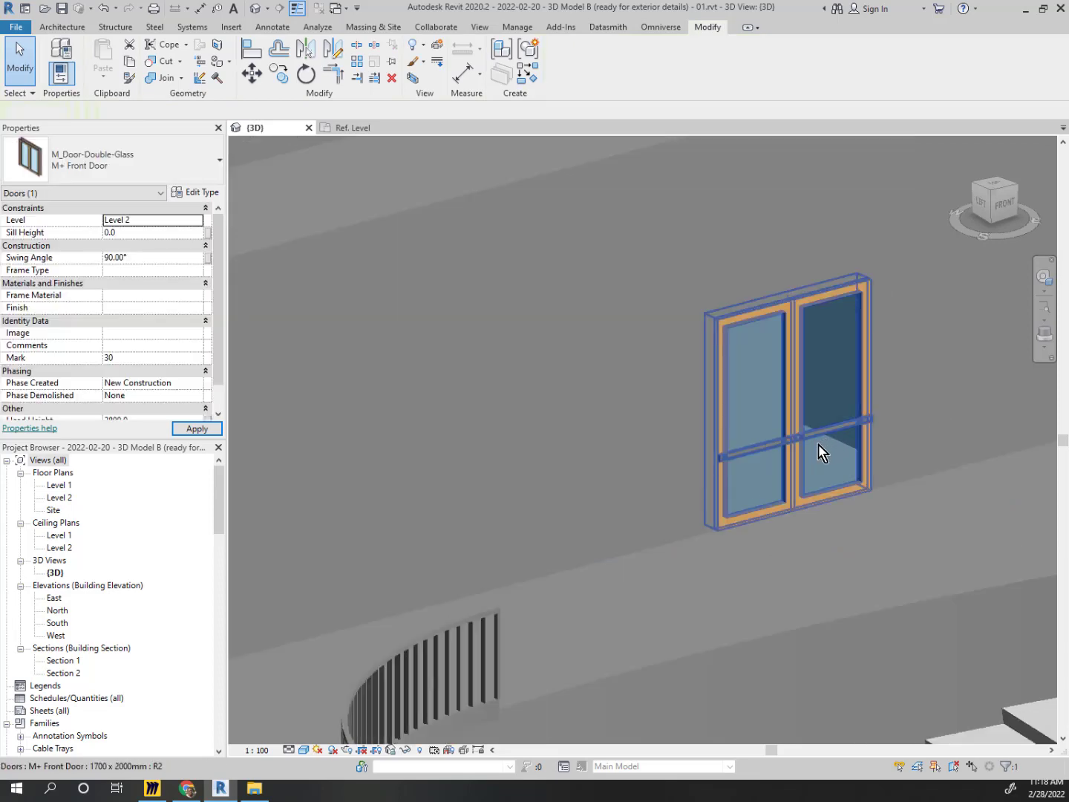
{"action": "scroll", "coordinate": [784, 437], "scroll_direction": "up", "scroll_amount": 5}
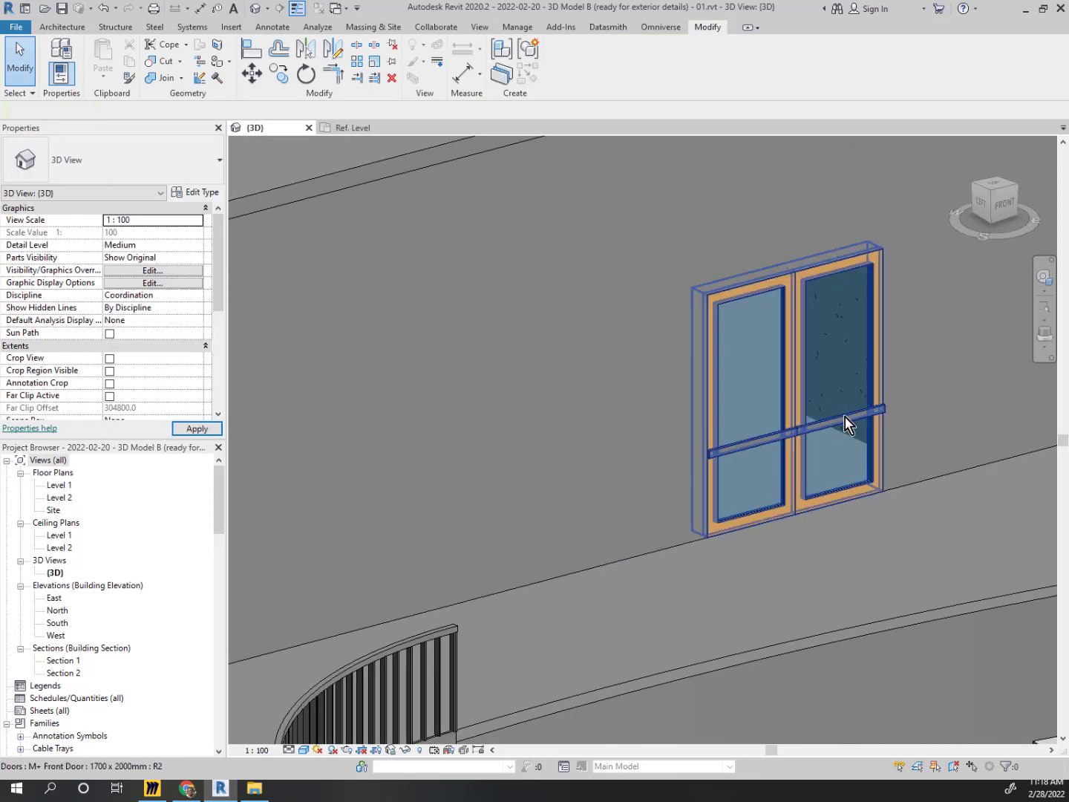
{"action": "scroll", "coordinate": [684, 496], "scroll_direction": "up", "scroll_amount": 2}
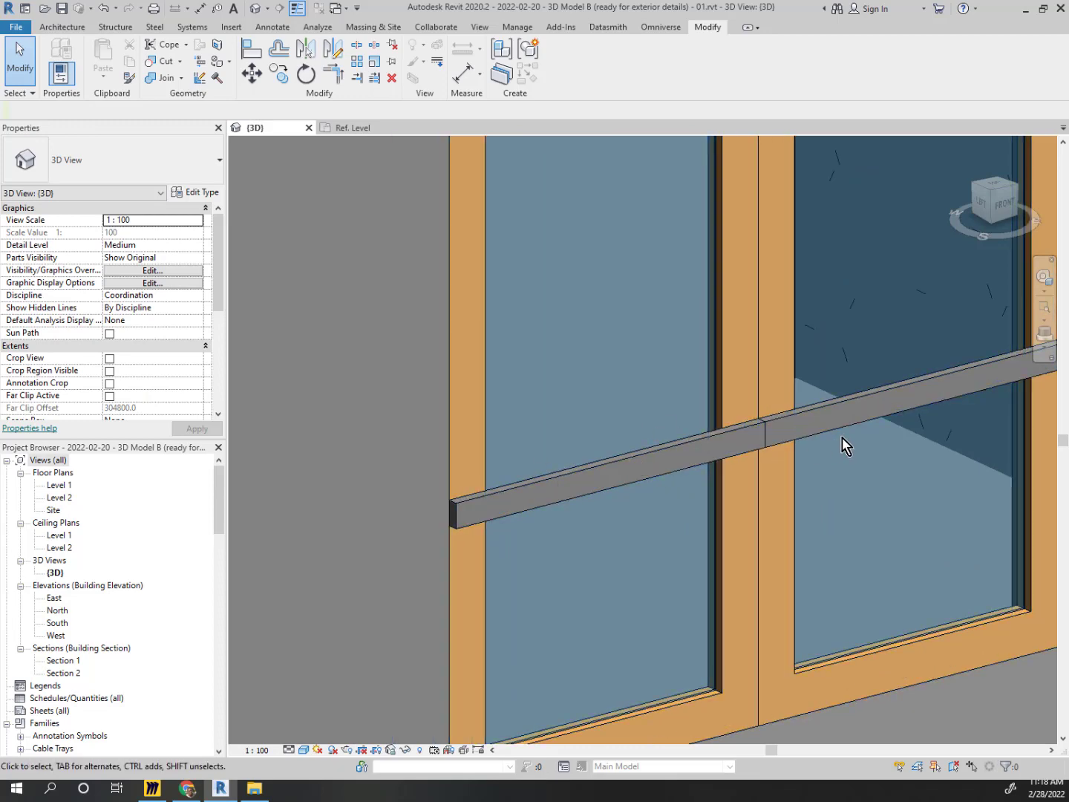
{"action": "scroll", "coordinate": [799, 488], "scroll_direction": "down", "scroll_amount": 4}
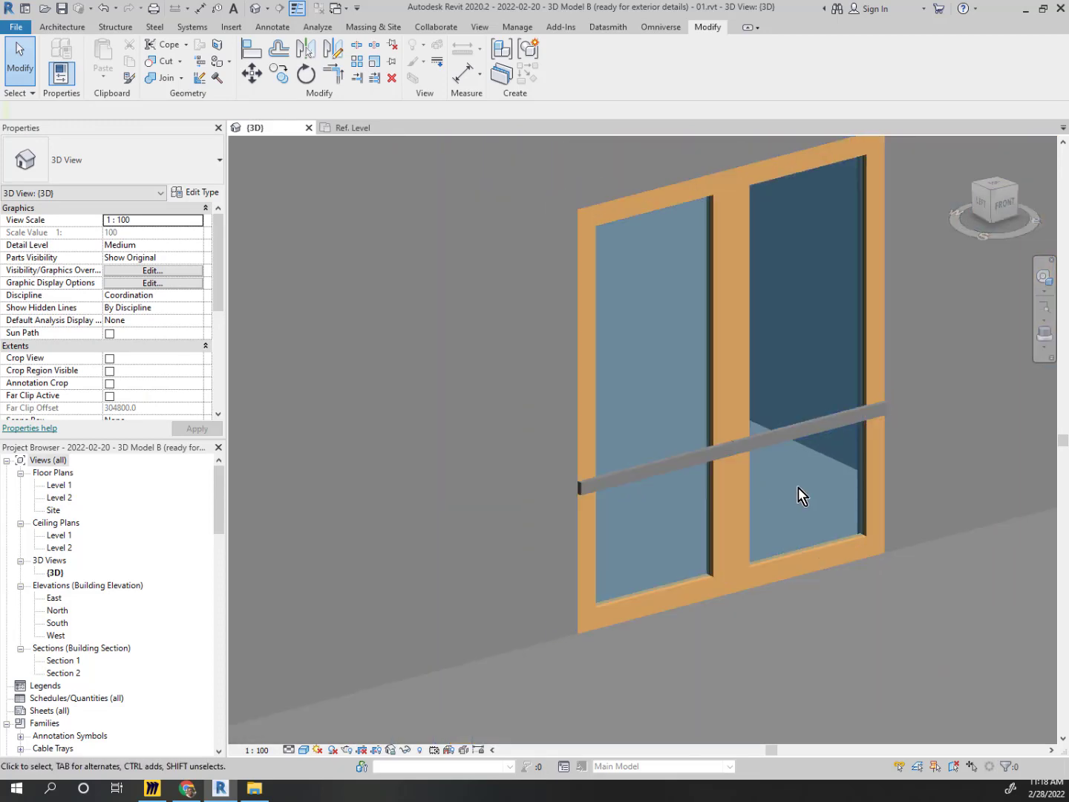
Open the placed M+ Front Door for family editing and display its Ground floor plan
{"action": "scroll", "coordinate": [717, 468], "scroll_direction": "up", "scroll_amount": 1}
{"action": "middle_click_drag", "start_coordinate": [718, 469], "coordinate": [491, 532]}
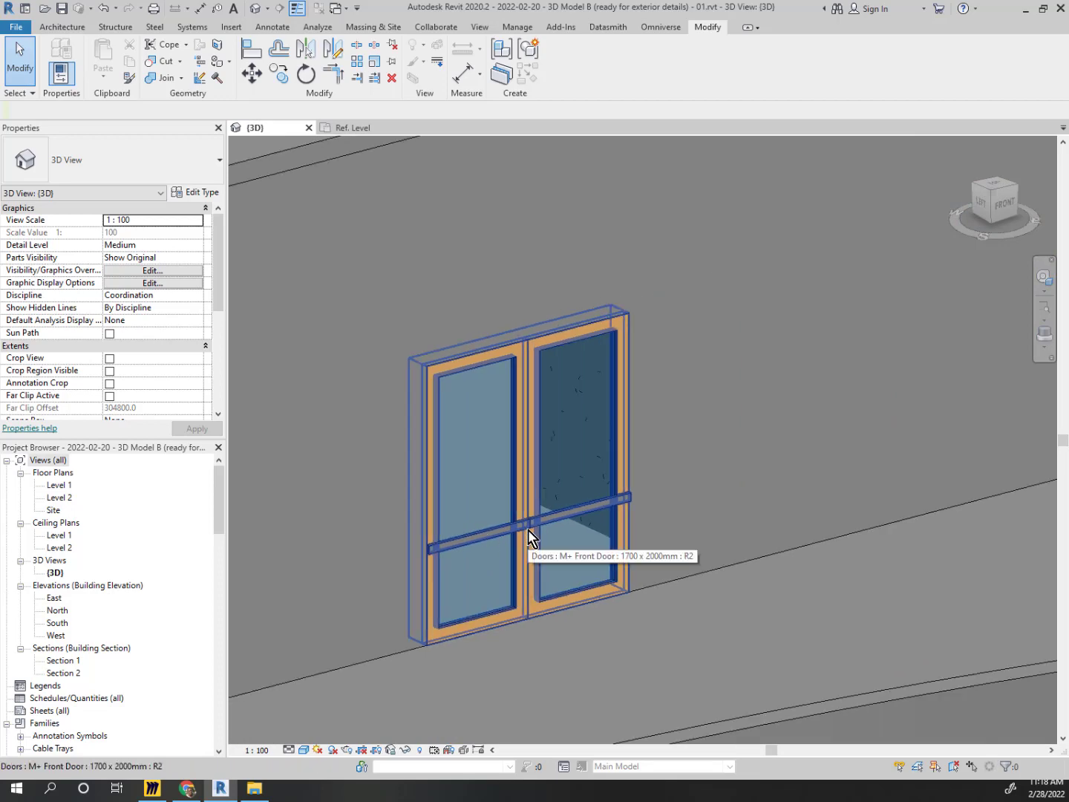
{"action": "scroll", "coordinate": [557, 521], "scroll_direction": "up", "scroll_amount": 3}
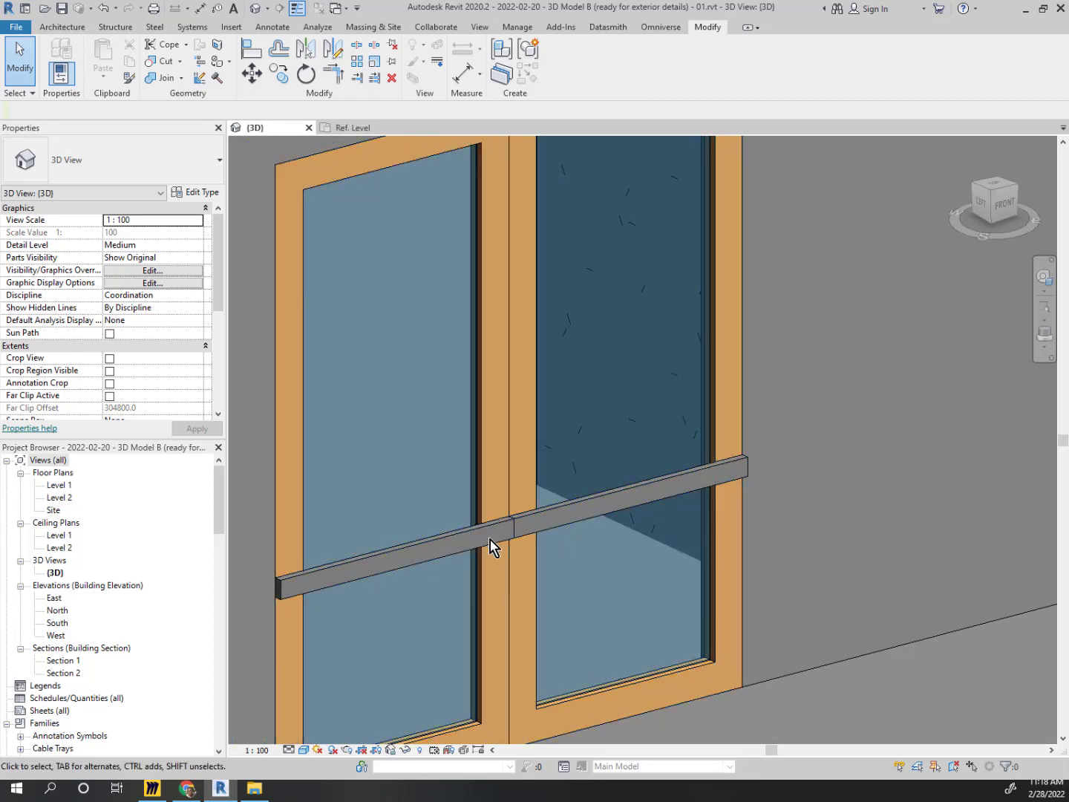
{"action": "left_click", "coordinate": [542, 514]}
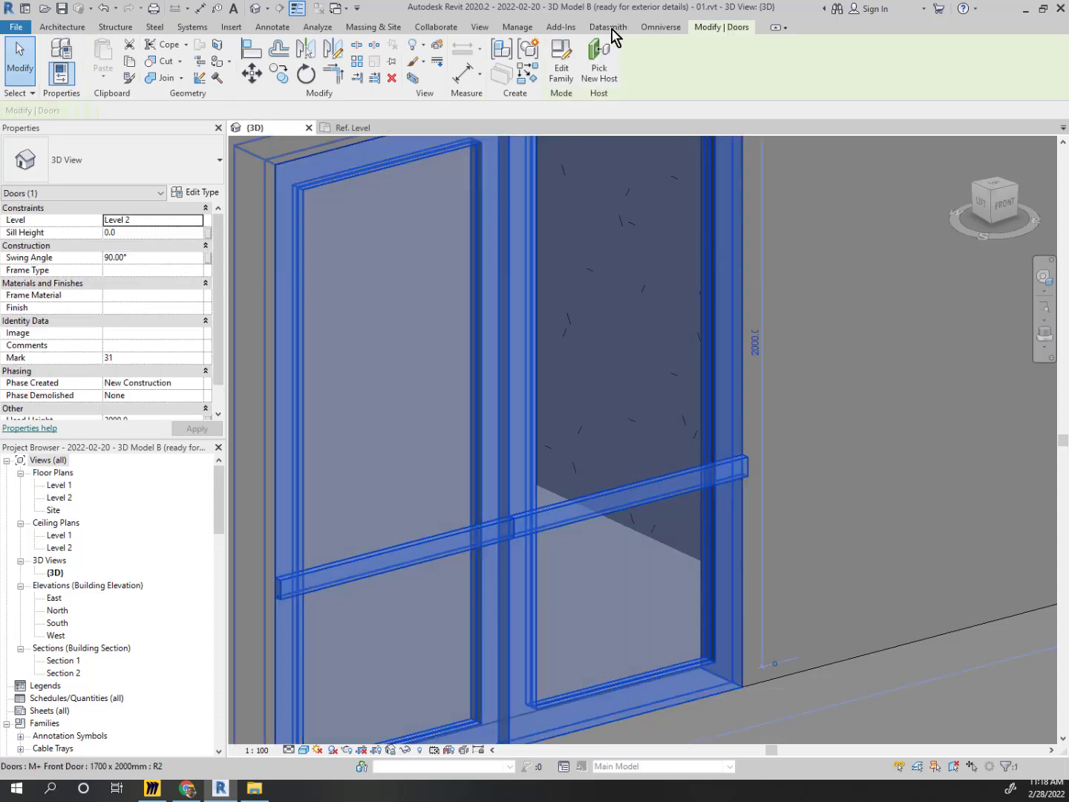
{"action": "left_click", "coordinate": [561, 74]}
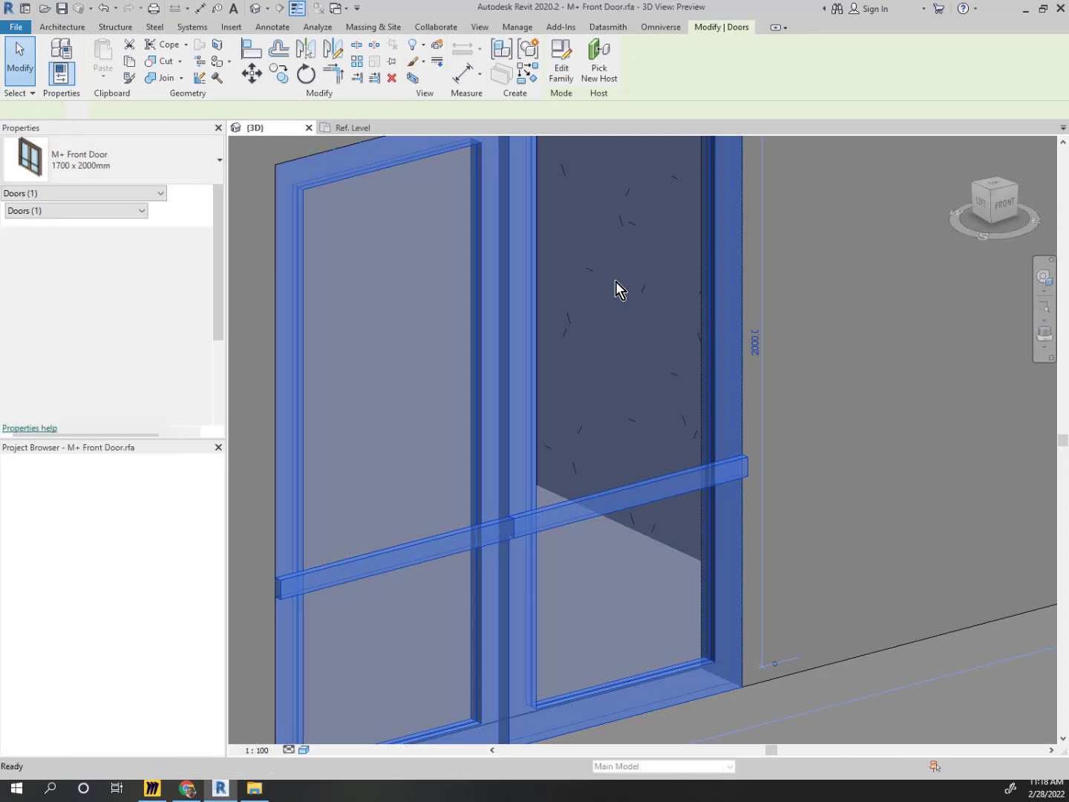
{"action": "key", "text": "Escape"}
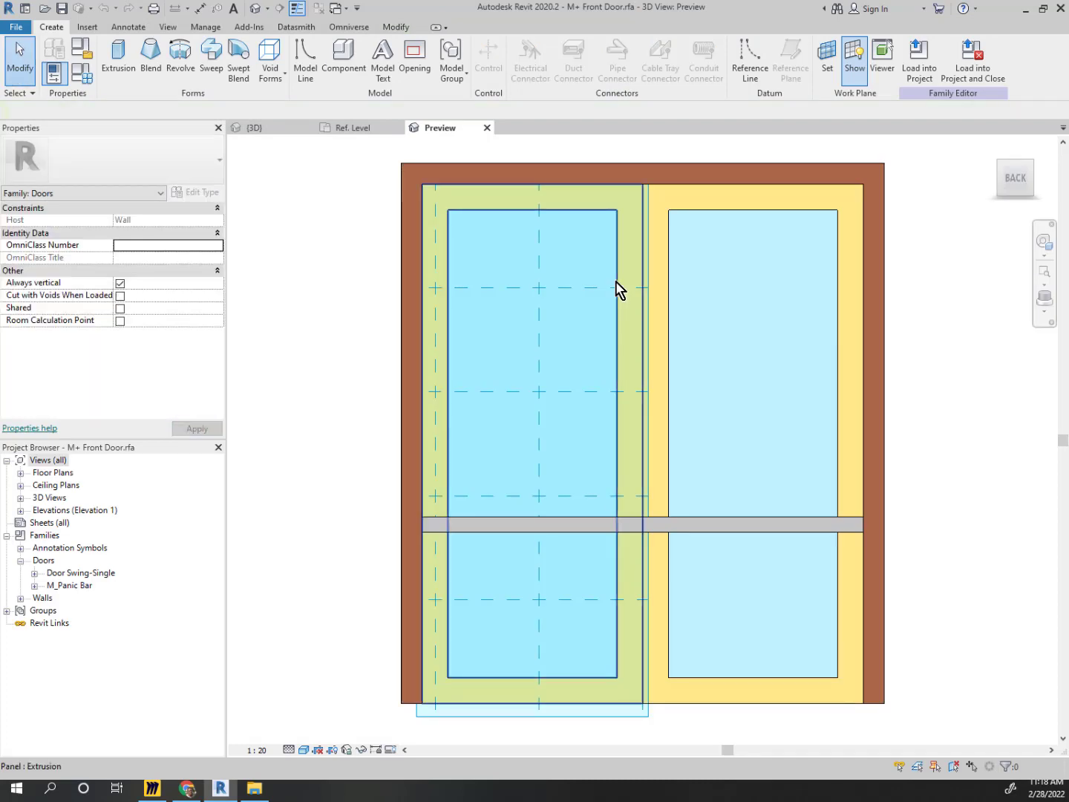
{"action": "left_click", "coordinate": [52, 473]}
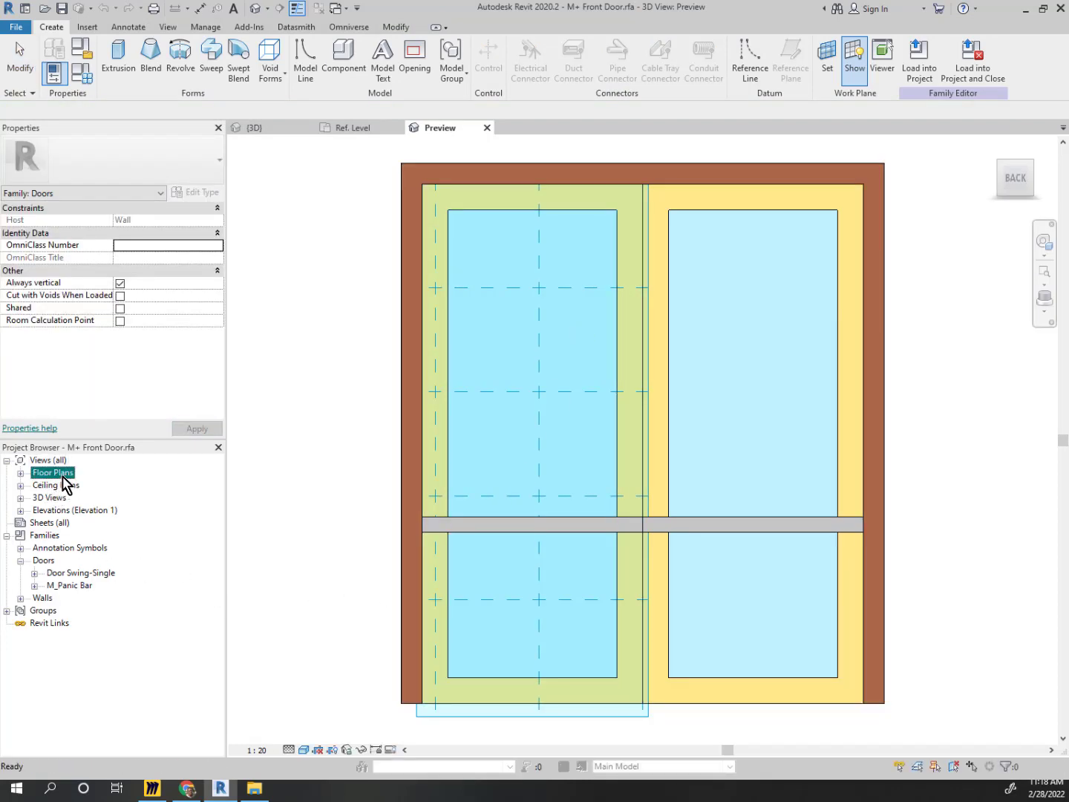
{"action": "double_click", "coordinate": [62, 475]}
{"action": "left_click", "coordinate": [64, 487]}
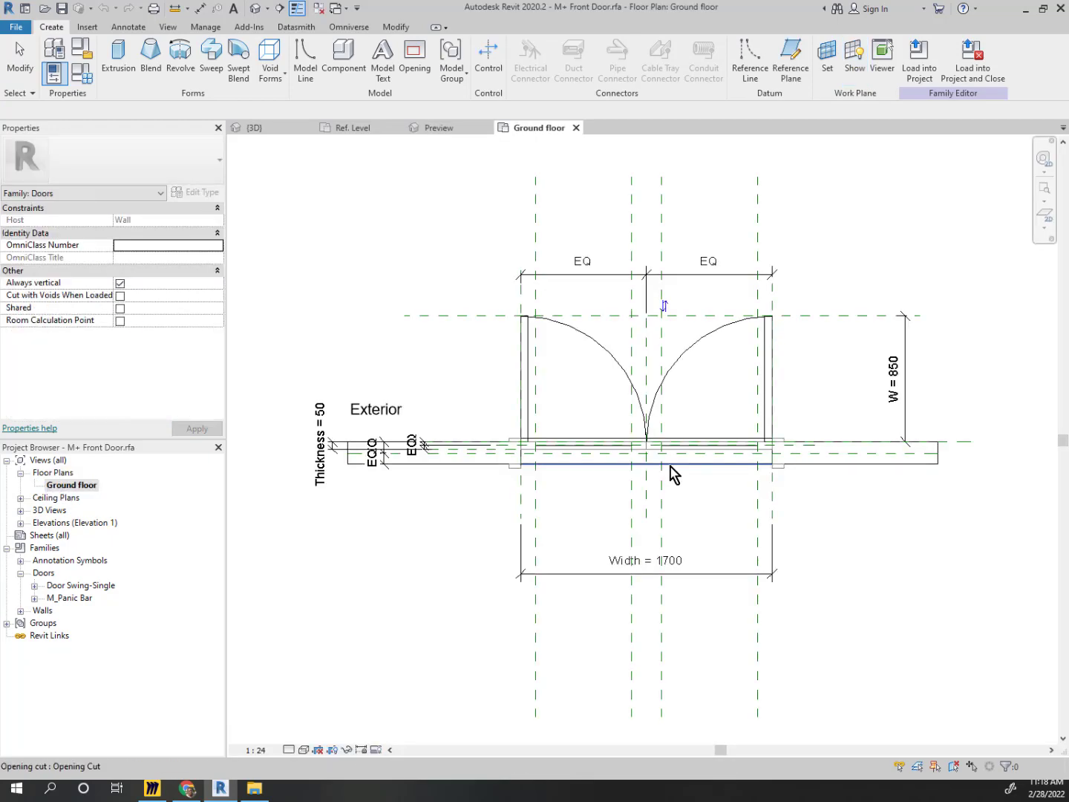
{"action": "scroll", "coordinate": [597, 470], "scroll_direction": "up", "scroll_amount": 3}
{"action": "left_click", "coordinate": [483, 392]}
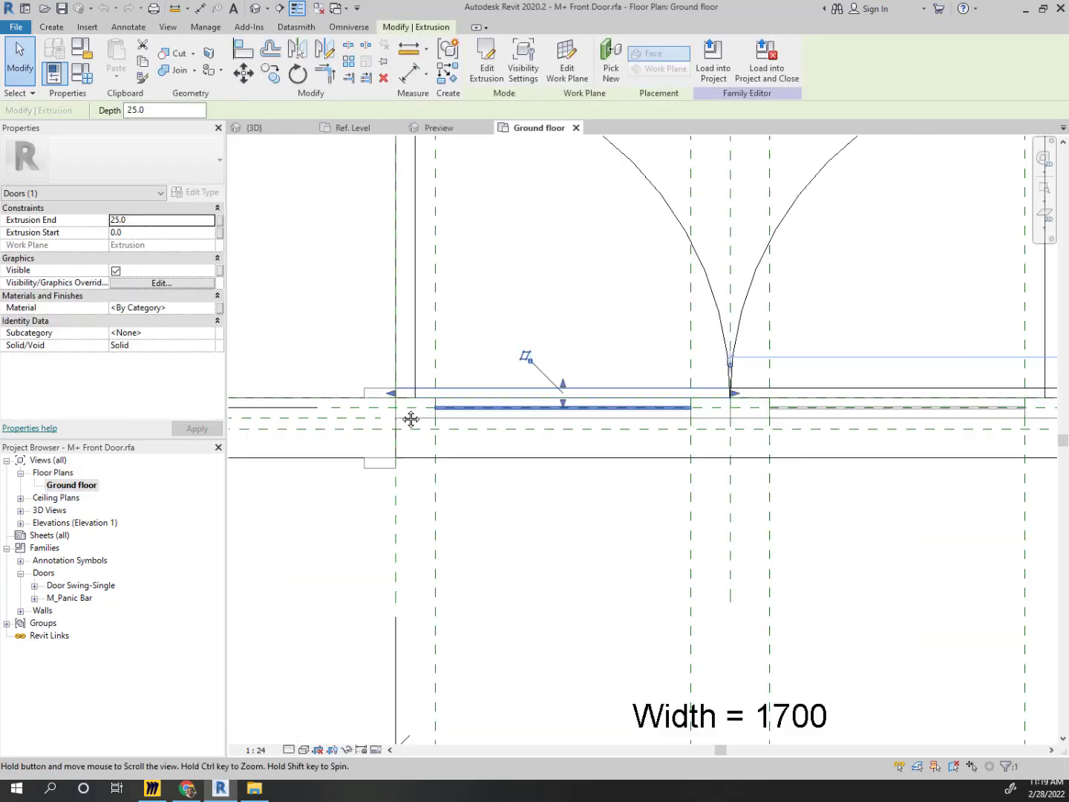
{"action": "key", "text": "m"}
{"action": "key", "text": "v"}
{"action": "scroll", "coordinate": [381, 397], "scroll_direction": "up", "scroll_amount": 3}
{"action": "key", "text": "Escape"}
{"action": "key", "text": "Escape"}
Set the family's work plane to Level : Ground floor and toggle the work plane display
{"action": "scroll", "coordinate": [515, 345], "scroll_direction": "down", "scroll_amount": 2}
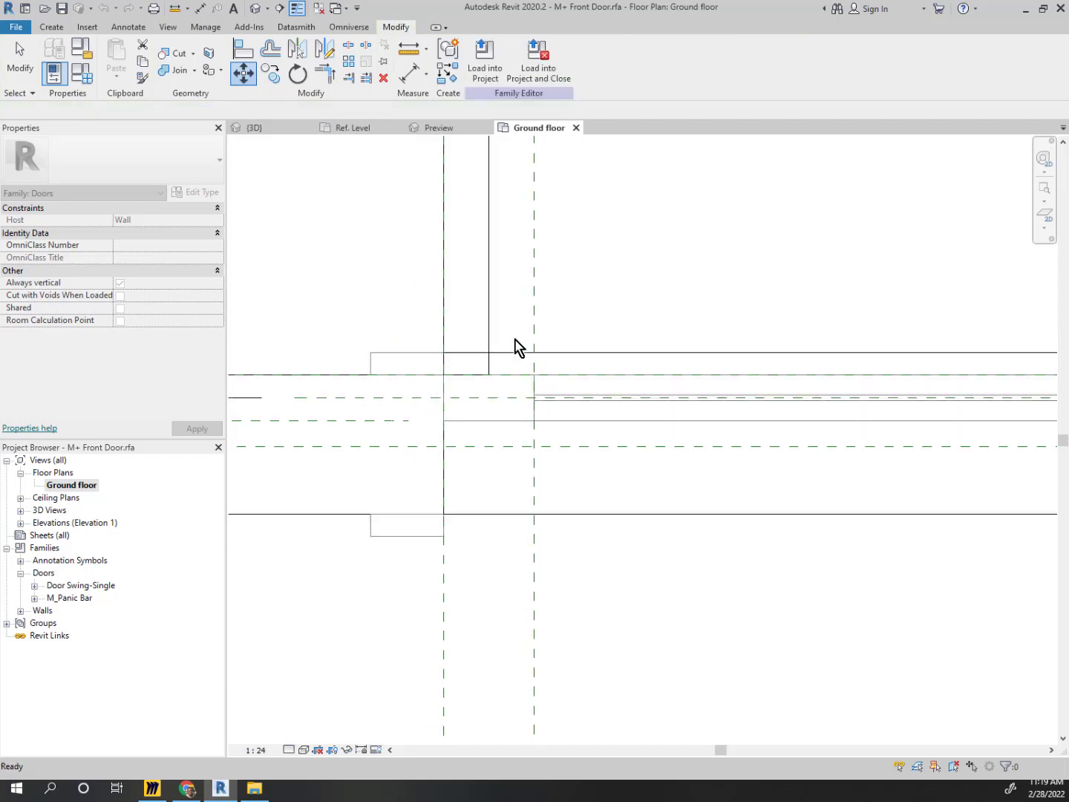
{"action": "left_click", "coordinate": [833, 69]}
{"action": "left_click", "coordinate": [630, 394]}
{"action": "left_click", "coordinate": [624, 412]}
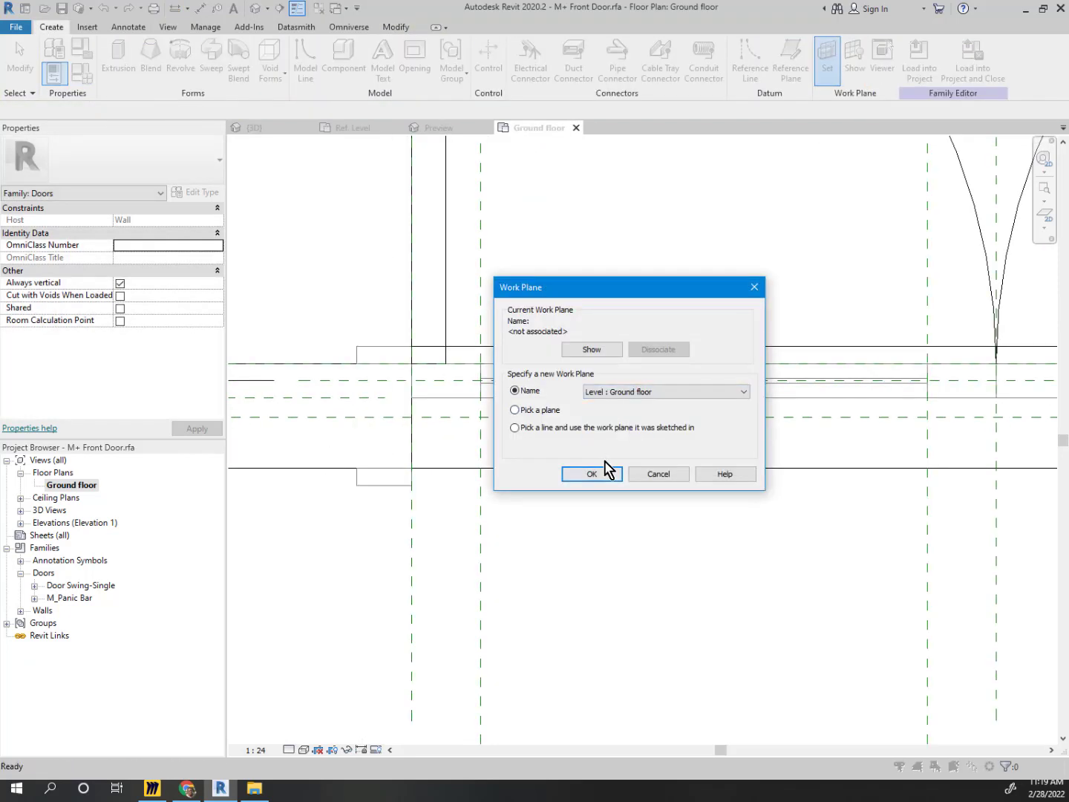
{"action": "left_click", "coordinate": [592, 472]}
{"action": "left_click", "coordinate": [855, 68]}
{"action": "scroll", "coordinate": [464, 448], "scroll_direction": "up", "scroll_amount": 1}
Move the first handle bar across the door panel so it sits flush against the panel's opposite face
{"action": "left_click", "coordinate": [556, 396]}
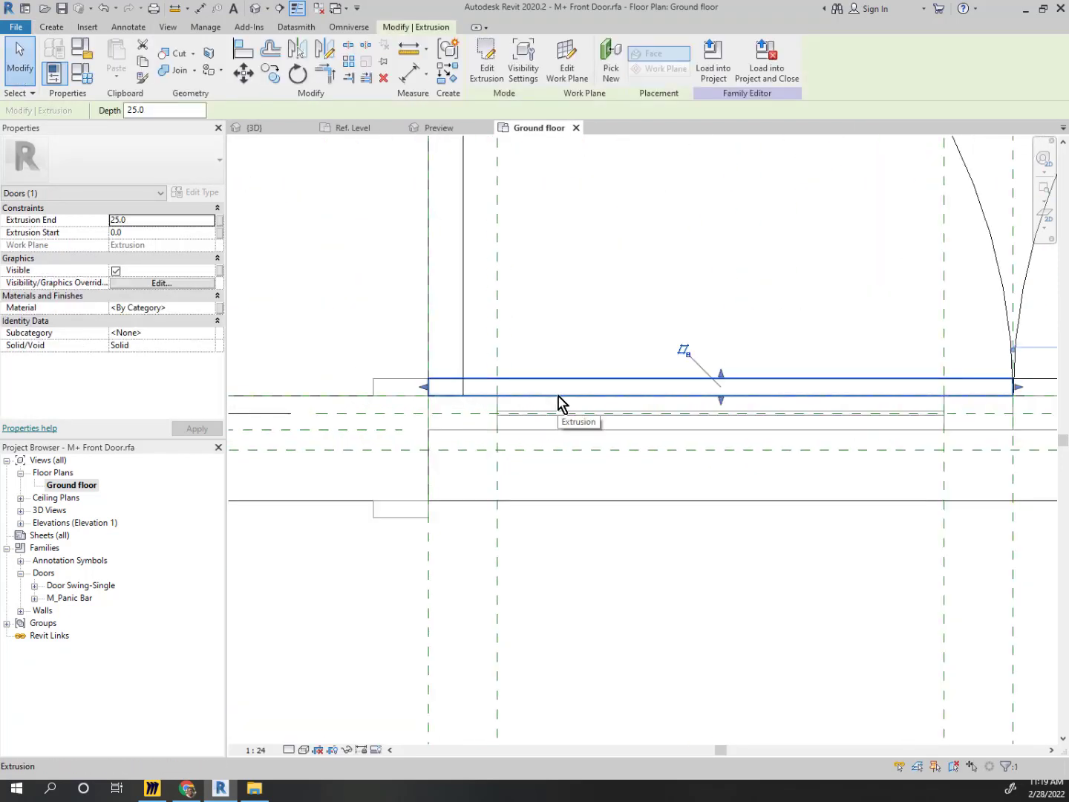
{"action": "key", "text": "m"}
{"action": "key", "text": "v"}
{"action": "left_click", "coordinate": [429, 377]}
{"action": "key", "text": "Escape"}
{"action": "middle_click_drag", "start_coordinate": [748, 431], "coordinate": [853, 391]}
{"action": "left_click_drag", "start_coordinate": [825, 362], "coordinate": [824, 425]}
{"action": "left_click_drag", "start_coordinate": [826, 335], "coordinate": [840, 401]}
{"action": "scroll", "coordinate": [826, 421], "scroll_direction": "up", "scroll_amount": 1}
{"action": "scroll", "coordinate": [823, 421], "scroll_direction": "up", "scroll_amount": 2}
{"action": "scroll", "coordinate": [839, 402], "scroll_direction": "down", "scroll_amount": 3}
Move the second handle bar to the same opposite face of its panel, in line with the first bar
{"action": "middle_click_drag", "start_coordinate": [928, 370], "coordinate": [267, 401]}
{"action": "left_click", "coordinate": [783, 378]}
{"action": "left_click_drag", "start_coordinate": [761, 383], "coordinate": [760, 413]}
{"action": "scroll", "coordinate": [758, 437], "scroll_direction": "up", "scroll_amount": 2}
{"action": "middle_click_drag", "start_coordinate": [759, 437], "coordinate": [976, 396]}
{"action": "left_click_drag", "start_coordinate": [981, 388], "coordinate": [981, 399]}
{"action": "key", "text": "Escape"}
Load the edited door family into the project, close the family, and overwrite the existing version and its parameter values
{"action": "left_click", "coordinate": [544, 84]}
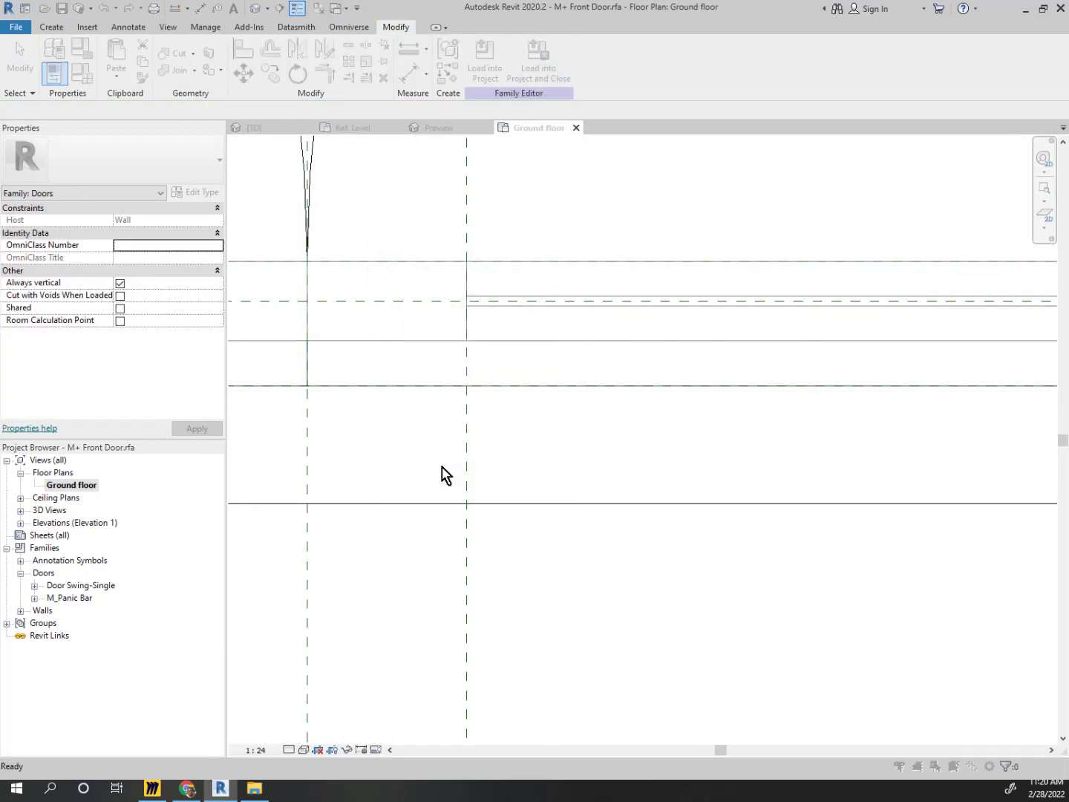
{"action": "left_click", "coordinate": [510, 401]}
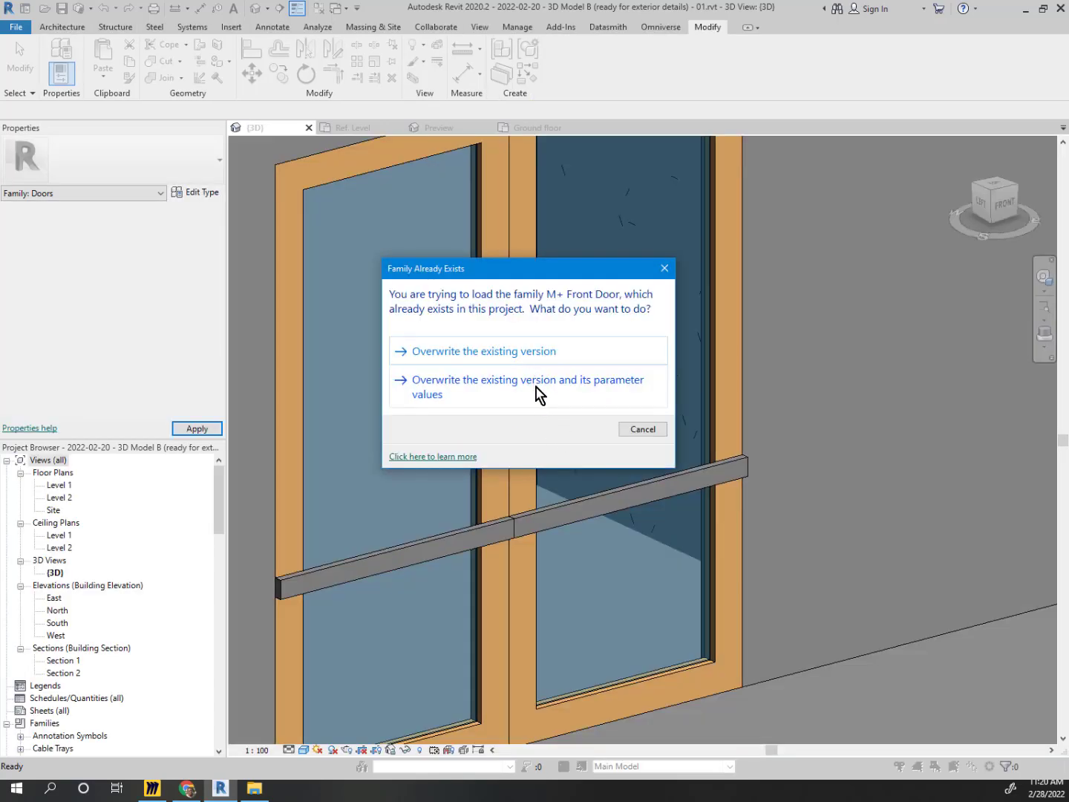
{"action": "left_click", "coordinate": [535, 393]}
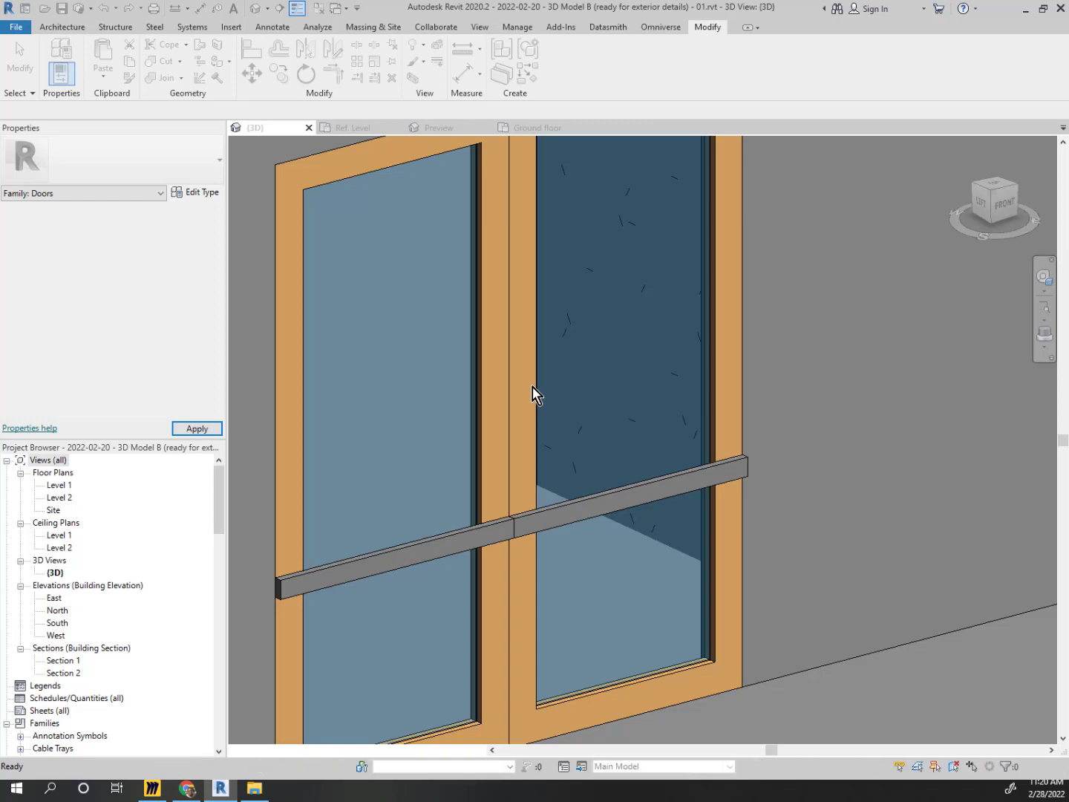
Examine the updated front door and the position of its handle bars in the exterior wall
{"action": "scroll", "coordinate": [693, 655], "scroll_direction": "down", "scroll_amount": 4}
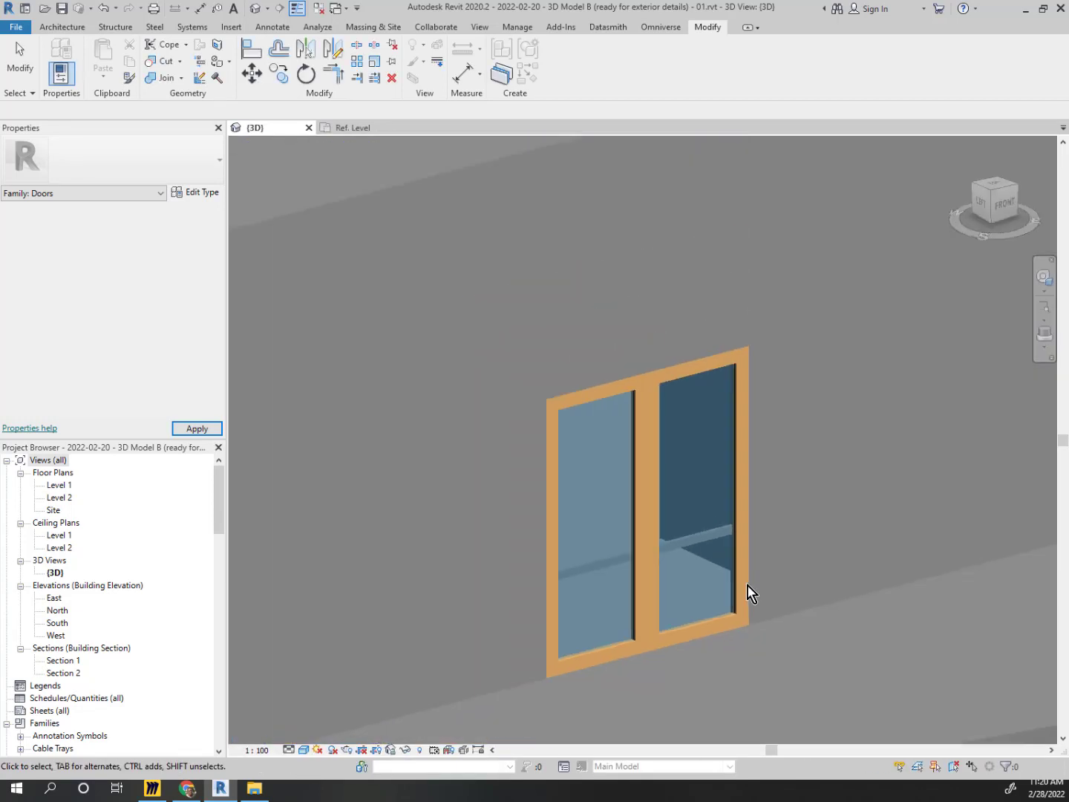
{"action": "scroll", "coordinate": [765, 567], "scroll_direction": "down", "scroll_amount": 4}
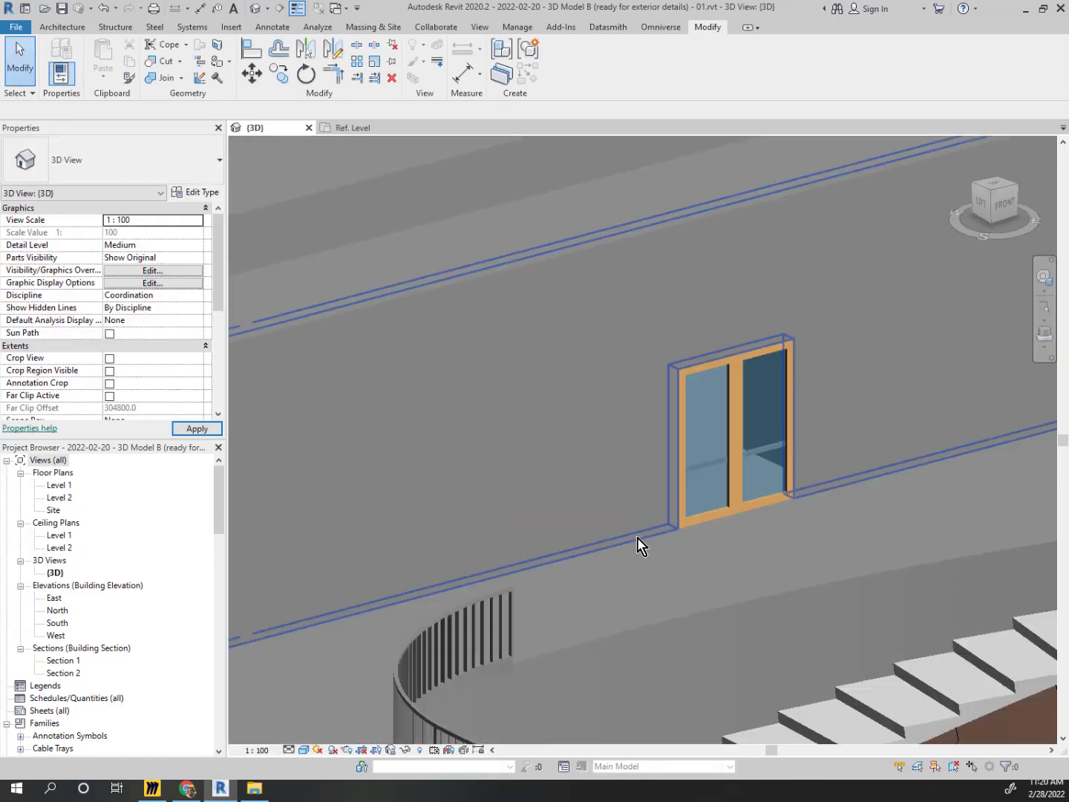
{"action": "scroll", "coordinate": [761, 513], "scroll_direction": "up", "scroll_amount": 2}
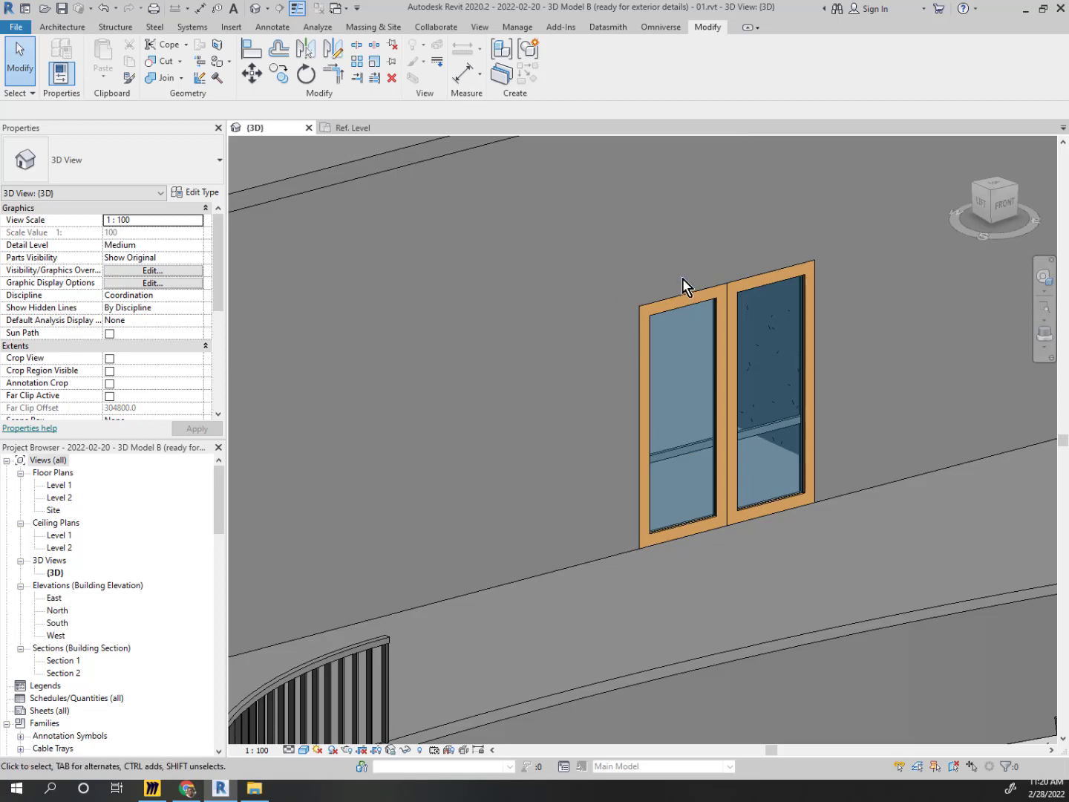
{"action": "scroll", "coordinate": [742, 395], "scroll_direction": "down", "scroll_amount": 1}
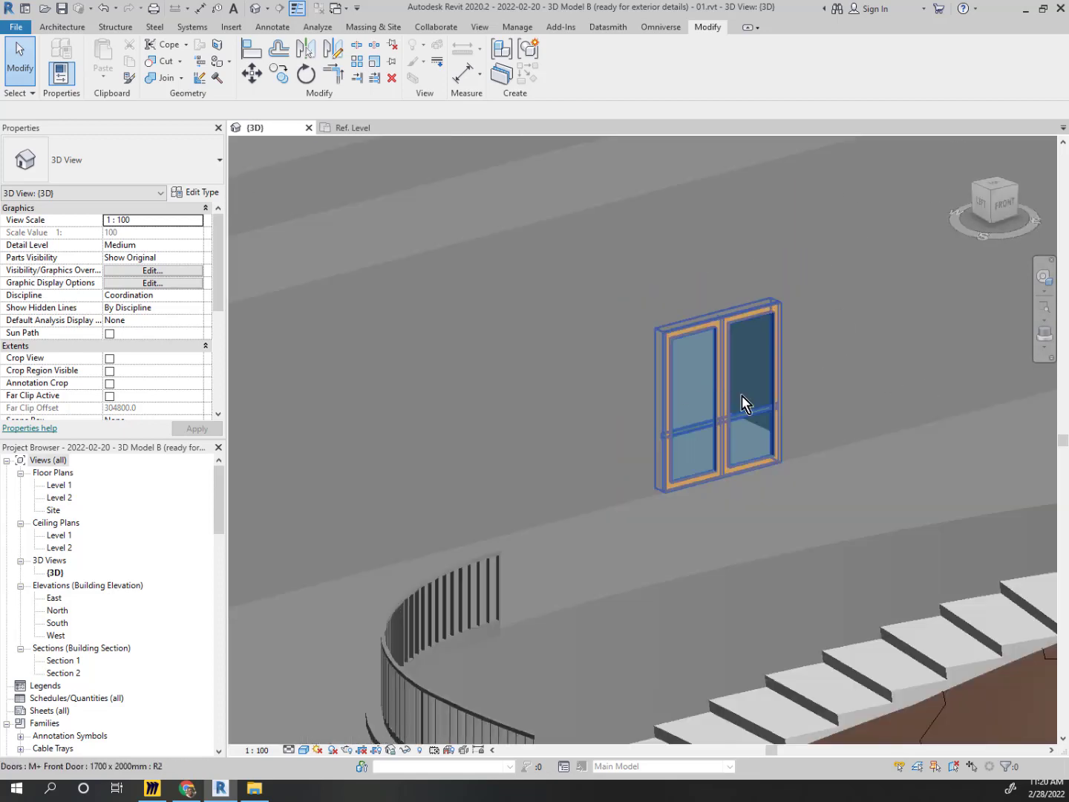
{"action": "scroll", "coordinate": [741, 395], "scroll_direction": "down", "scroll_amount": 1}
{"action": "middle_click_drag", "start_coordinate": [720, 341], "coordinate": [752, 396]}
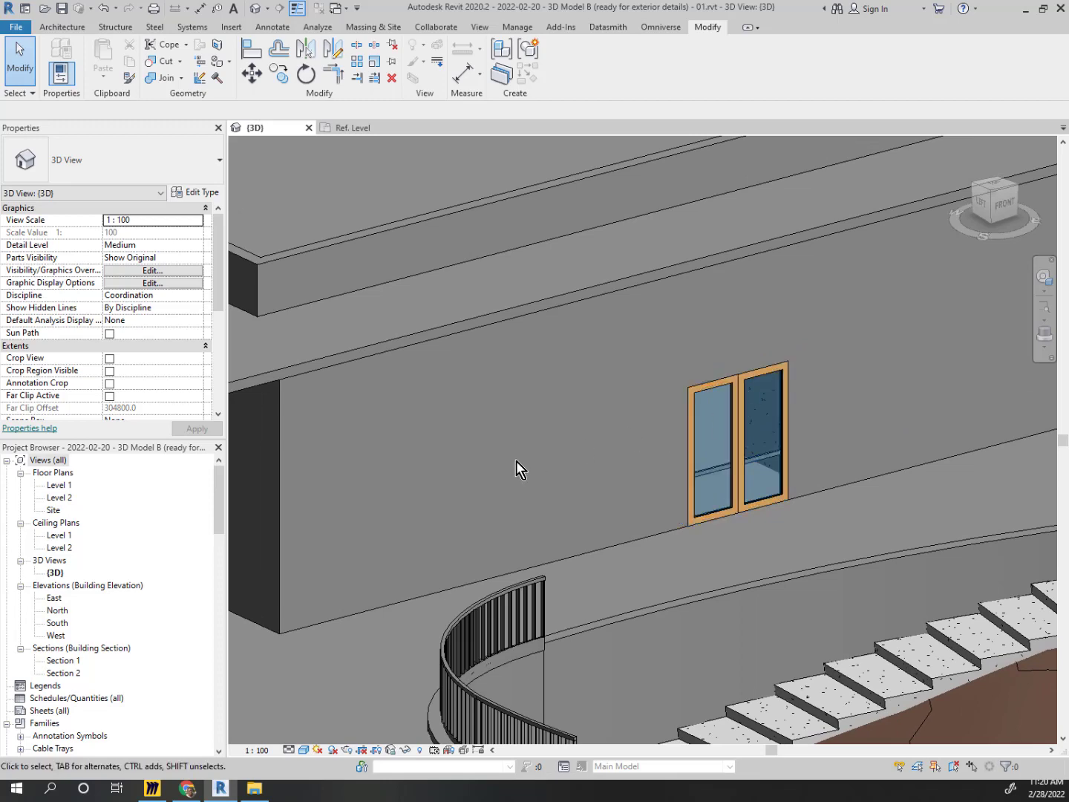
{"action": "scroll", "coordinate": [622, 482], "scroll_direction": "down", "scroll_amount": 2}
{"action": "scroll", "coordinate": [722, 451], "scroll_direction": "up", "scroll_amount": 3}
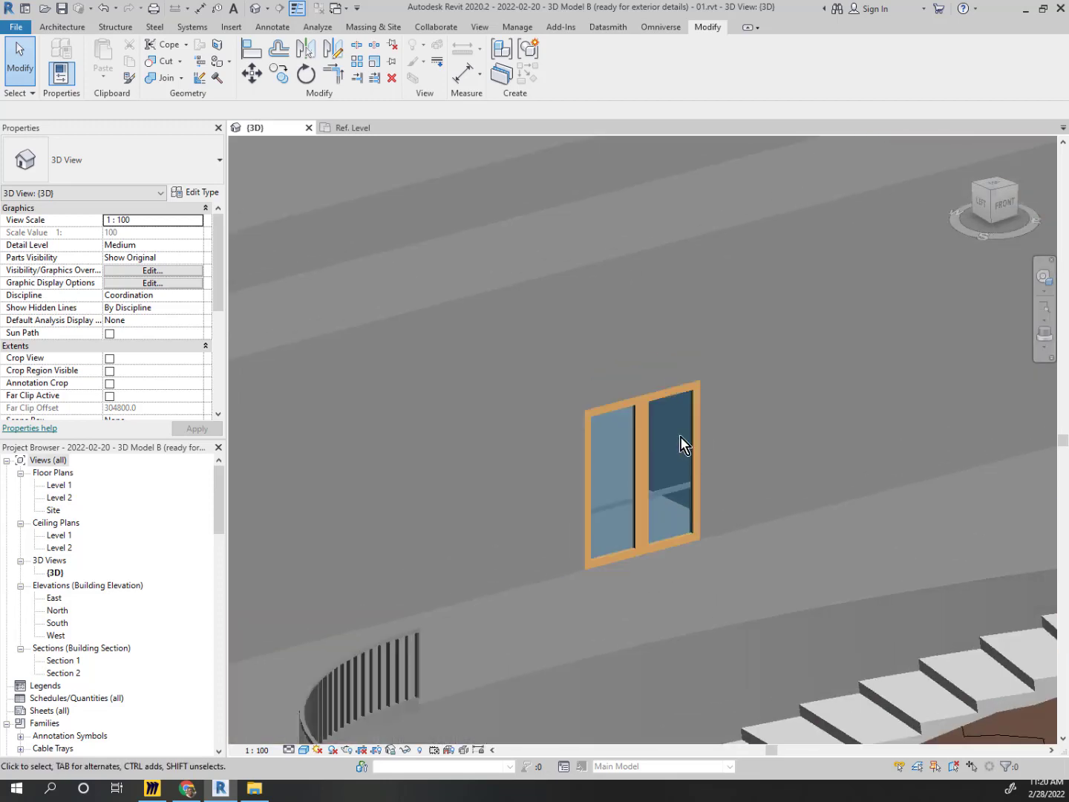
Select the front door and locate it in the Level 2 floor plan
{"action": "left_click", "coordinate": [649, 443]}
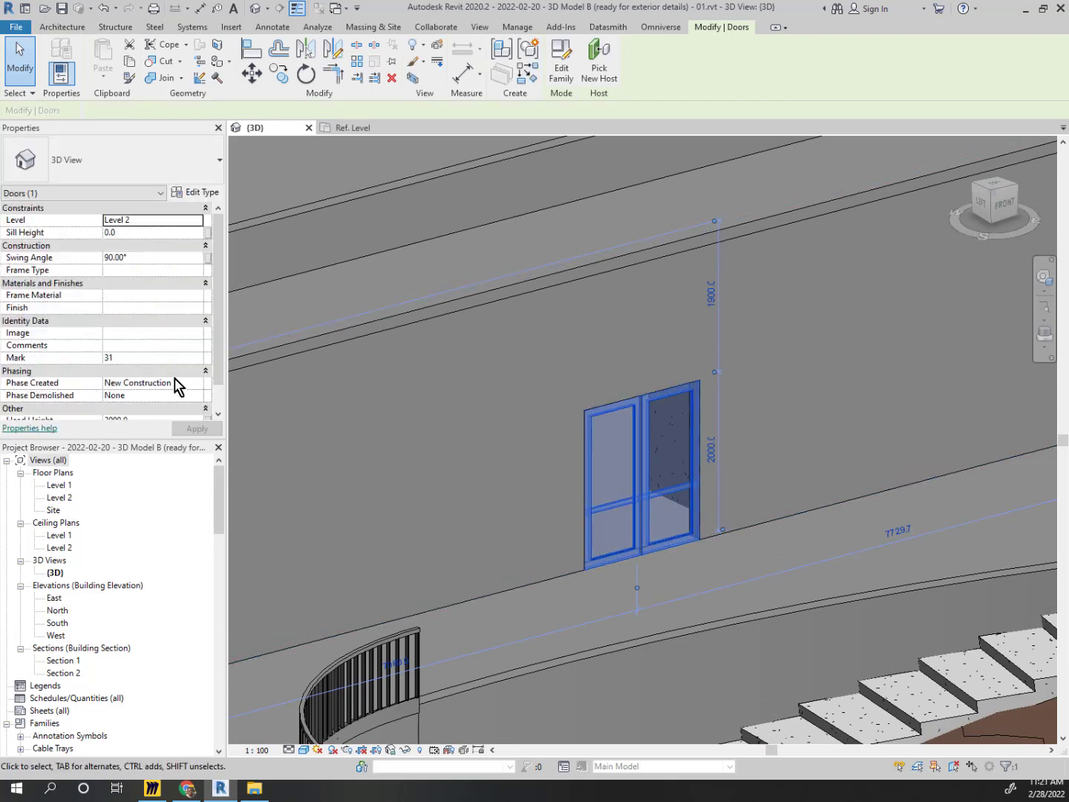
{"action": "double_click", "coordinate": [56, 497]}
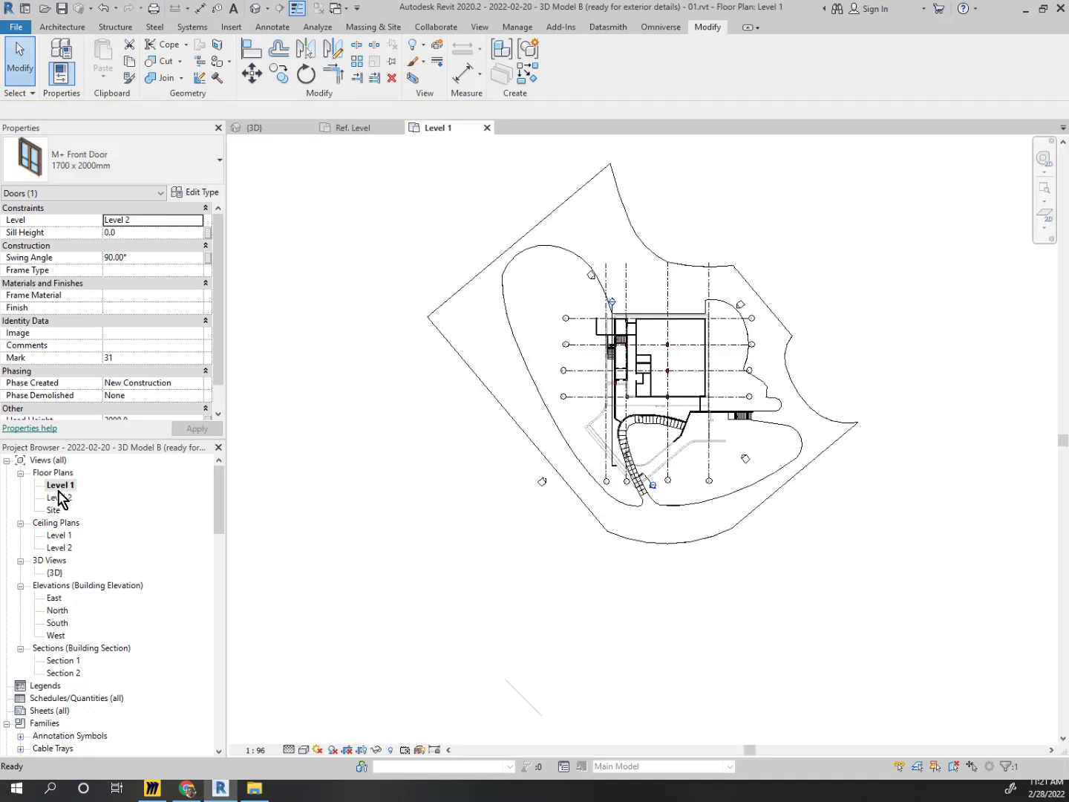
{"action": "scroll", "coordinate": [668, 364], "scroll_direction": "up", "scroll_amount": 5}
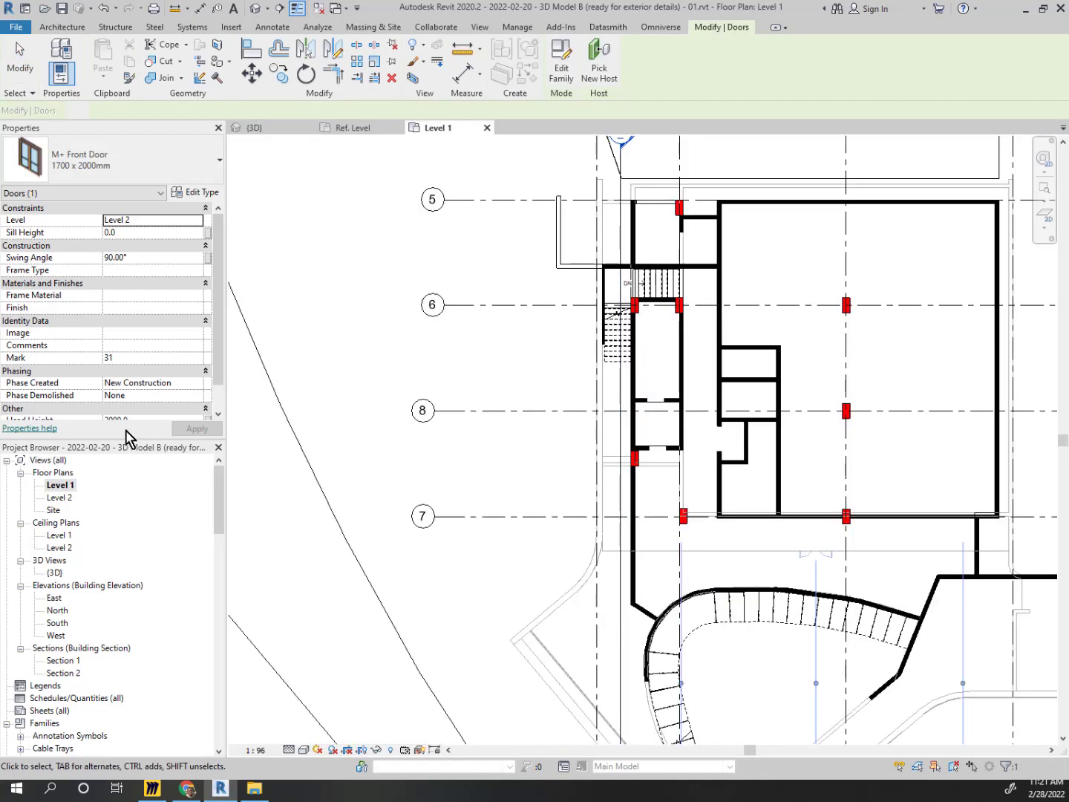
{"action": "double_click", "coordinate": [59, 498]}
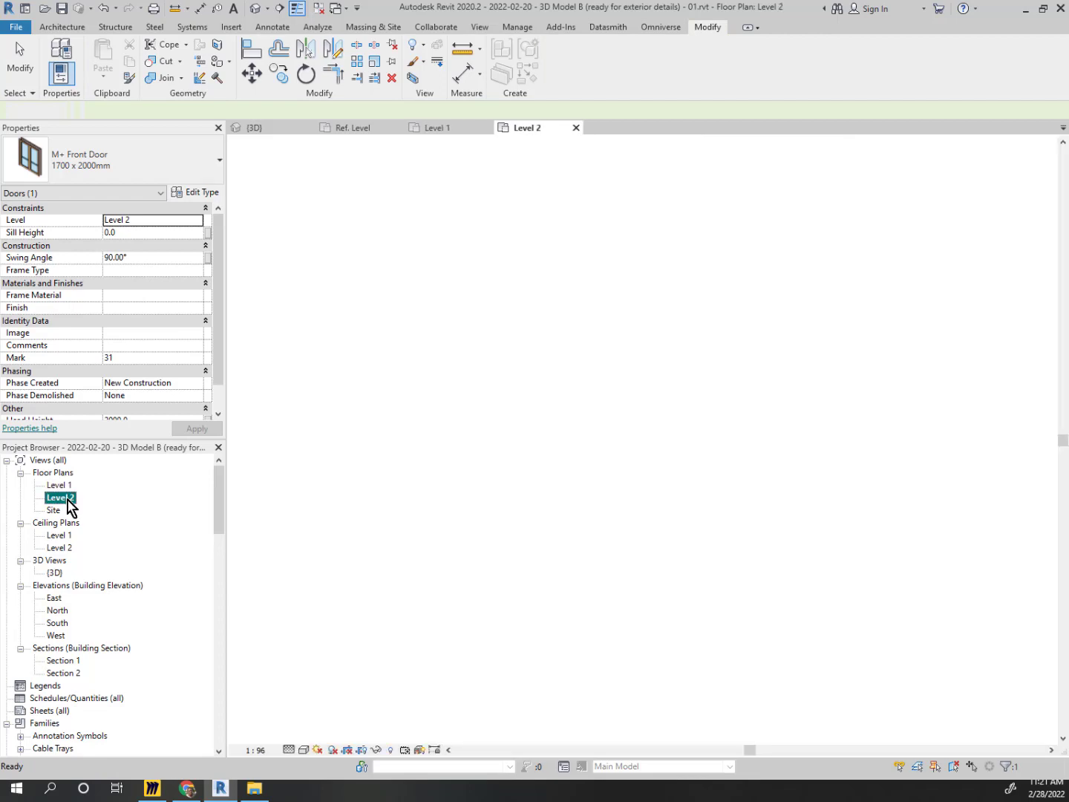
{"action": "scroll", "coordinate": [850, 456], "scroll_direction": "up", "scroll_amount": 3}
{"action": "middle_click_drag", "start_coordinate": [845, 447], "coordinate": [549, 350]}
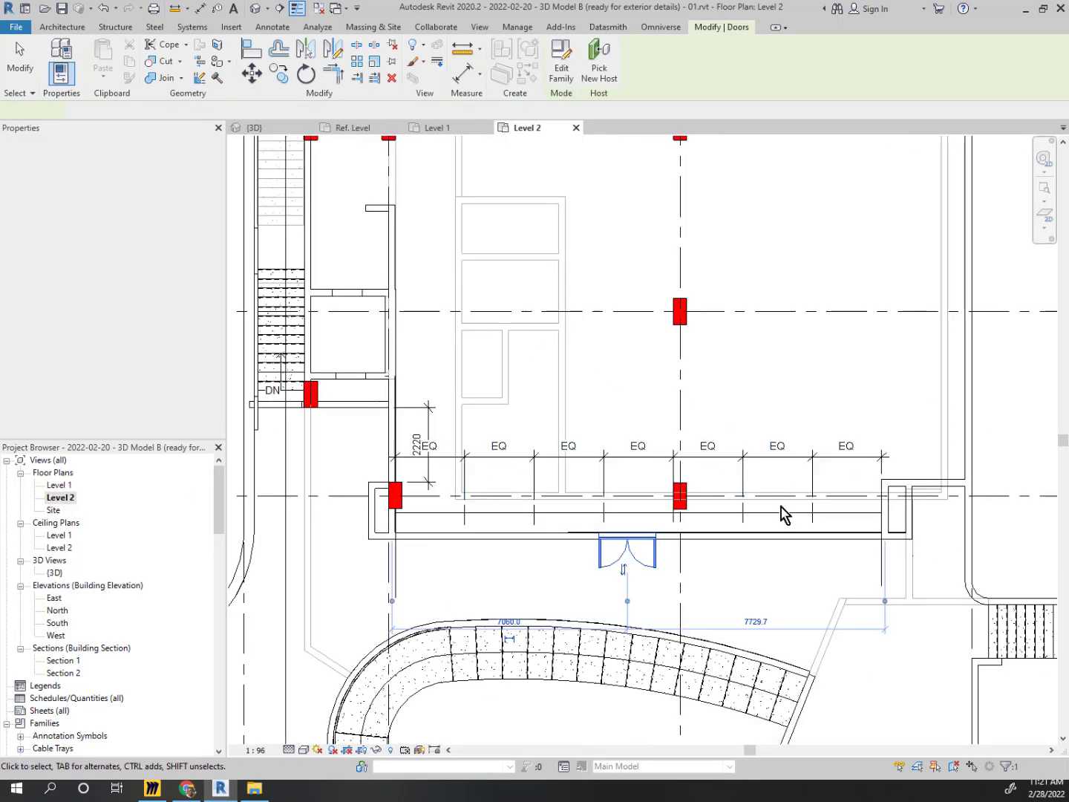
{"action": "scroll", "coordinate": [788, 525], "scroll_direction": "up", "scroll_amount": 3}
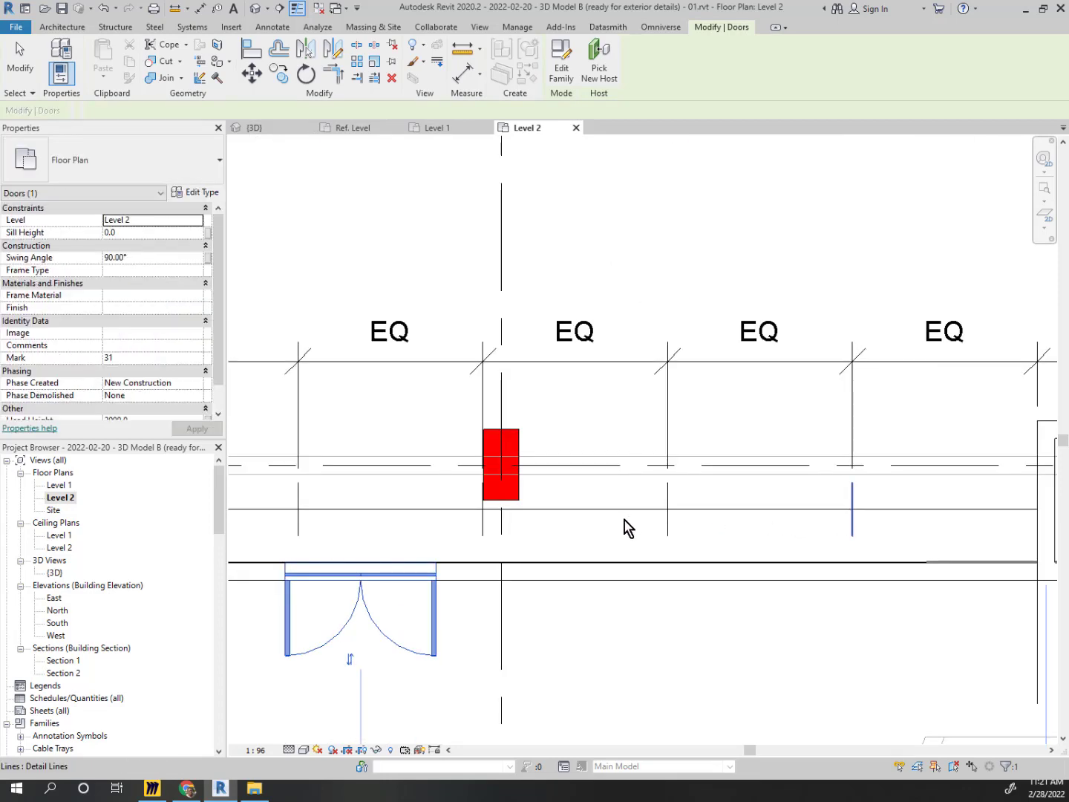
{"action": "middle_click_drag", "start_coordinate": [369, 572], "coordinate": [688, 535]}
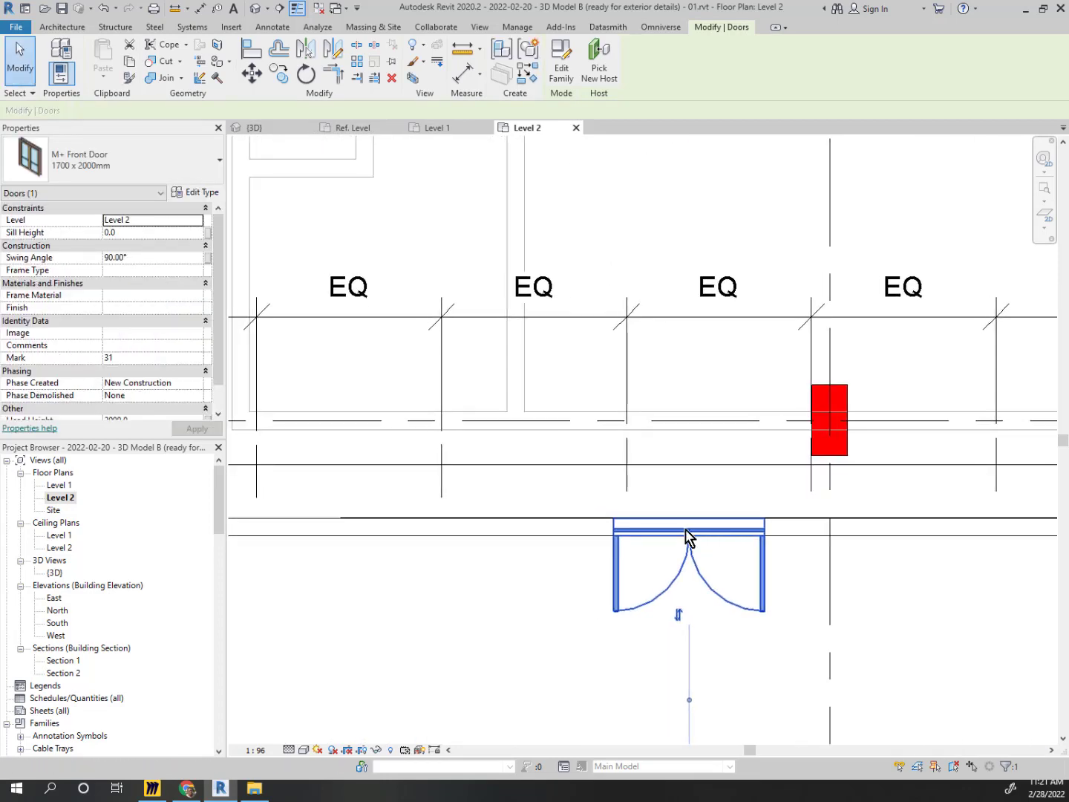
Delete the string of EQ dimensions above the front wall and remove its equality constraints
{"action": "key", "text": "Escape"}
{"action": "scroll", "coordinate": [668, 524], "scroll_direction": "down", "scroll_amount": 5}
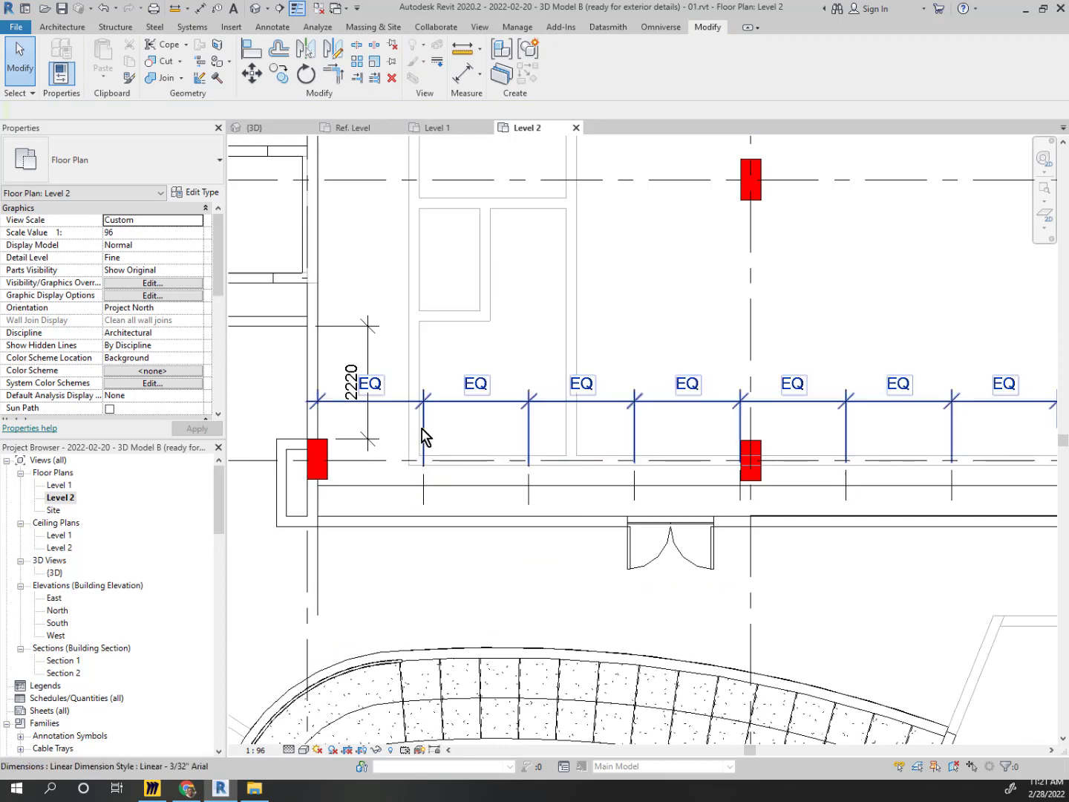
{"action": "left_click", "coordinate": [502, 412]}
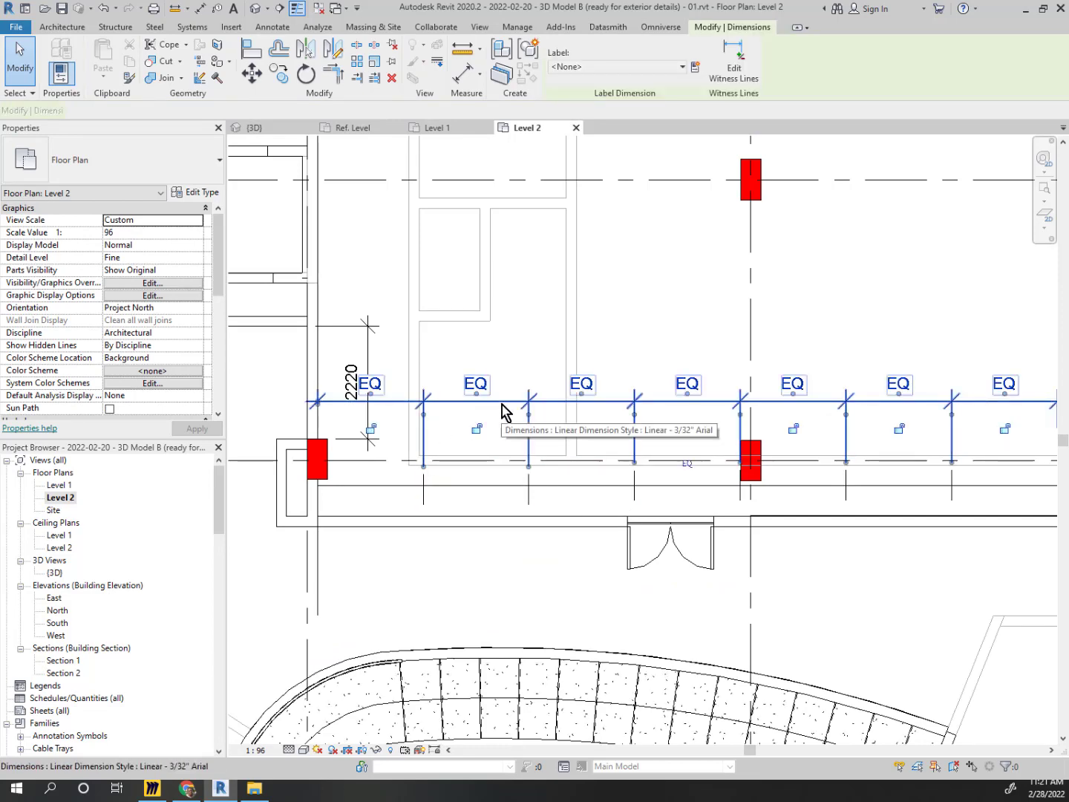
{"action": "key", "text": "Delete"}
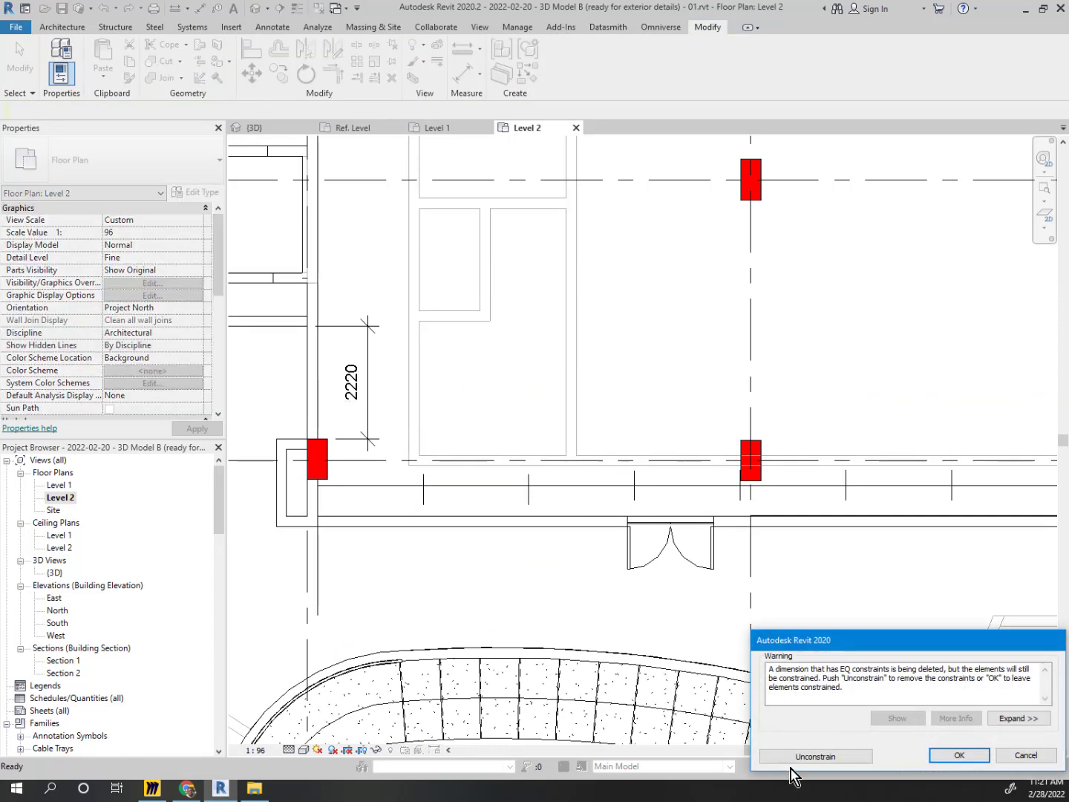
{"action": "left_click", "coordinate": [815, 756]}
{"action": "scroll", "coordinate": [410, 441], "scroll_direction": "down", "scroll_amount": 1}
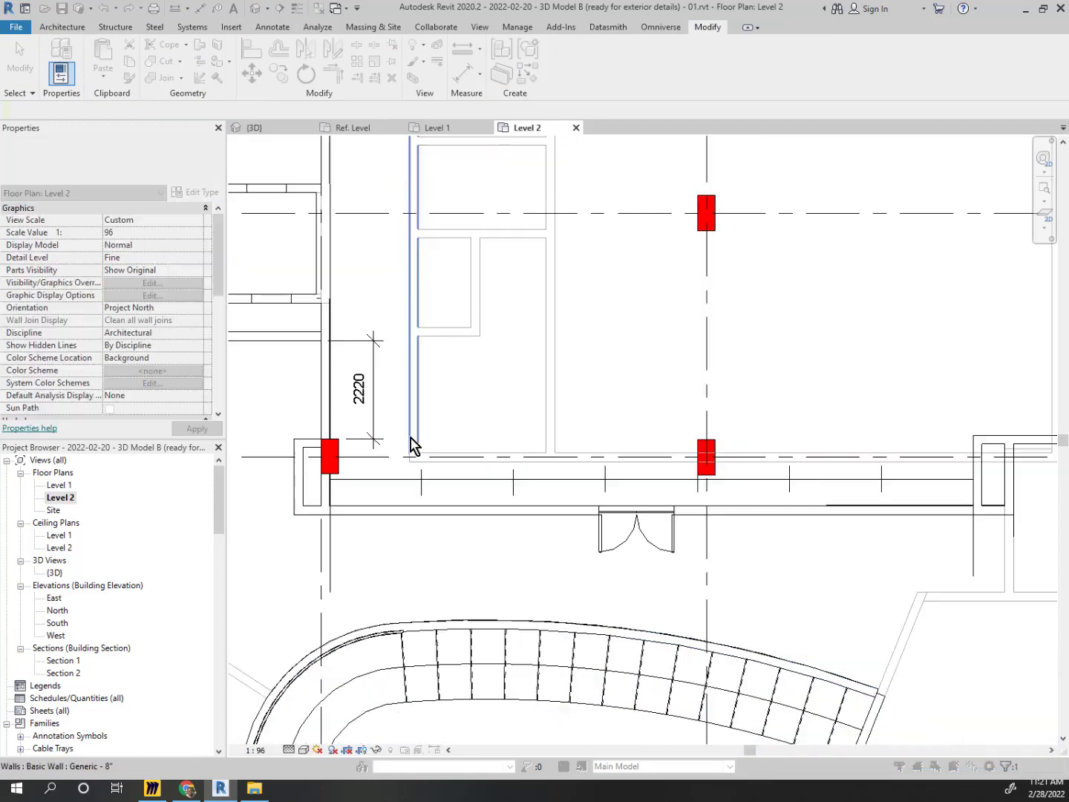
Delete the long horizontal detail line and all the short vertical detail lines above the Level 2 front wall
{"action": "left_click_drag", "start_coordinate": [271, 465], "coordinate": [981, 495]}
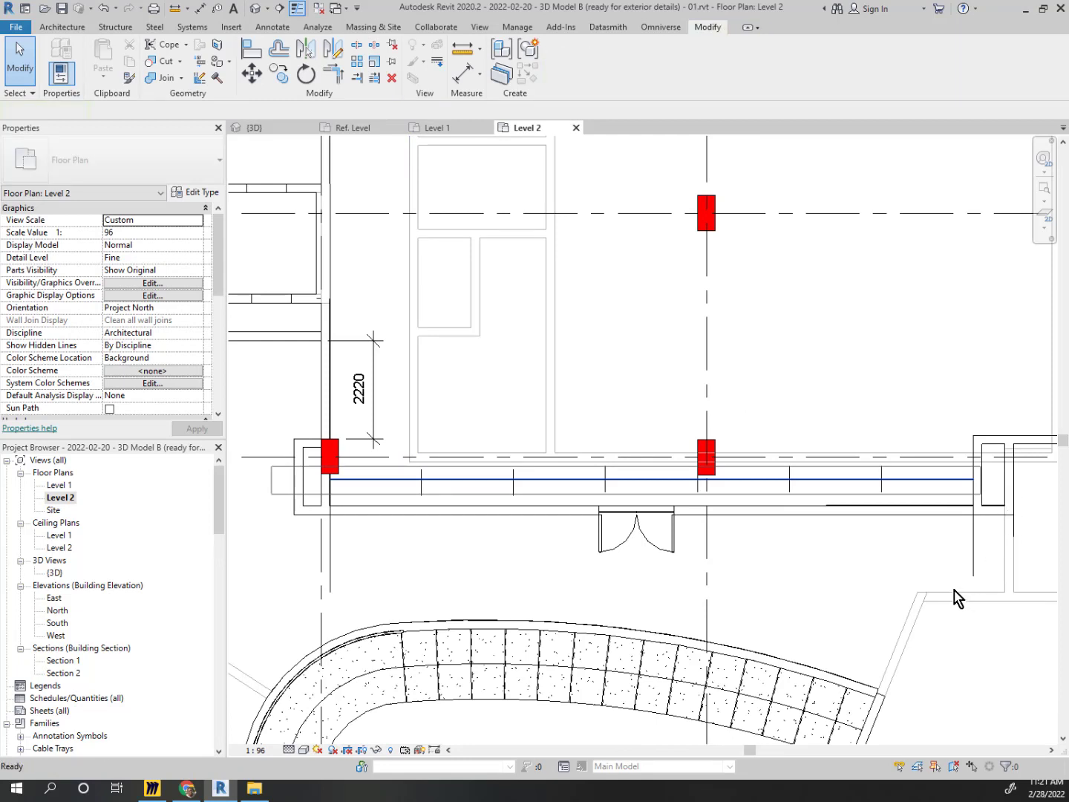
{"action": "key", "text": "Delete"}
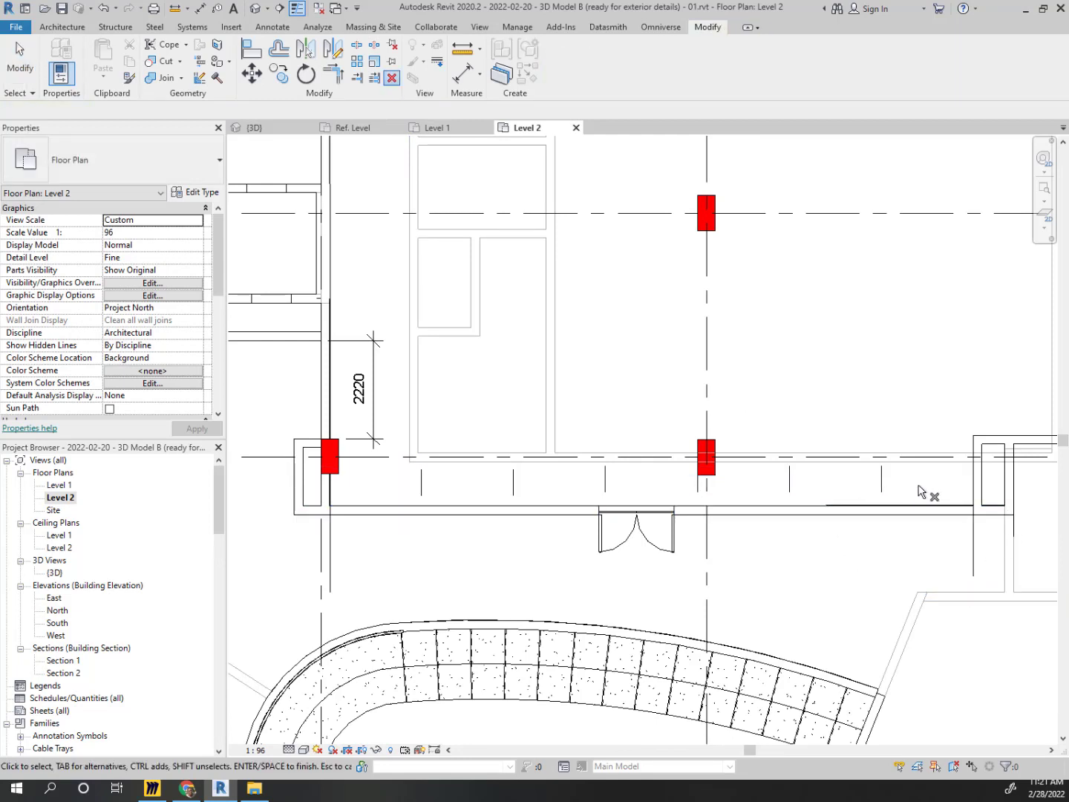
{"action": "left_click_drag", "start_coordinate": [918, 484], "coordinate": [705, 485]}
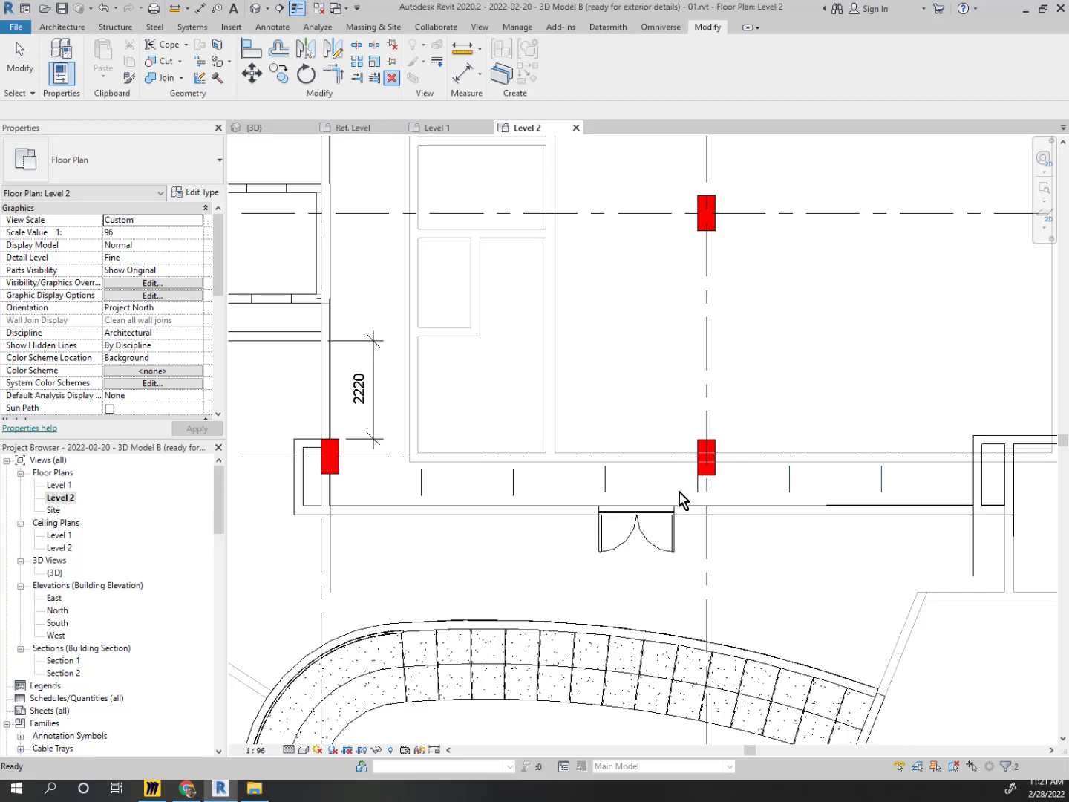
{"action": "scroll", "coordinate": [688, 491], "scroll_direction": "up", "scroll_amount": 4}
{"action": "scroll", "coordinate": [703, 499], "scroll_direction": "down", "scroll_amount": 1}
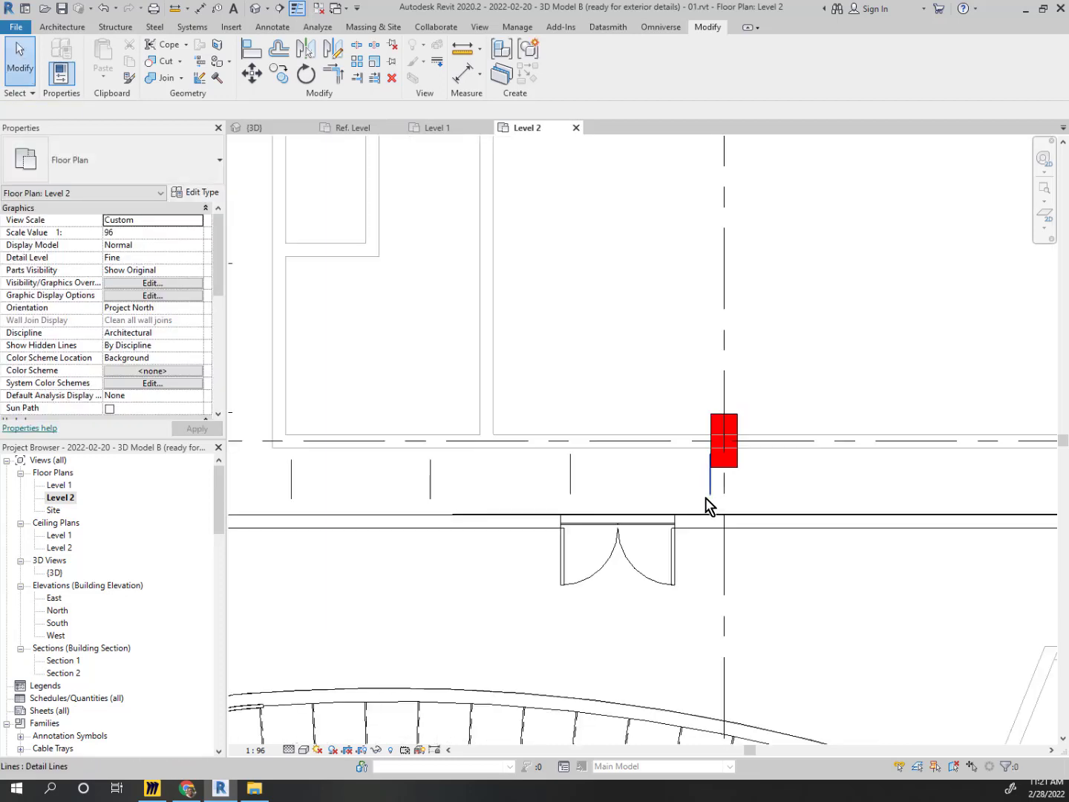
{"action": "left_click_drag", "start_coordinate": [714, 502], "coordinate": [228, 484]}
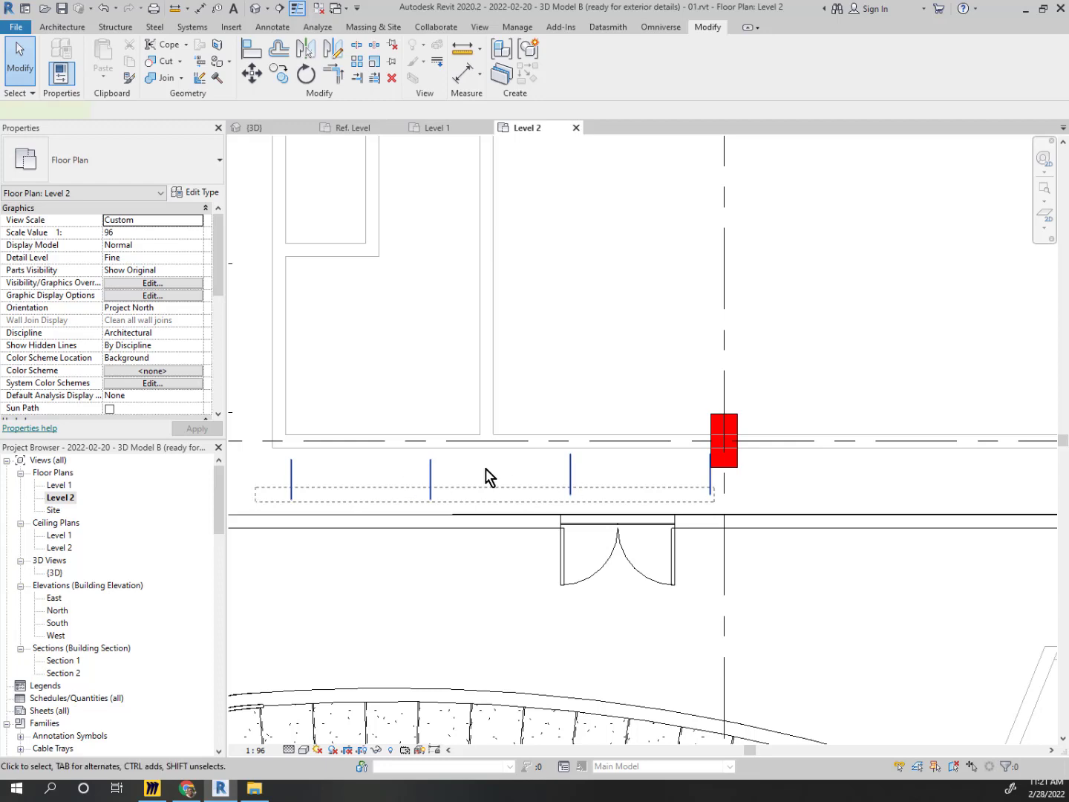
{"action": "middle_click_drag", "start_coordinate": [423, 480], "coordinate": [564, 481]}
{"action": "key", "text": "Delete"}
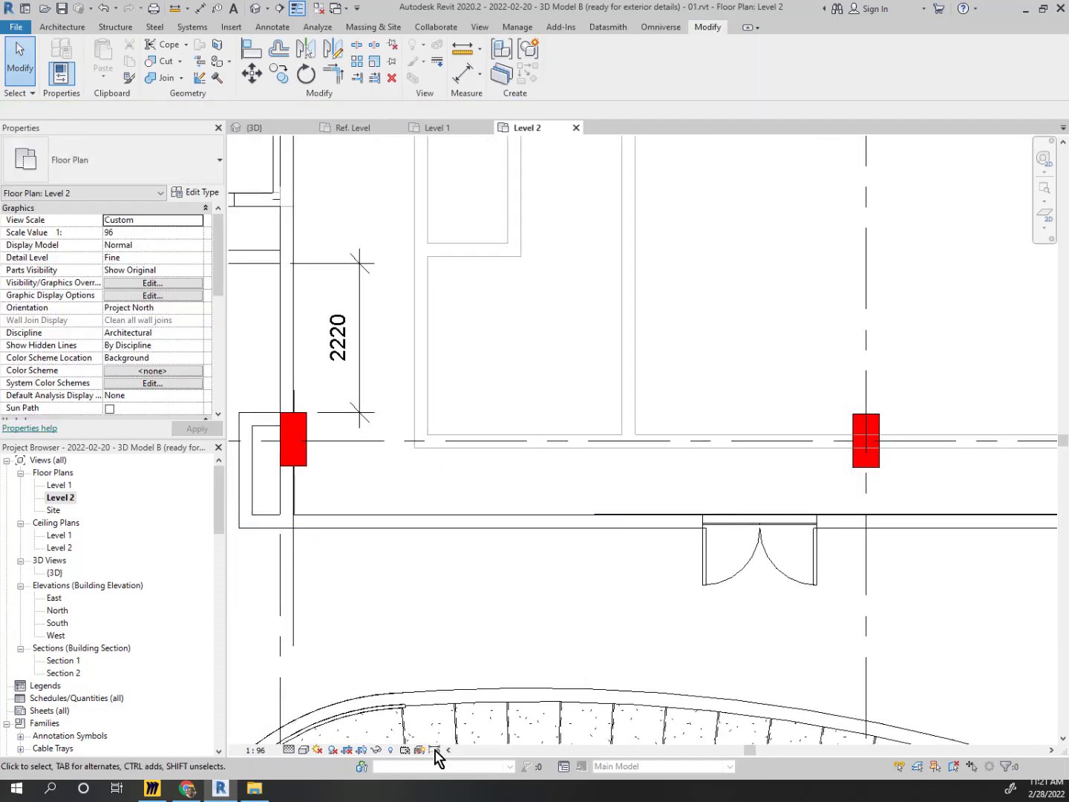
Switch to the Miro whiteboard and examine the row of double doors in the Section 4 drawing
{"action": "left_click", "coordinate": [160, 790]}
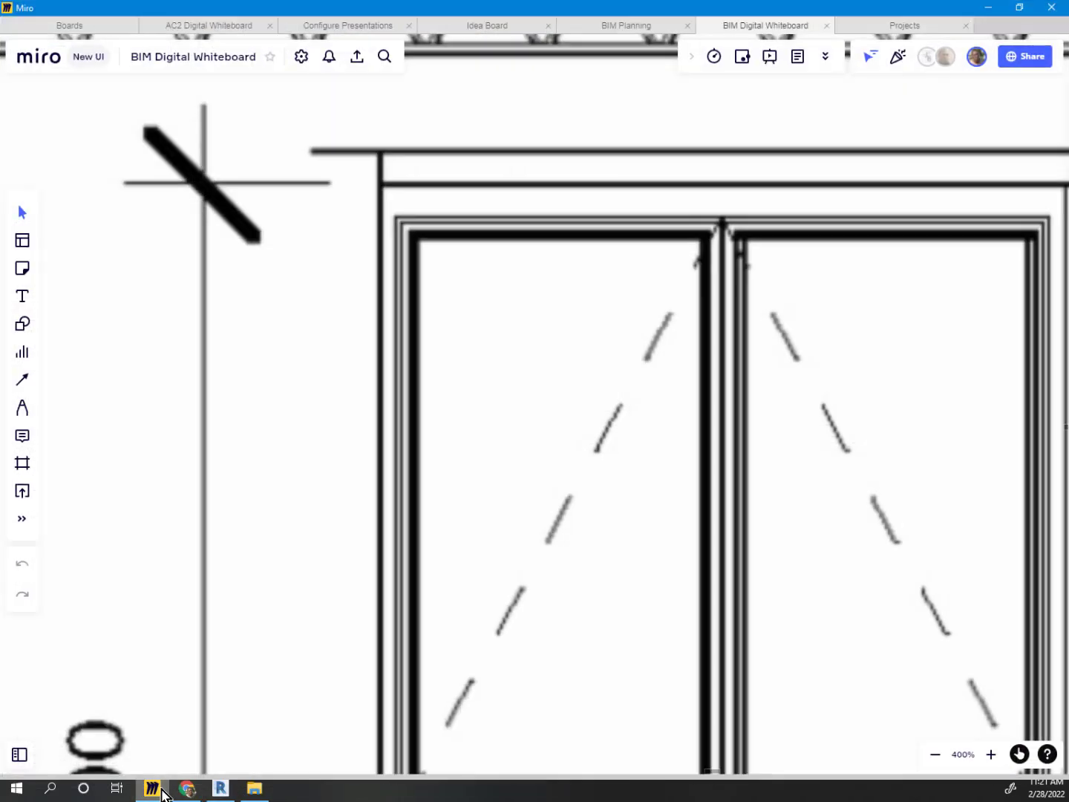
{"action": "scroll", "coordinate": [404, 522], "scroll_direction": "down", "scroll_amount": 10}
{"action": "scroll", "coordinate": [427, 550], "scroll_direction": "down", "scroll_amount": 3}
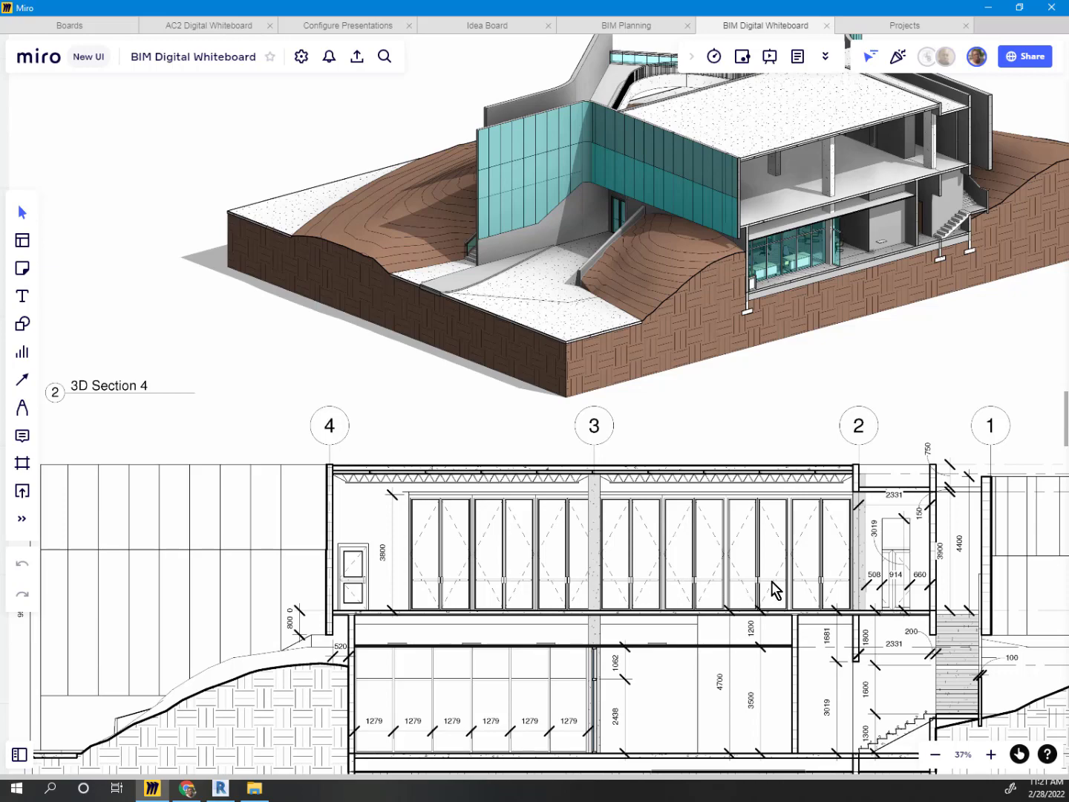
{"action": "scroll", "coordinate": [814, 571], "scroll_direction": "up", "scroll_amount": 4}
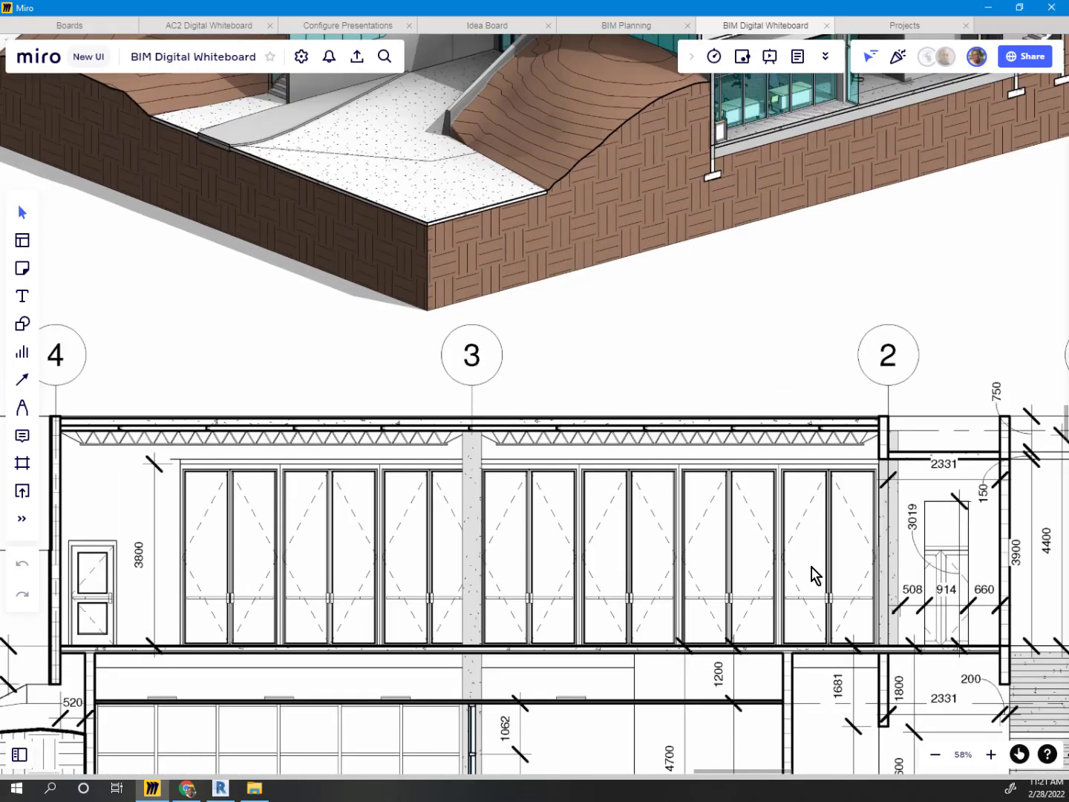
{"action": "scroll", "coordinate": [421, 493], "scroll_direction": "down", "scroll_amount": 5}
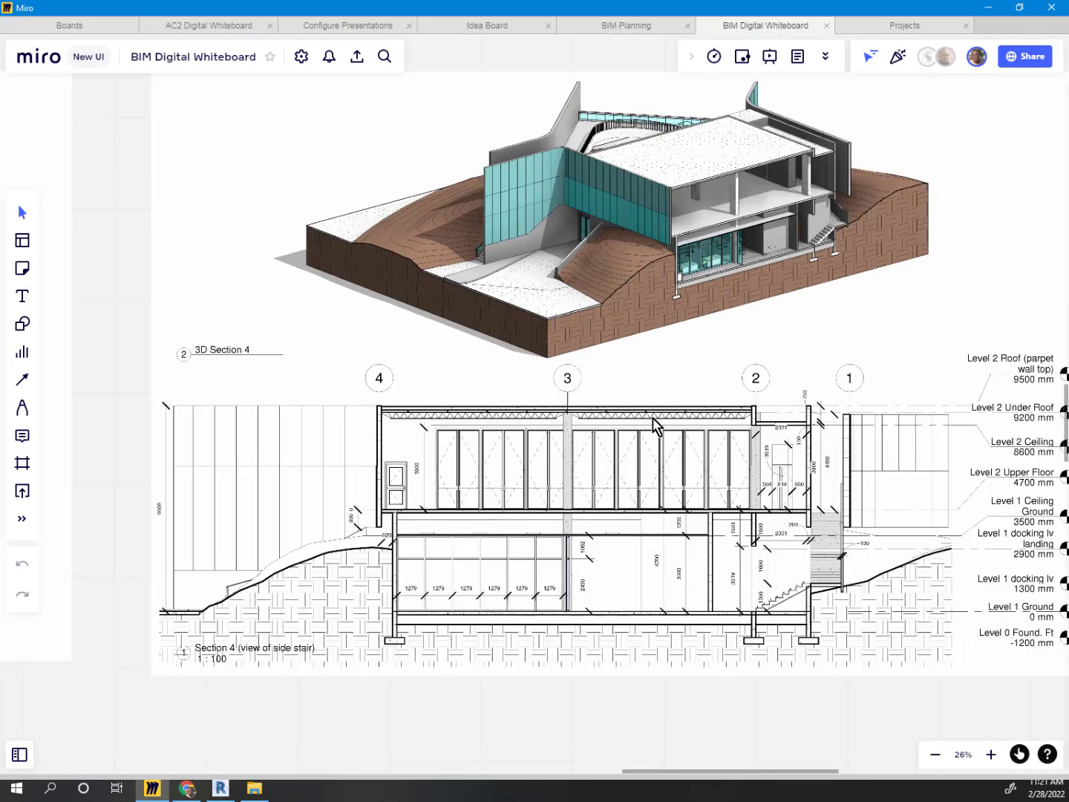
Examine how the double doors line the front wall in the upper floor construction drawing, and return to Revit
{"action": "scroll", "coordinate": [658, 394], "scroll_direction": "down", "scroll_amount": 5}
{"action": "middle_click_drag", "start_coordinate": [646, 245], "coordinate": [497, 625]}
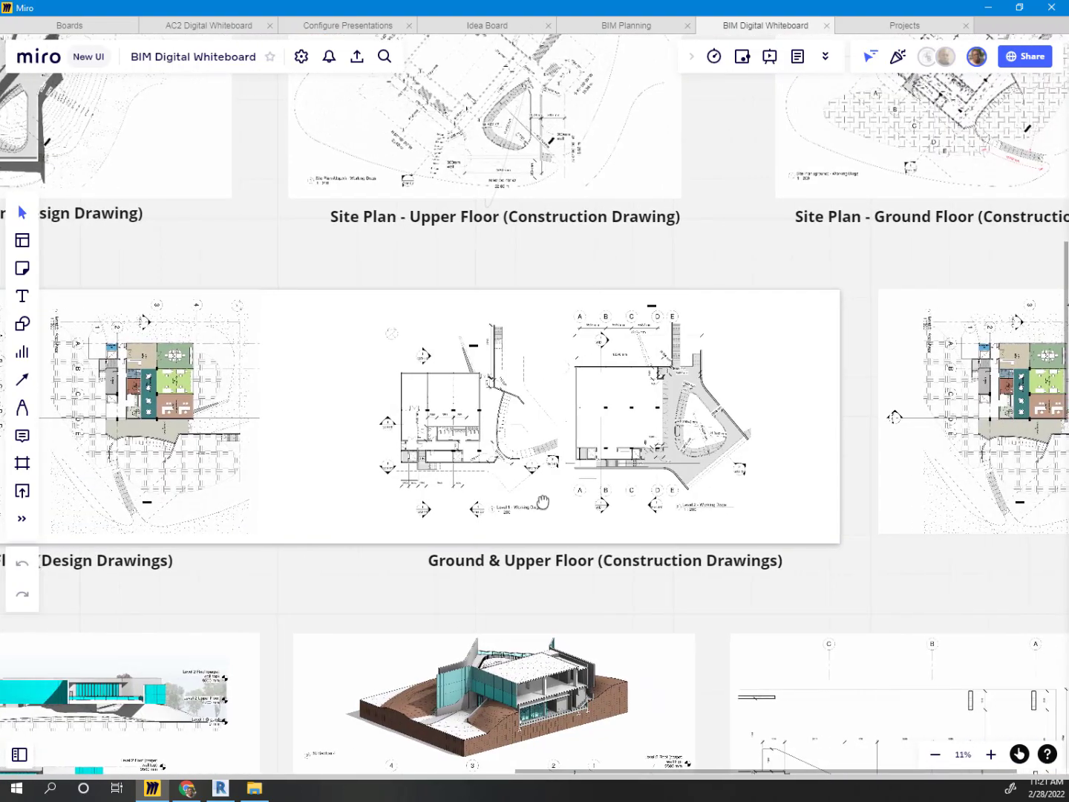
{"action": "middle_click_drag", "start_coordinate": [545, 503], "coordinate": [379, 560]}
{"action": "scroll", "coordinate": [322, 512], "scroll_direction": "up", "scroll_amount": 5}
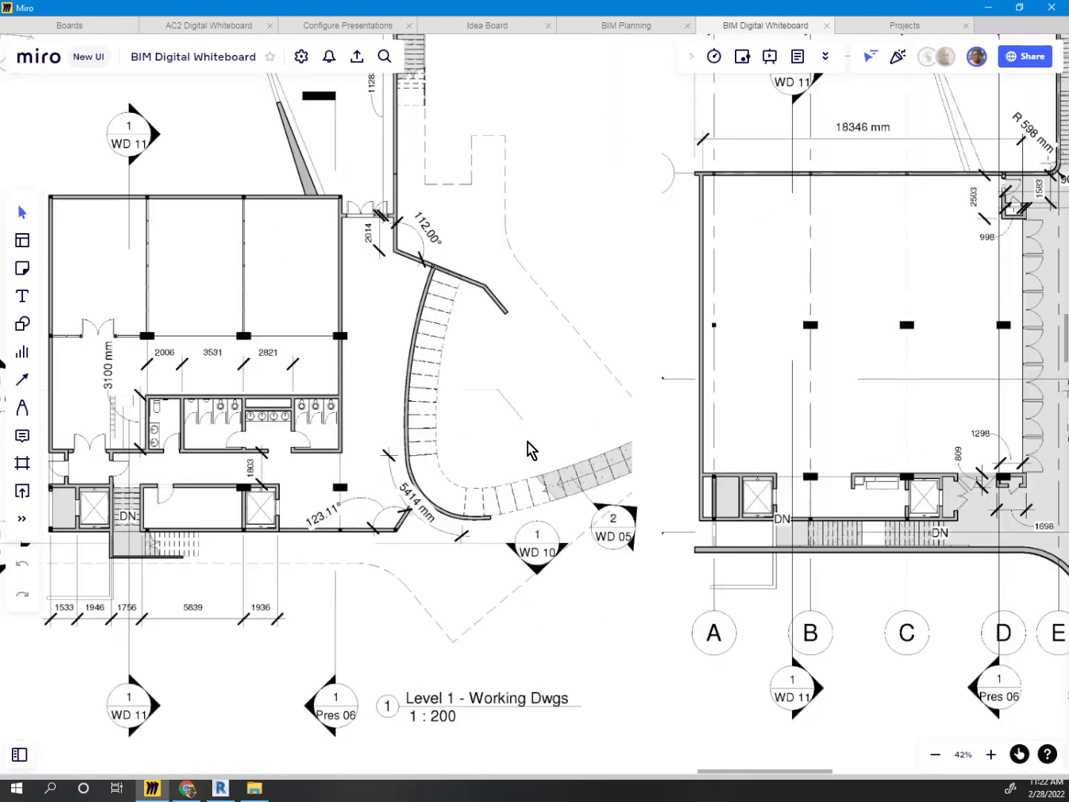
{"action": "scroll", "coordinate": [554, 443], "scroll_direction": "right", "scroll_amount": 5}
{"action": "scroll", "coordinate": [694, 508], "scroll_direction": "up", "scroll_amount": 5}
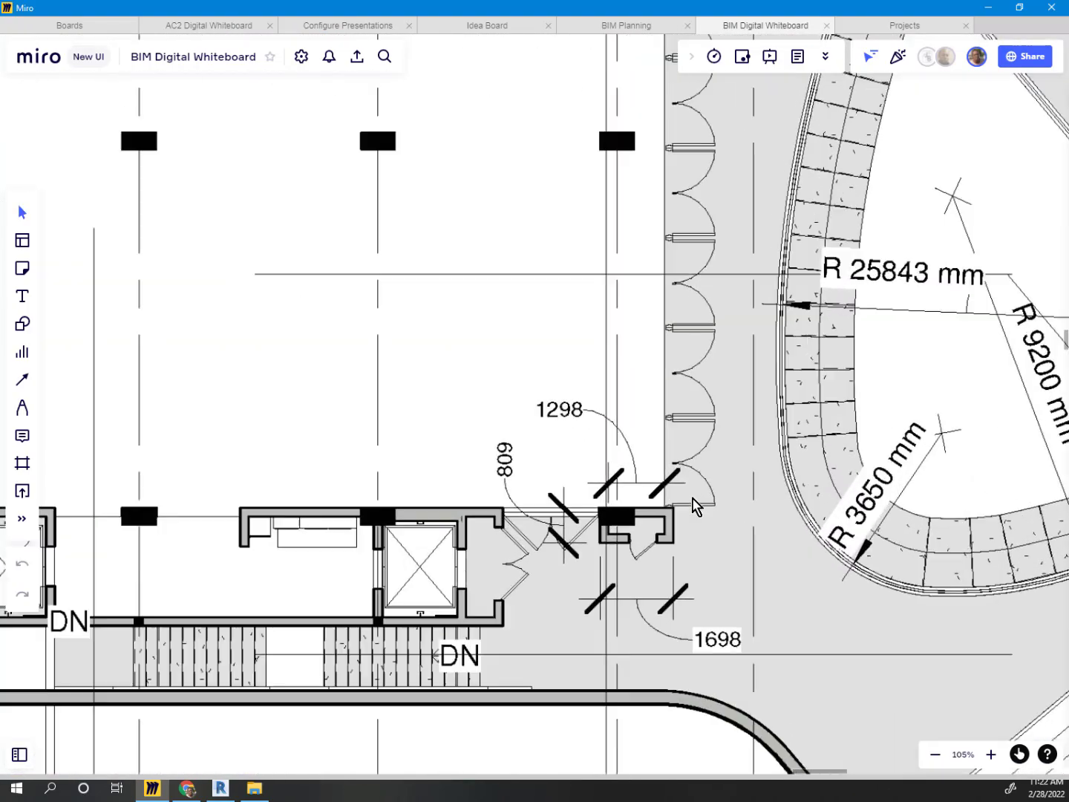
{"action": "scroll", "coordinate": [692, 506], "scroll_direction": "up", "scroll_amount": 3}
{"action": "scroll", "coordinate": [678, 505], "scroll_direction": "up", "scroll_amount": 8}
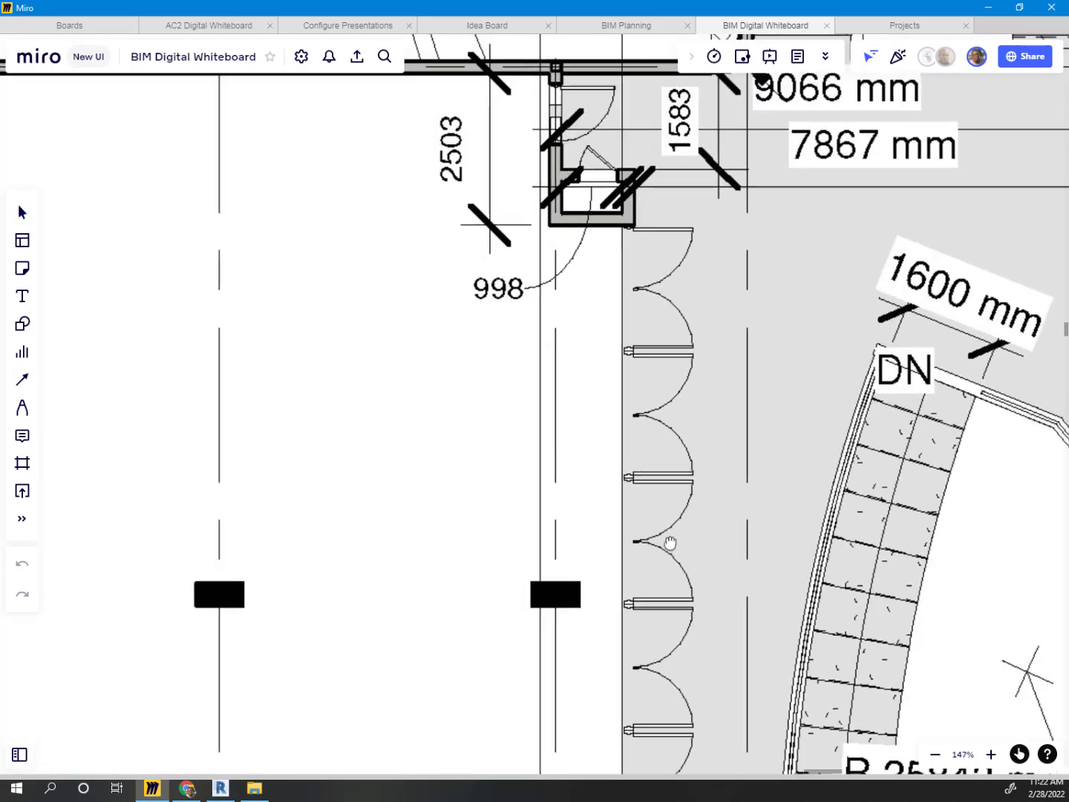
{"action": "scroll", "coordinate": [665, 319], "scroll_direction": "down", "scroll_amount": 3}
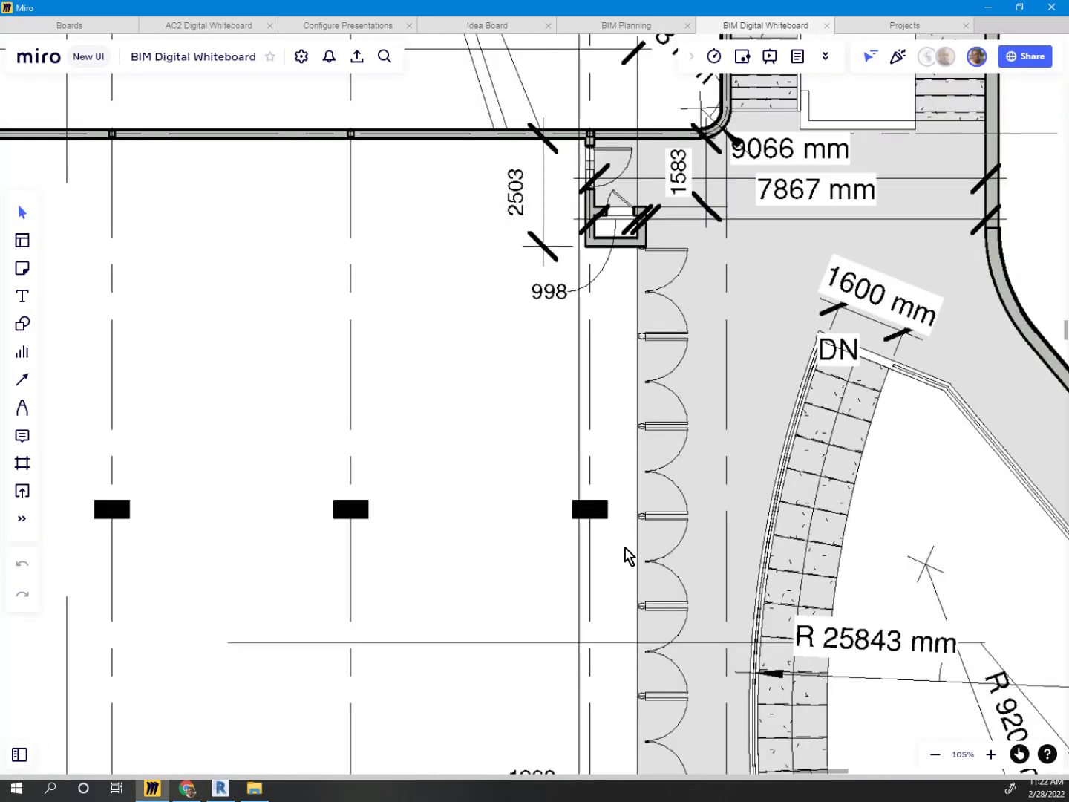
{"action": "middle_click_drag", "start_coordinate": [621, 532], "coordinate": [617, 336]}
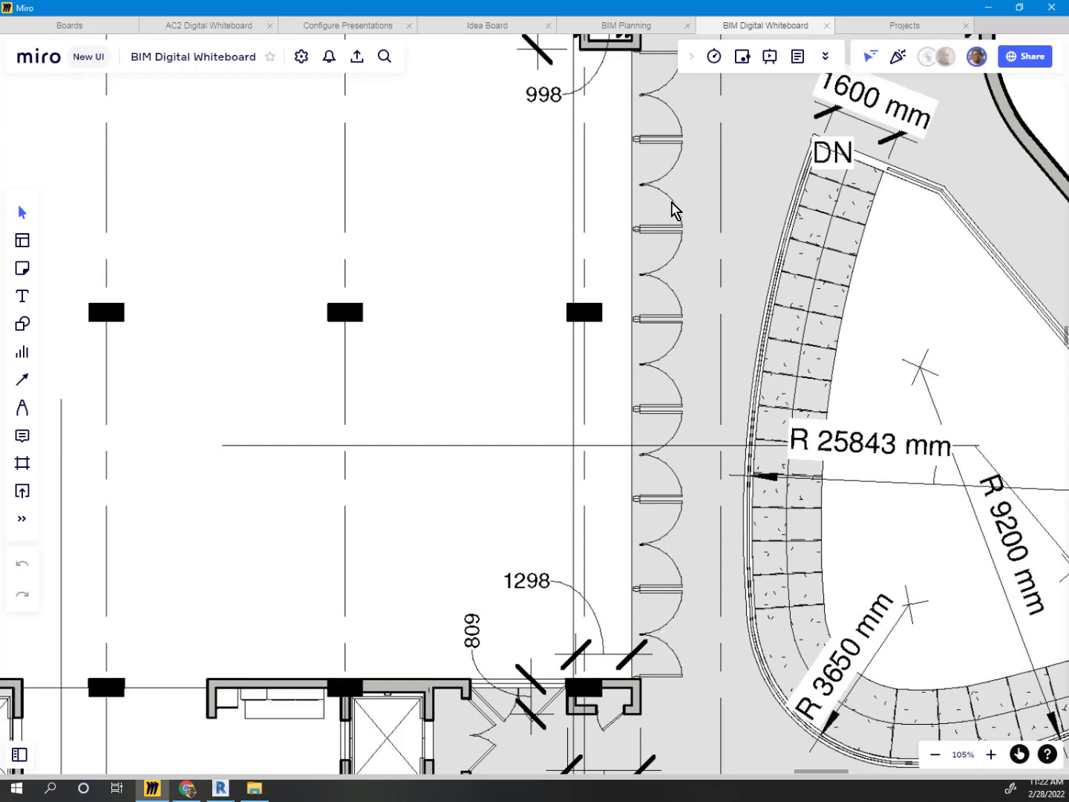
{"action": "middle_click_drag", "start_coordinate": [674, 112], "coordinate": [663, 239]}
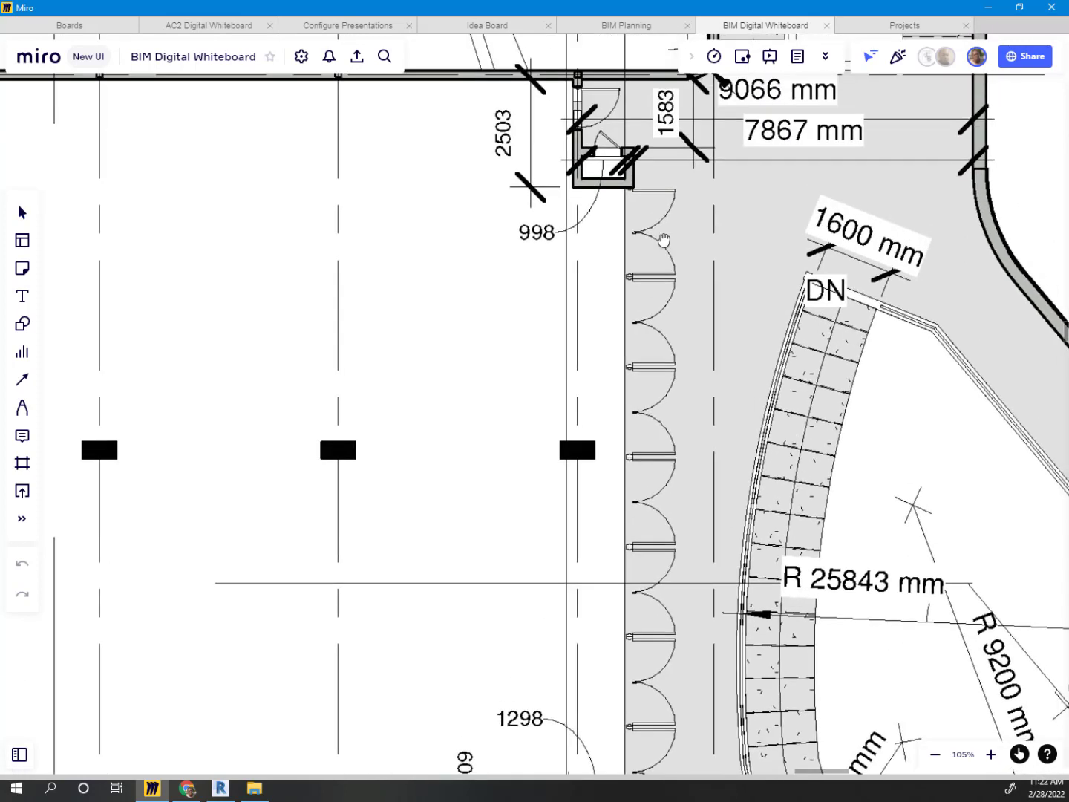
{"action": "left_click", "coordinate": [992, 10]}
Examine the front wall's span between its two end wall returns in the Level 2 floor plan
{"action": "scroll", "coordinate": [490, 422], "scroll_direction": "down", "scroll_amount": 5}
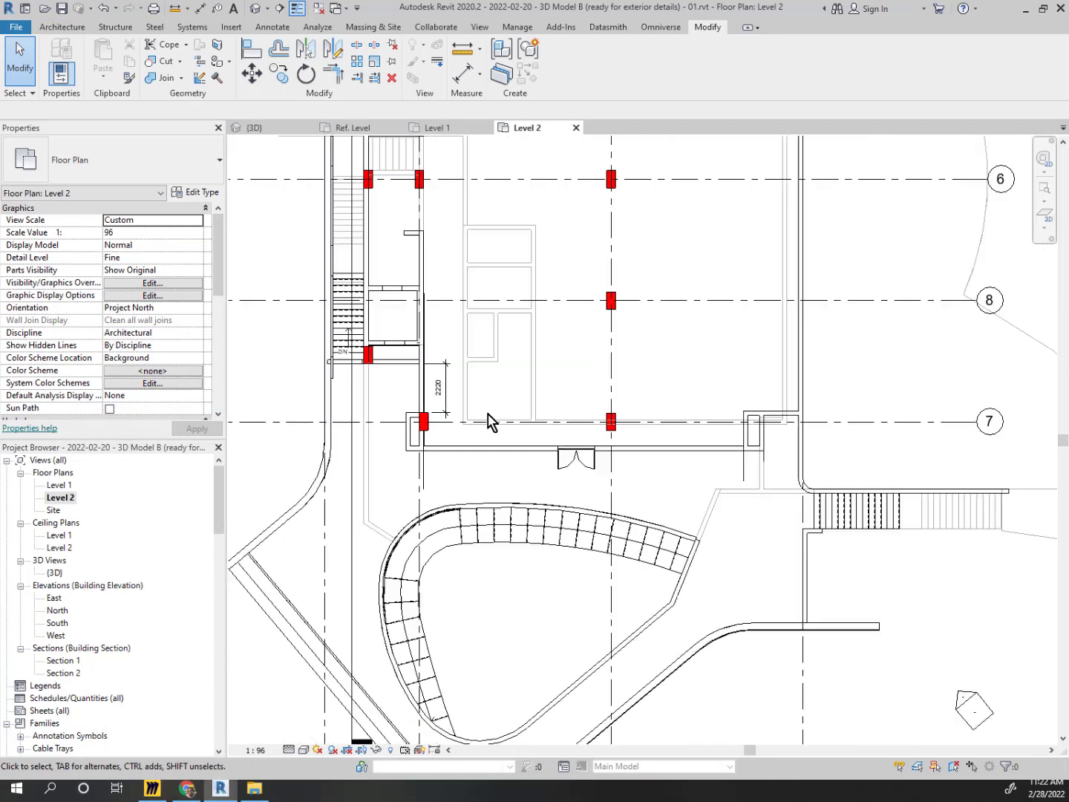
{"action": "scroll", "coordinate": [584, 424], "scroll_direction": "up", "scroll_amount": 3}
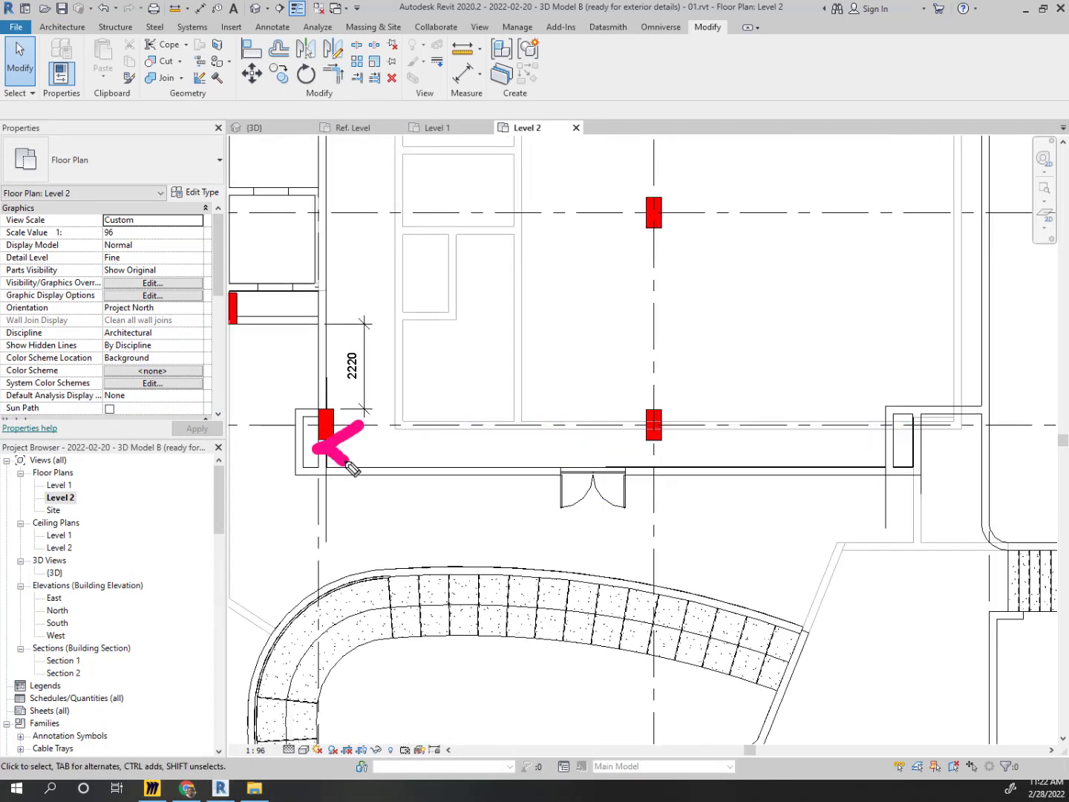
{"action": "left_click_drag", "start_coordinate": [317, 450], "coordinate": [880, 452]}
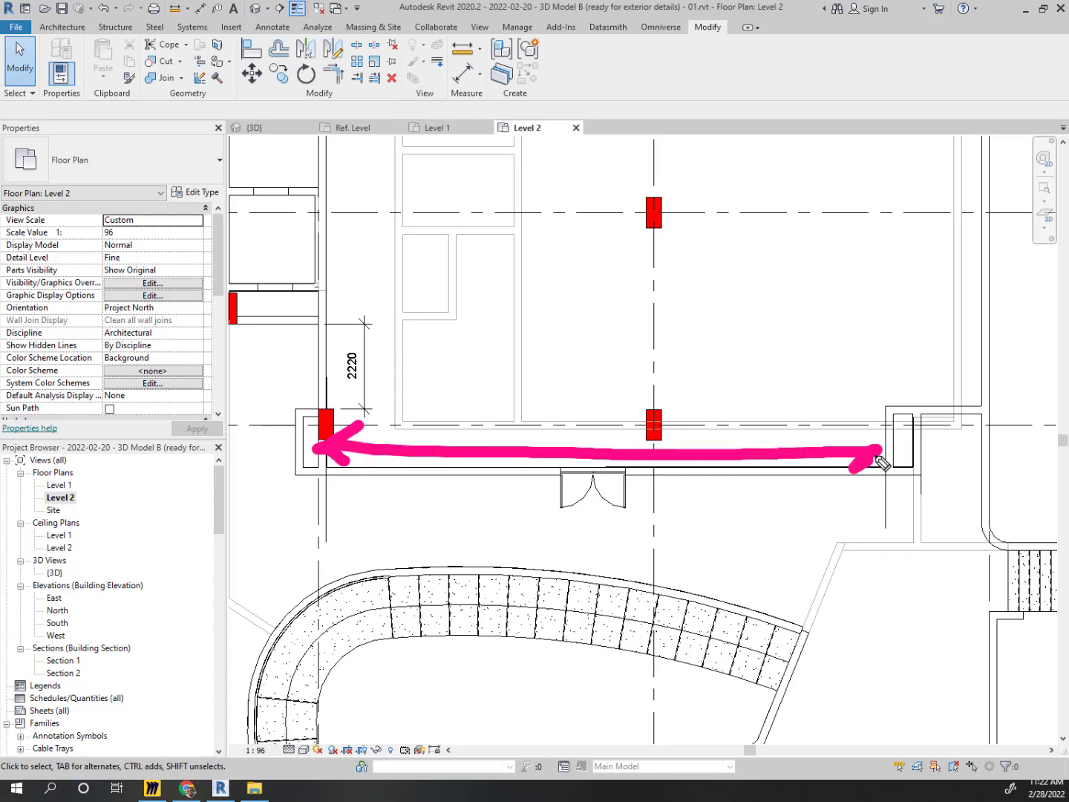
{"action": "key", "text": "e"}
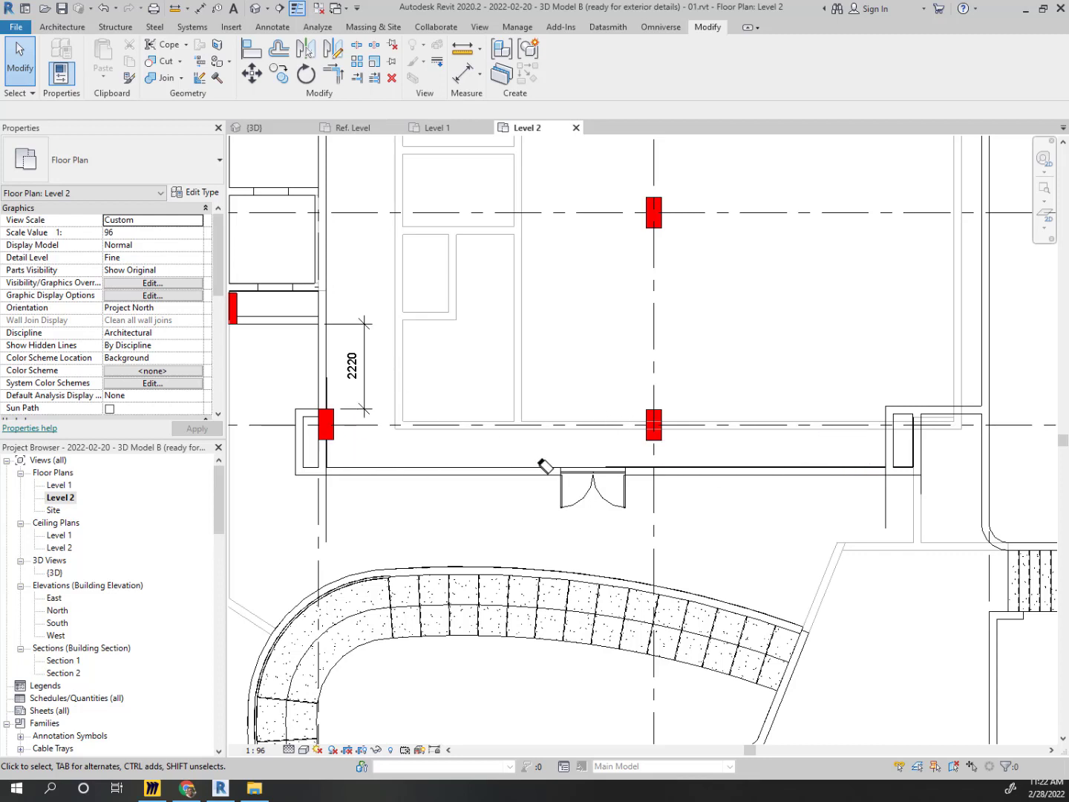
{"action": "scroll", "coordinate": [579, 467], "scroll_direction": "down", "scroll_amount": 2}
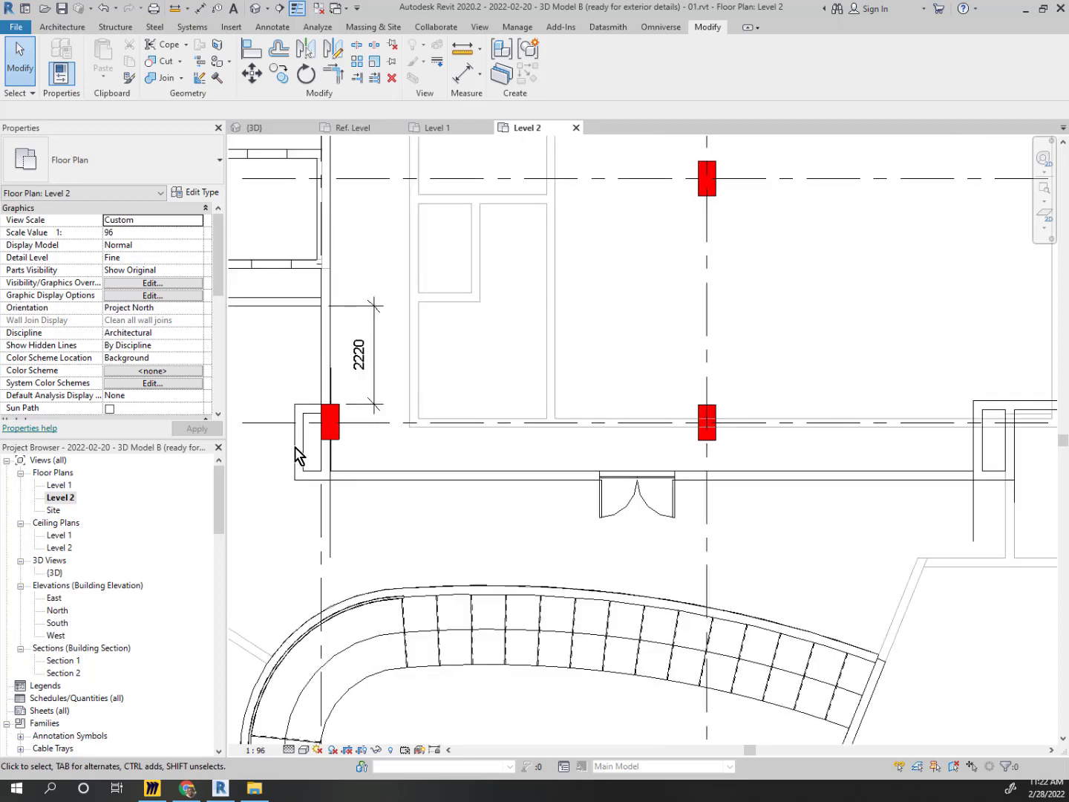
{"action": "scroll", "coordinate": [517, 469], "scroll_direction": "up", "scroll_amount": 3}
{"action": "scroll", "coordinate": [568, 464], "scroll_direction": "up", "scroll_amount": 1}
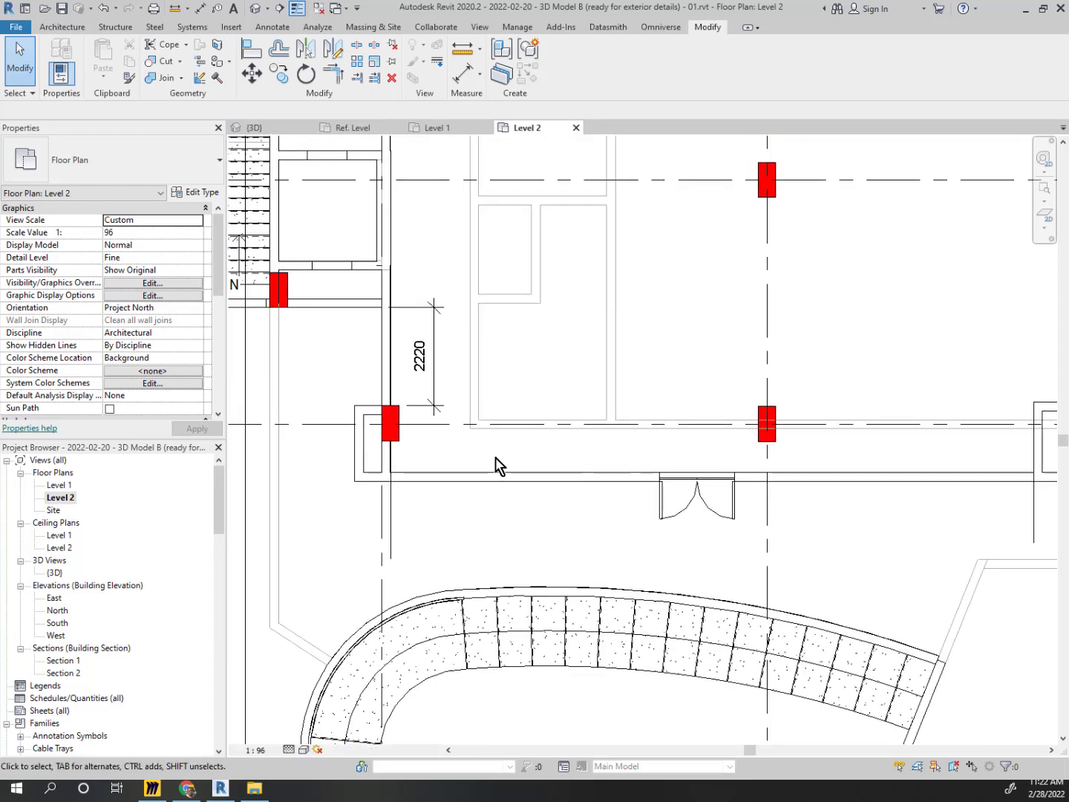
{"action": "middle_click_drag", "start_coordinate": [522, 460], "coordinate": [506, 461]}
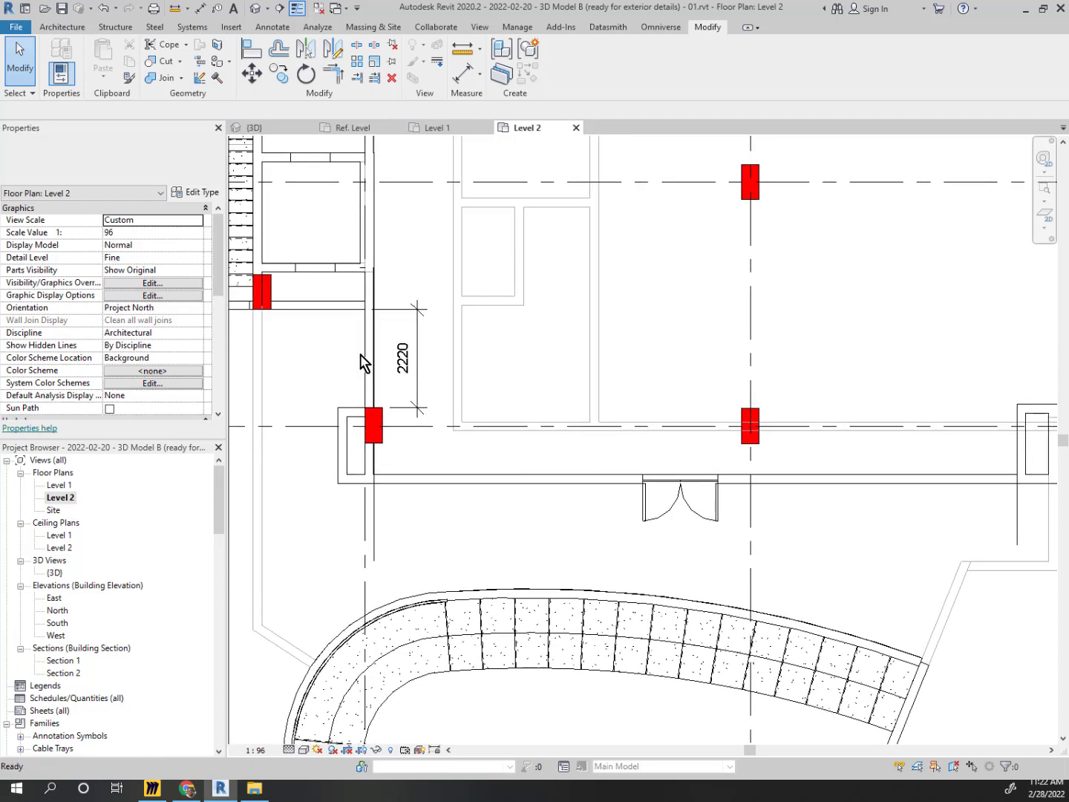
Draw a horizontal Thin Lines detail line about 14581 mm long just inside the front wall, spanning between the two wall returns
{"action": "left_click", "coordinate": [63, 29]}
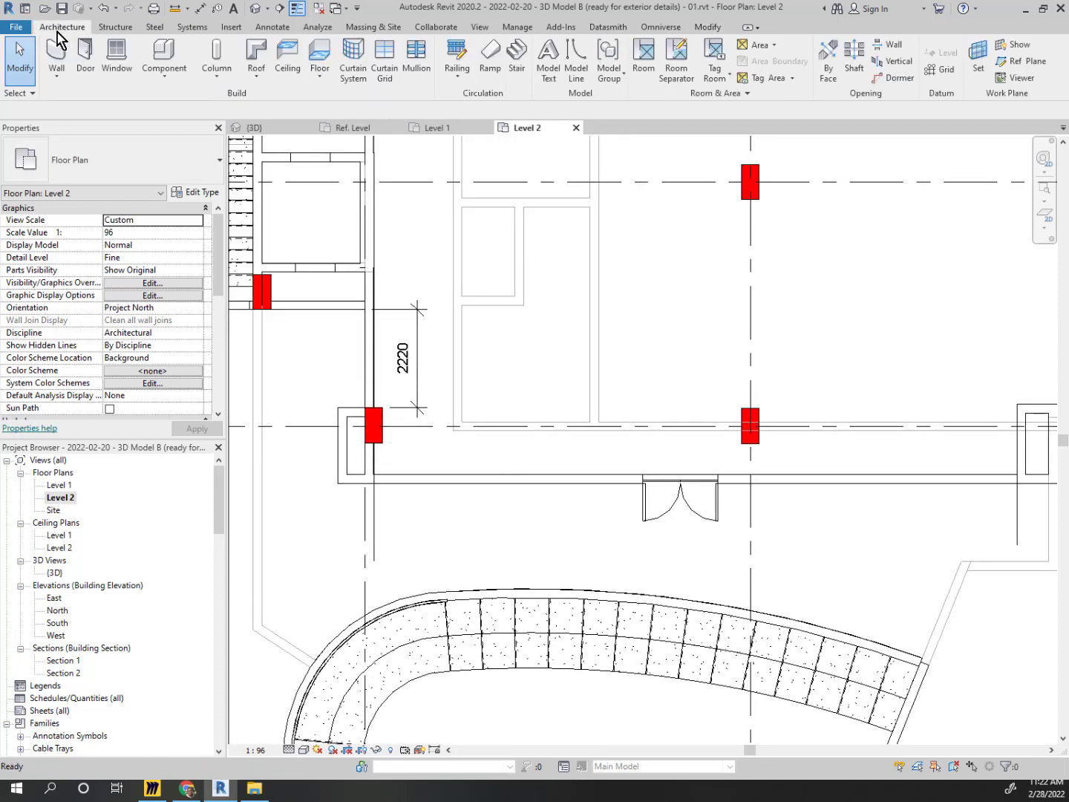
{"action": "left_click", "coordinate": [274, 31]}
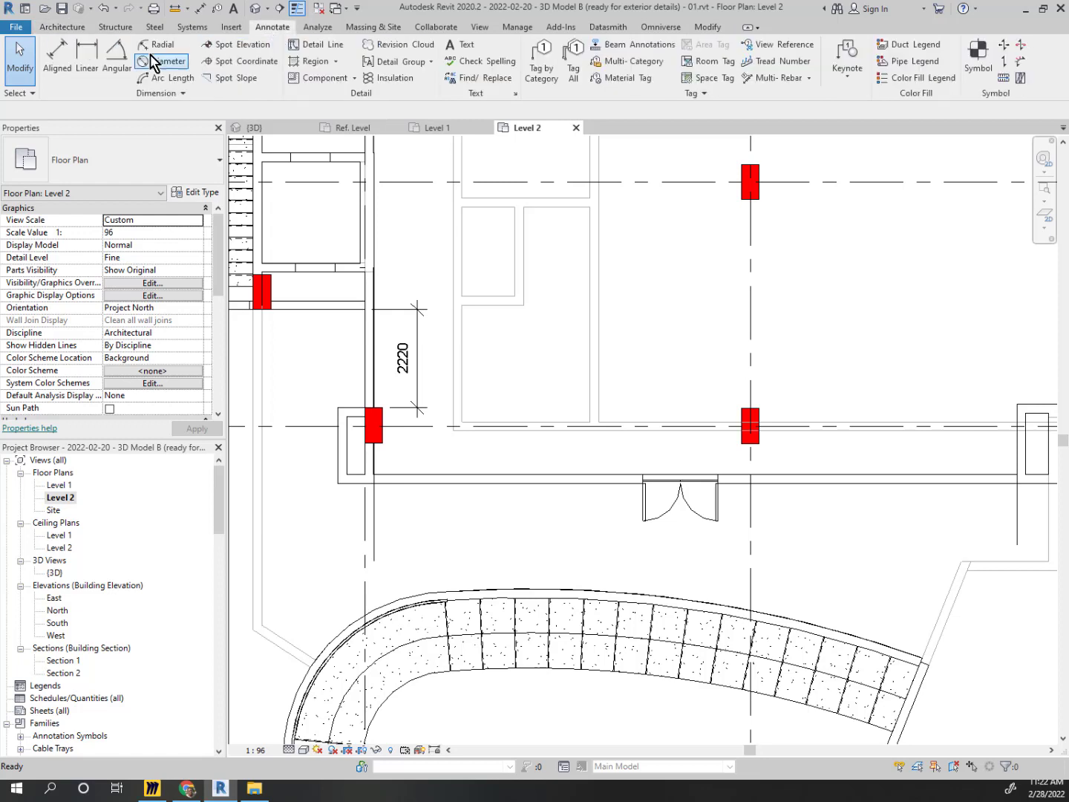
{"action": "left_click", "coordinate": [318, 46]}
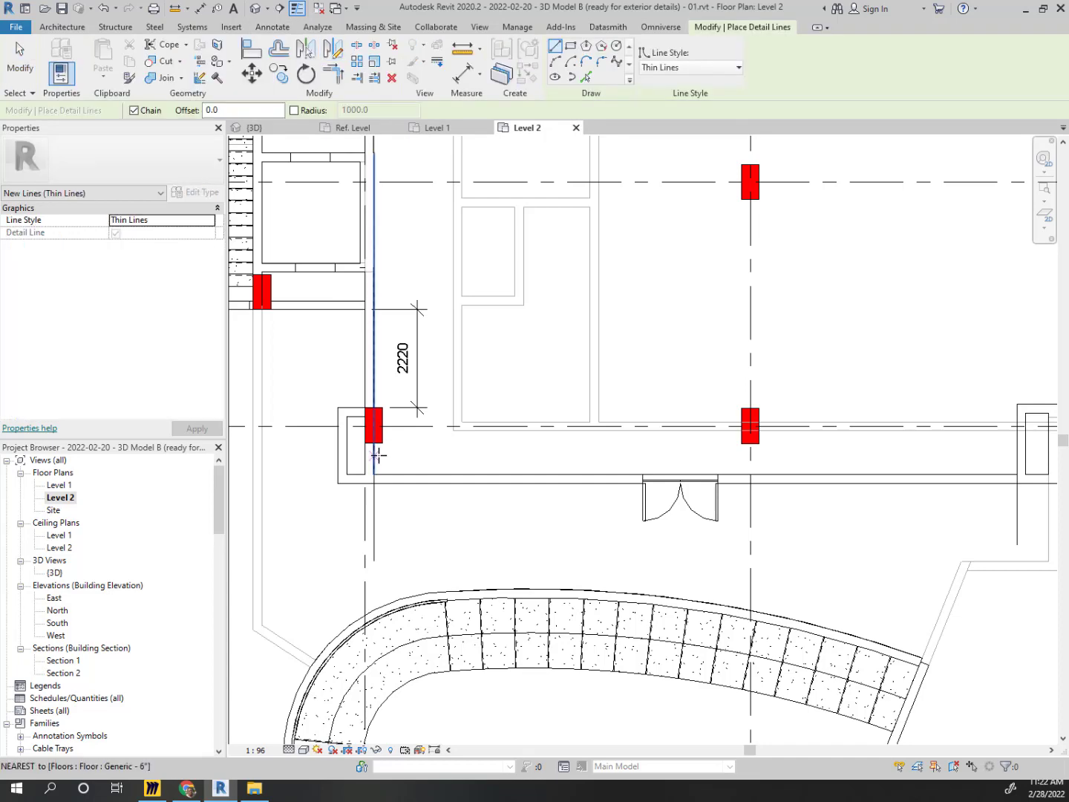
{"action": "left_click", "coordinate": [374, 418]}
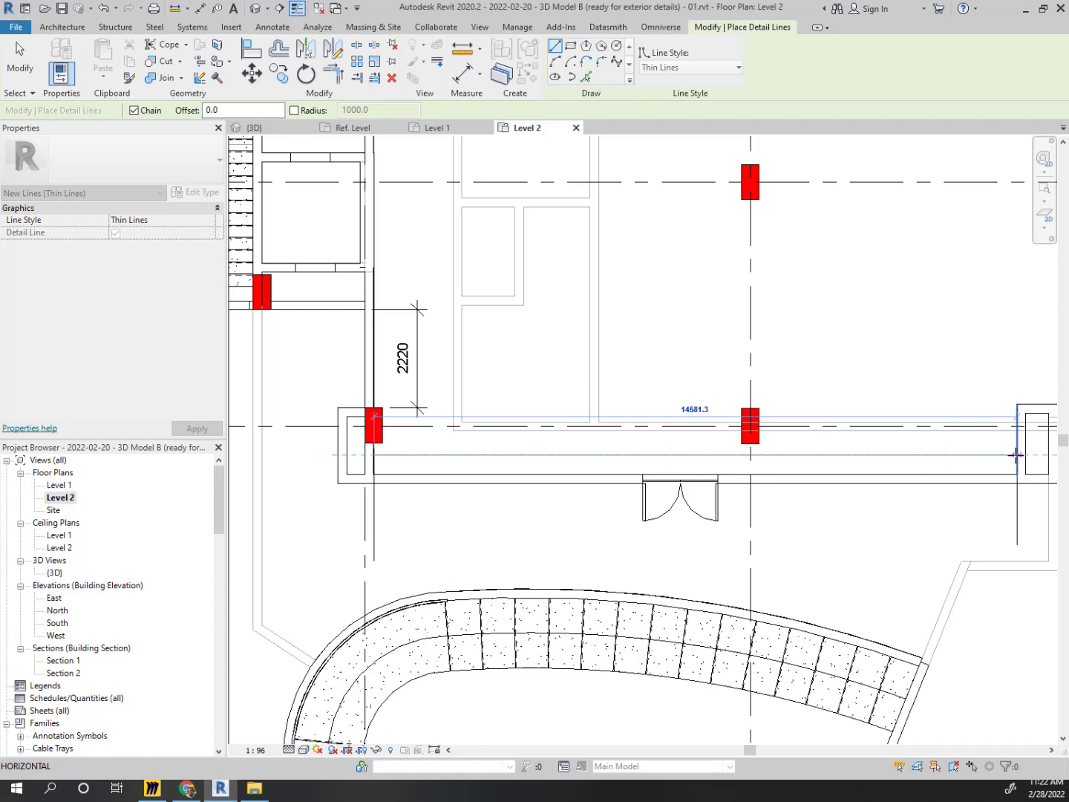
{"action": "left_click", "coordinate": [1016, 454]}
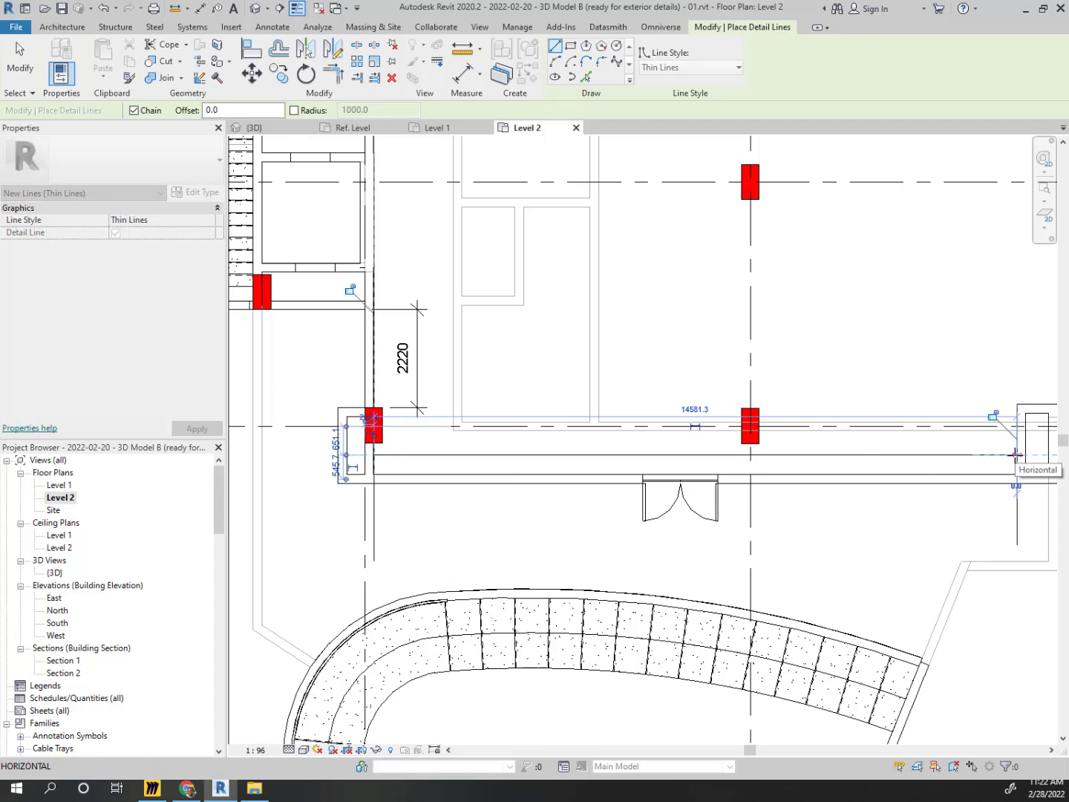
{"action": "key", "text": "Escape"}
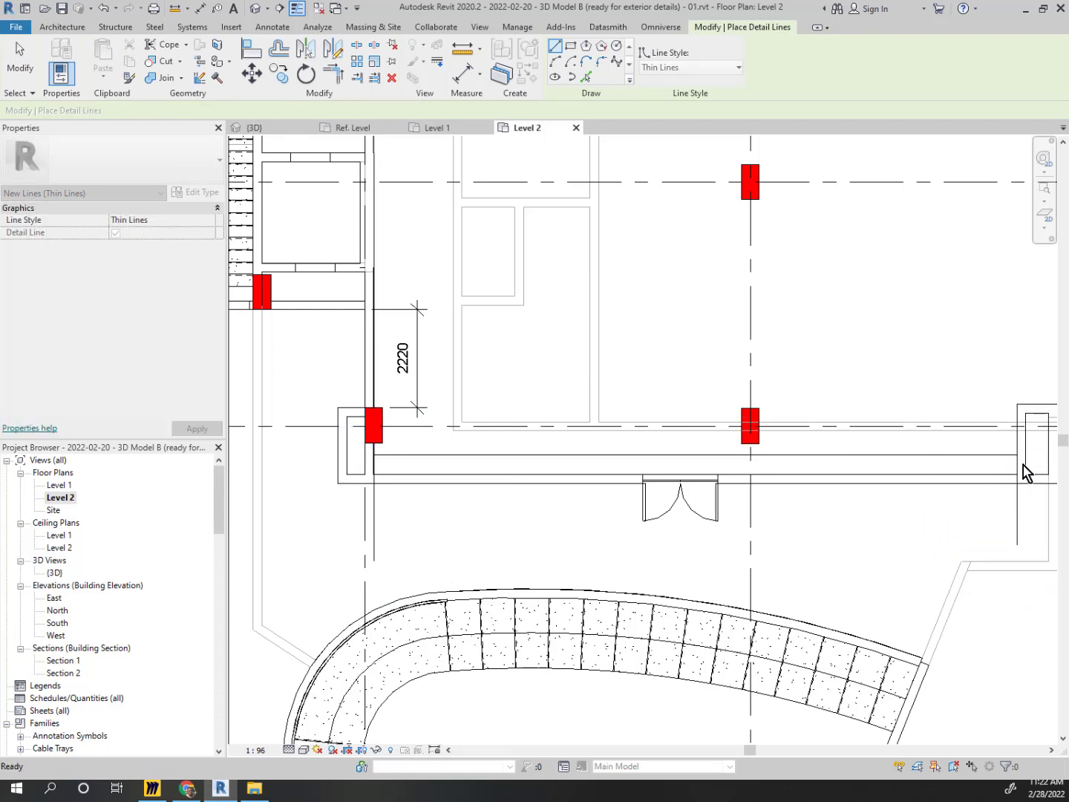
Delete the leftover vertical line extending outside the front wall at its eastern wall return
{"action": "scroll", "coordinate": [980, 474], "scroll_direction": "up", "scroll_amount": 2}
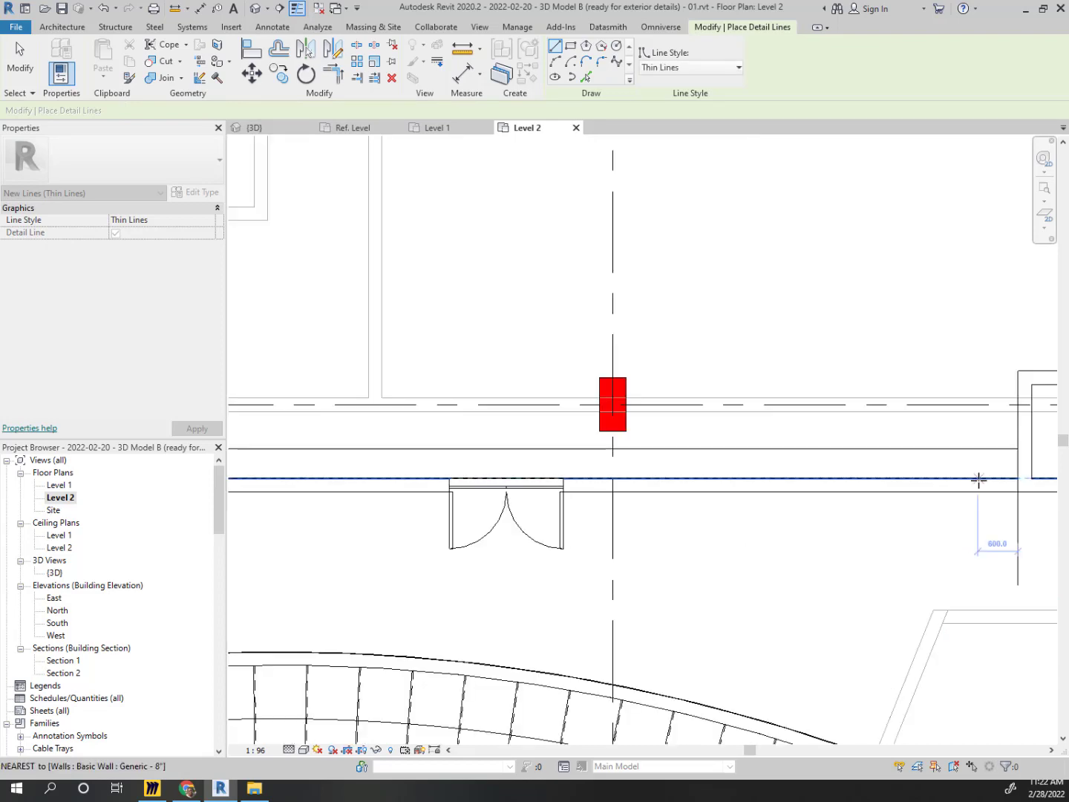
{"action": "key", "text": "Escape"}
{"action": "left_click", "coordinate": [1018, 531]}
{"action": "key", "text": "Delete"}
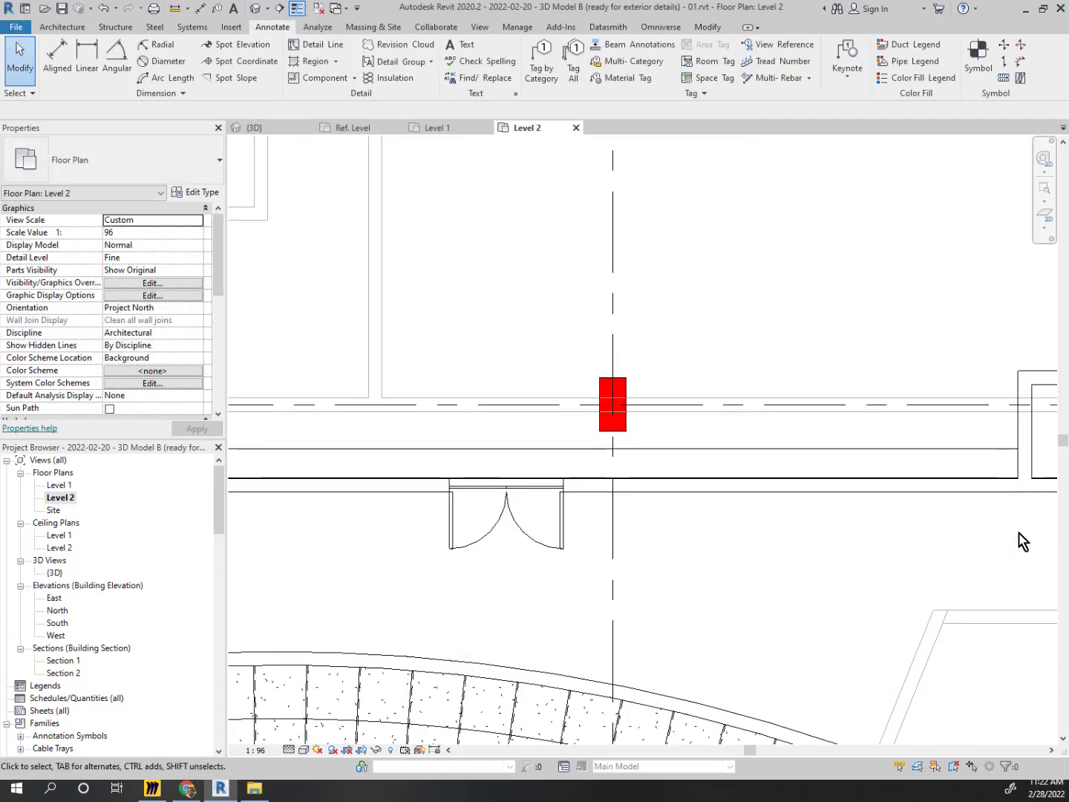
Draw a vertical Thin Lines detail line about 3000 mm long across the front wall, between the door and the eastern wall return
{"action": "scroll", "coordinate": [839, 526], "scroll_direction": "down", "scroll_amount": 2}
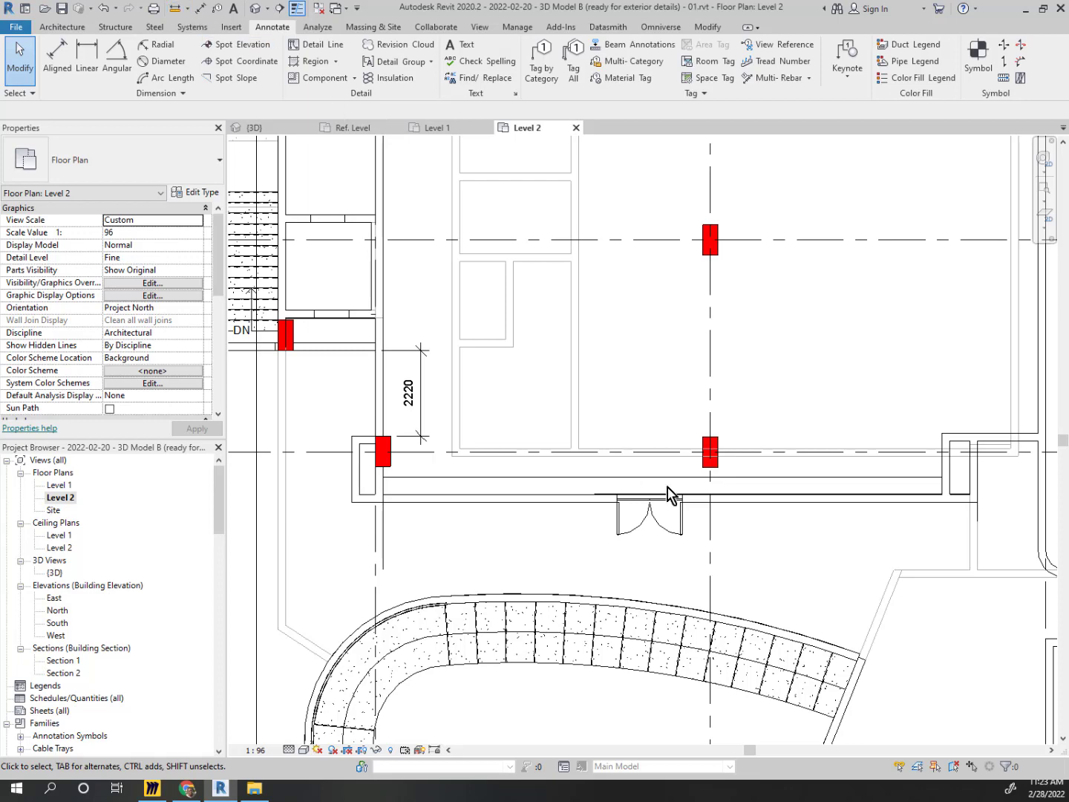
{"action": "left_click", "coordinate": [867, 526]}
{"action": "left_click", "coordinate": [867, 411]}
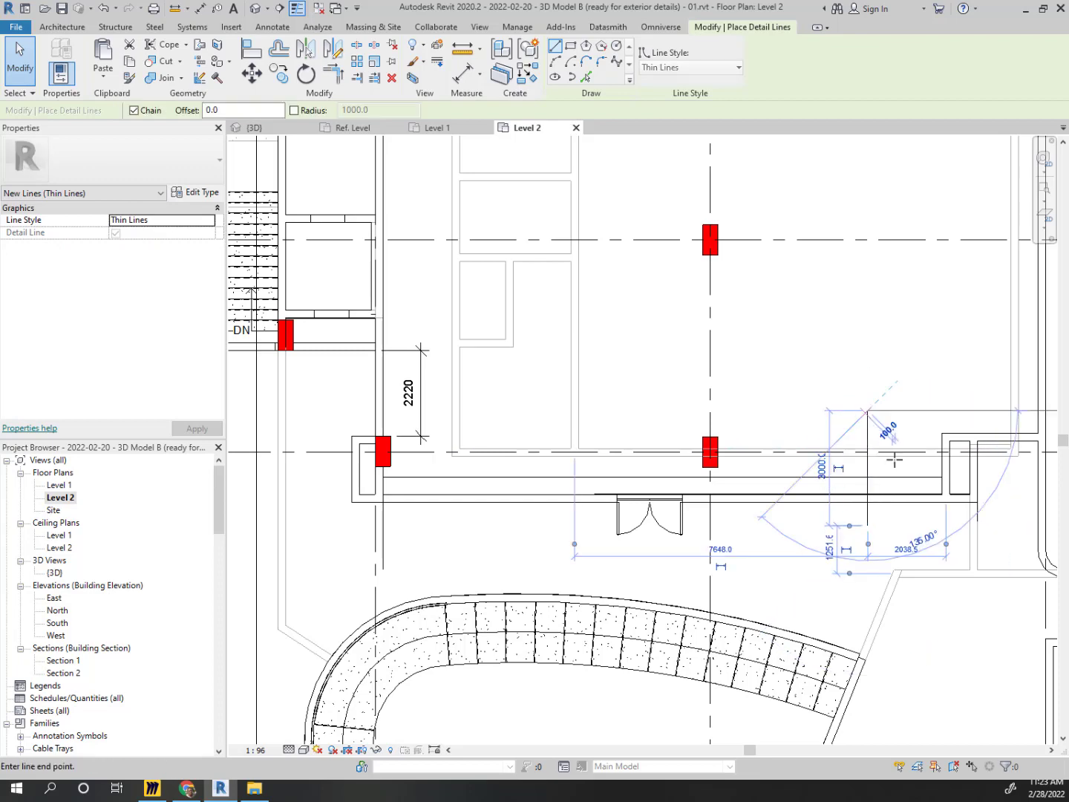
{"action": "key", "text": "Escape"}
{"action": "key", "text": "Escape"}
{"action": "scroll", "coordinate": [867, 520], "scroll_direction": "up", "scroll_amount": 1}
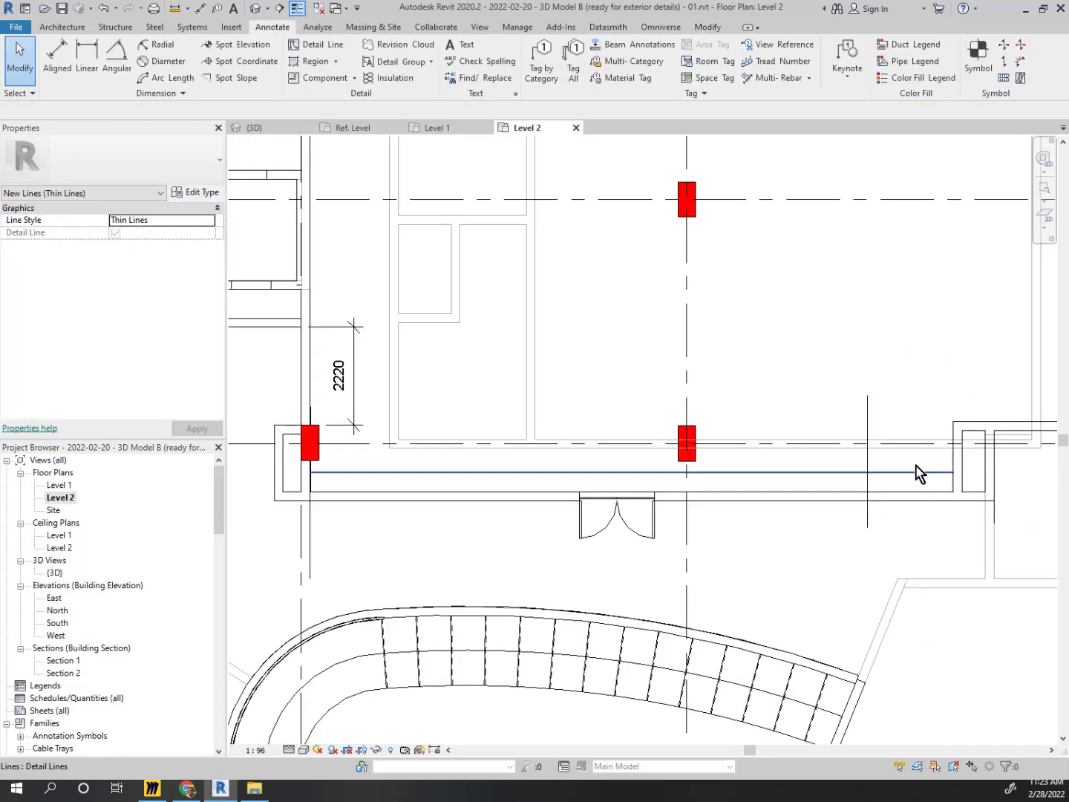
Copy the vertical detail line across the front wall about 1900 mm to the west
{"action": "left_click", "coordinate": [866, 518]}
{"action": "key", "text": "m"}
{"action": "key", "text": "v"}
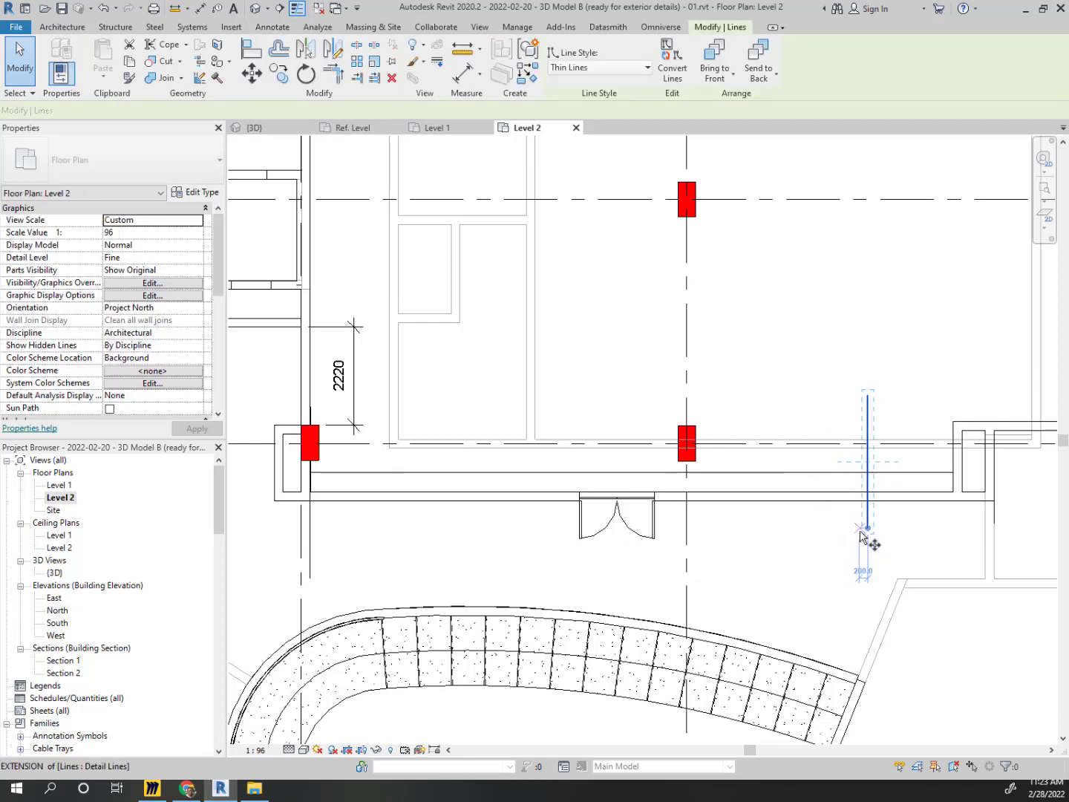
{"action": "left_click", "coordinate": [868, 577]}
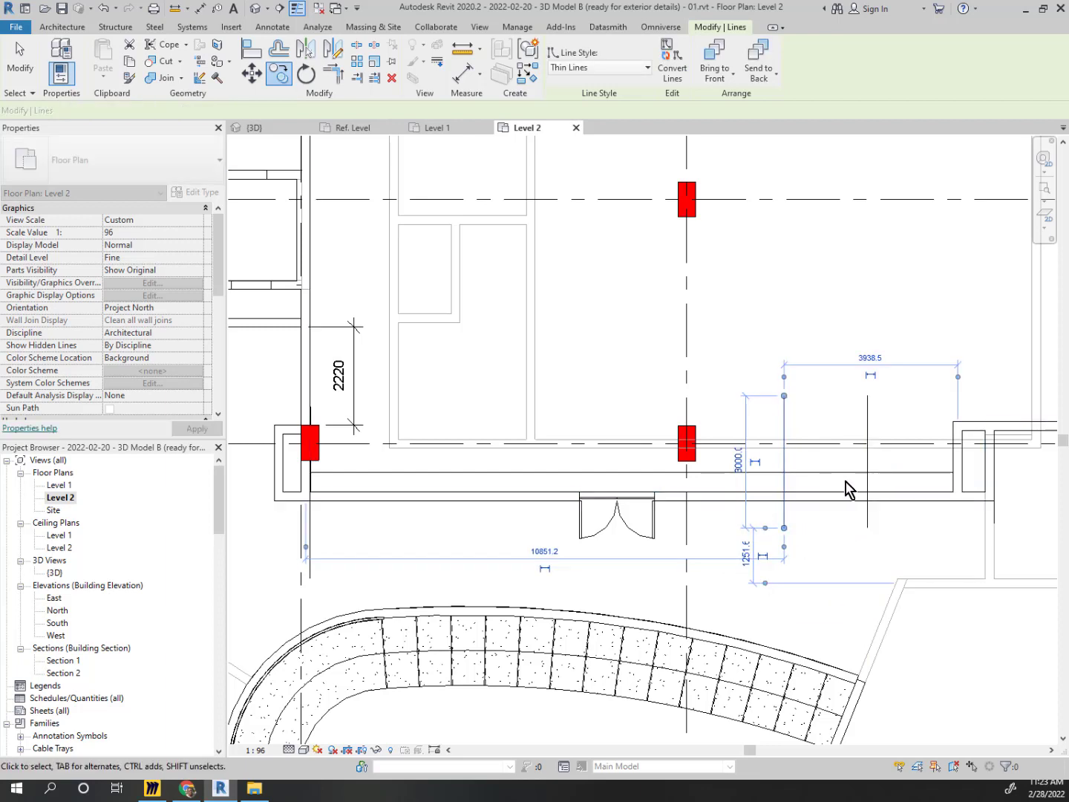
Copy the new vertical line with Multiple enabled, placing five more copies at rough spacings along the front wall towards its western return
{"action": "key", "text": "c"}
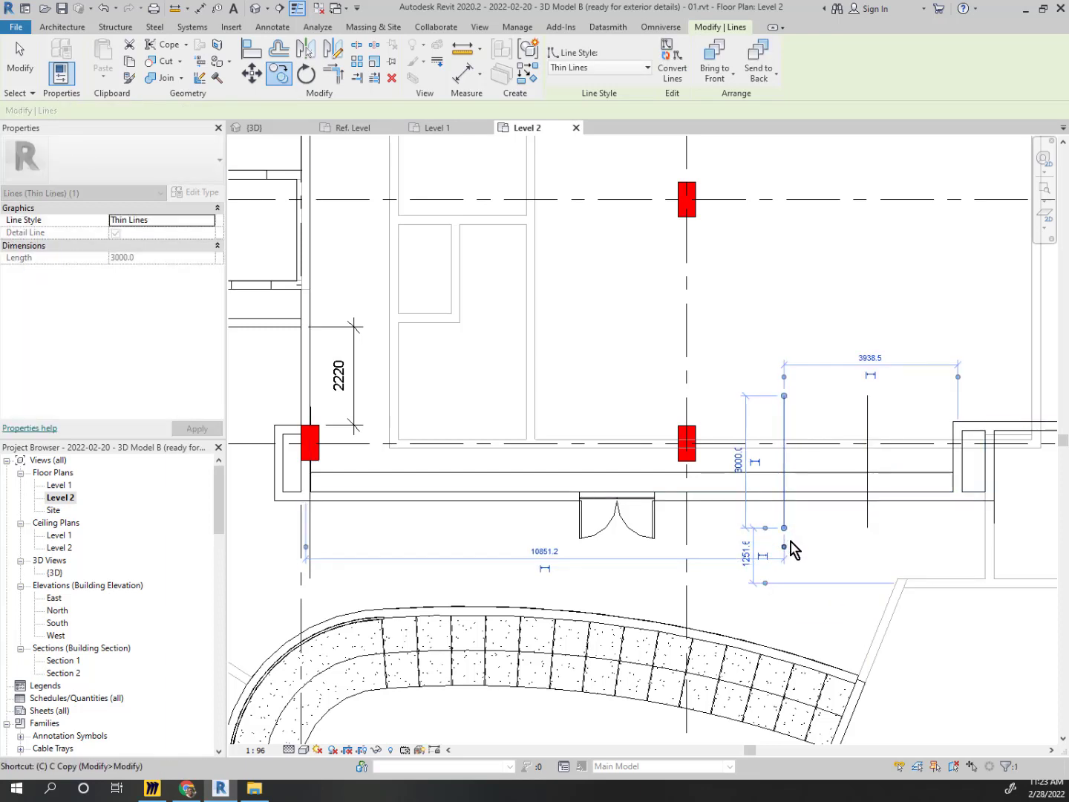
{"action": "key", "text": "o"}
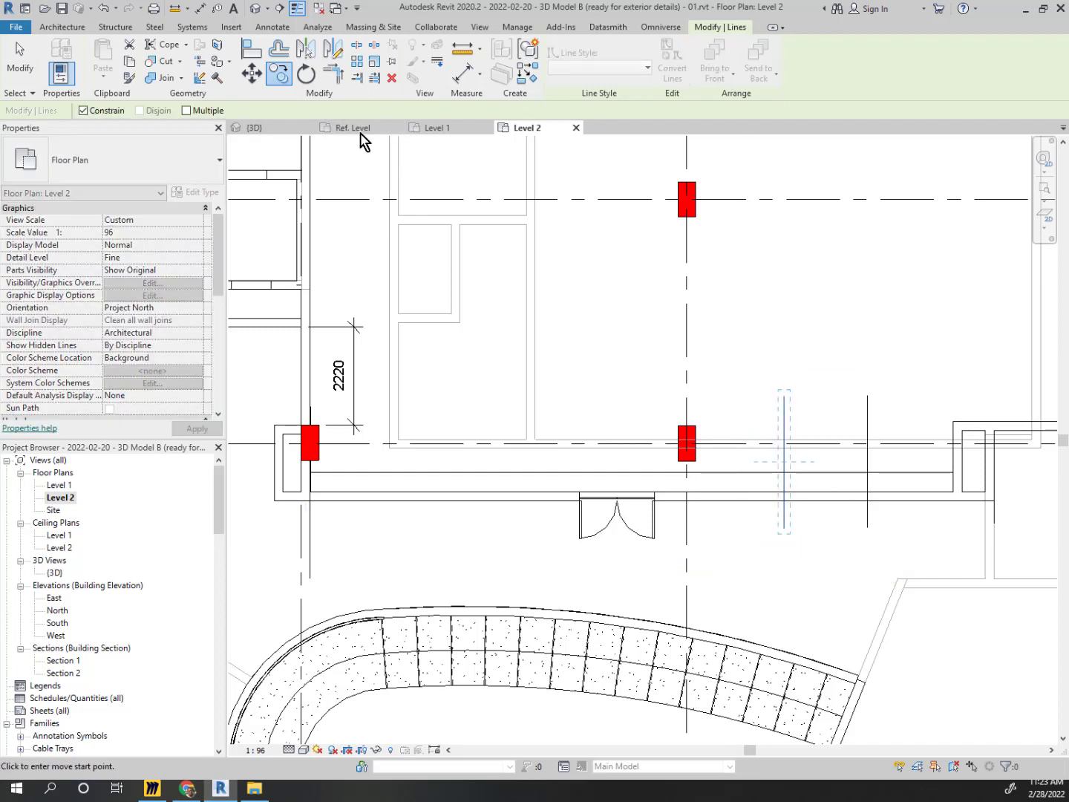
{"action": "scroll", "coordinate": [776, 532], "scroll_direction": "up", "scroll_amount": 1}
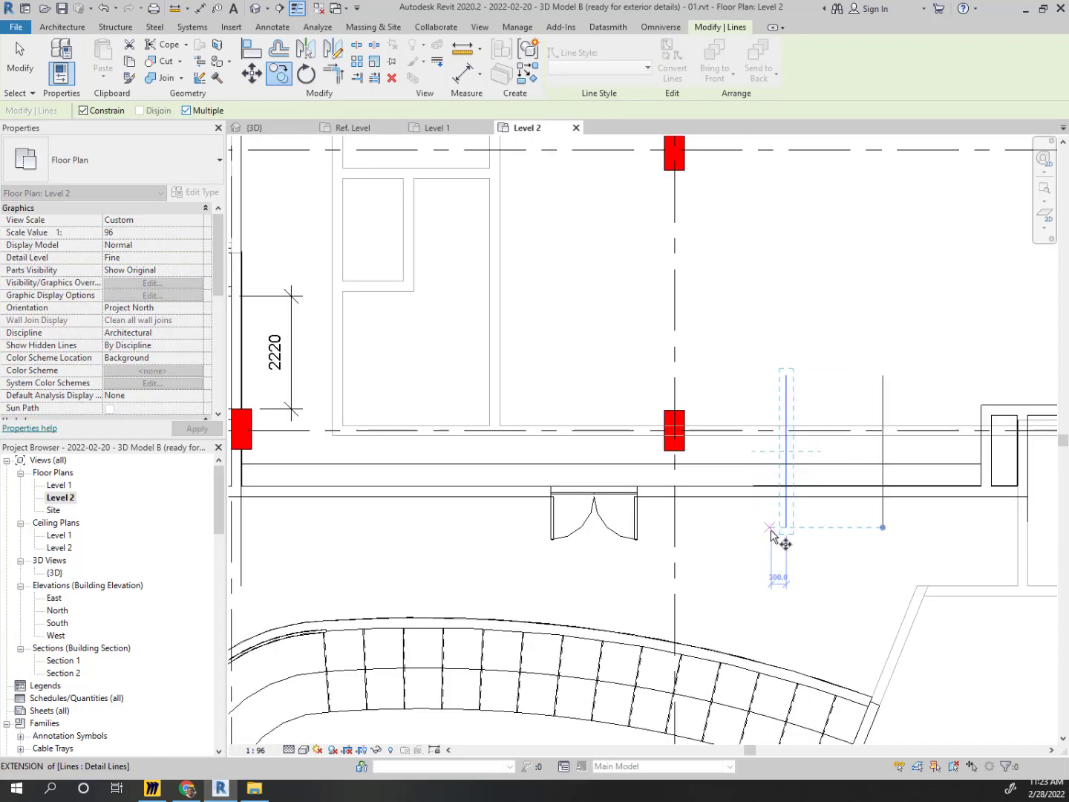
{"action": "left_click", "coordinate": [695, 528]}
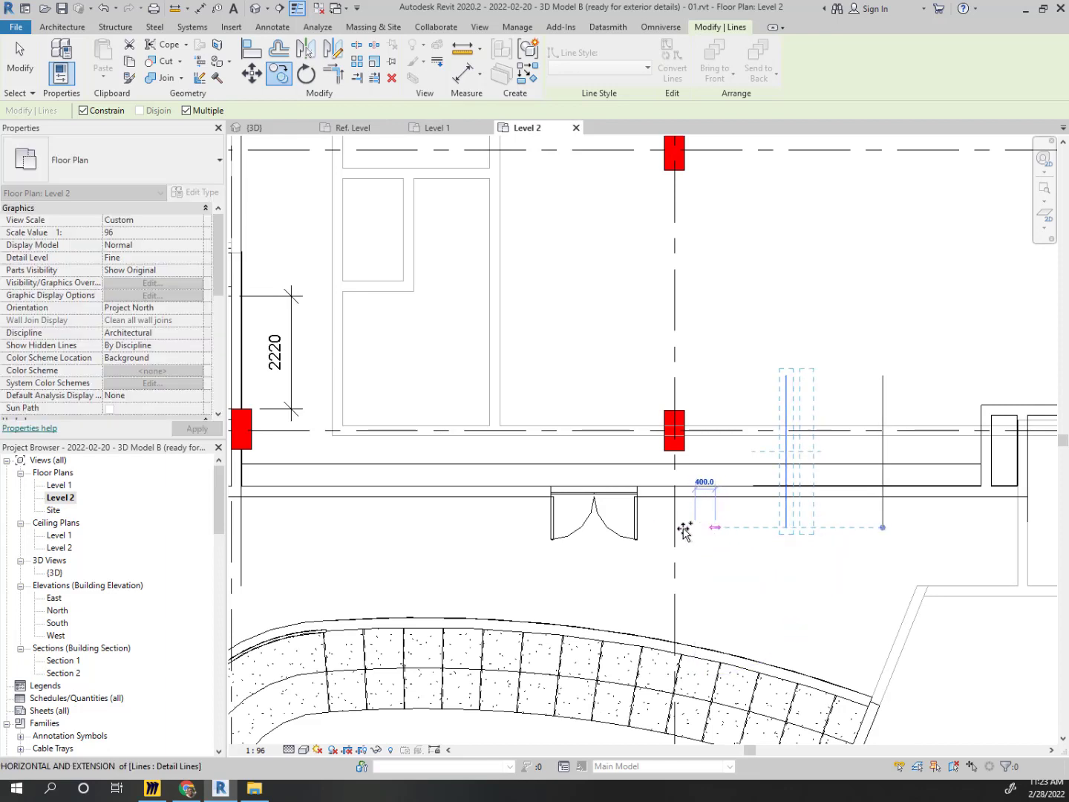
{"action": "left_click", "coordinate": [588, 572]}
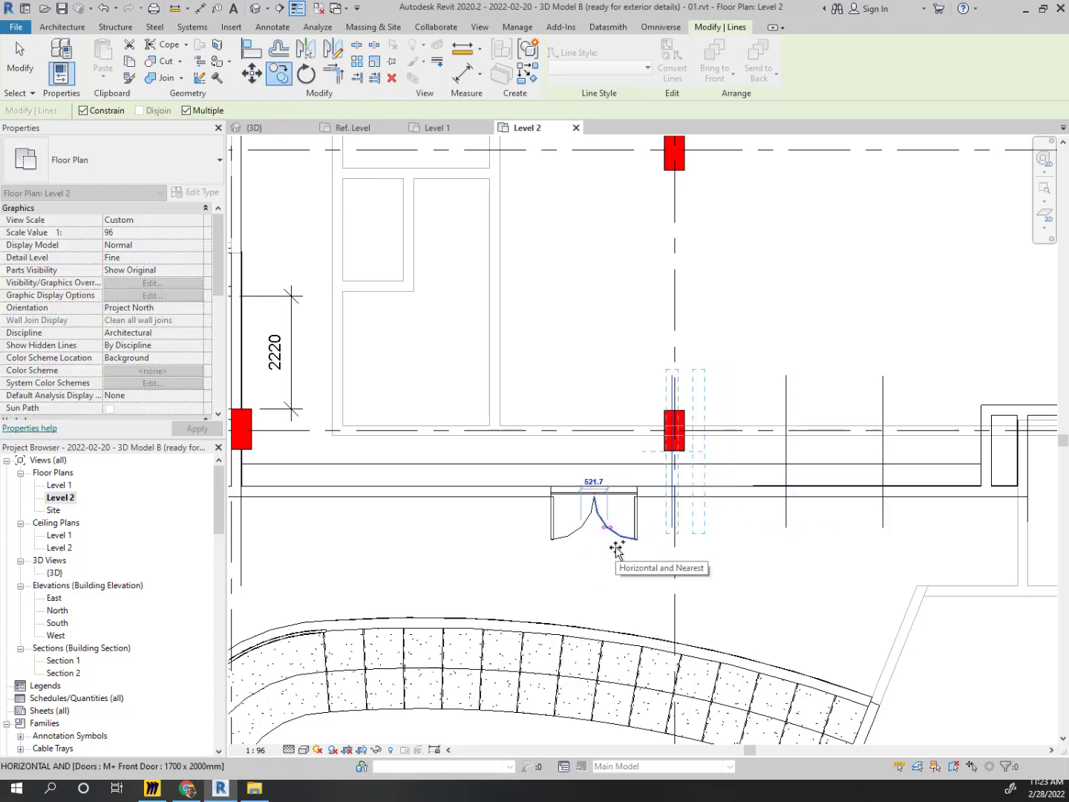
{"action": "left_click", "coordinate": [617, 549]}
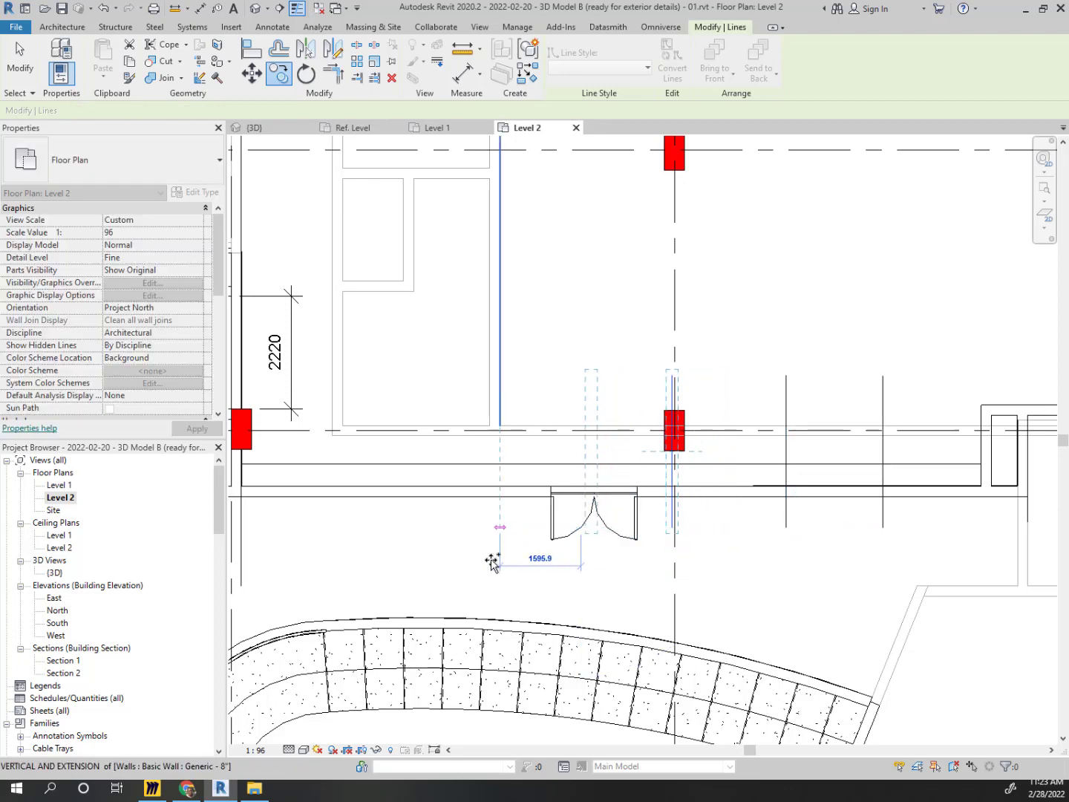
{"action": "left_click", "coordinate": [311, 565]}
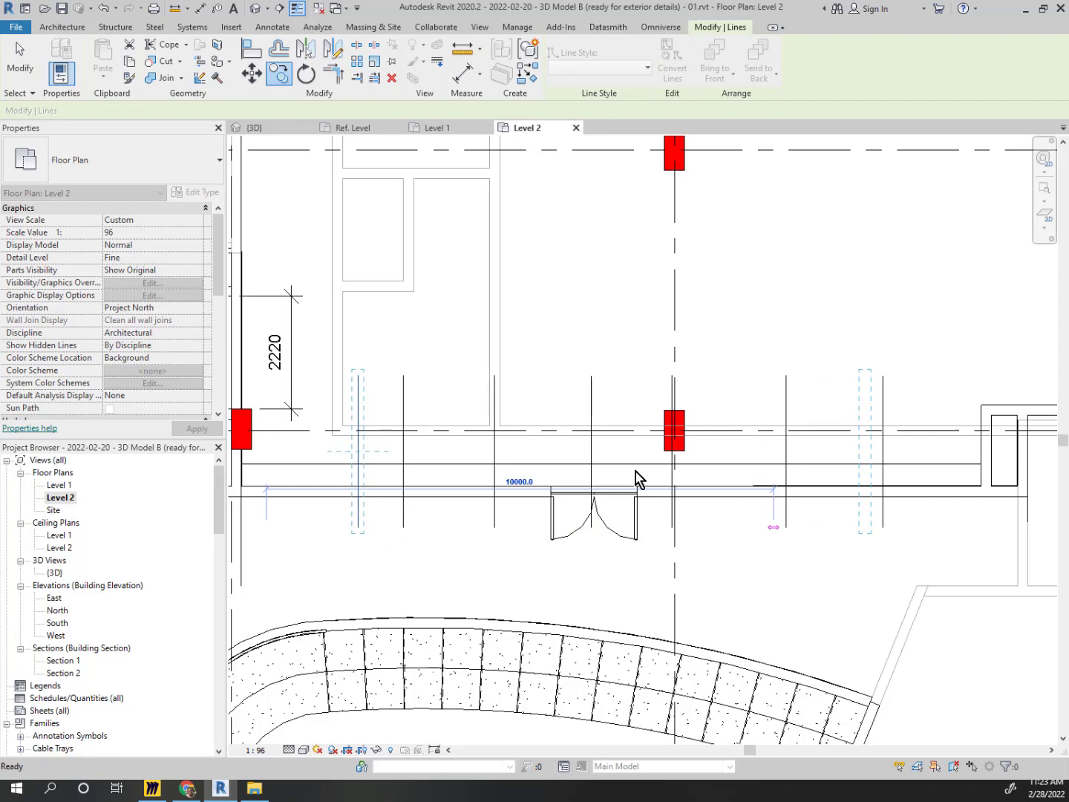
{"action": "key", "text": "Escape"}
{"action": "key", "text": "Escape"}
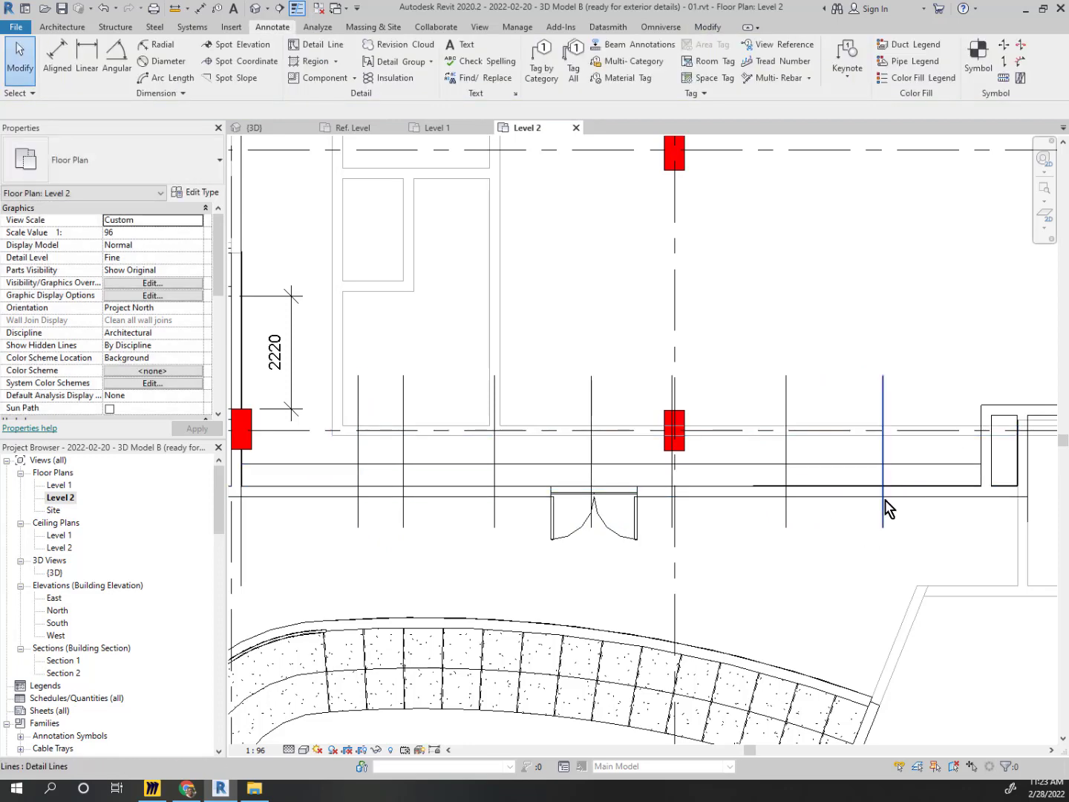
Start an aligned dimension chain at the eastern wall return's inner face and include the three easternmost vertical detail lines
{"action": "left_click", "coordinate": [199, 11]}
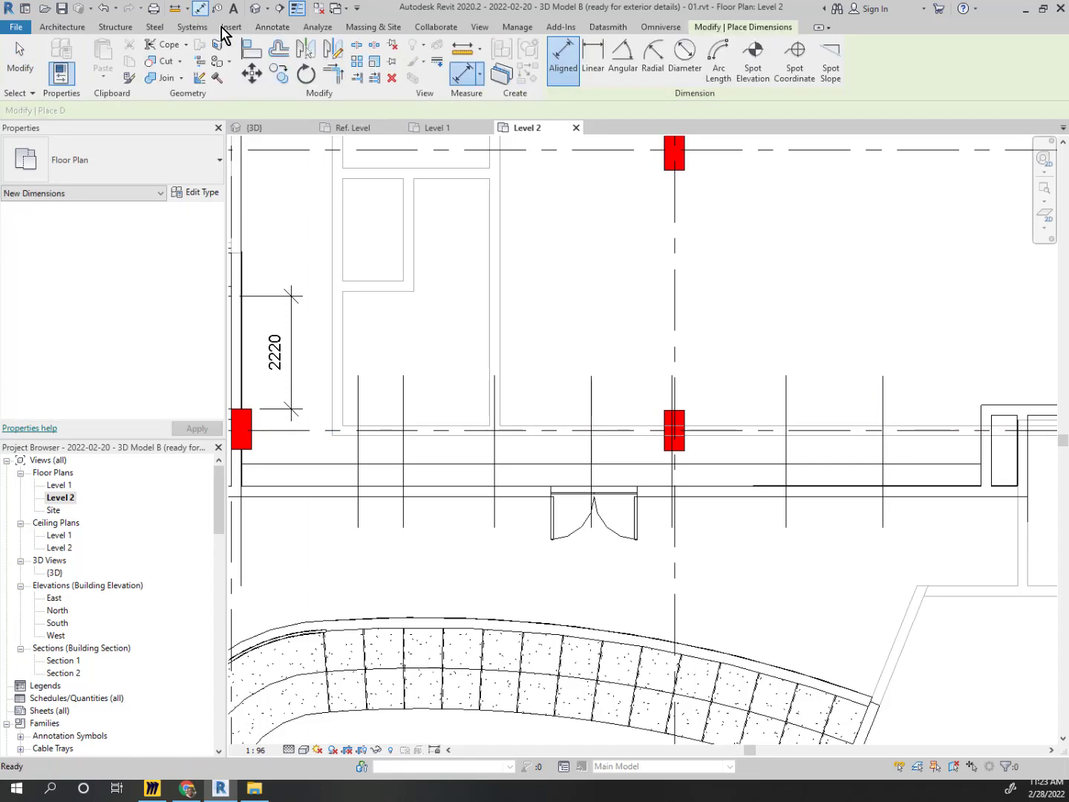
{"action": "scroll", "coordinate": [979, 420], "scroll_direction": "up", "scroll_amount": 5}
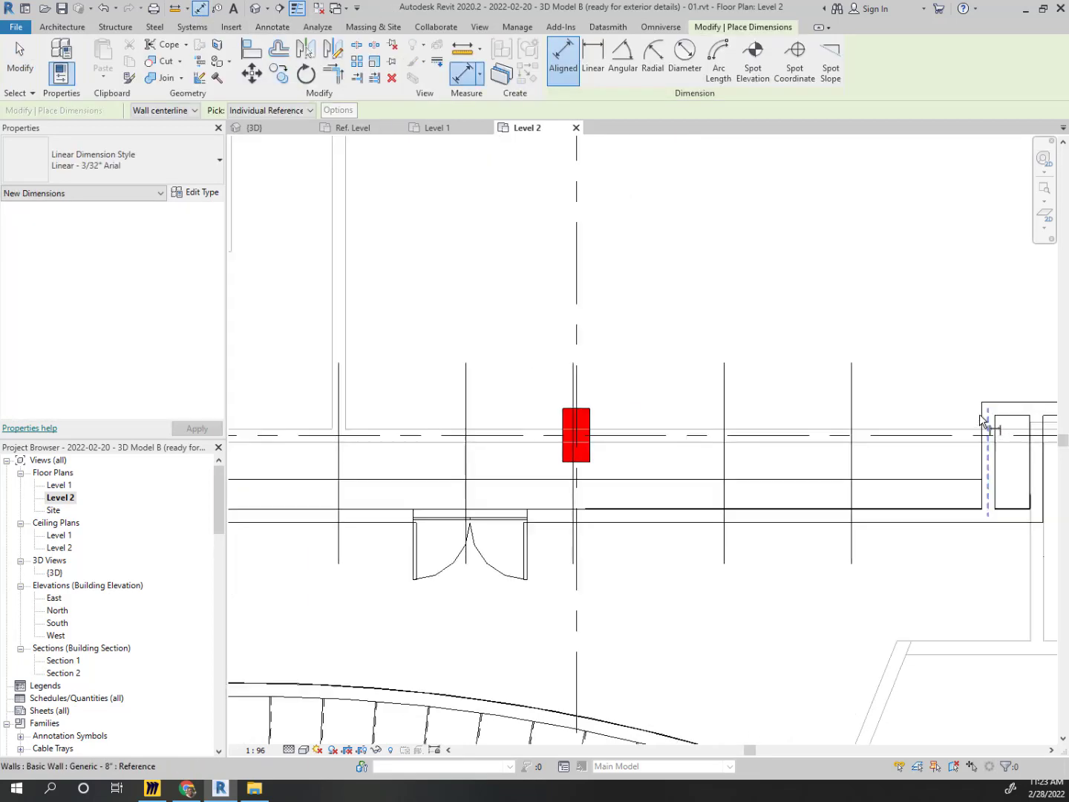
{"action": "left_click", "coordinate": [981, 418]}
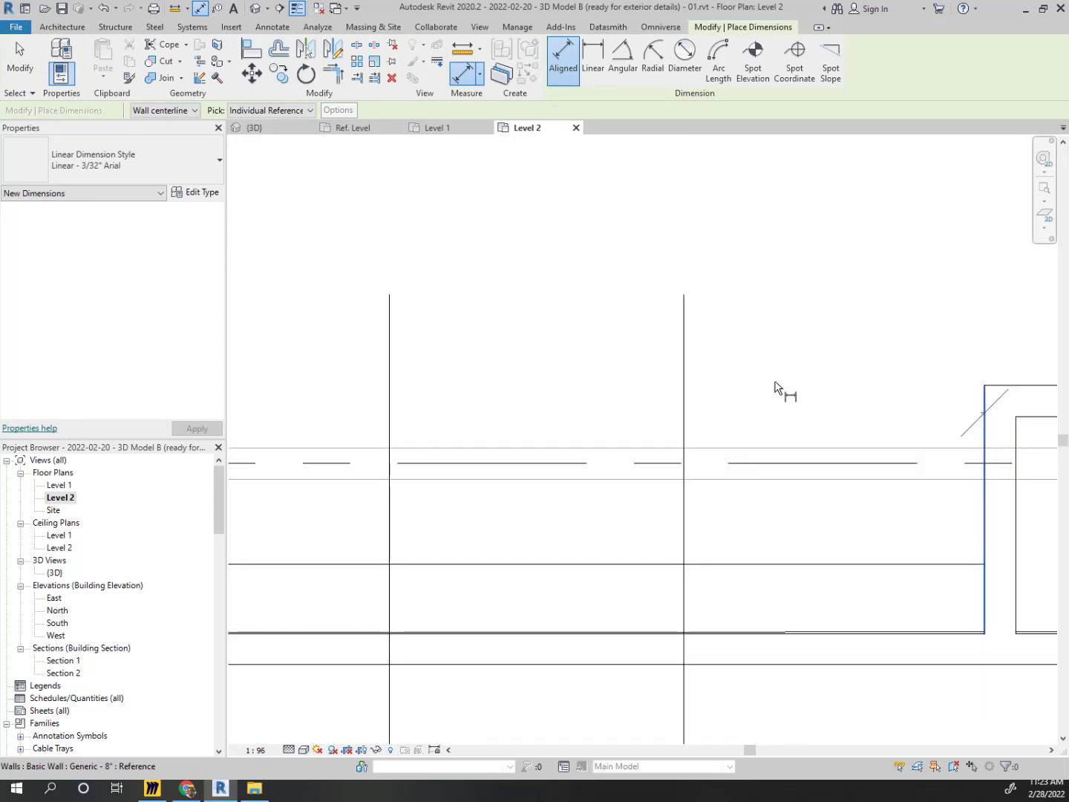
{"action": "left_click", "coordinate": [682, 375]}
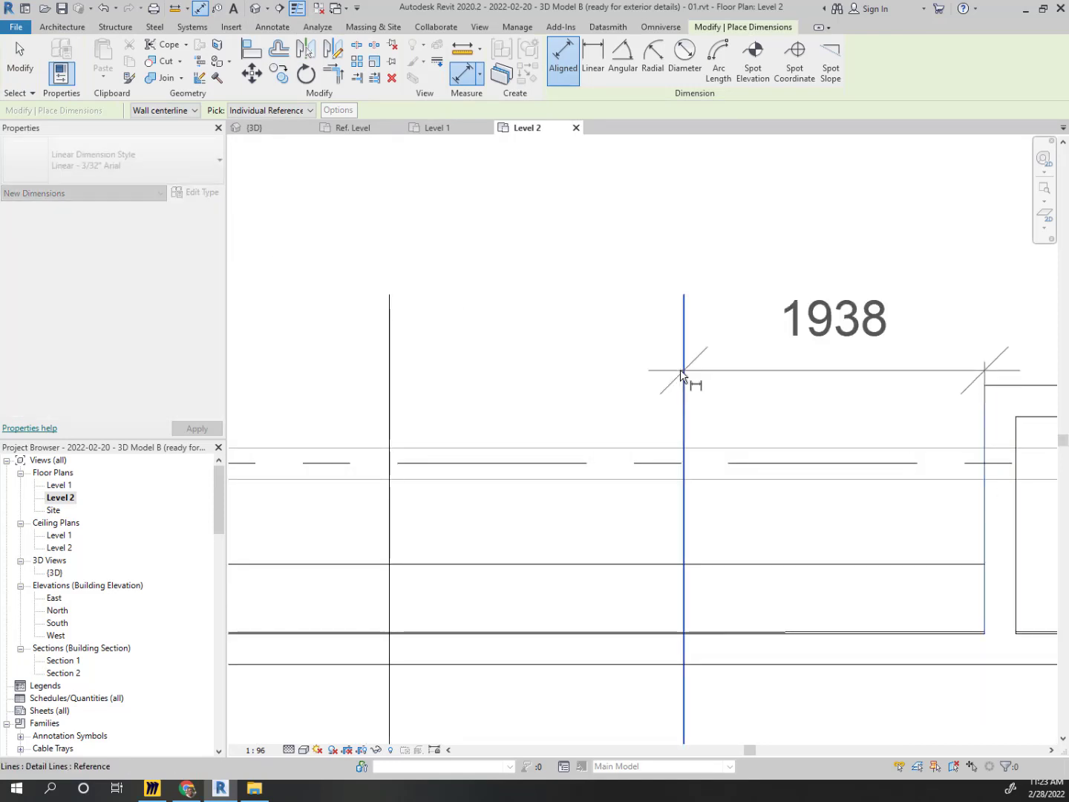
{"action": "left_click", "coordinate": [387, 362]}
{"action": "scroll", "coordinate": [892, 435], "scroll_direction": "down", "scroll_amount": 4}
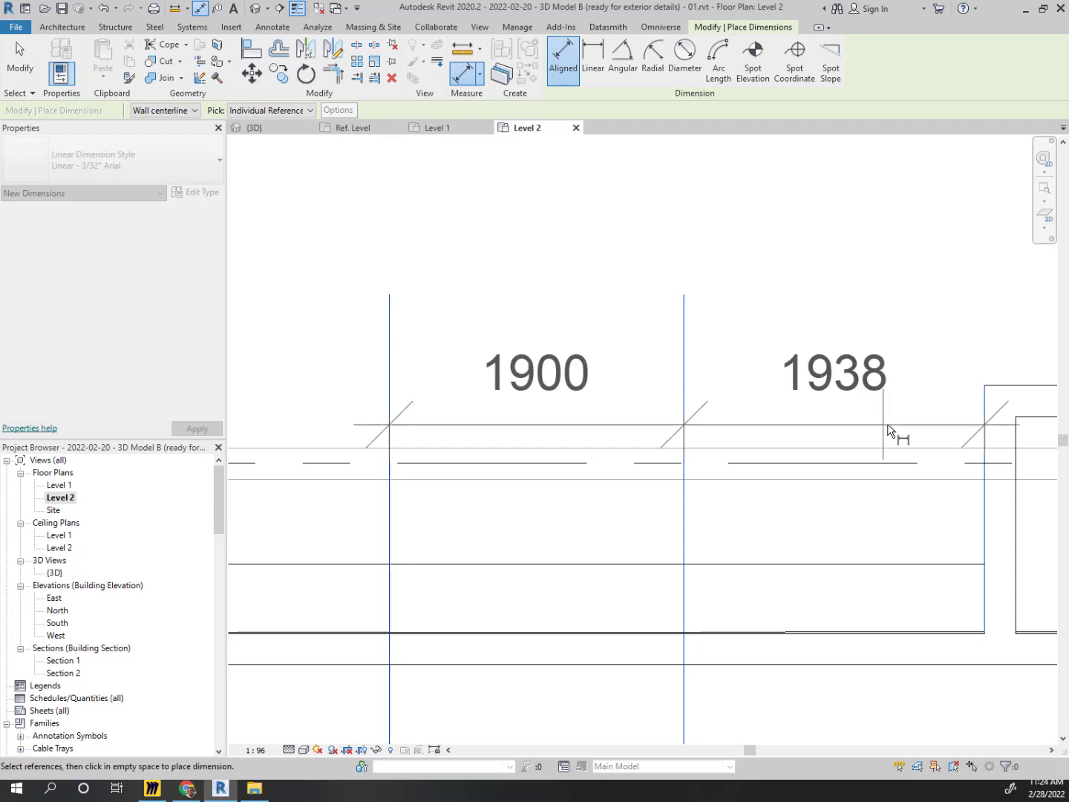
{"action": "scroll", "coordinate": [642, 401], "scroll_direction": "up", "scroll_amount": 4}
{"action": "scroll", "coordinate": [639, 404], "scroll_direction": "up", "scroll_amount": 2}
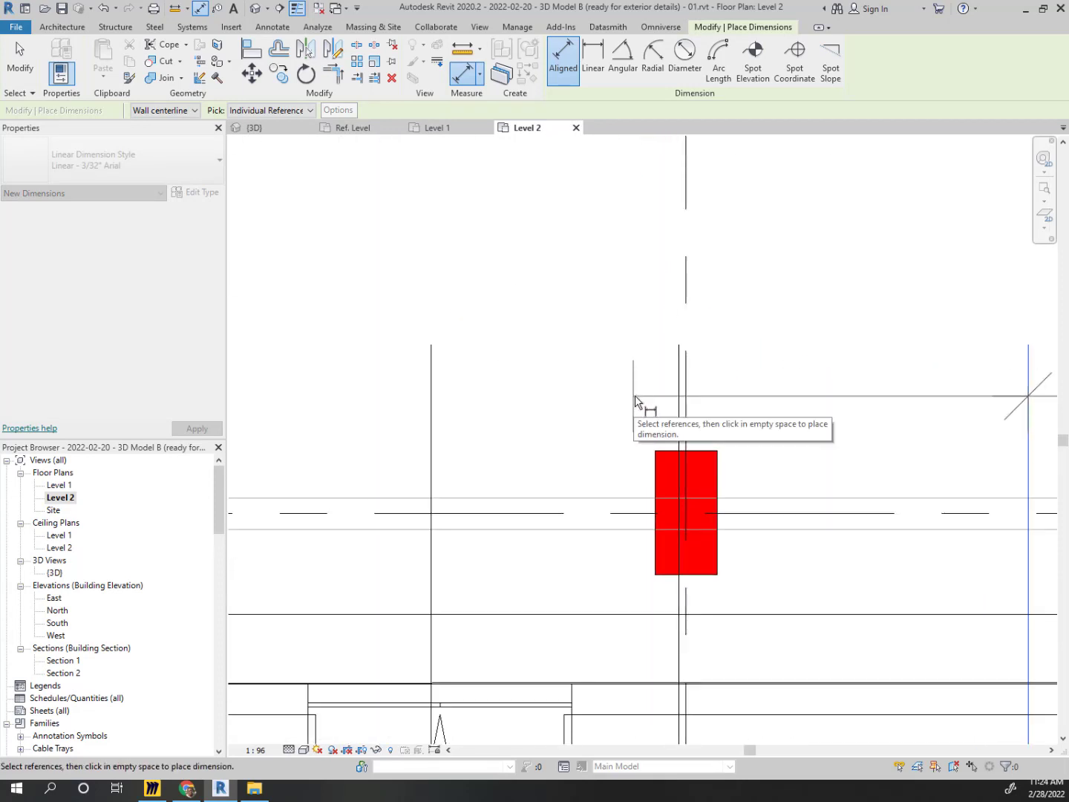
{"action": "scroll", "coordinate": [654, 397], "scroll_direction": "down", "scroll_amount": 2}
{"action": "scroll", "coordinate": [668, 403], "scroll_direction": "up", "scroll_amount": 3}
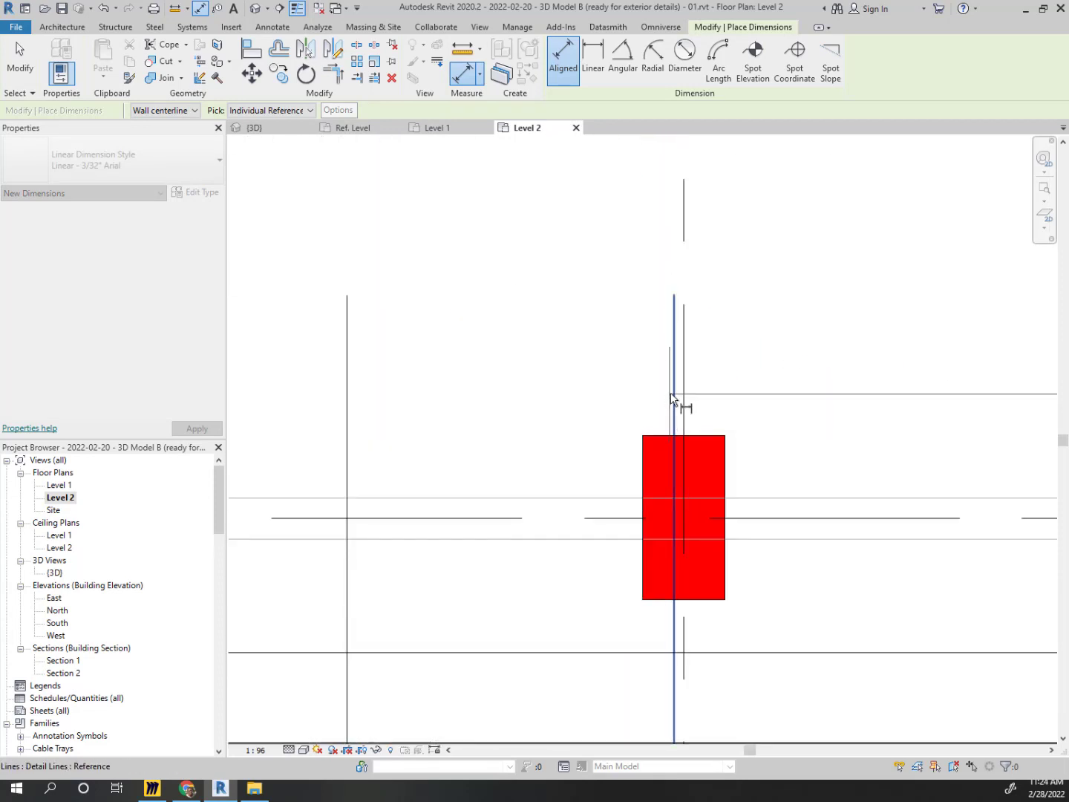
{"action": "left_click", "coordinate": [674, 398]}
{"action": "scroll", "coordinate": [742, 349], "scroll_direction": "down", "scroll_amount": 3}
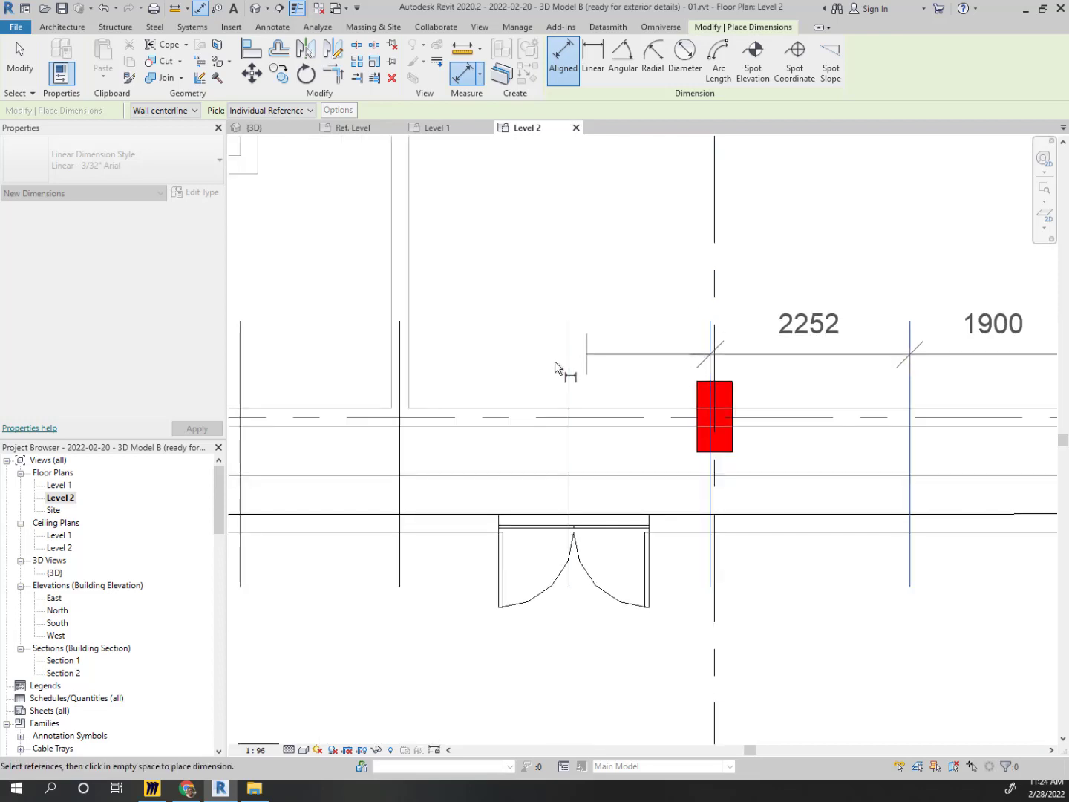
Continue the dimension chain through the remaining vertical lines to the western wall's inner face and place it south of the front wall
{"action": "left_click", "coordinate": [398, 383]}
{"action": "middle_click_drag", "start_coordinate": [350, 402], "coordinate": [796, 393]}
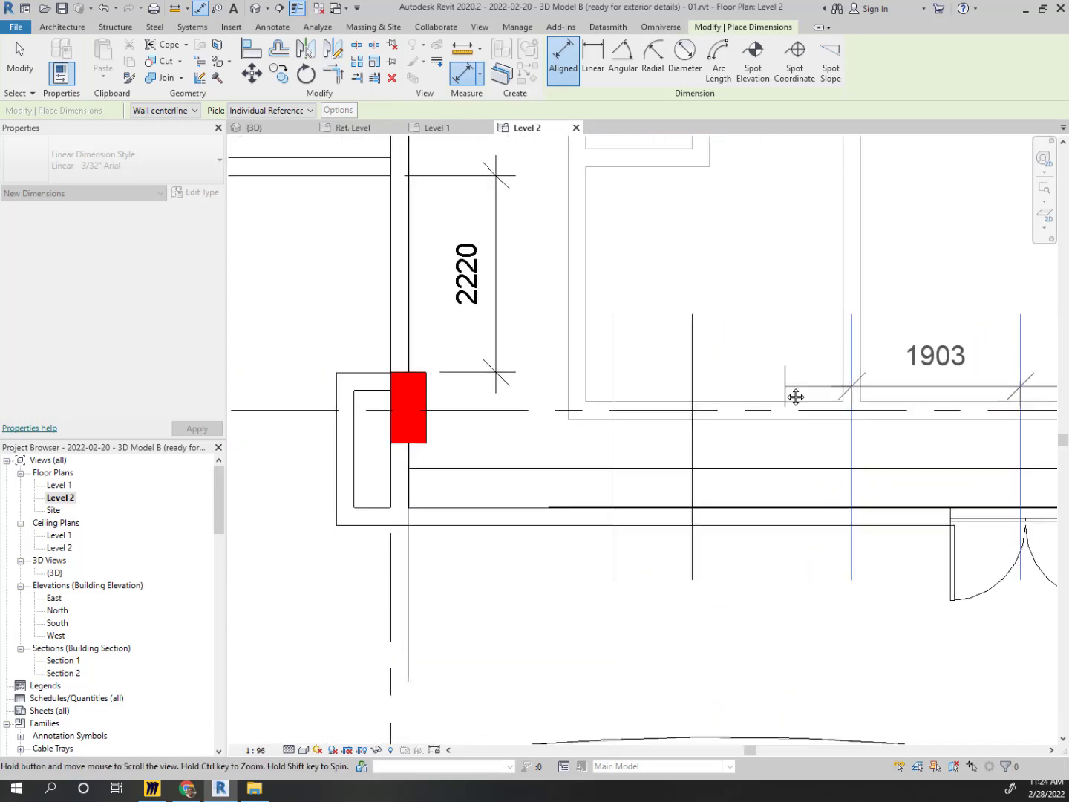
{"action": "left_click", "coordinate": [695, 367]}
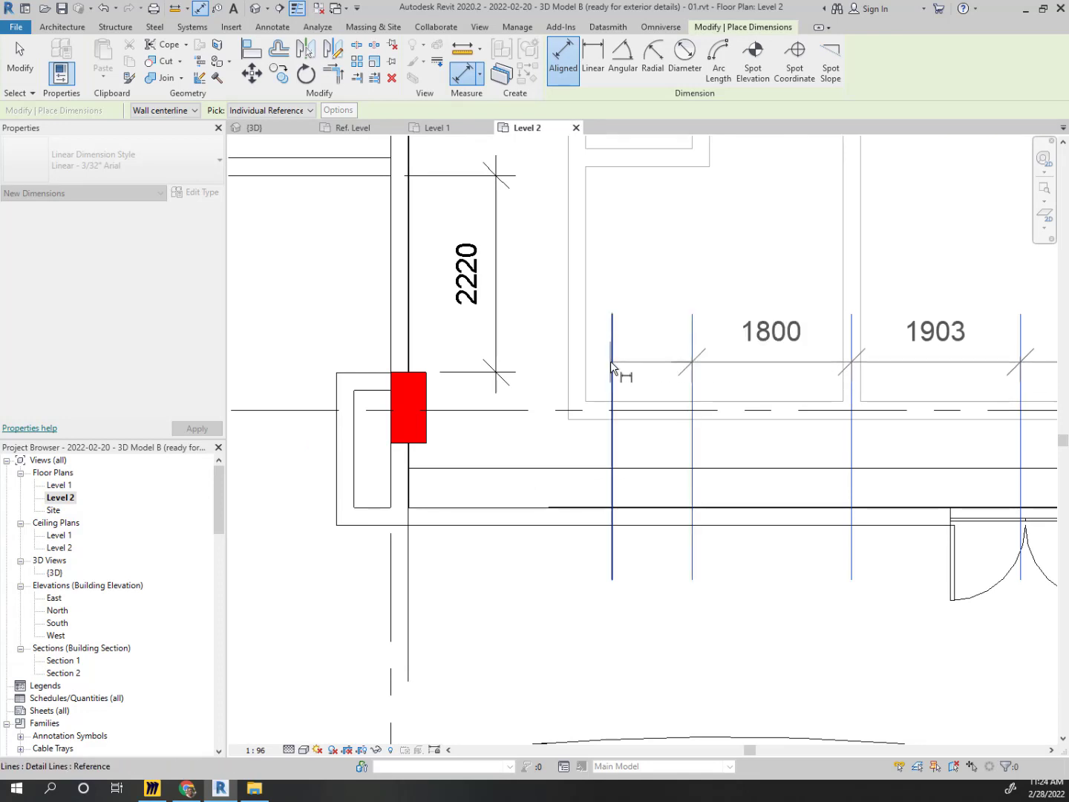
{"action": "scroll", "coordinate": [409, 499], "scroll_direction": "up", "scroll_amount": 3}
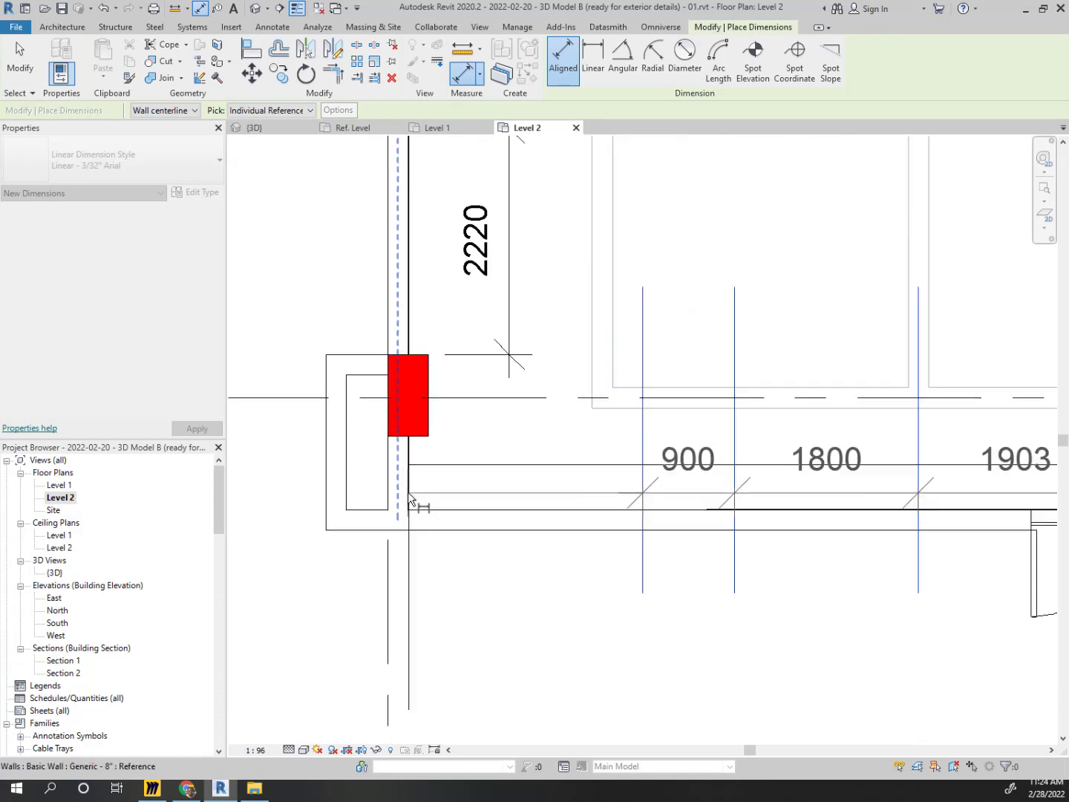
{"action": "left_click", "coordinate": [411, 498]}
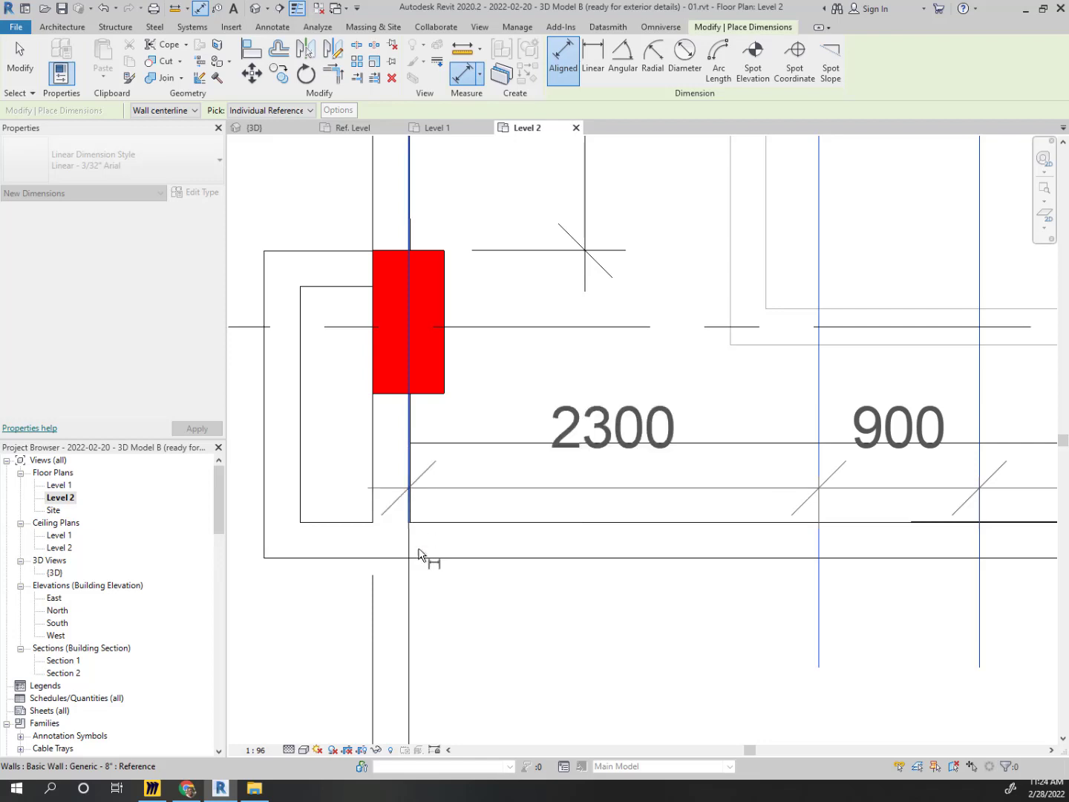
{"action": "scroll", "coordinate": [505, 654], "scroll_direction": "down", "scroll_amount": 4}
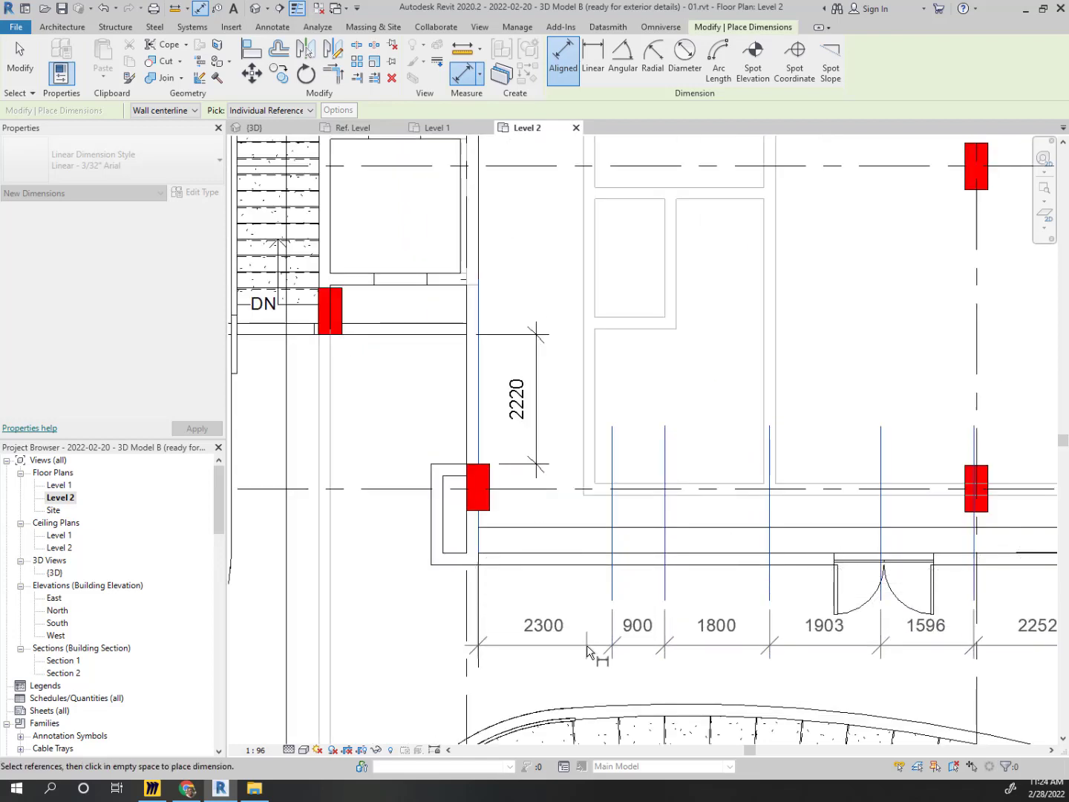
{"action": "left_click", "coordinate": [587, 657]}
{"action": "middle_click_drag", "start_coordinate": [882, 664], "coordinate": [557, 525]}
{"action": "scroll", "coordinate": [617, 558], "scroll_direction": "up", "scroll_amount": 2}
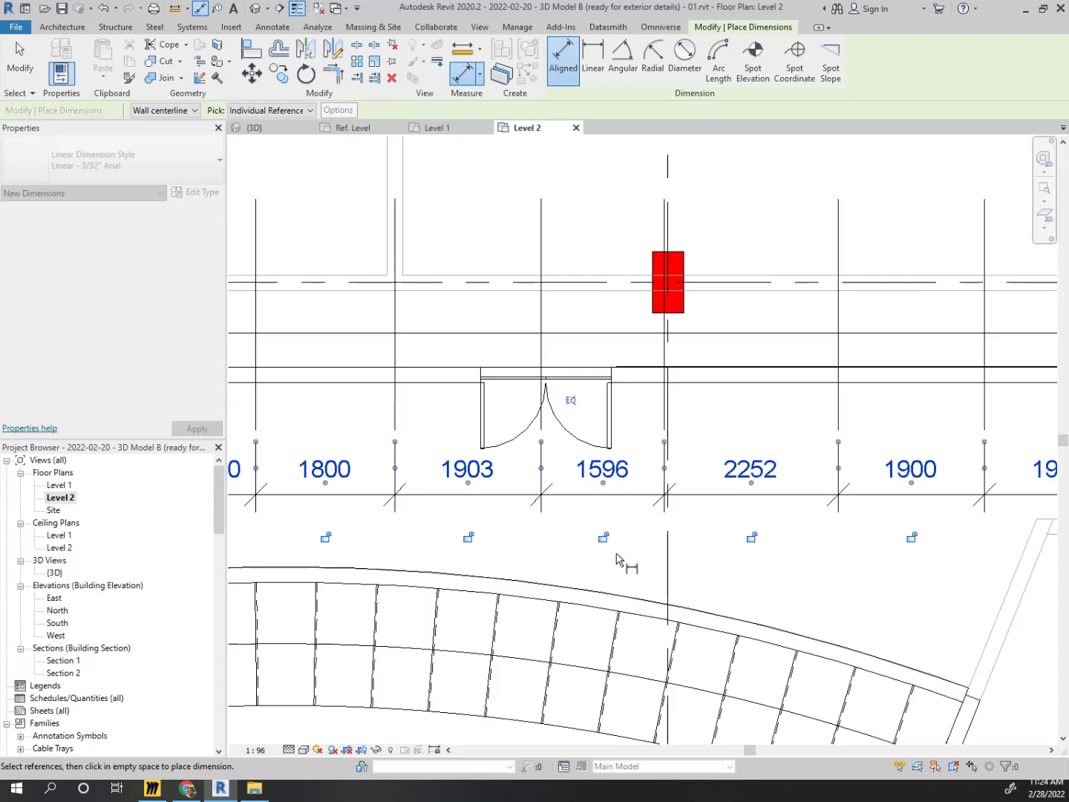
Apply the EQ constraint to the dimension chain so the seven vertical lines are spaced equally between the wall returns
{"action": "left_click", "coordinate": [571, 401]}
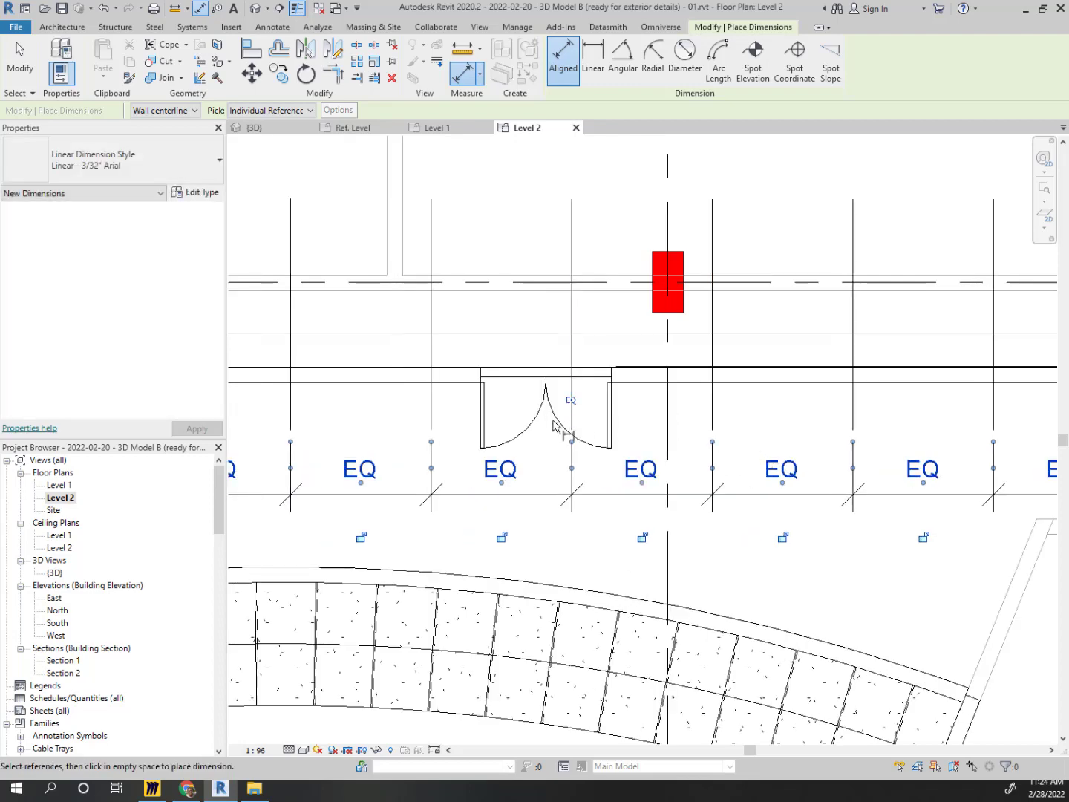
{"action": "scroll", "coordinate": [552, 425], "scroll_direction": "down", "scroll_amount": 2}
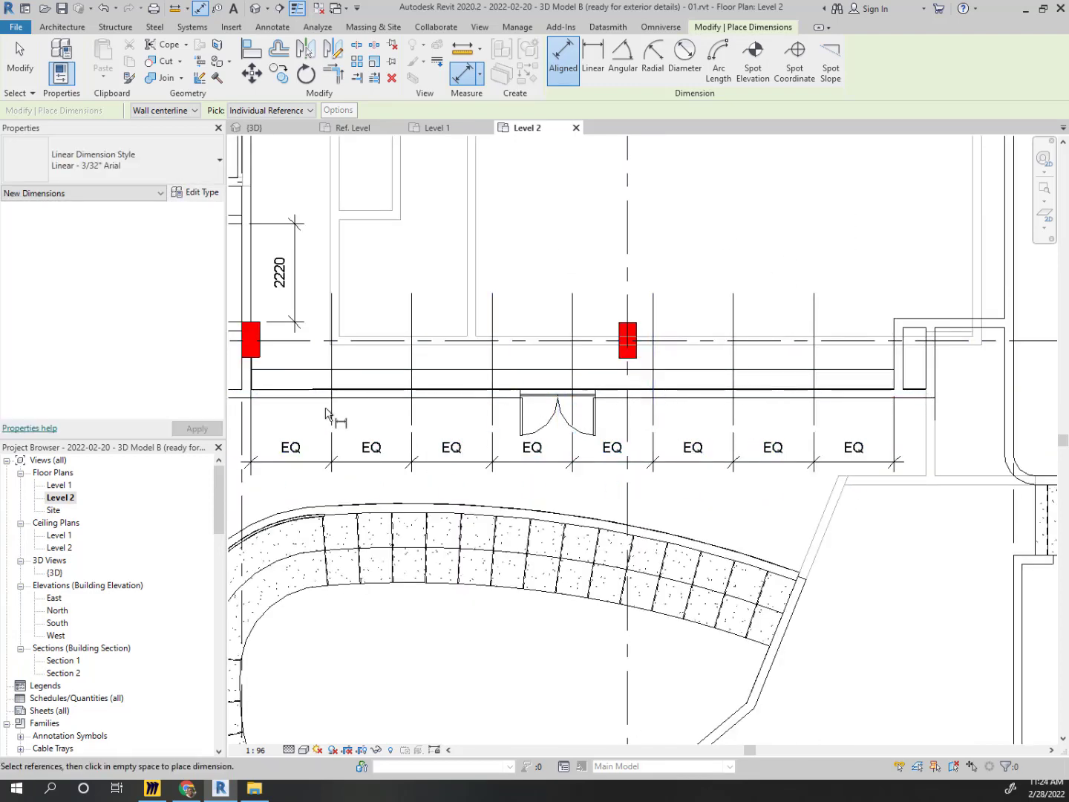
{"action": "middle_click_drag", "start_coordinate": [325, 413], "coordinate": [424, 403]}
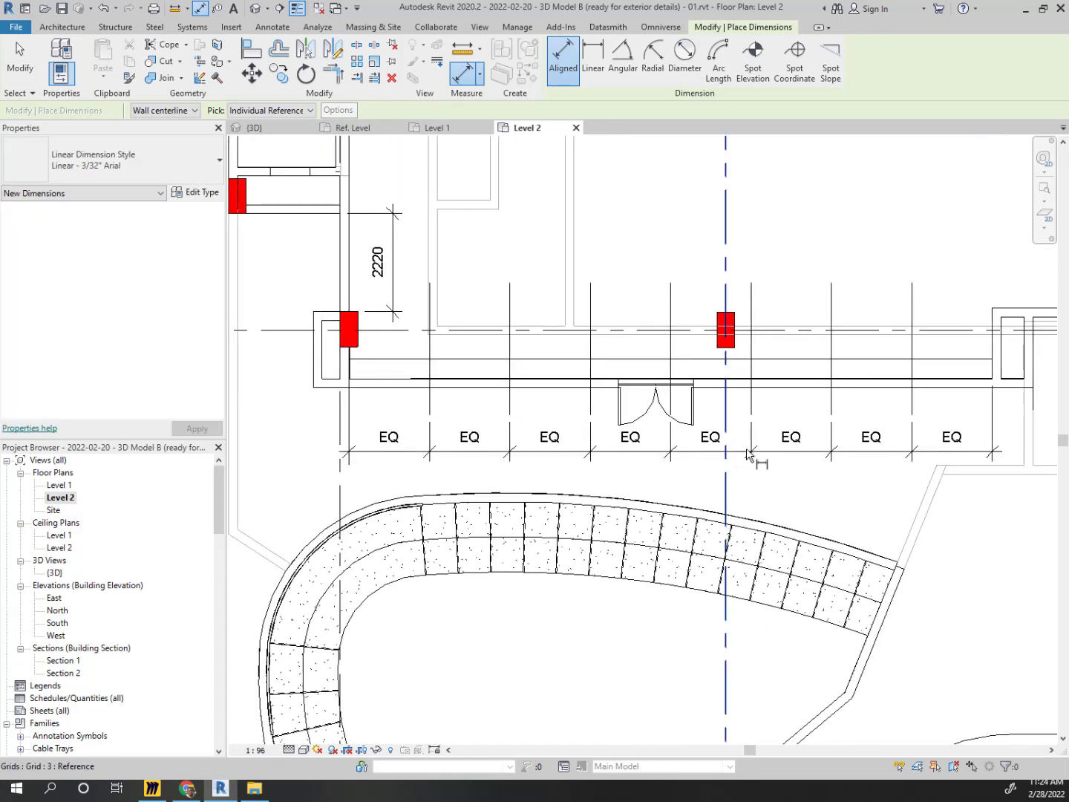
{"action": "middle_click_drag", "start_coordinate": [971, 429], "coordinate": [853, 428]}
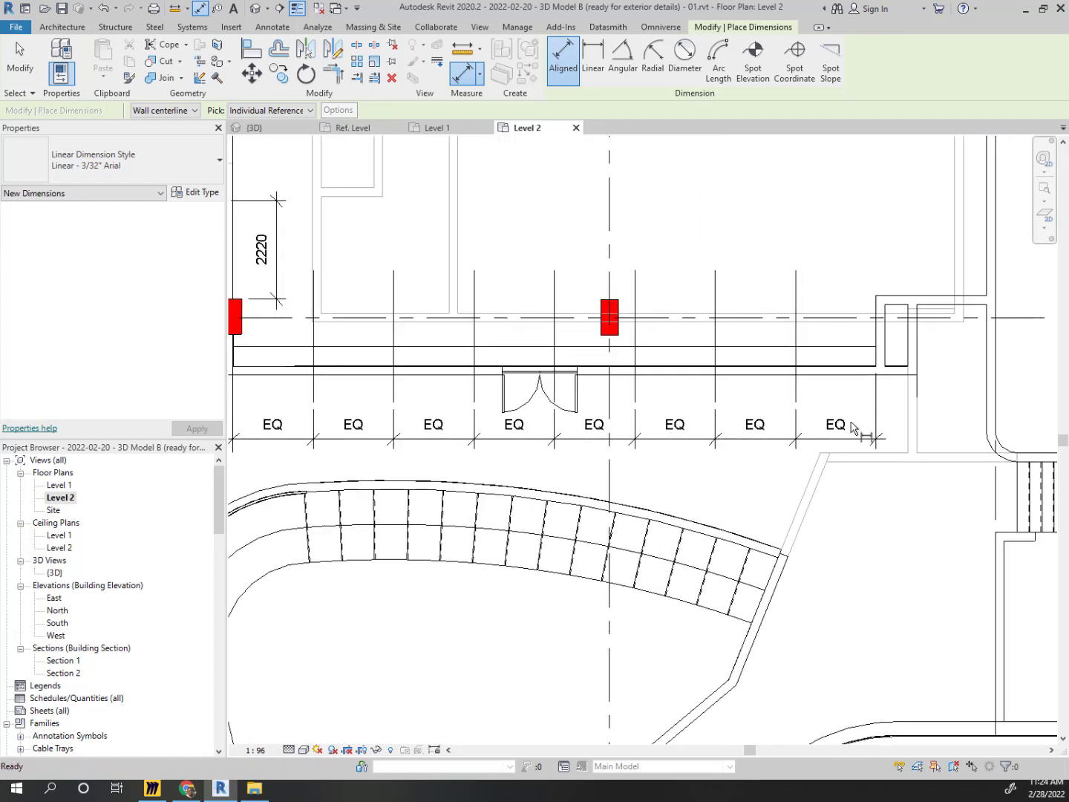
{"action": "key", "text": "Escape"}
{"action": "key", "text": "Escape"}
Delete the EQ dimension chain while leaving its elements constrained, and delete the easternmost vertical detail line
{"action": "left_click", "coordinate": [820, 444]}
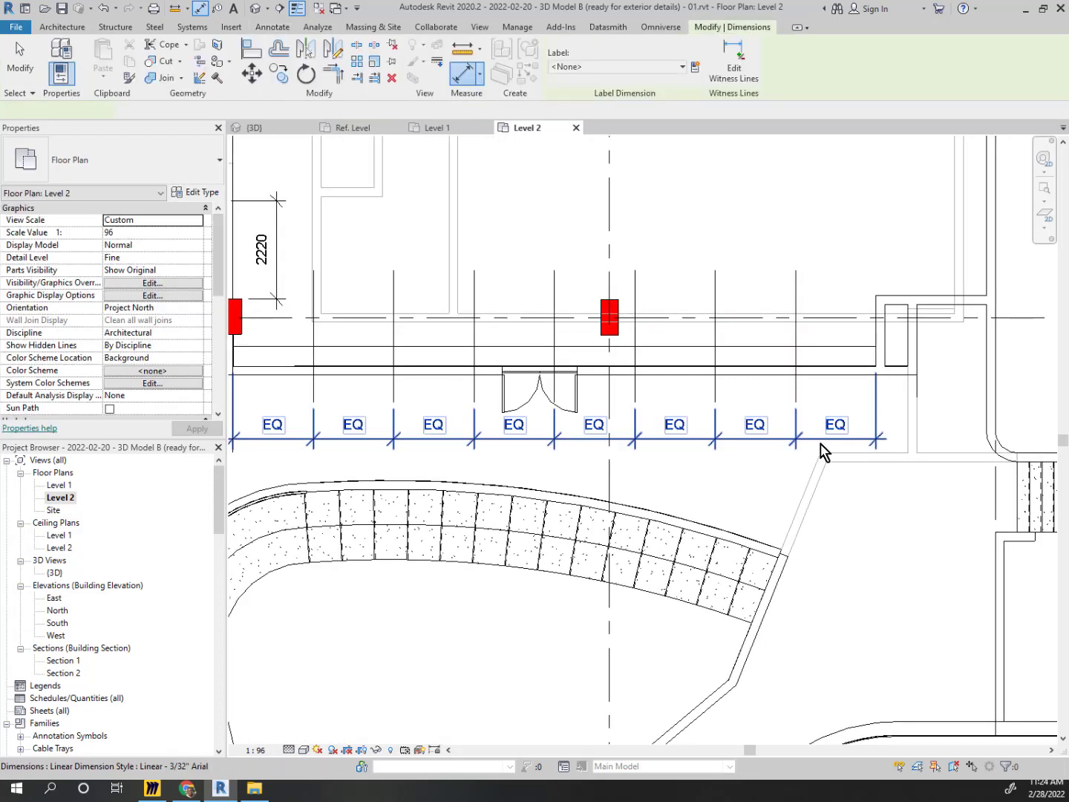
{"action": "key", "text": "Delete"}
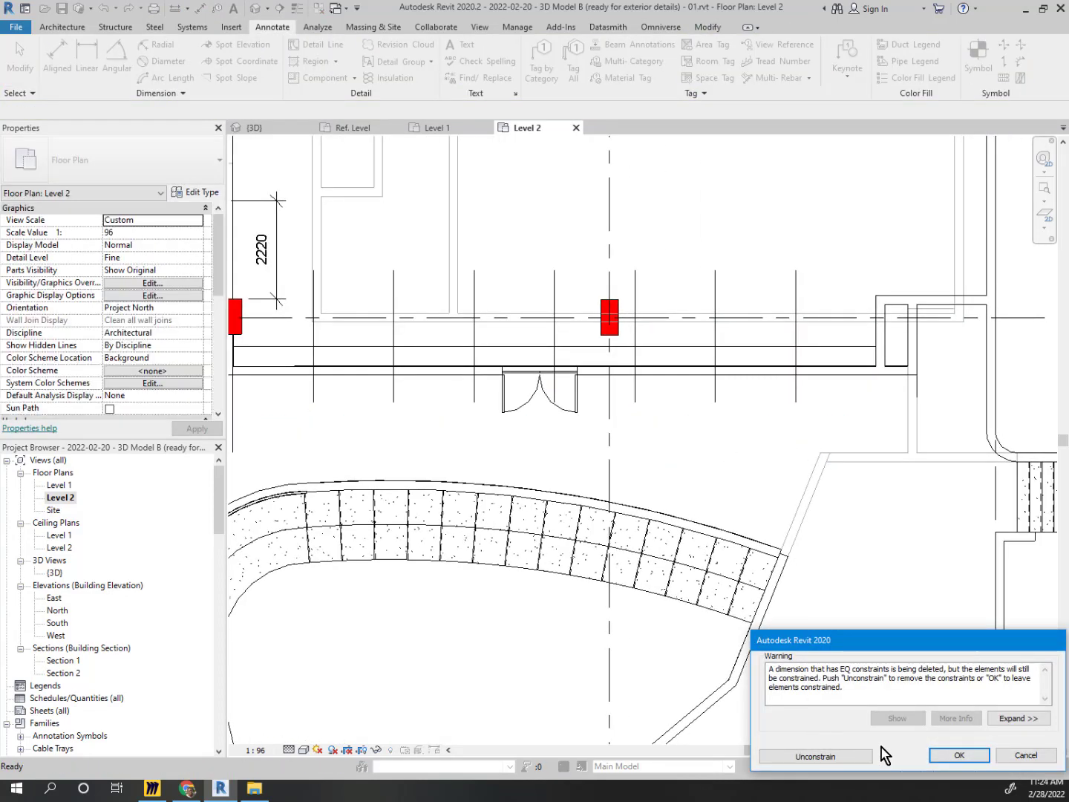
{"action": "left_click", "coordinate": [954, 758]}
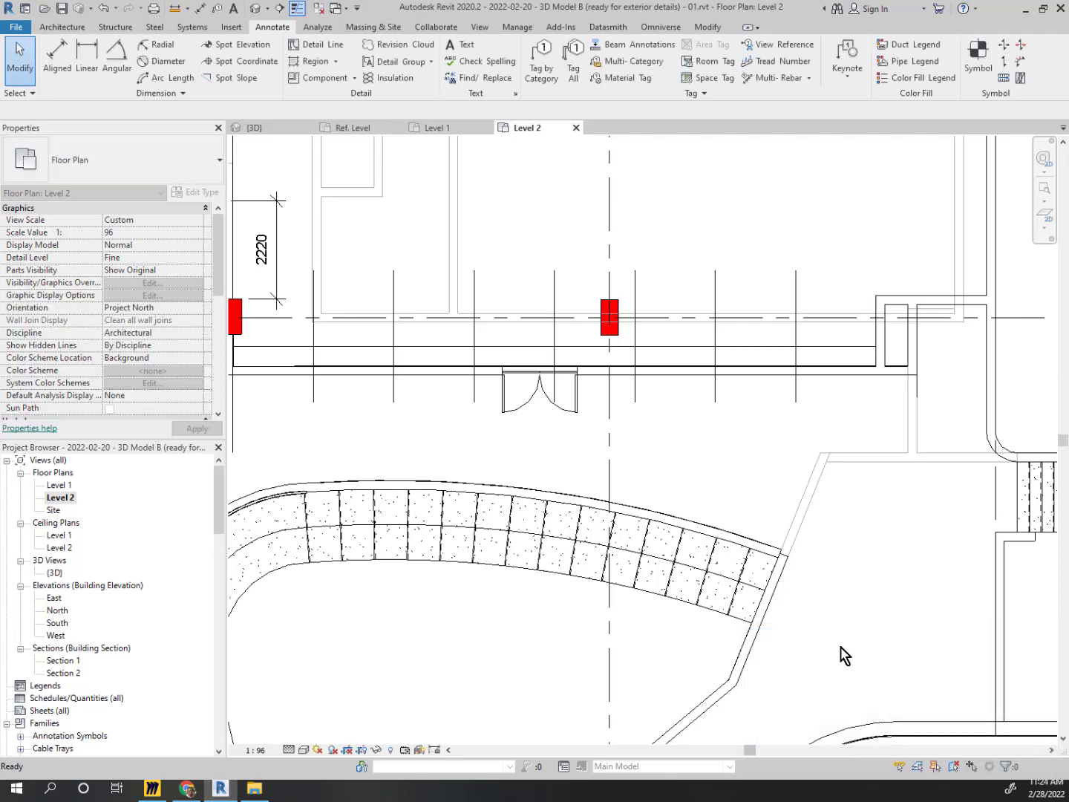
{"action": "left_click", "coordinate": [797, 301]}
{"action": "key", "text": "Delete"}
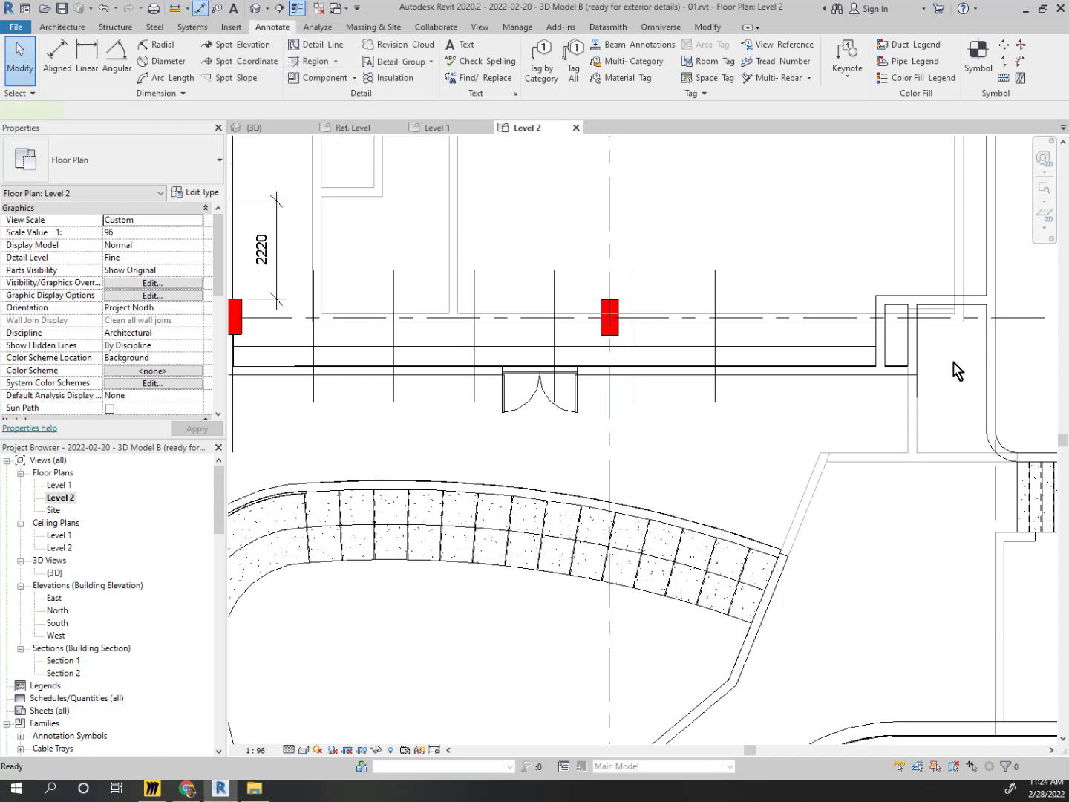
{"action": "key", "text": "d"}
{"action": "key", "text": "i"}
{"action": "scroll", "coordinate": [891, 301], "scroll_direction": "up", "scroll_amount": 3}
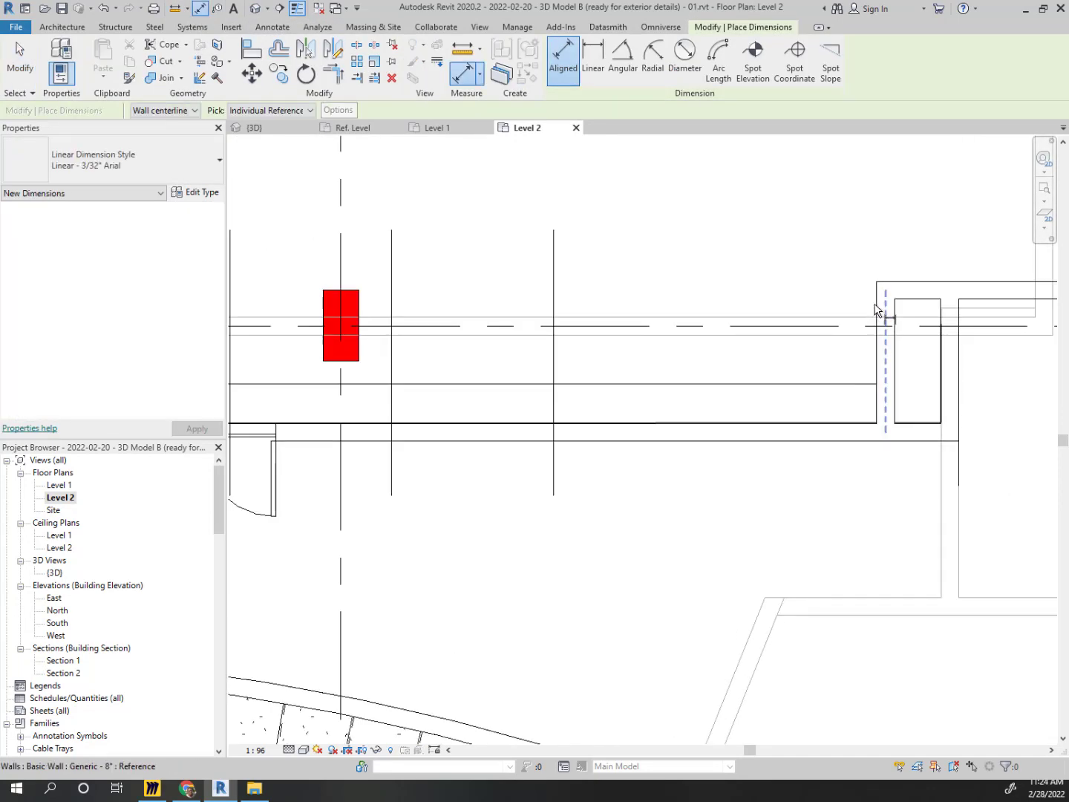
{"action": "left_click", "coordinate": [877, 310]}
{"action": "left_click", "coordinate": [555, 291]}
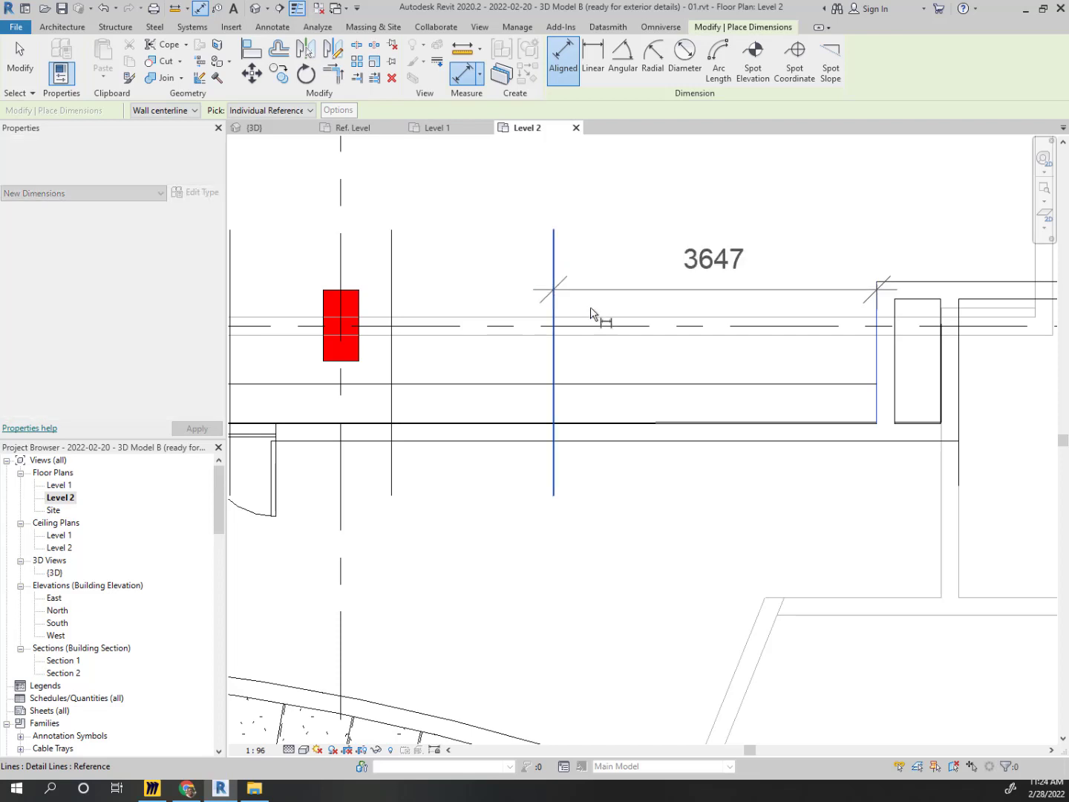
{"action": "middle_click_drag", "start_coordinate": [410, 360], "coordinate": [907, 364]}
{"action": "scroll", "coordinate": [904, 362], "scroll_direction": "down", "scroll_amount": 3}
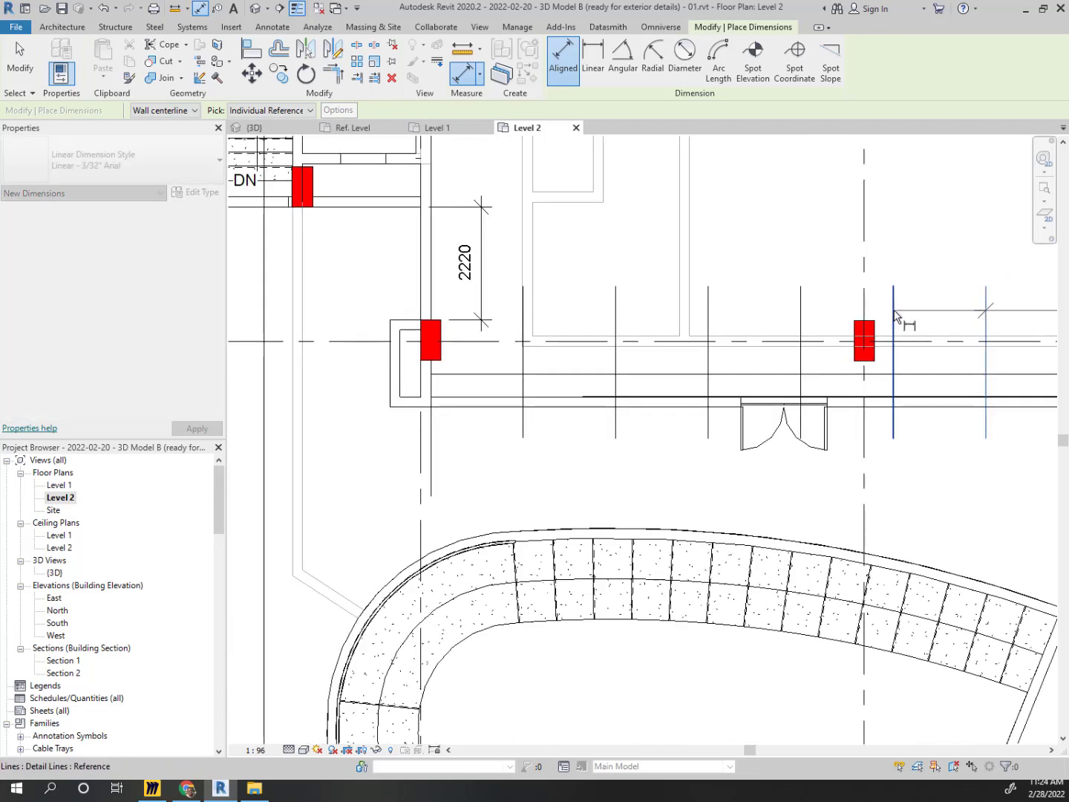
{"action": "left_click", "coordinate": [894, 313]}
{"action": "left_click", "coordinate": [804, 315]}
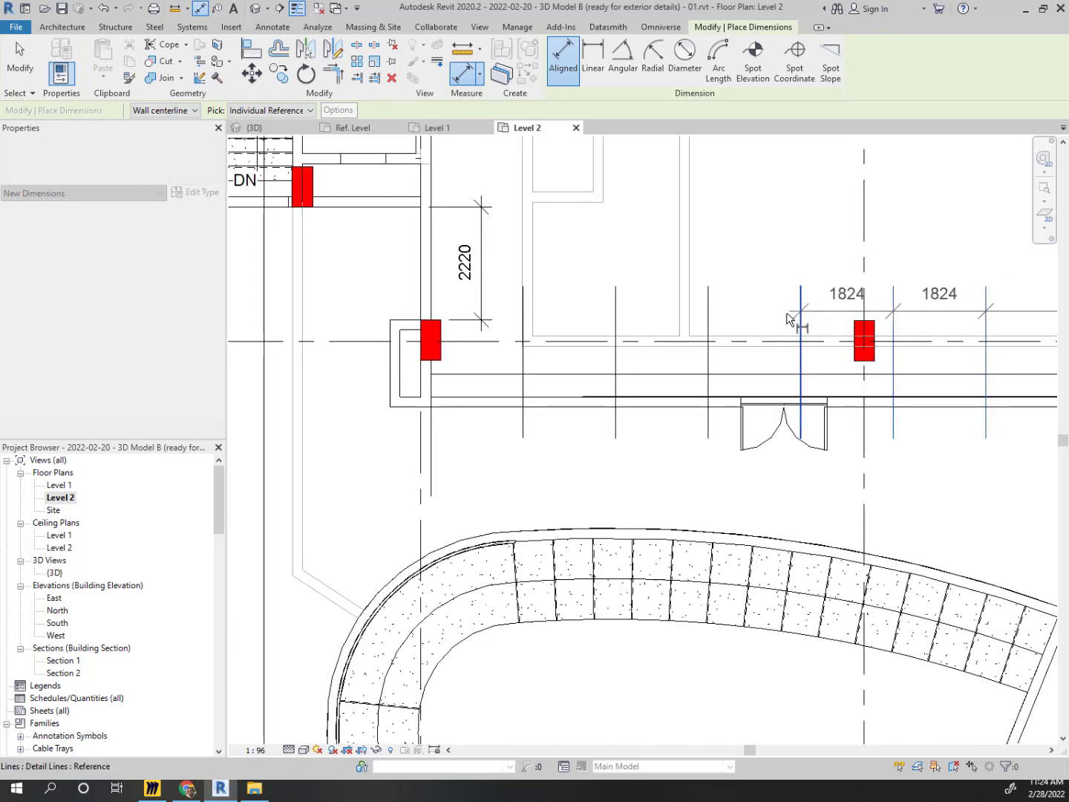
{"action": "left_click", "coordinate": [710, 321]}
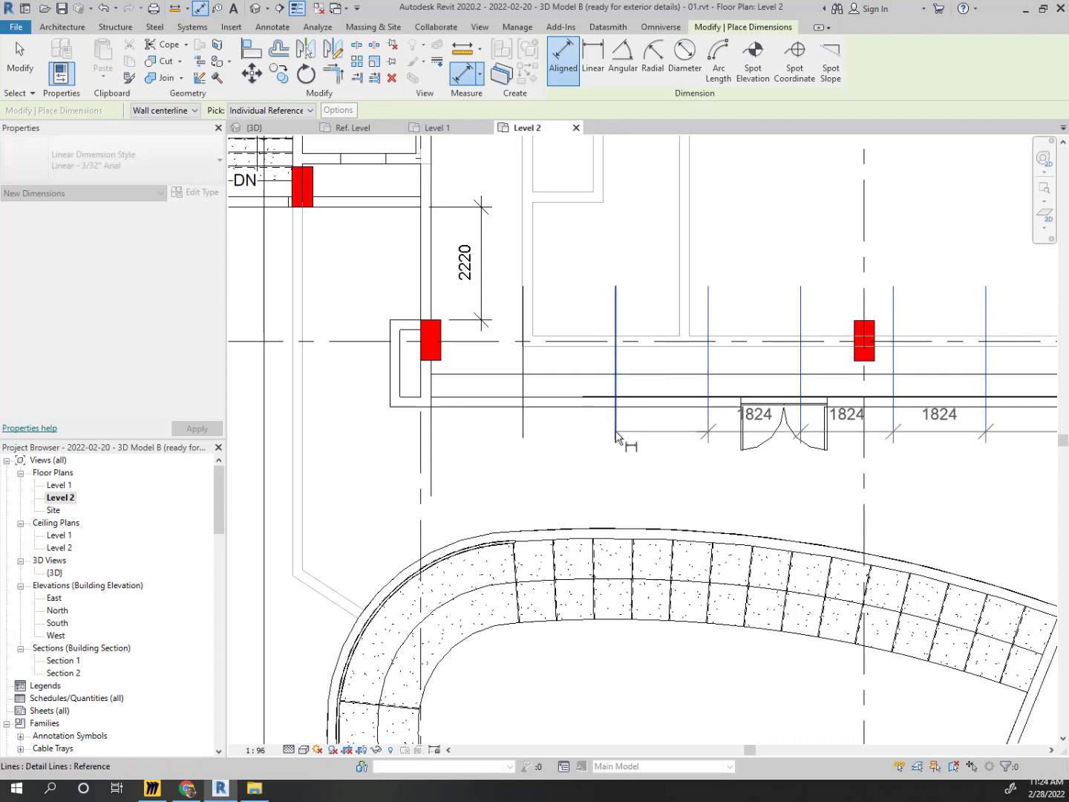
{"action": "left_click", "coordinate": [503, 458]}
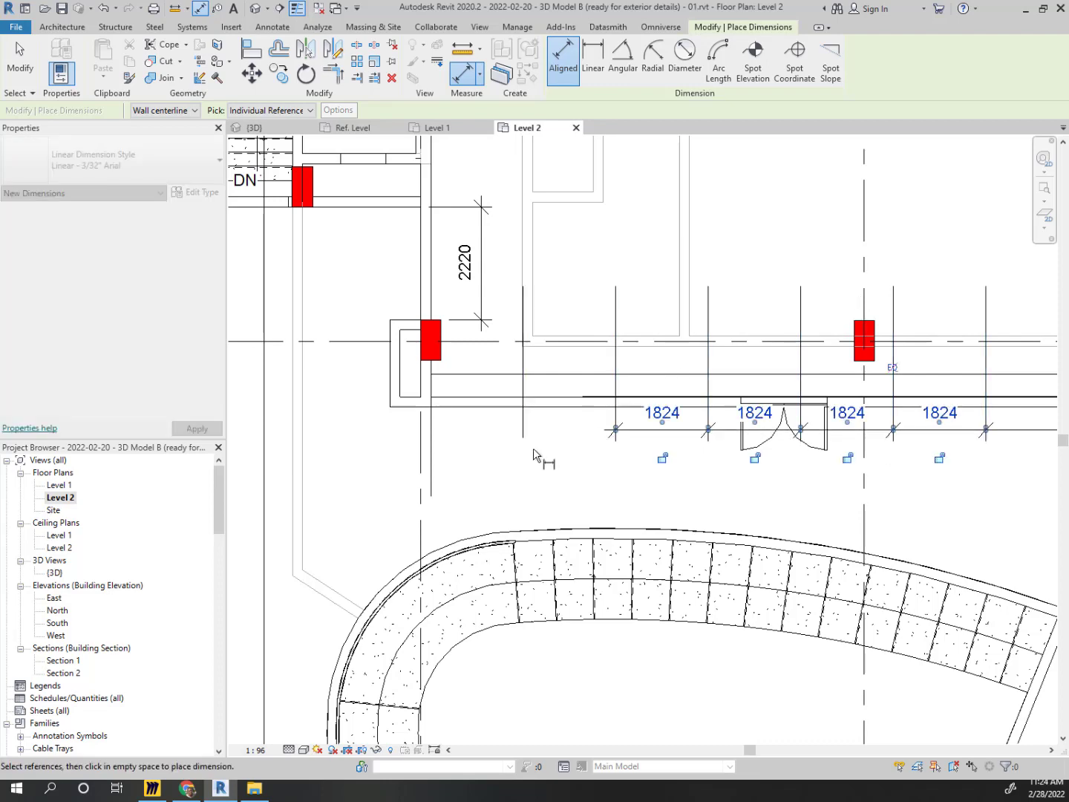
{"action": "scroll", "coordinate": [496, 430], "scroll_direction": "down", "scroll_amount": 2}
{"action": "key", "text": "Escape"}
{"action": "key", "text": "Escape"}
{"action": "middle_click_drag", "start_coordinate": [921, 427], "coordinate": [768, 429]}
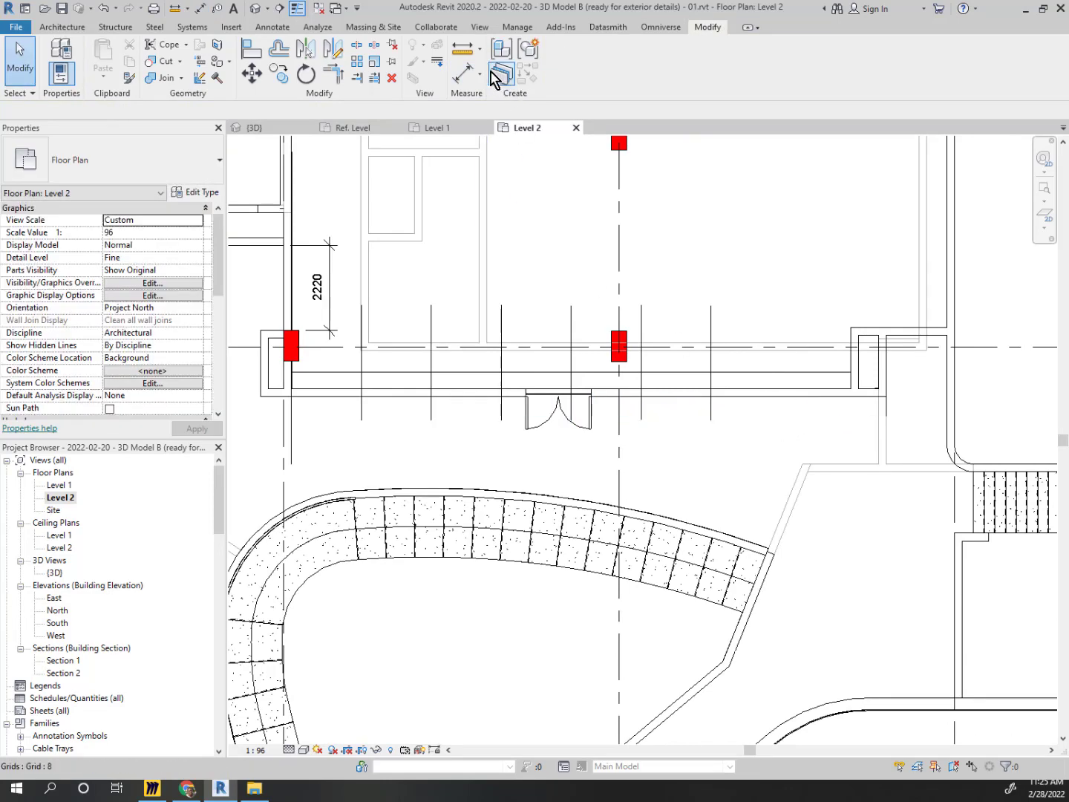
Start an aligned dimension chain at the eastern wall return's inner face and include the five easternmost vertical detail lines
{"action": "key", "text": "d"}
{"action": "key", "text": "i"}
{"action": "scroll", "coordinate": [853, 363], "scroll_direction": "up", "scroll_amount": 5}
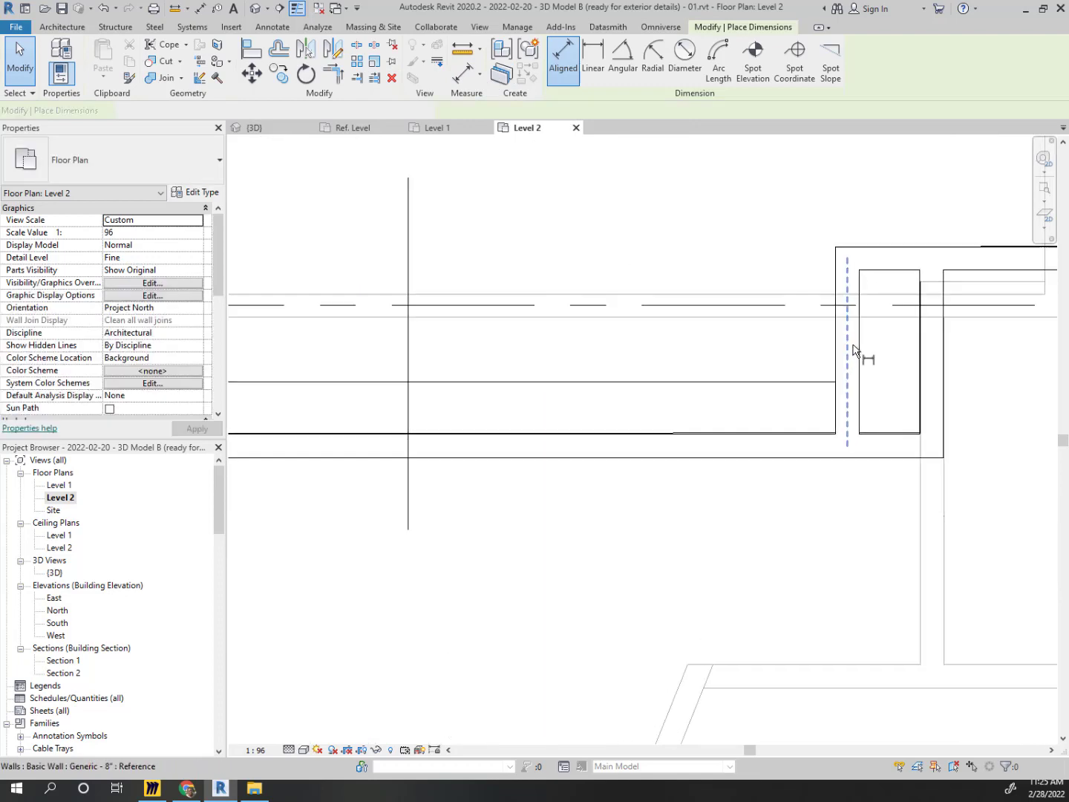
{"action": "left_click", "coordinate": [833, 355]}
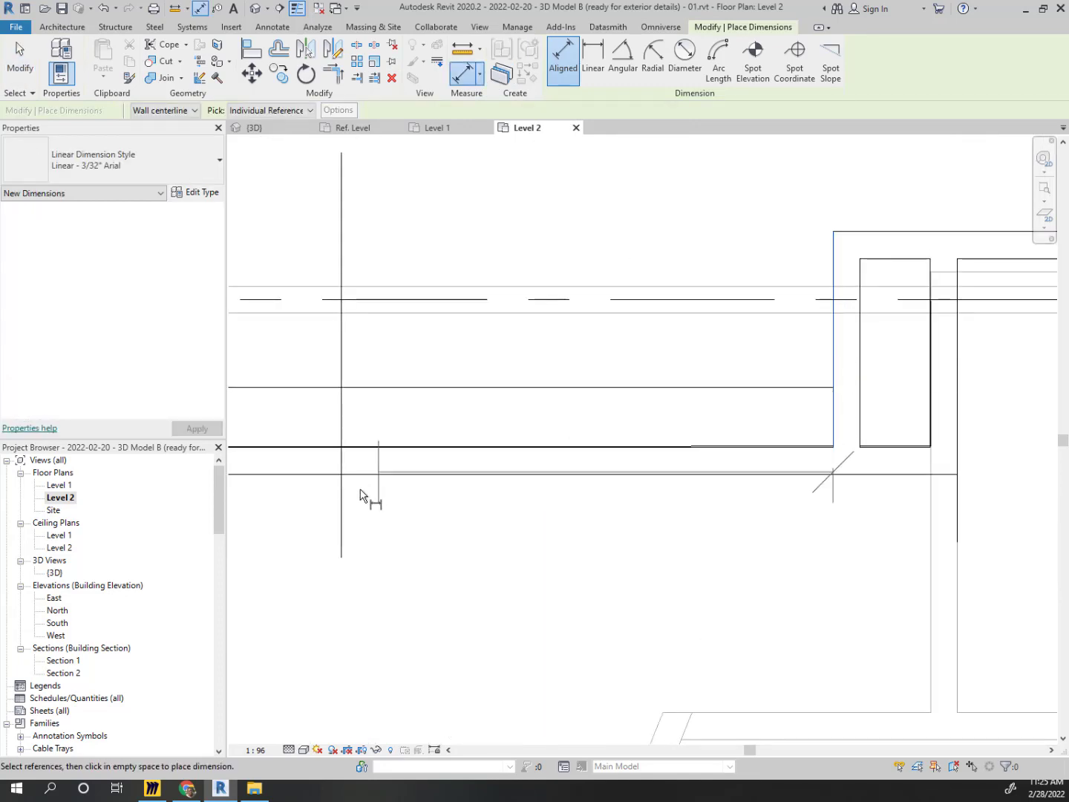
{"action": "left_click", "coordinate": [342, 527]}
{"action": "scroll", "coordinate": [704, 419], "scroll_direction": "down", "scroll_amount": 7}
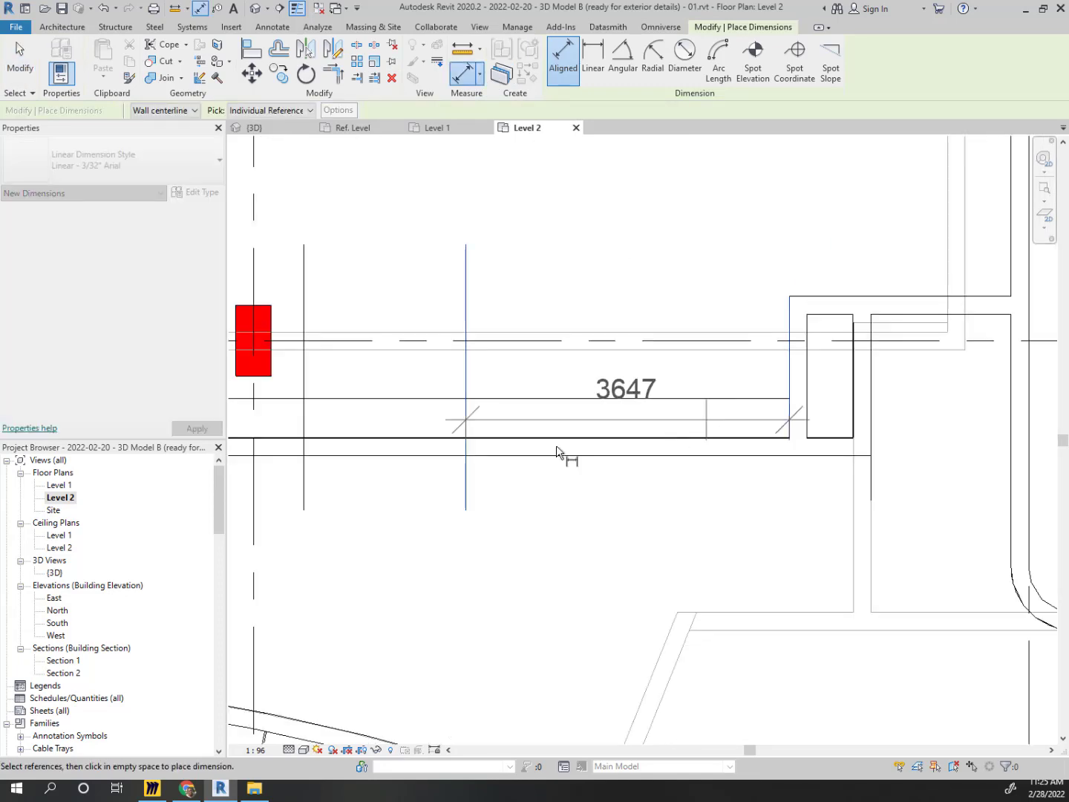
{"action": "middle_click_drag", "start_coordinate": [618, 514], "coordinate": [976, 518]}
{"action": "scroll", "coordinate": [695, 469], "scroll_direction": "up", "scroll_amount": 3}
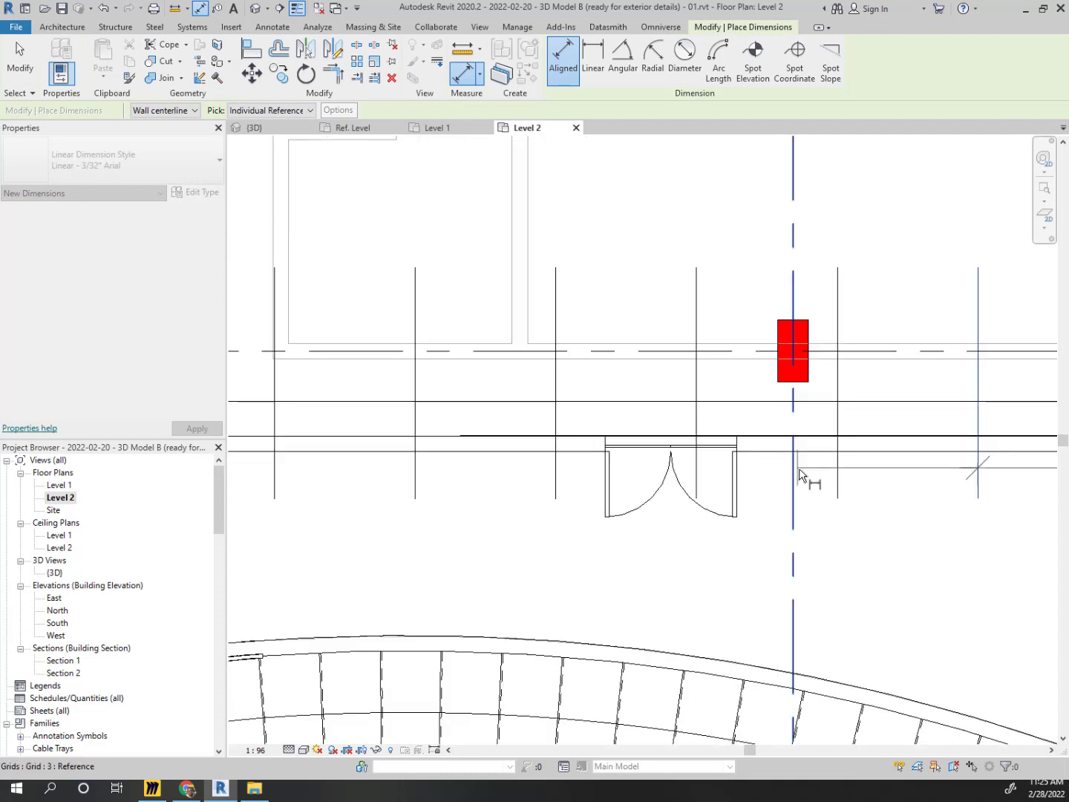
{"action": "left_click", "coordinate": [835, 482]}
{"action": "left_click", "coordinate": [696, 424]}
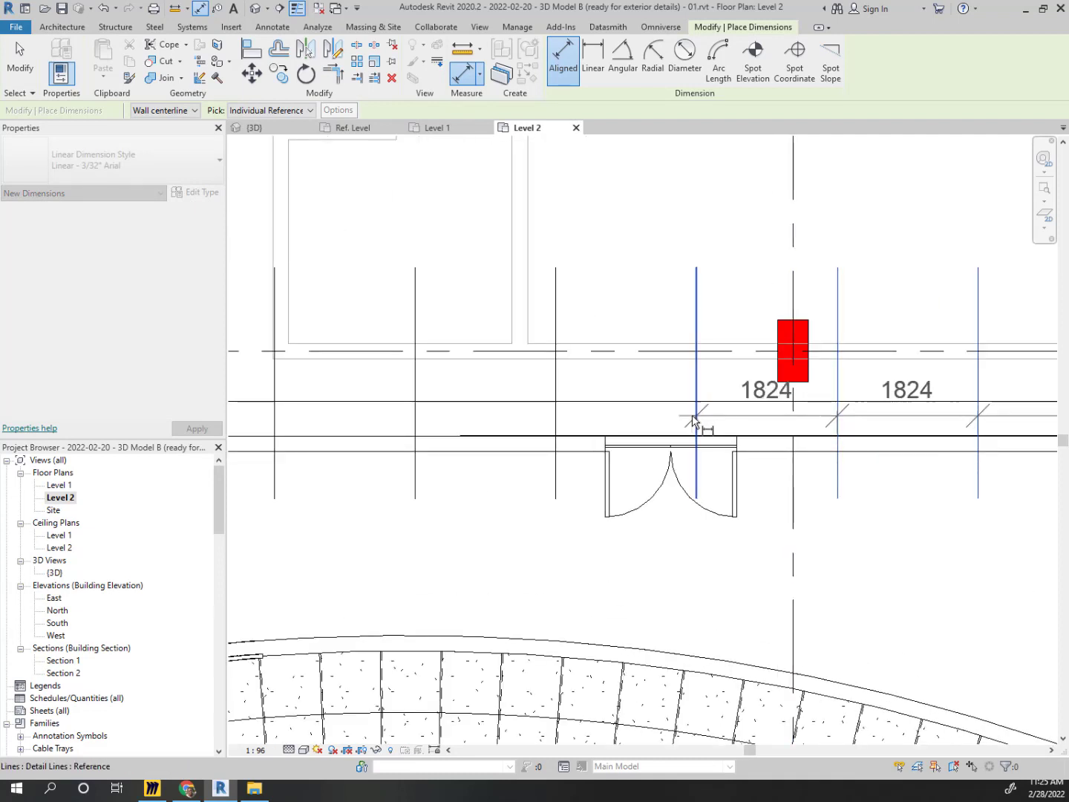
{"action": "left_click", "coordinate": [557, 430]}
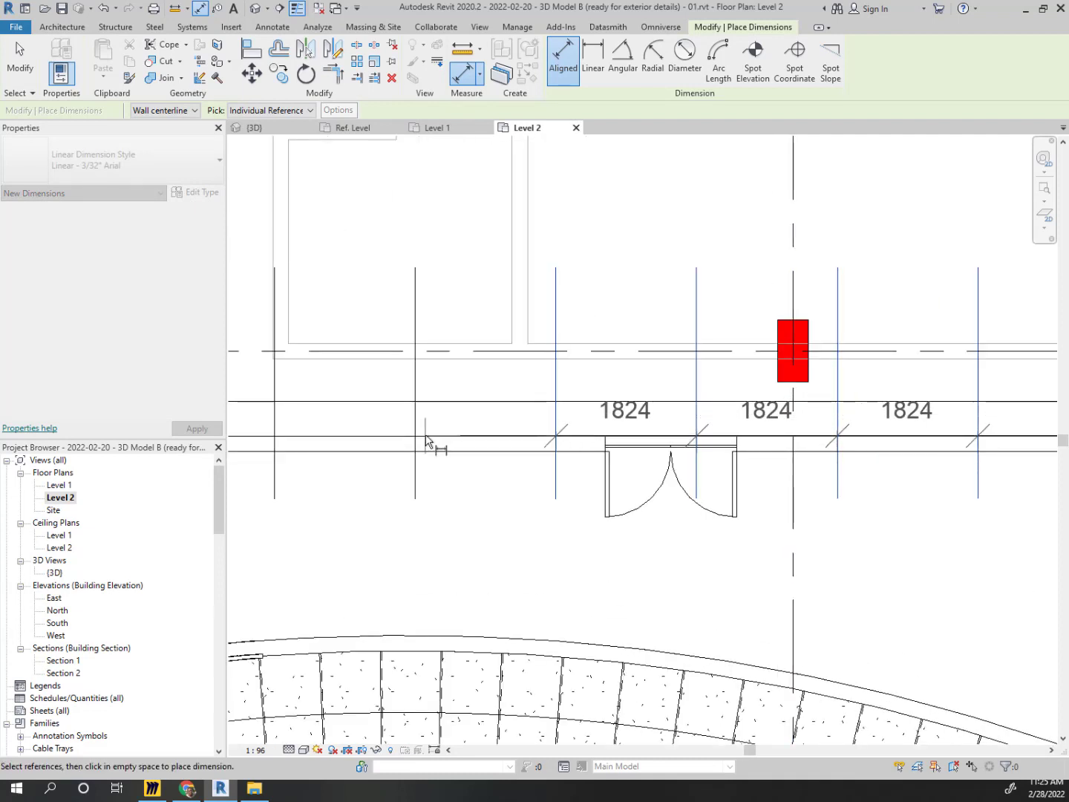
{"action": "left_click", "coordinate": [417, 425]}
Continue the dimension chain through the sixth detail line to the line at the western wall's inner face, placing it south of the front wall
{"action": "middle_click_drag", "start_coordinate": [293, 502], "coordinate": [1033, 495]}
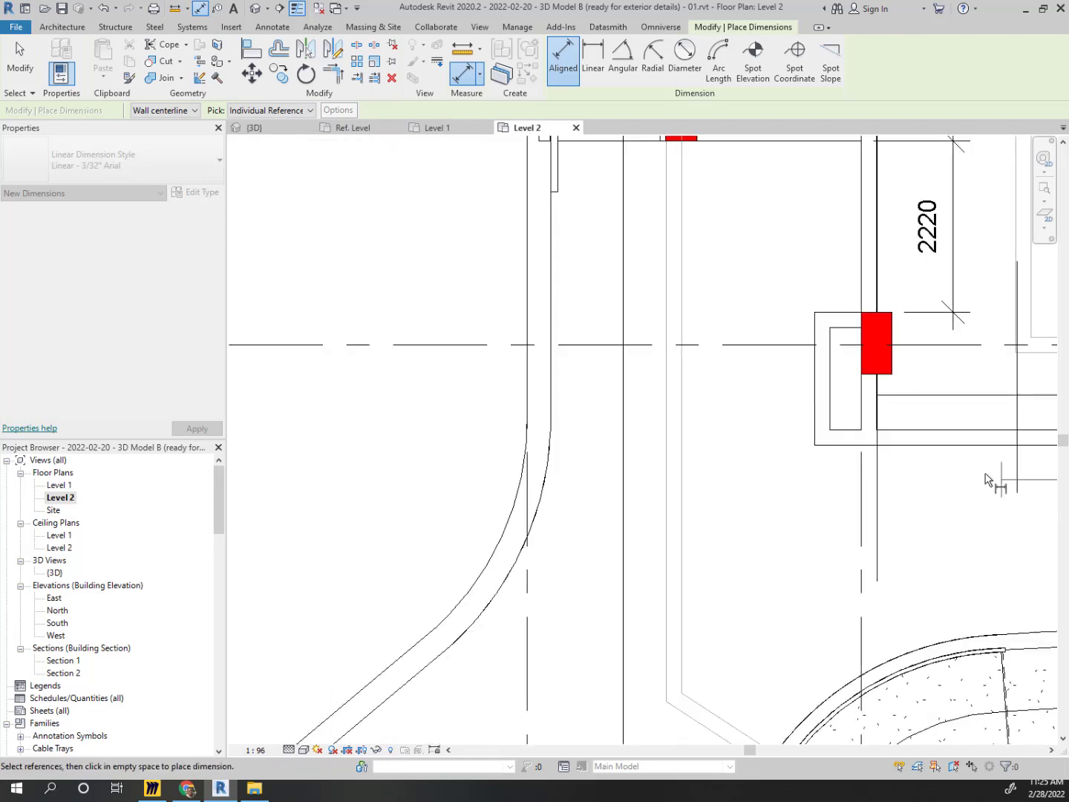
{"action": "middle_click_drag", "start_coordinate": [937, 485], "coordinate": [530, 485]}
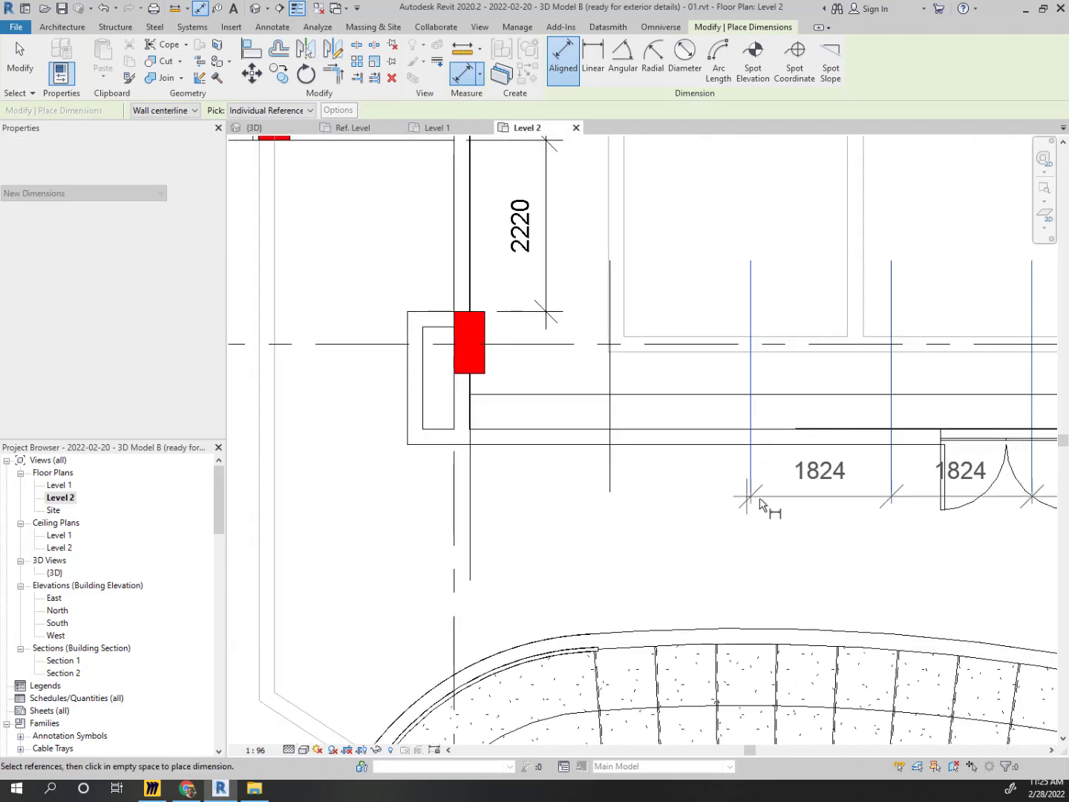
{"action": "left_click", "coordinate": [611, 474]}
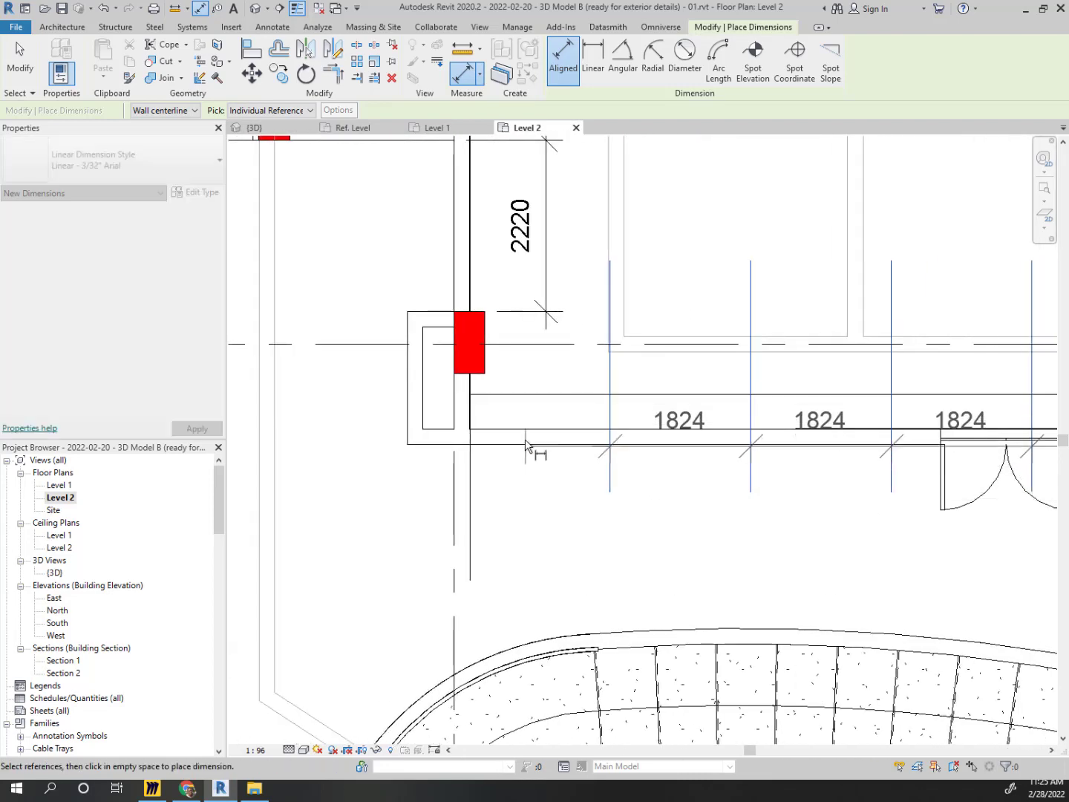
{"action": "left_click", "coordinate": [476, 490]}
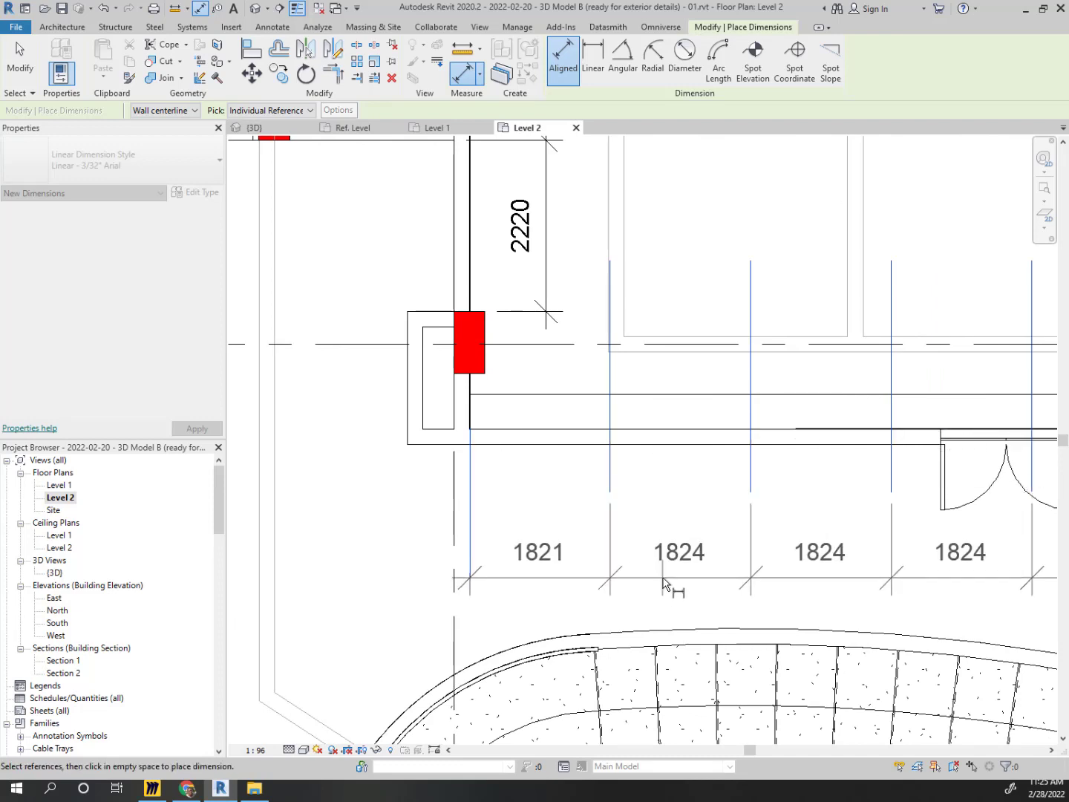
{"action": "left_click", "coordinate": [719, 585]}
Apply the EQ constraint to the new dimension chain so the remaining six vertical lines divide the front wall into equal bays
{"action": "scroll", "coordinate": [527, 472], "scroll_direction": "down", "scroll_amount": 3}
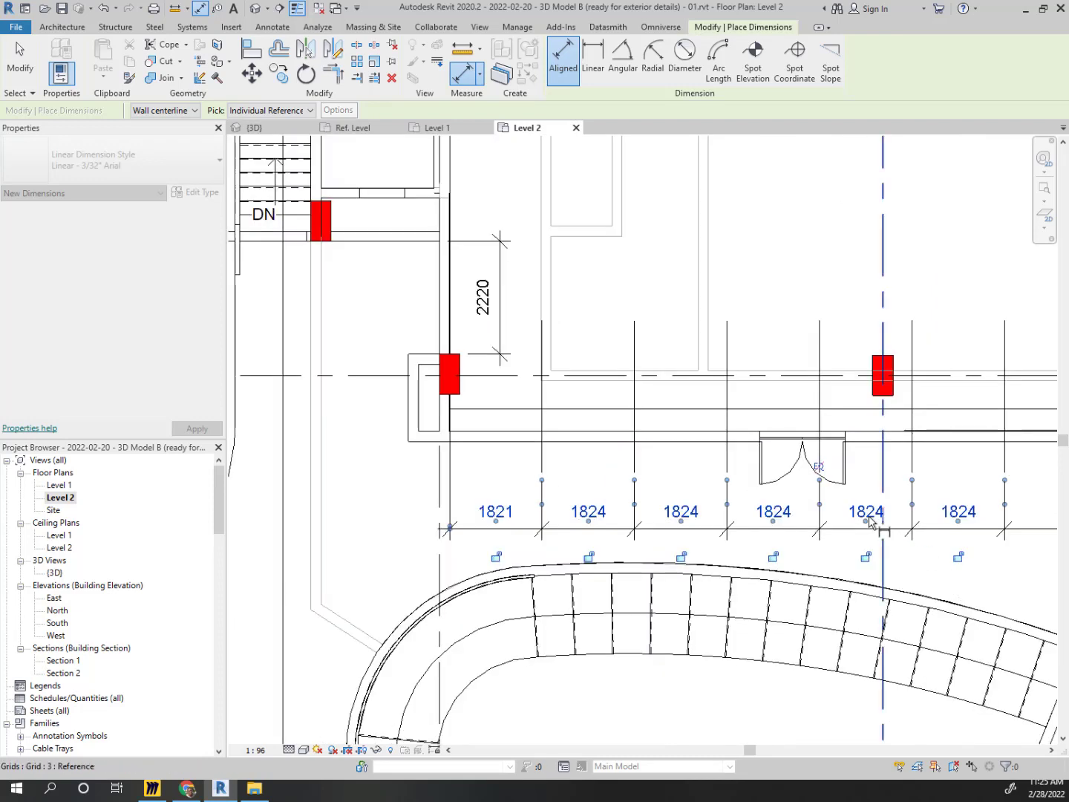
{"action": "scroll", "coordinate": [805, 469], "scroll_direction": "up", "scroll_amount": 3}
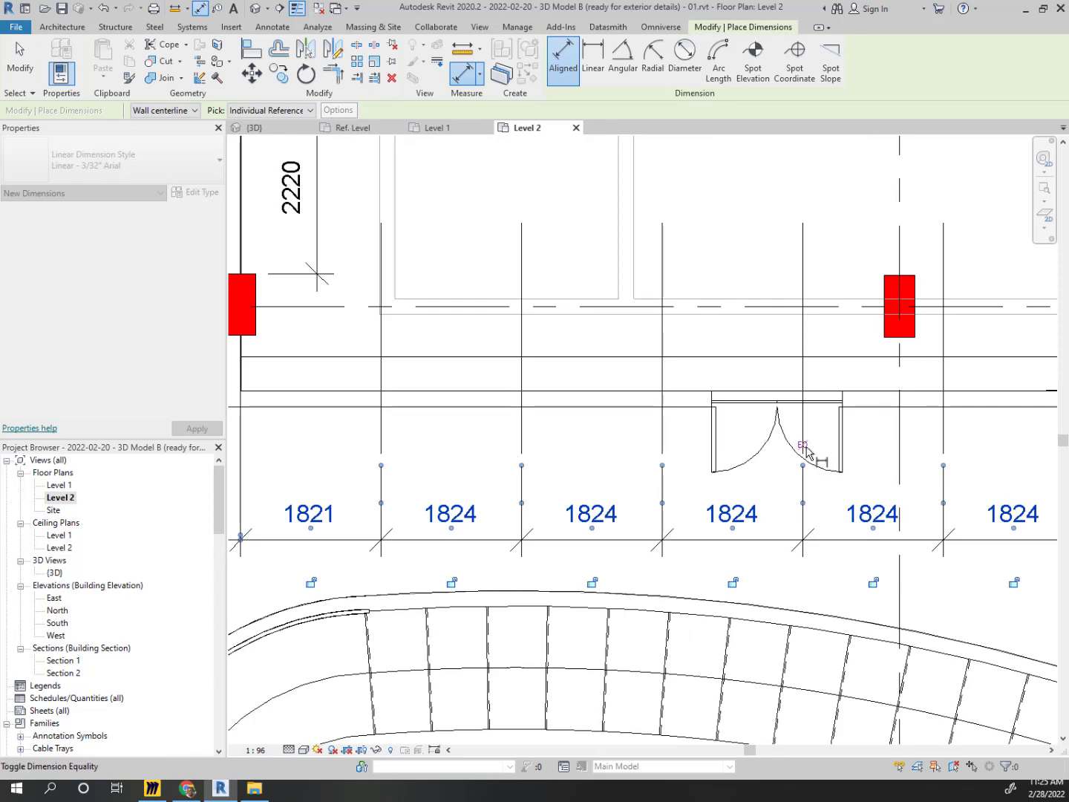
{"action": "left_click", "coordinate": [804, 446]}
{"action": "middle_click_drag", "start_coordinate": [940, 487], "coordinate": [738, 455]}
{"action": "scroll", "coordinate": [418, 438], "scroll_direction": "down", "scroll_amount": 2}
{"action": "scroll", "coordinate": [324, 463], "scroll_direction": "down", "scroll_amount": 1}
{"action": "key", "text": "Escape"}
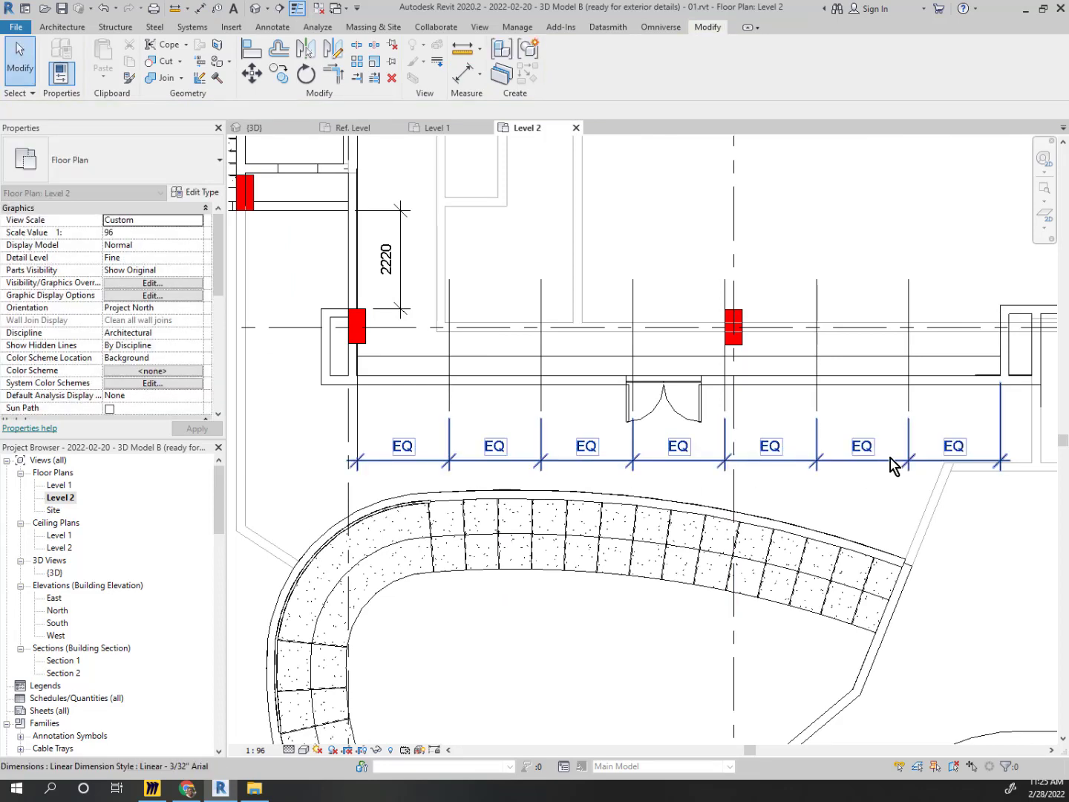
Move the M+ Front Door along the front wall into the westernmost EQ bay
{"action": "scroll", "coordinate": [659, 401], "scroll_direction": "up", "scroll_amount": 4}
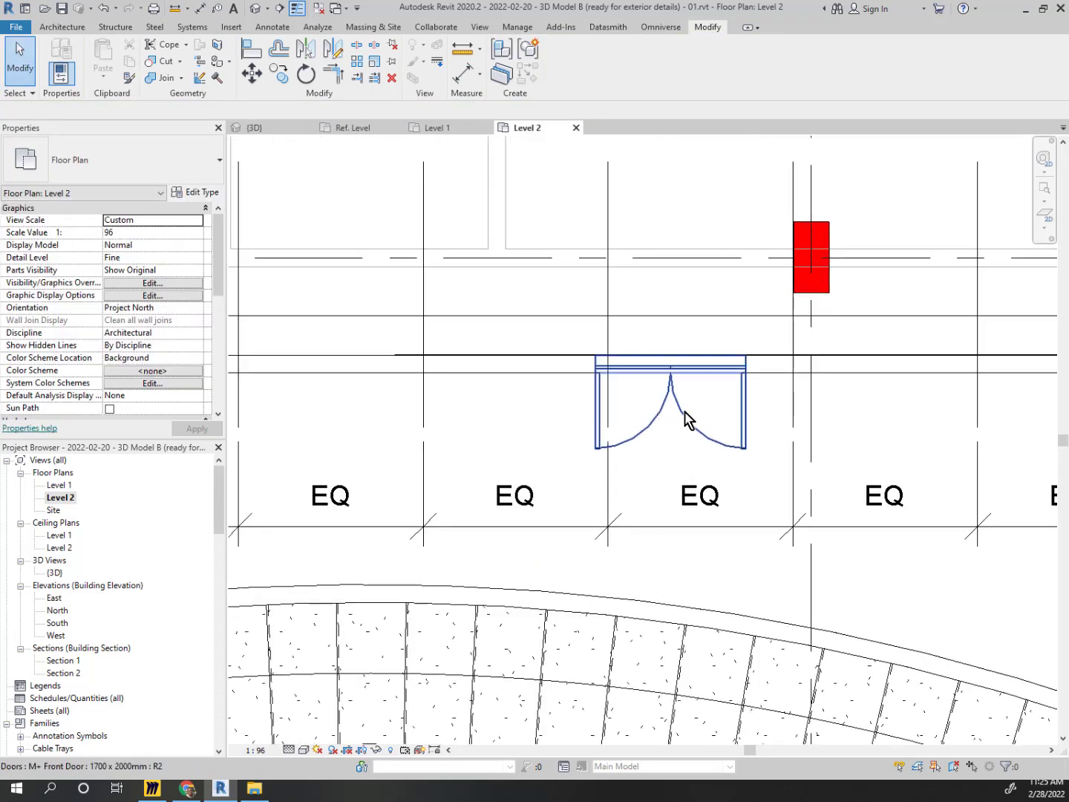
{"action": "middle_click_drag", "start_coordinate": [689, 423], "coordinate": [820, 405]}
{"action": "left_click", "coordinate": [820, 404]}
{"action": "scroll", "coordinate": [820, 400], "scroll_direction": "down", "scroll_amount": 2}
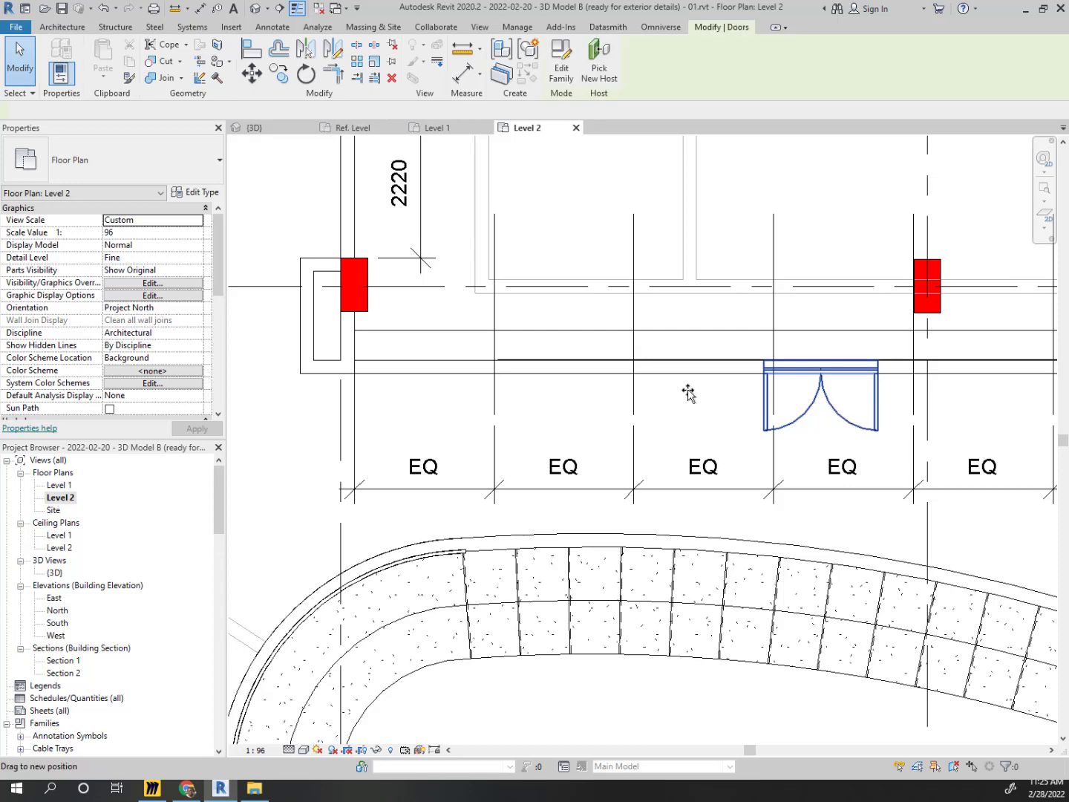
{"action": "left_click_drag", "start_coordinate": [563, 389], "coordinate": [419, 389]}
{"action": "scroll", "coordinate": [408, 395], "scroll_direction": "up", "scroll_amount": 3}
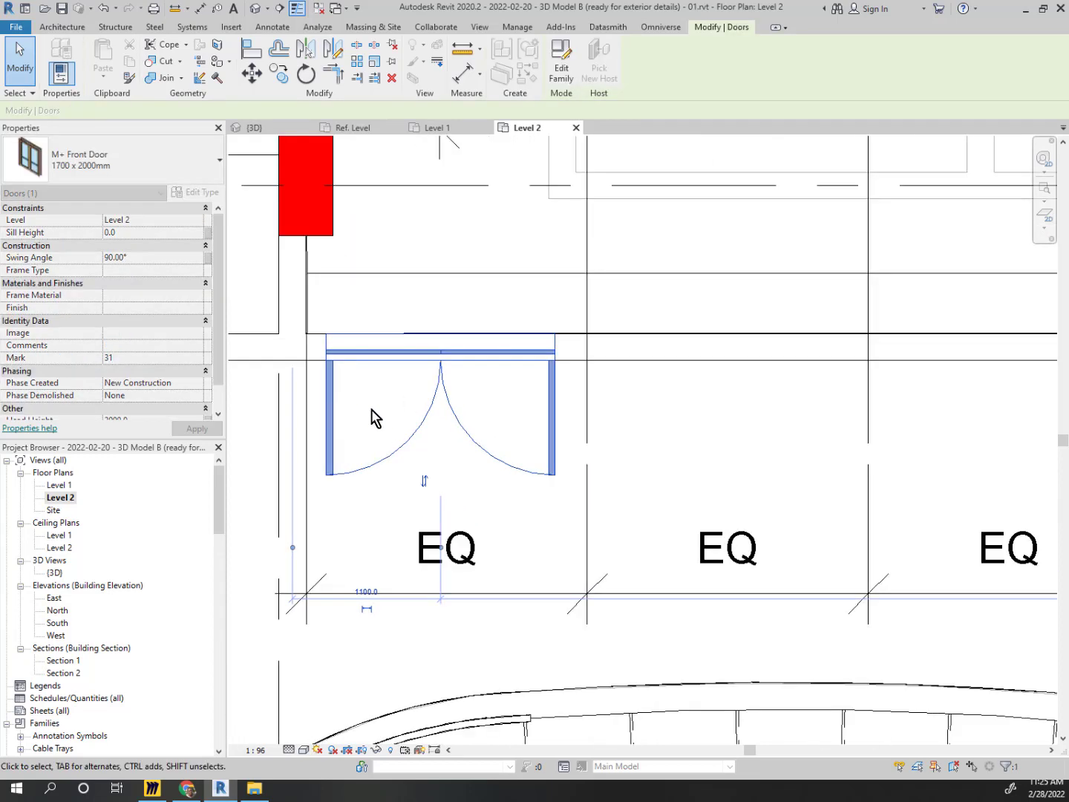
{"action": "scroll", "coordinate": [372, 417], "scroll_direction": "up", "scroll_amount": 2}
{"action": "middle_click_drag", "start_coordinate": [397, 398], "coordinate": [517, 391]}
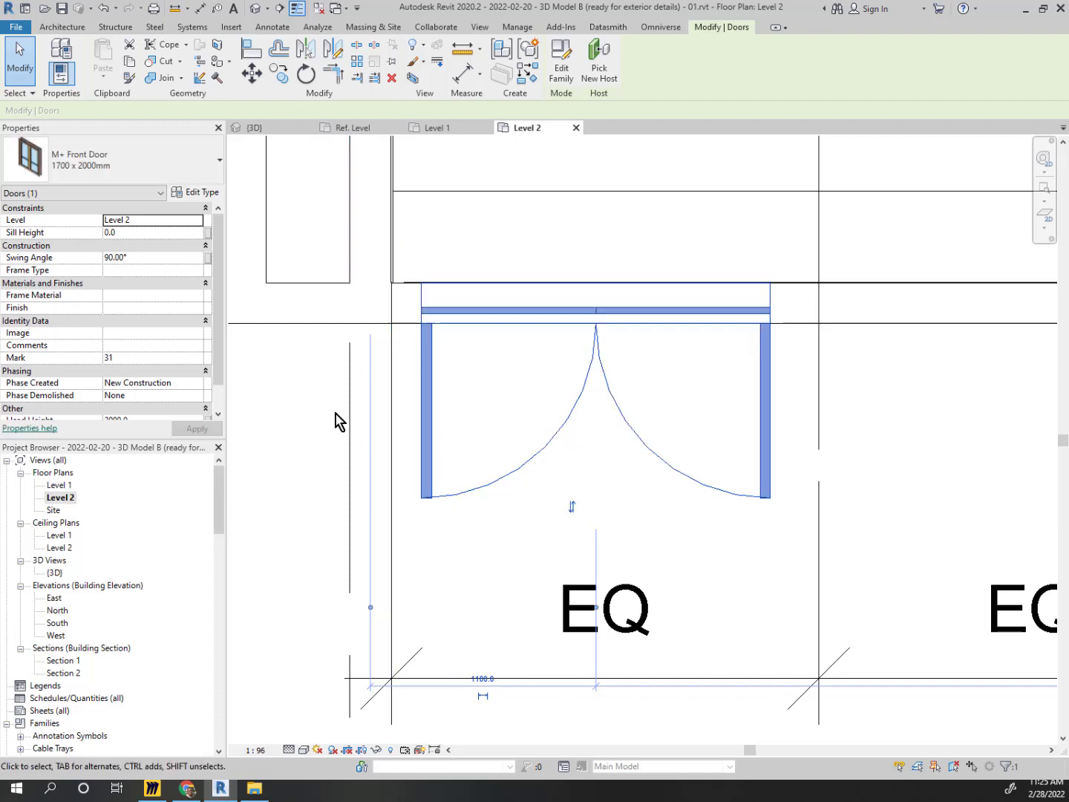
{"action": "key", "text": "Escape"}
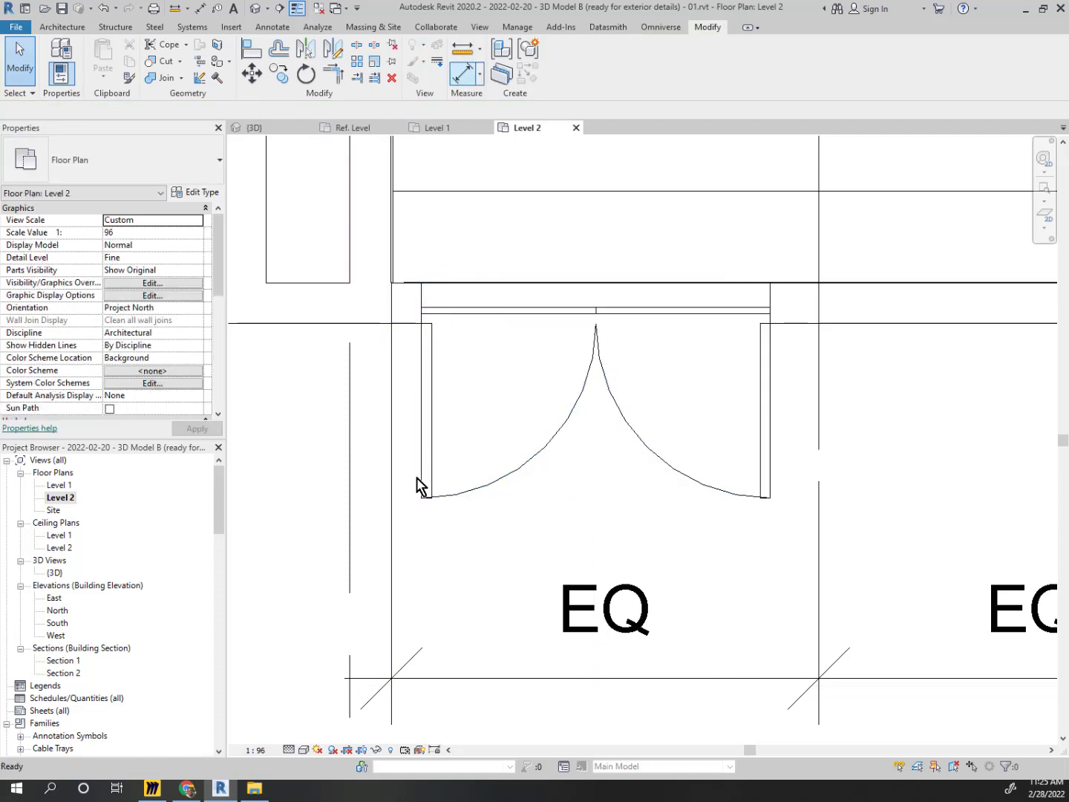
Dimension the westernmost bay between its two vertical lines, placing the dimension just north of the EQ chain
{"action": "key", "text": "d"}
{"action": "key", "text": "i"}
{"action": "left_click", "coordinate": [392, 520]}
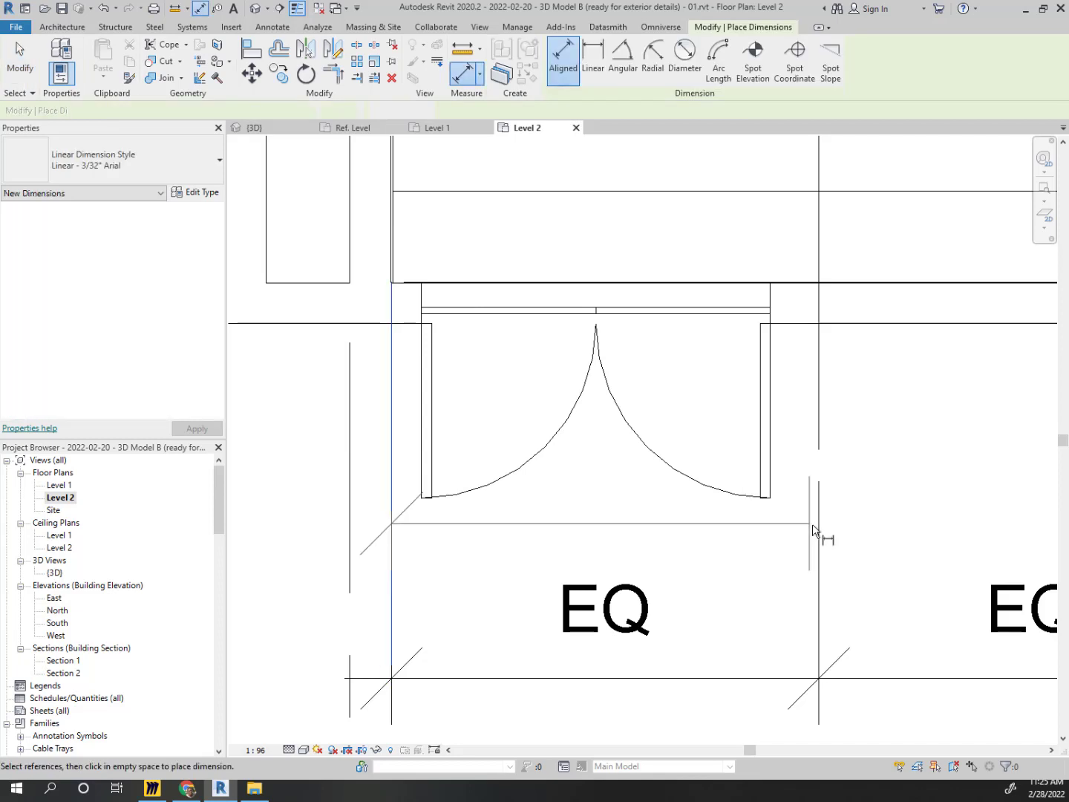
{"action": "key", "text": "Escape"}
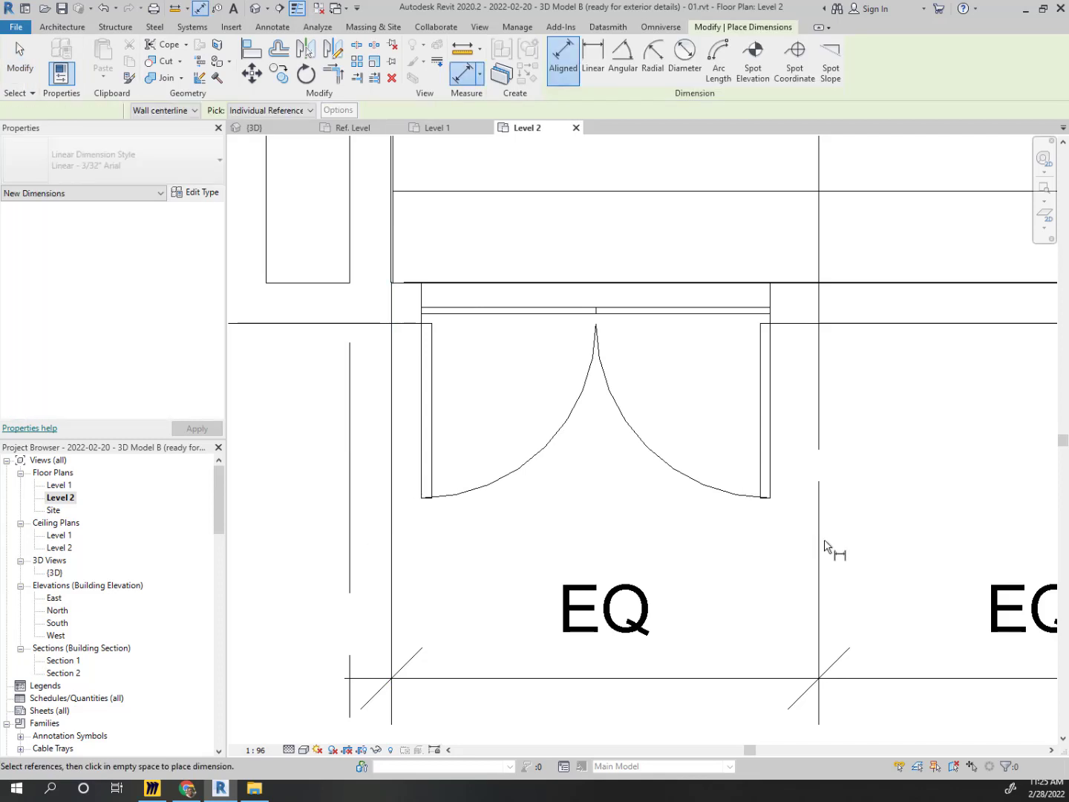
{"action": "left_click", "coordinate": [821, 437]}
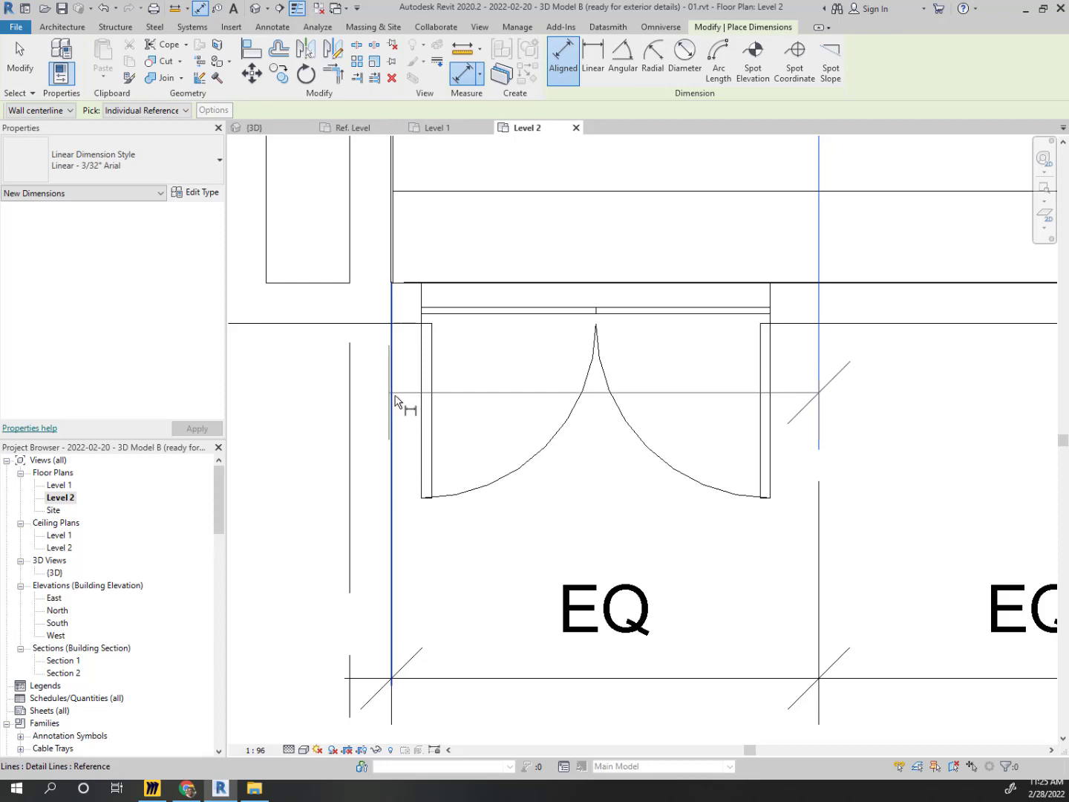
{"action": "left_click", "coordinate": [396, 401]}
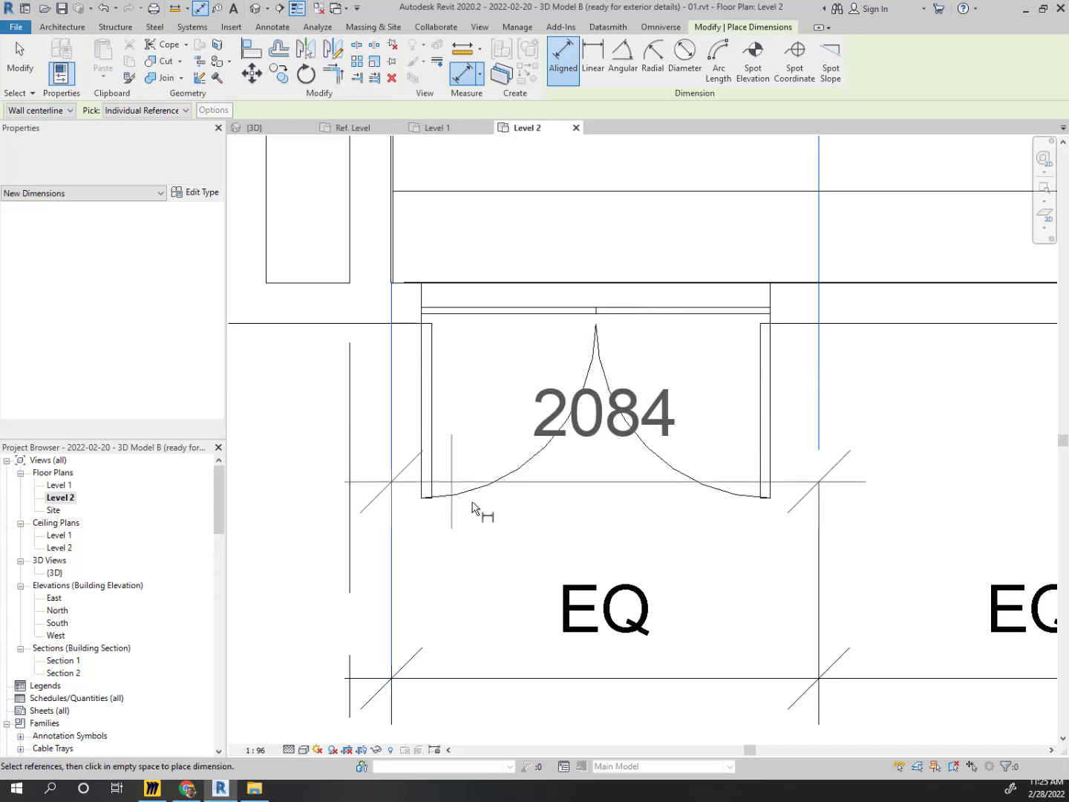
{"action": "left_click", "coordinate": [498, 589]}
{"action": "key", "text": "Escape"}
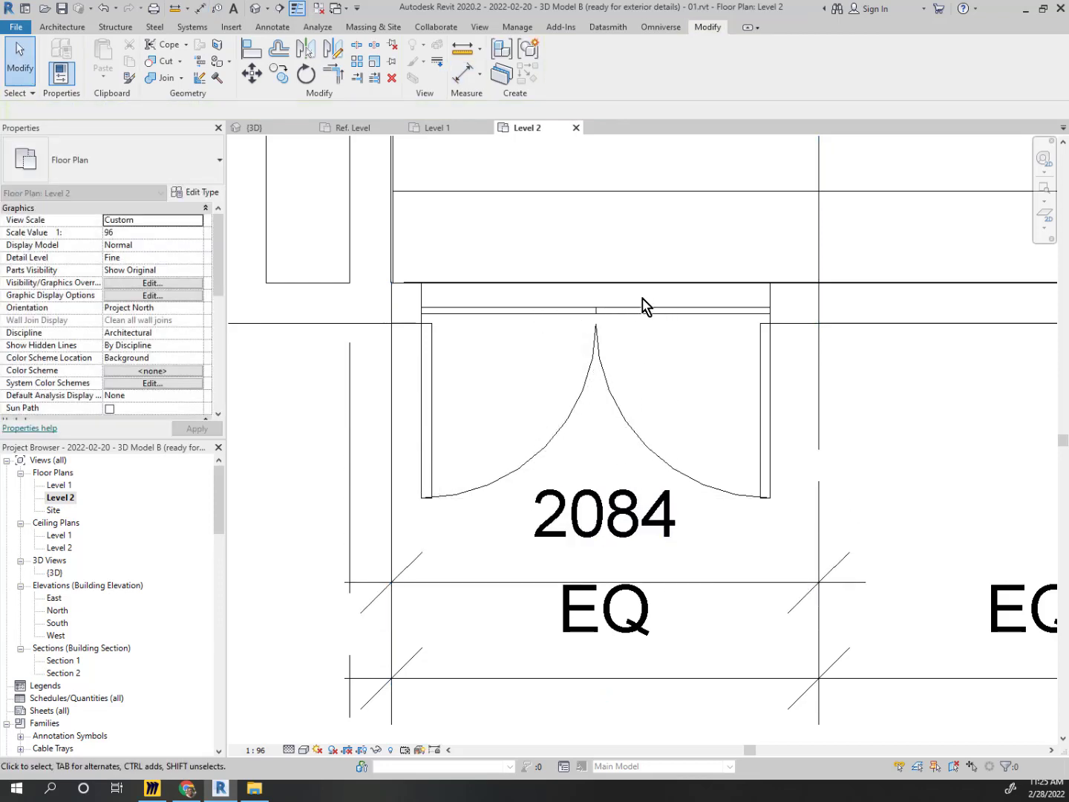
Set the type Width of the M+ Front Door 1700 x 2000mm to 2084 and accept the change
{"action": "left_click", "coordinate": [643, 301]}
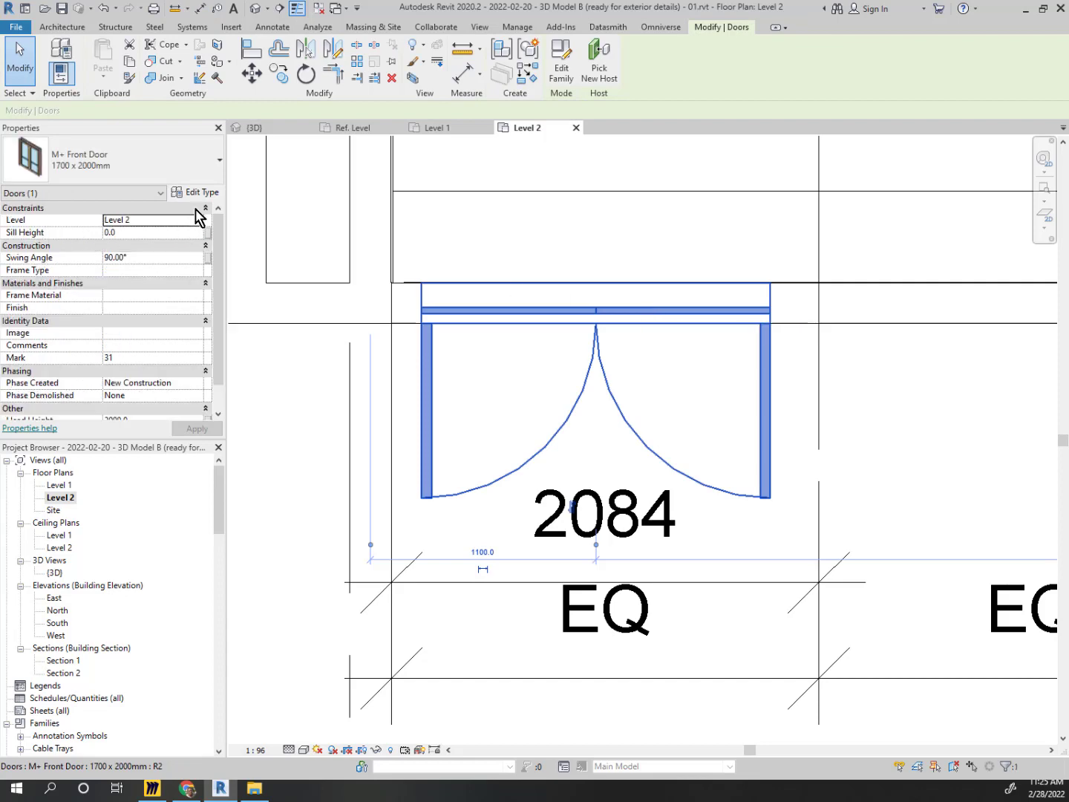
{"action": "left_click", "coordinate": [204, 195]}
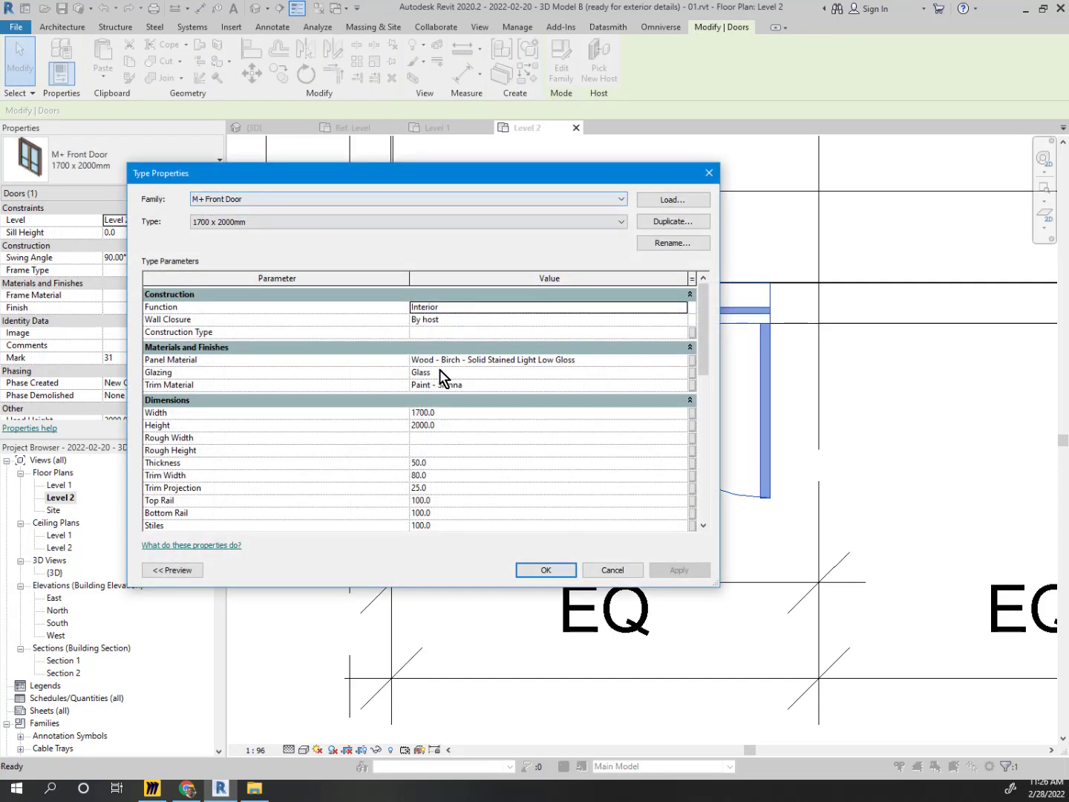
{"action": "left_click", "coordinate": [438, 414]}
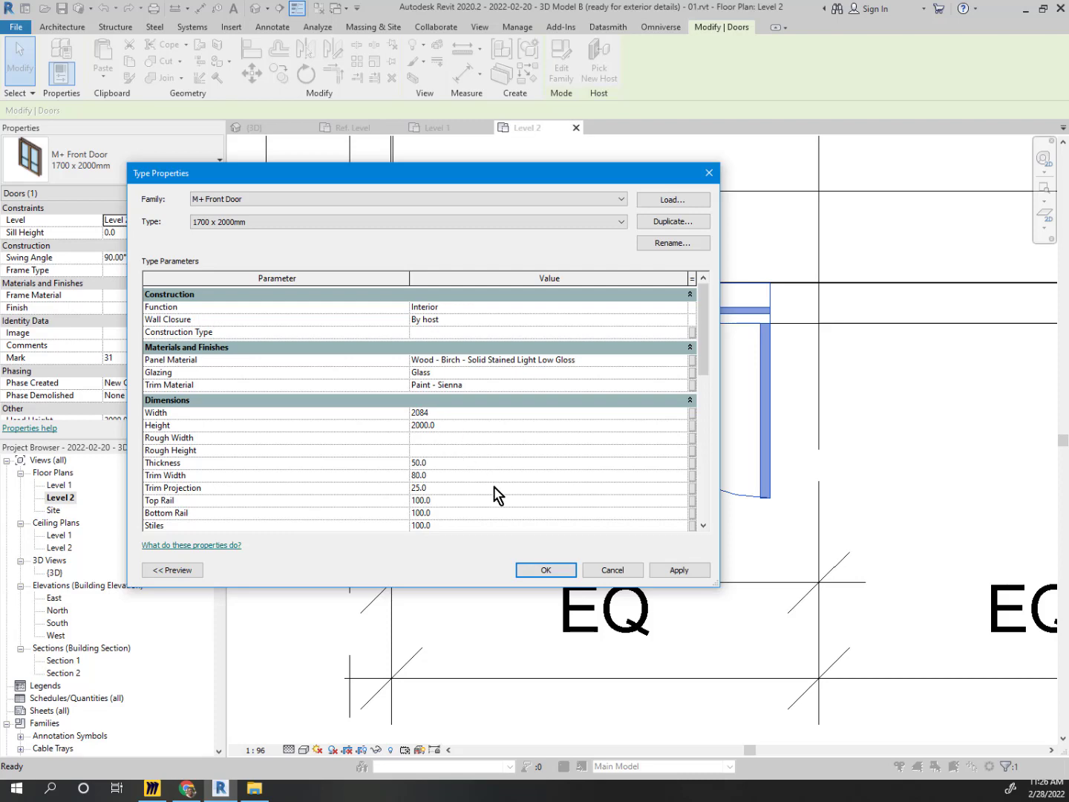
{"action": "left_click", "coordinate": [545, 570]}
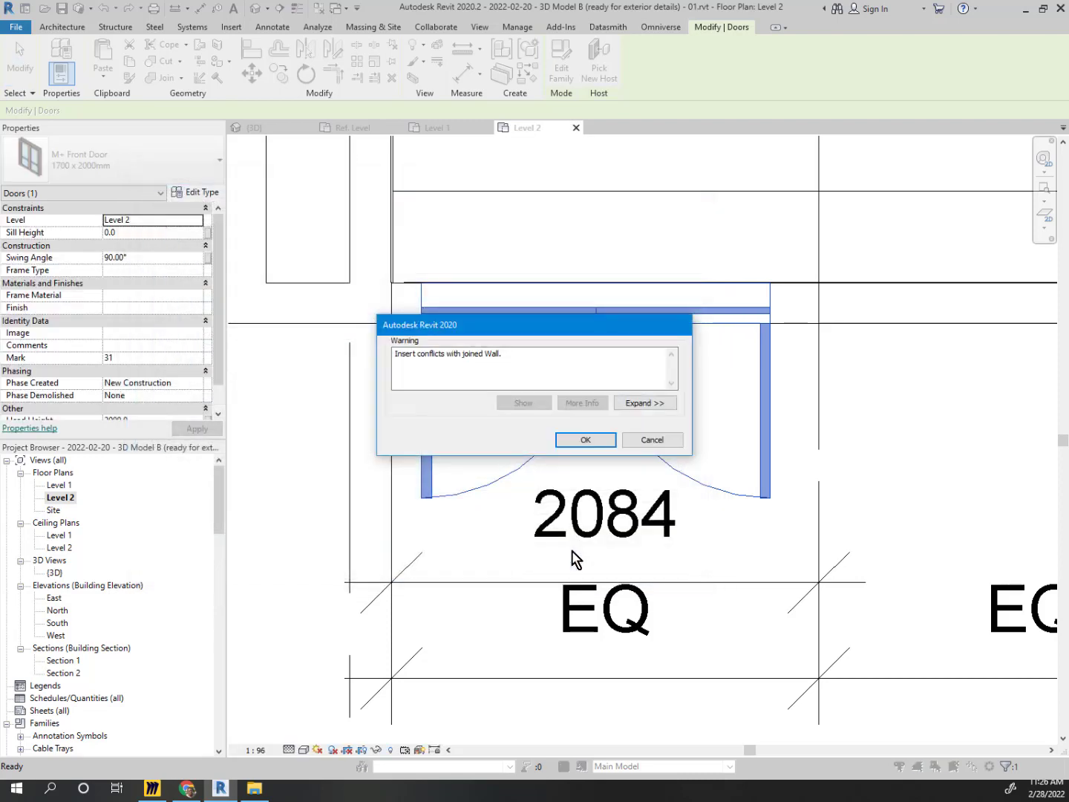
{"action": "left_click", "coordinate": [589, 442]}
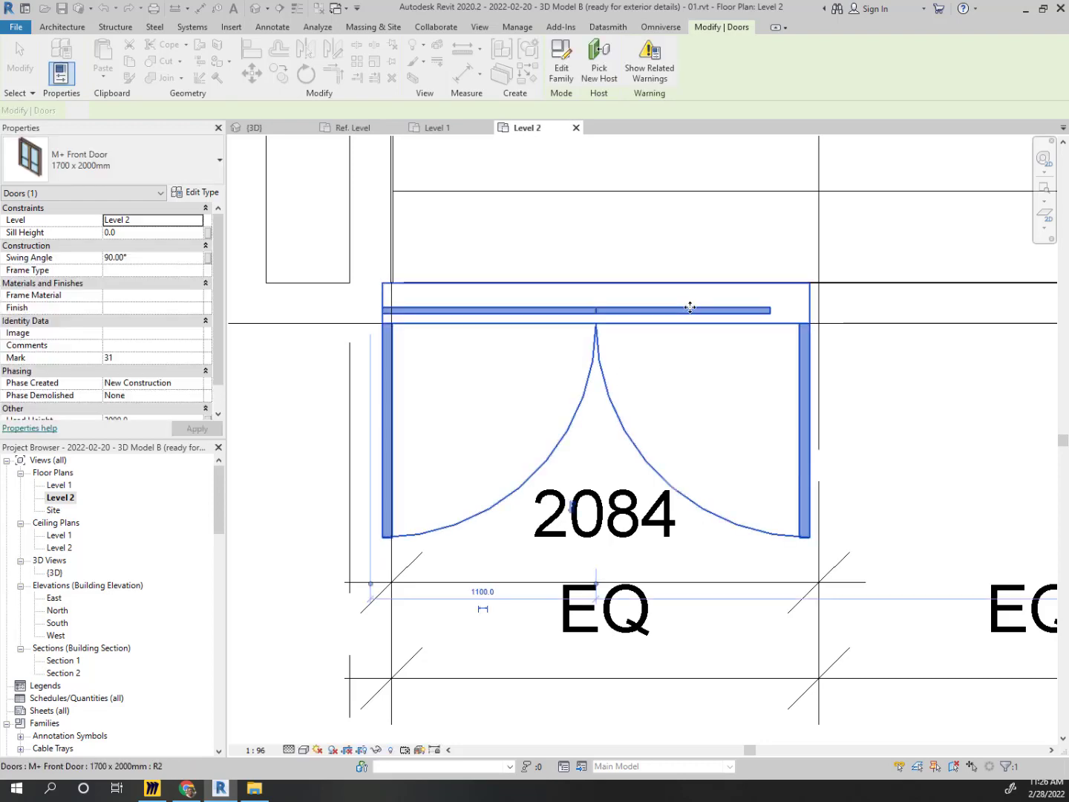
Move the M+ Front Door 45 mm east so its east edge meets the vertical line bounding the westernmost bay
{"action": "scroll", "coordinate": [690, 302], "scroll_direction": "up", "scroll_amount": 2}
{"action": "key", "text": "m"}
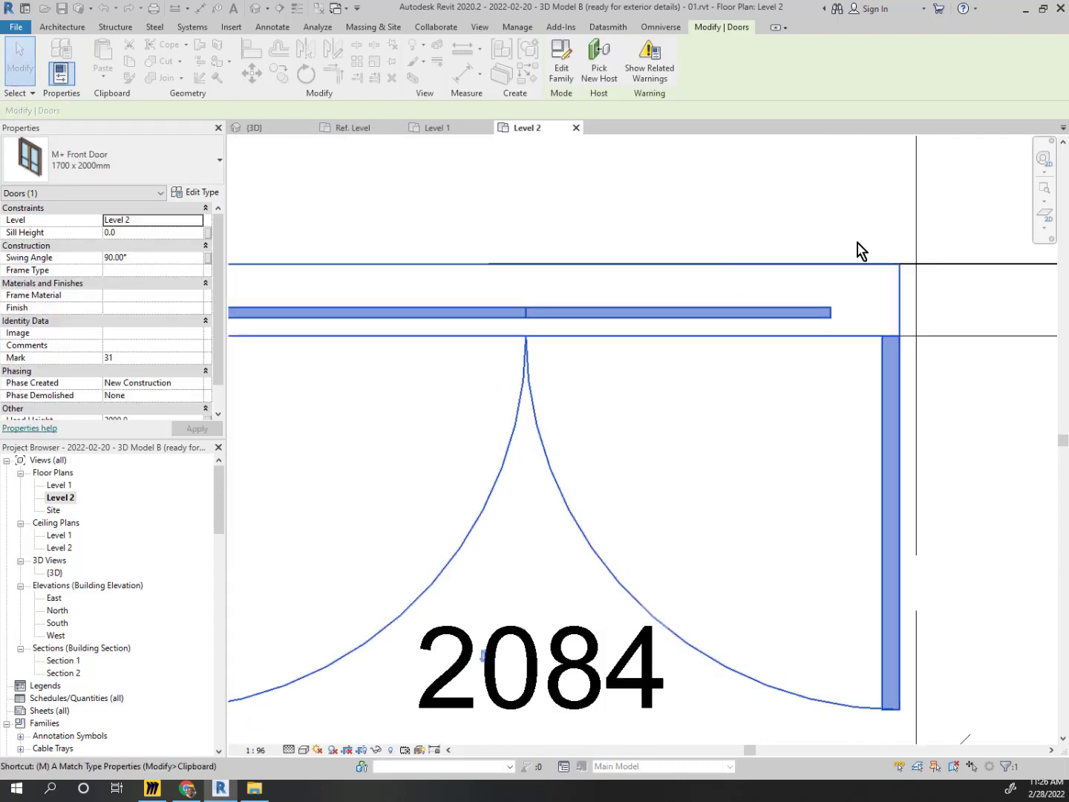
{"action": "key", "text": "v"}
{"action": "scroll", "coordinate": [893, 316], "scroll_direction": "up", "scroll_amount": 2}
{"action": "left_click", "coordinate": [905, 298]}
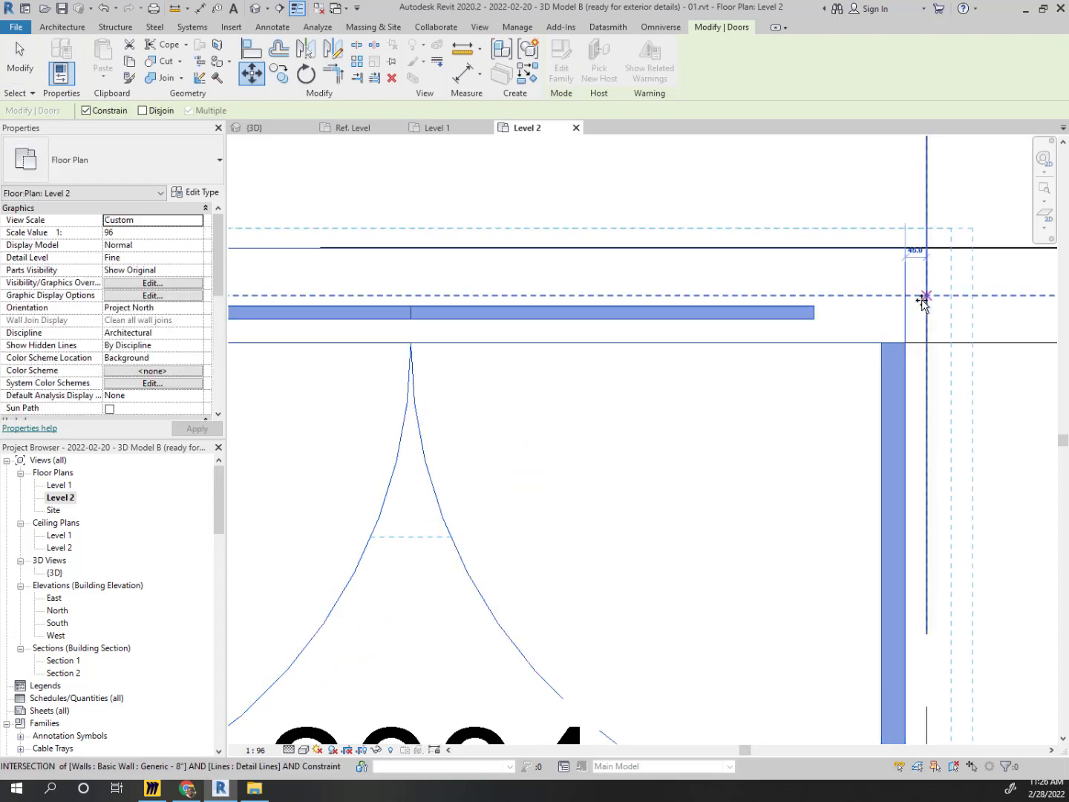
{"action": "left_click", "coordinate": [925, 299]}
{"action": "scroll", "coordinate": [730, 319], "scroll_direction": "down", "scroll_amount": 5}
{"action": "key", "text": "Escape"}
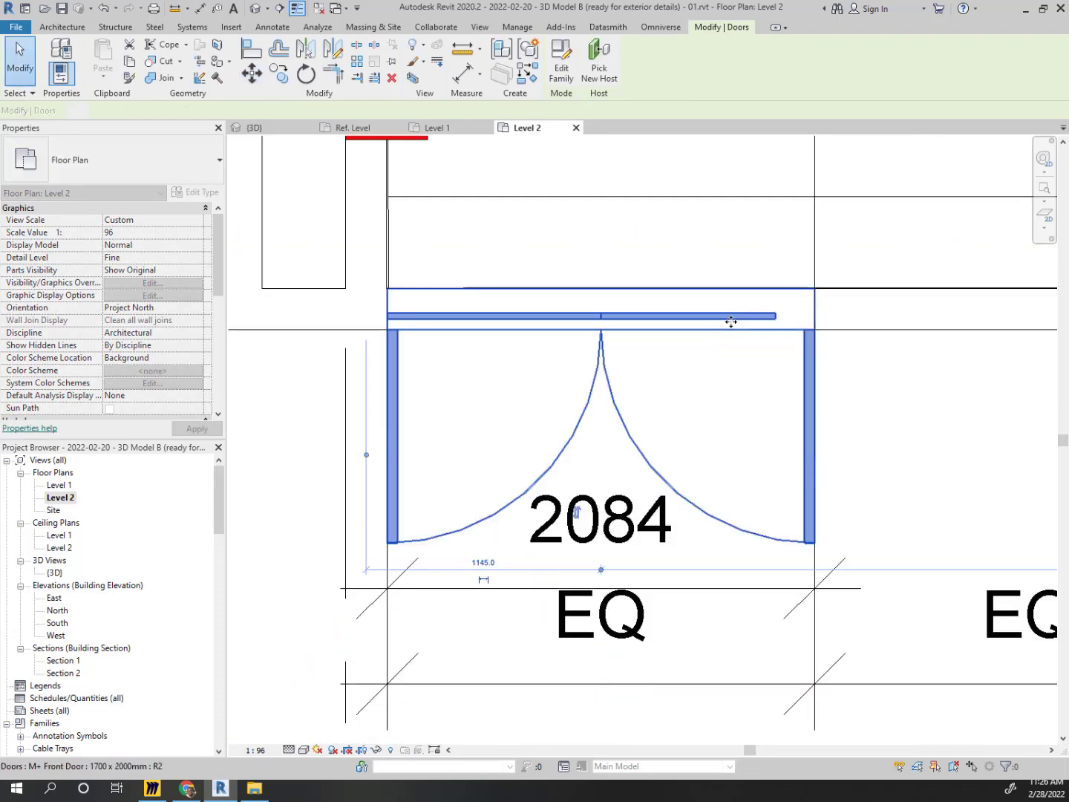
{"action": "key", "text": "Escape"}
Copy the M+ Front Door with the Multiple option from the westernmost bay into the second, third and fourth EQ bays
{"action": "scroll", "coordinate": [708, 345], "scroll_direction": "up", "scroll_amount": 4}
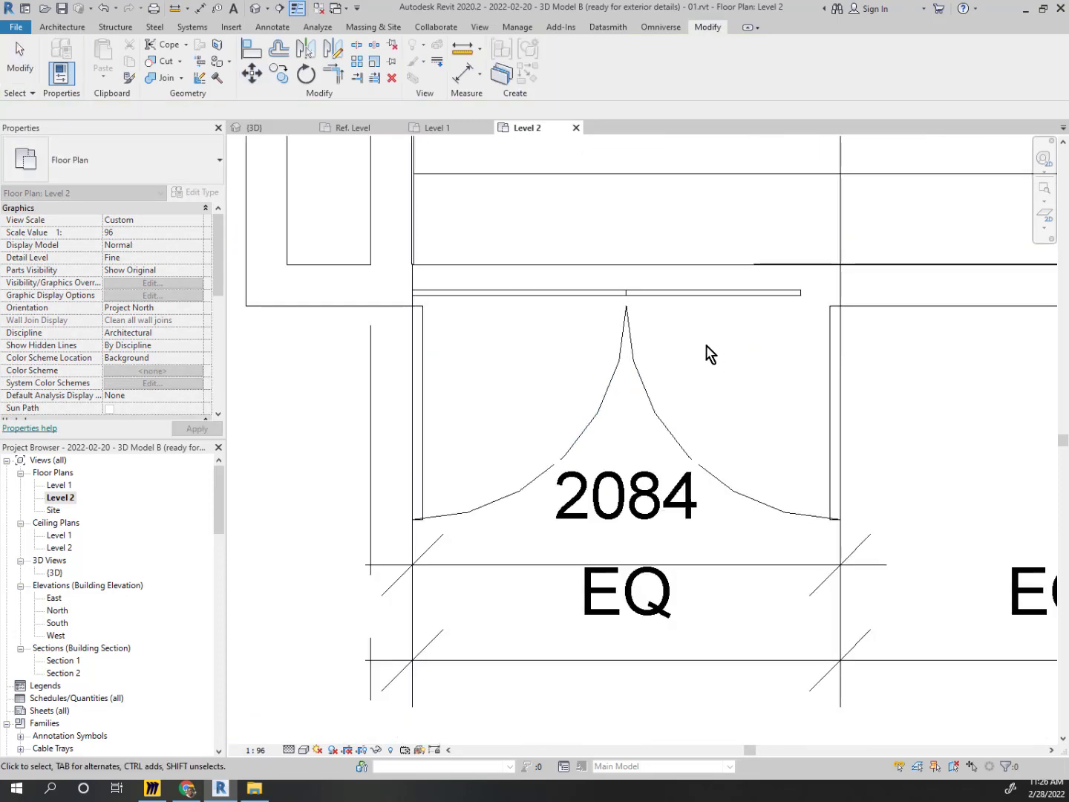
{"action": "scroll", "coordinate": [772, 297], "scroll_direction": "up", "scroll_amount": 1}
{"action": "left_click", "coordinate": [676, 293]}
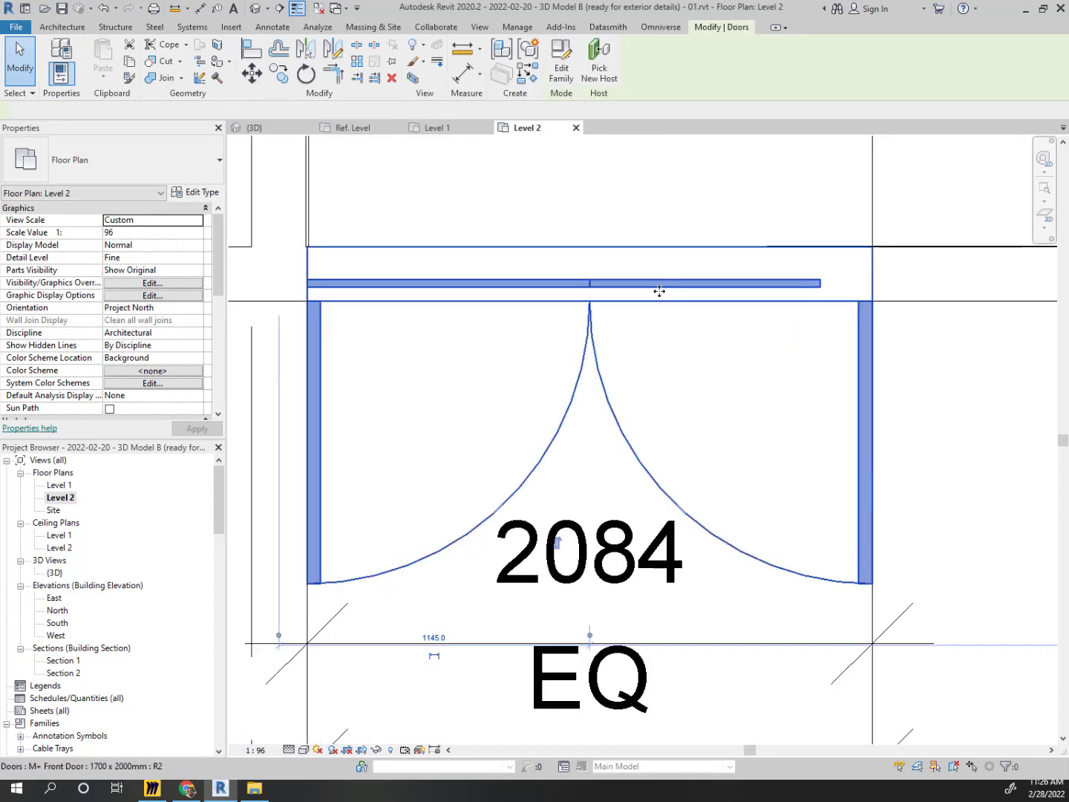
{"action": "scroll", "coordinate": [565, 317], "scroll_direction": "down", "scroll_amount": 3}
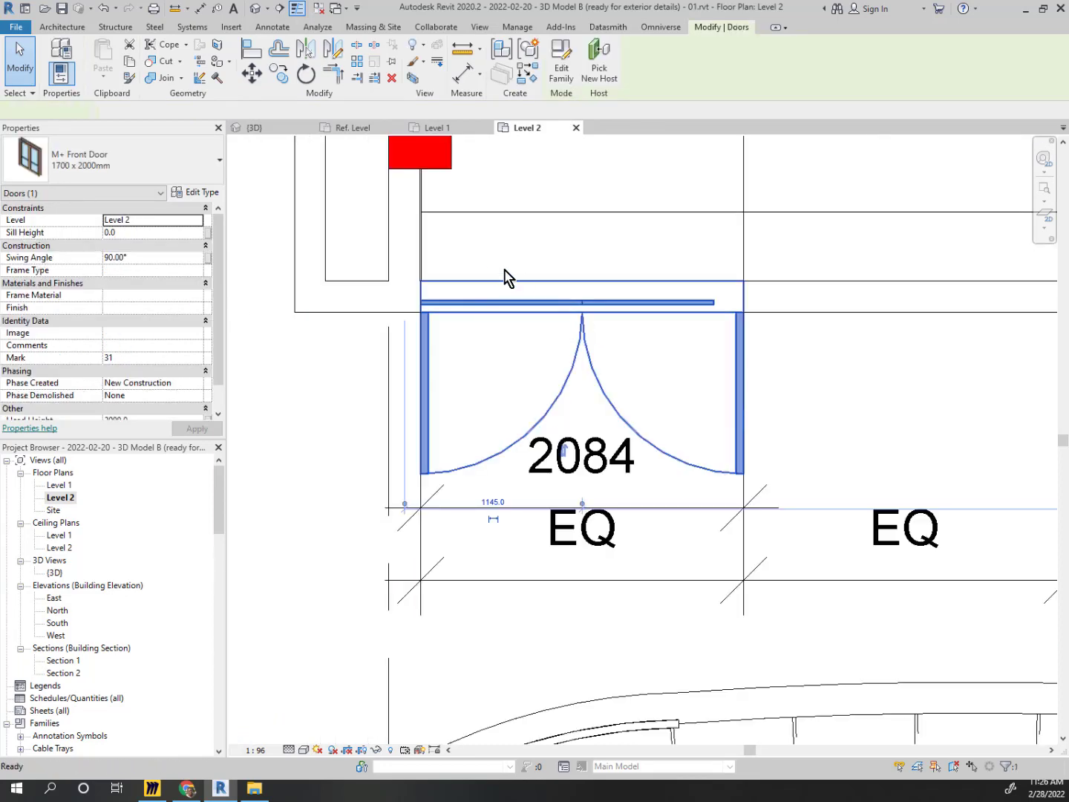
{"action": "key", "text": "c"}
{"action": "key", "text": "o"}
{"action": "left_click", "coordinate": [421, 282]}
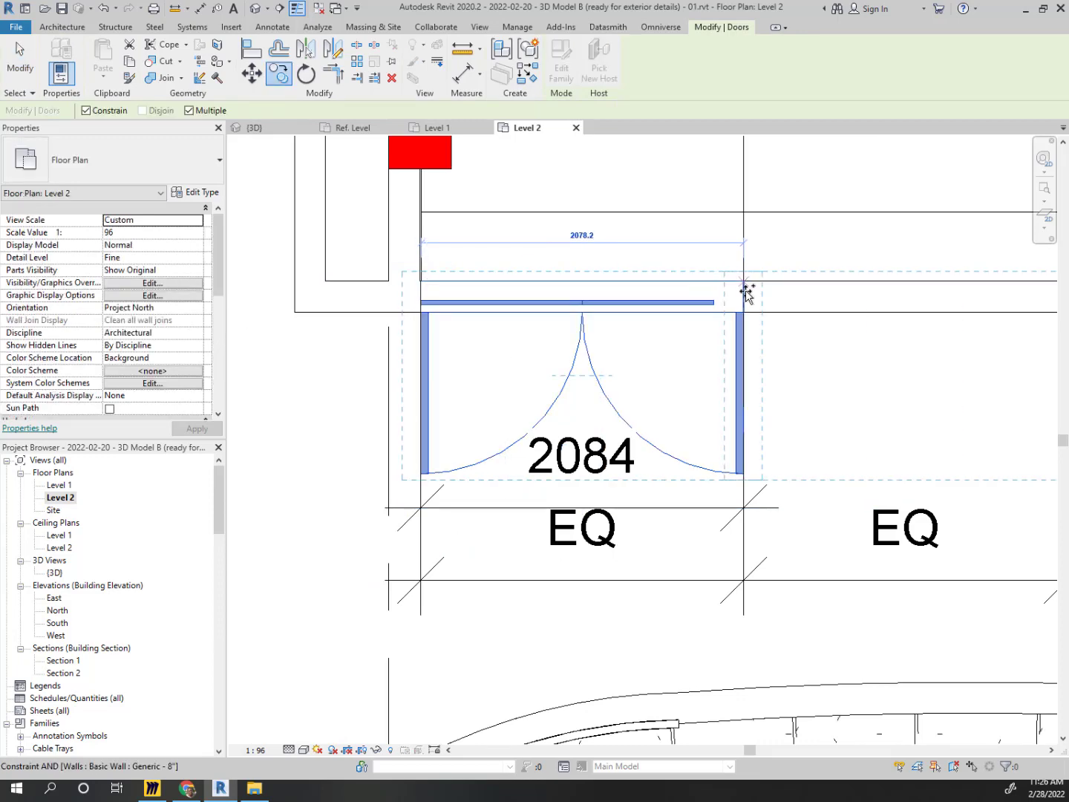
{"action": "left_click", "coordinate": [746, 291]}
{"action": "middle_click_drag", "start_coordinate": [851, 319], "coordinate": [430, 348]}
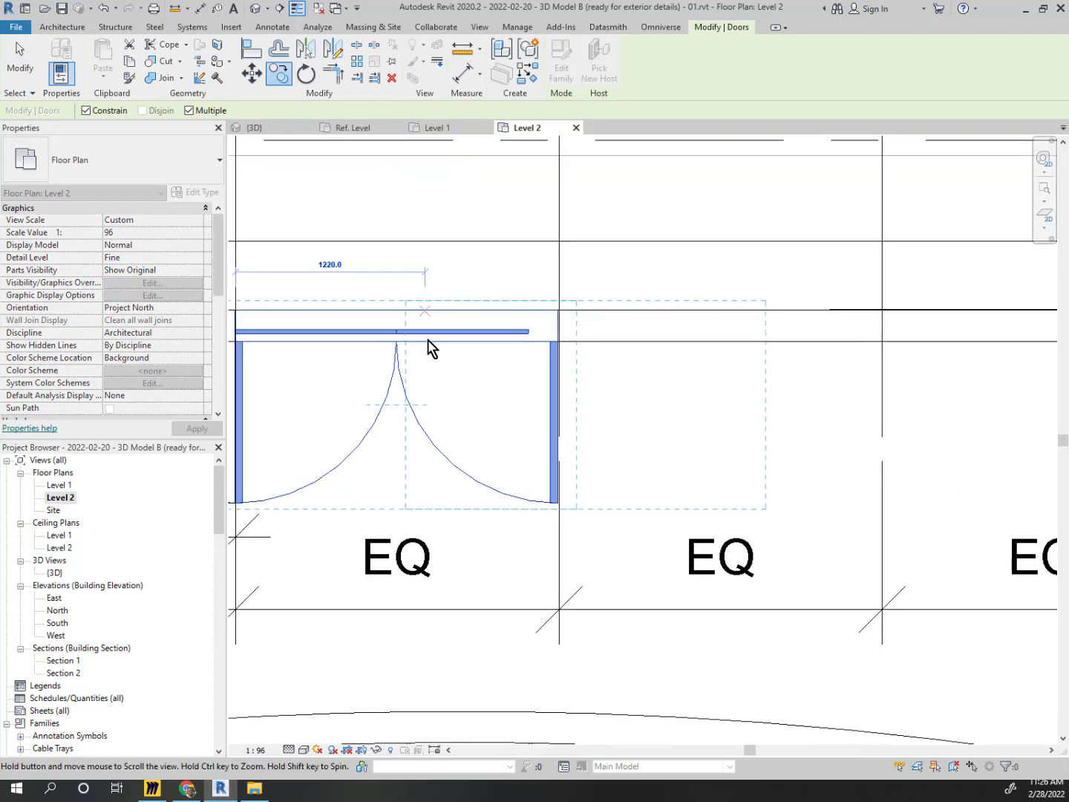
{"action": "scroll", "coordinate": [587, 324], "scroll_direction": "down", "scroll_amount": 3}
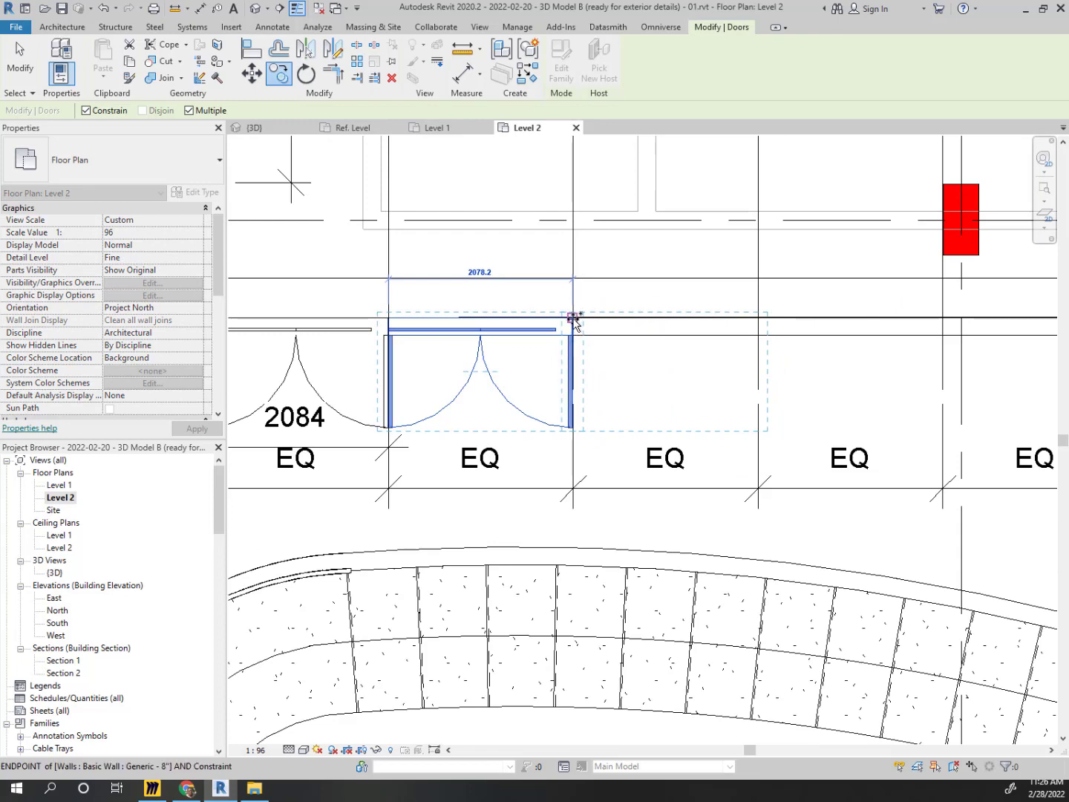
{"action": "left_click", "coordinate": [758, 318]}
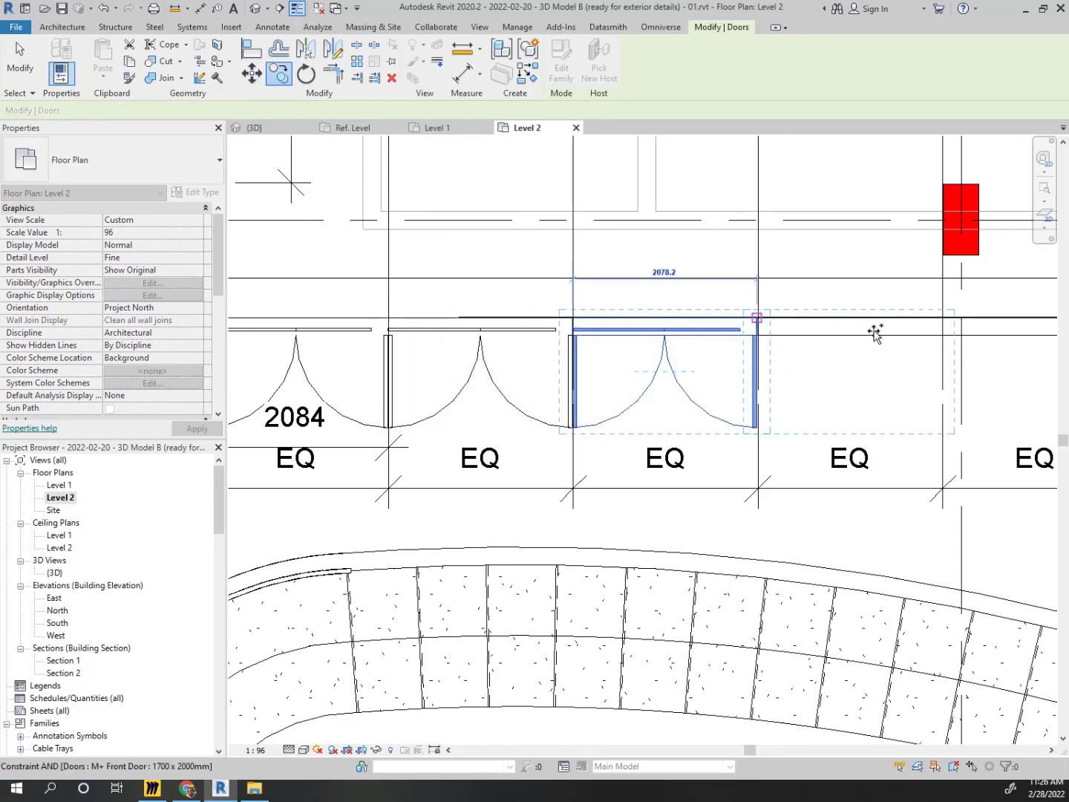
Continue copying the M+ Front Door eastward into the fifth, sixth and seventh EQ bays and finish the command
{"action": "middle_click_drag", "start_coordinate": [695, 347], "coordinate": [485, 348]}
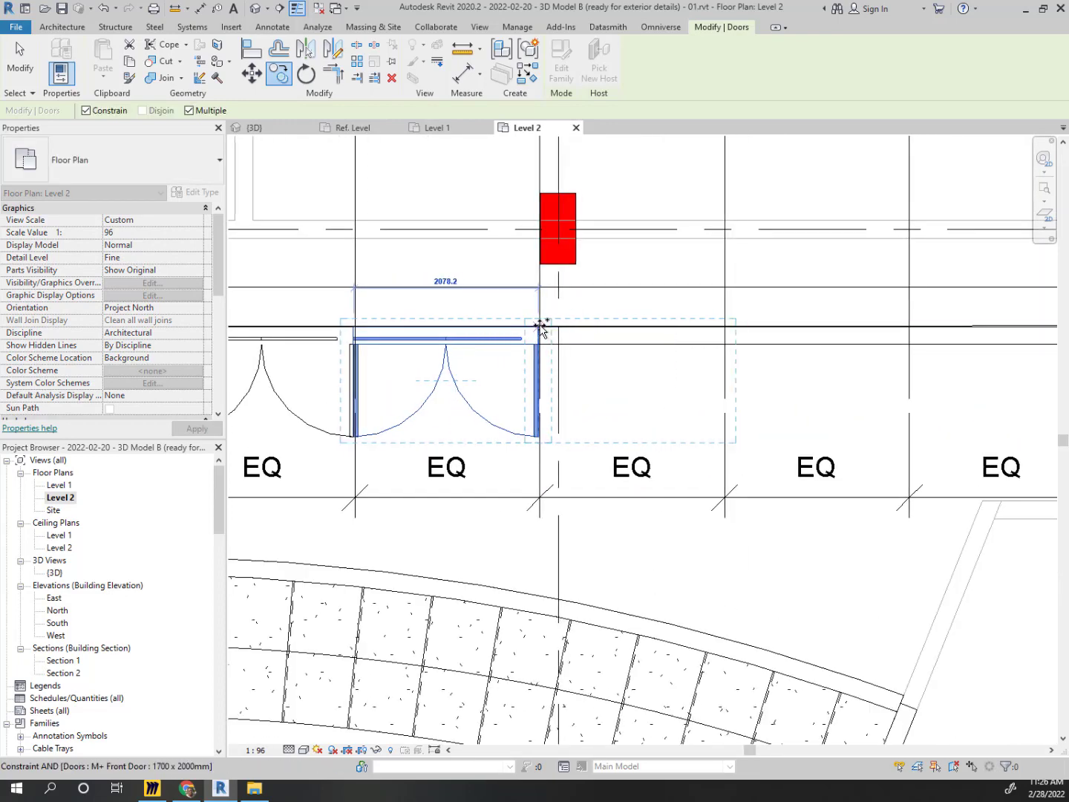
{"action": "scroll", "coordinate": [542, 327], "scroll_direction": "up", "scroll_amount": 4}
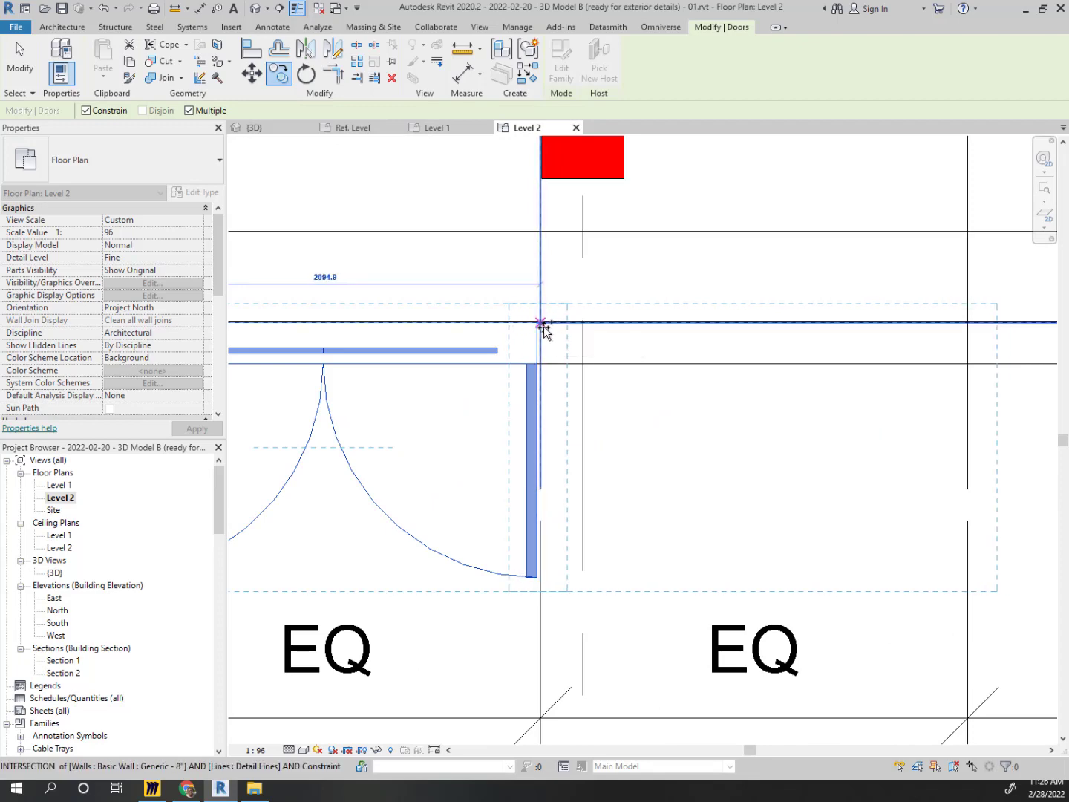
{"action": "scroll", "coordinate": [541, 328], "scroll_direction": "down", "scroll_amount": 4}
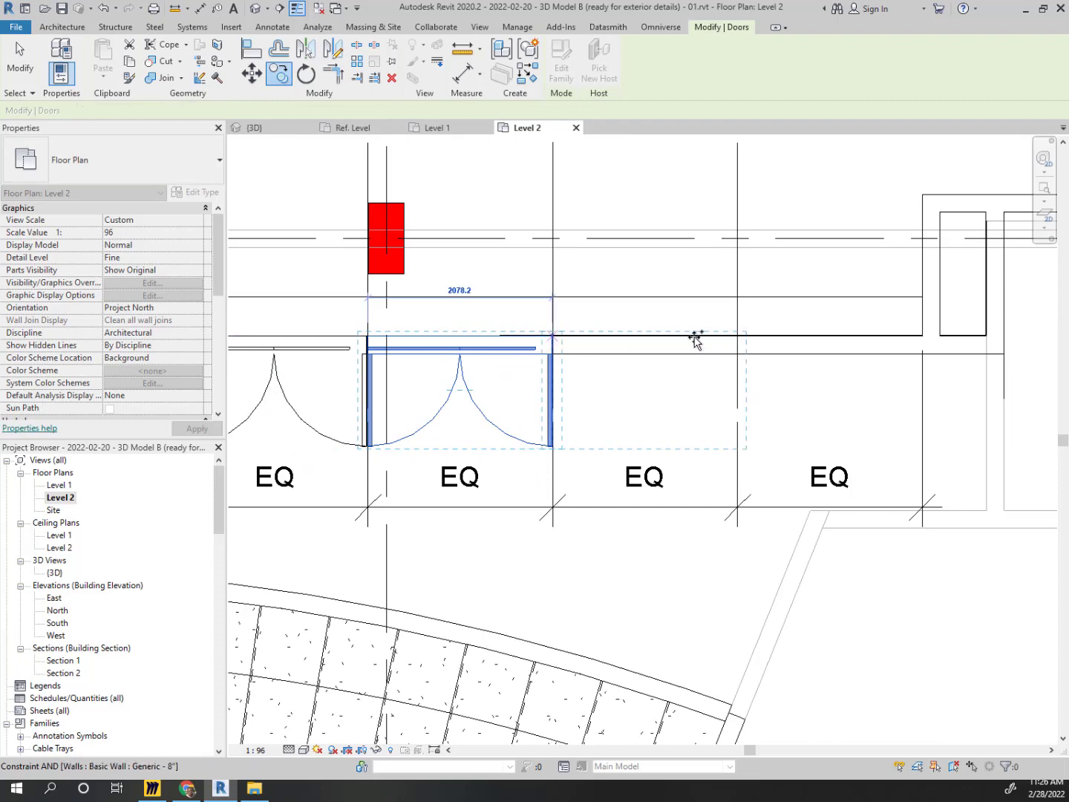
{"action": "left_click", "coordinate": [738, 336]}
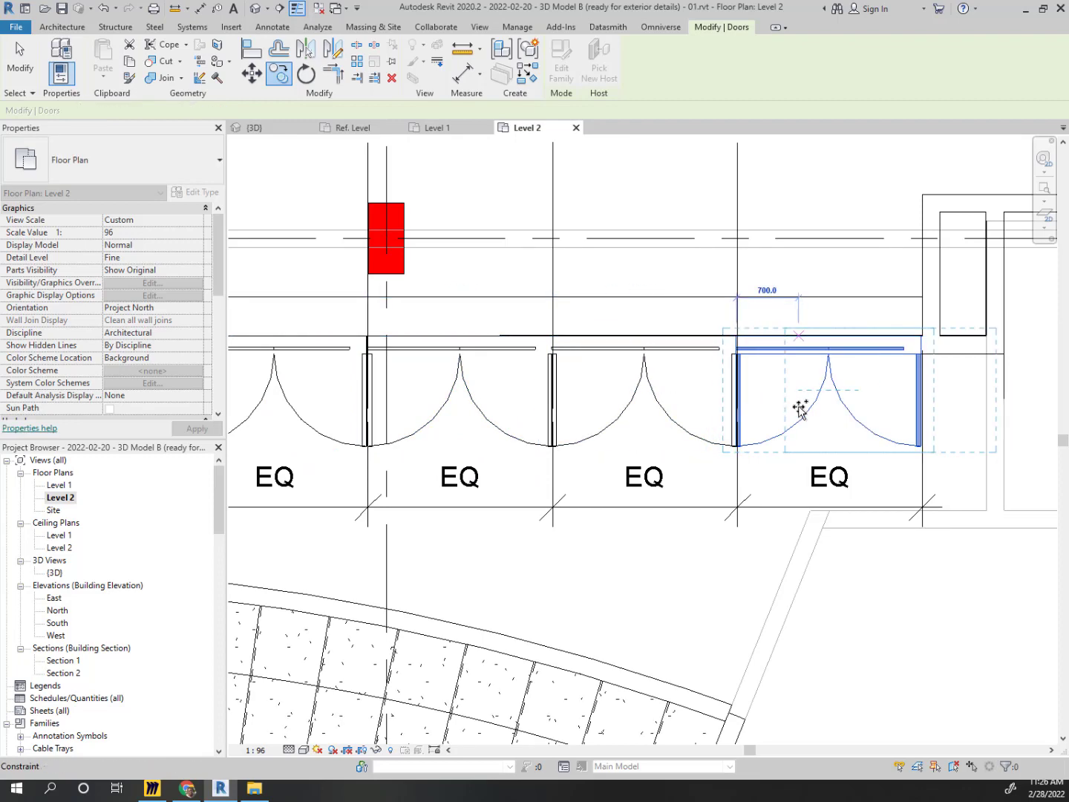
{"action": "key", "text": "Escape"}
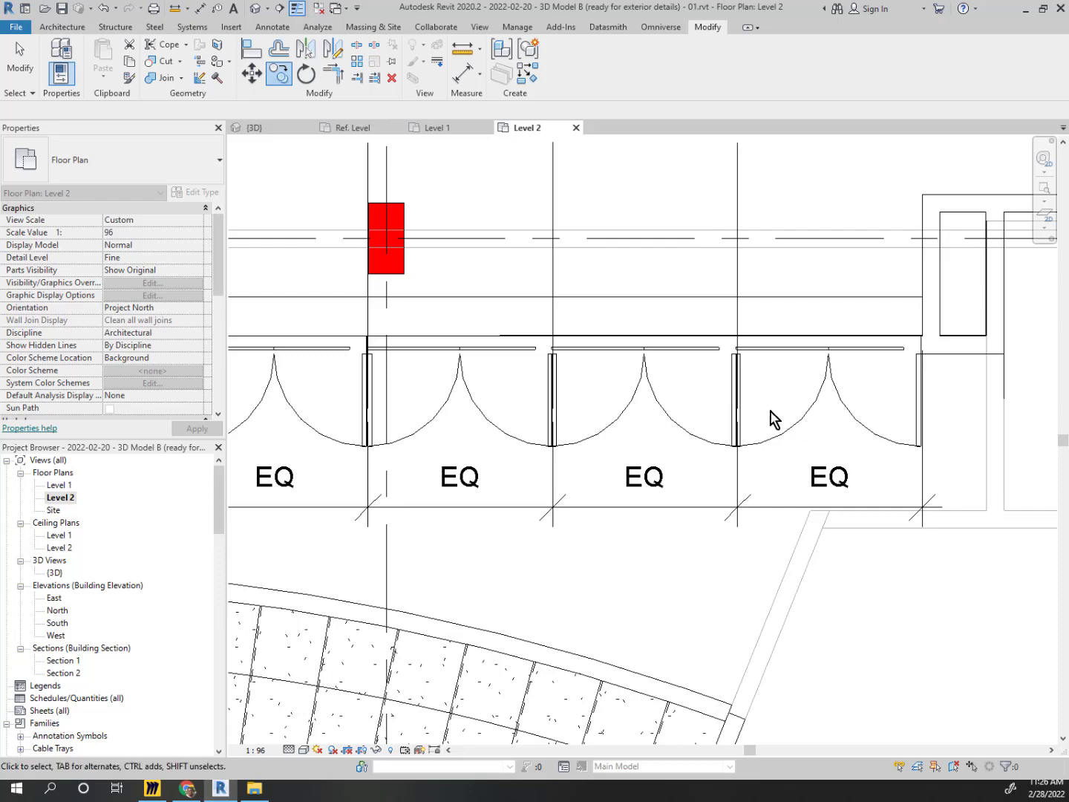
{"action": "scroll", "coordinate": [771, 419], "scroll_direction": "down", "scroll_amount": 5}
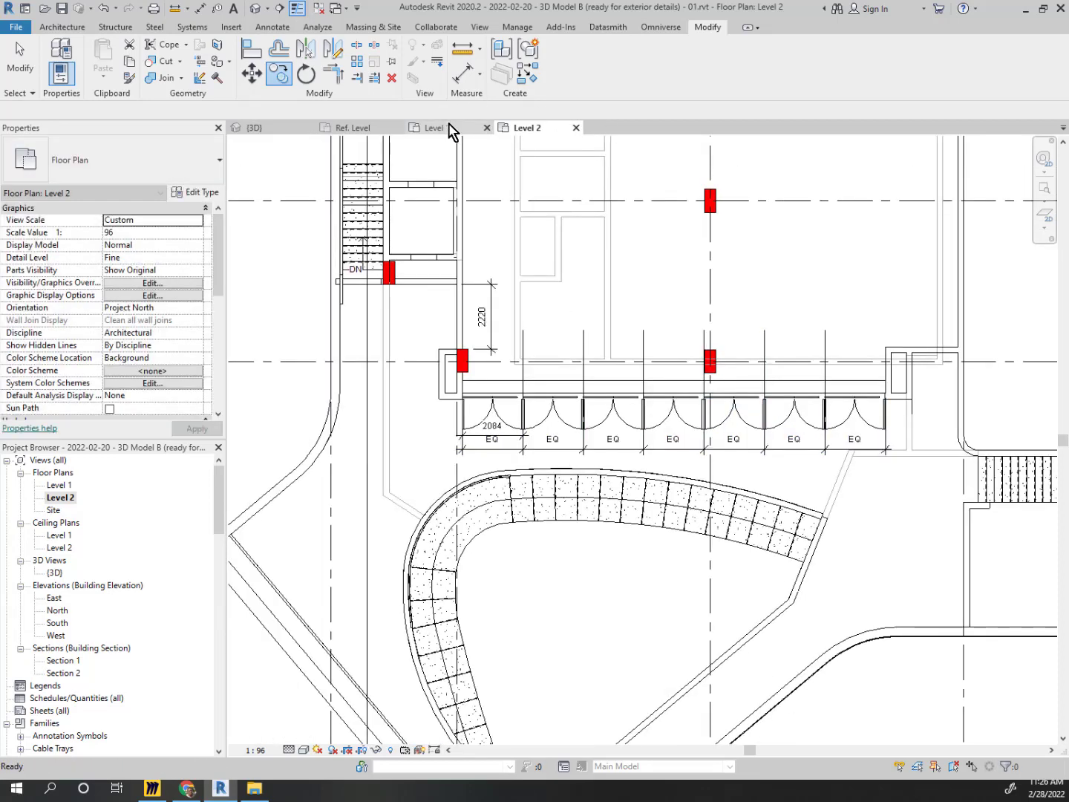
{"action": "key", "text": "Escape"}
Open the 3D view and bring up the type properties of the westernmost M+ Front Door
{"action": "left_click", "coordinate": [297, 130]}
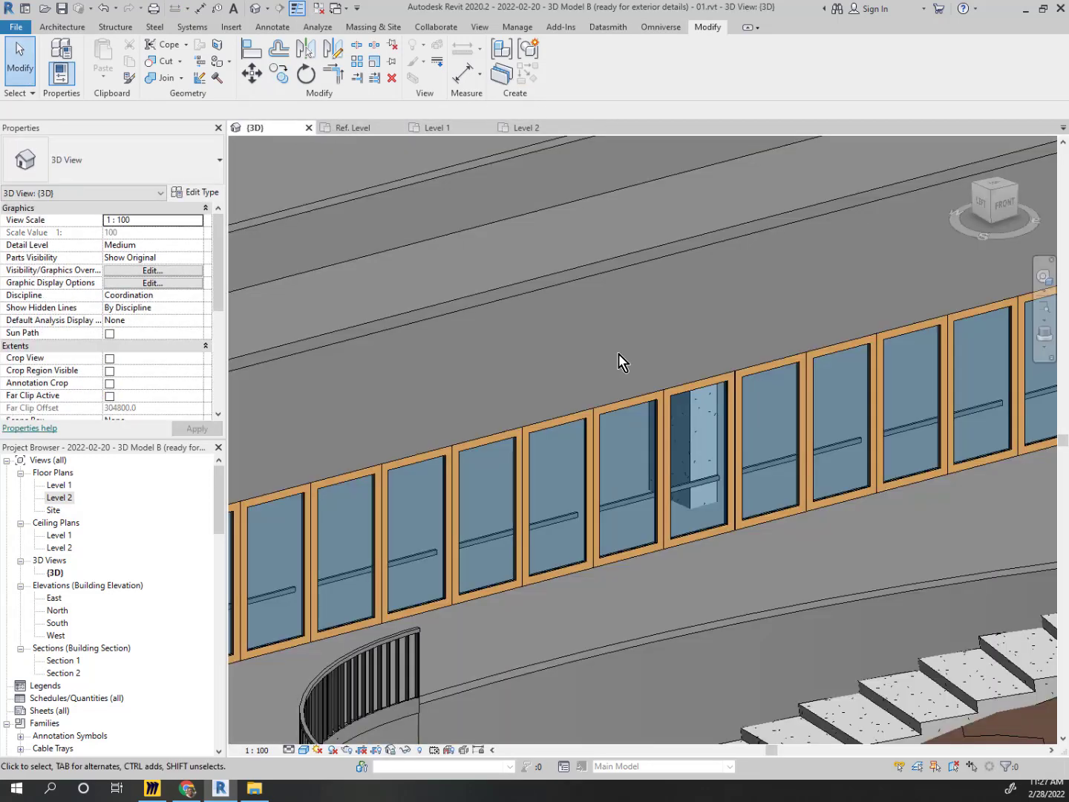
{"action": "scroll", "coordinate": [638, 400], "scroll_direction": "down", "scroll_amount": 3}
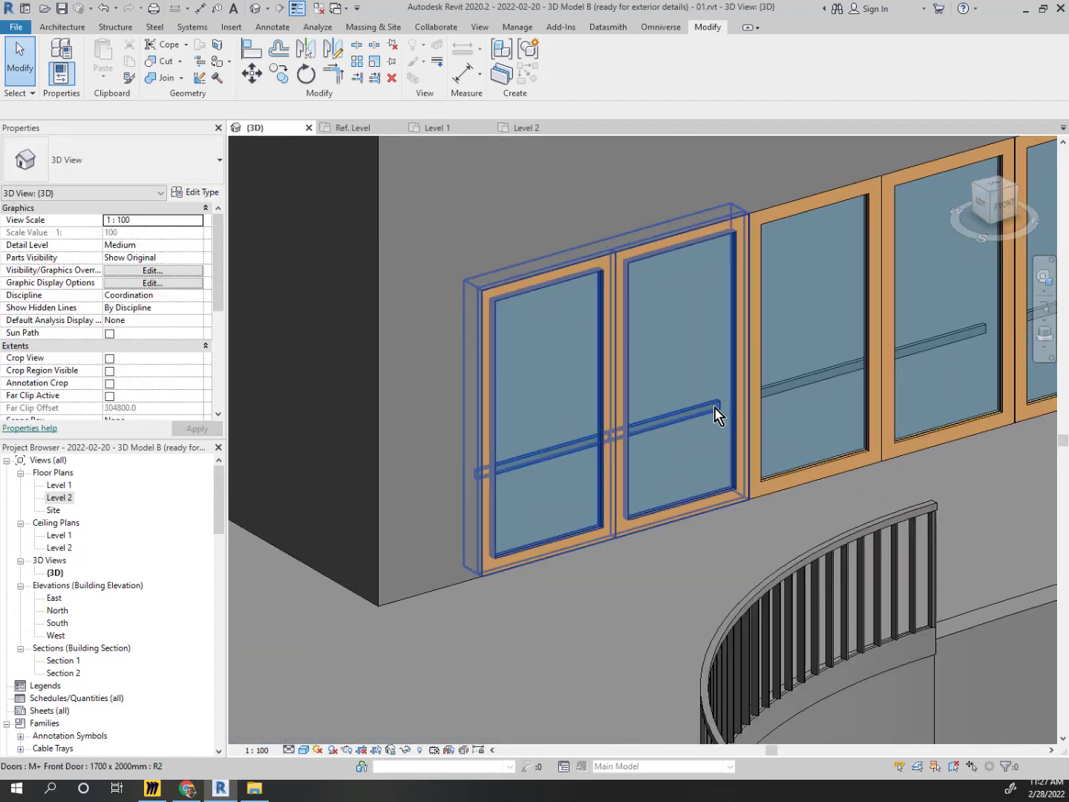
{"action": "left_click", "coordinate": [583, 361]}
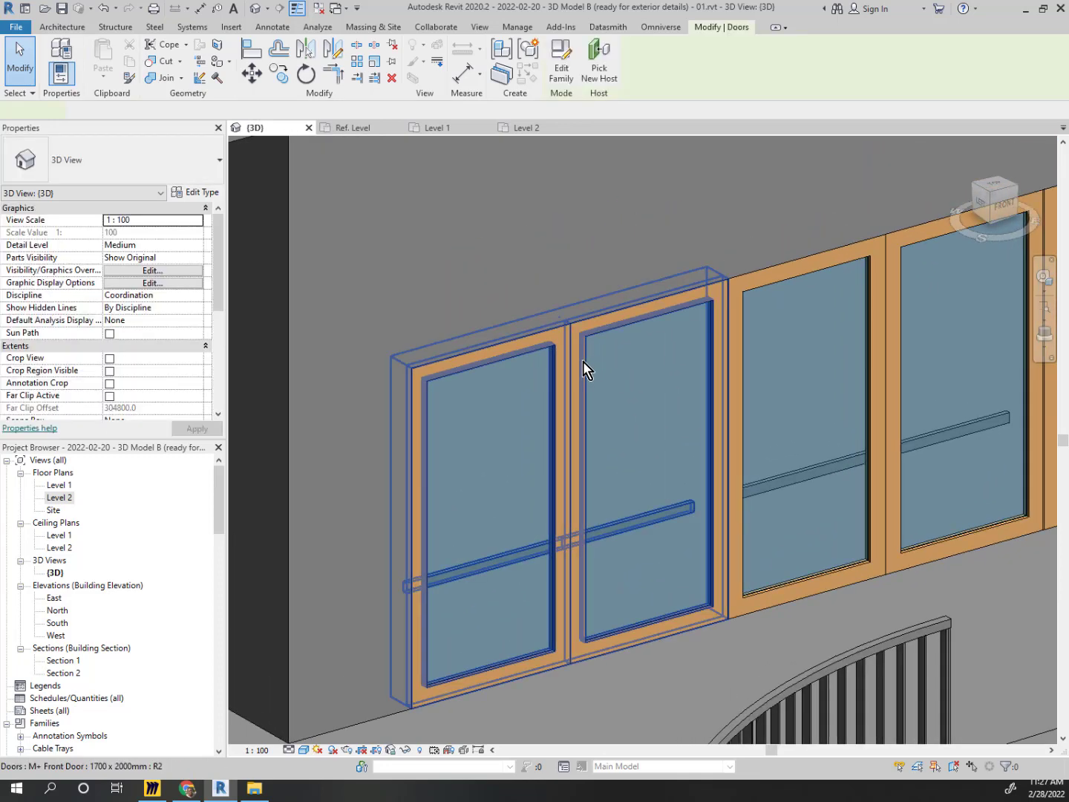
{"action": "left_click", "coordinate": [211, 194]}
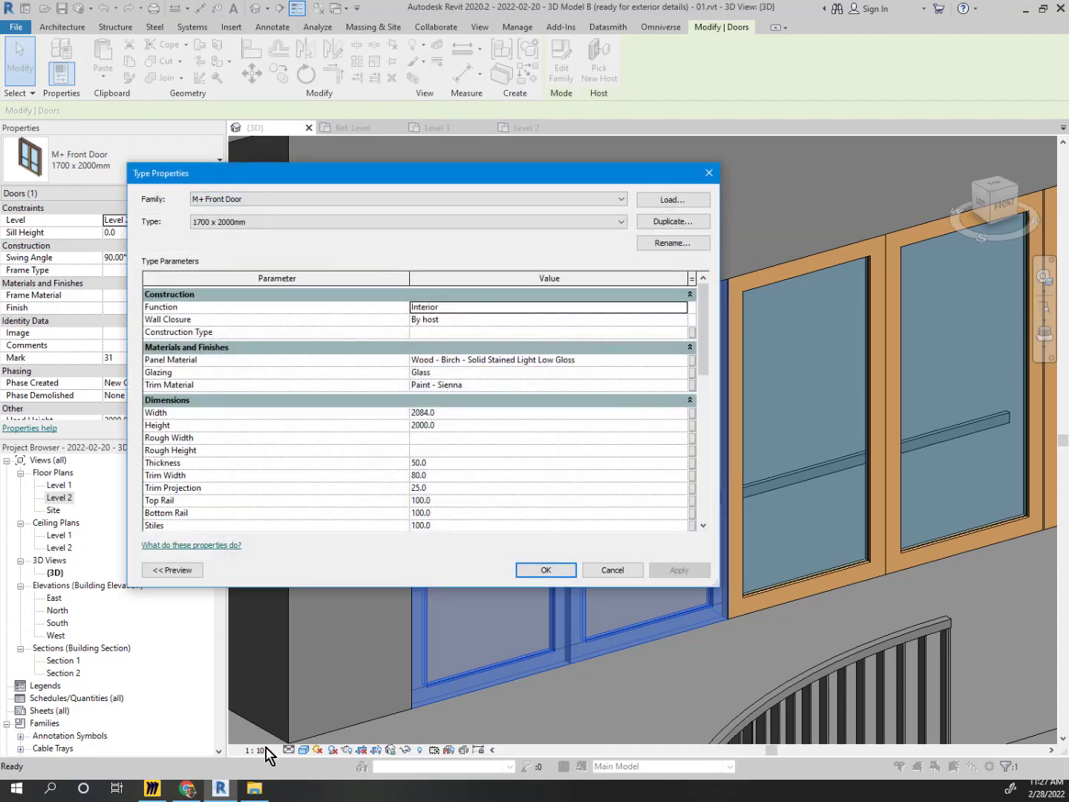
Switch to Miro and examine the front door height in the Section 4 drawing on the BIM Digital Whiteboard
{"action": "left_click", "coordinate": [152, 788]}
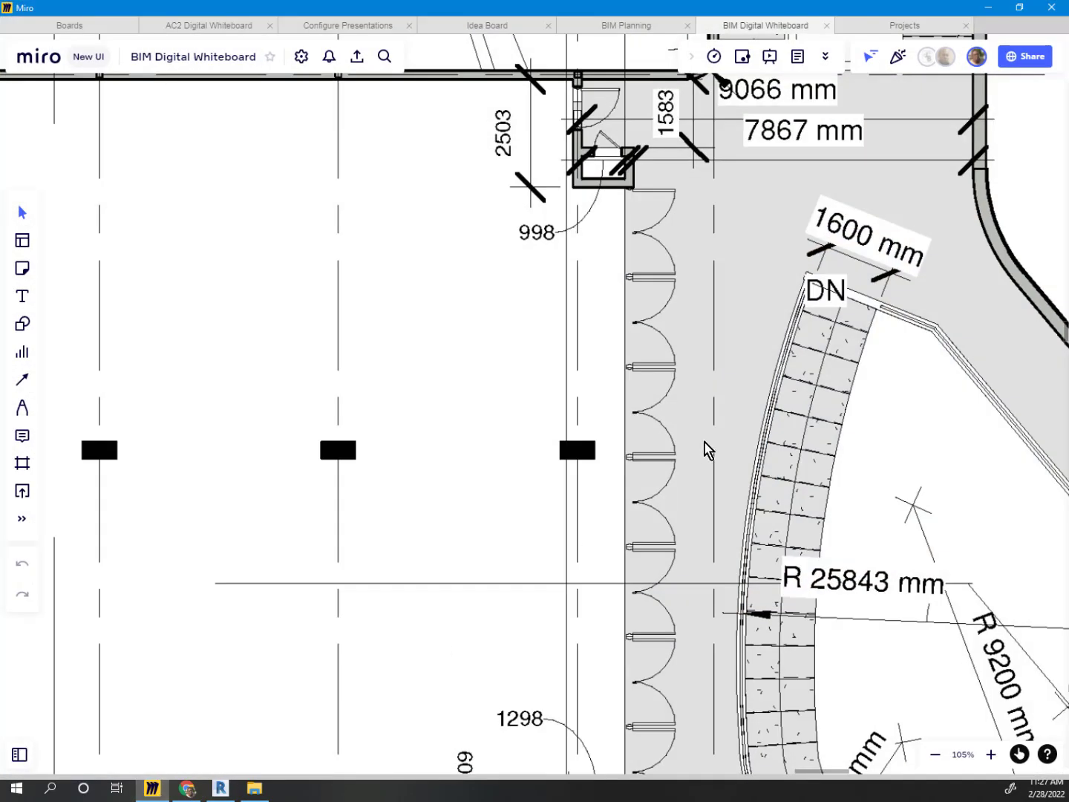
{"action": "scroll", "coordinate": [623, 422], "scroll_direction": "down", "scroll_amount": 3}
{"action": "scroll", "coordinate": [625, 423], "scroll_direction": "down", "scroll_amount": 5}
{"action": "middle_click_drag", "start_coordinate": [402, 545], "coordinate": [766, 144]}
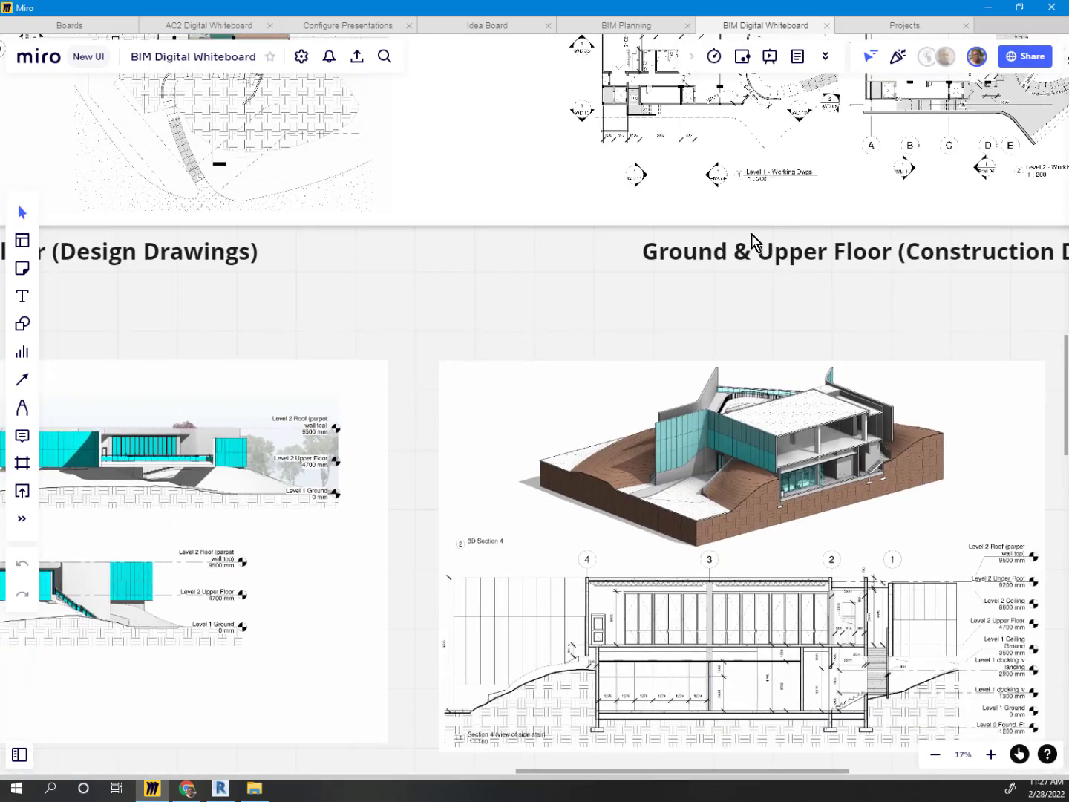
{"action": "scroll", "coordinate": [752, 236], "scroll_direction": "down", "scroll_amount": 1}
{"action": "middle_click_drag", "start_coordinate": [724, 617], "coordinate": [757, 471]}
{"action": "middle_click_drag", "start_coordinate": [806, 632], "coordinate": [757, 255]}
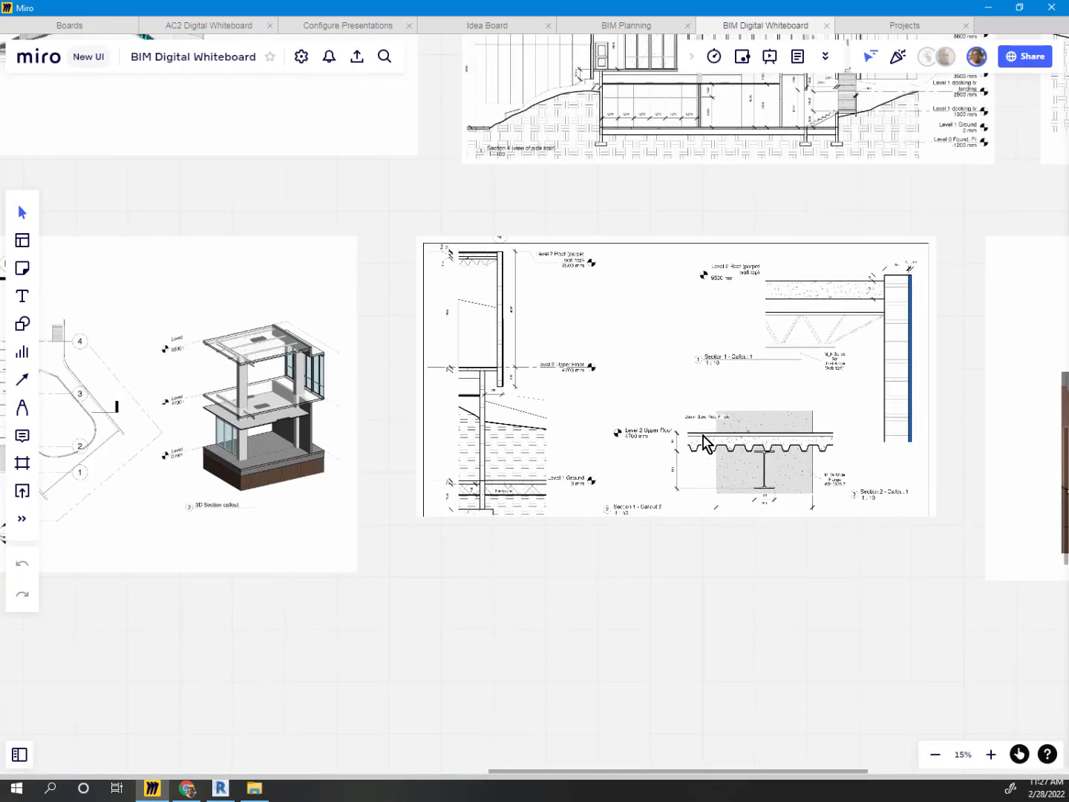
{"action": "middle_click_drag", "start_coordinate": [749, 318], "coordinate": [714, 456]}
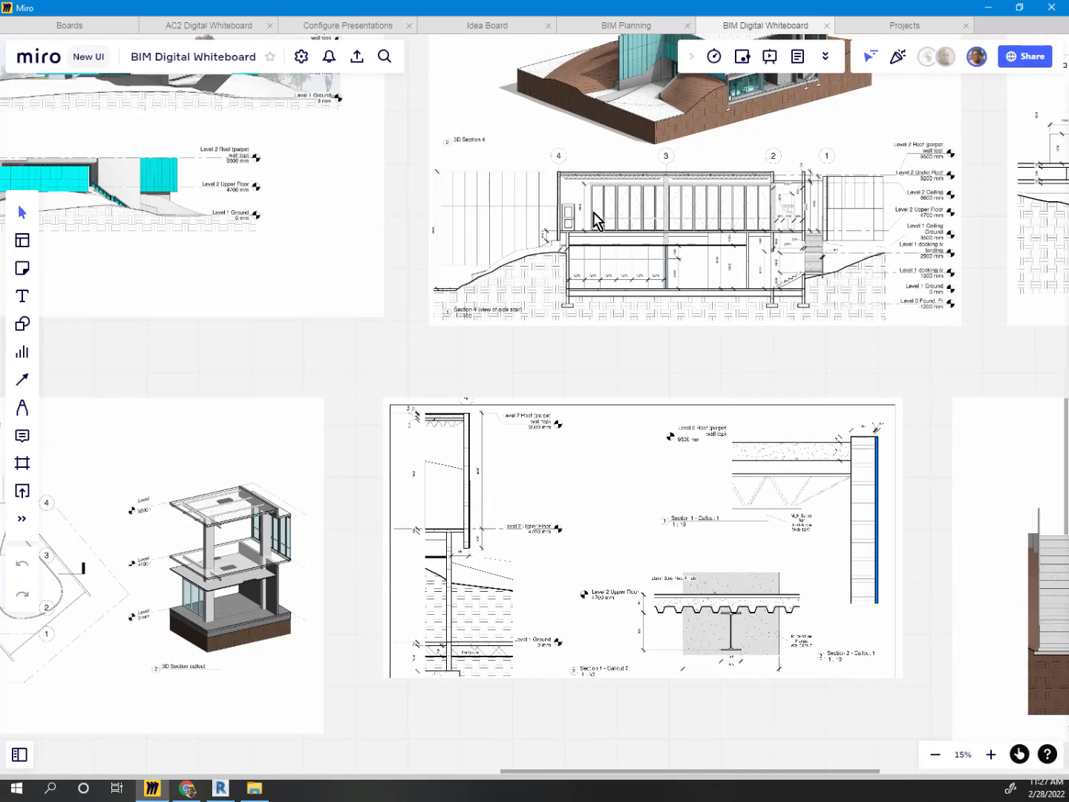
{"action": "scroll", "coordinate": [594, 220], "scroll_direction": "up", "scroll_amount": 10}
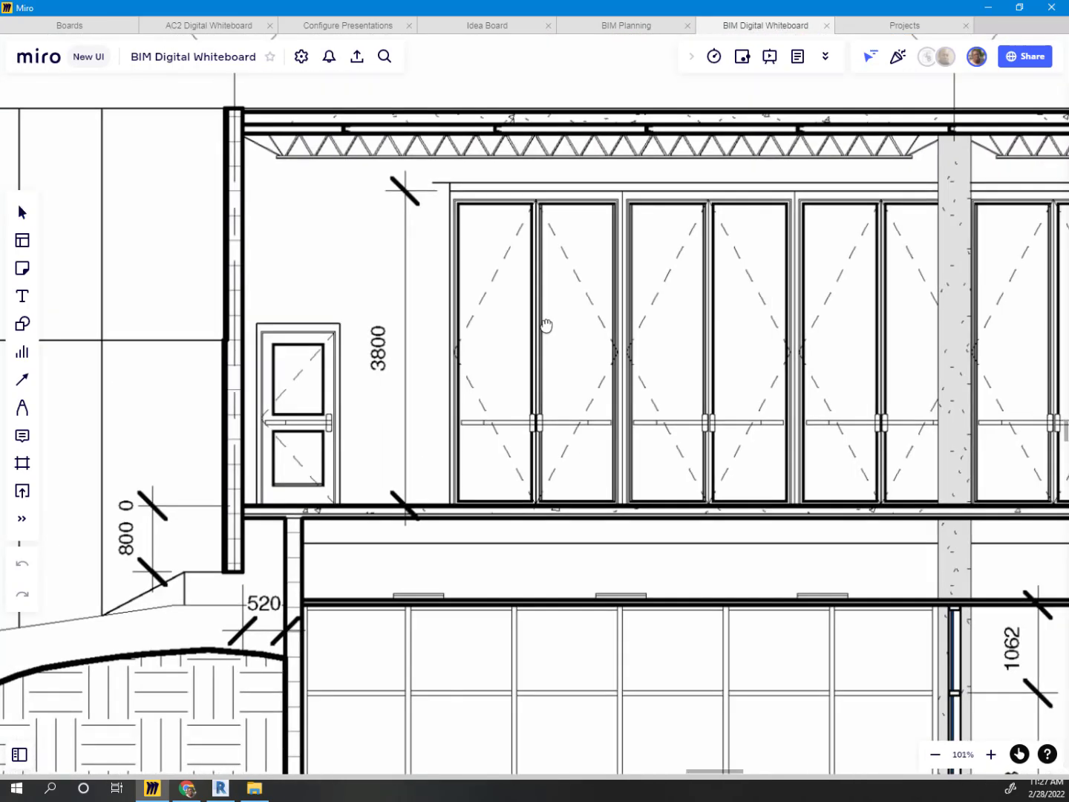
{"action": "middle_click_drag", "start_coordinate": [546, 325], "coordinate": [526, 345]}
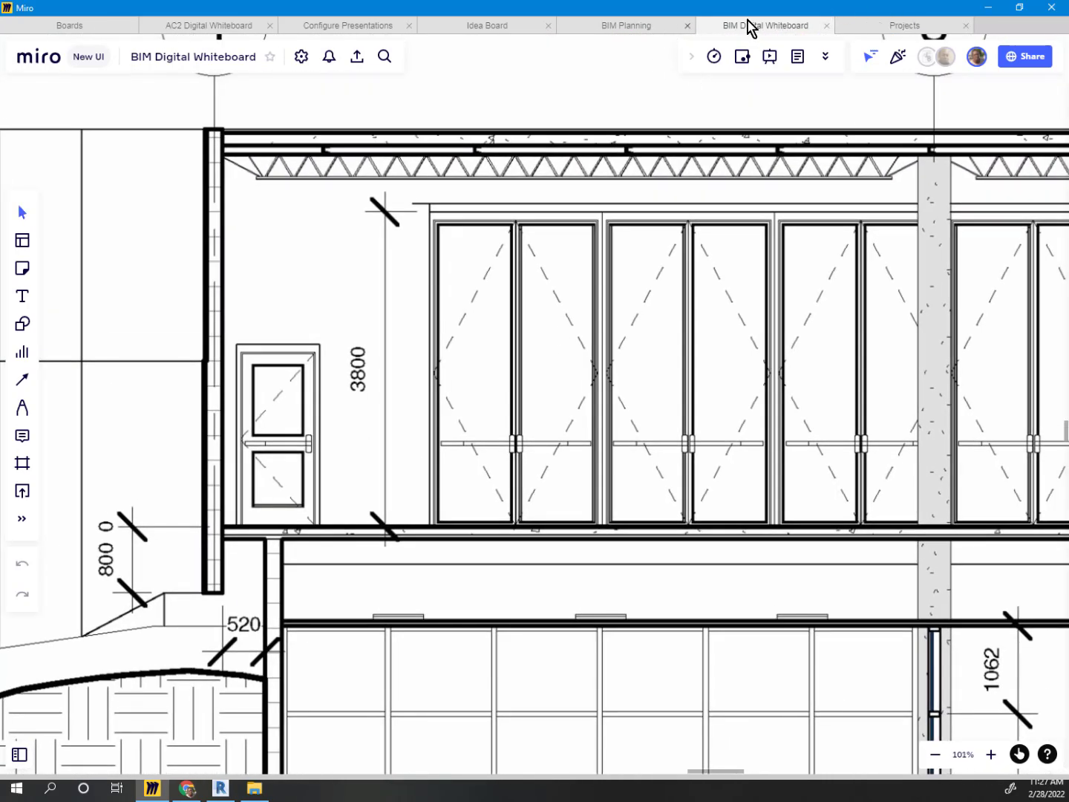
Return to Revit, set the type Height of the M+ Front Door 1700 x 2000mm to 3800 and accept the change
{"action": "left_click", "coordinate": [976, 10]}
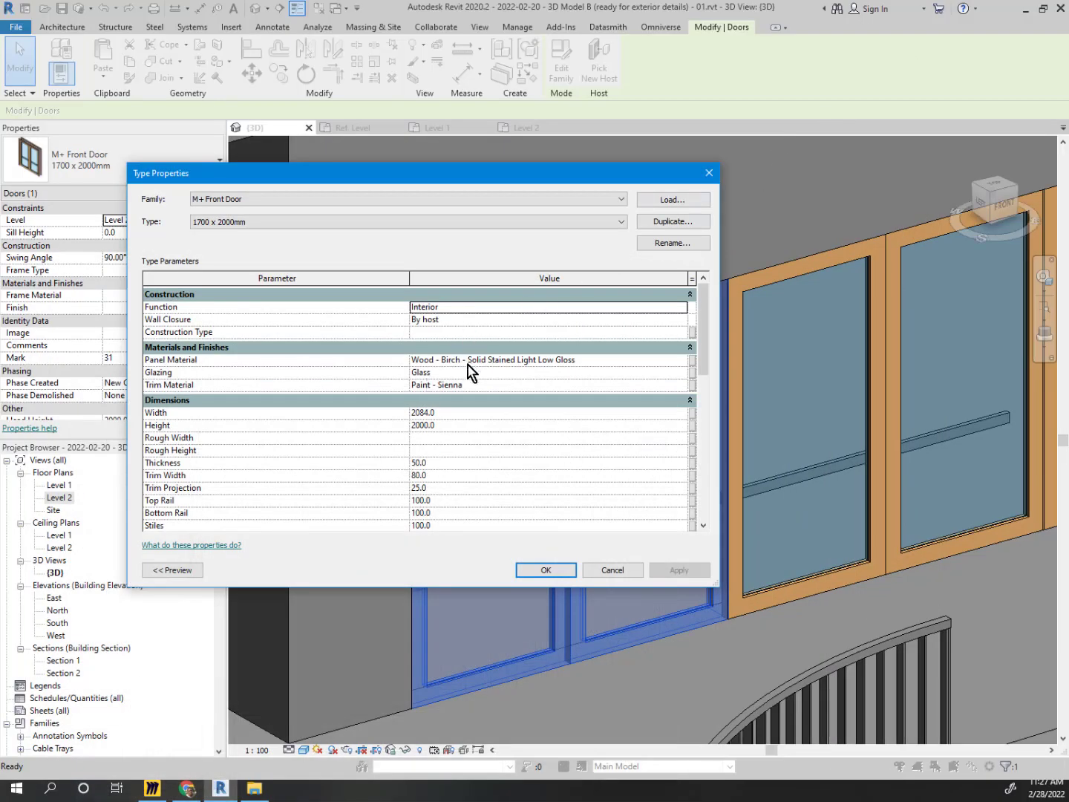
{"action": "left_click", "coordinate": [451, 424]}
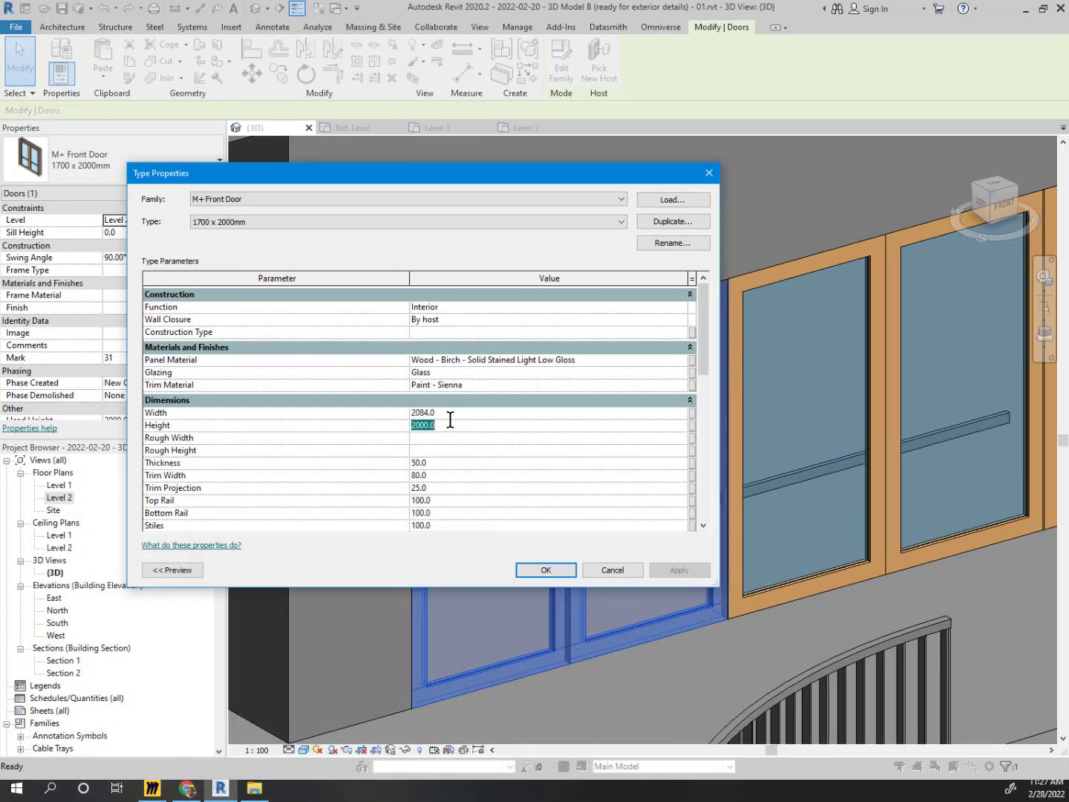
{"action": "type", "text": "38"}
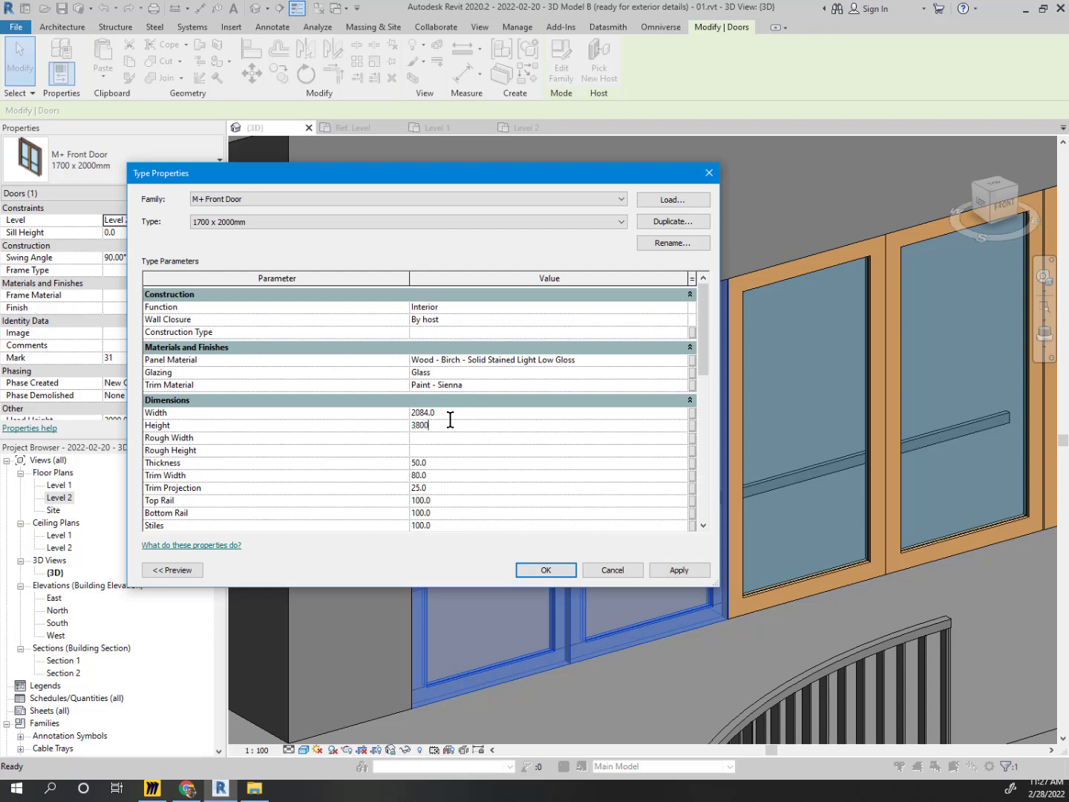
{"action": "left_click", "coordinate": [549, 573]}
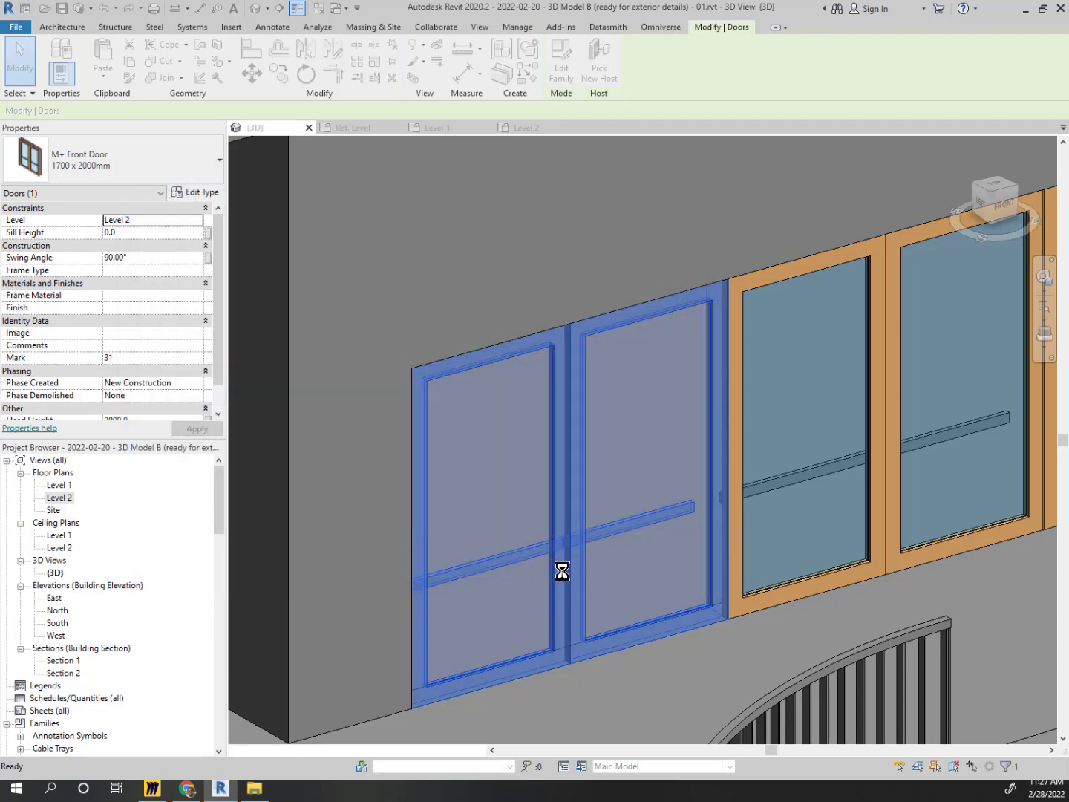
{"action": "scroll", "coordinate": [534, 567], "scroll_direction": "down", "scroll_amount": 5}
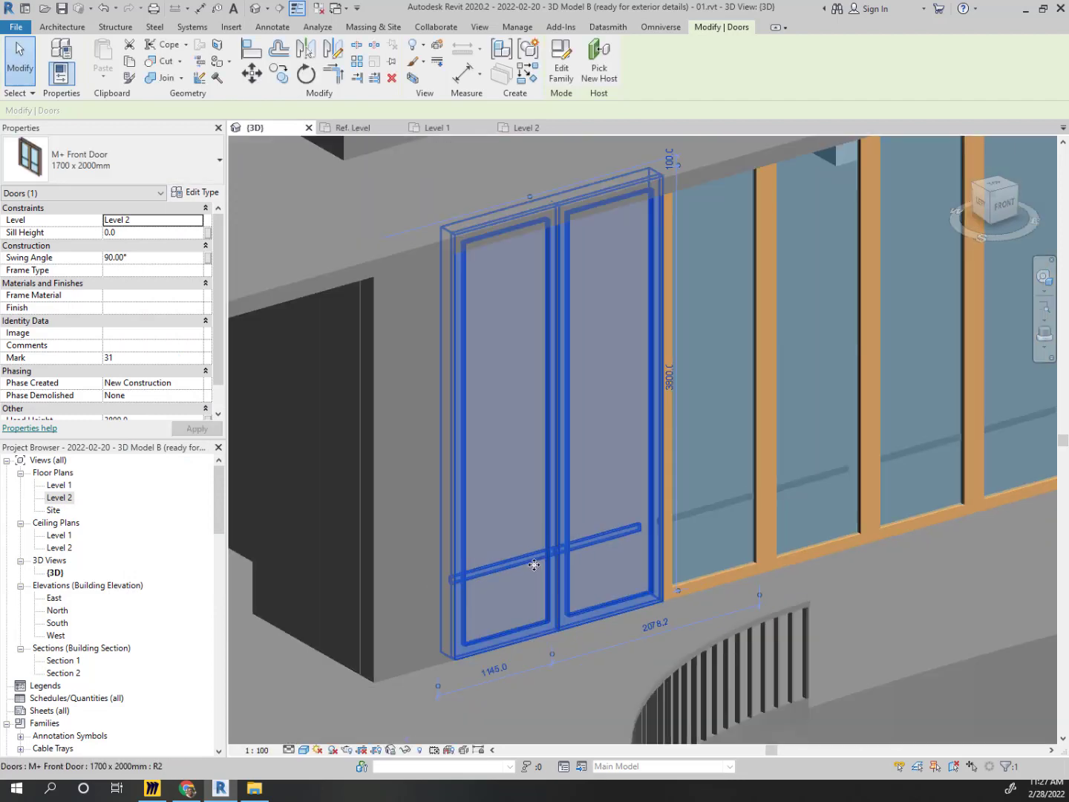
{"action": "middle_click_drag", "start_coordinate": [538, 529], "coordinate": [426, 488]}
{"action": "key", "text": "Escape"}
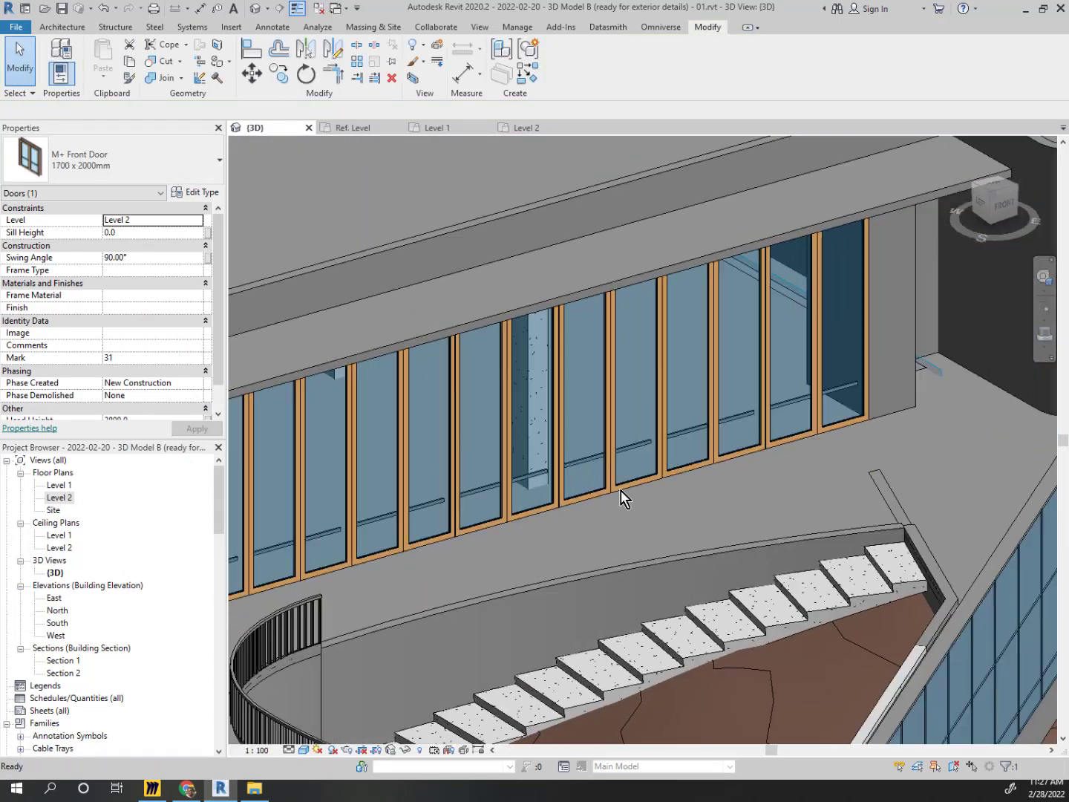
Open the M+ Front Door family for editing from one of the placed doors, removing the unsatisfied constraints
{"action": "scroll", "coordinate": [640, 480], "scroll_direction": "up", "scroll_amount": 5}
{"action": "scroll", "coordinate": [640, 493], "scroll_direction": "up", "scroll_amount": 6}
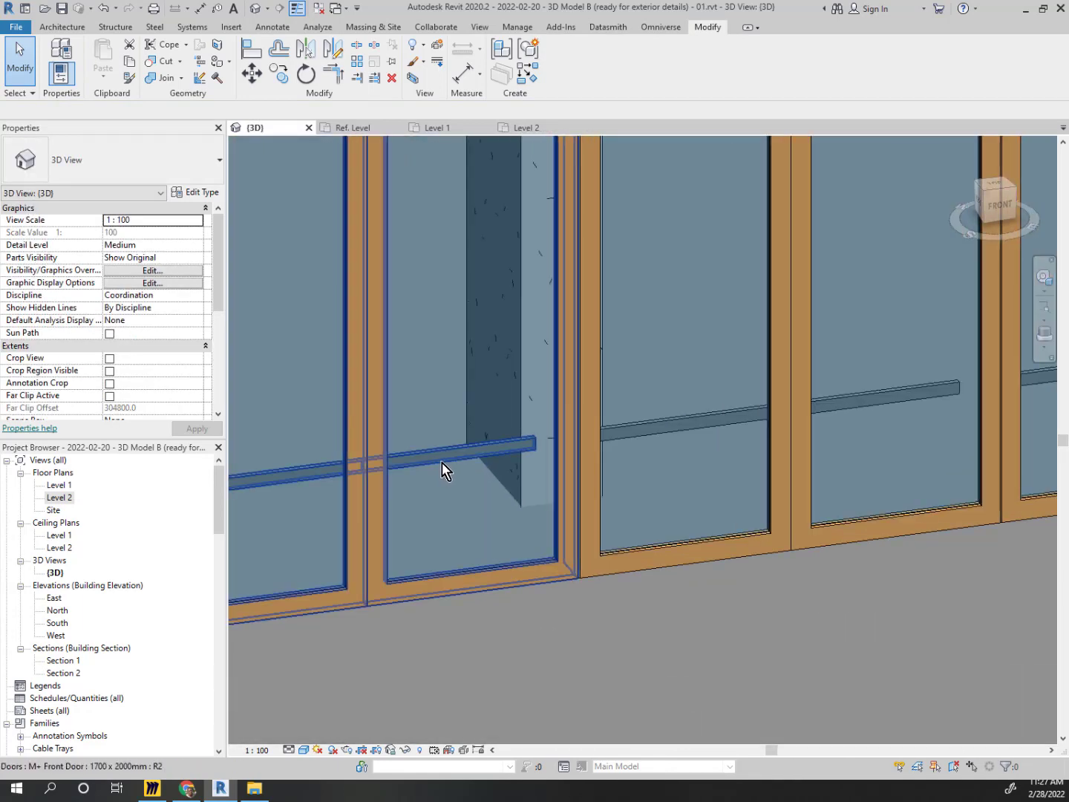
{"action": "left_click", "coordinate": [442, 462]}
{"action": "left_click", "coordinate": [557, 77]}
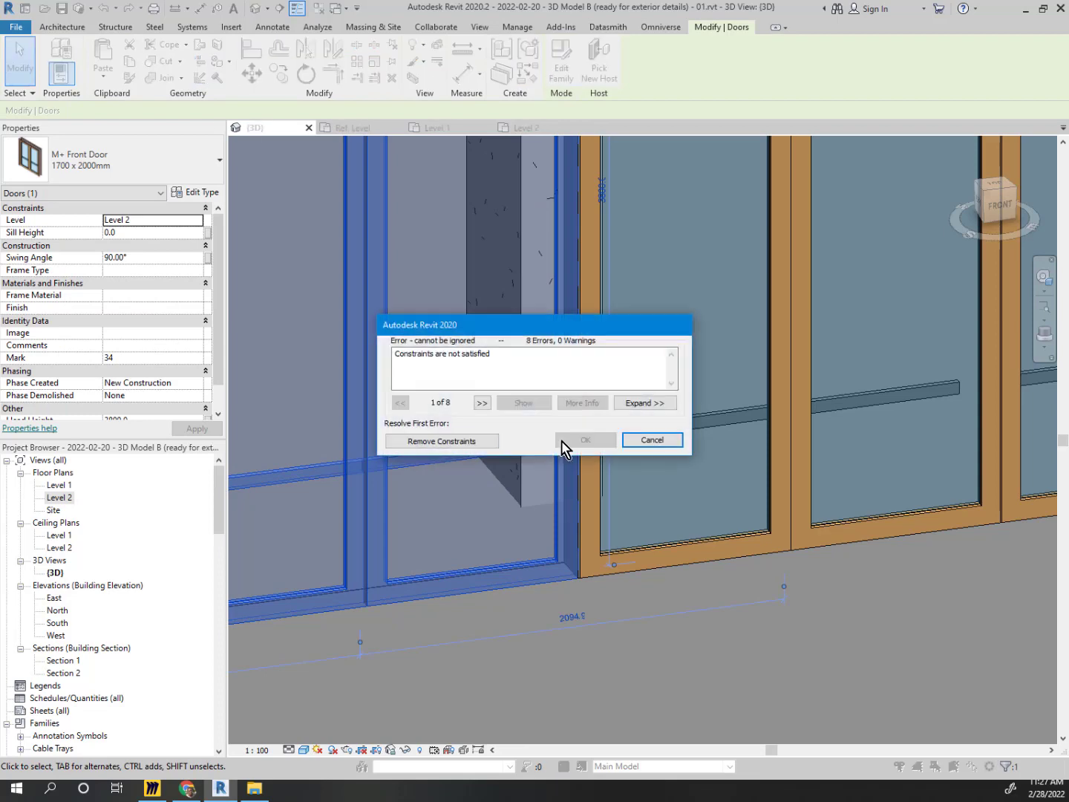
{"action": "left_click", "coordinate": [478, 441]}
{"action": "left_click", "coordinate": [619, 393]}
{"action": "left_click", "coordinate": [555, 71]}
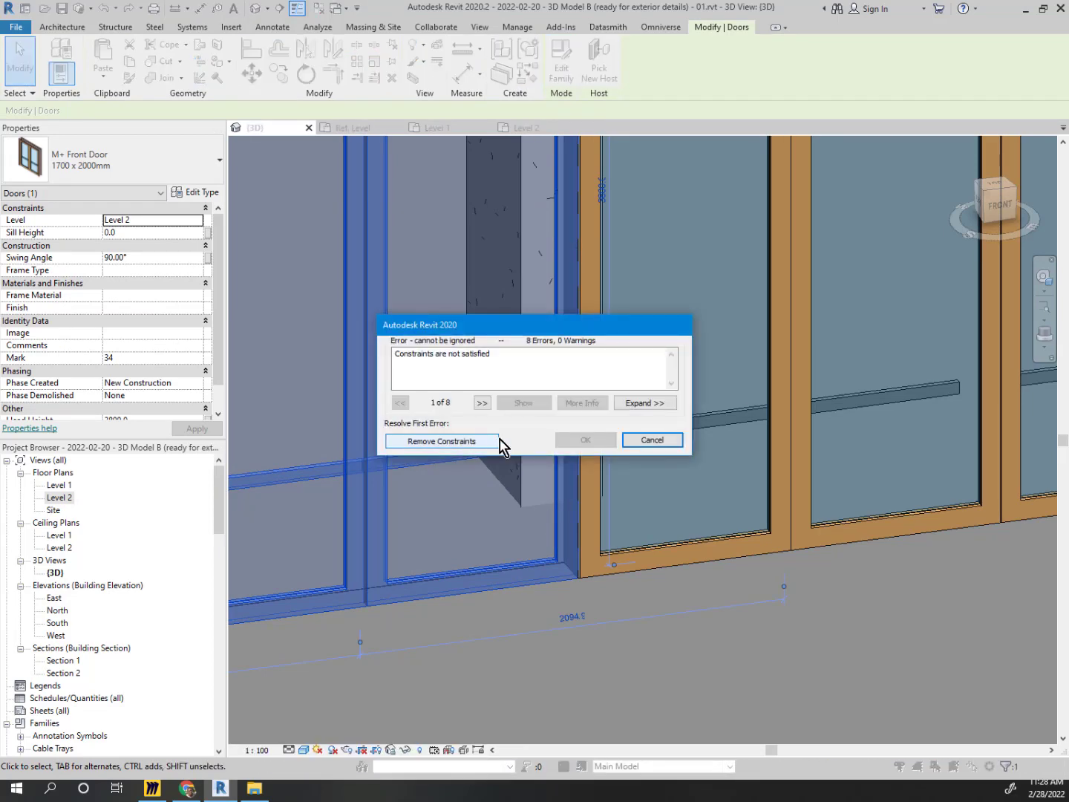
{"action": "left_click", "coordinate": [482, 438]}
{"action": "left_click", "coordinate": [481, 443]}
Stretch the horizontal push bar in the family's Preview view so that it spans the full width of its door leaf
{"action": "scroll", "coordinate": [672, 565], "scroll_direction": "up", "scroll_amount": 5}
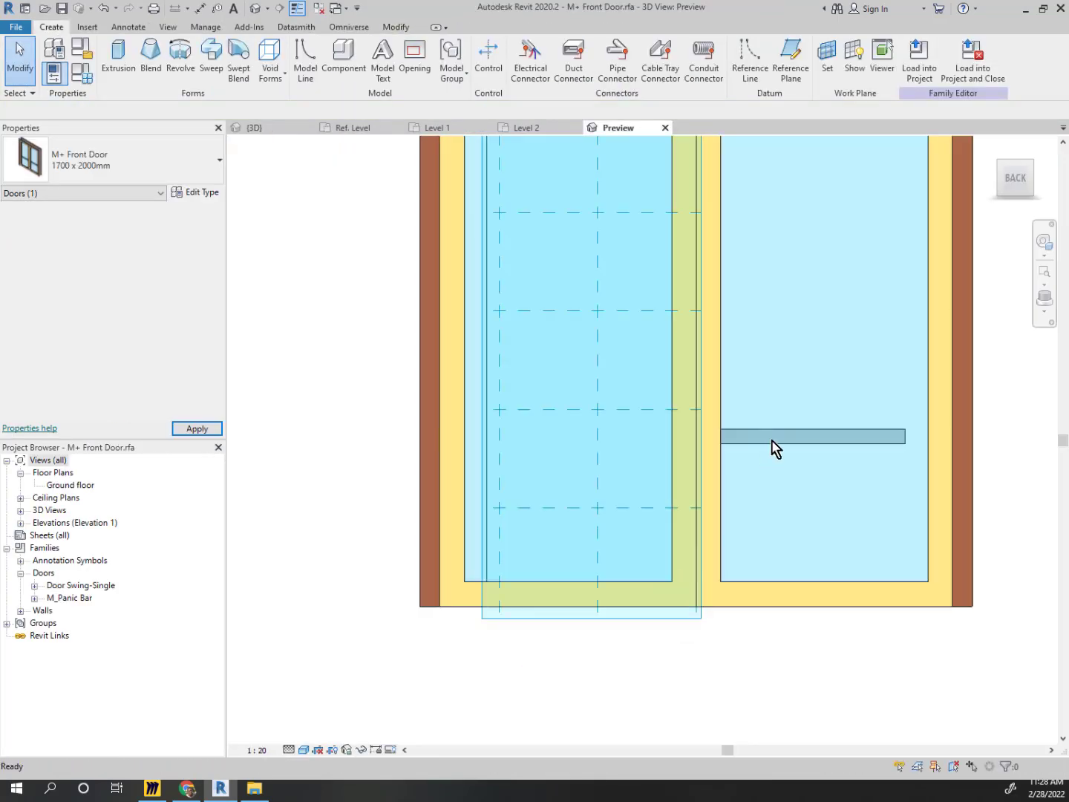
{"action": "left_click", "coordinate": [774, 417]}
{"action": "scroll", "coordinate": [819, 436], "scroll_direction": "up", "scroll_amount": 1}
{"action": "left_click_drag", "start_coordinate": [801, 424], "coordinate": [939, 423]}
{"action": "scroll", "coordinate": [938, 422], "scroll_direction": "down", "scroll_amount": 3}
{"action": "scroll", "coordinate": [734, 423], "scroll_direction": "up", "scroll_amount": 5}
{"action": "left_click_drag", "start_coordinate": [664, 379], "coordinate": [655, 384]}
{"action": "scroll", "coordinate": [655, 384], "scroll_direction": "down", "scroll_amount": 2}
Copy the stretched push bar onto the other door leaf, with its outer end meeting the brown frame
{"action": "key", "text": "c"}
{"action": "key", "text": "o"}
{"action": "scroll", "coordinate": [655, 384], "scroll_direction": "down", "scroll_amount": 3}
{"action": "left_click", "coordinate": [995, 390]}
{"action": "scroll", "coordinate": [610, 397], "scroll_direction": "up", "scroll_amount": 4}
{"action": "left_click", "coordinate": [604, 390]}
{"action": "scroll", "coordinate": [605, 389], "scroll_direction": "down", "scroll_amount": 3}
{"action": "key", "text": "Escape"}
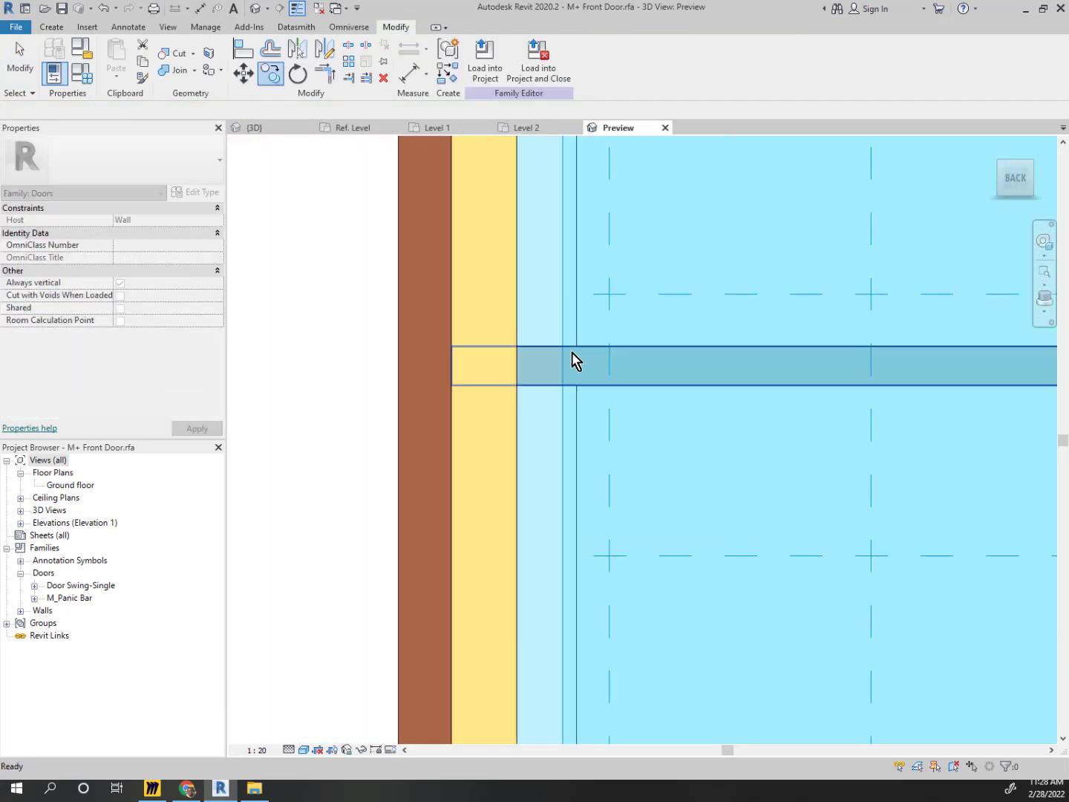
Load the edited M+ Front Door family into the project and close the family
{"action": "left_click", "coordinate": [537, 63]}
{"action": "key", "text": "Return"}
{"action": "left_click", "coordinate": [511, 403]}
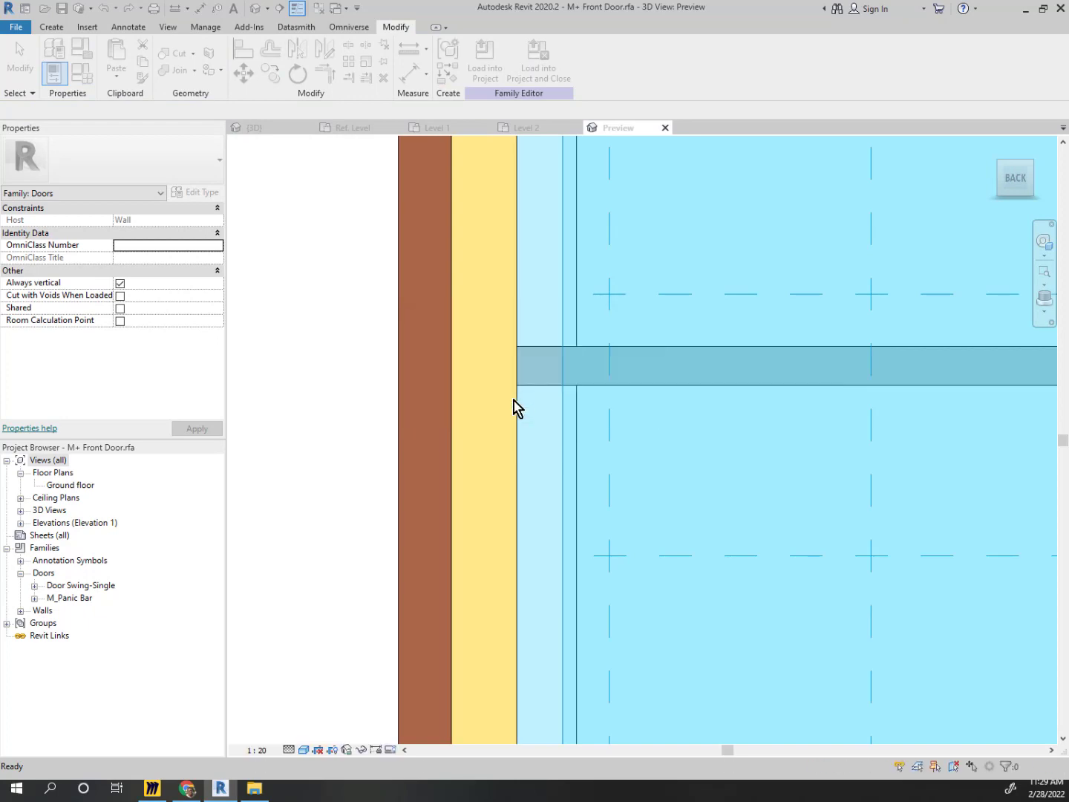
{"action": "left_click", "coordinate": [518, 401]}
Examine the reloaded front doors in the 3D view from the easternmost to the westernmost bay, checking the push bars
{"action": "scroll", "coordinate": [633, 437], "scroll_direction": "down", "scroll_amount": 3}
{"action": "scroll", "coordinate": [690, 449], "scroll_direction": "down", "scroll_amount": 2}
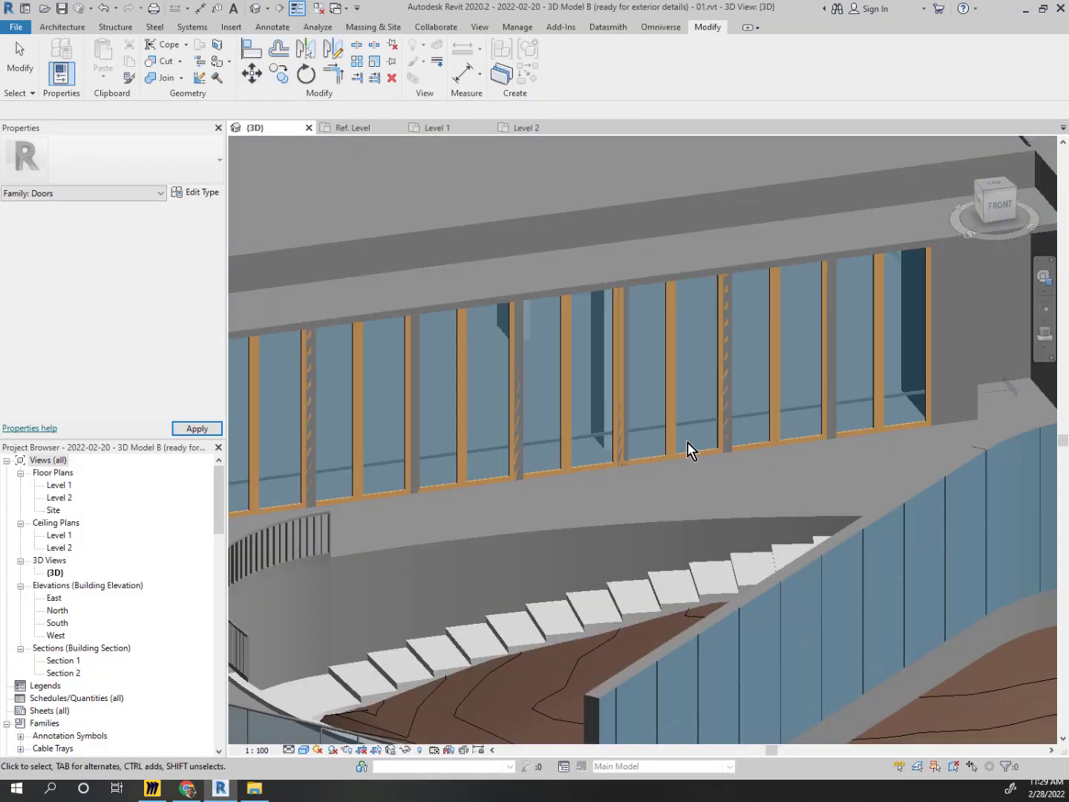
{"action": "scroll", "coordinate": [840, 300], "scroll_direction": "up", "scroll_amount": 5}
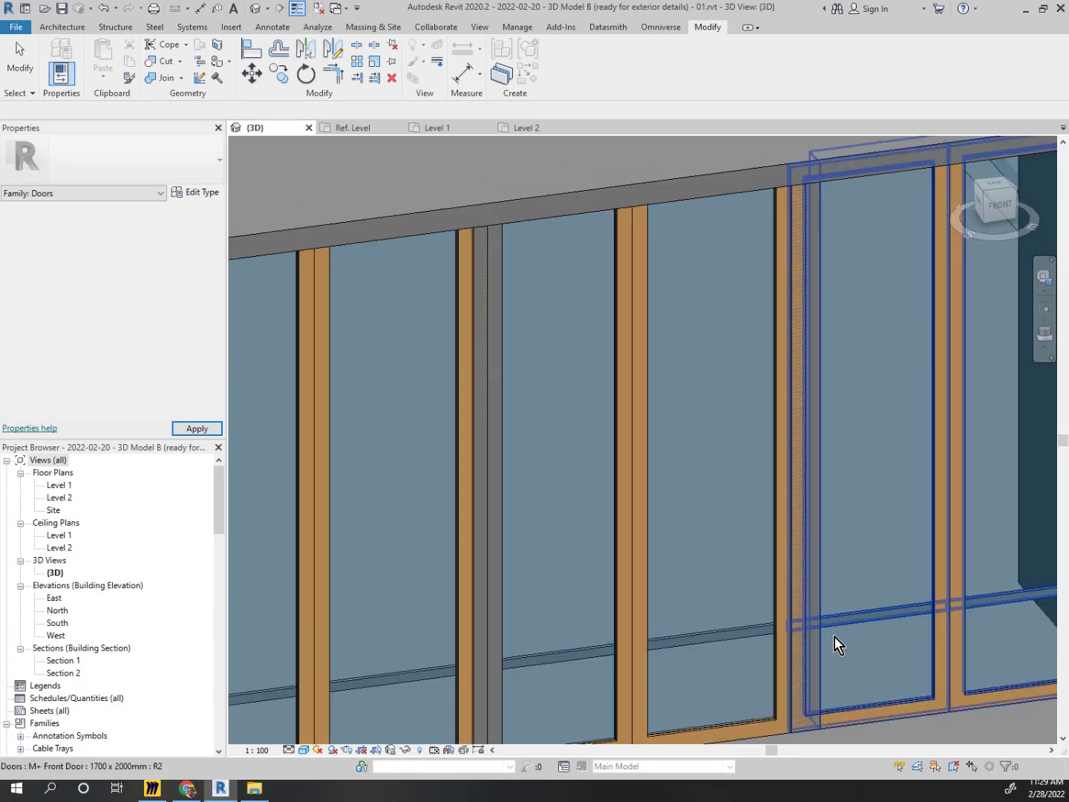
{"action": "left_click", "coordinate": [821, 654]}
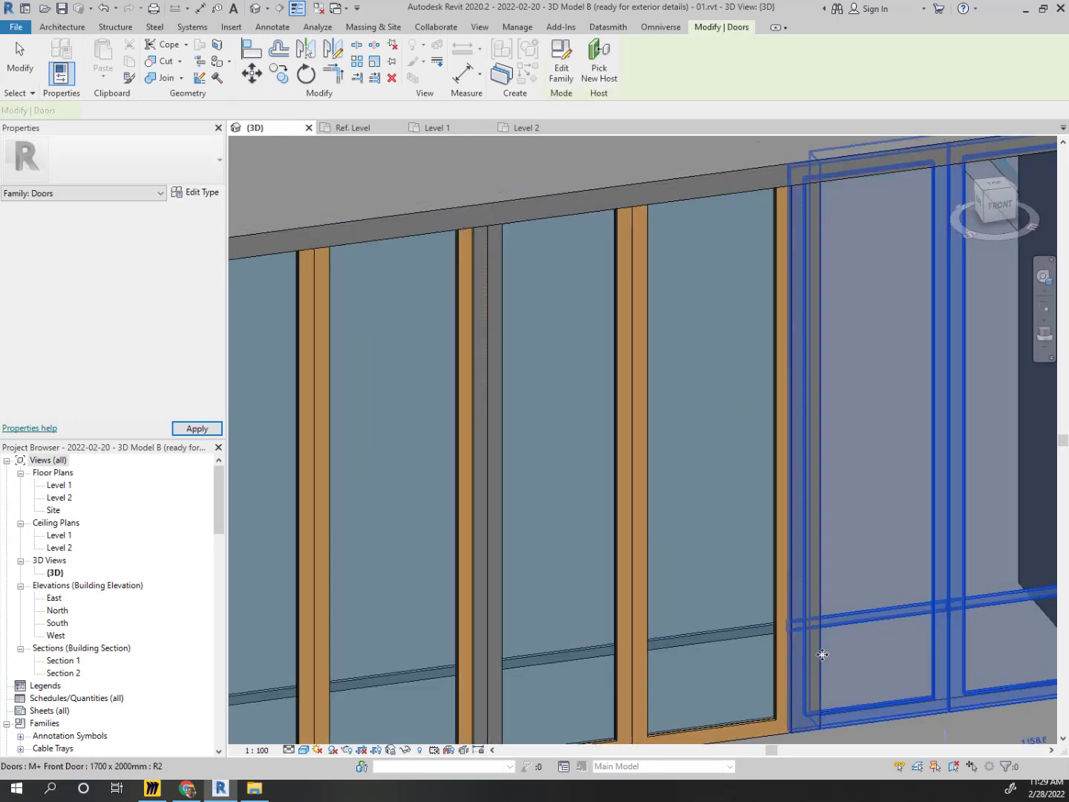
{"action": "scroll", "coordinate": [836, 660], "scroll_direction": "down", "scroll_amount": 2}
{"action": "middle_click_drag", "start_coordinate": [835, 661], "coordinate": [993, 412]}
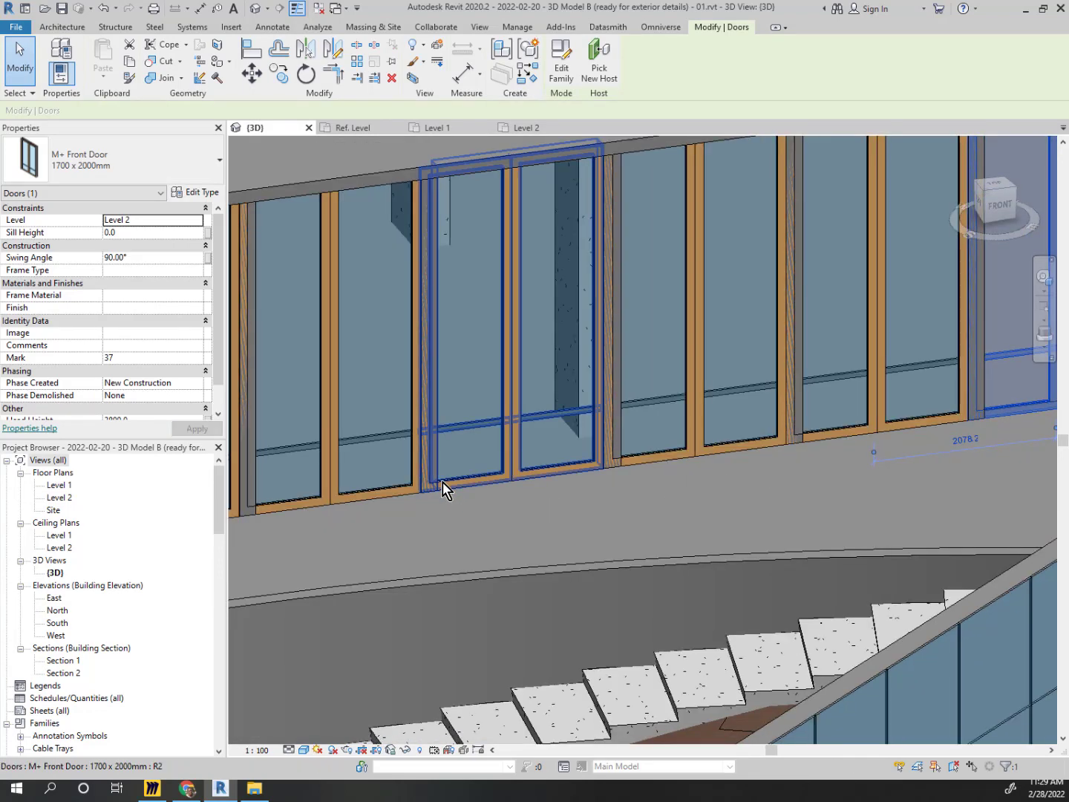
{"action": "key", "text": "Escape"}
{"action": "middle_click_drag", "start_coordinate": [351, 534], "coordinate": [984, 450]}
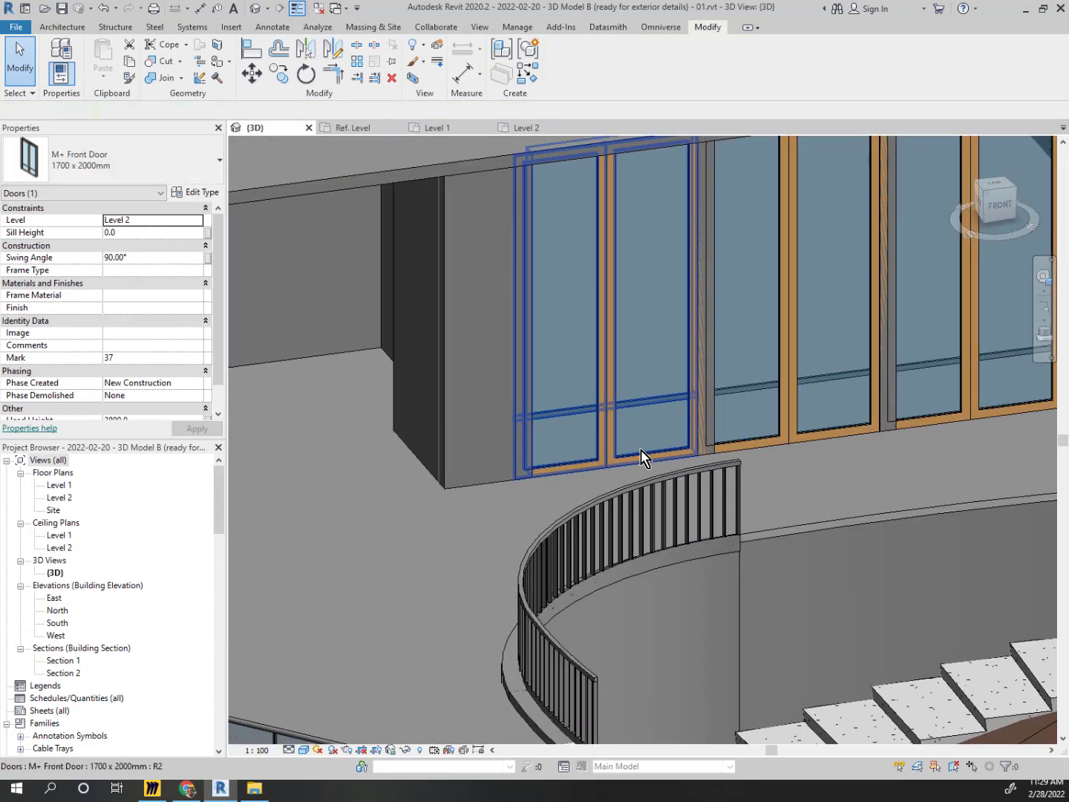
{"action": "scroll", "coordinate": [687, 442], "scroll_direction": "up", "scroll_amount": 3}
{"action": "scroll", "coordinate": [753, 440], "scroll_direction": "up", "scroll_amount": 2}
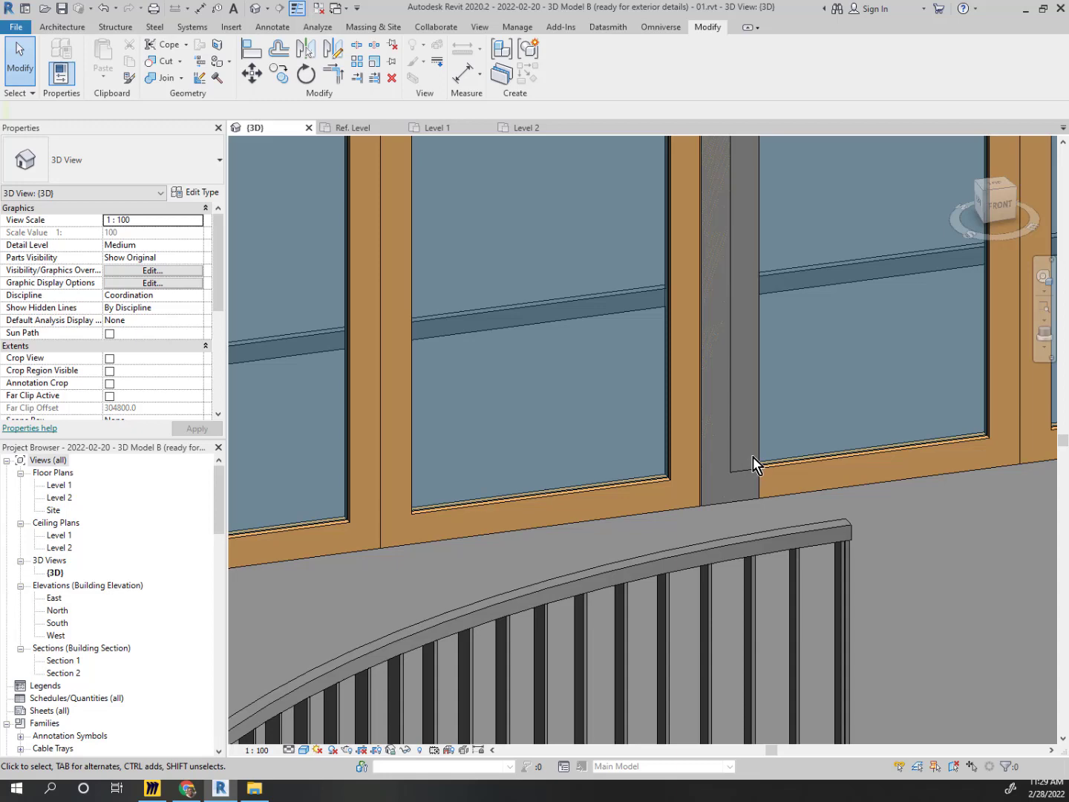
Examine the Generic - 8" wall between the front doors and the easternmost door, including how their frames meet the wall
{"action": "left_click", "coordinate": [692, 516]}
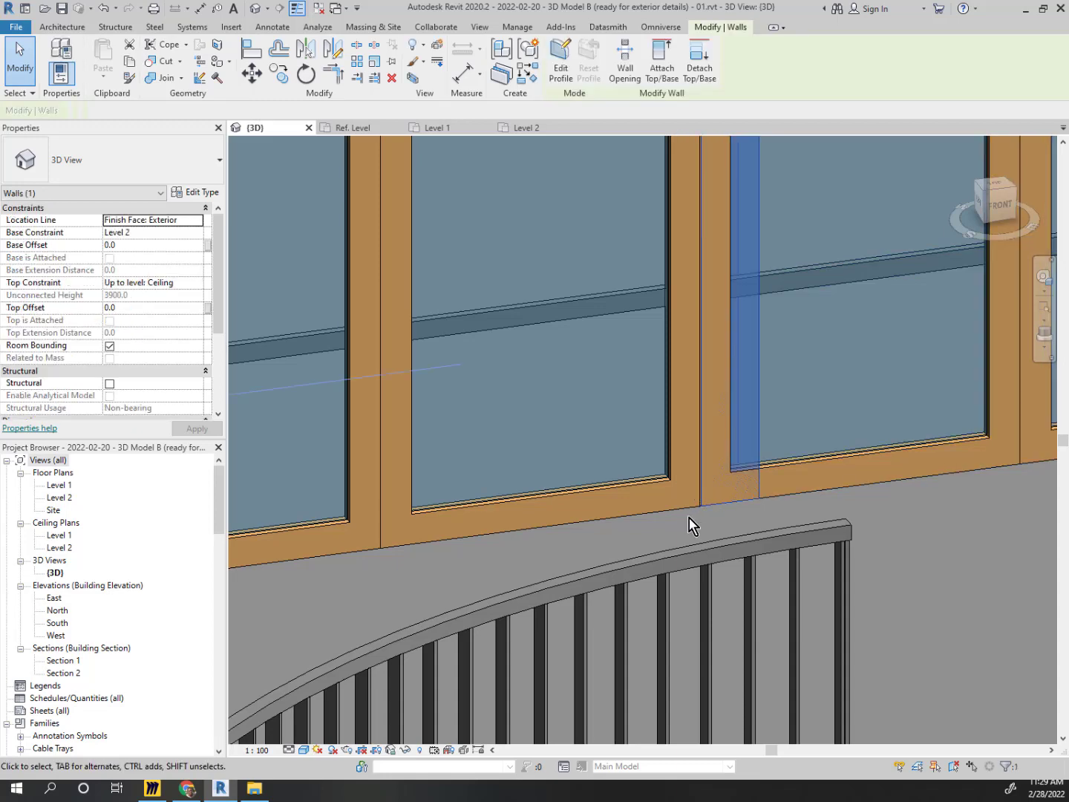
{"action": "middle_click_drag", "start_coordinate": [690, 521], "coordinate": [684, 516], "text": "shift"}
{"action": "scroll", "coordinate": [683, 516], "scroll_direction": "down", "scroll_amount": 3}
{"action": "middle_click_drag", "start_coordinate": [824, 374], "coordinate": [765, 401]}
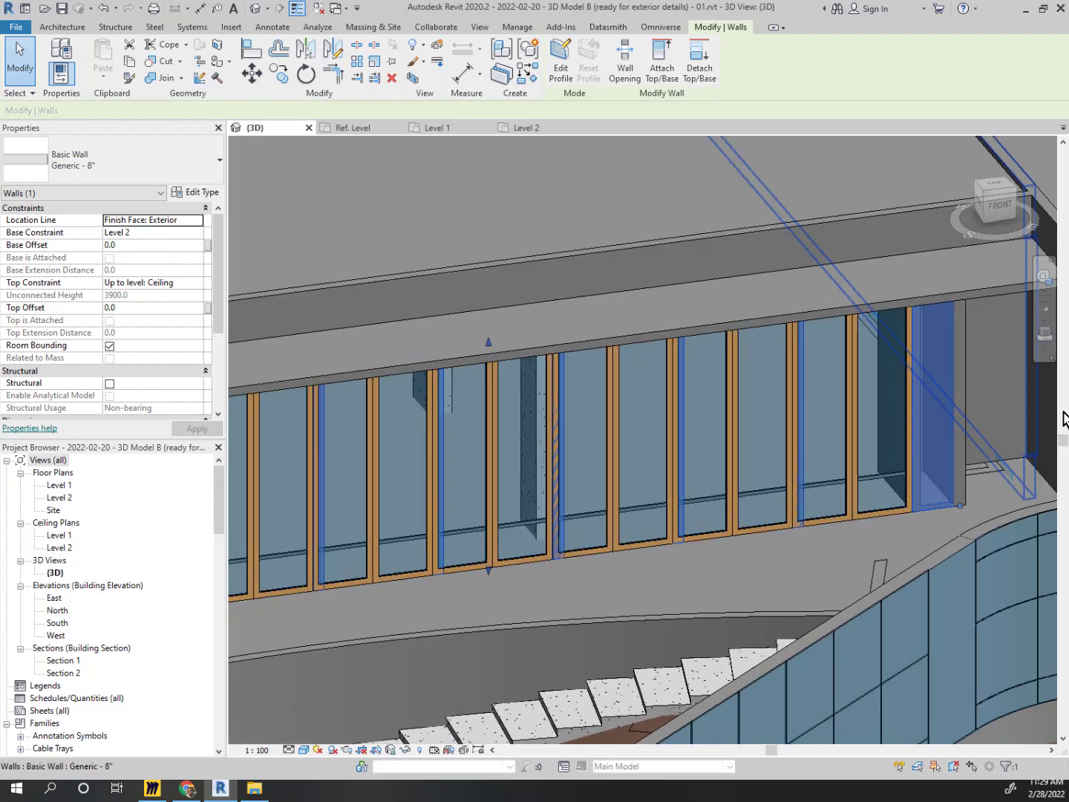
{"action": "scroll", "coordinate": [956, 503], "scroll_direction": "up", "scroll_amount": 5}
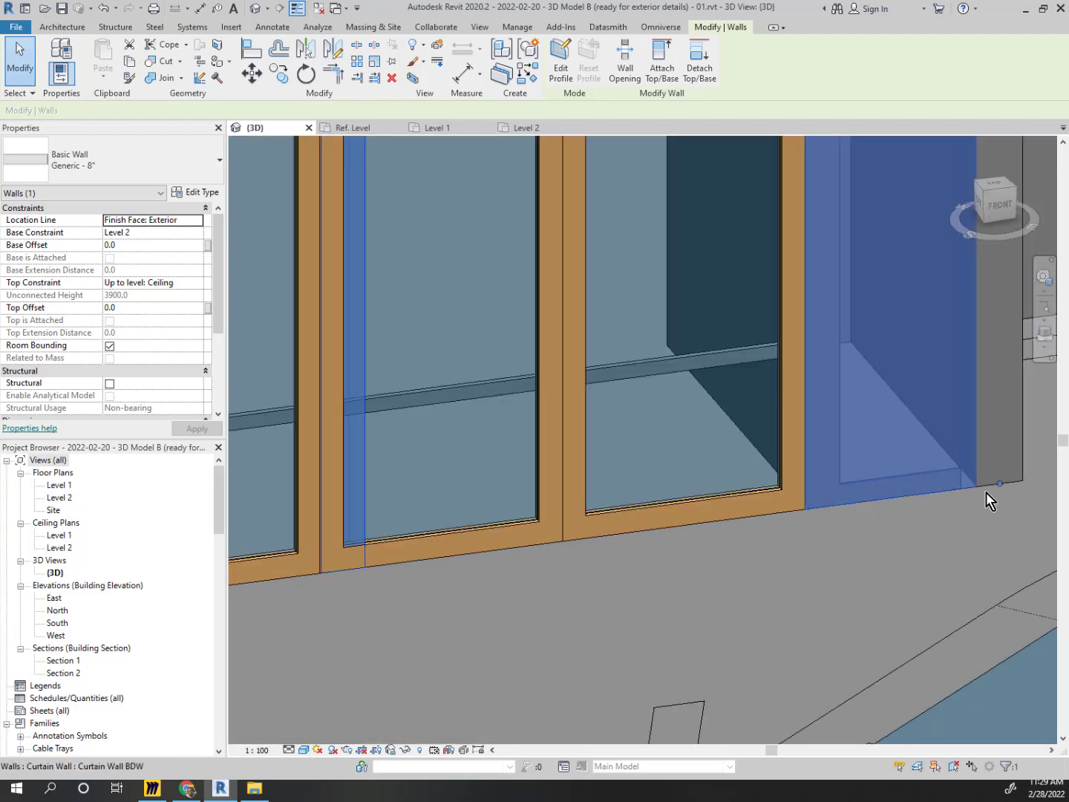
{"action": "left_click", "coordinate": [440, 518]}
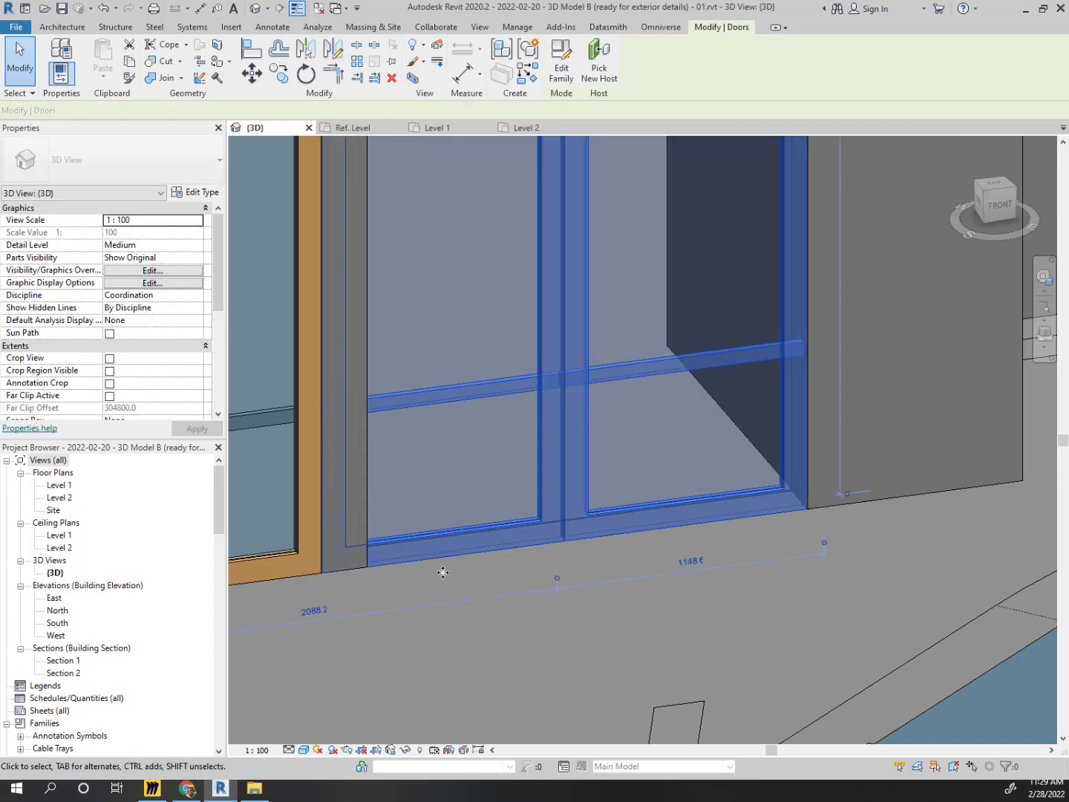
{"action": "scroll", "coordinate": [454, 538], "scroll_direction": "down", "scroll_amount": 10}
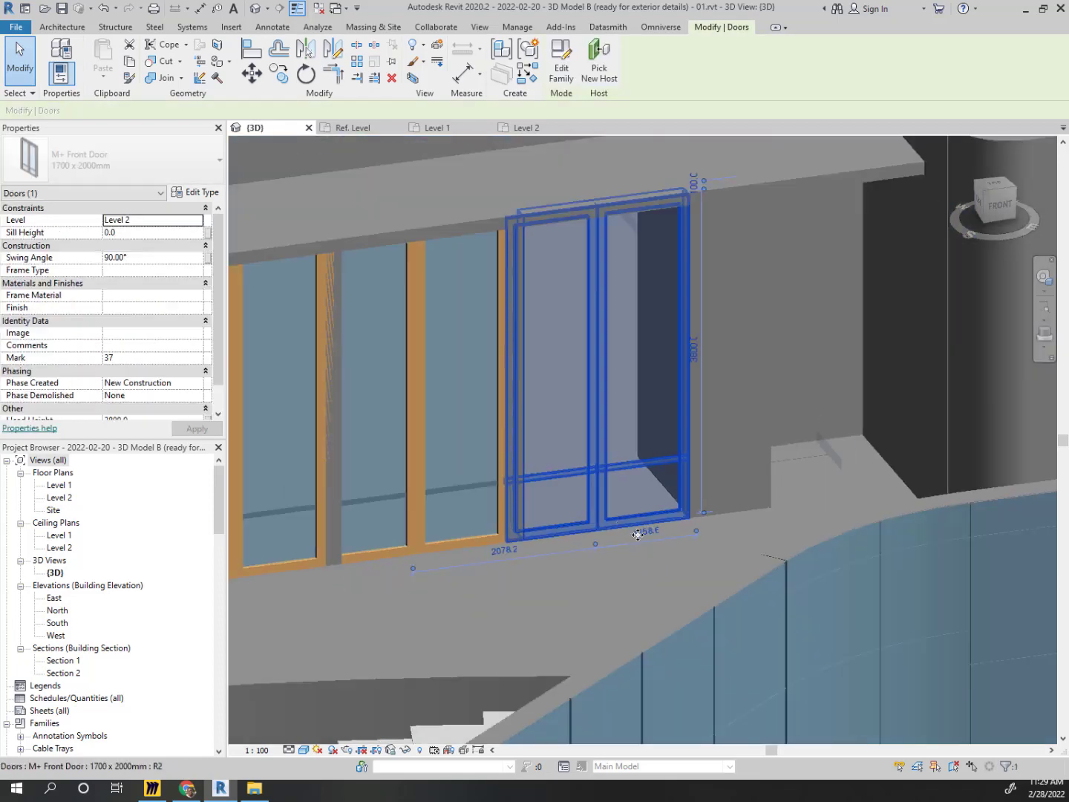
{"action": "scroll", "coordinate": [442, 549], "scroll_direction": "up", "scroll_amount": 5}
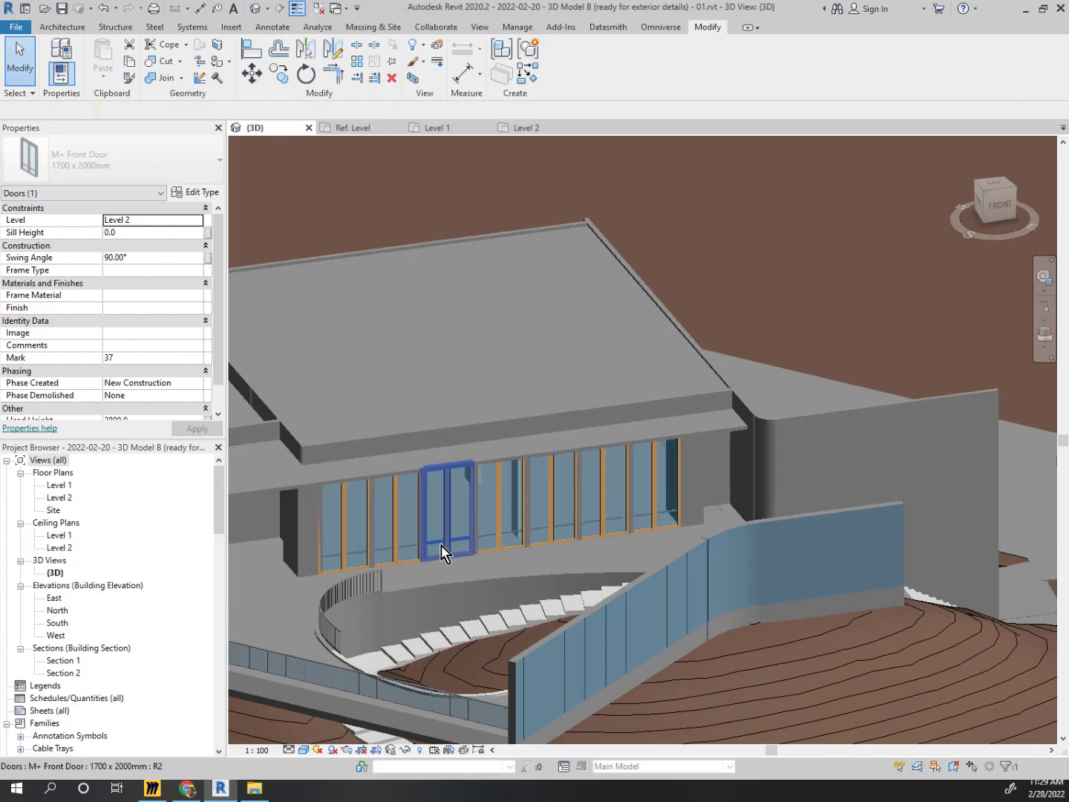
{"action": "key", "text": "Escape"}
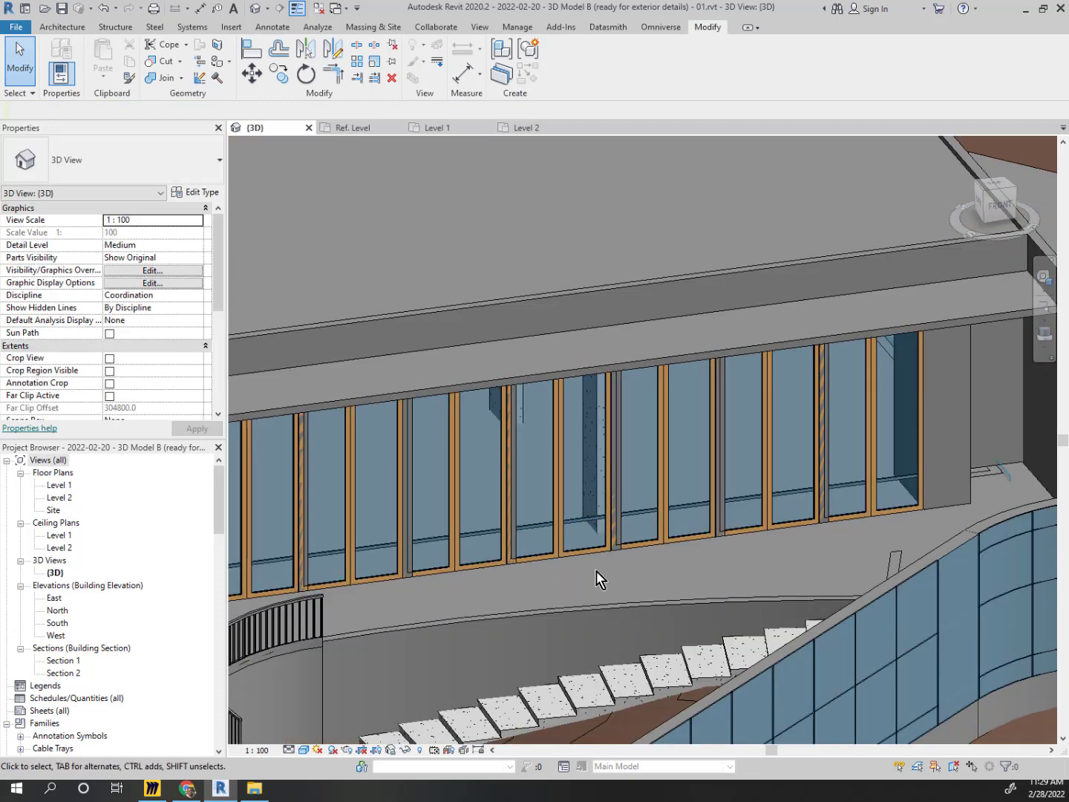
{"action": "middle_click_drag", "start_coordinate": [597, 580], "coordinate": [537, 579]}
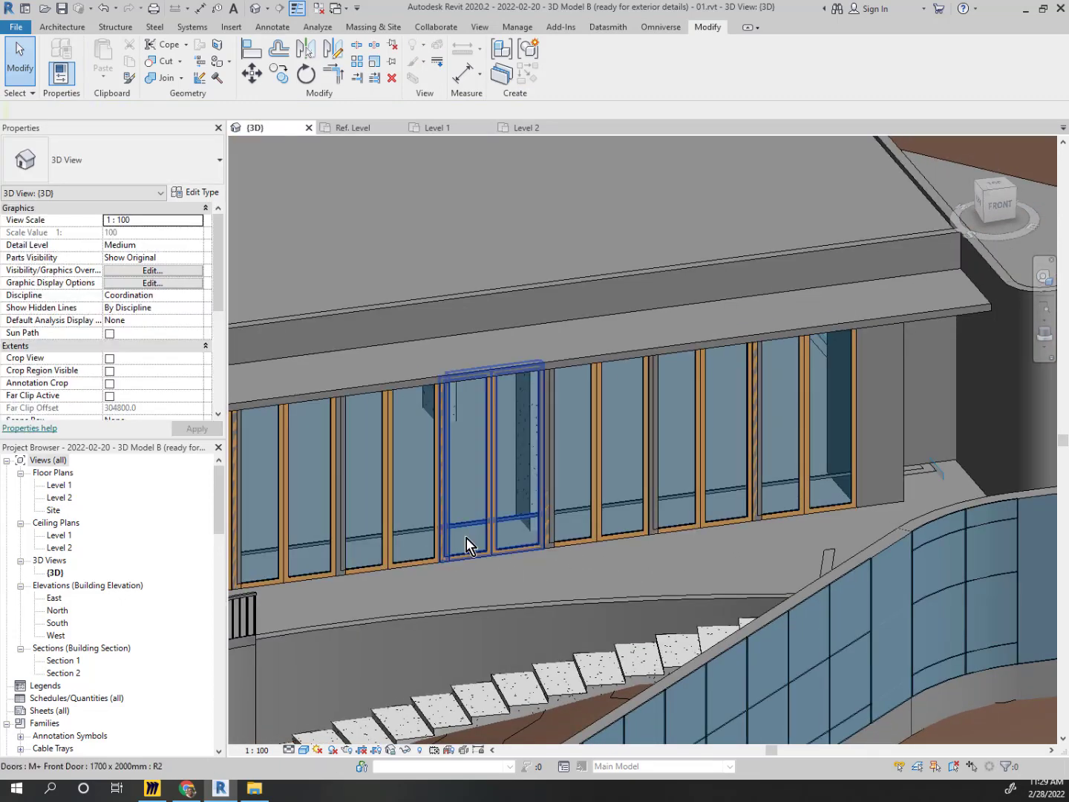
{"action": "scroll", "coordinate": [689, 479], "scroll_direction": "down", "scroll_amount": 3}
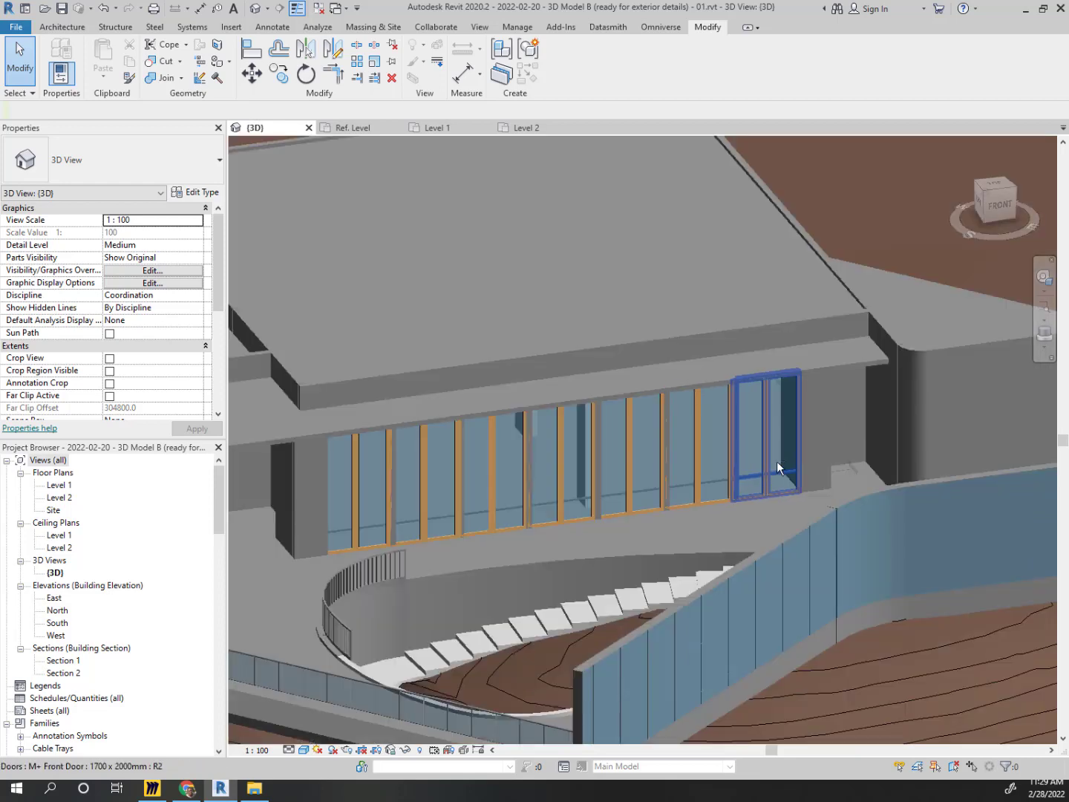
{"action": "middle_click_drag", "start_coordinate": [777, 461], "coordinate": [719, 513], "text": "shift"}
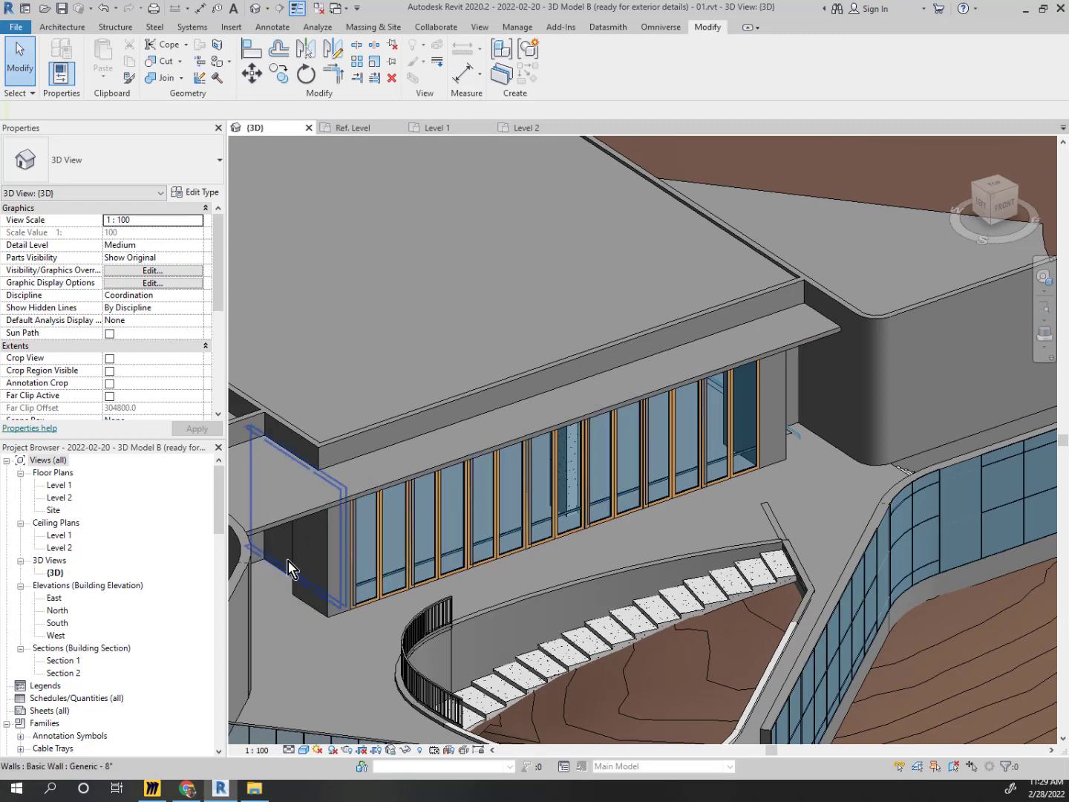
{"action": "scroll", "coordinate": [610, 483], "scroll_direction": "down", "scroll_amount": 5}
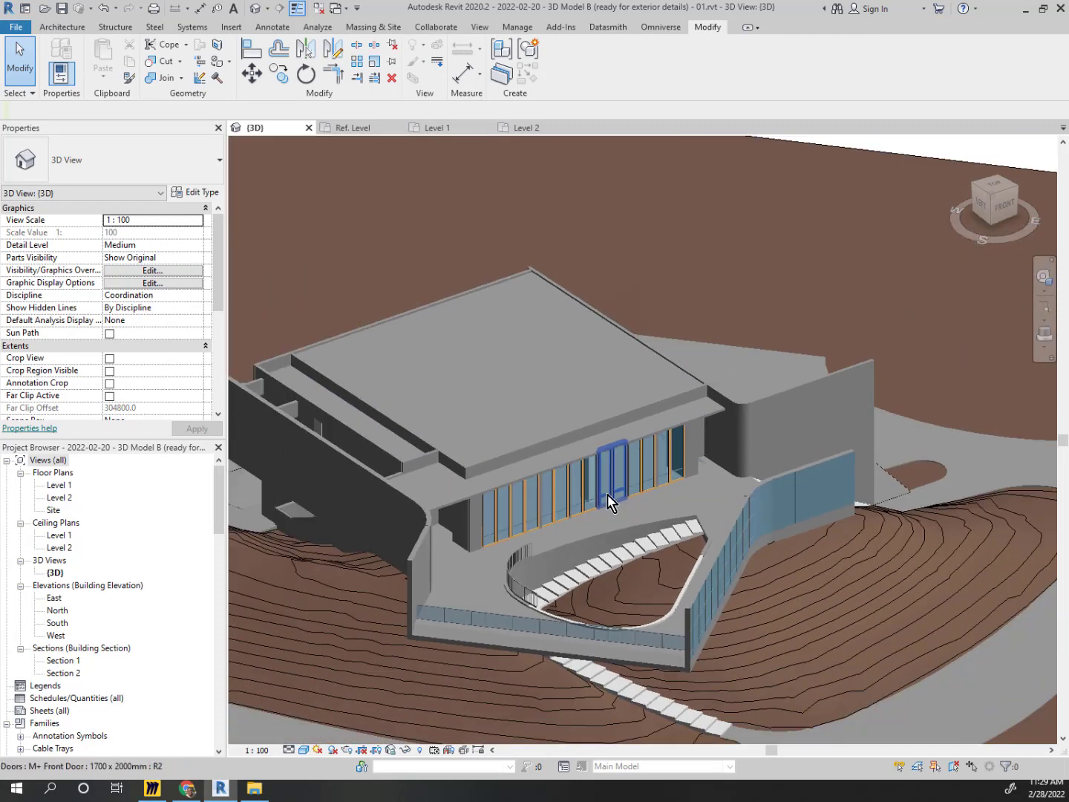
Switch to Miro, examine the front doors' push bars and central handles in the section drawing, and return to Revit
{"action": "left_click", "coordinate": [152, 788]}
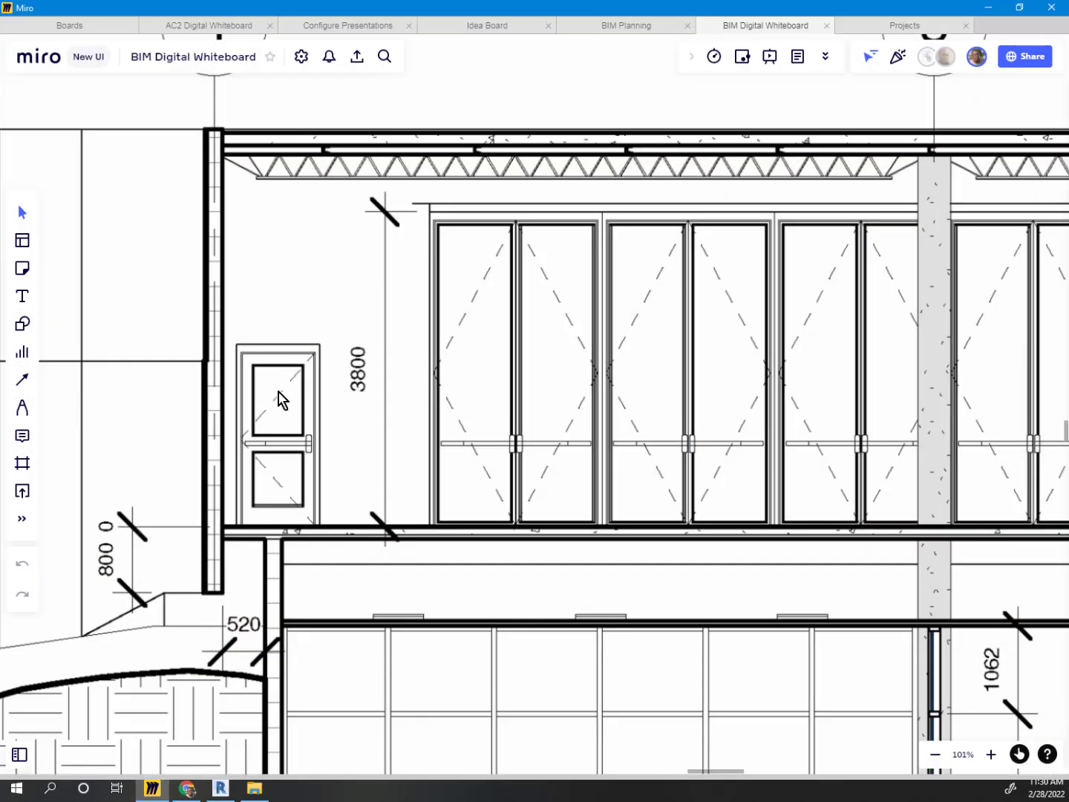
{"action": "scroll", "coordinate": [504, 434], "scroll_direction": "up", "scroll_amount": 8}
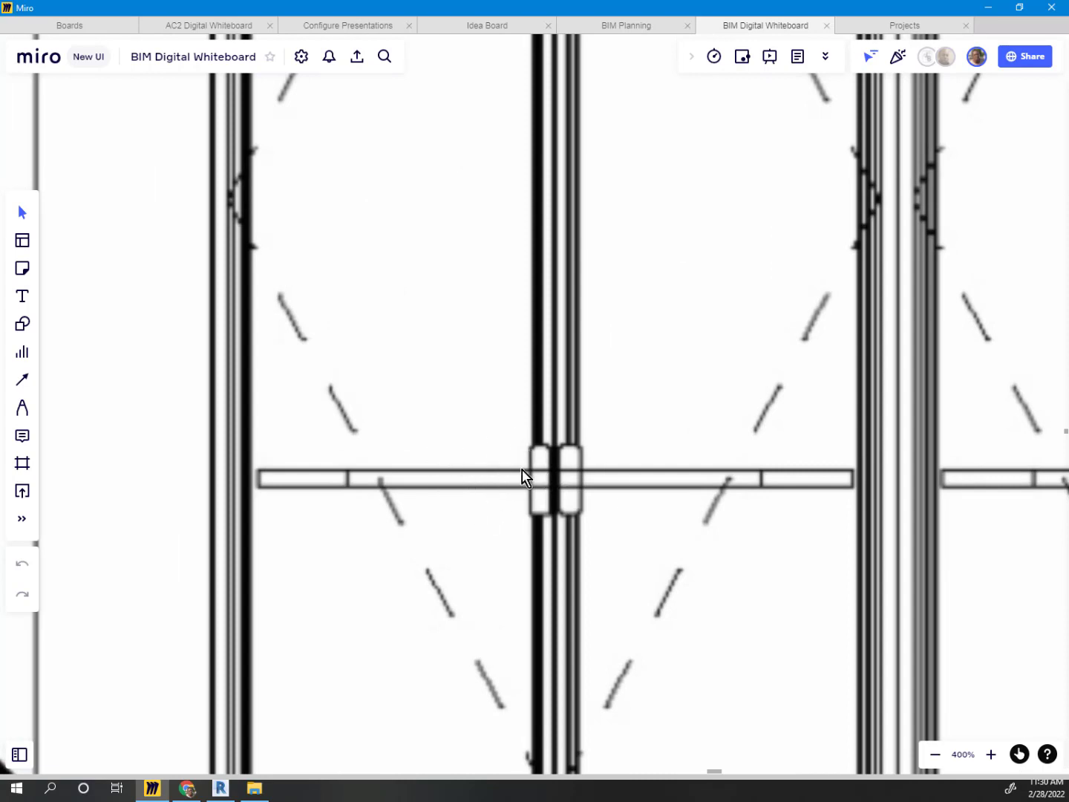
{"action": "left_click", "coordinate": [988, 9]}
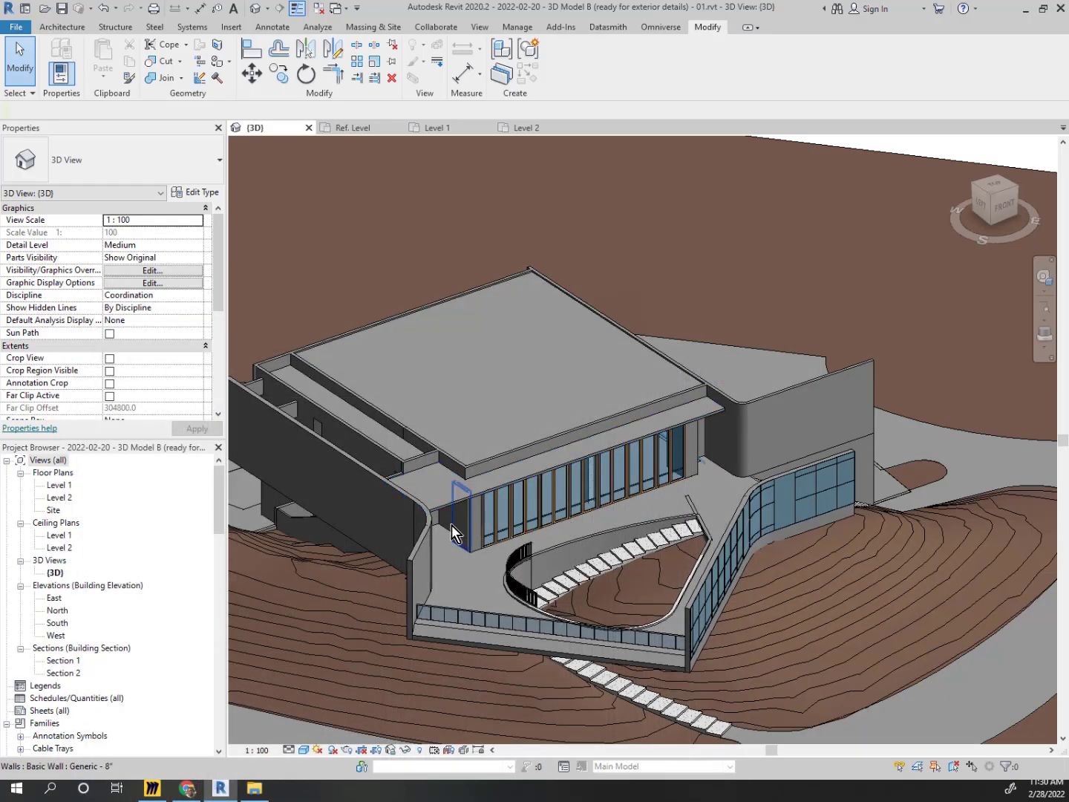
Examine the row of front doors up close and in the context of the whole building in the 3D view
{"action": "scroll", "coordinate": [513, 539], "scroll_direction": "up", "scroll_amount": 5}
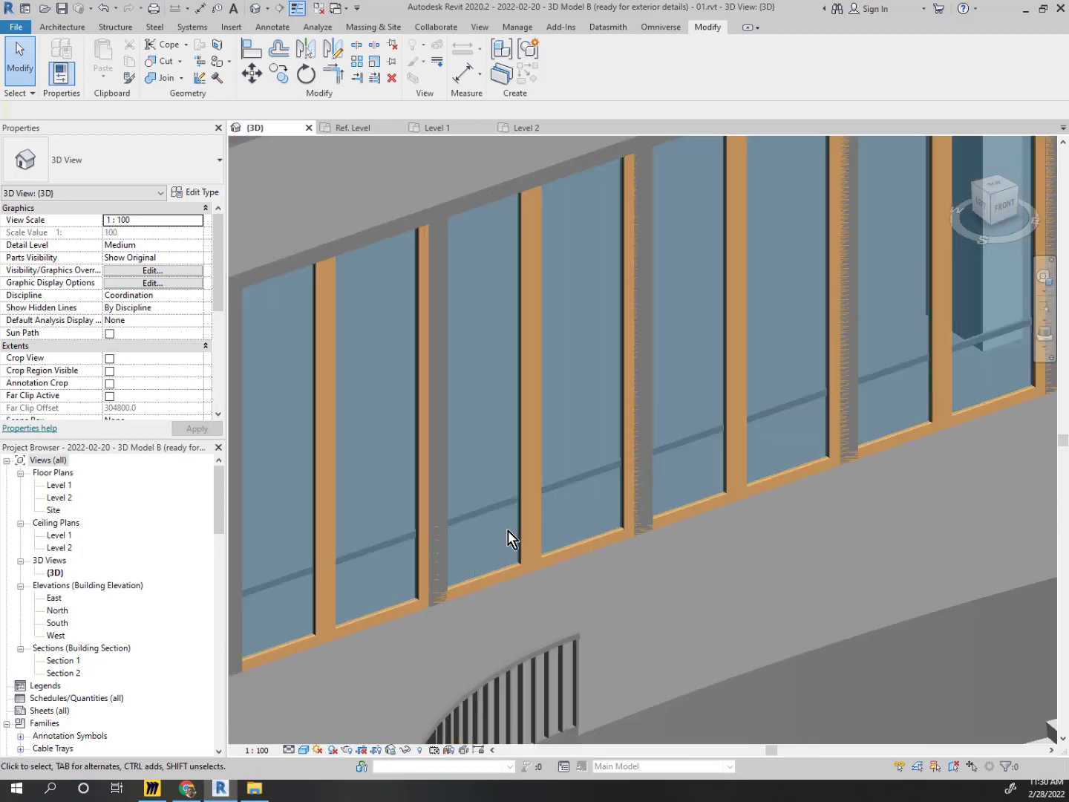
{"action": "scroll", "coordinate": [371, 570], "scroll_direction": "up", "scroll_amount": 5}
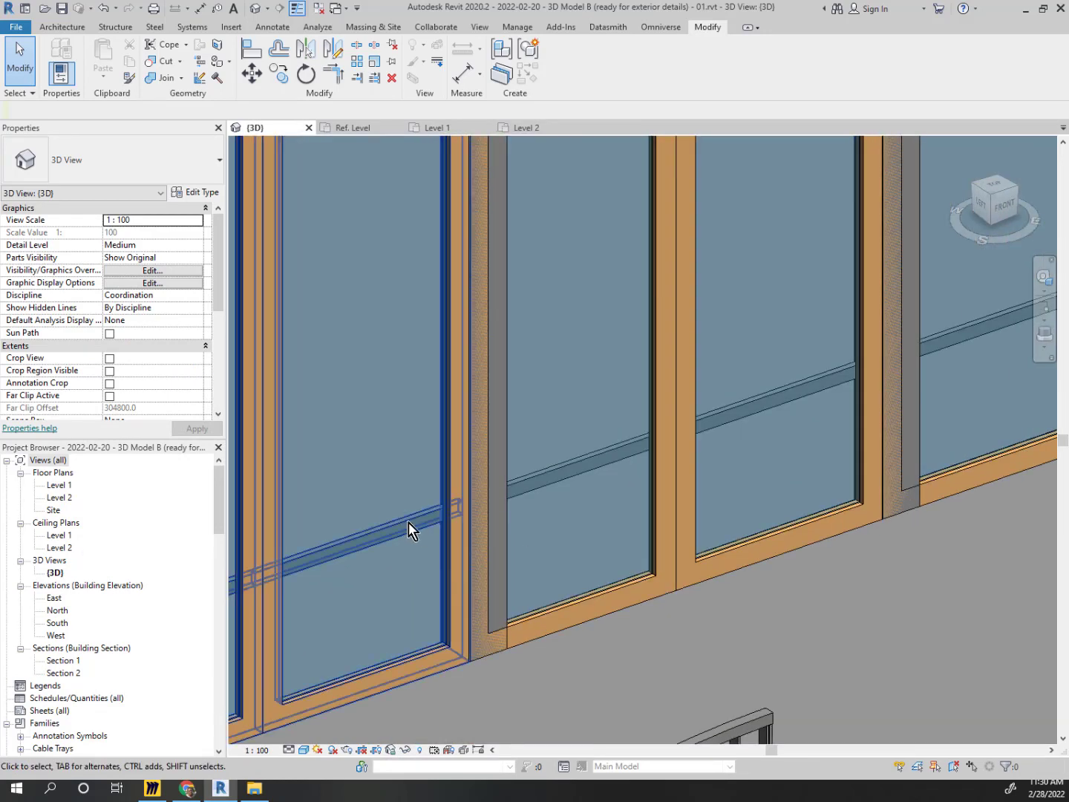
{"action": "scroll", "coordinate": [527, 518], "scroll_direction": "down", "scroll_amount": 6}
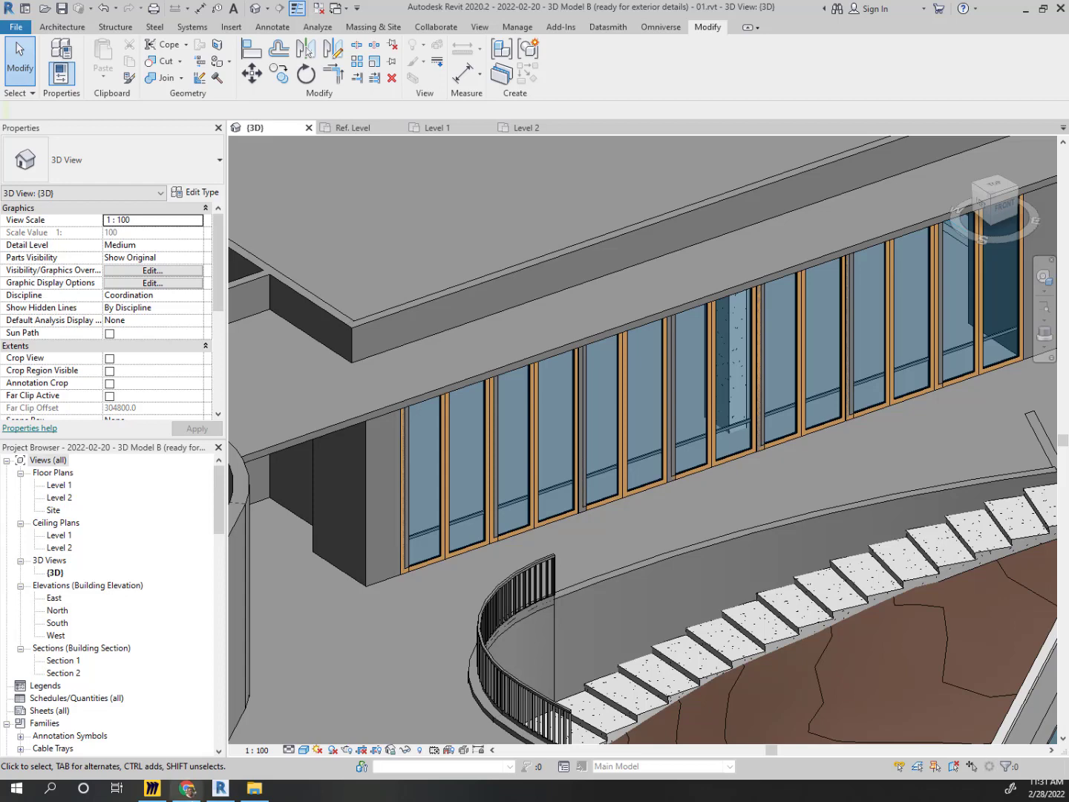
{"action": "scroll", "coordinate": [590, 475], "scroll_direction": "down", "scroll_amount": 6}
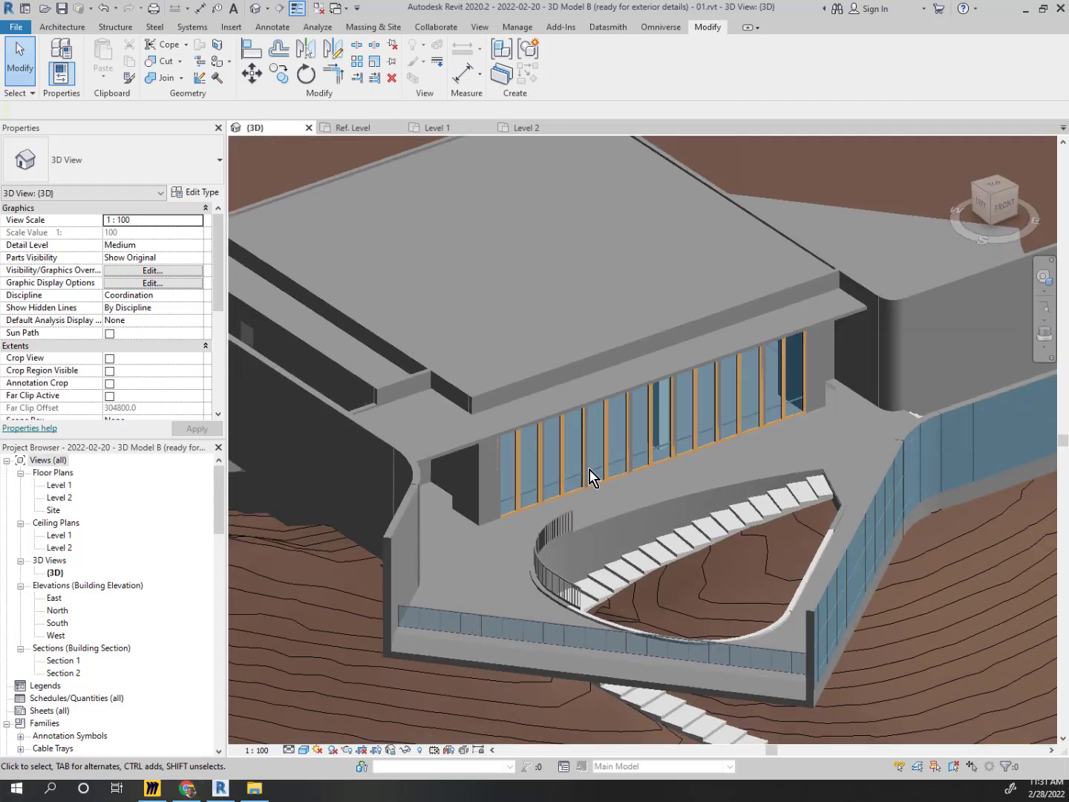
{"action": "scroll", "coordinate": [572, 503], "scroll_direction": "up", "scroll_amount": 5}
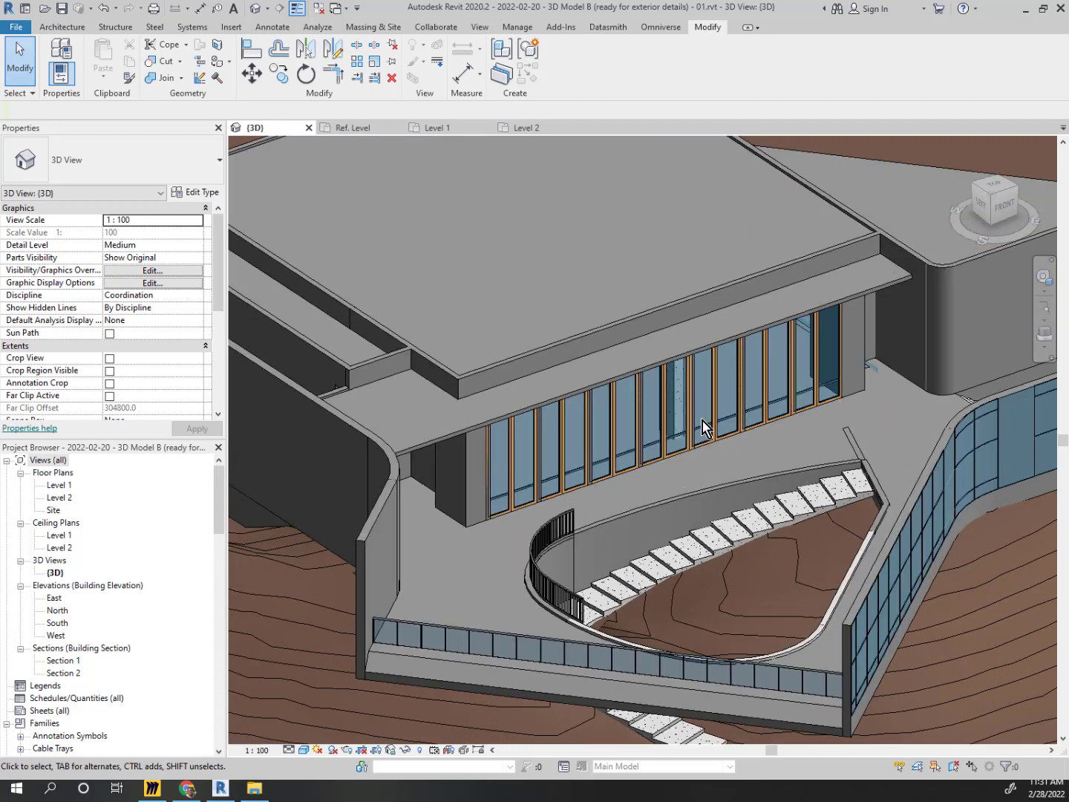
{"action": "scroll", "coordinate": [544, 512], "scroll_direction": "up", "scroll_amount": 3}
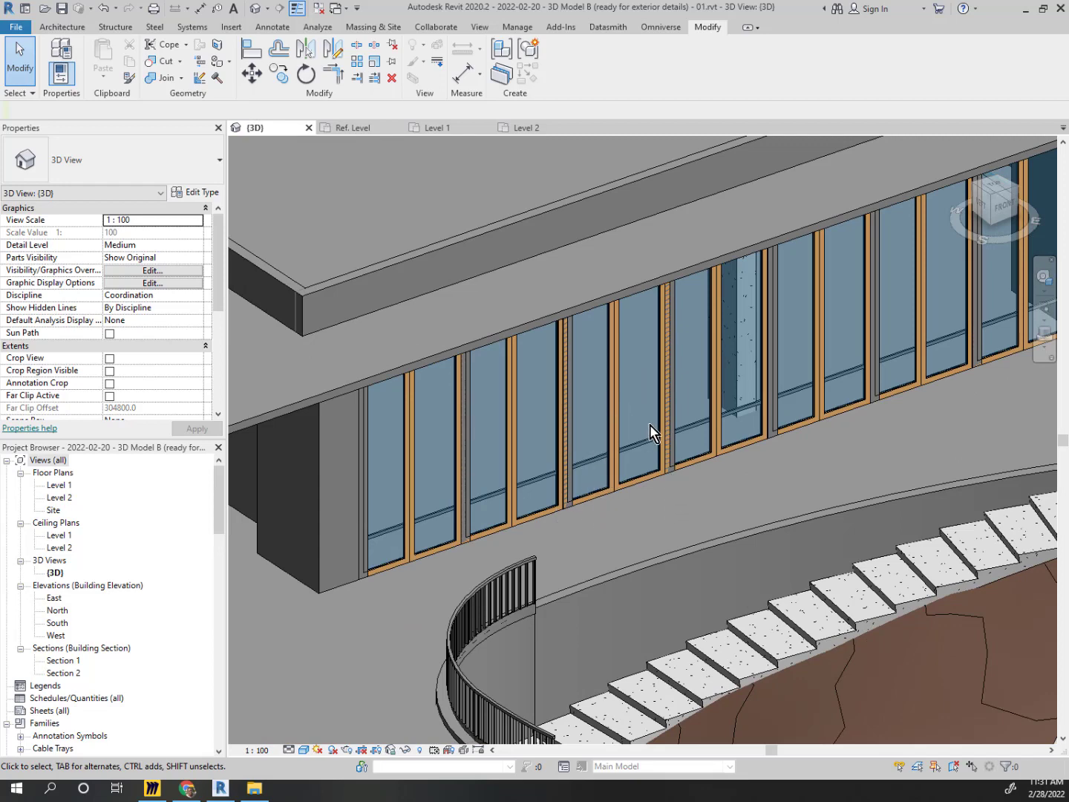
{"action": "scroll", "coordinate": [686, 443], "scroll_direction": "up", "scroll_amount": 3}
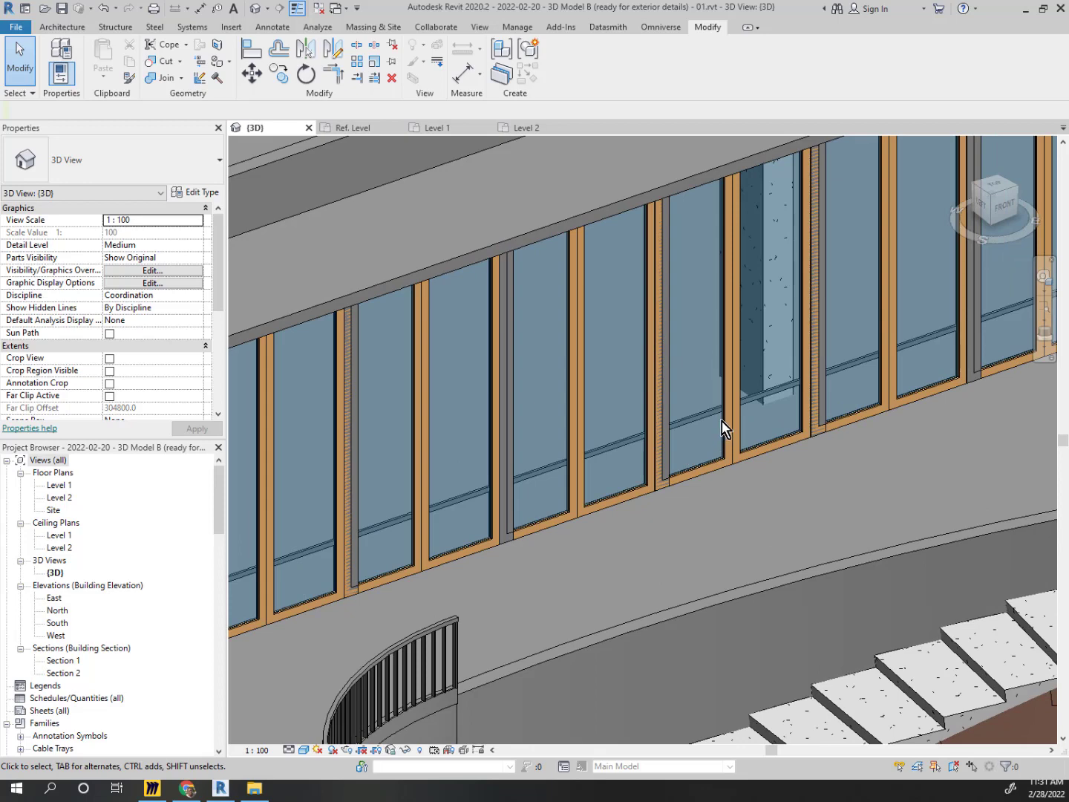
{"action": "scroll", "coordinate": [493, 416], "scroll_direction": "down", "scroll_amount": 5}
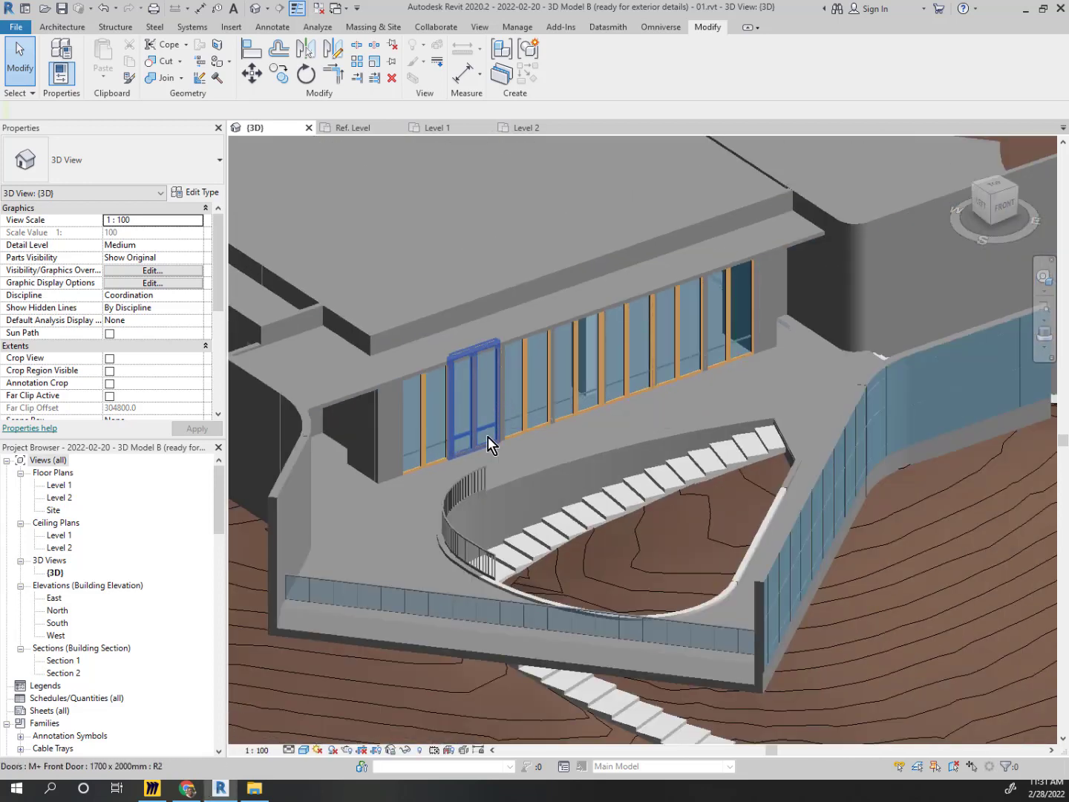
{"action": "scroll", "coordinate": [371, 592], "scroll_direction": "up", "scroll_amount": 3}
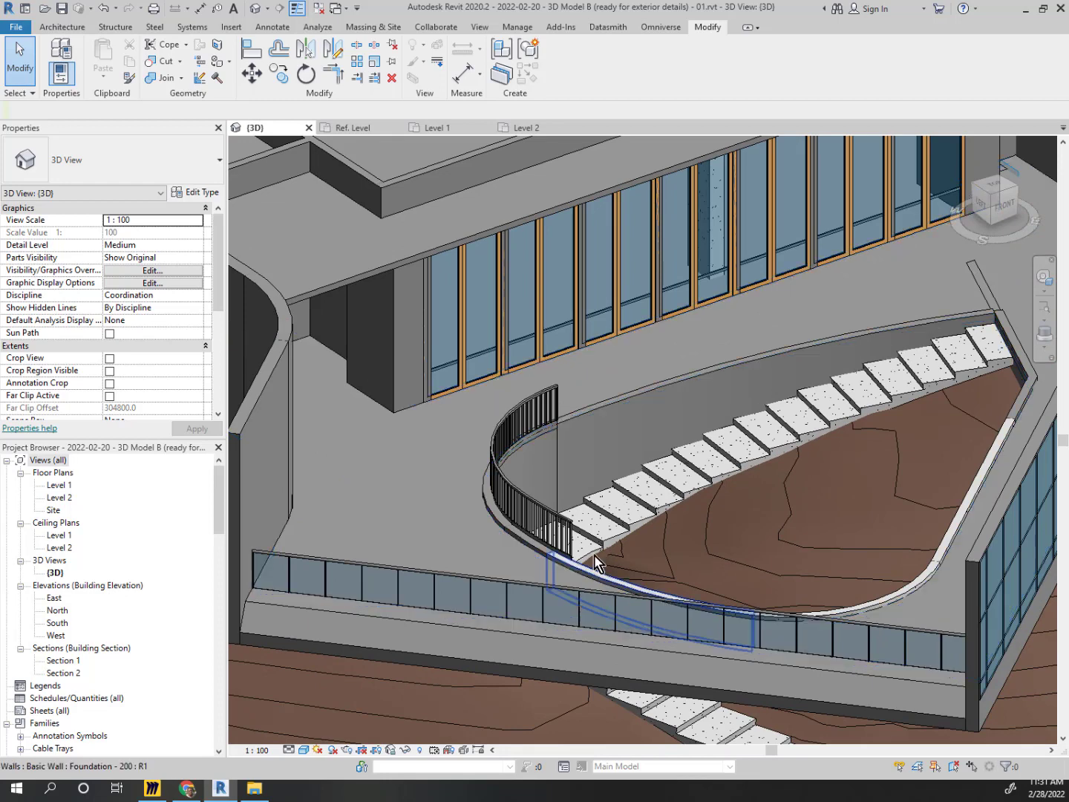
{"action": "scroll", "coordinate": [594, 564], "scroll_direction": "down", "scroll_amount": 5}
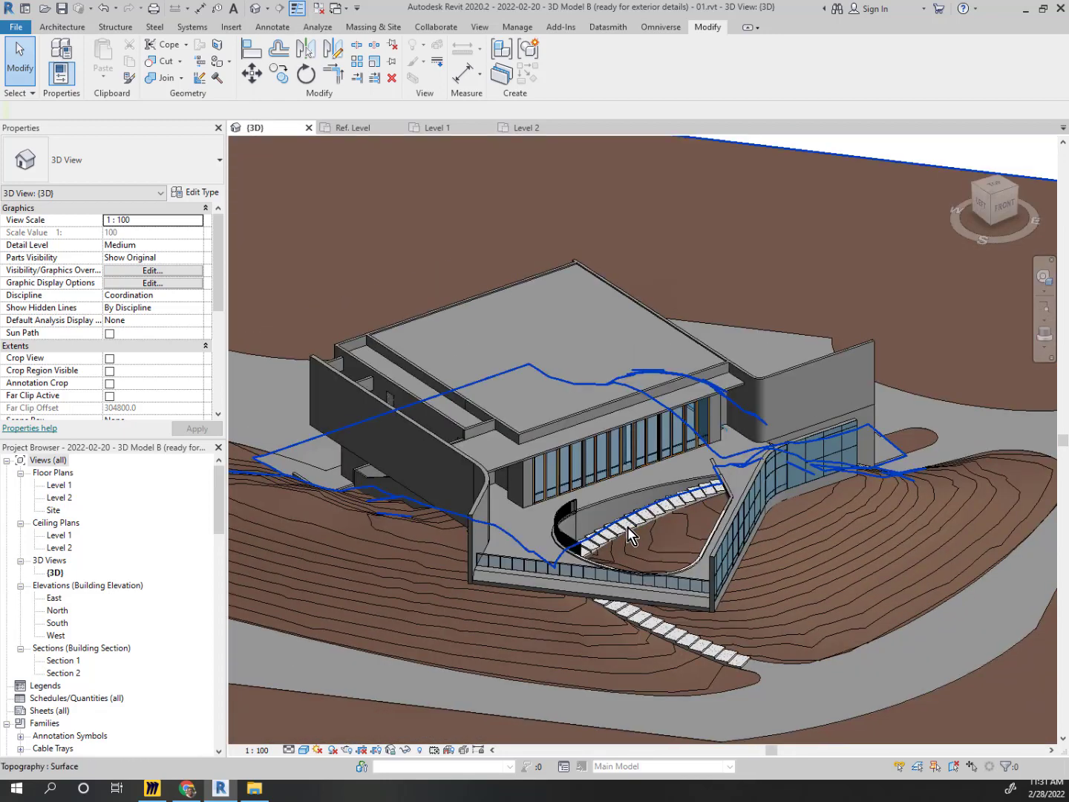